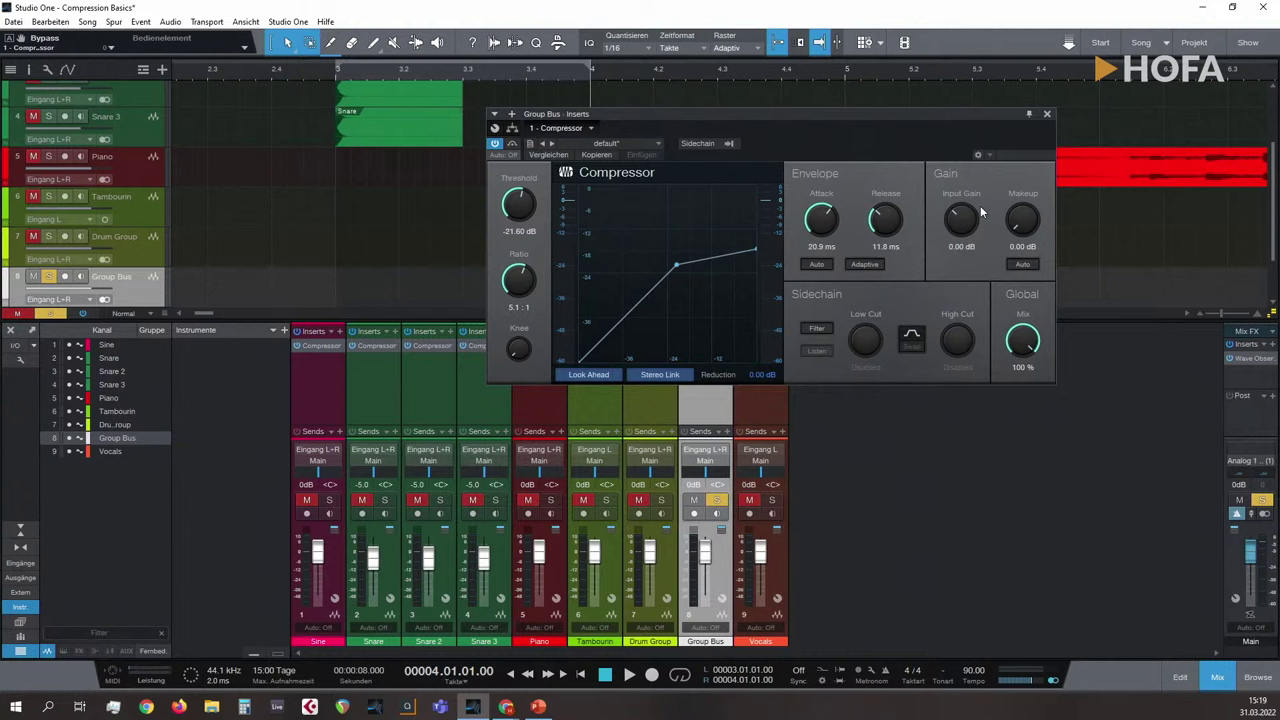
# Step: Reposition the Group Bus compressor window and lower its threshold to about -25.18 dB
pyautogui.moveTo(722, 119); pyautogui.dragTo(747, 147)
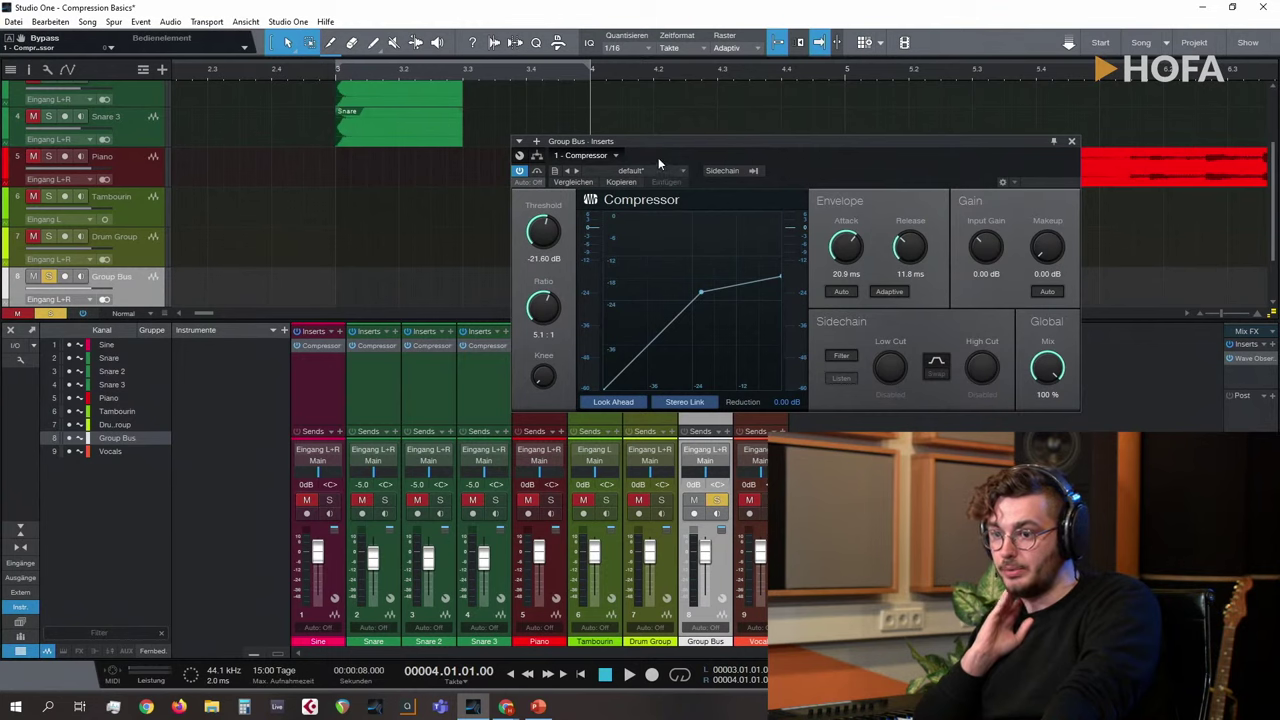
pyautogui.moveTo(658, 157); pyautogui.dragTo(660, 147)
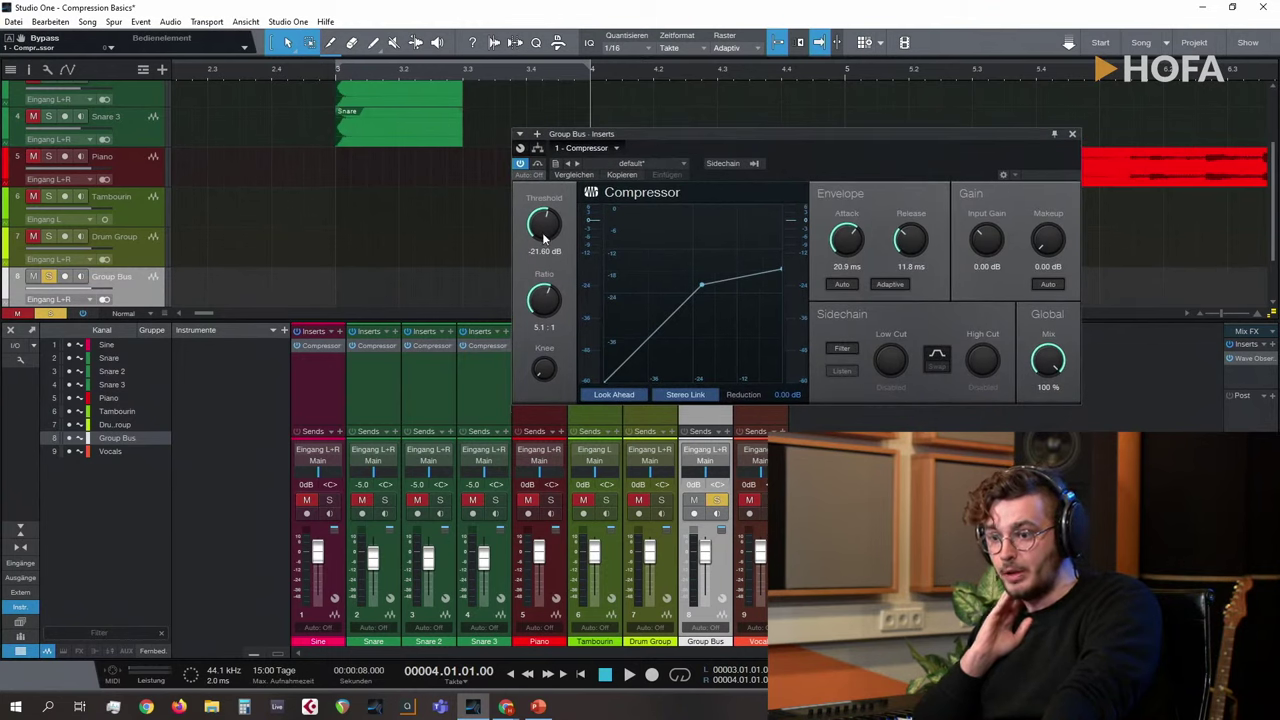
pyautogui.moveTo(540, 230); pyautogui.dragTo(541, 250)
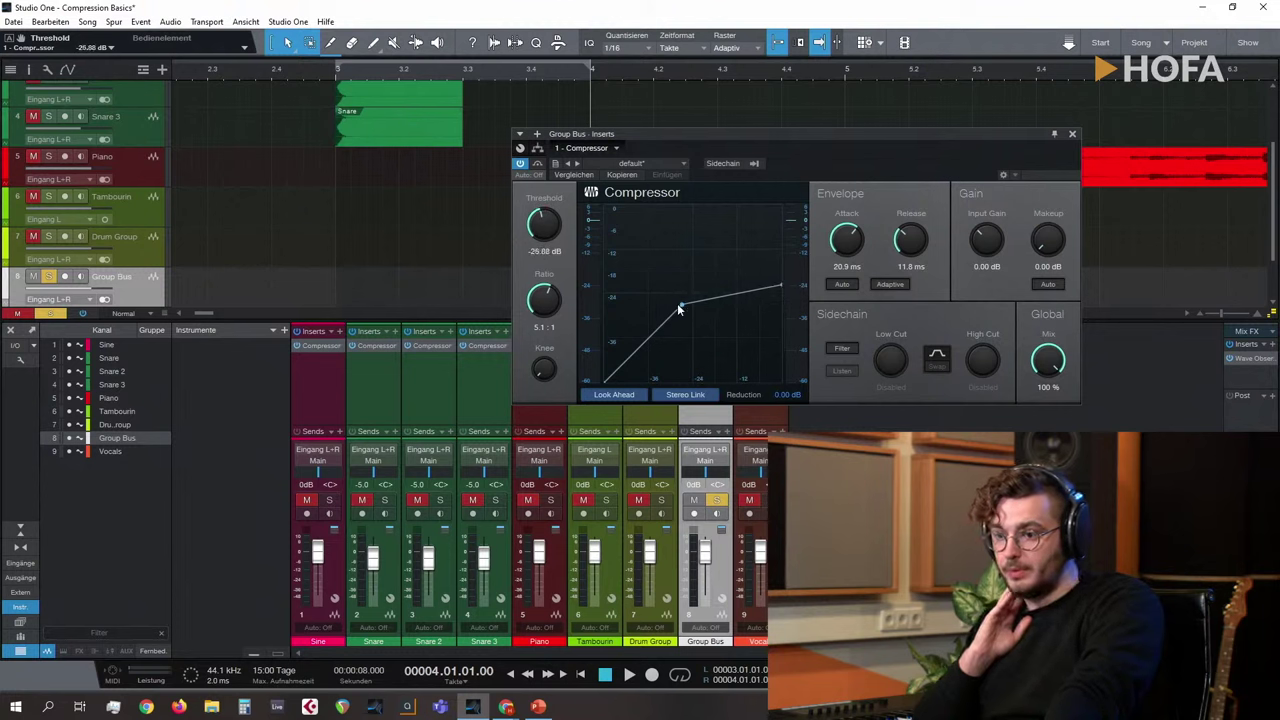
pyautogui.moveTo(675, 302); pyautogui.dragTo(684, 306)
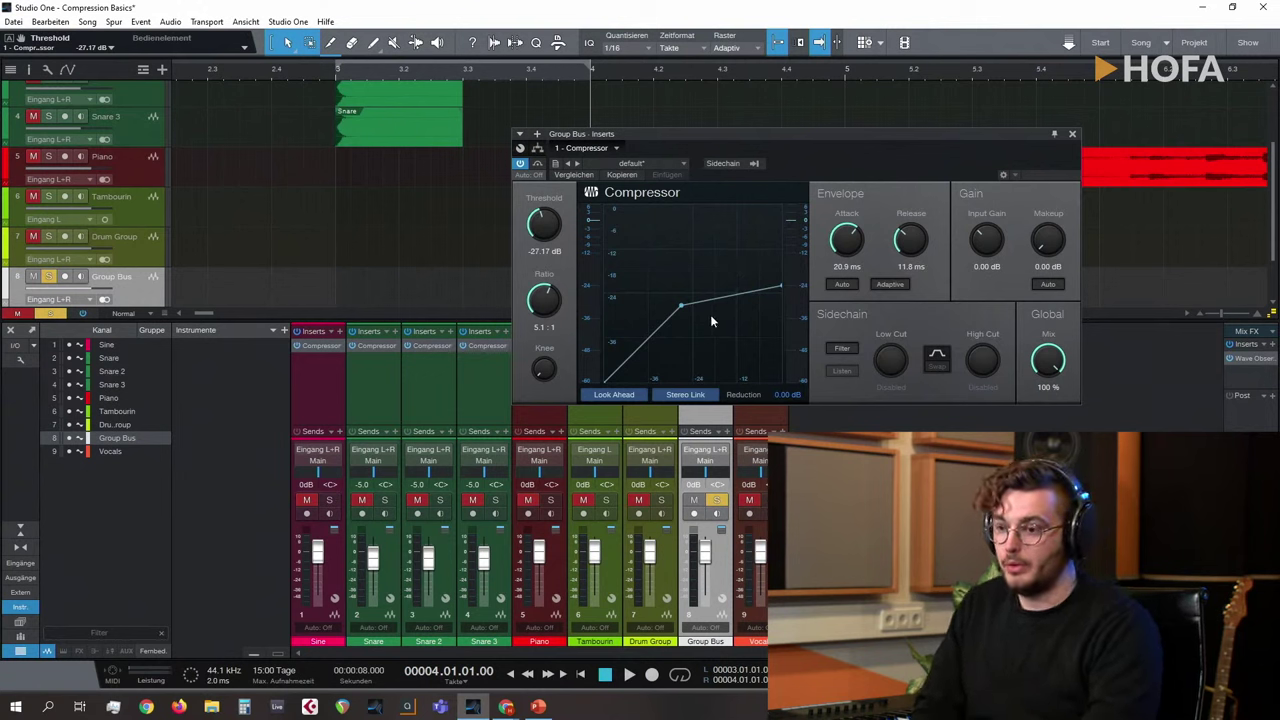
pyautogui.moveTo(686, 312); pyautogui.dragTo(681, 320)
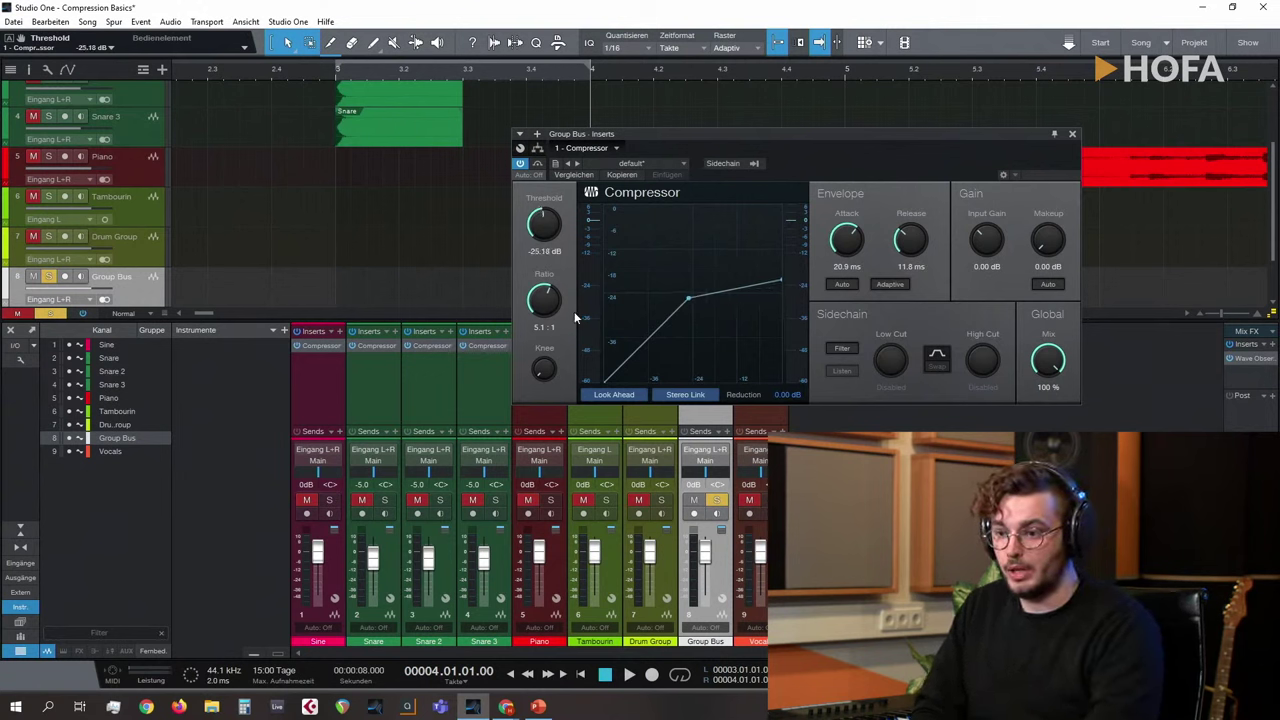
# Step: Sweep the compressor's ratio to 1.7:1, up to the 20:1 maximum, and down to 1:1
pyautogui.moveTo(556, 310); pyautogui.dragTo(552, 278)
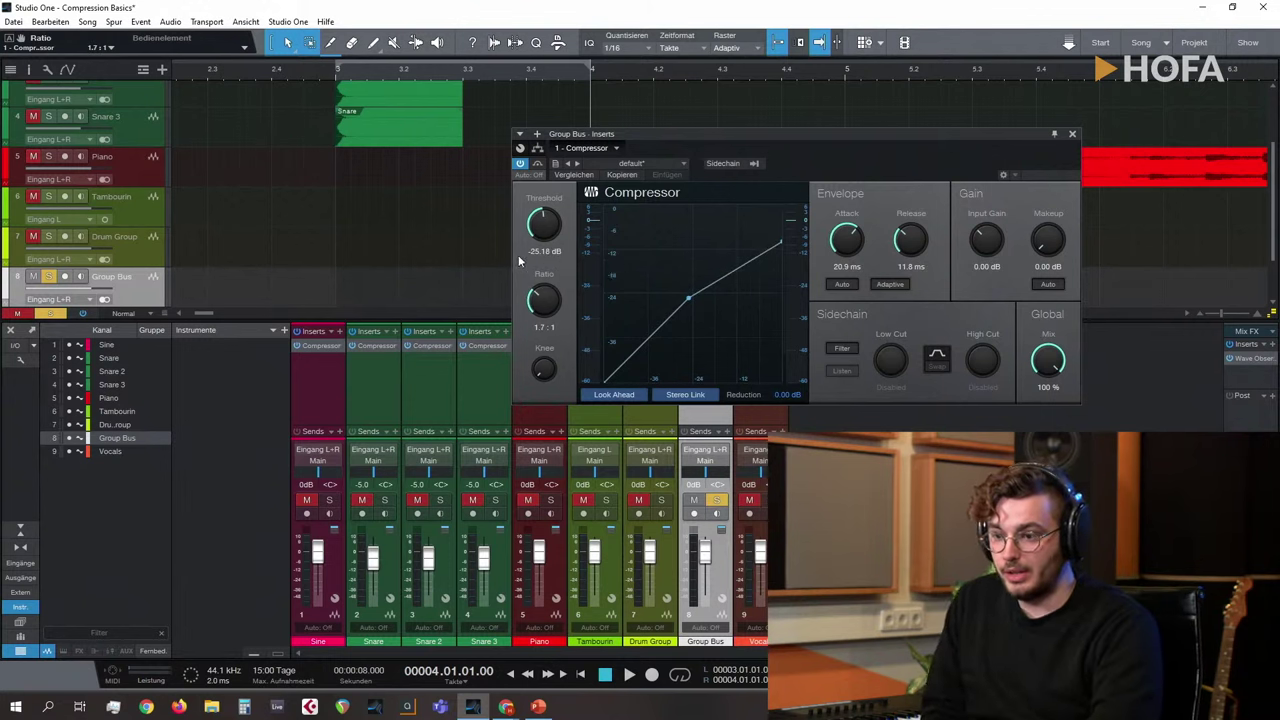
pyautogui.moveTo(532, 296); pyautogui.dragTo(538, 76)
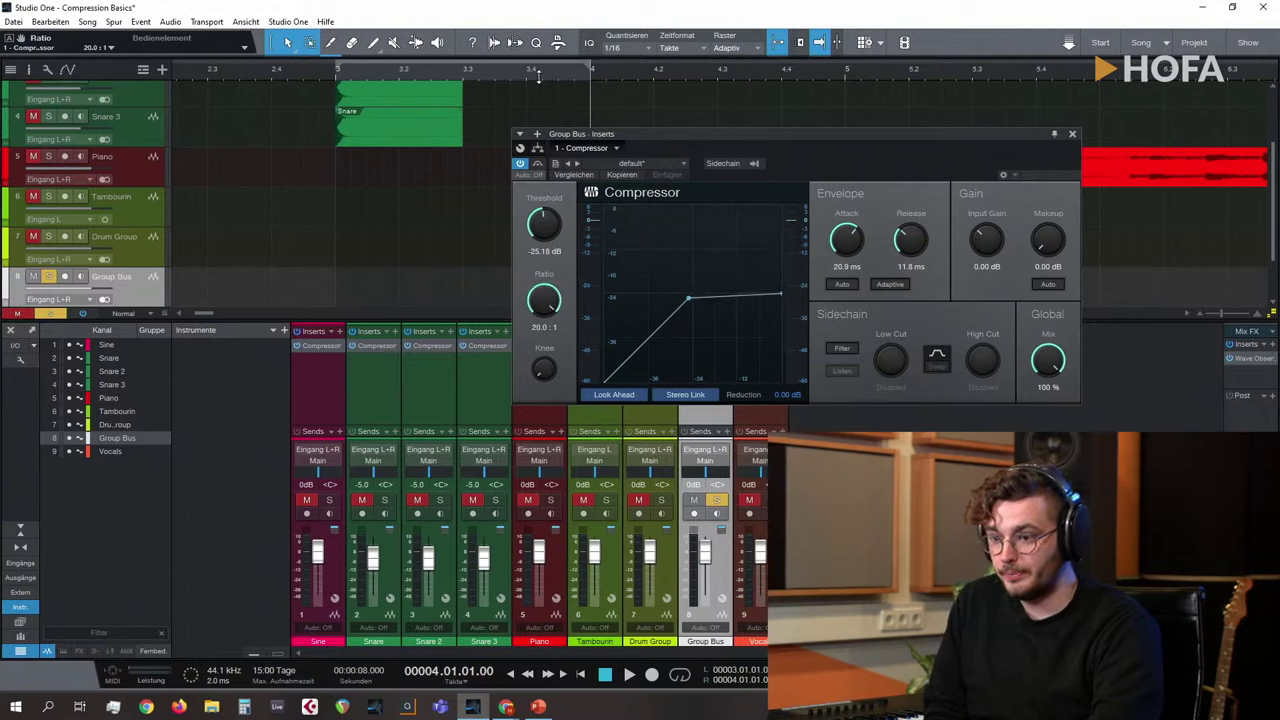
pyautogui.moveTo(530, 306); pyautogui.dragTo(535, 483)
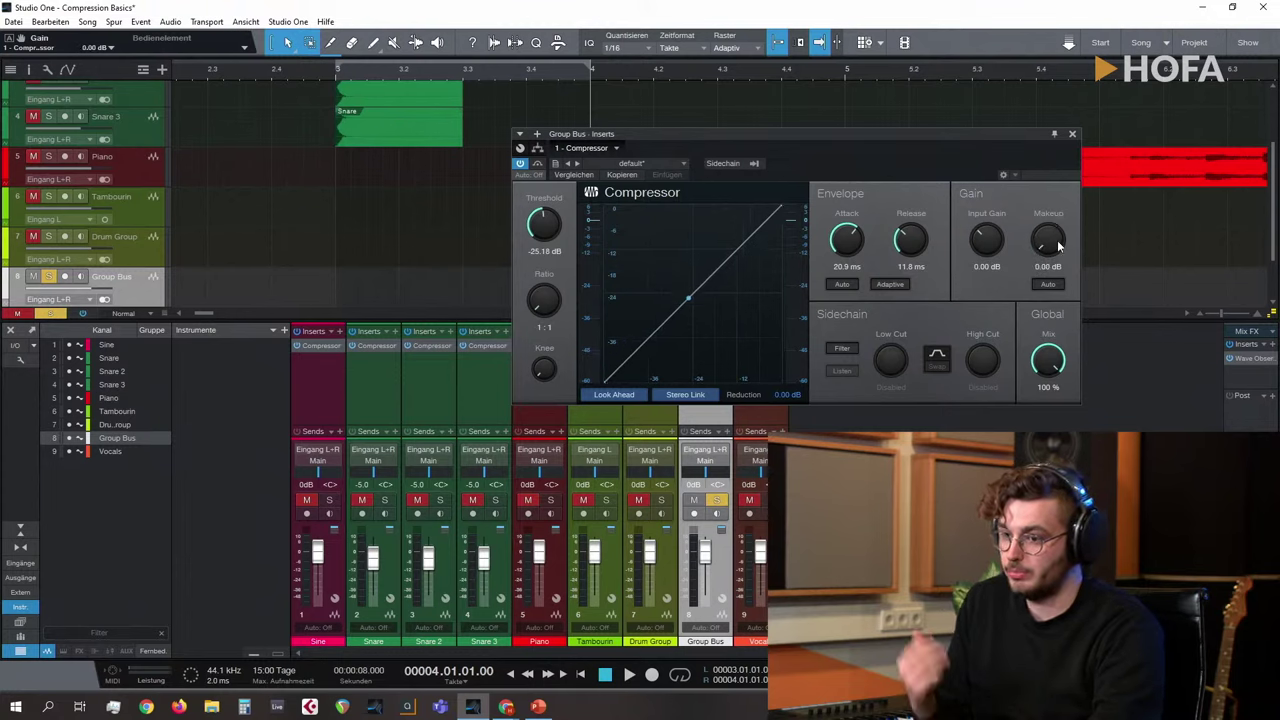
# Step: Move the compressor window slightly and set the ratio to 2.0:1
pyautogui.moveTo(1012, 134); pyautogui.dragTo(1034, 156)
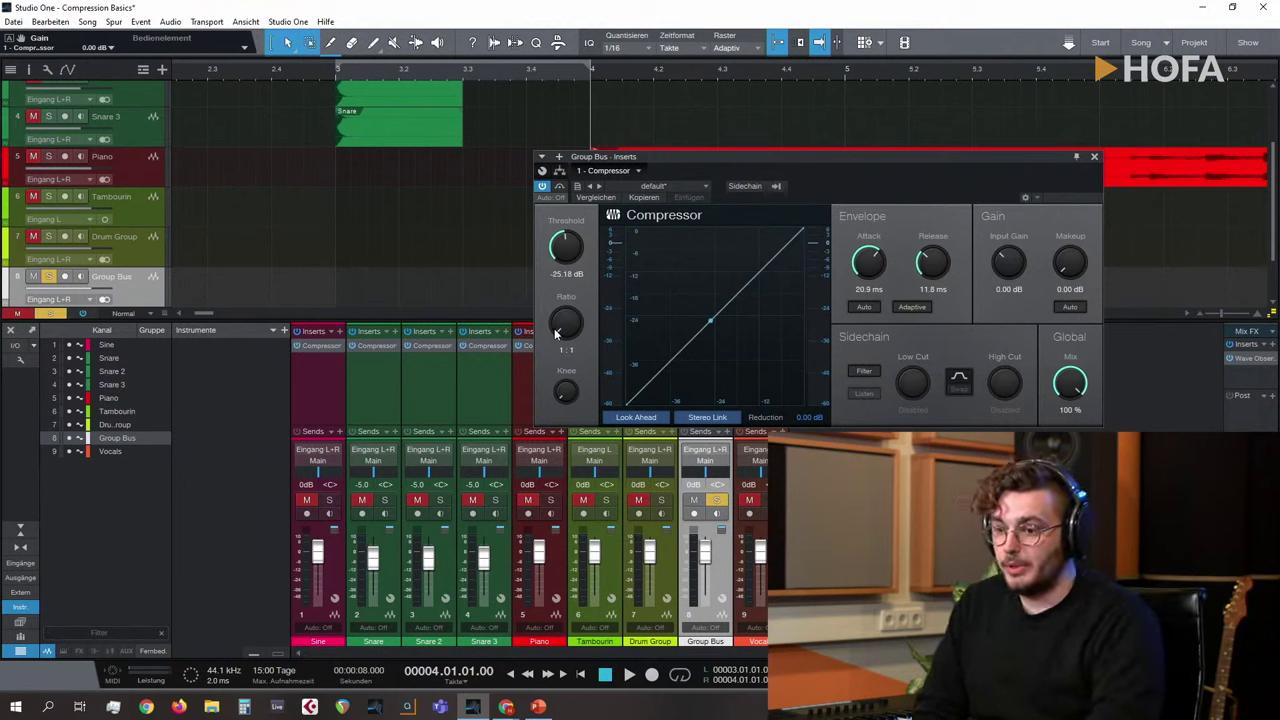
pyautogui.moveTo(557, 334); pyautogui.dragTo(564, 302)
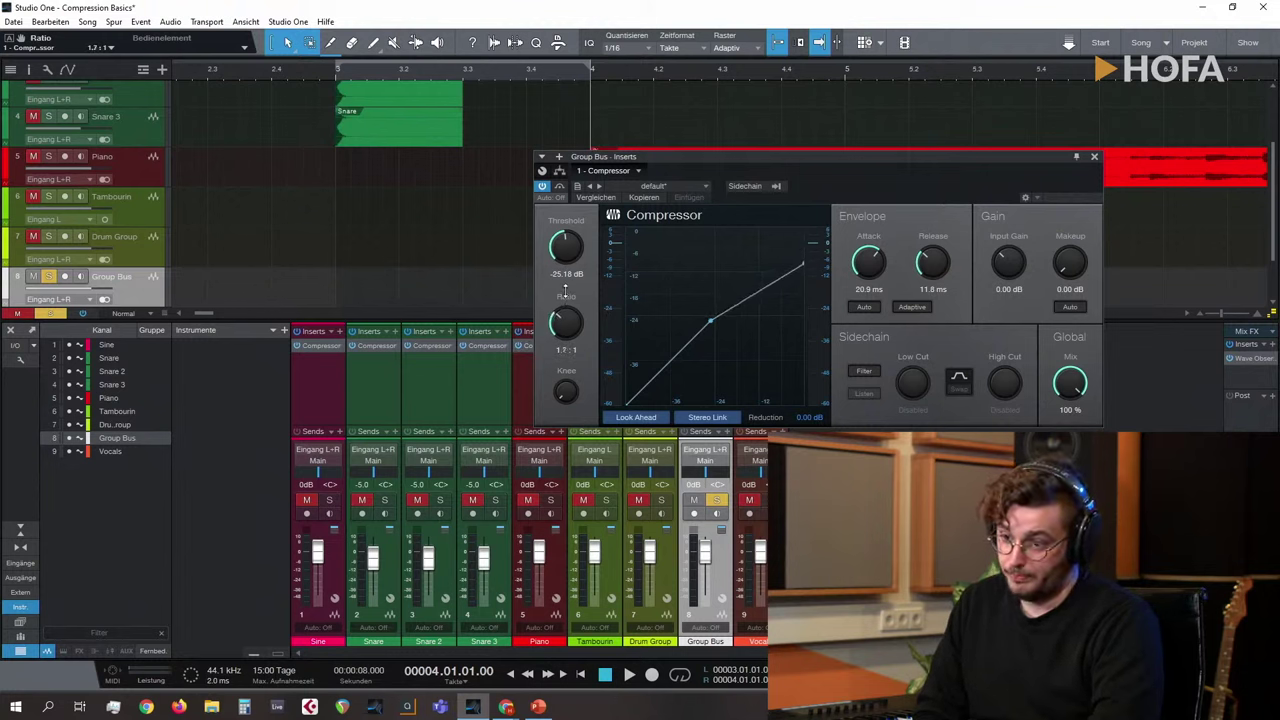
pyautogui.moveTo(565, 284); pyautogui.dragTo(567, 268)
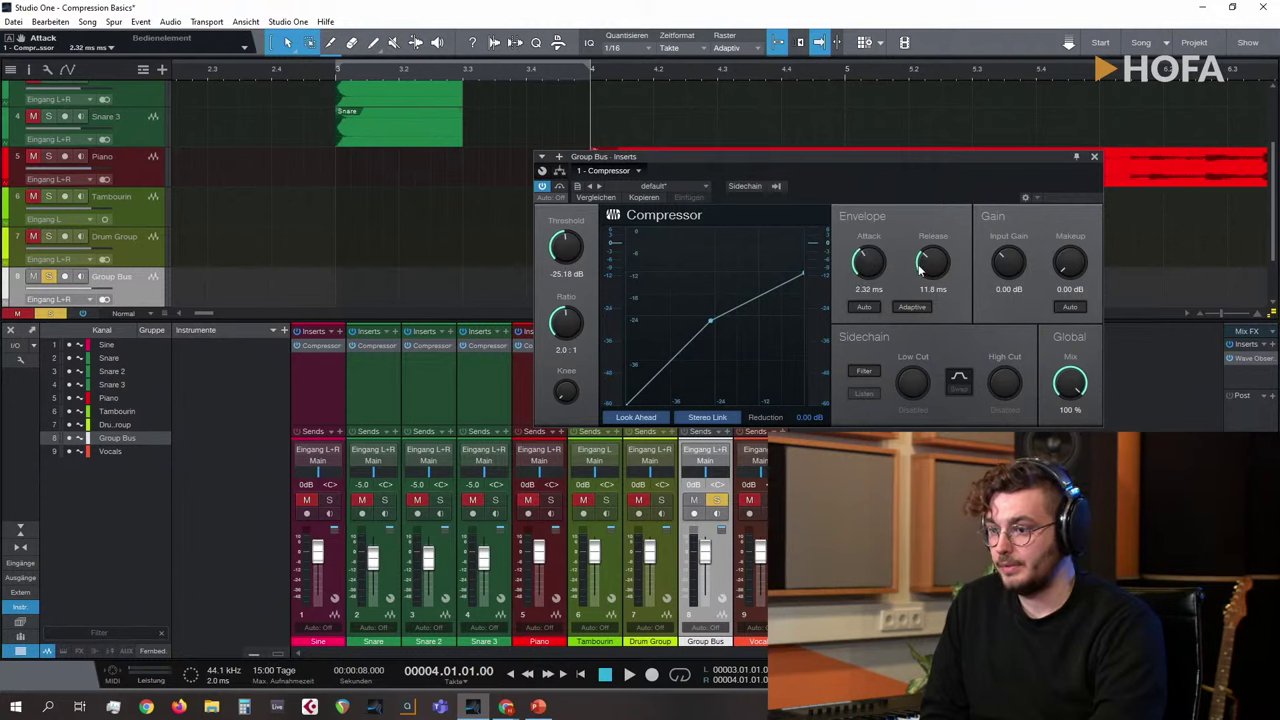
# Step: Set the Group Bus compressor's attack to 0.10 ms, release to 17.9 ms and knee to 0.10 dB
pyautogui.moveTo(920, 268); pyautogui.dragTo(923, 236)
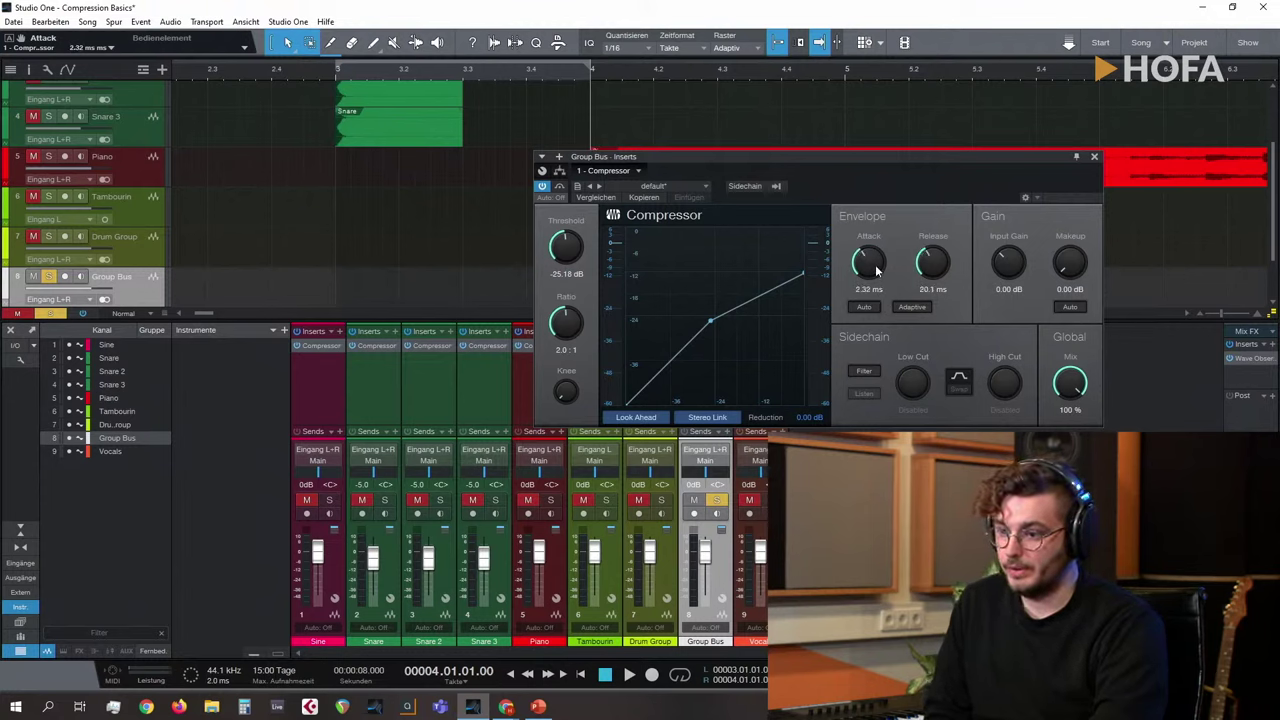
pyautogui.moveTo(871, 160); pyautogui.dragTo(827, 143)
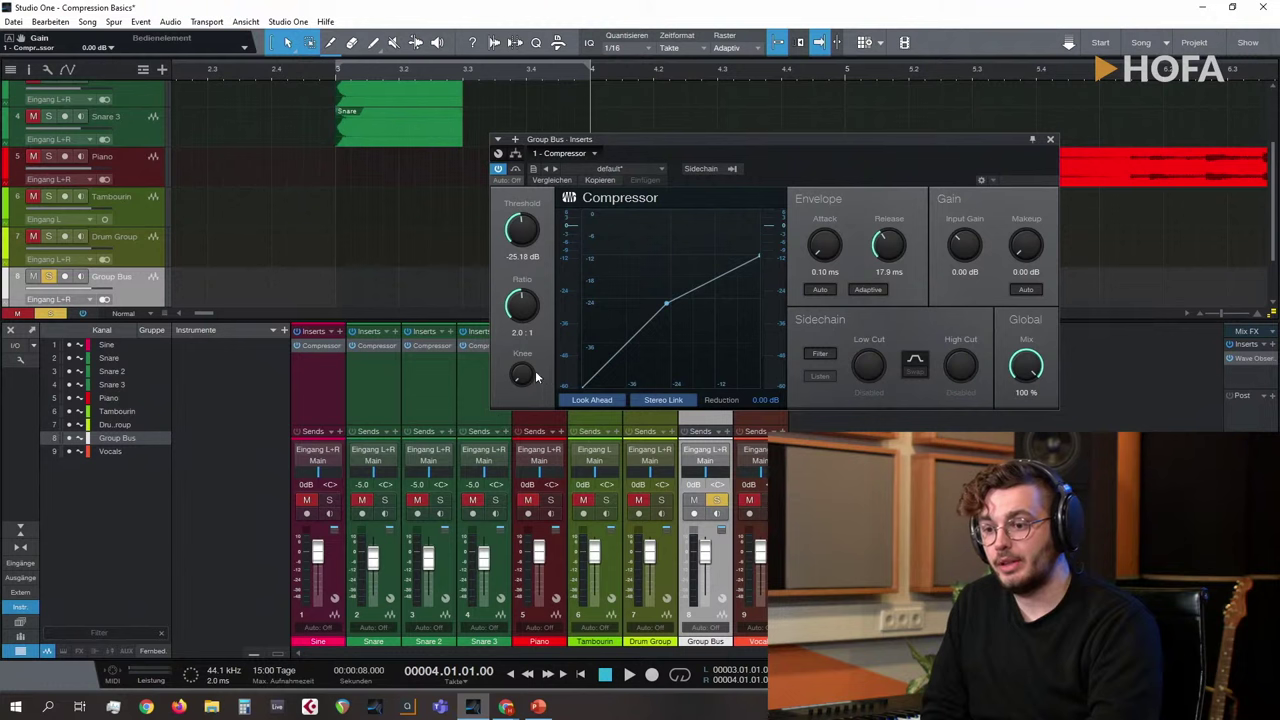
pyautogui.moveTo(522, 360); pyautogui.dragTo(527, 408)
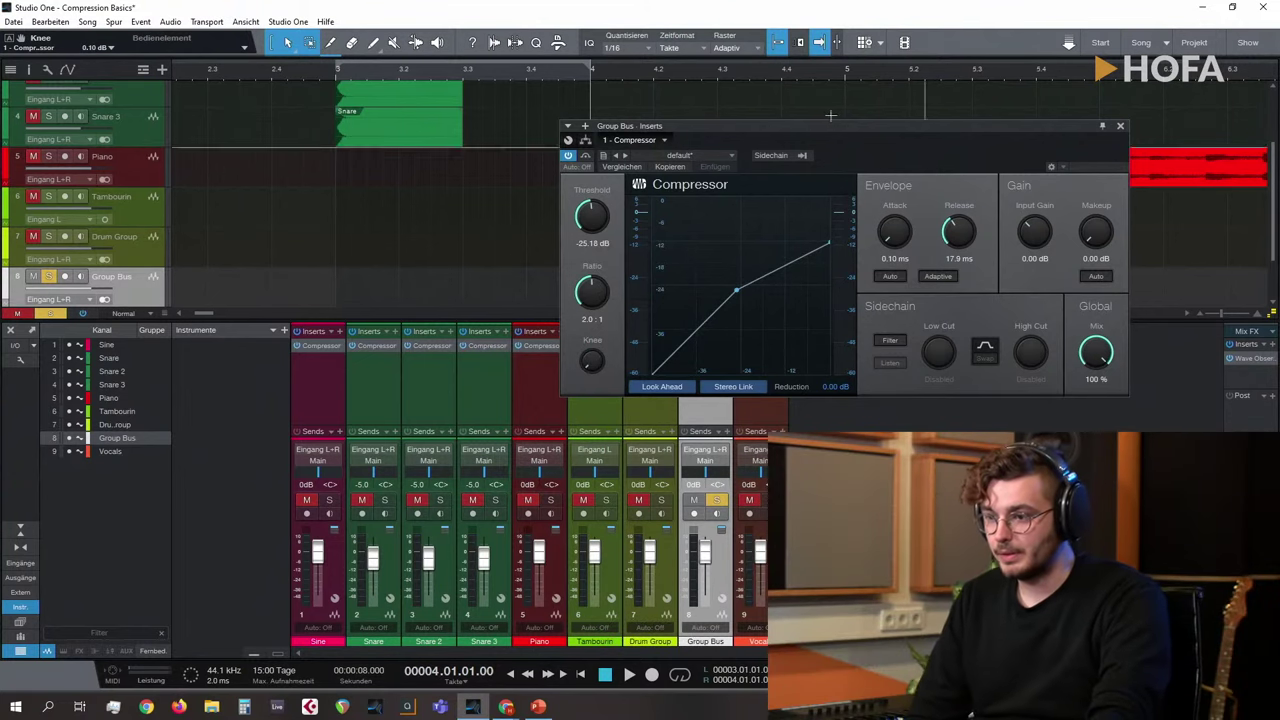
# Step: Place the compressor window above the mixer channels, set the threshold to -23.91 dB and raise the ratio to 20:1
pyautogui.moveTo(830, 122); pyautogui.dragTo(813, 53)
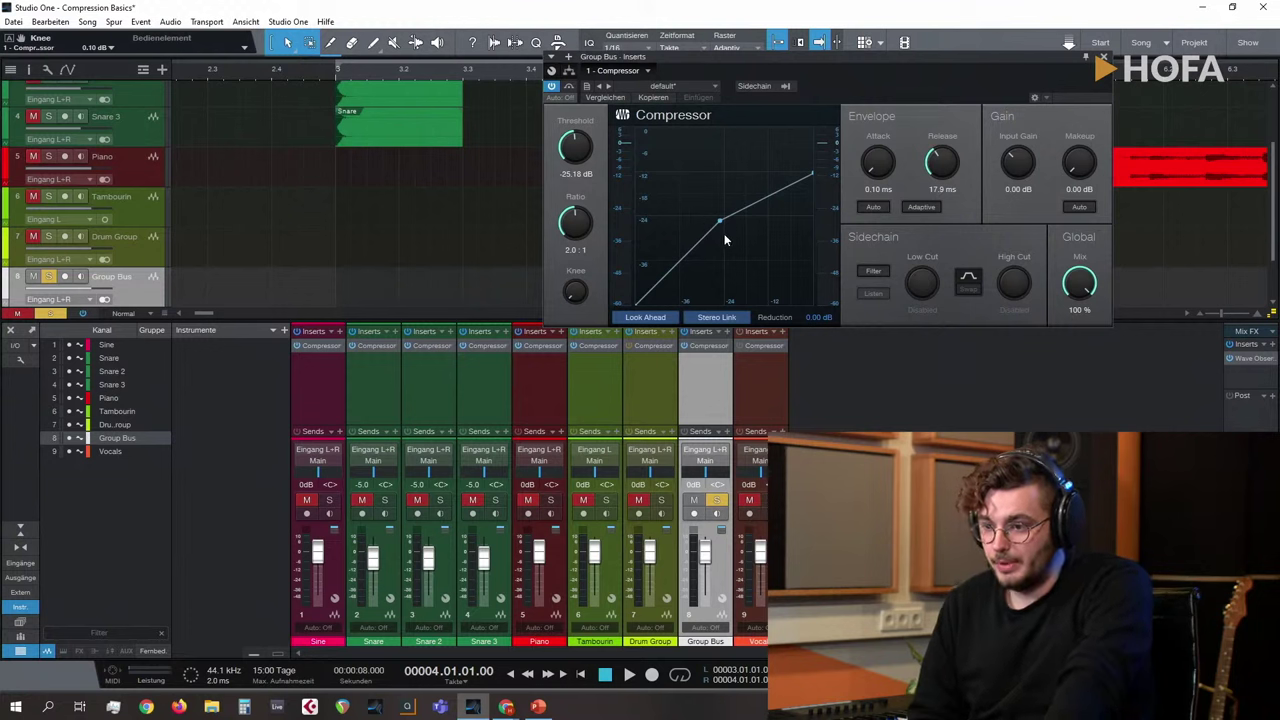
pyautogui.moveTo(721, 222); pyautogui.dragTo(724, 222)
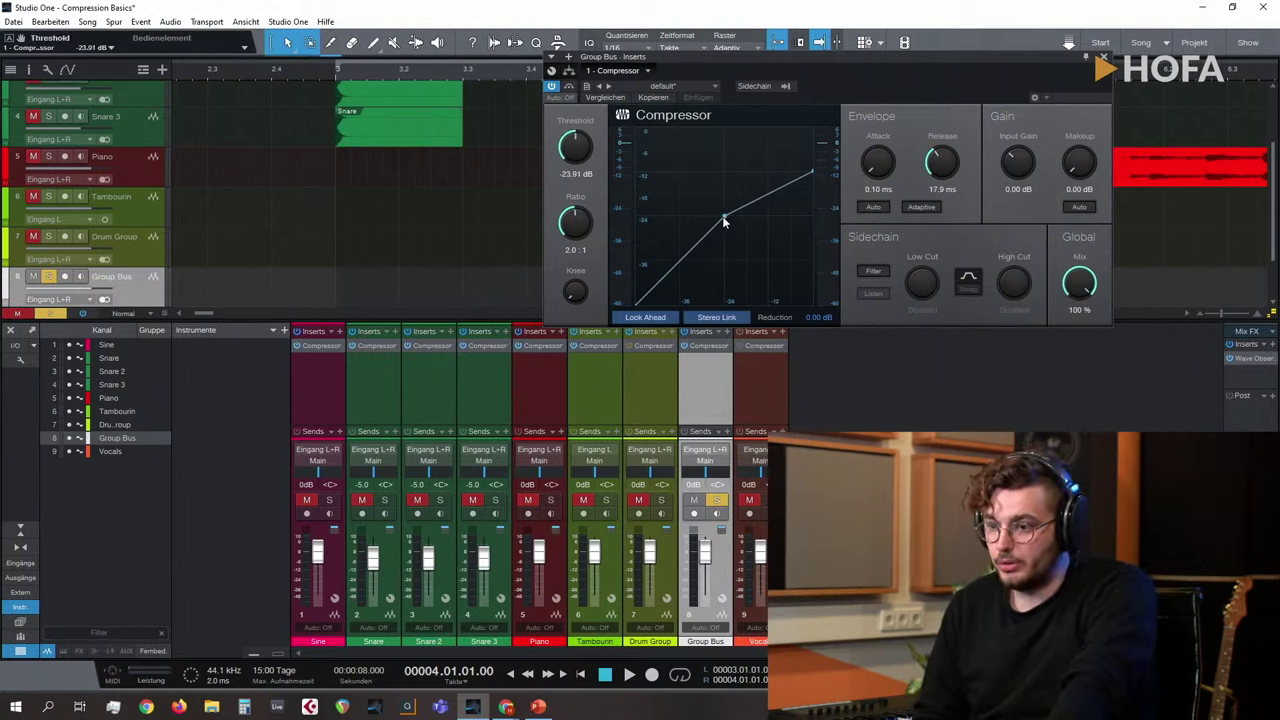
pyautogui.moveTo(569, 223); pyautogui.dragTo(569, 174)
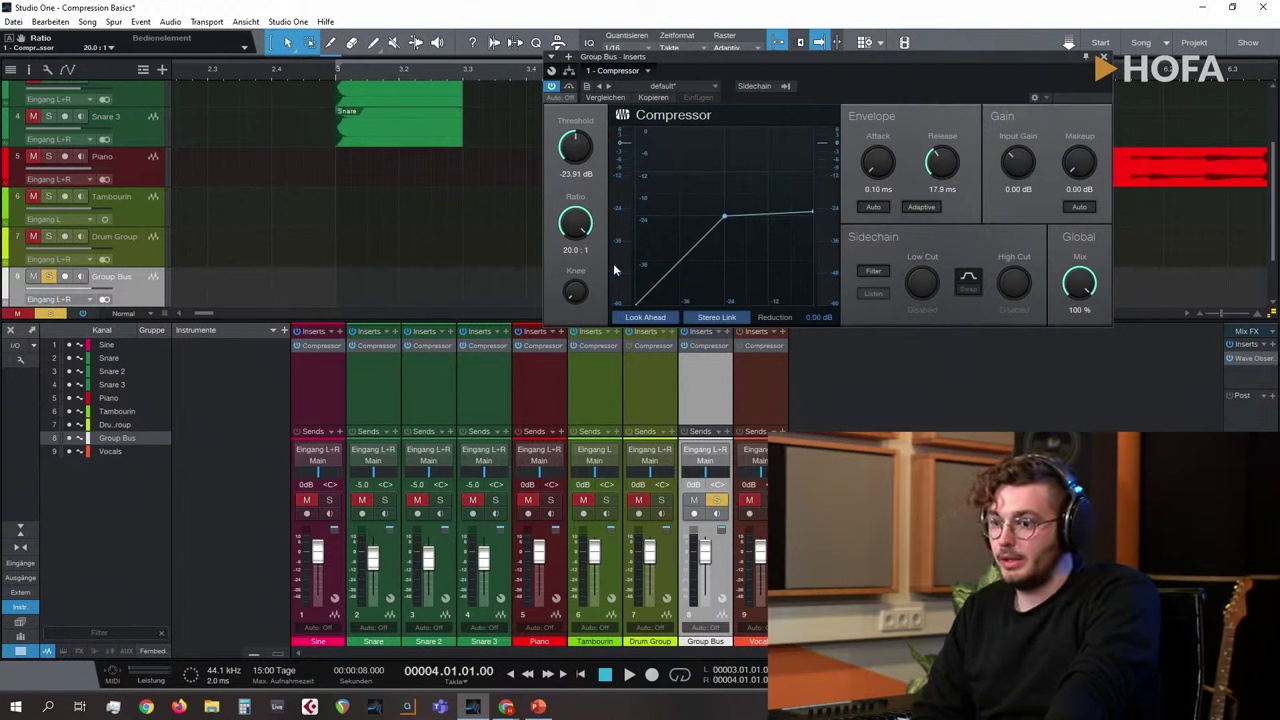
# Step: Demonstrate soft versus hard knee by sweeping the knee up to about 20 dB twice and returning it to 0.10 dB
pyautogui.moveTo(582, 292)
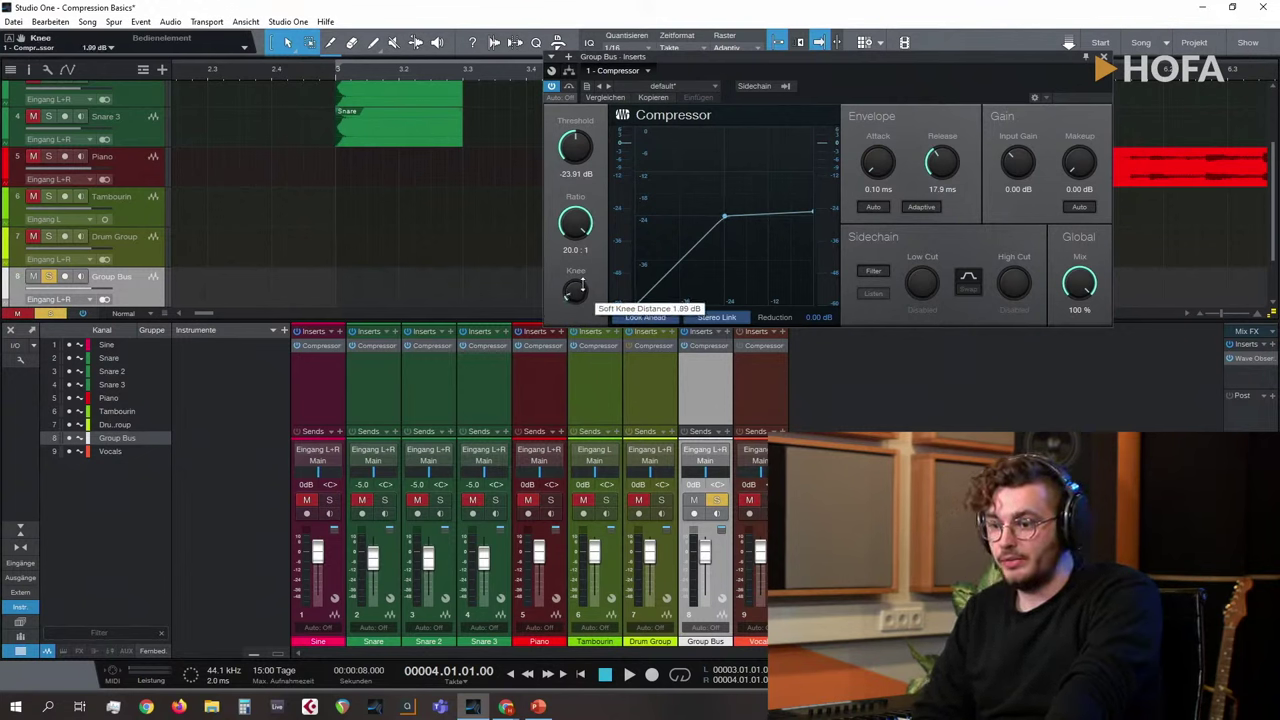
pyautogui.moveTo(578, 272); pyautogui.dragTo(593, 176)
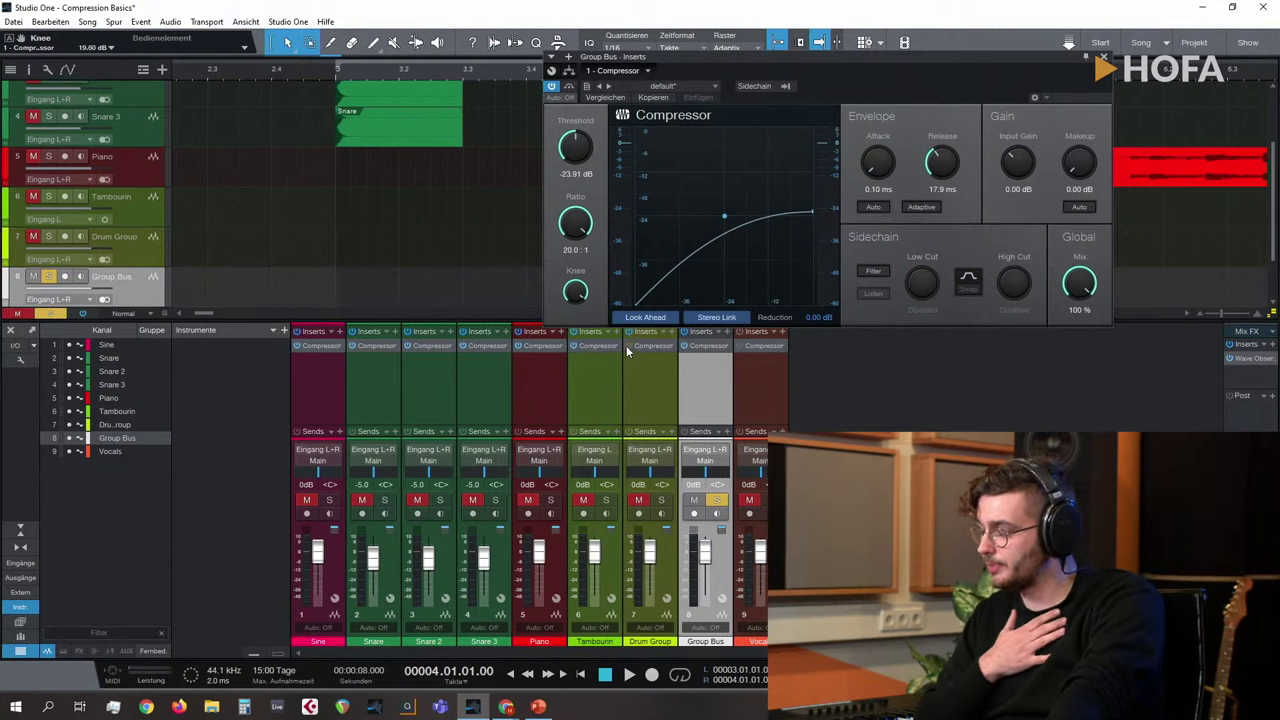
pyautogui.moveTo(585, 302); pyautogui.dragTo(590, 466)
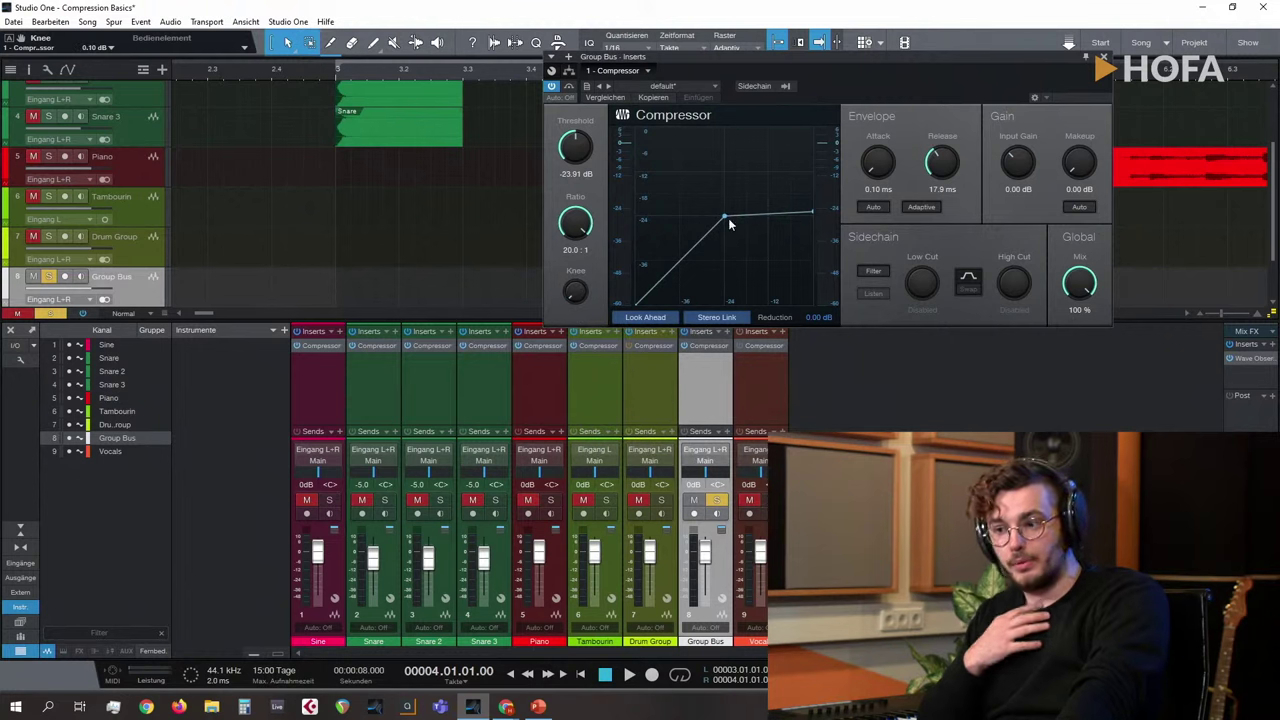
pyautogui.moveTo(588, 294); pyautogui.dragTo(600, 66)
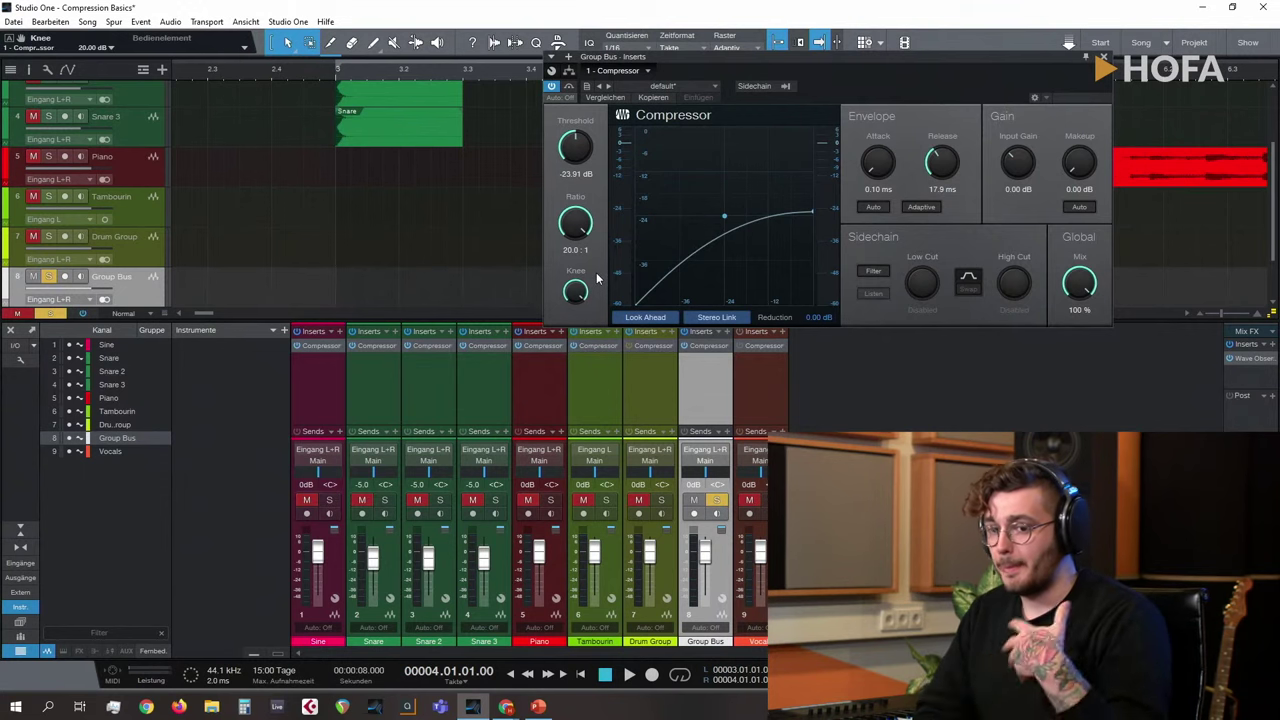
pyautogui.moveTo(596, 274); pyautogui.dragTo(590, 545)
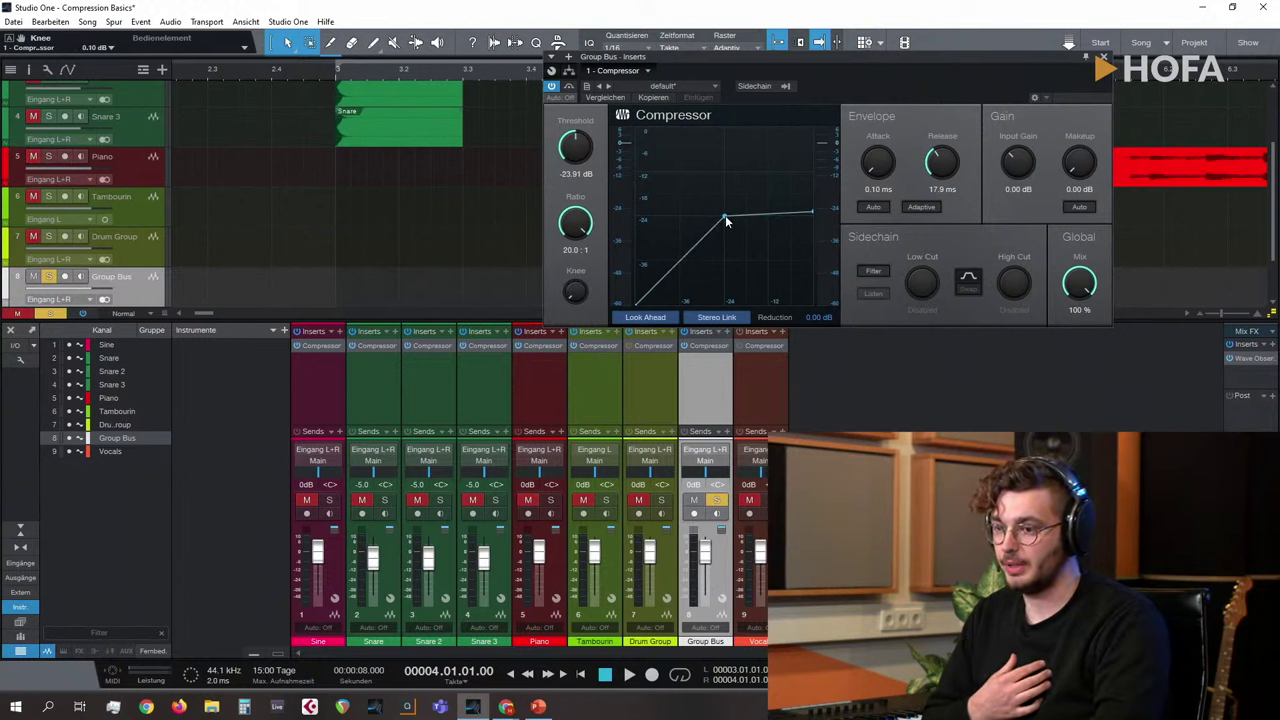
# Step: Adjust the Group Bus threshold to -24.27 dB and move the compressor window back over the arrangement
pyautogui.moveTo(727, 222); pyautogui.dragTo(724, 222)
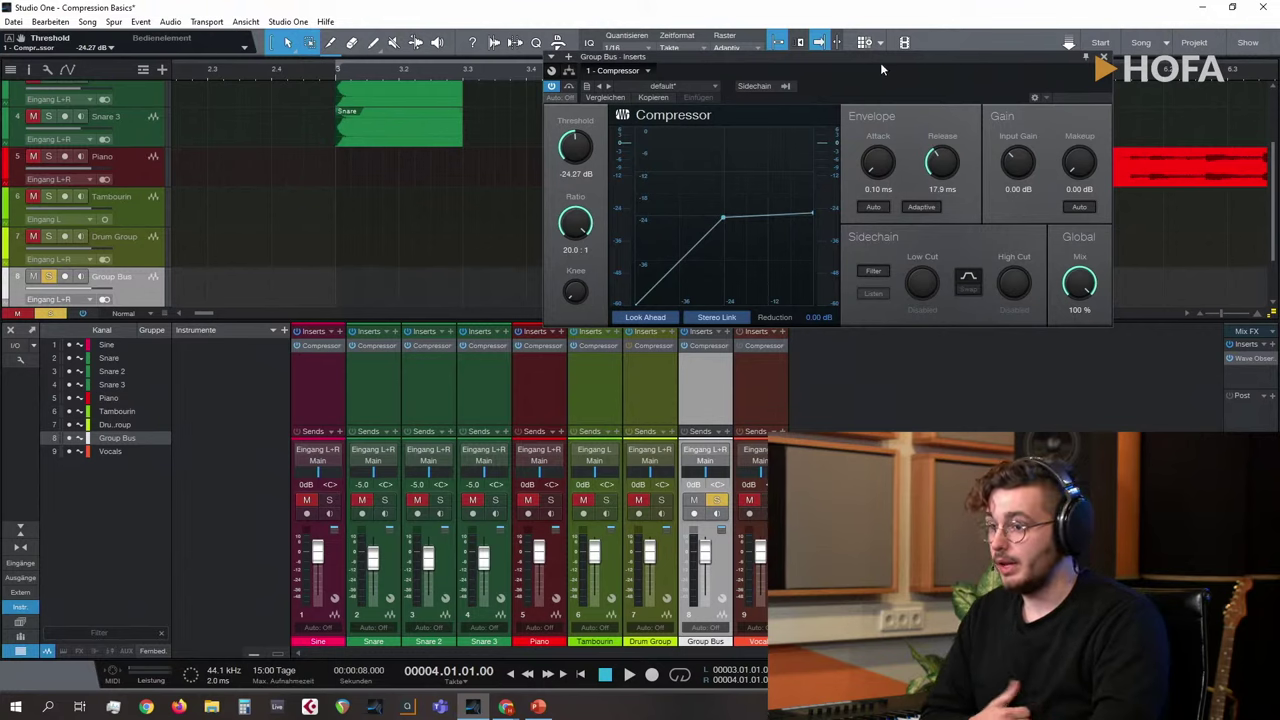
pyautogui.moveTo(768, 119); pyautogui.dragTo(781, 100)
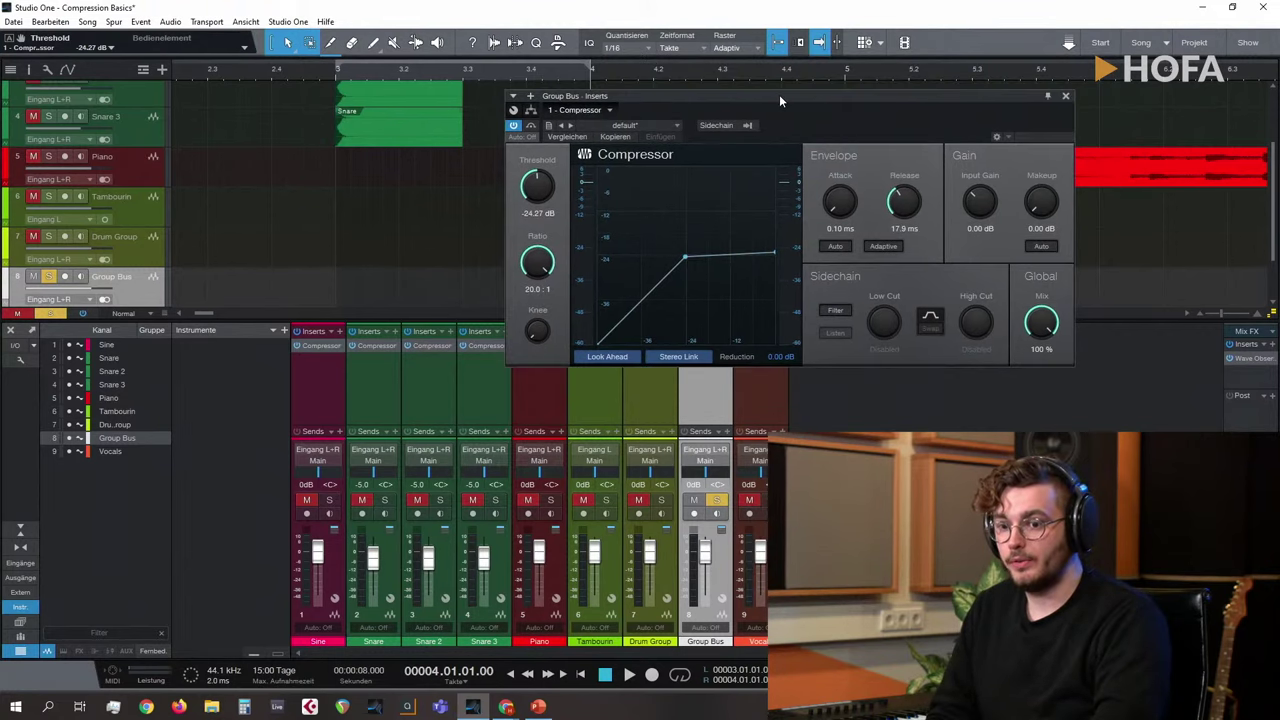
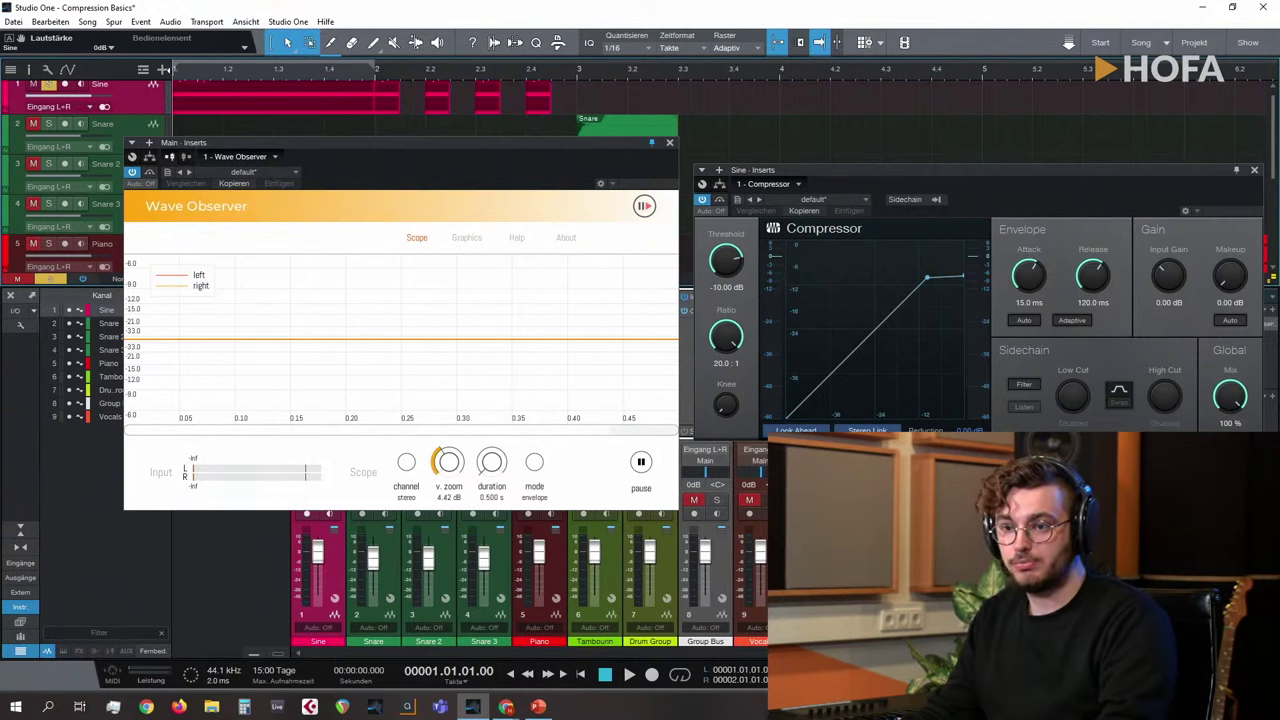
# Step: Play the Sine track in short passes, shift its compressor window to expose the reduction meter, and return the playhead to the start
pyautogui.press('space')
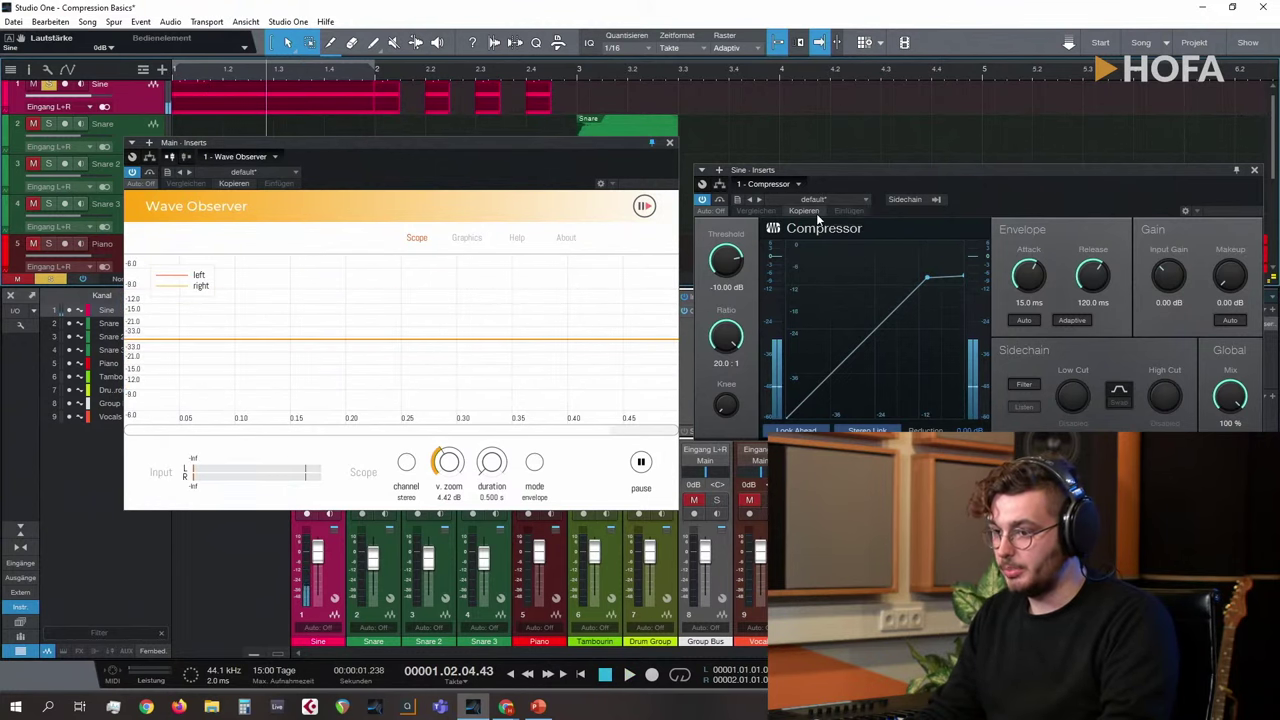
pyautogui.press('space')
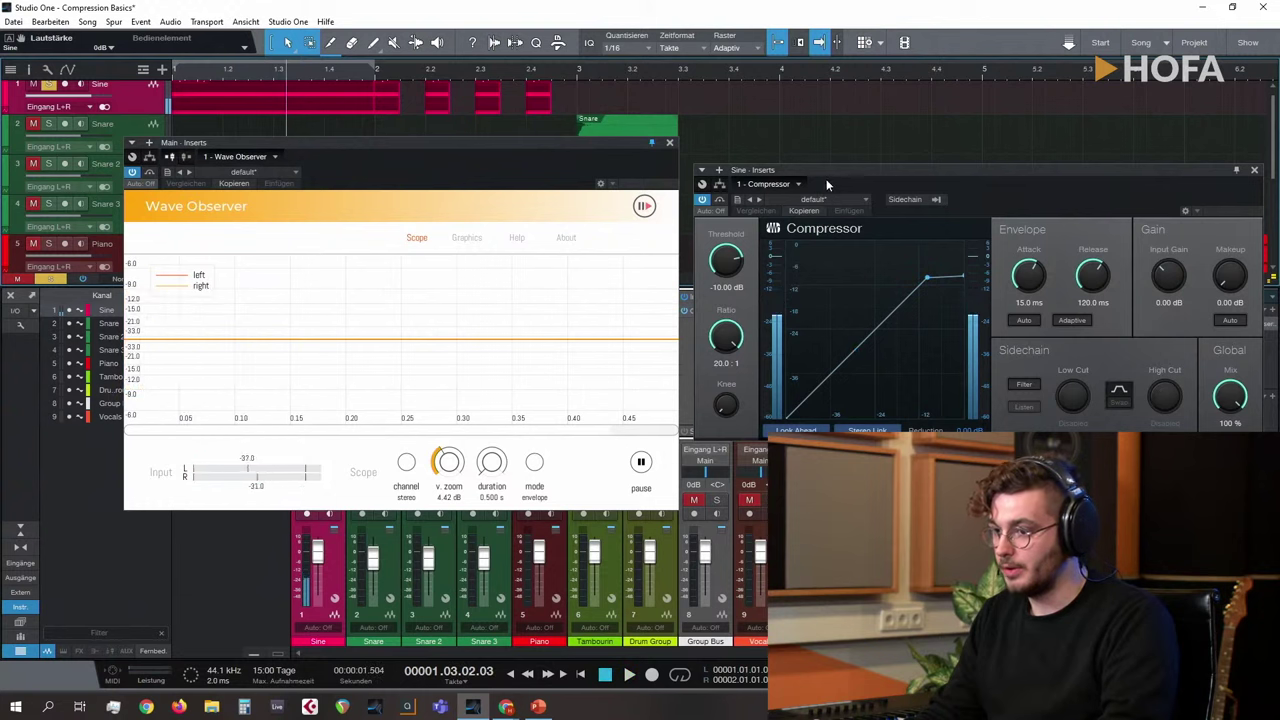
pyautogui.moveTo(826, 179); pyautogui.dragTo(796, 172)
pyautogui.press('space')
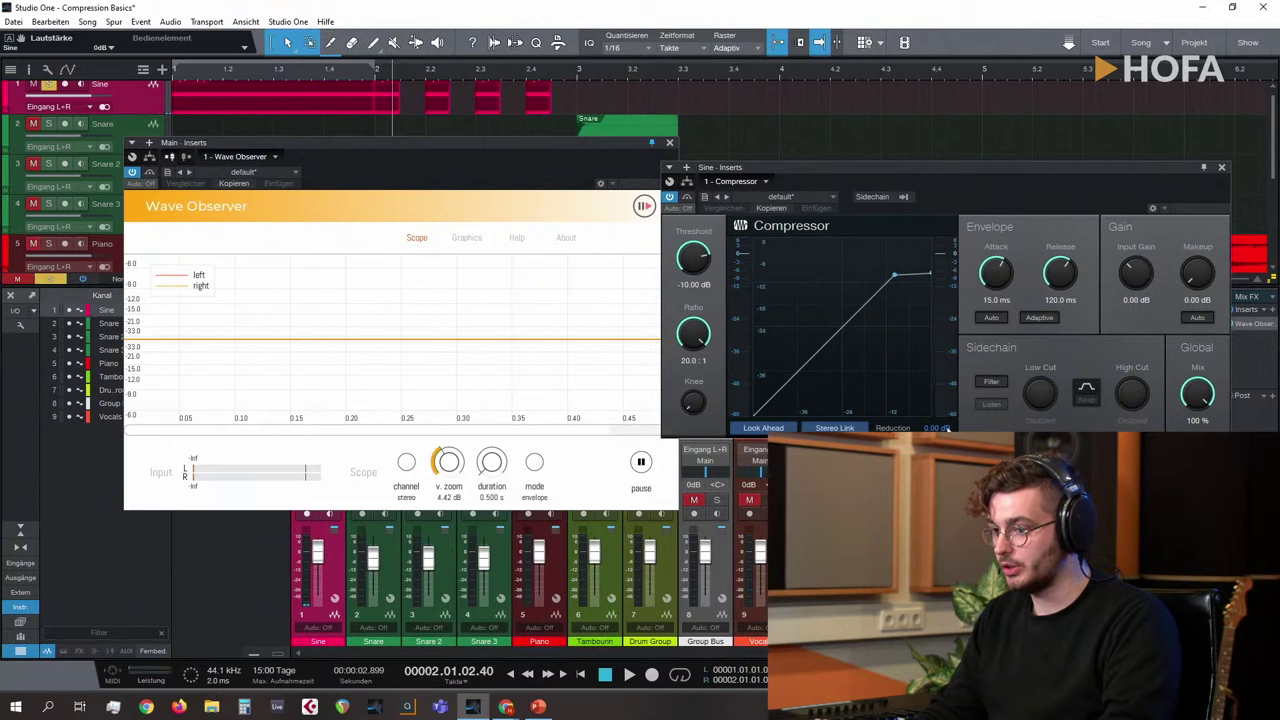
pyautogui.press('space')
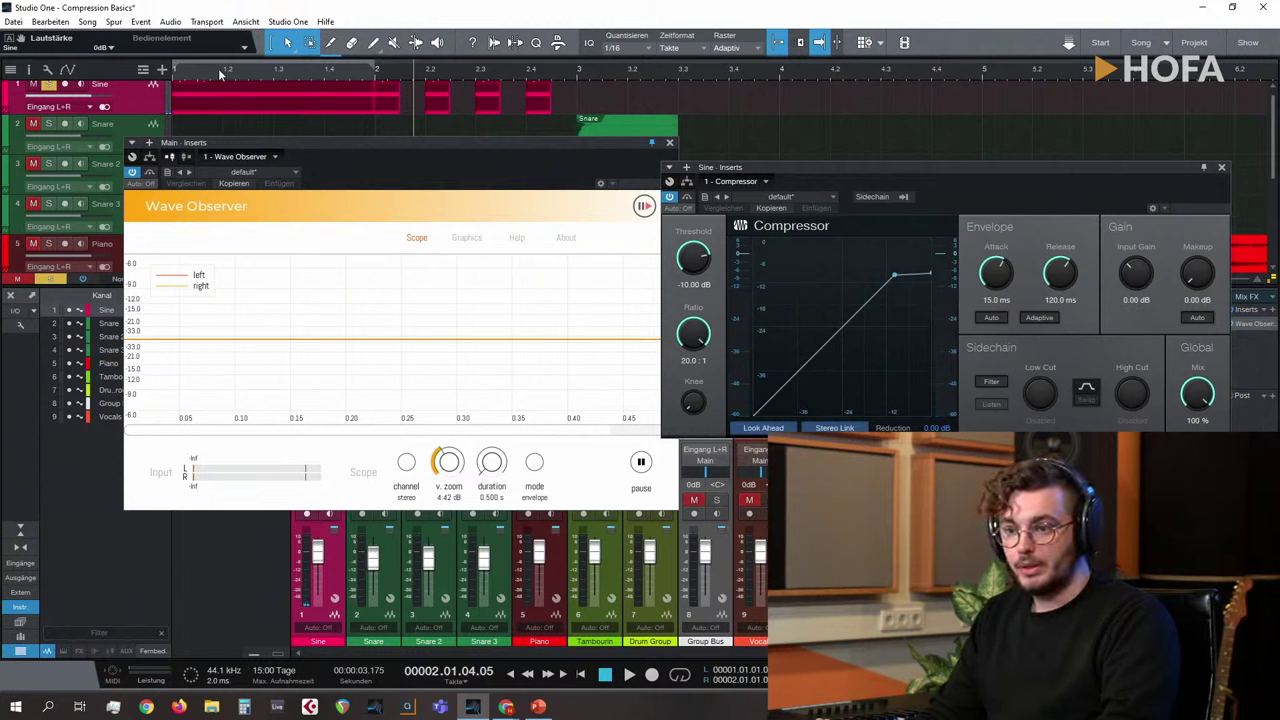
pyautogui.press('Home')
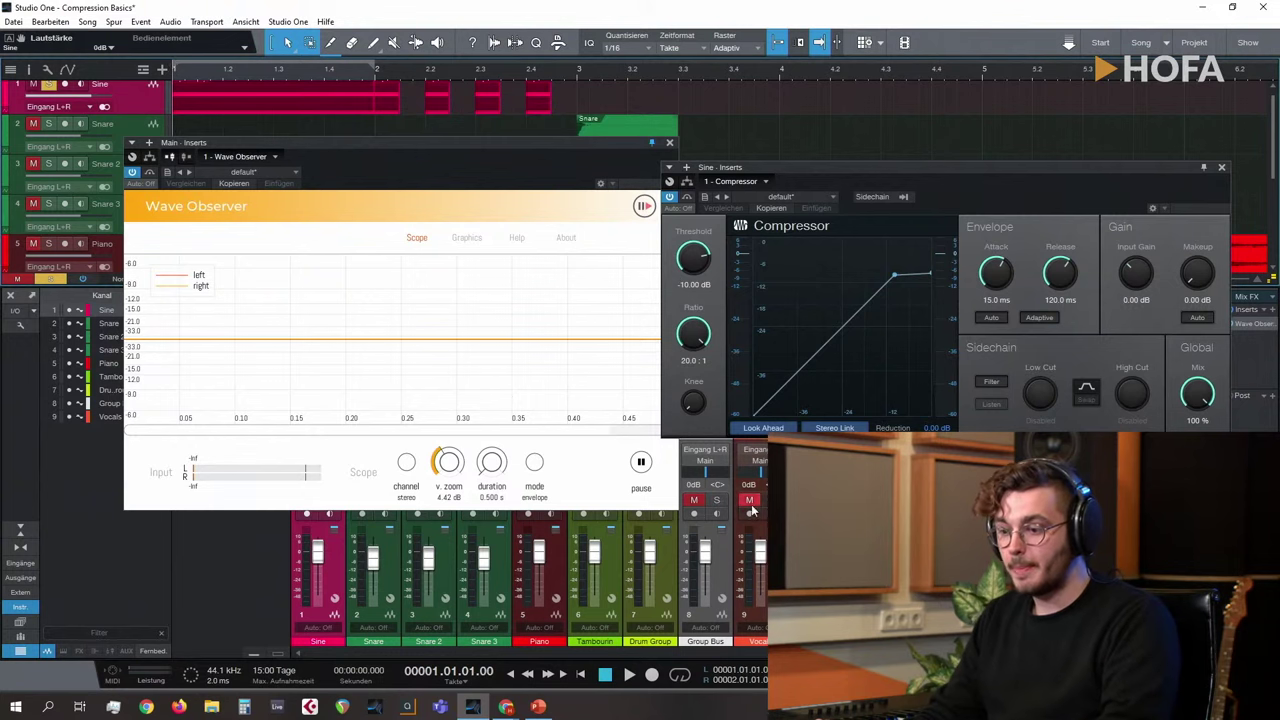
# Step: Loop playback of the first bar and lower the Sine compressor's threshold to about -29.68 dB
pyautogui.click(679, 675)
pyautogui.press('space')
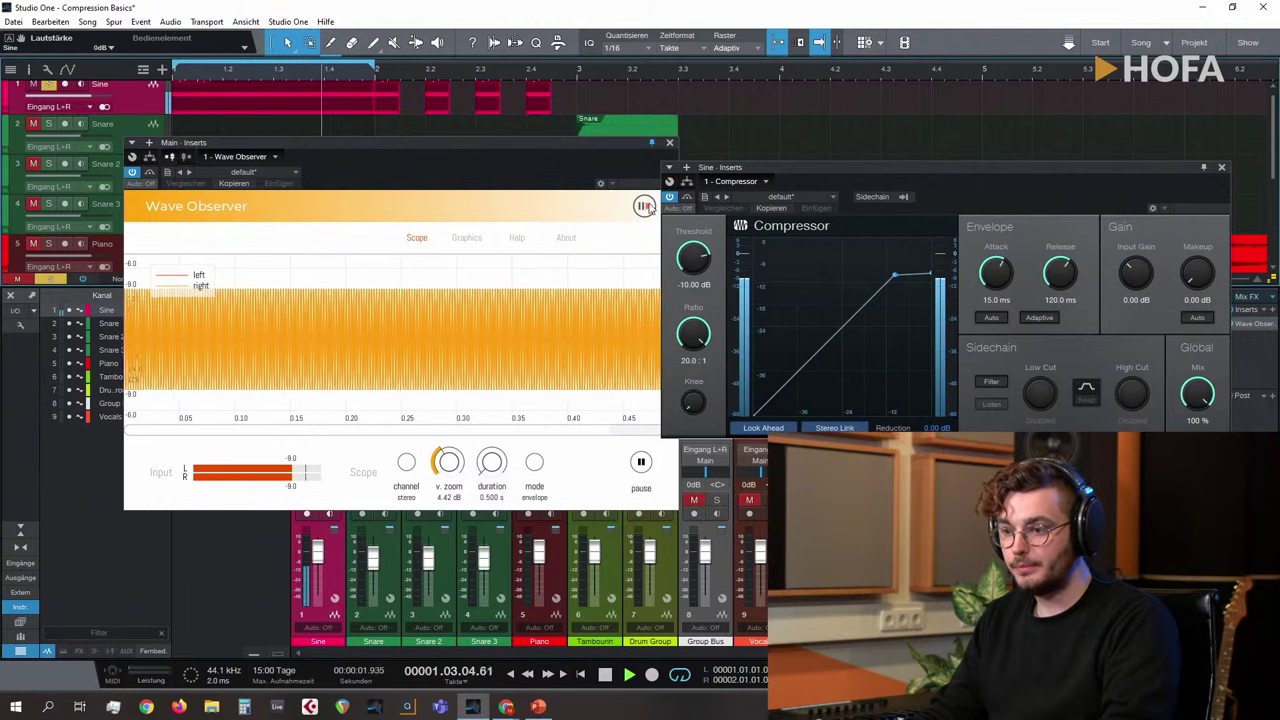
pyautogui.moveTo(692, 256); pyautogui.dragTo(684, 270)
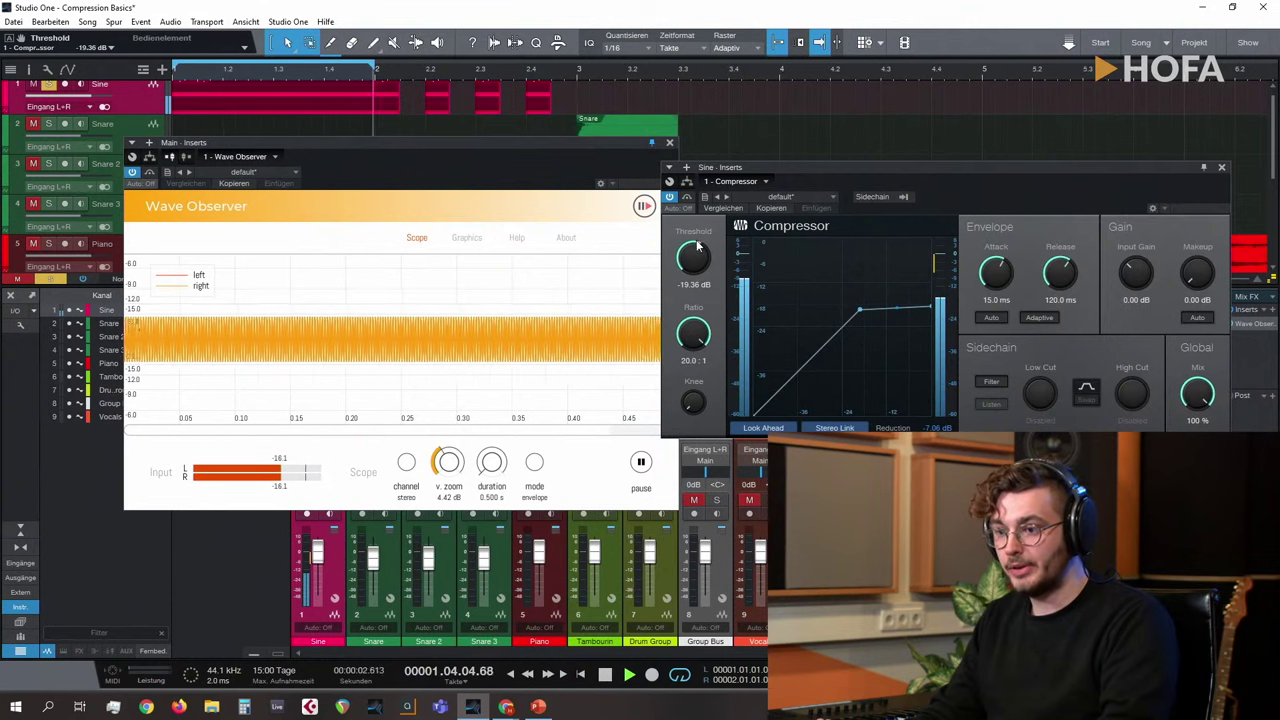
pyautogui.moveTo(696, 248); pyautogui.dragTo(700, 280)
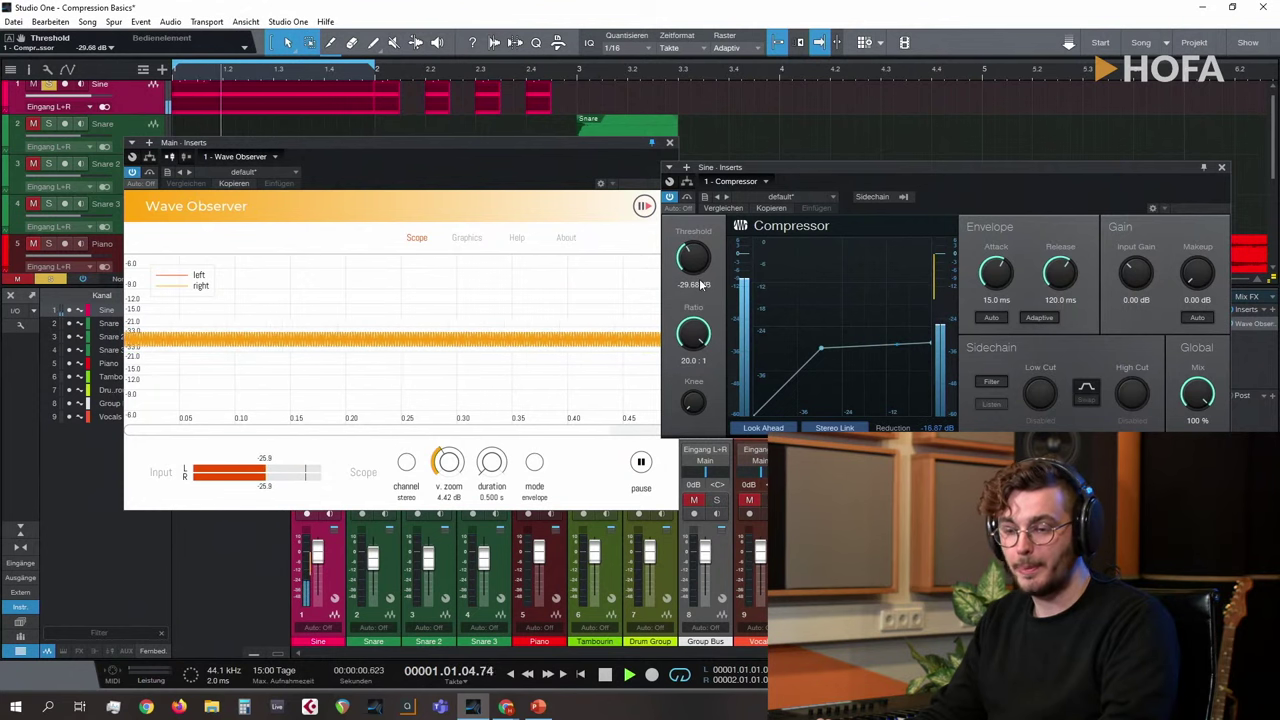
# Step: Bypass the Sine compressor and reactivate it during playback to compare the waveform levels in Wave Observer
pyautogui.click(688, 199)
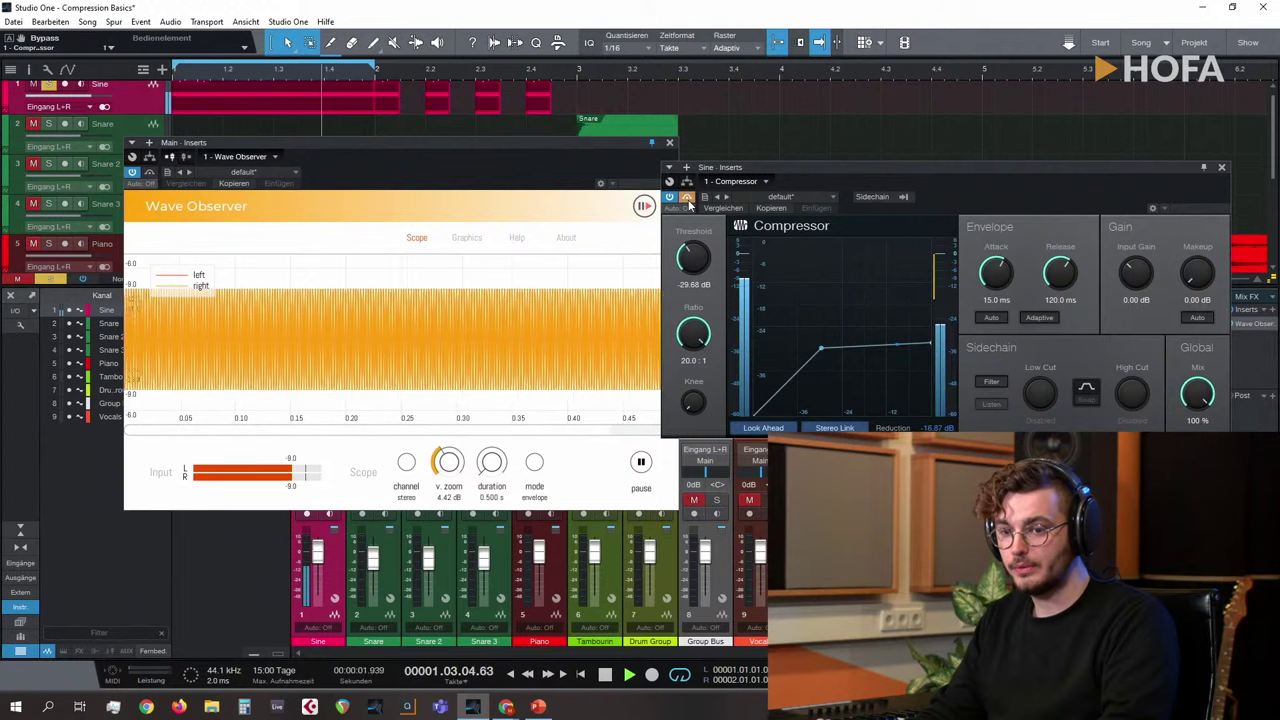
pyautogui.click(688, 199)
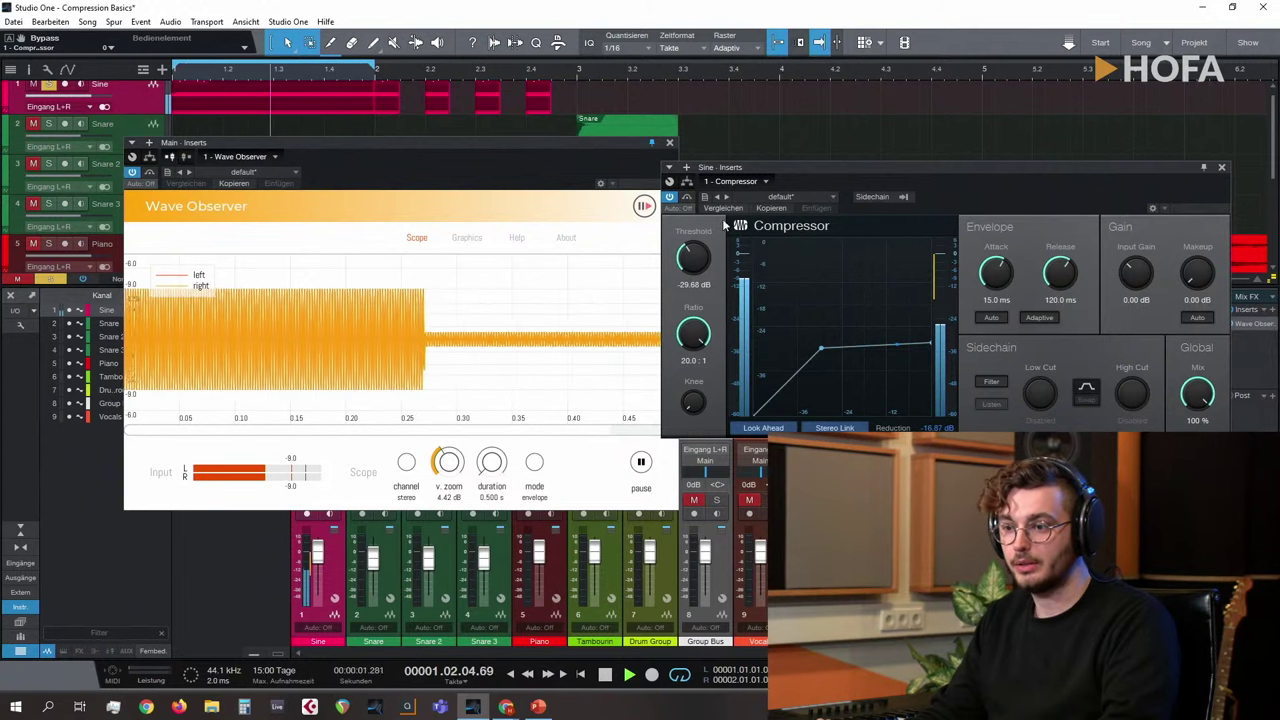
# Step: Reposition the Sine compressor window, replay the compressed tone briefly, and set its attack to 10.3 ms
pyautogui.press('space')
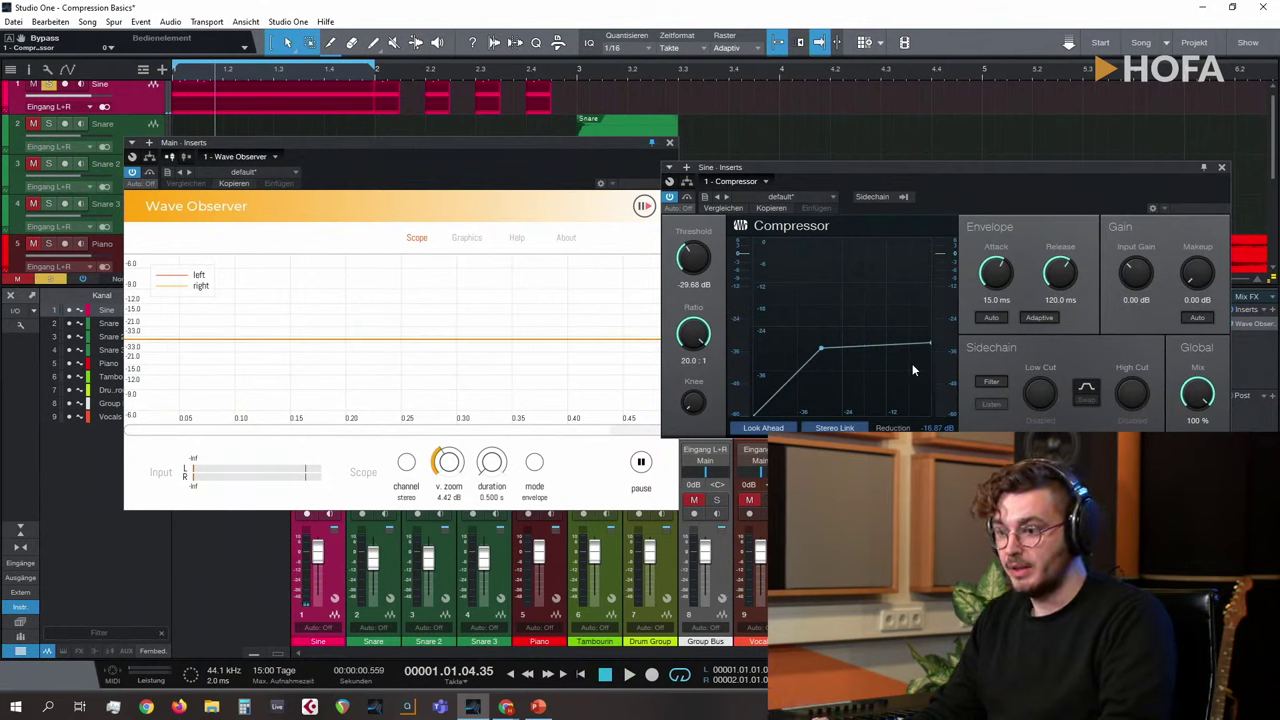
pyautogui.moveTo(856, 175); pyautogui.dragTo(860, 178)
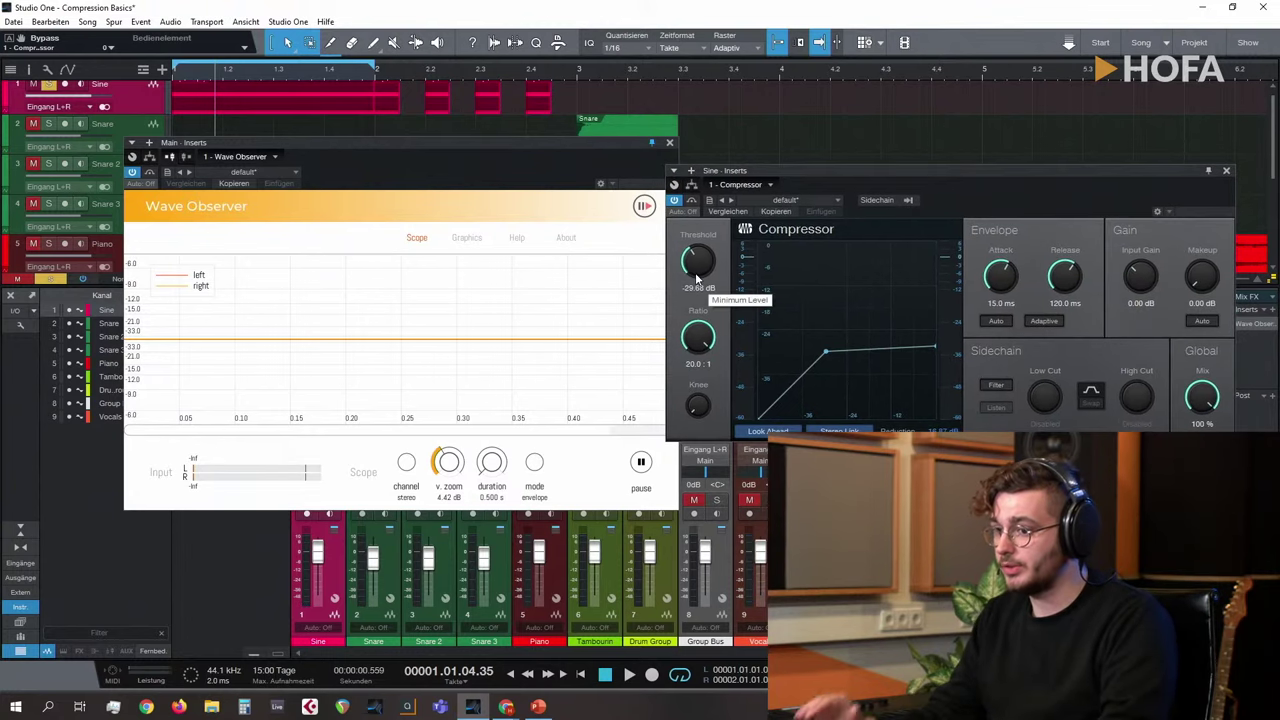
pyautogui.moveTo(704, 171); pyautogui.dragTo(698, 165)
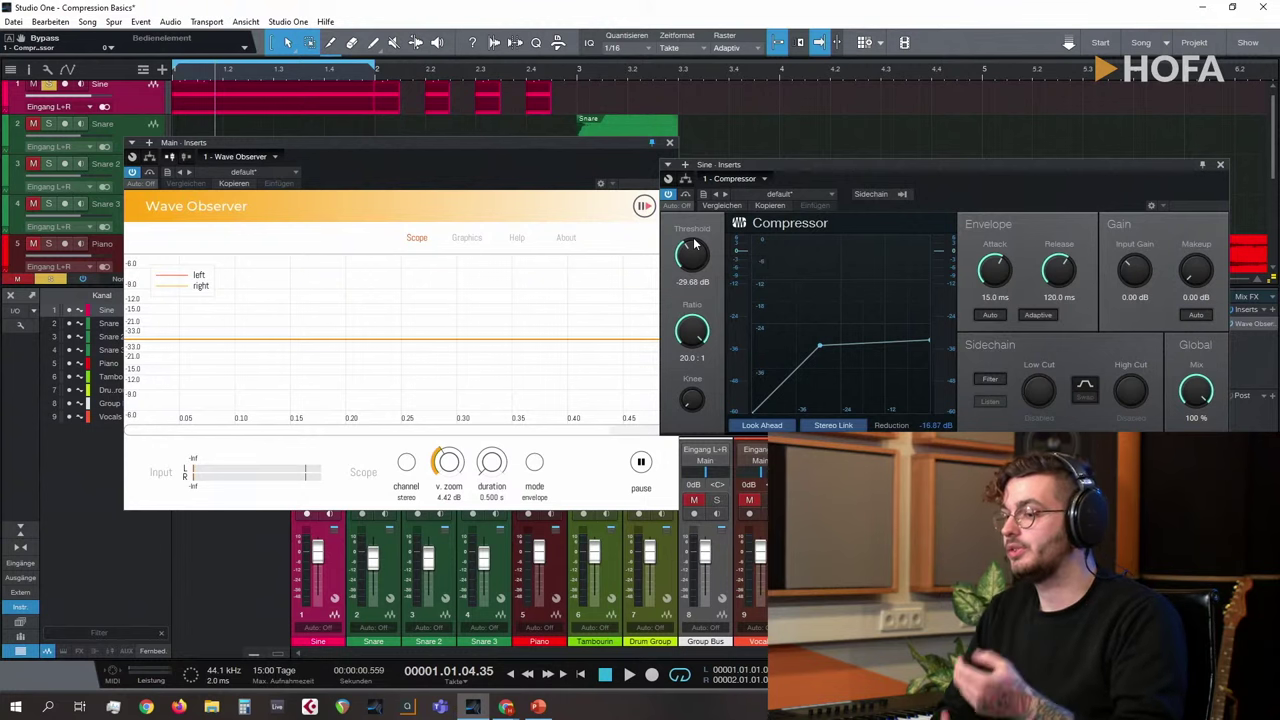
pyautogui.press('space')
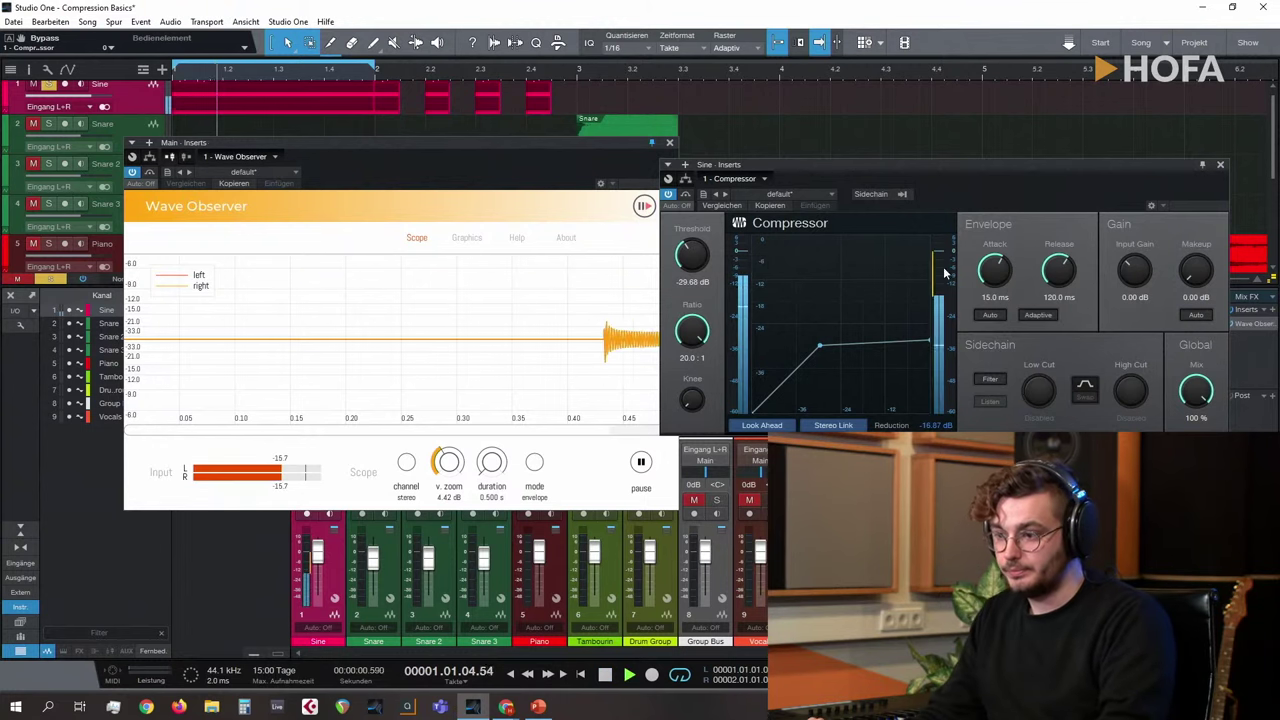
pyautogui.press('space')
pyautogui.moveTo(994, 270); pyautogui.dragTo(988, 297)
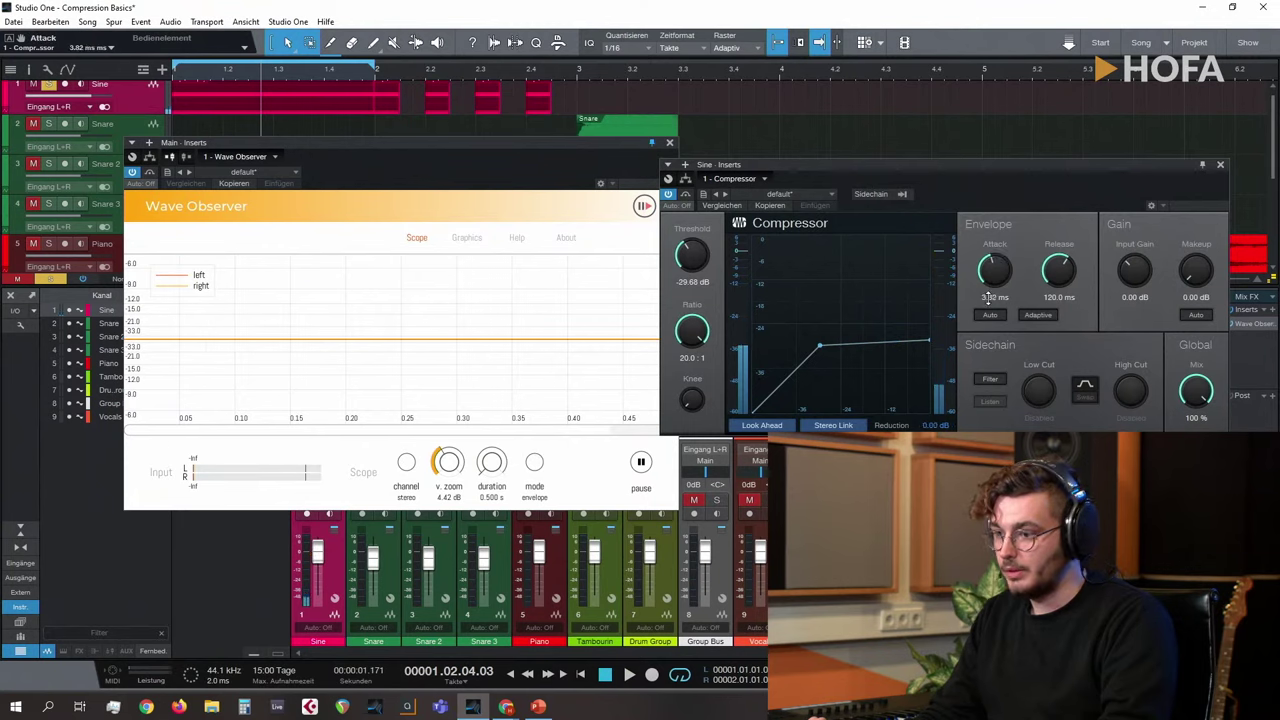
# Step: Set the loop range over the short sine bursts in bar 2, moving both plug-in windows for a clear view
pyautogui.moveTo(346, 177); pyautogui.dragTo(352, 121)
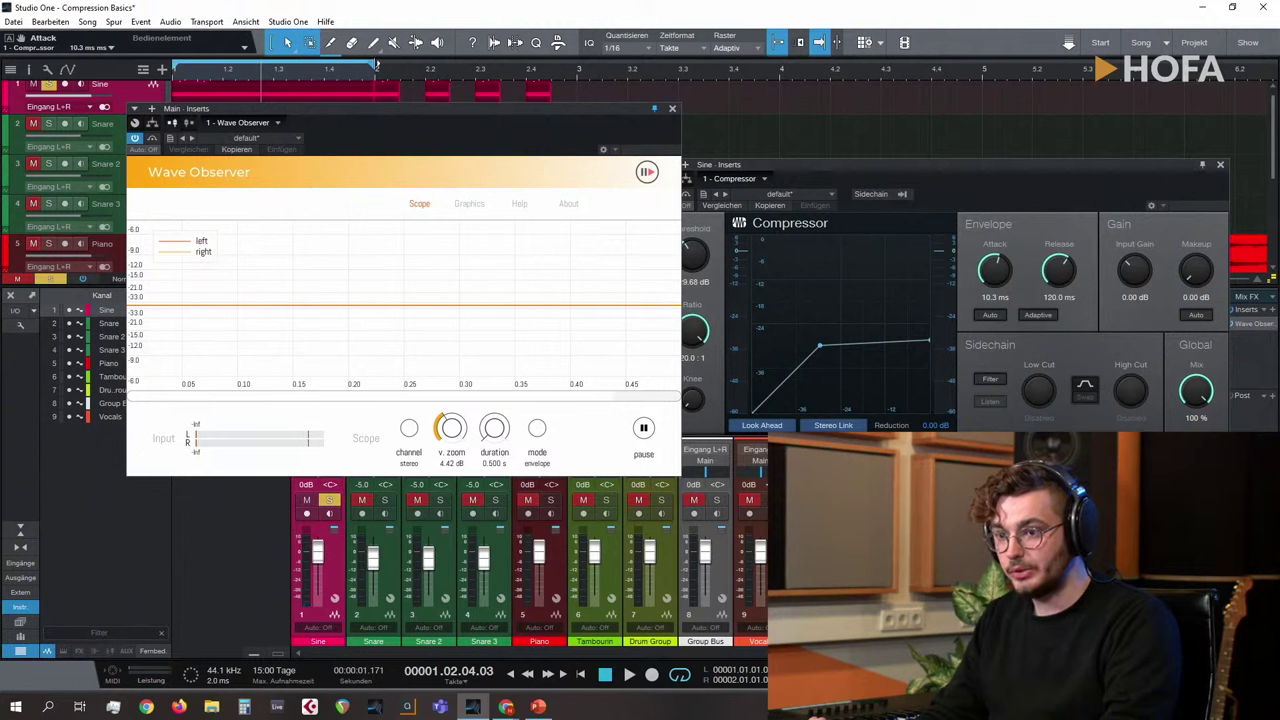
pyautogui.moveTo(376, 63); pyautogui.dragTo(524, 110)
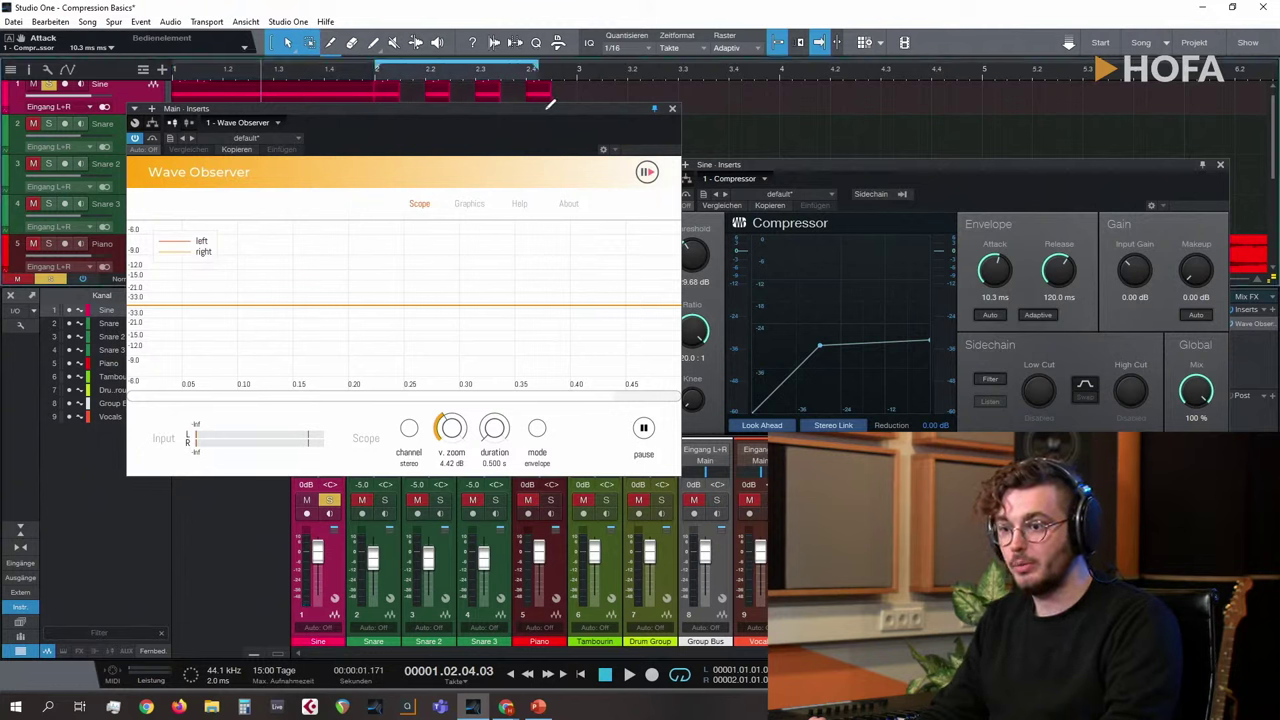
pyautogui.moveTo(834, 168); pyautogui.dragTo(889, 140)
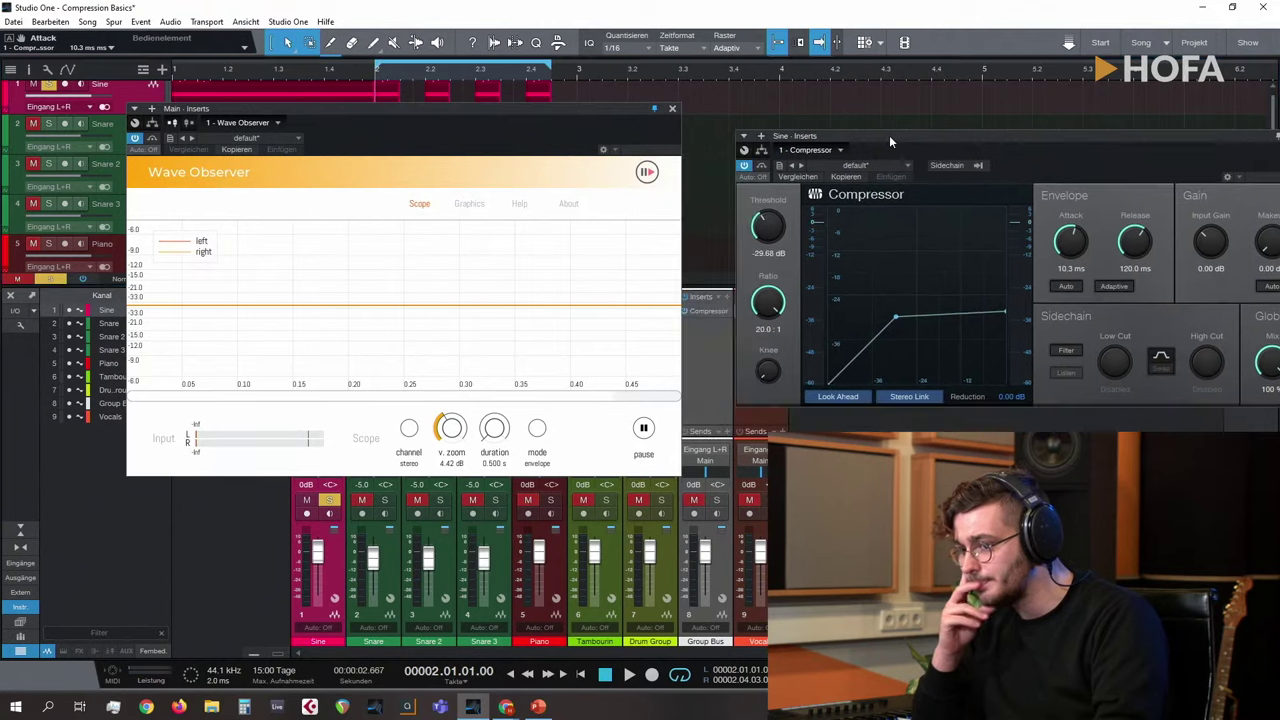
# Step: Reset the Sine compressor's ratio to 1:1 and play the looped bursts from the start of bar 2
pyautogui.doubleClick(768, 303)
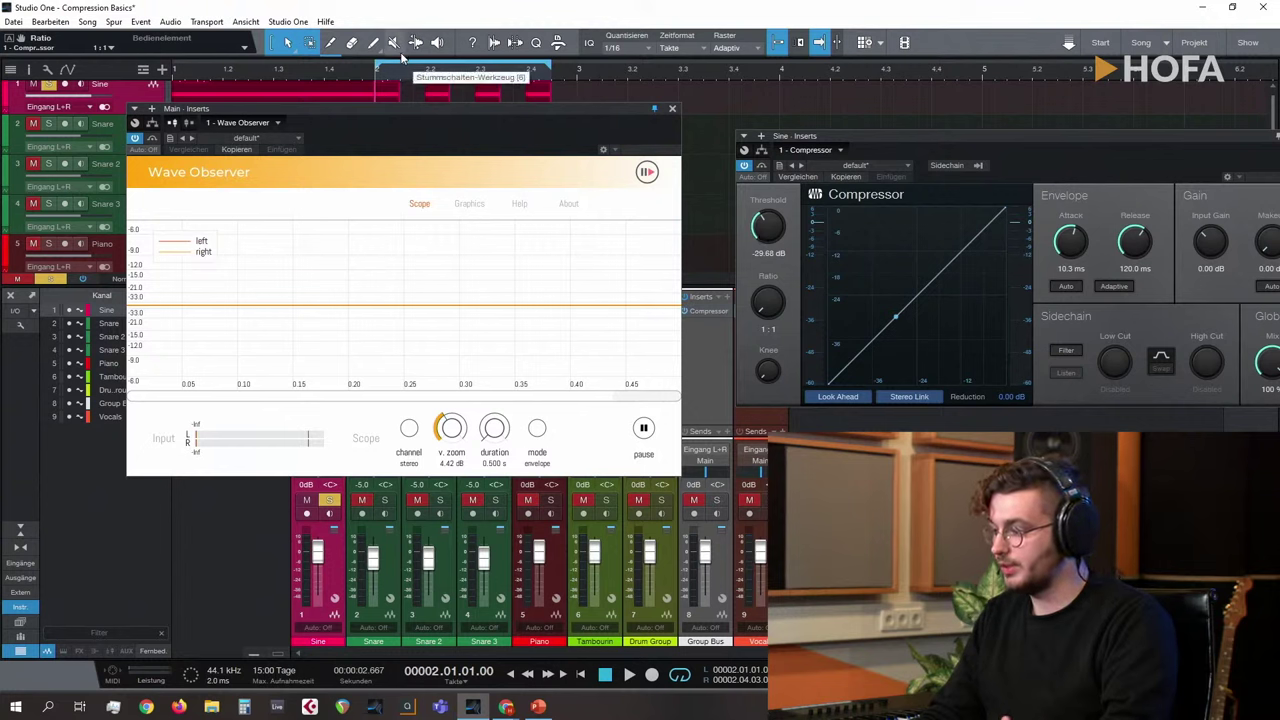
pyautogui.moveTo(770, 145); pyautogui.dragTo(657, 168)
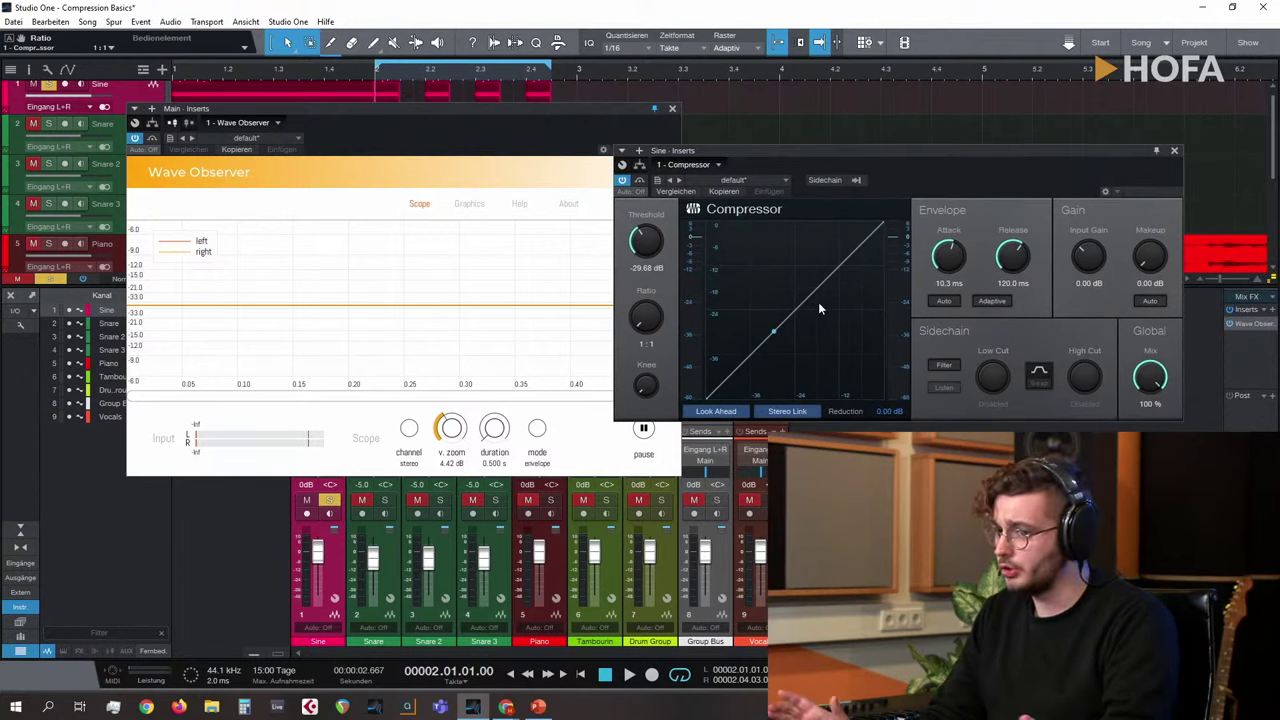
pyautogui.press('space')
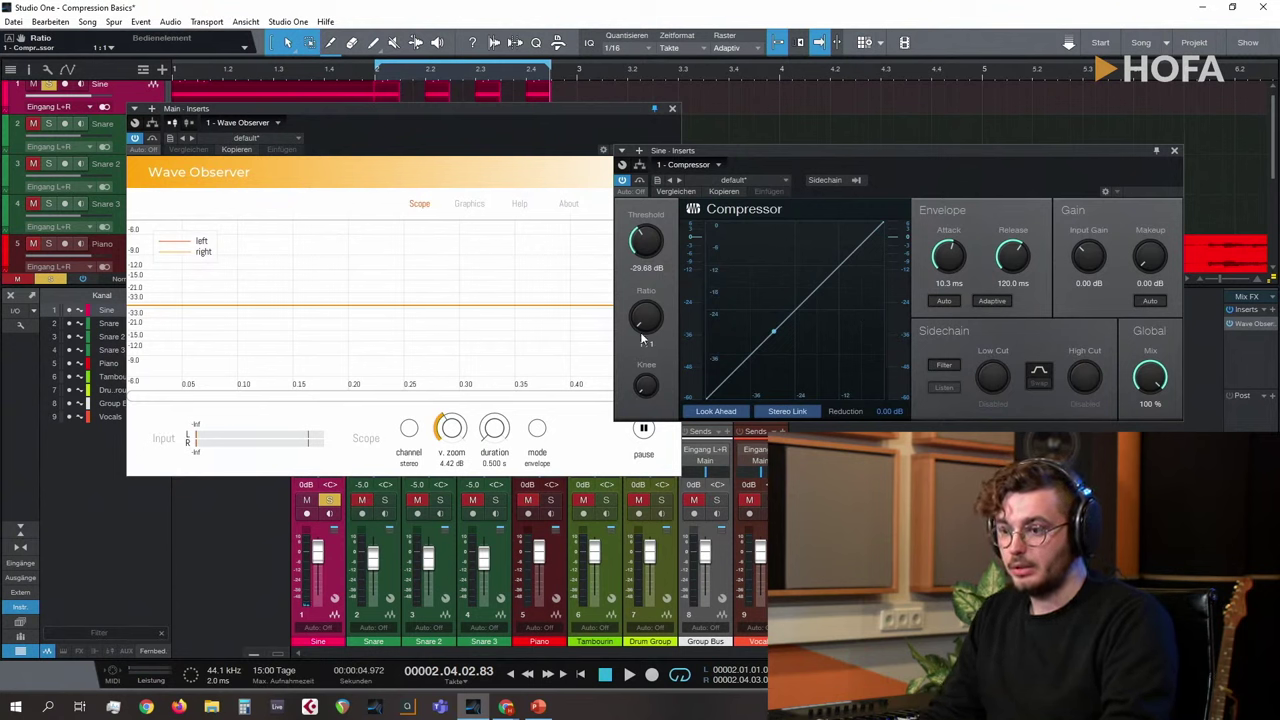
pyautogui.click(375, 76)
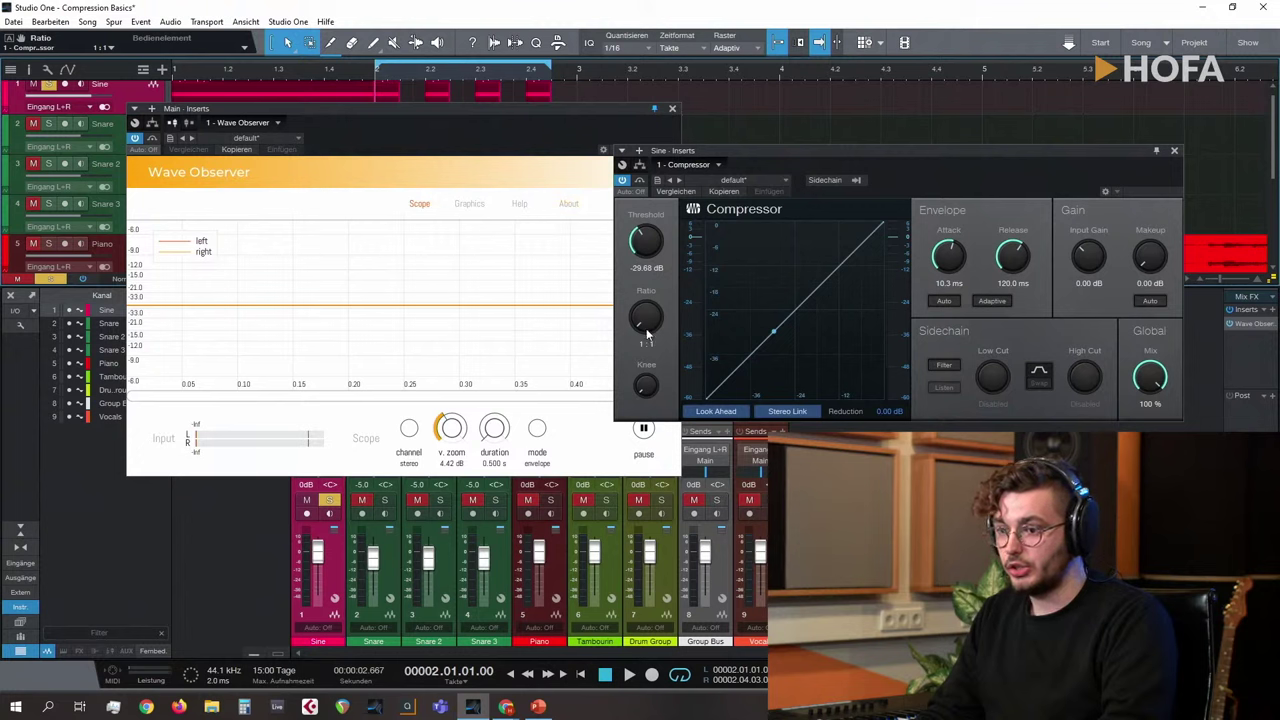
pyautogui.press('space')
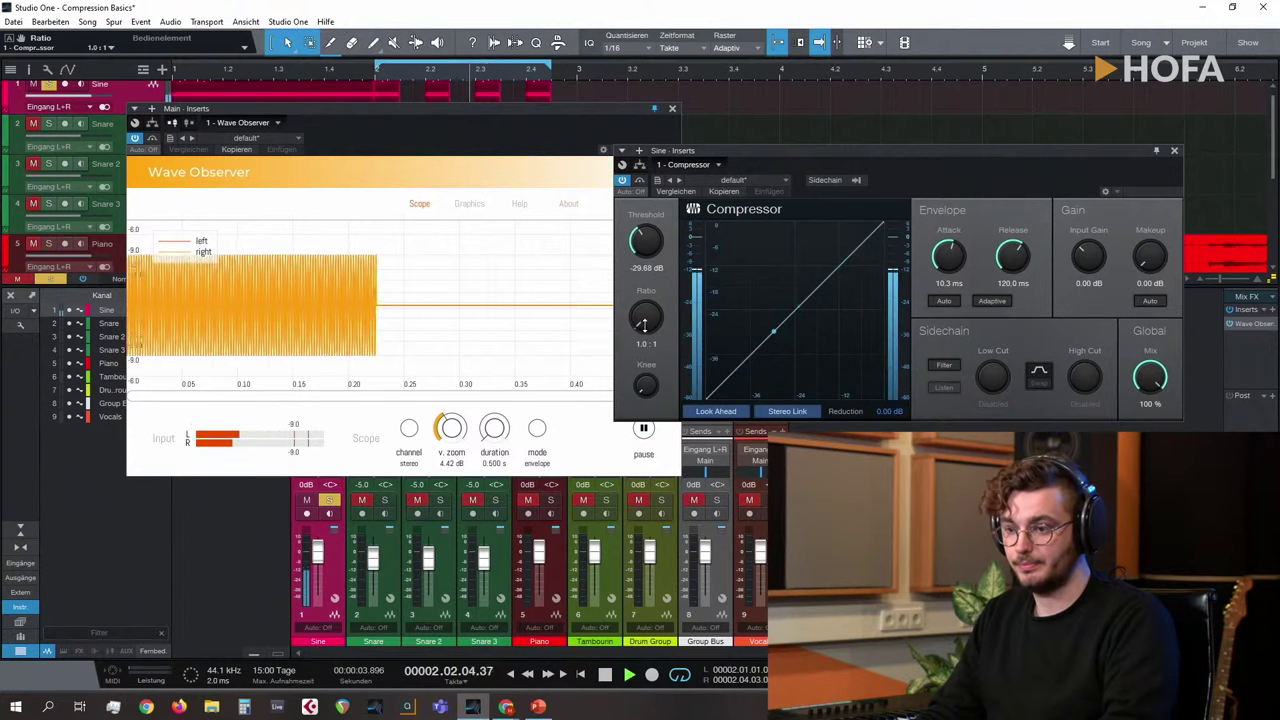
# Step: Raise the Sine compressor's ratio to 1.6:1 during playback and stop the transport
pyautogui.moveTo(644, 326); pyautogui.dragTo(645, 290)
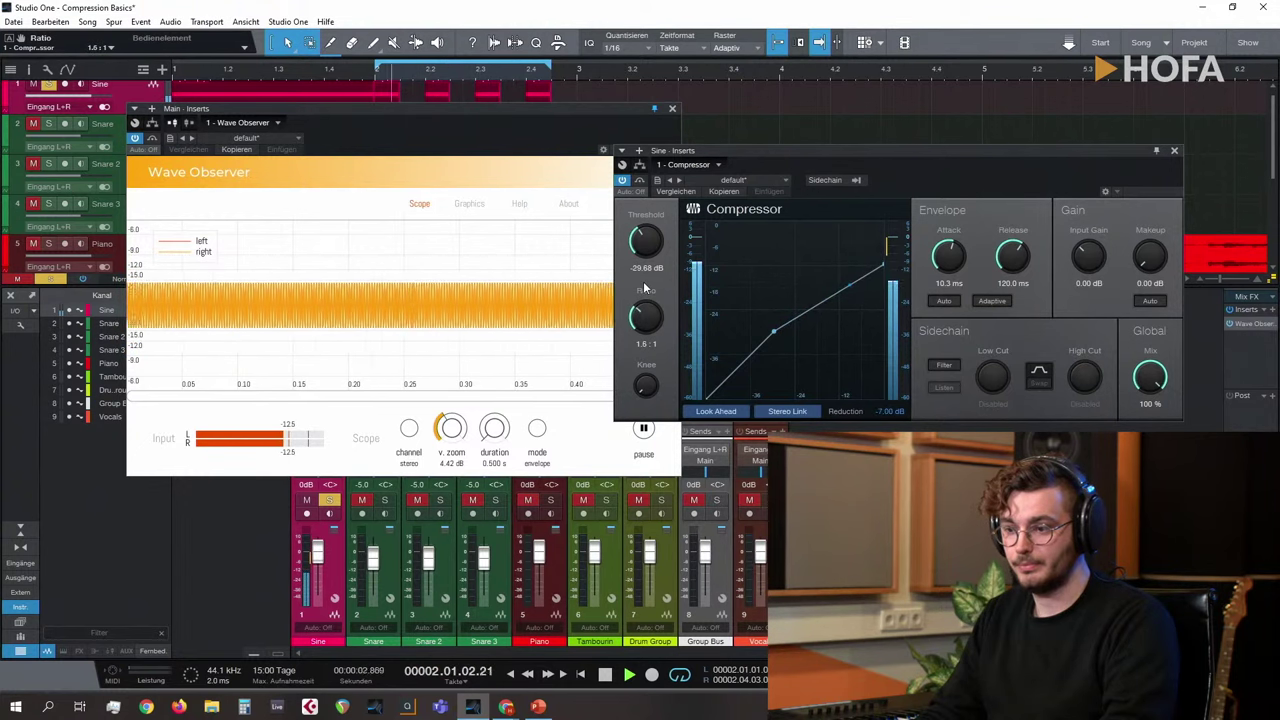
pyautogui.moveTo(651, 291); pyautogui.dragTo(651, 287)
pyautogui.press('space')
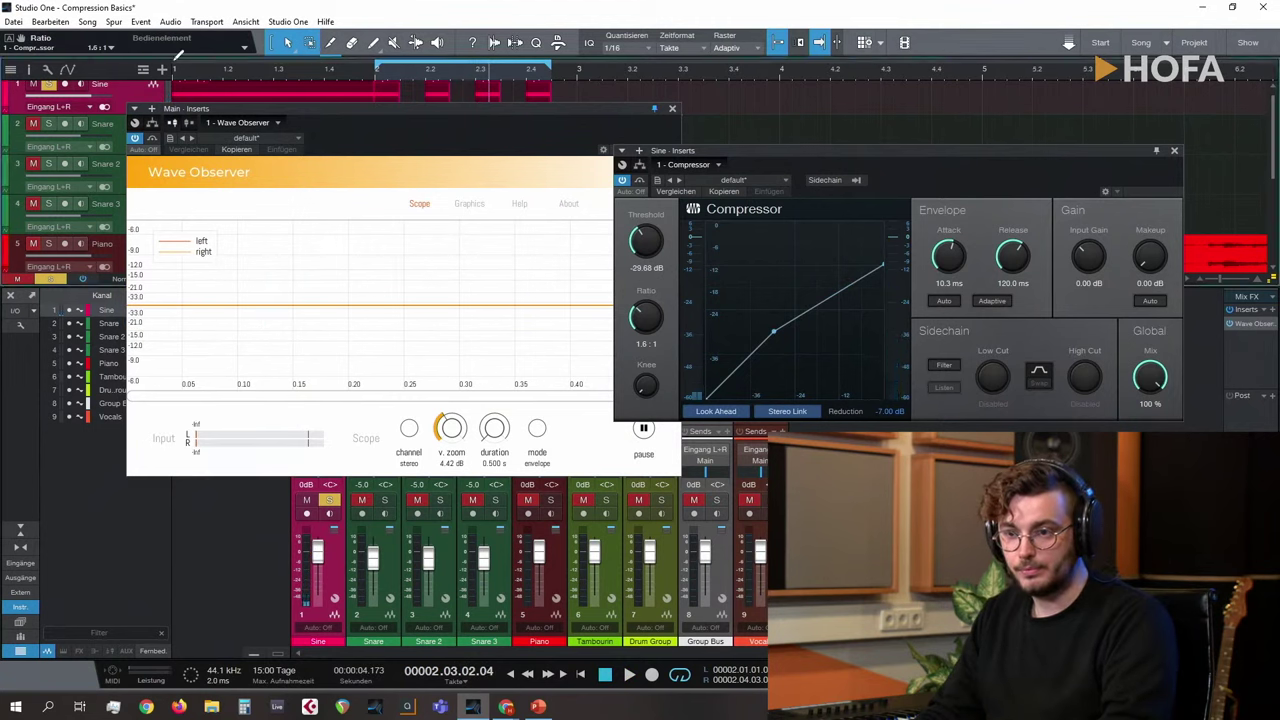
# Step: Loop the first bar again and raise the Sine compressor's ratio to 2.0:1 while playing short passes
pyautogui.moveTo(179, 56); pyautogui.dragTo(358, 62)
pyautogui.press(',')
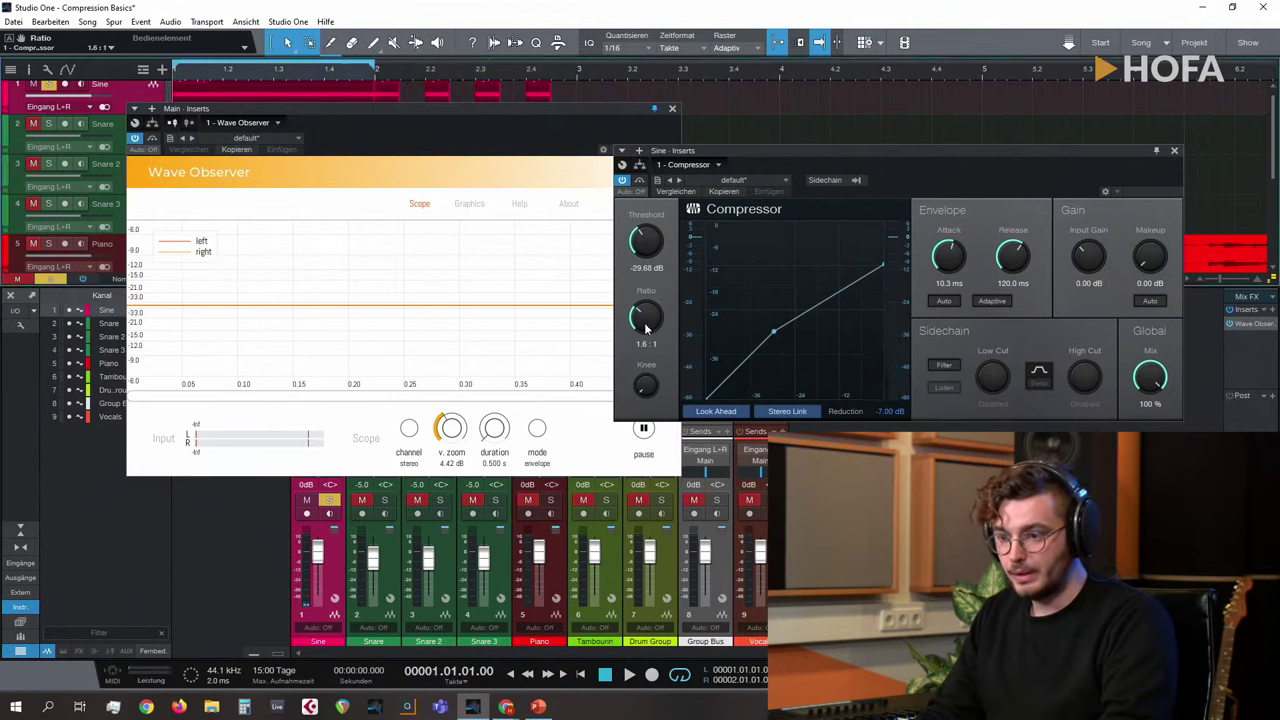
pyautogui.press('space')
pyautogui.moveTo(642, 328); pyautogui.dragTo(642, 284)
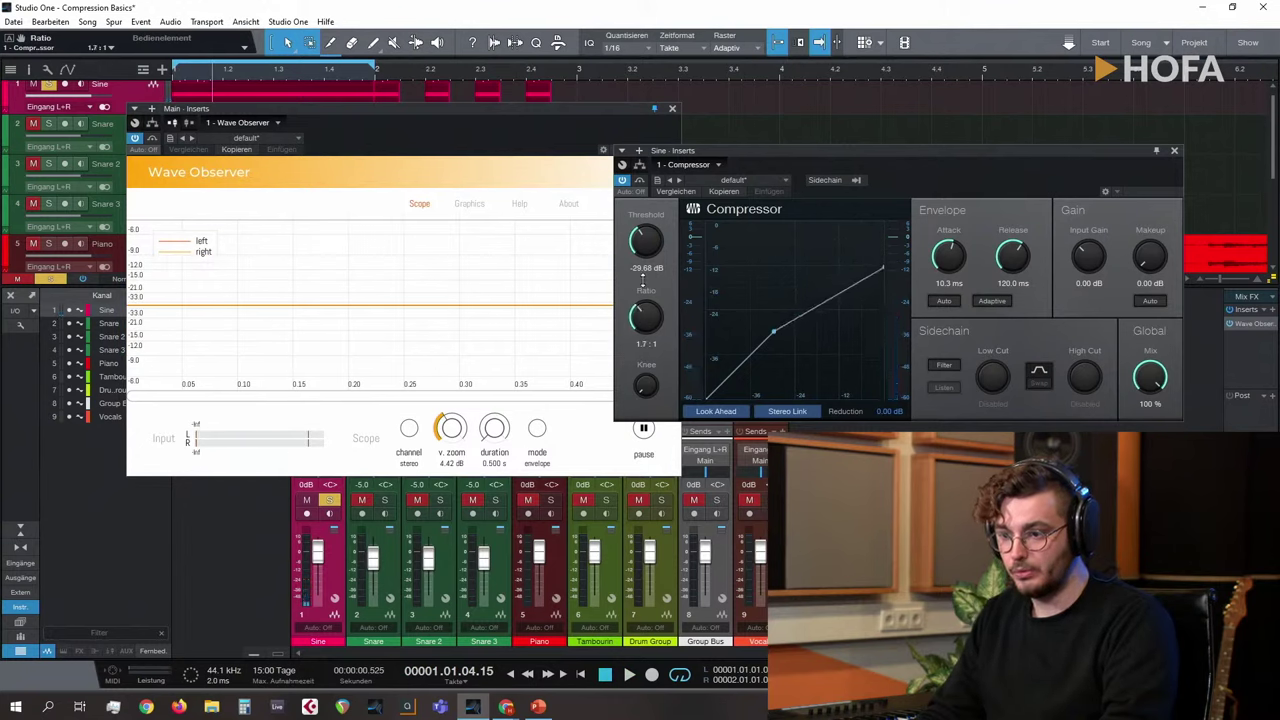
pyautogui.press('space')
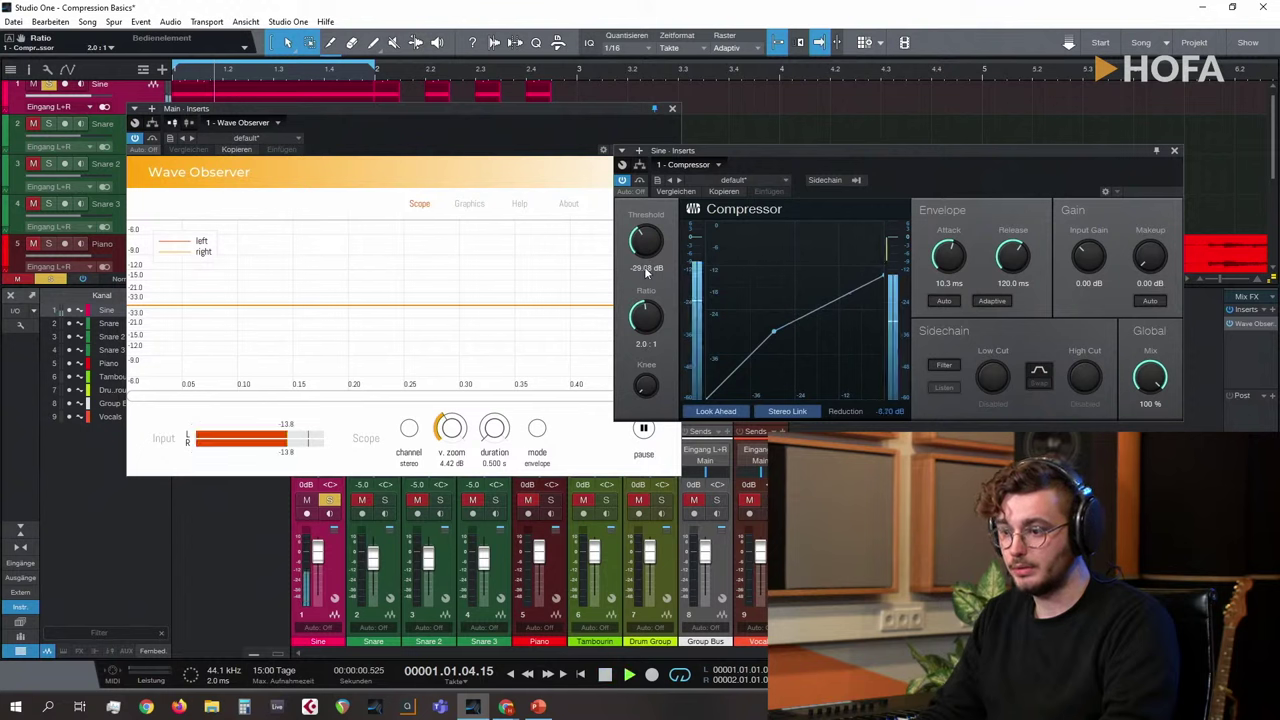
pyautogui.press('space')
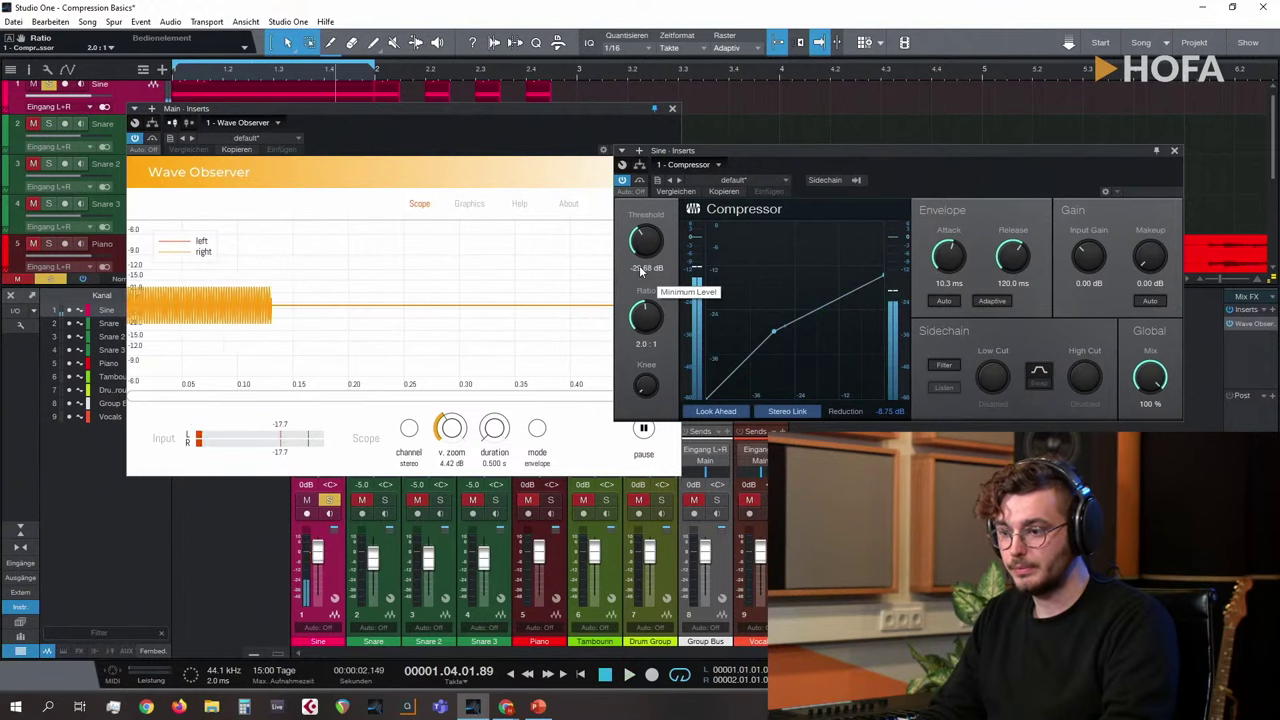
# Step: Set the Sine compressor's ratio to 3.1:1 and play the tone from the start of bar 1
pyautogui.moveTo(646, 330); pyautogui.dragTo(647, 313)
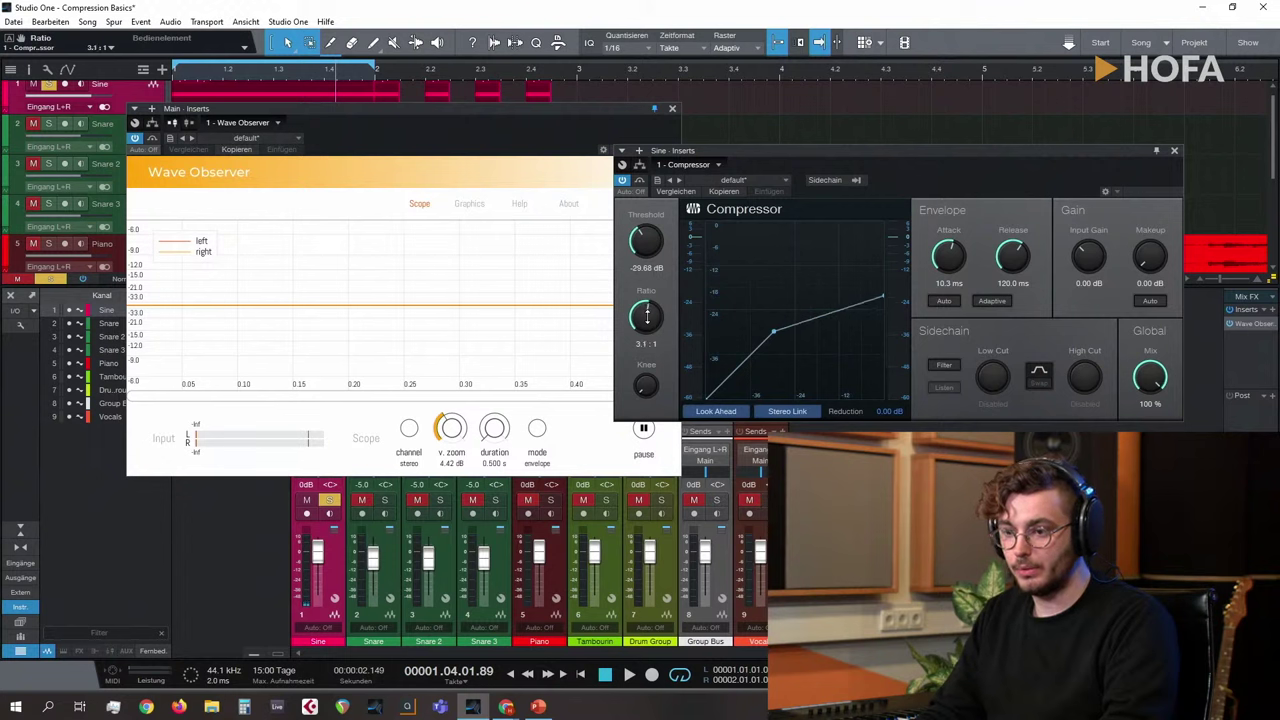
pyautogui.click(181, 80)
pyautogui.press('space')
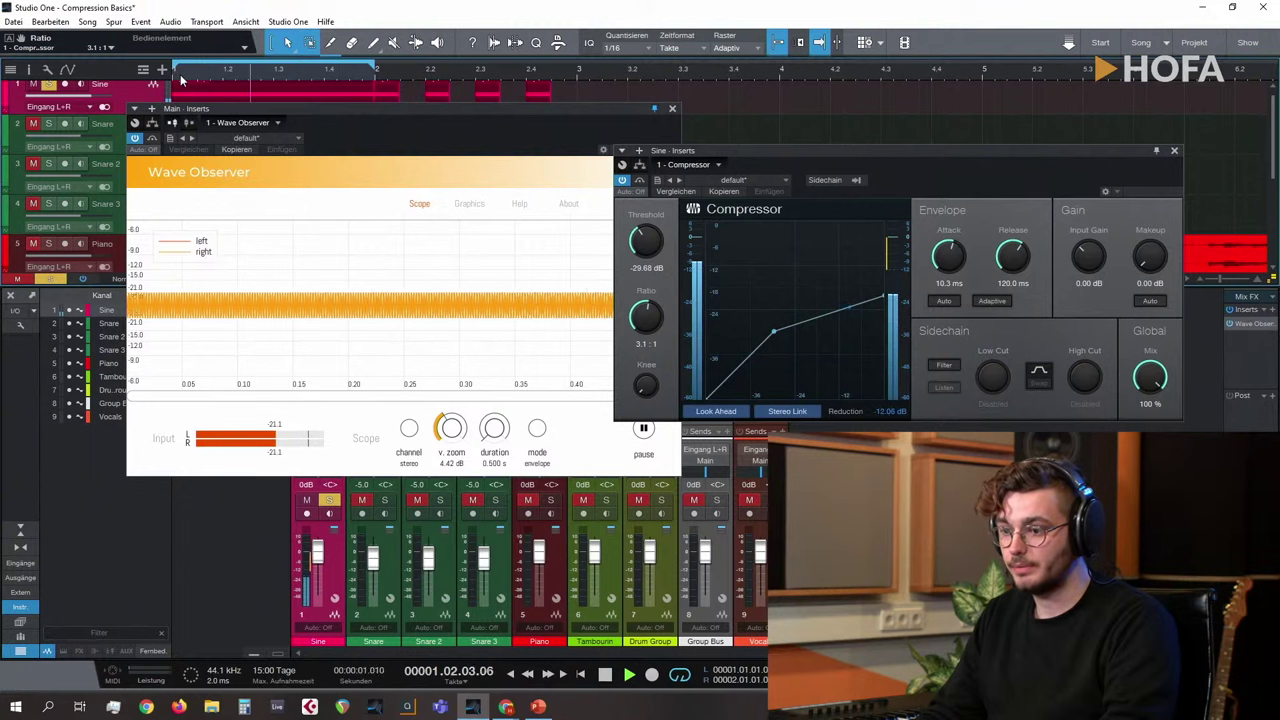
pyautogui.press('space')
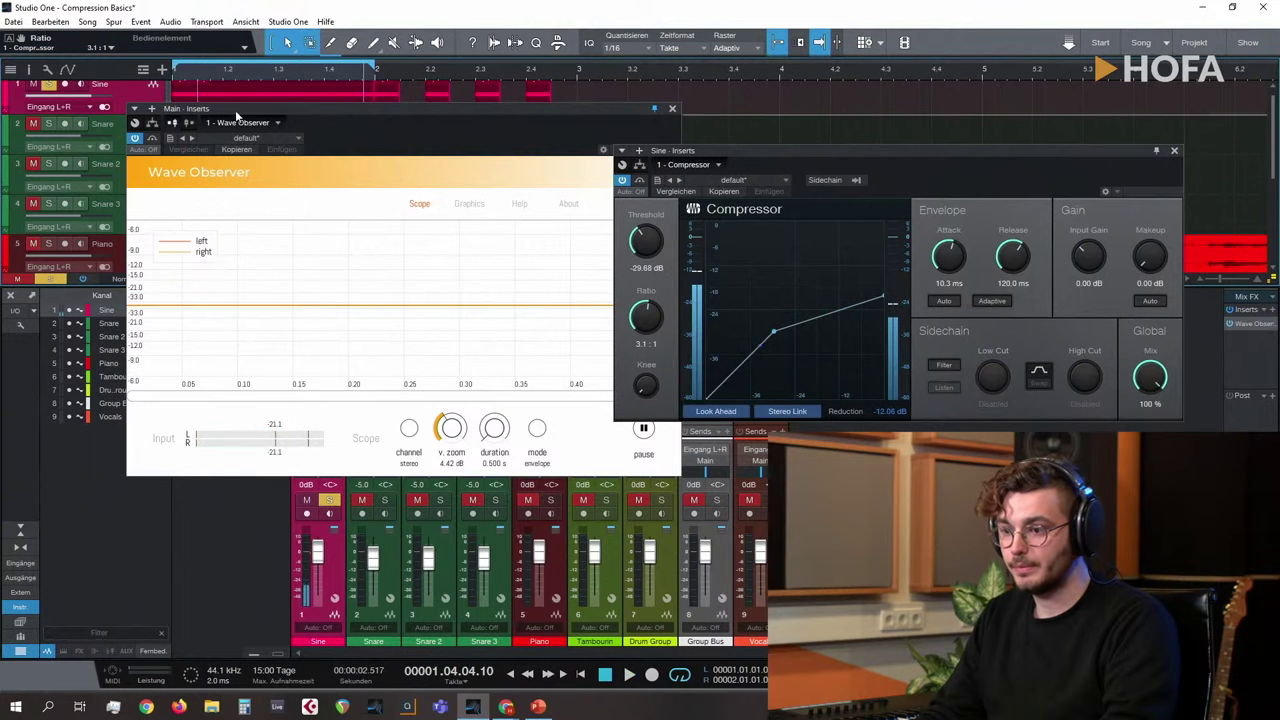
# Step: Set the Sine compressor's ratio to 20.0:1 and play the tone from the start of bar 1
pyautogui.moveTo(646, 316); pyautogui.dragTo(650, 235)
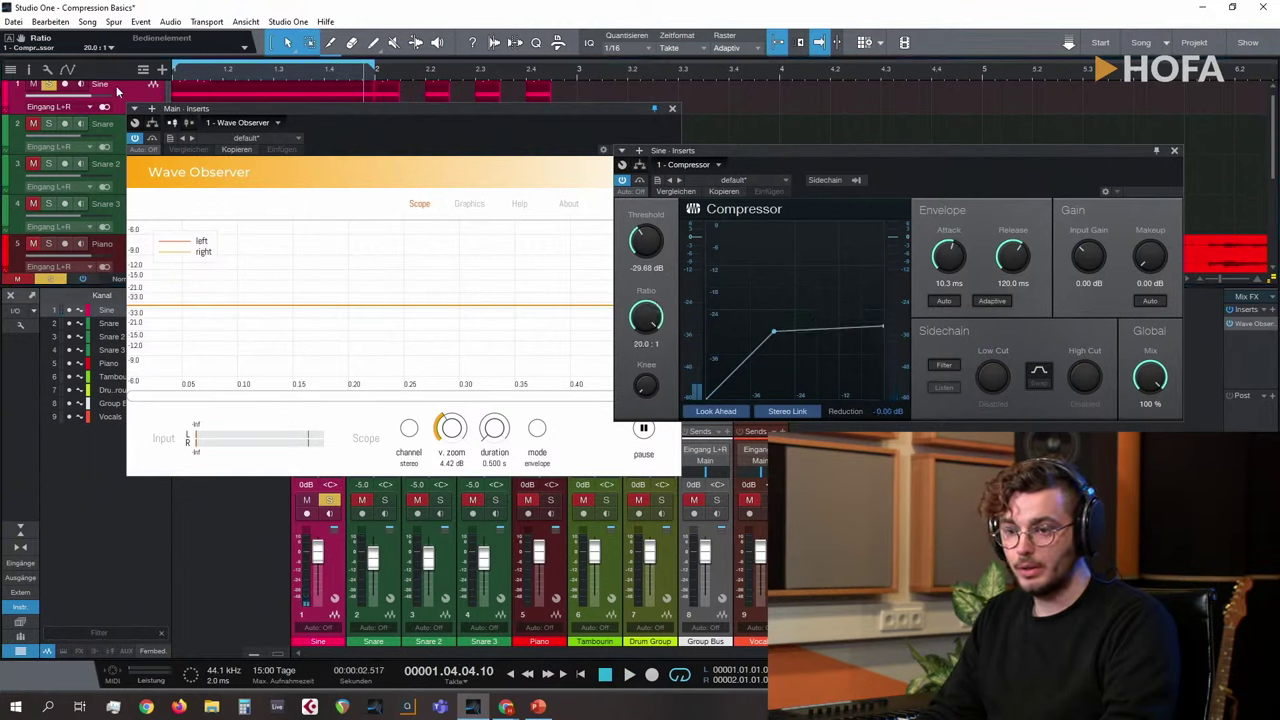
pyautogui.click(174, 78)
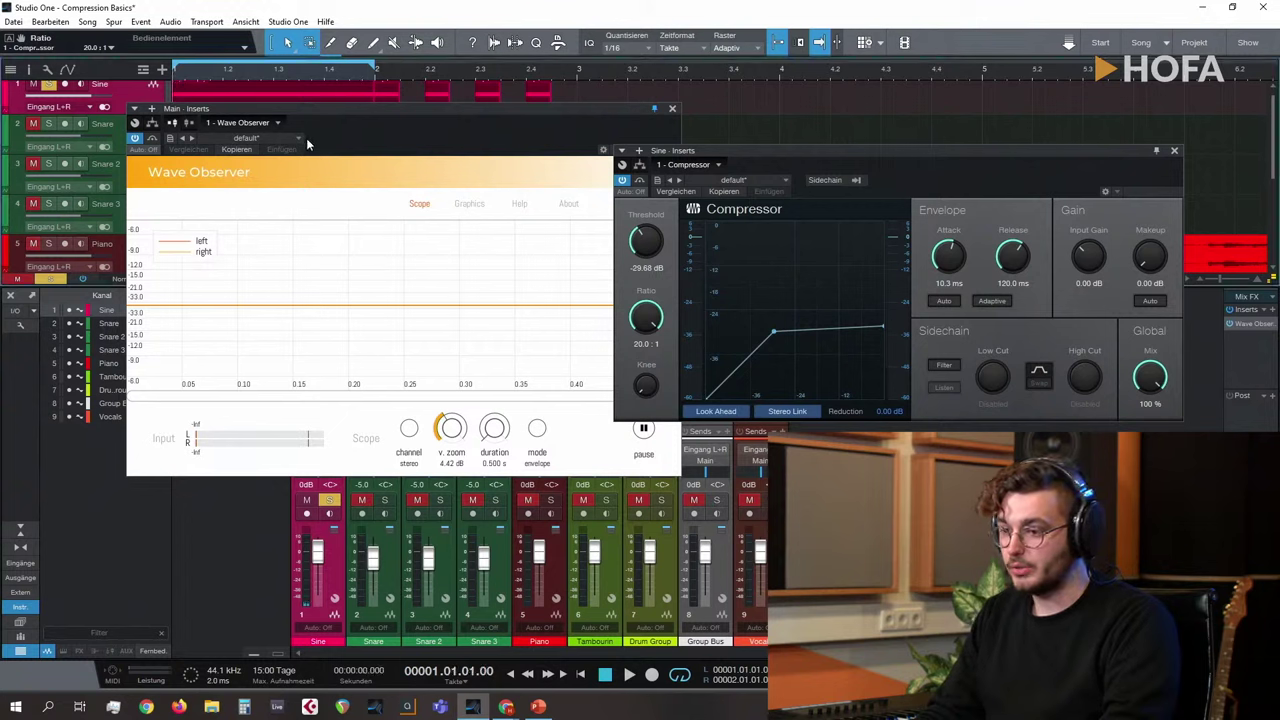
pyautogui.press('space')
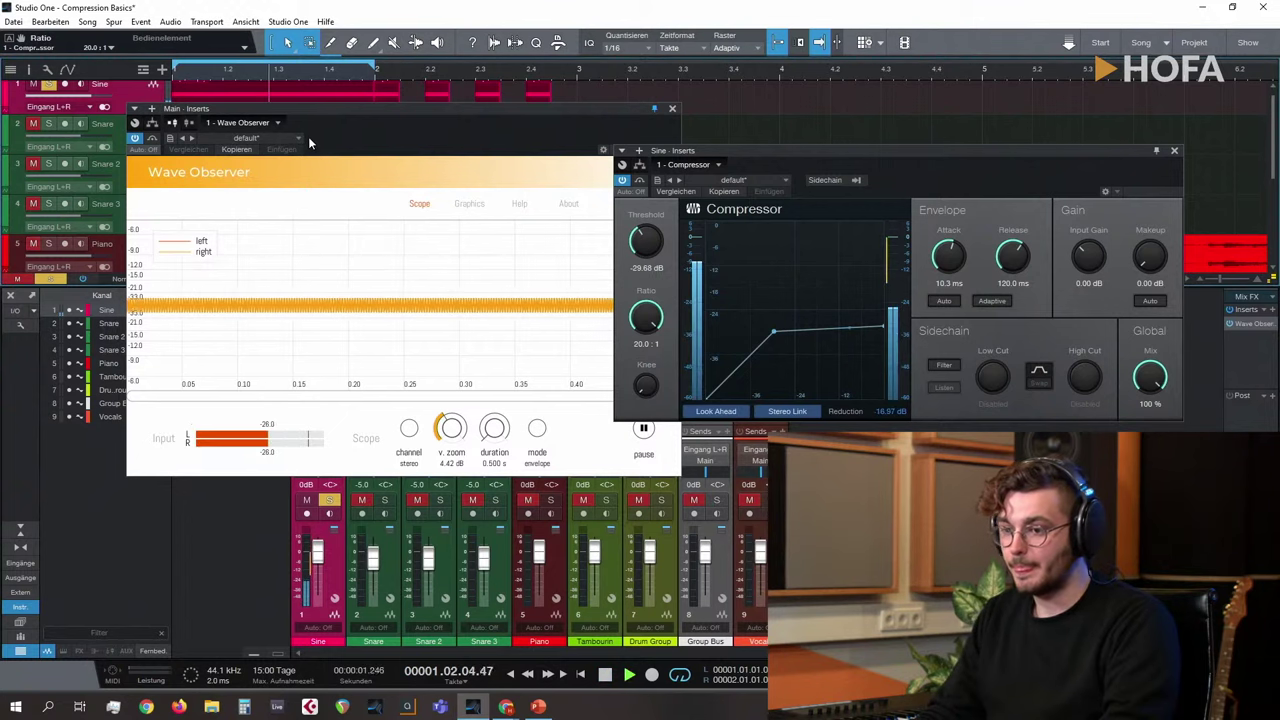
pyautogui.press('space')
# Step: Lower the Sine compressor's ratio through 3.3:1 and 1.7:1 to 1:1, and raise it to 2.0:1
pyautogui.moveTo(646, 317); pyautogui.dragTo(646, 398)
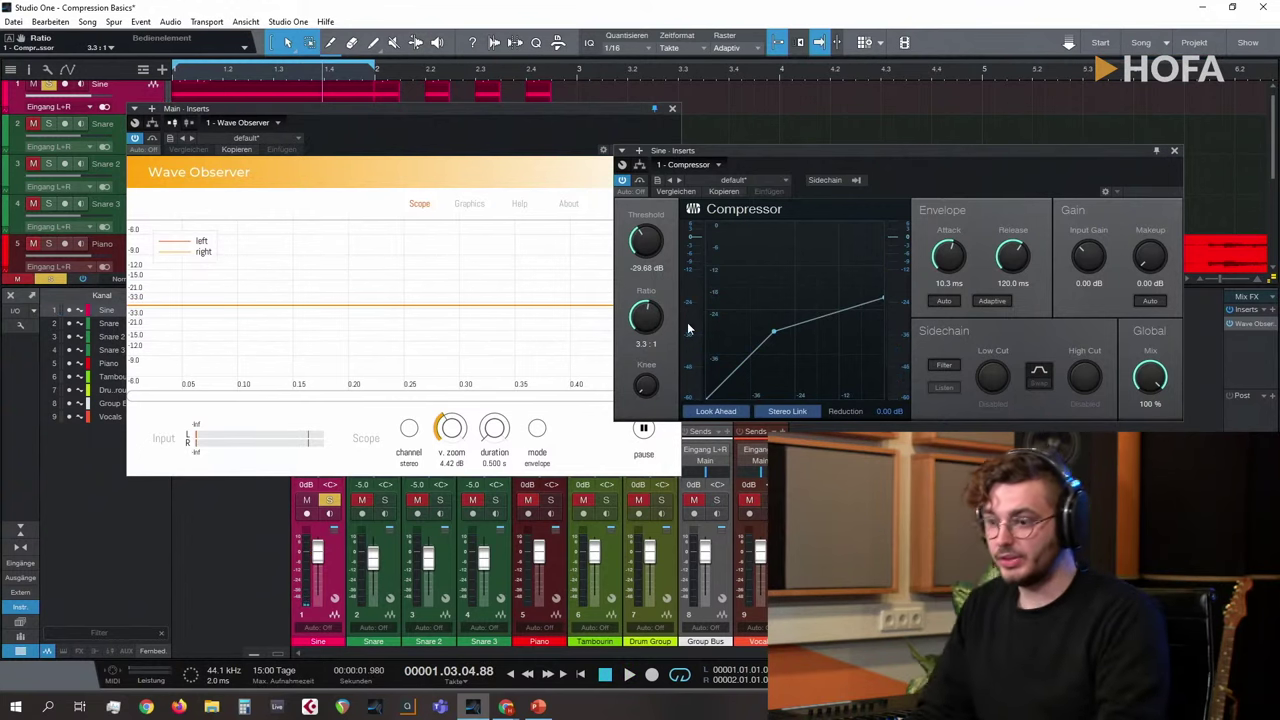
pyautogui.moveTo(645, 316); pyautogui.dragTo(643, 330)
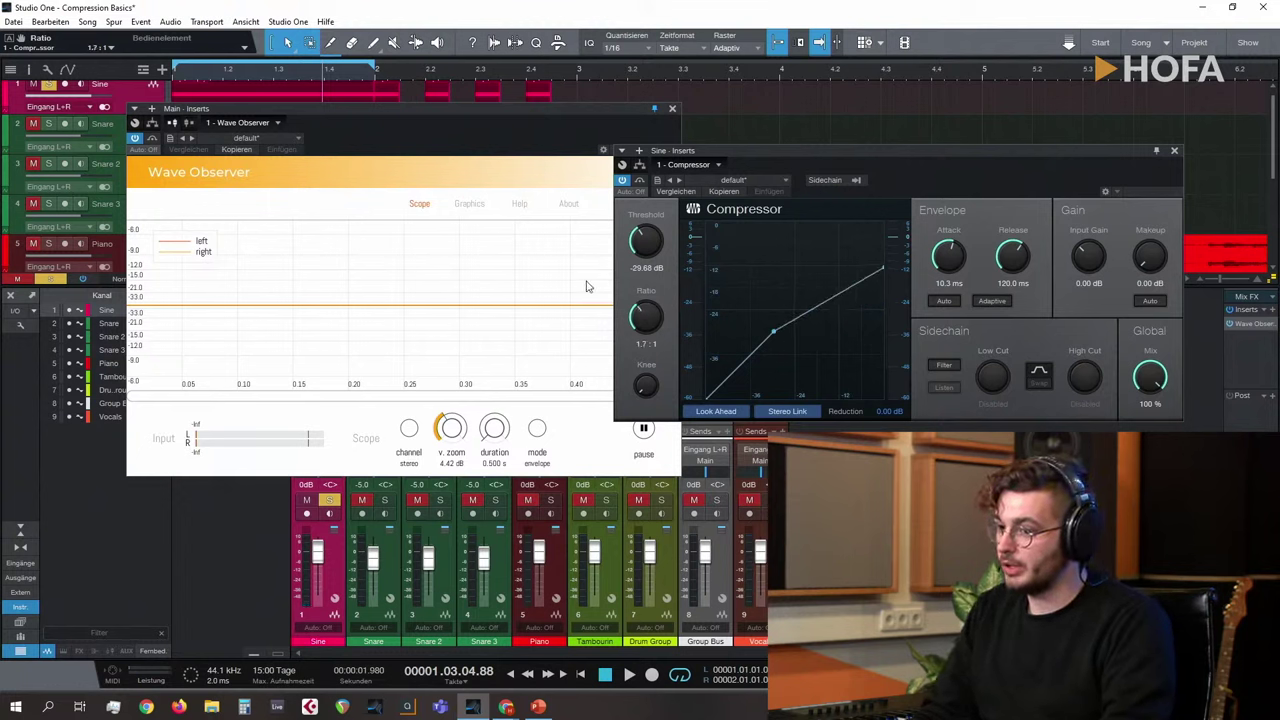
pyautogui.moveTo(641, 243); pyautogui.dragTo(639, 253)
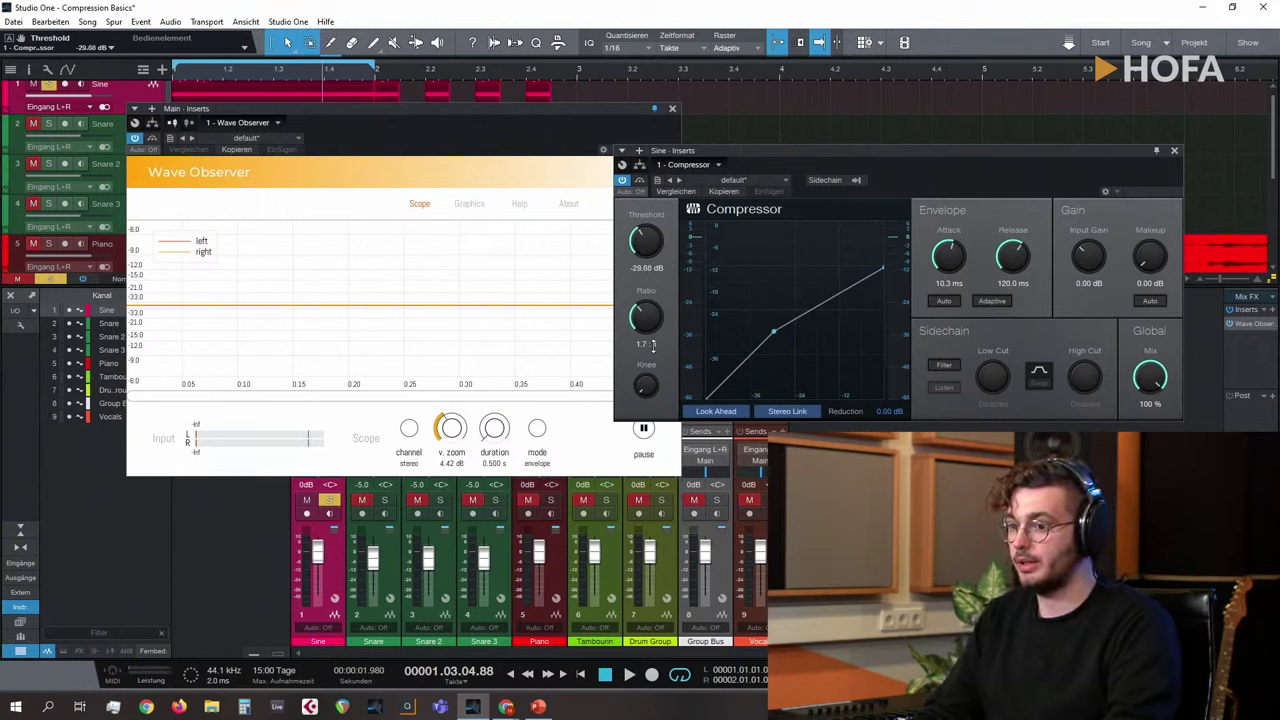
pyautogui.moveTo(652, 344); pyautogui.dragTo(657, 406)
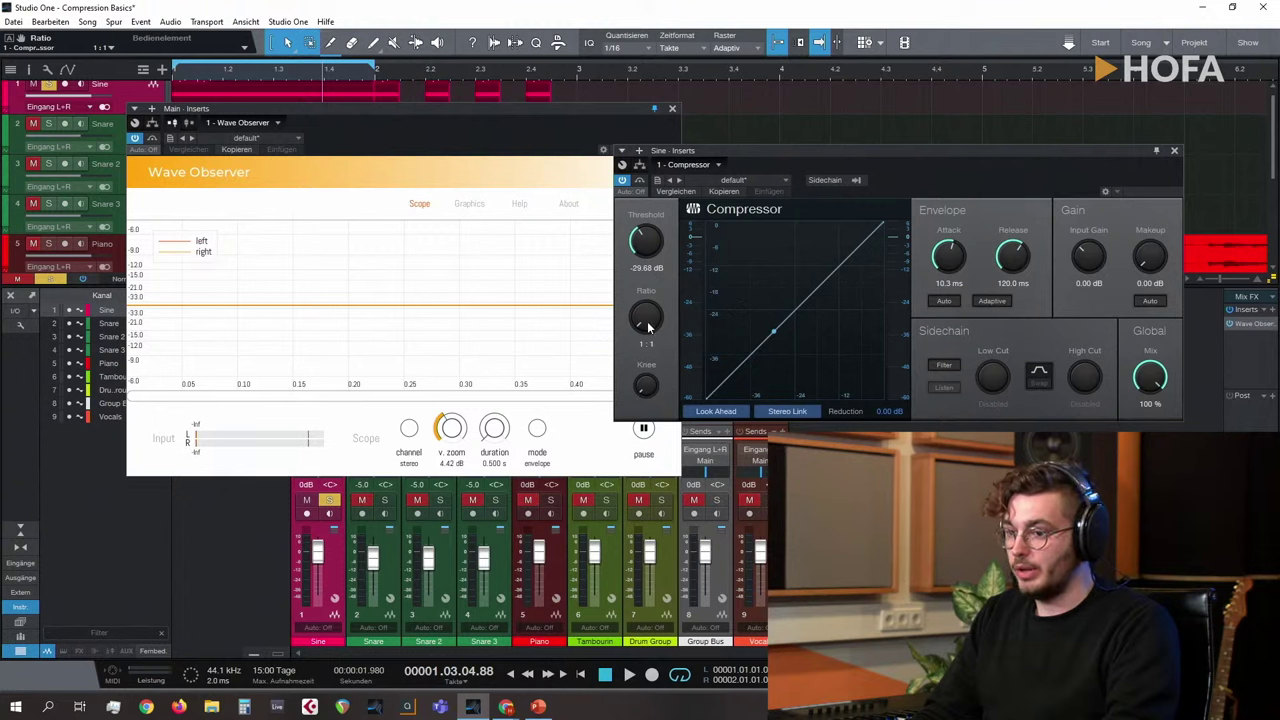
pyautogui.moveTo(648, 326); pyautogui.dragTo(641, 258)
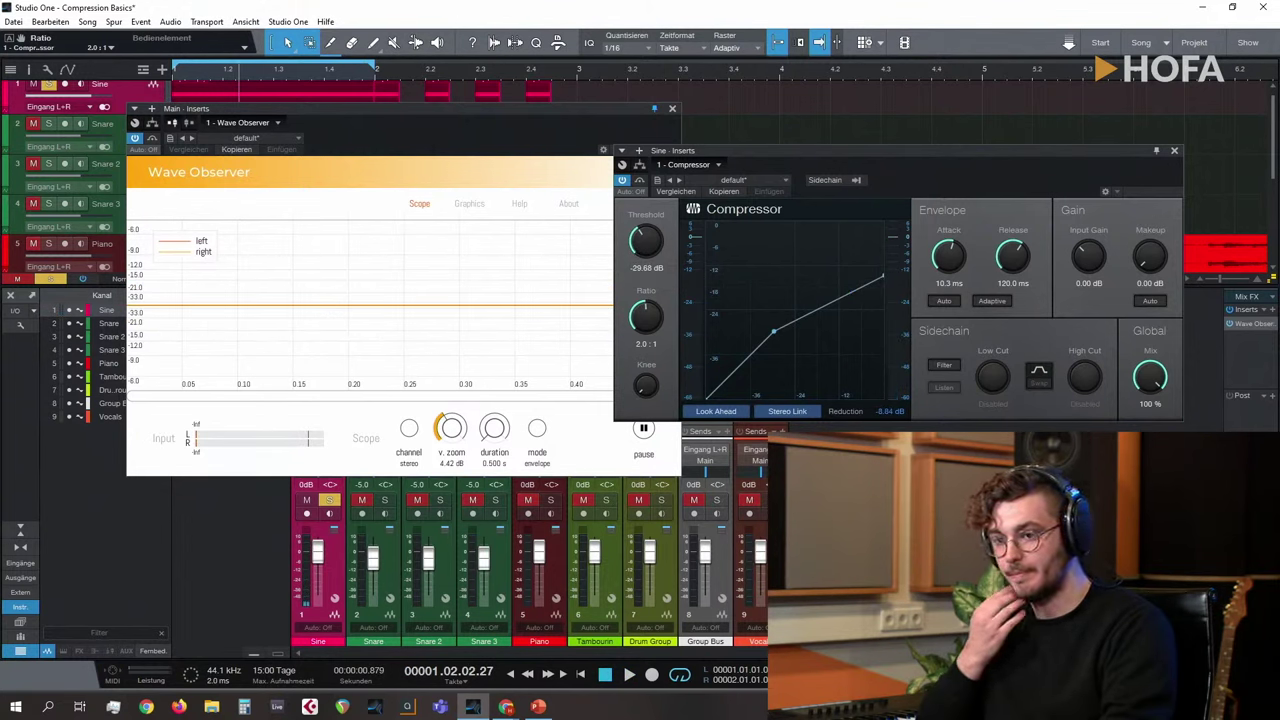
# Step: Close the Sine compressor and Wave Observer, and open the Snare track's compressor with the playhead at bar 3
pyautogui.click(1173, 152)
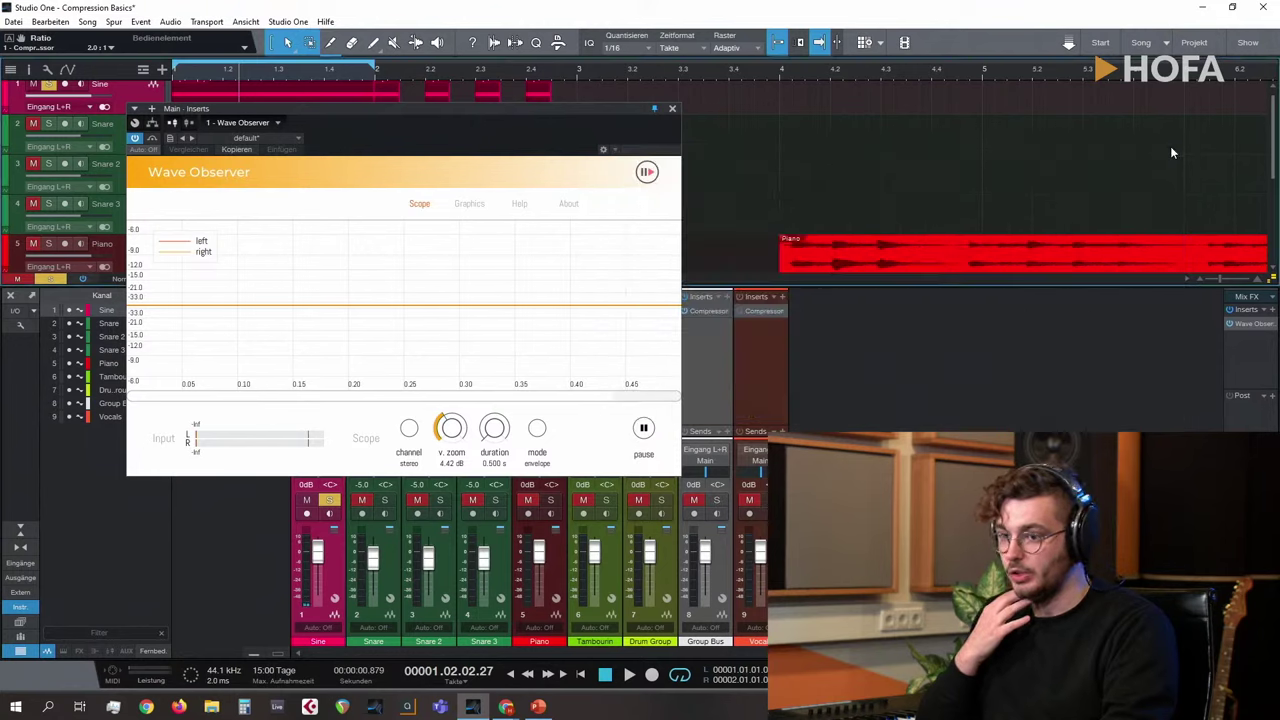
pyautogui.click(672, 108)
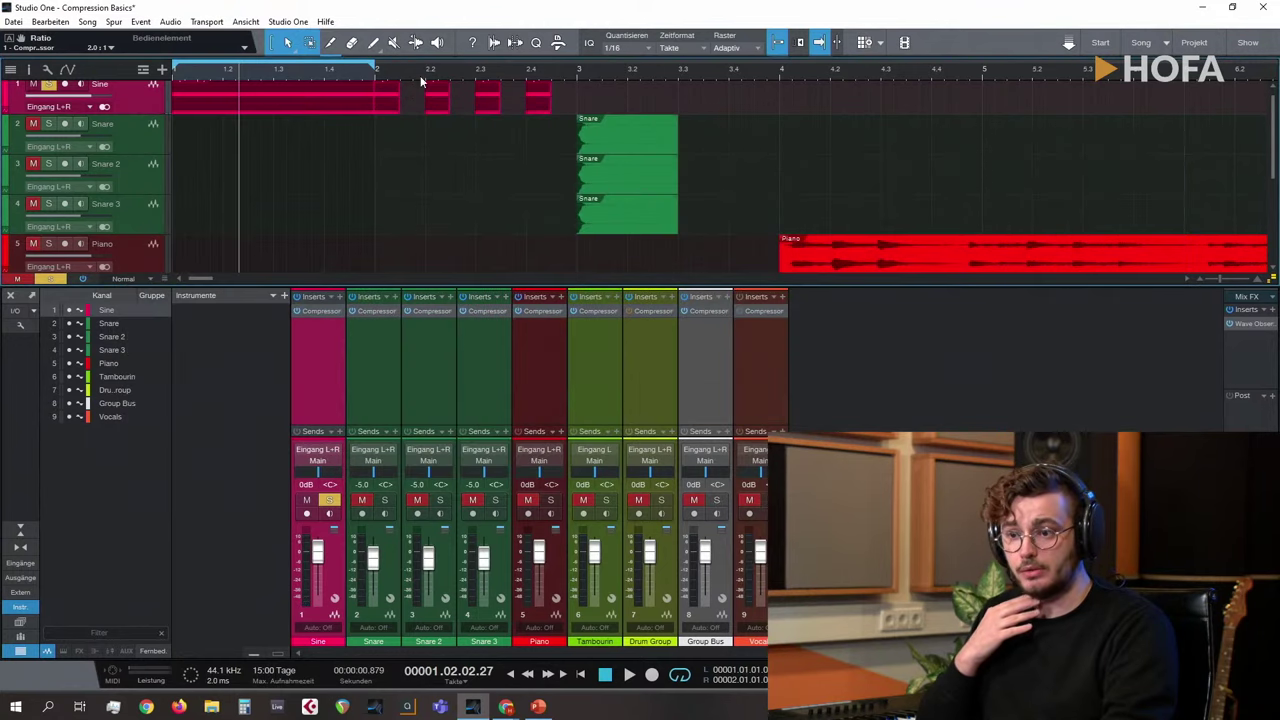
pyautogui.click(576, 72)
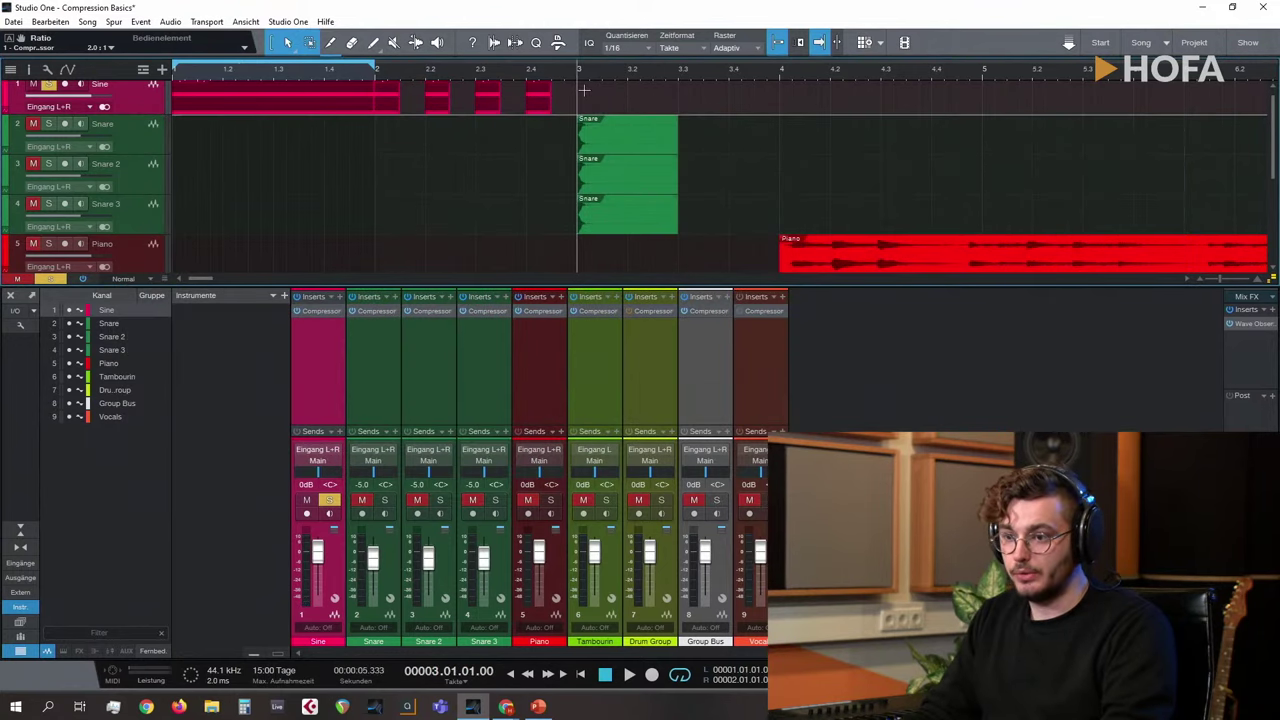
pyautogui.click(394, 340)
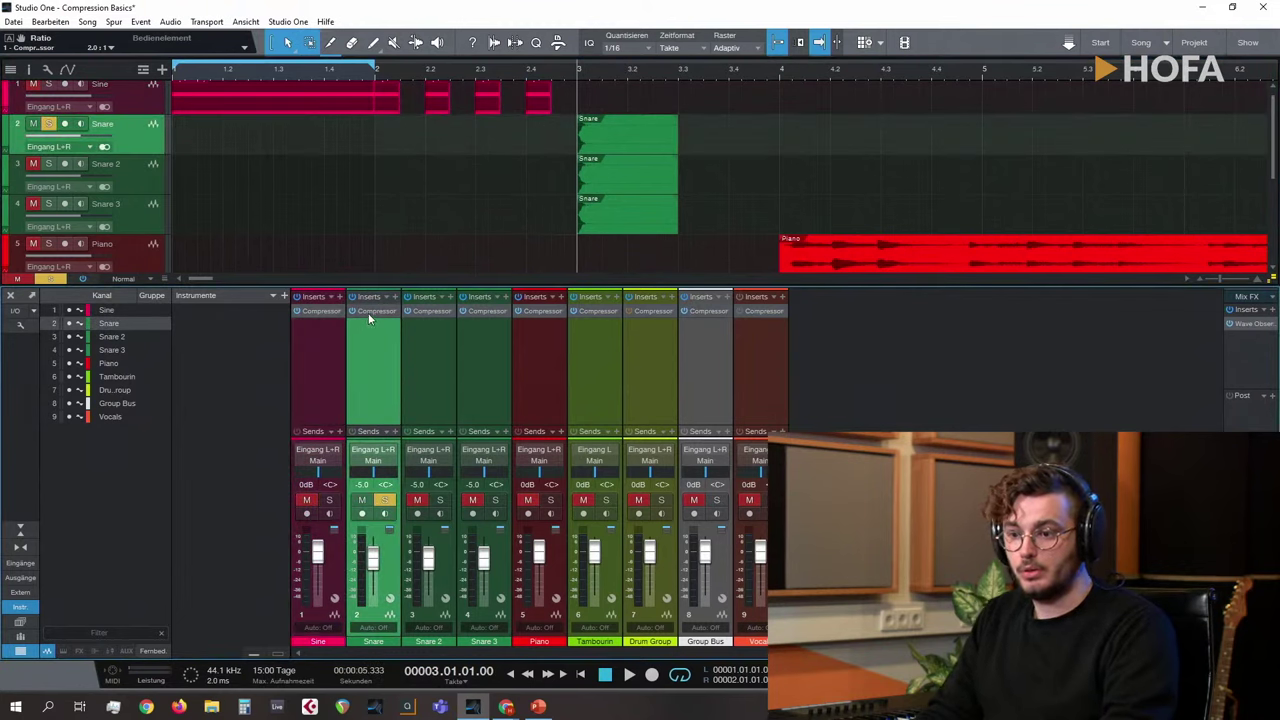
pyautogui.click(368, 313)
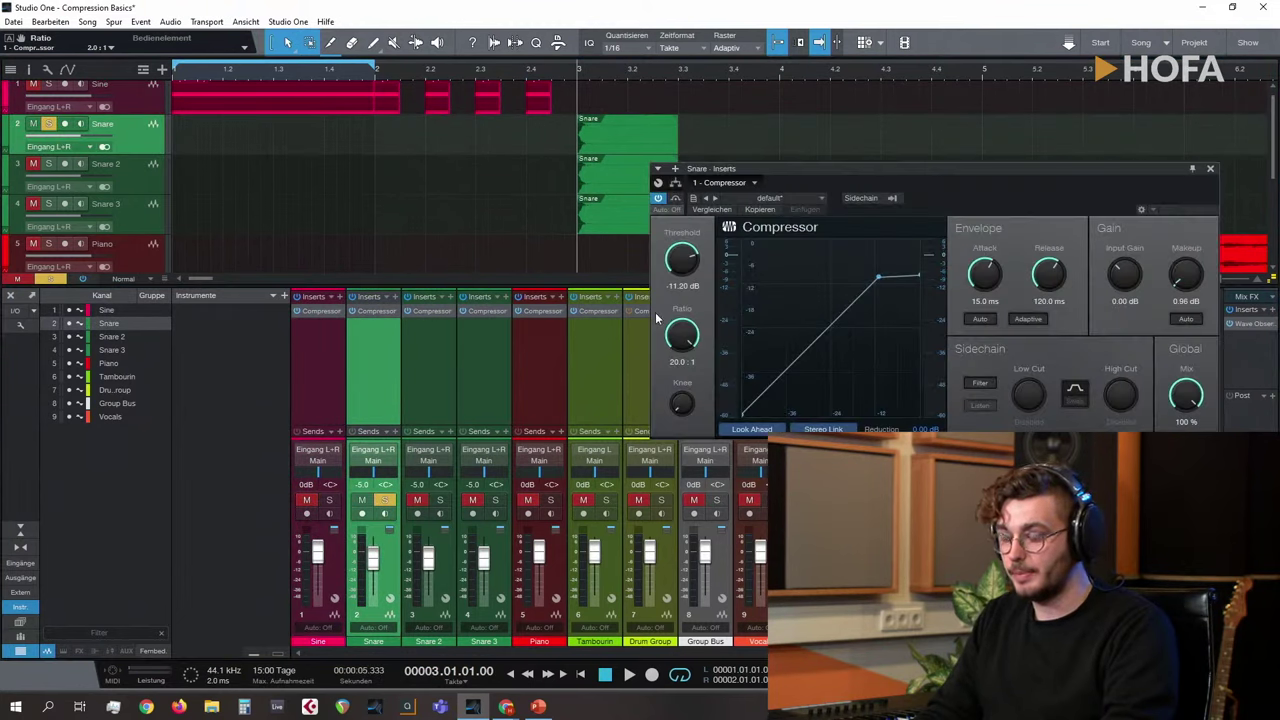
# Step: Set the Snare compressor's threshold to -16.96 dB and ratio to 1:1, and loop playback over the snare clip at bar 3
pyautogui.press('space')
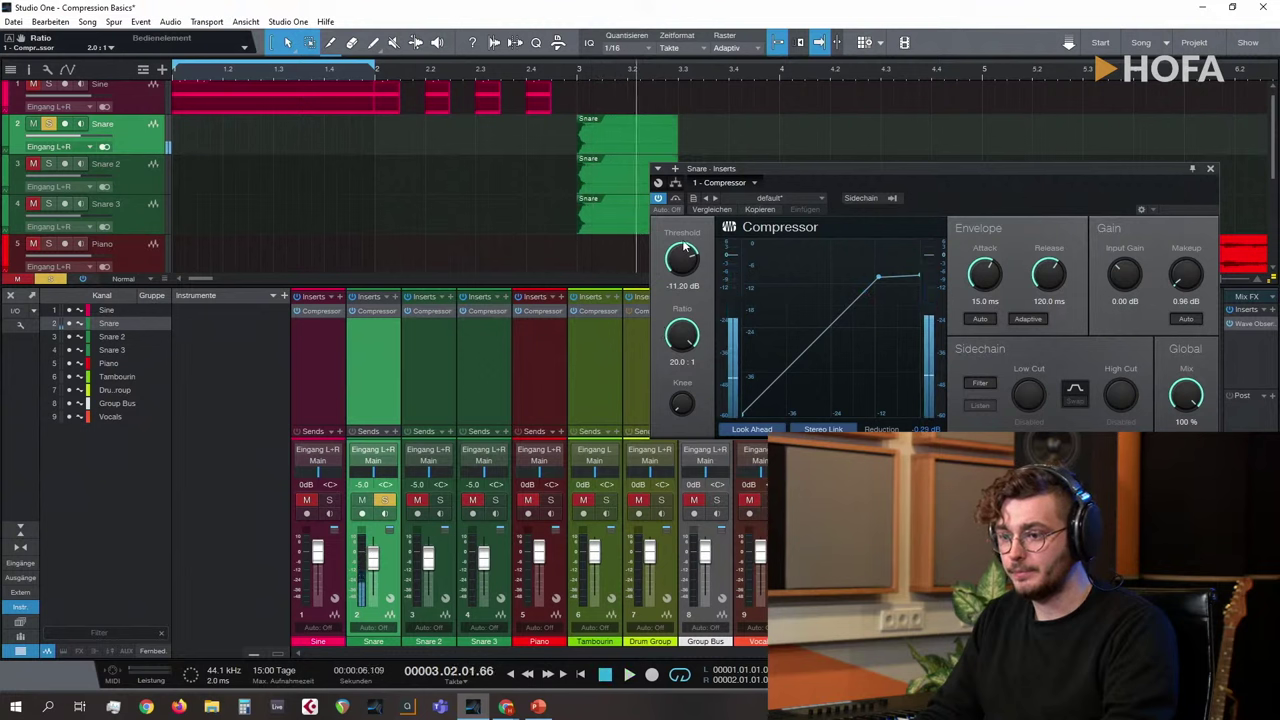
pyautogui.moveTo(681, 250); pyautogui.dragTo(681, 390)
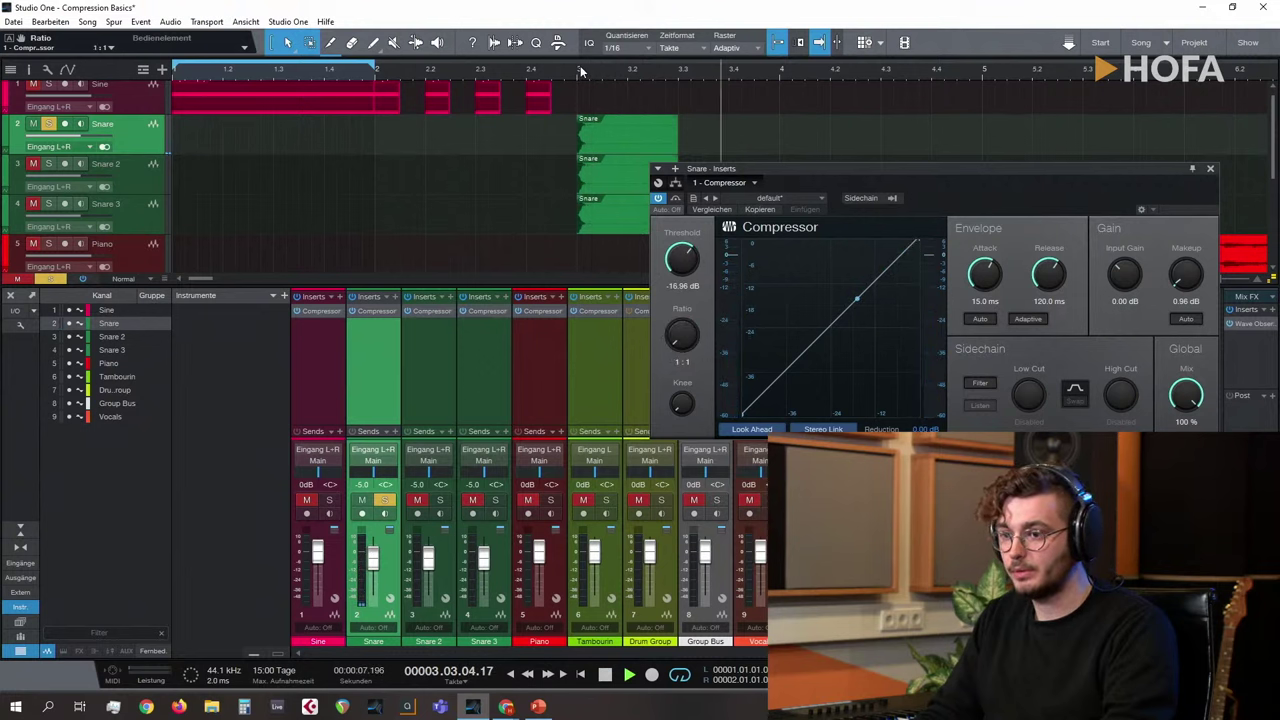
pyautogui.moveTo(582, 70); pyautogui.dragTo(692, 78)
pyautogui.press('KP_Divide')
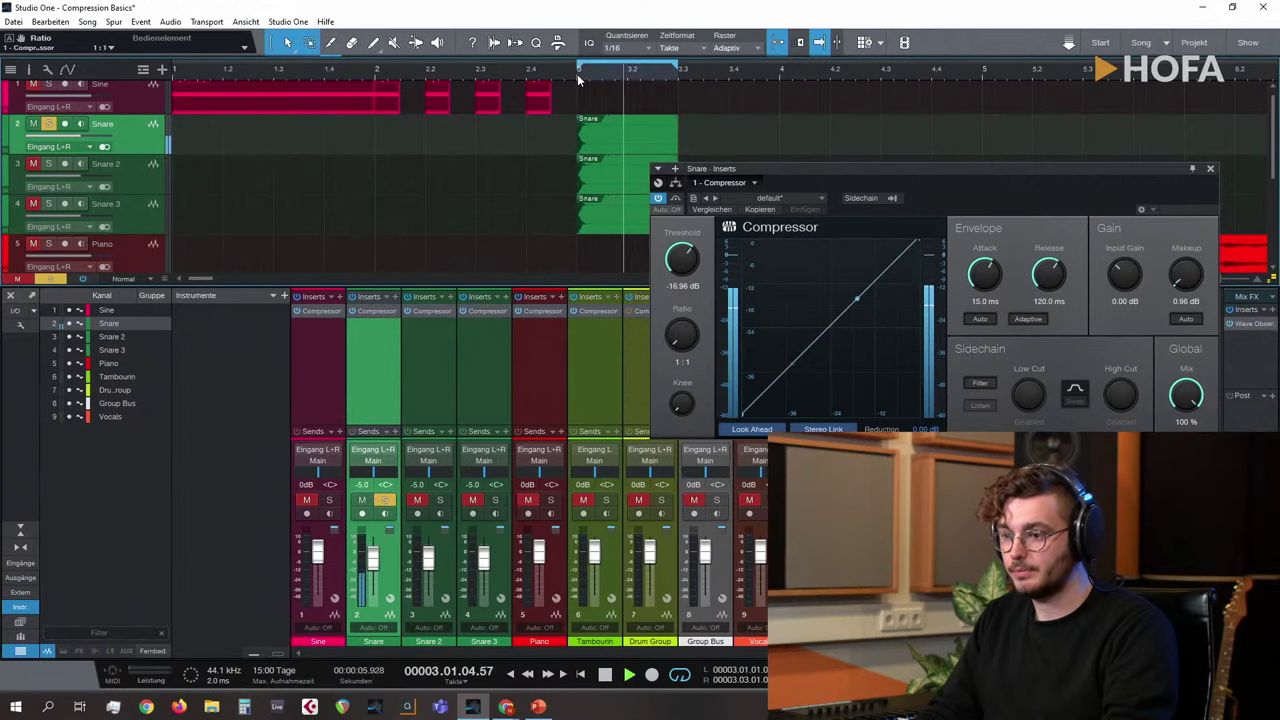
# Step: Set the Snare compressor's threshold to -18.40 dB and ratio to 2.0:1, and play the loop from bar 3
pyautogui.moveTo(679, 258); pyautogui.dragTo(681, 265)
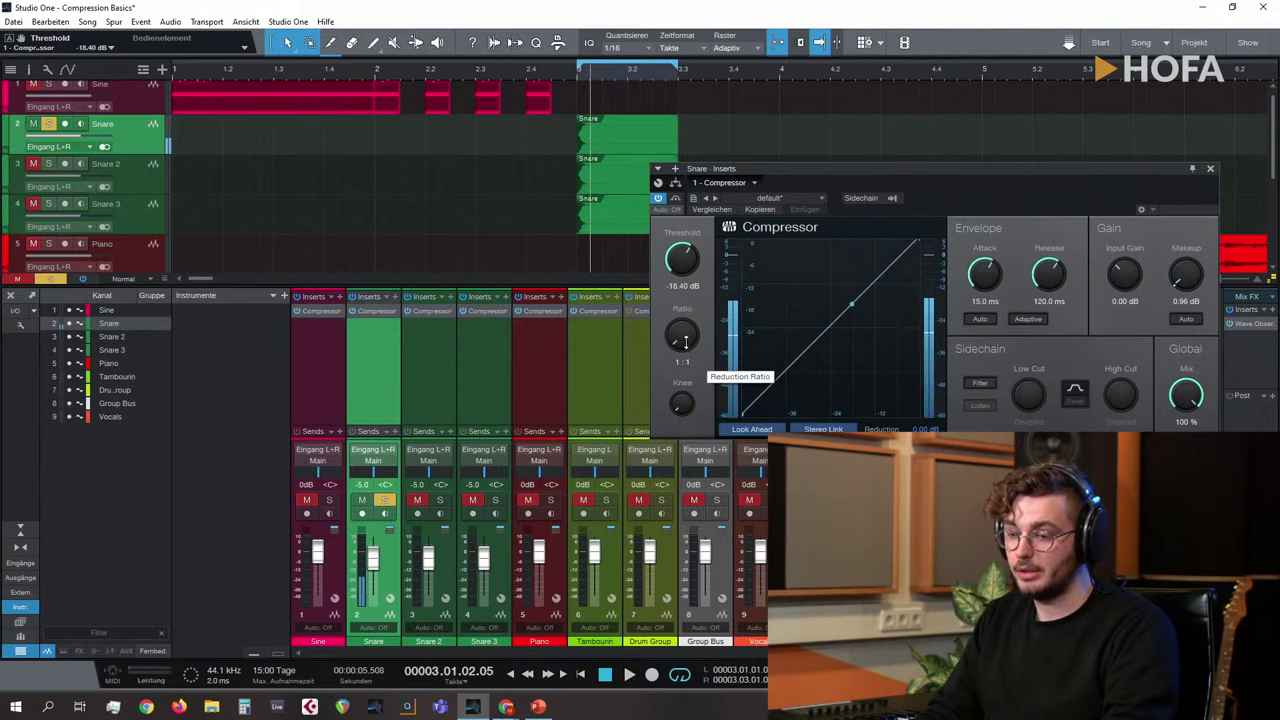
pyautogui.moveTo(687, 340); pyautogui.dragTo(685, 334)
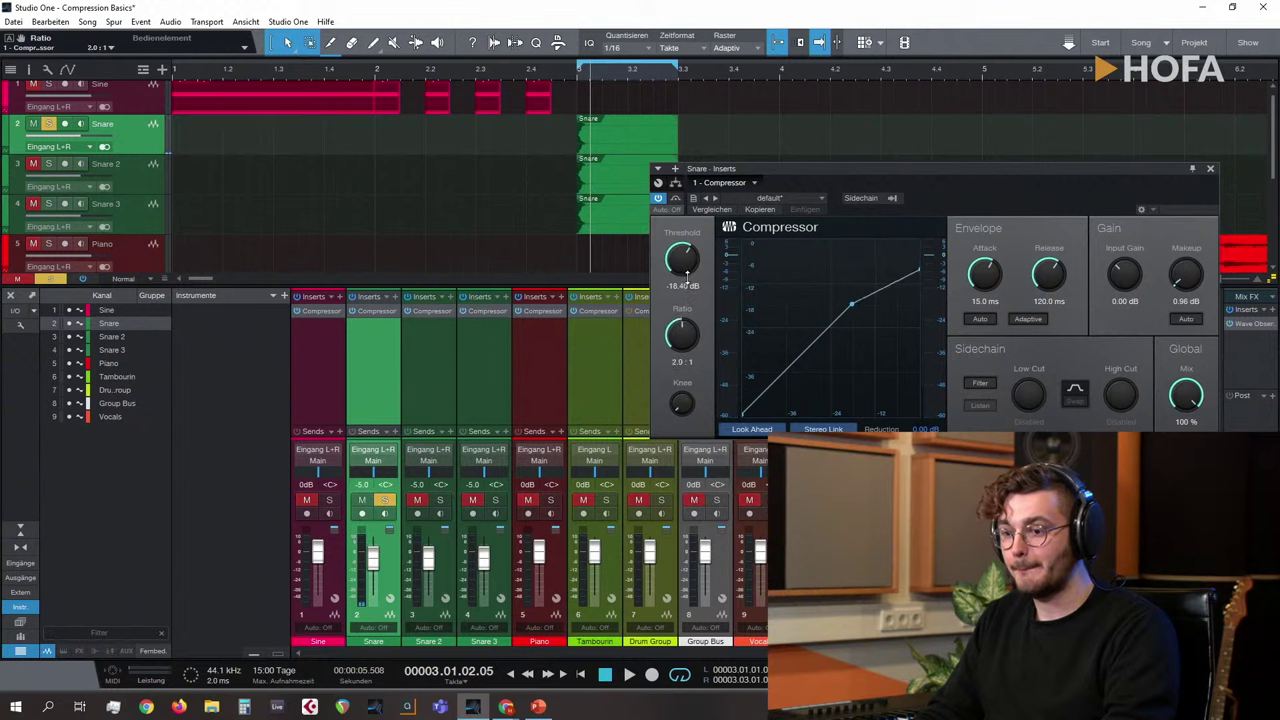
pyautogui.click(577, 74)
pyautogui.press('space')
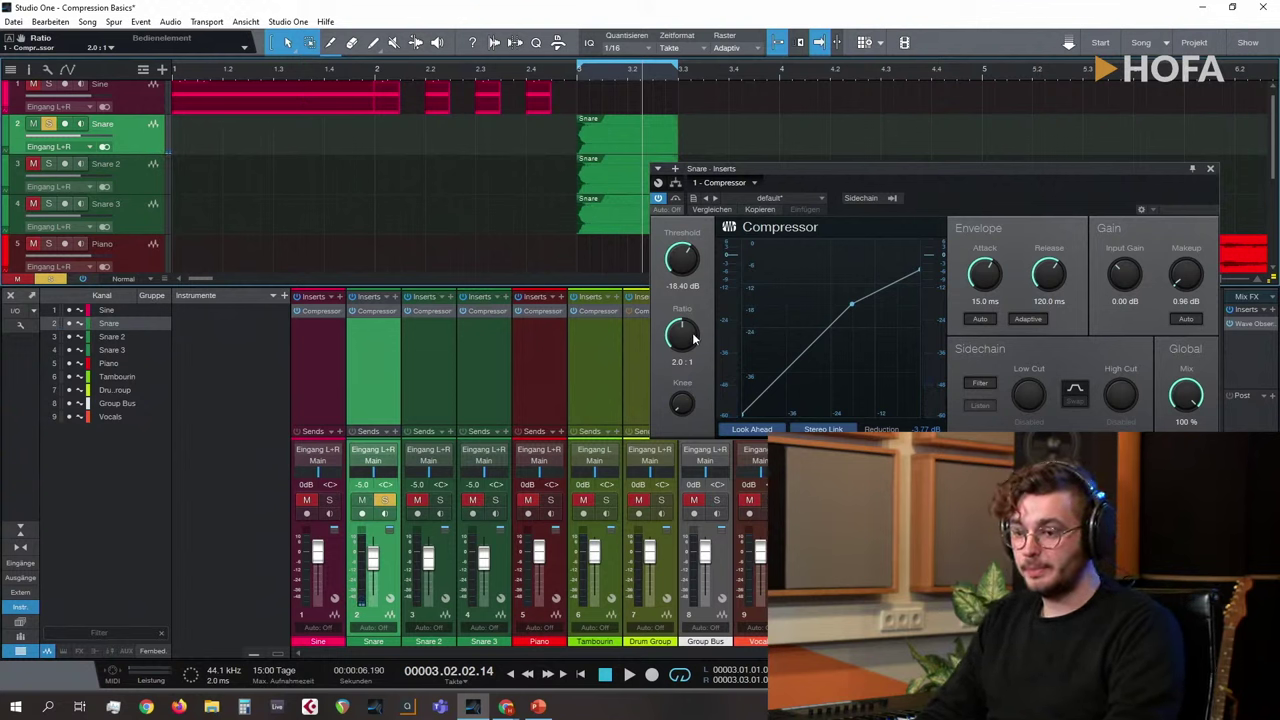
# Step: Raise the Snare compressor's ratio to 4.0:1 and play the snare loop from bar 3
pyautogui.moveTo(678, 350); pyautogui.dragTo(678, 337)
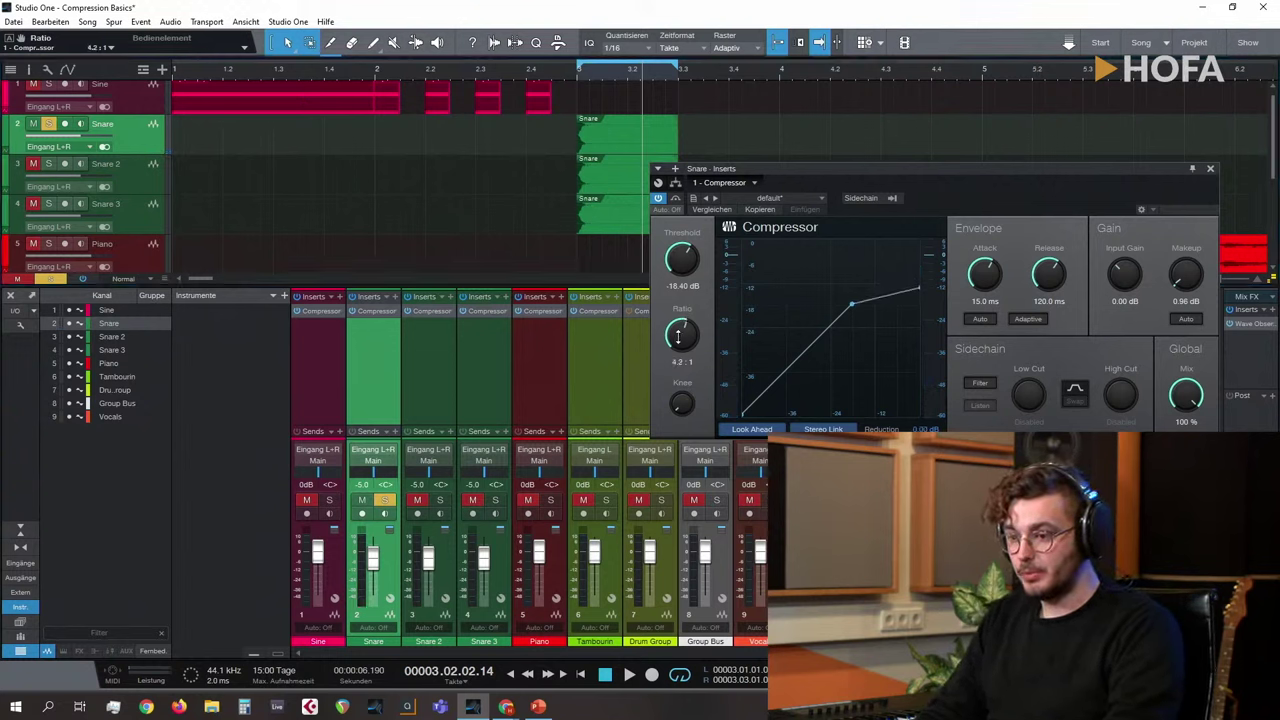
pyautogui.click(576, 79)
pyautogui.moveTo(765, 168); pyautogui.dragTo(735, 173)
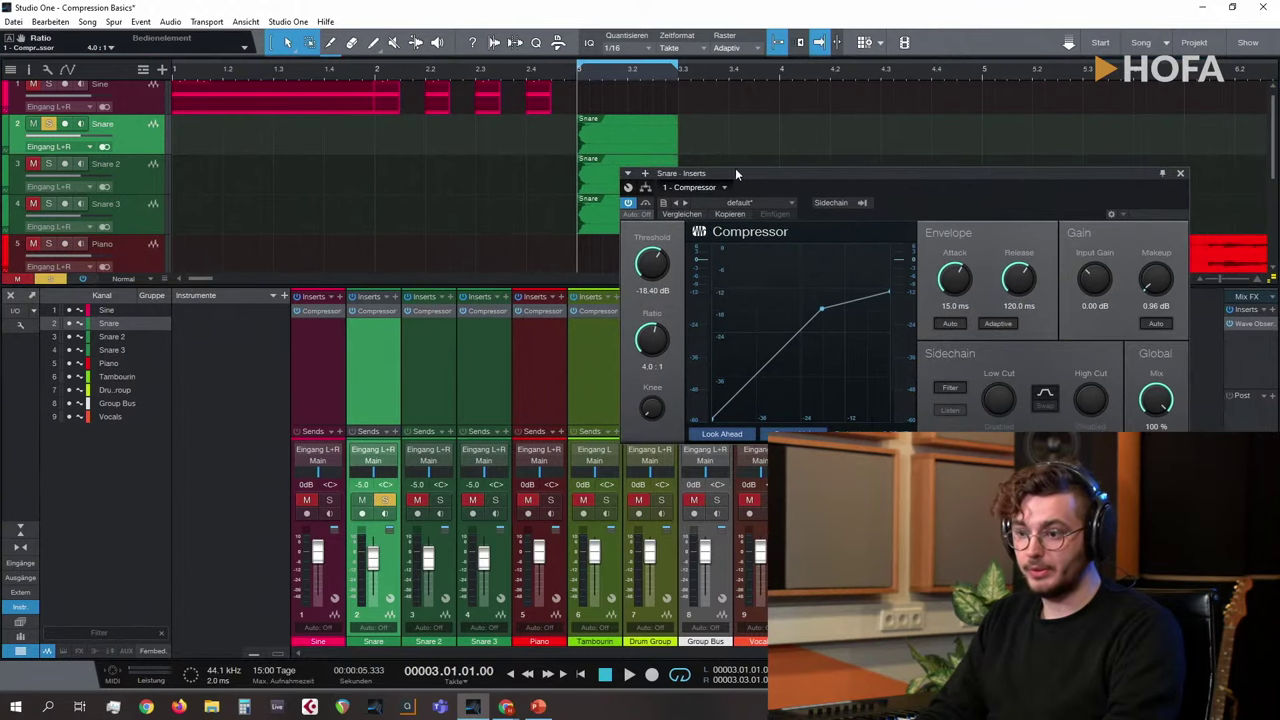
pyautogui.press('space')
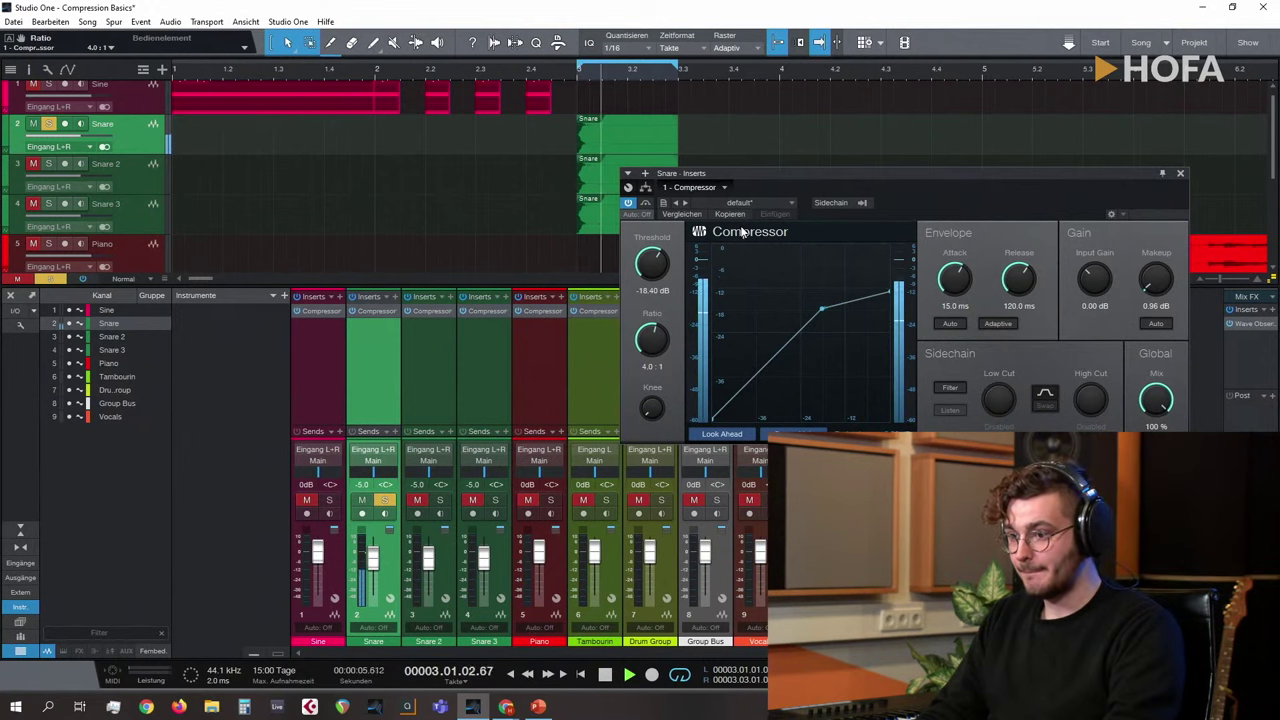
# Step: Open Wave Observer on the main channel, freeze its scope on the snare hit, and stop playback
pyautogui.click(1250, 323)
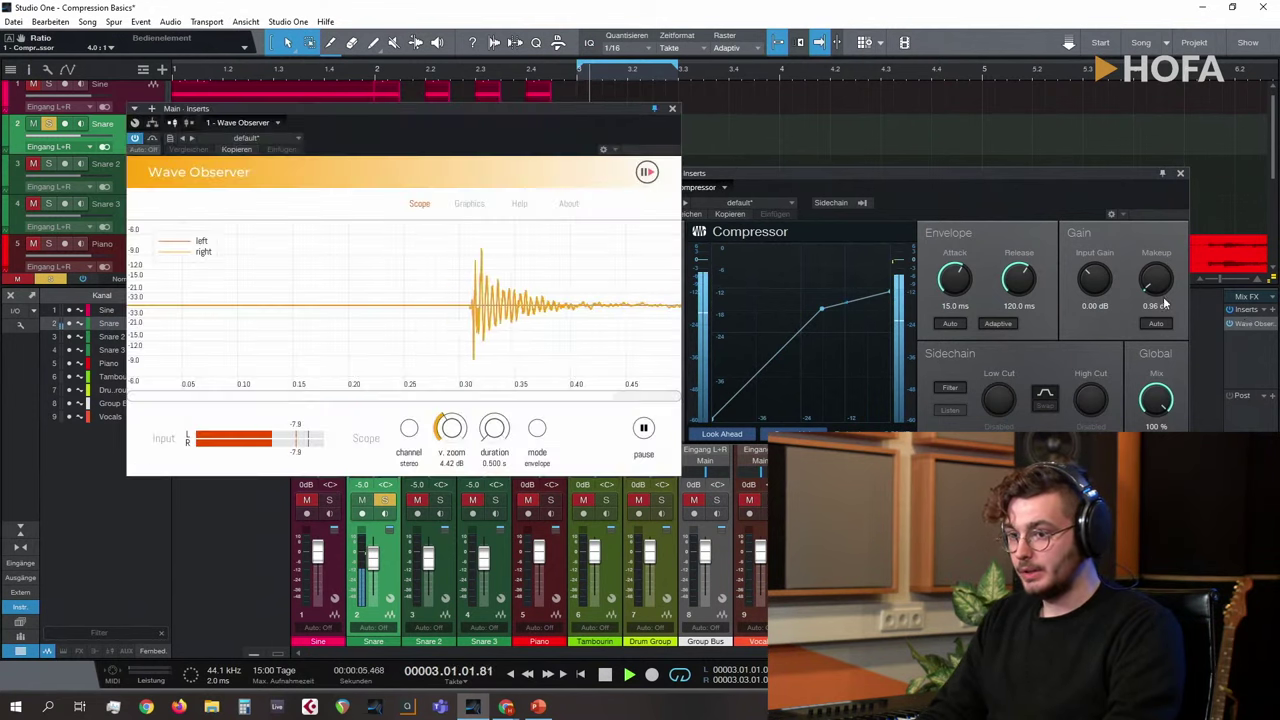
pyautogui.click(645, 429)
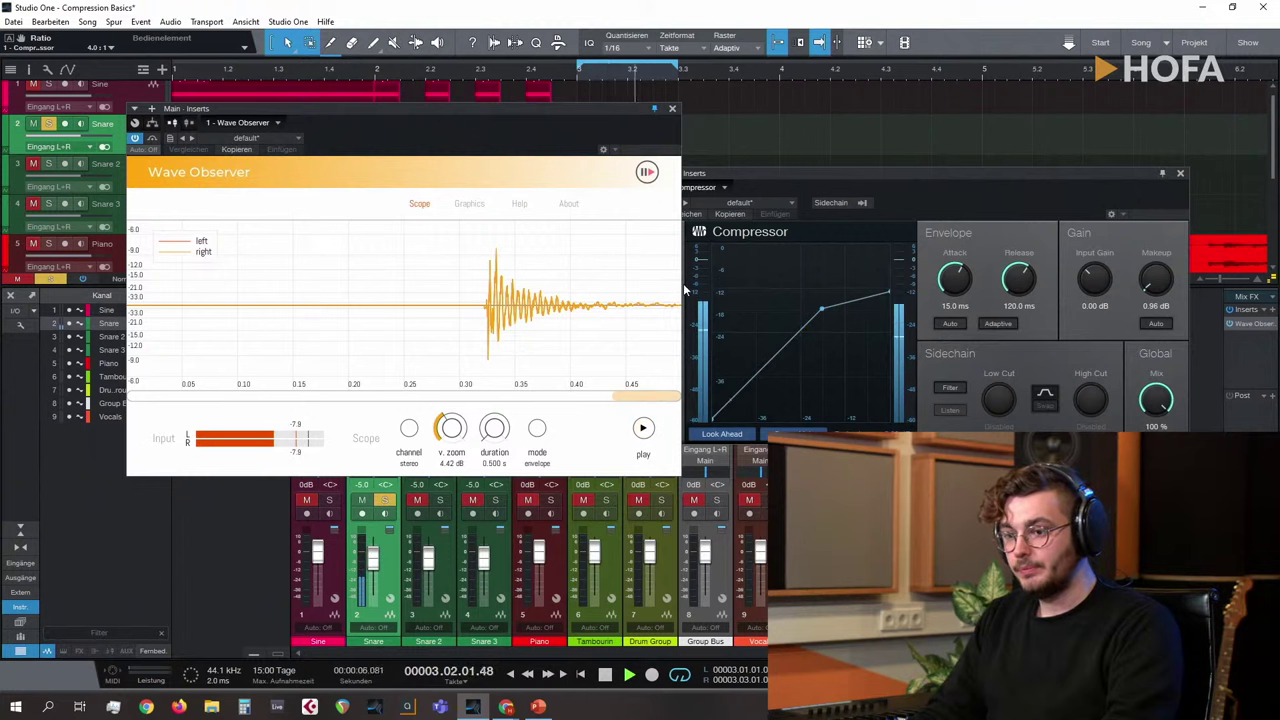
pyautogui.press('space')
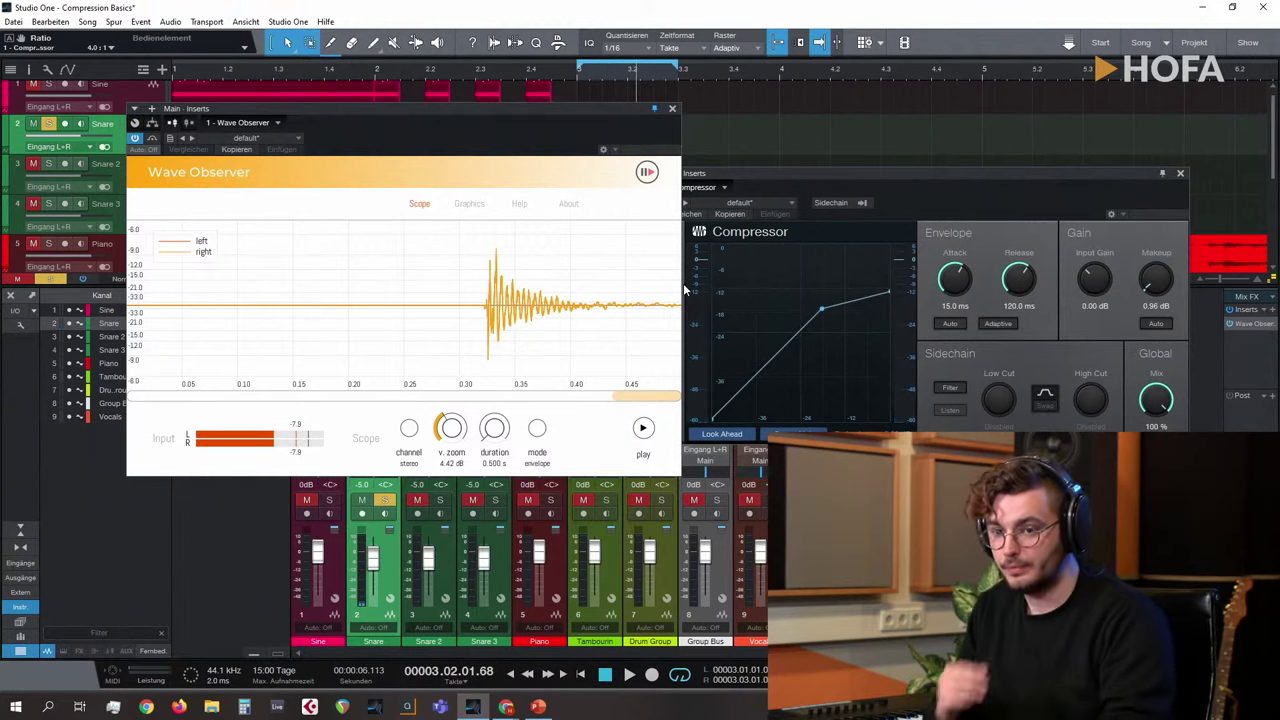
# Step: Place Wave Observer clear of the compressor and set its scope duration to 1.483 s while the snare loop plays
pyautogui.moveTo(512, 112); pyautogui.dragTo(483, 104)
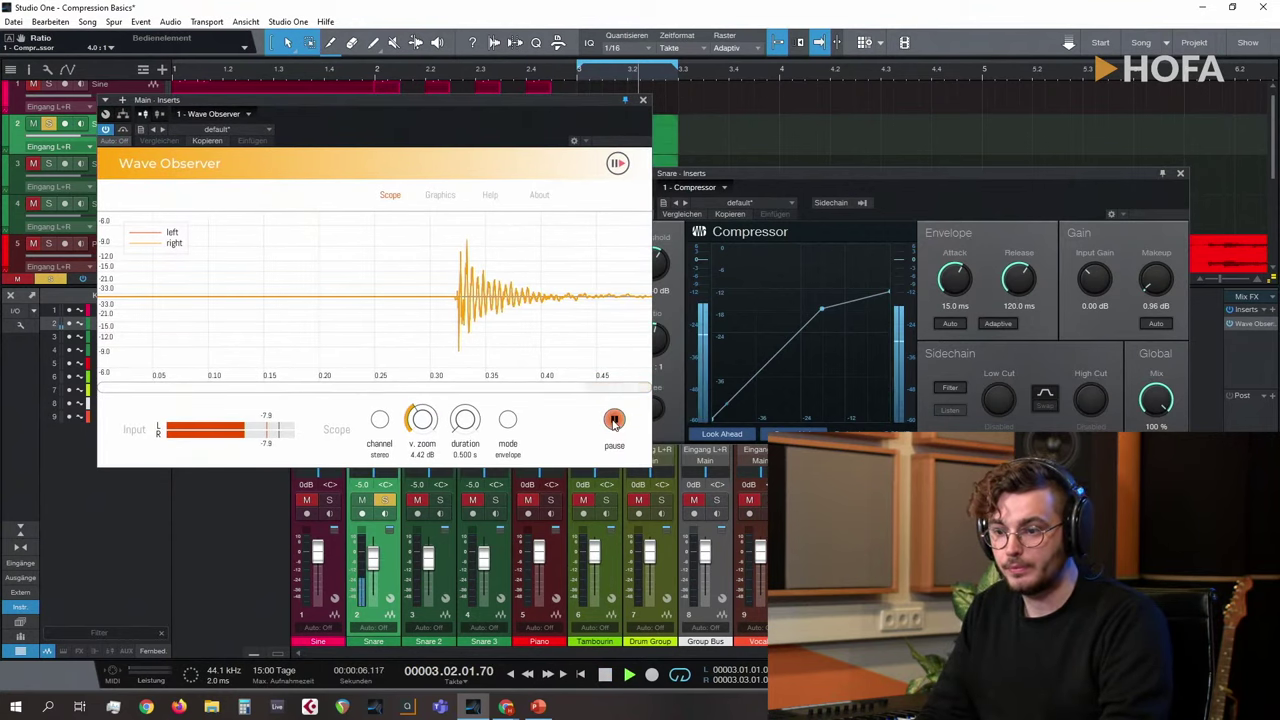
pyautogui.press('space')
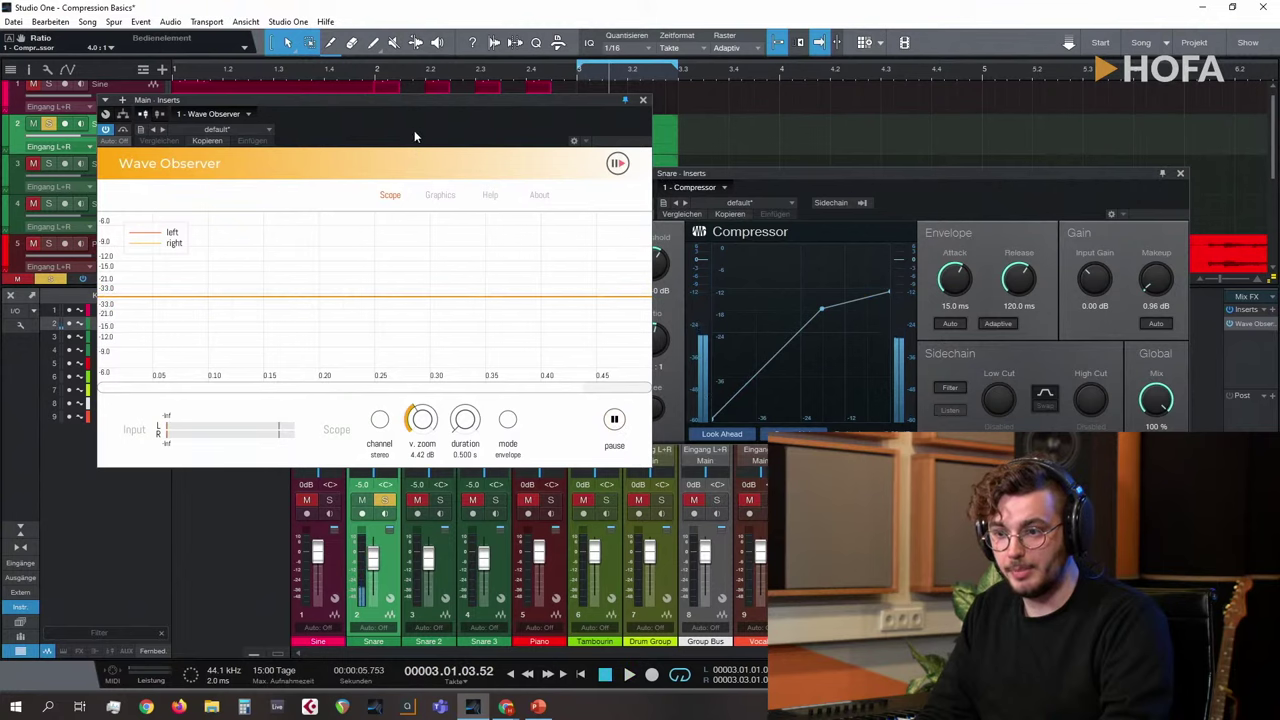
pyautogui.moveTo(407, 110); pyautogui.dragTo(353, 109)
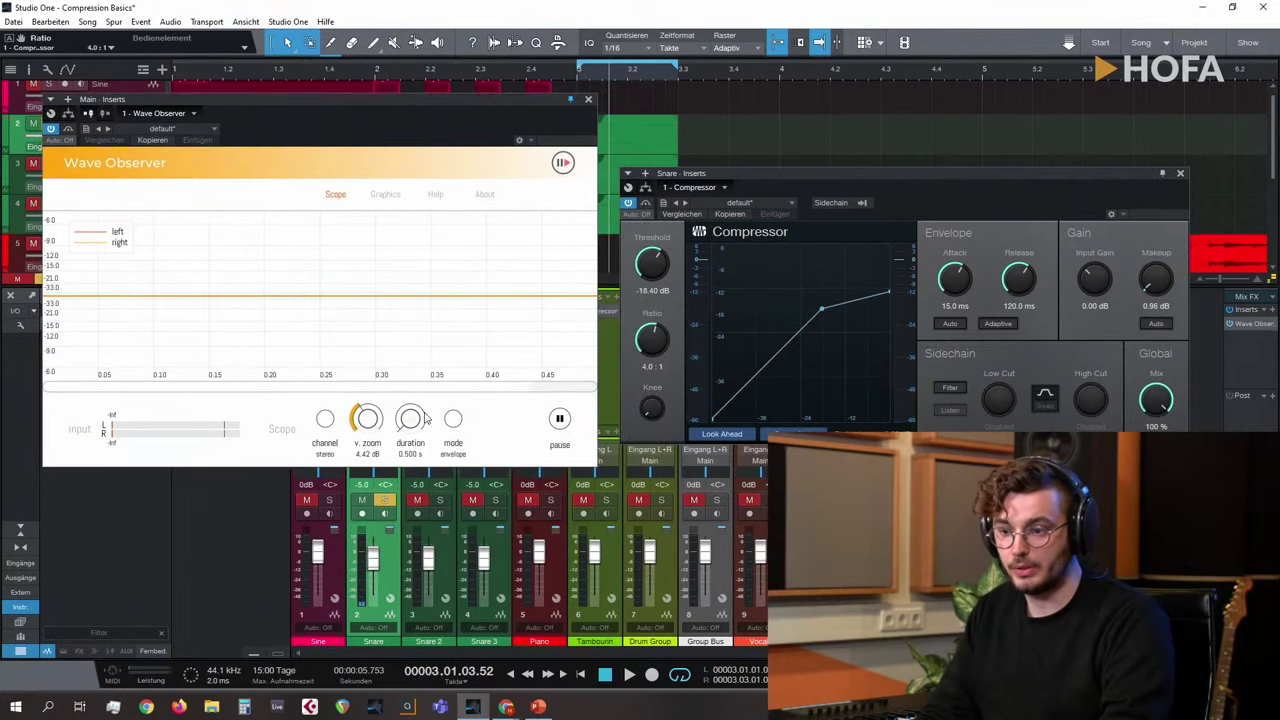
pyautogui.press('space')
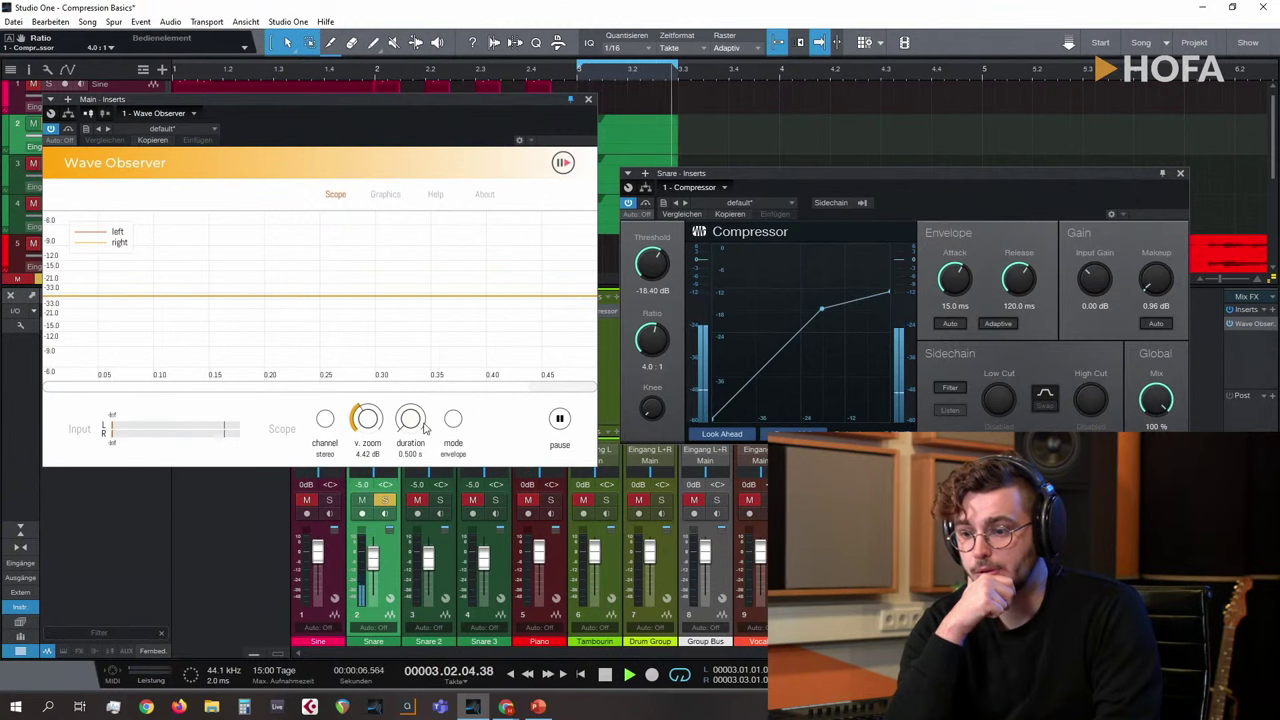
pyautogui.moveTo(424, 428); pyautogui.dragTo(414, 363)
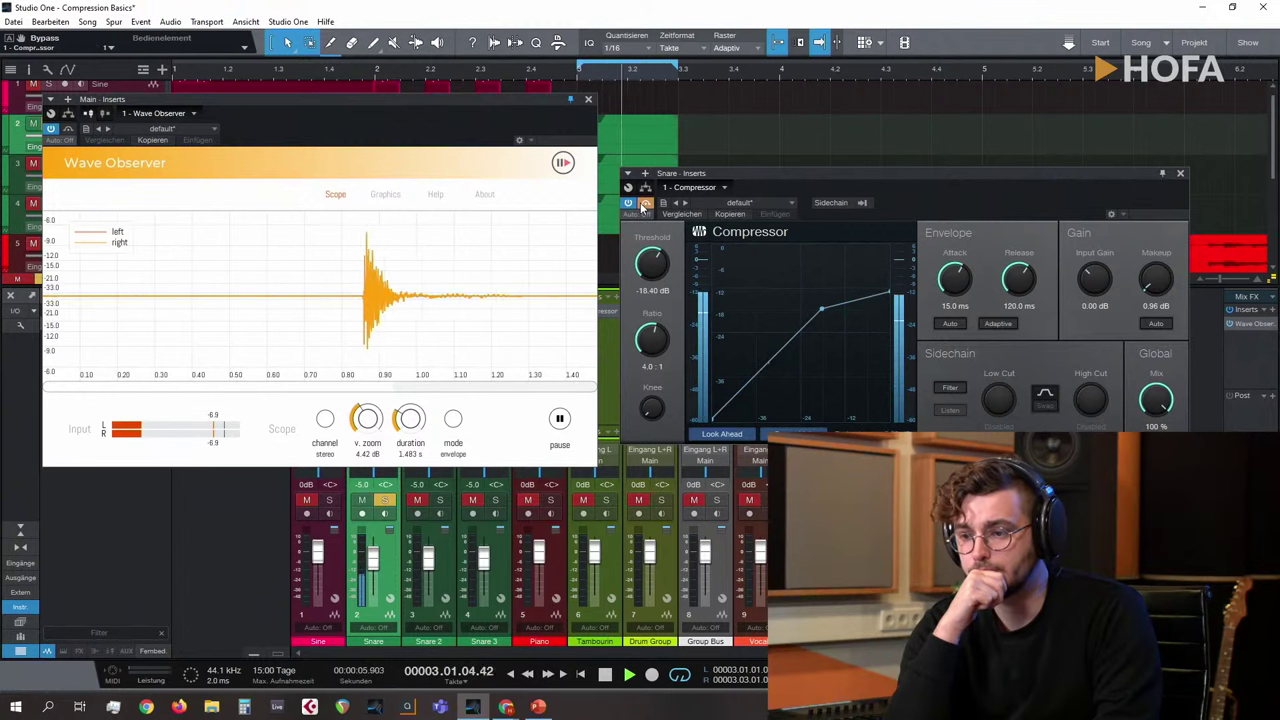
# Step: Raise the Snare compressor's ratio to 18.2:1 and on to 20.0:1, comparing the looped snare's waveform
pyautogui.moveTo(651, 340); pyautogui.dragTo(665, 311)
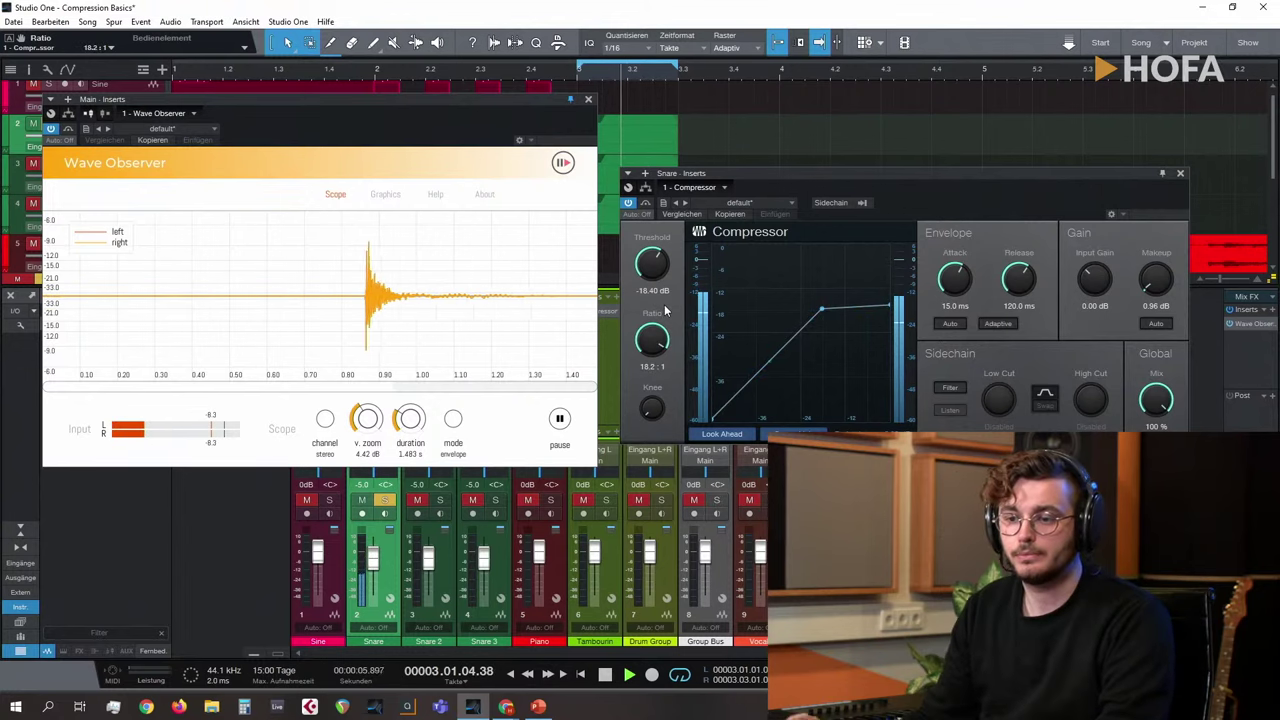
pyautogui.press('space')
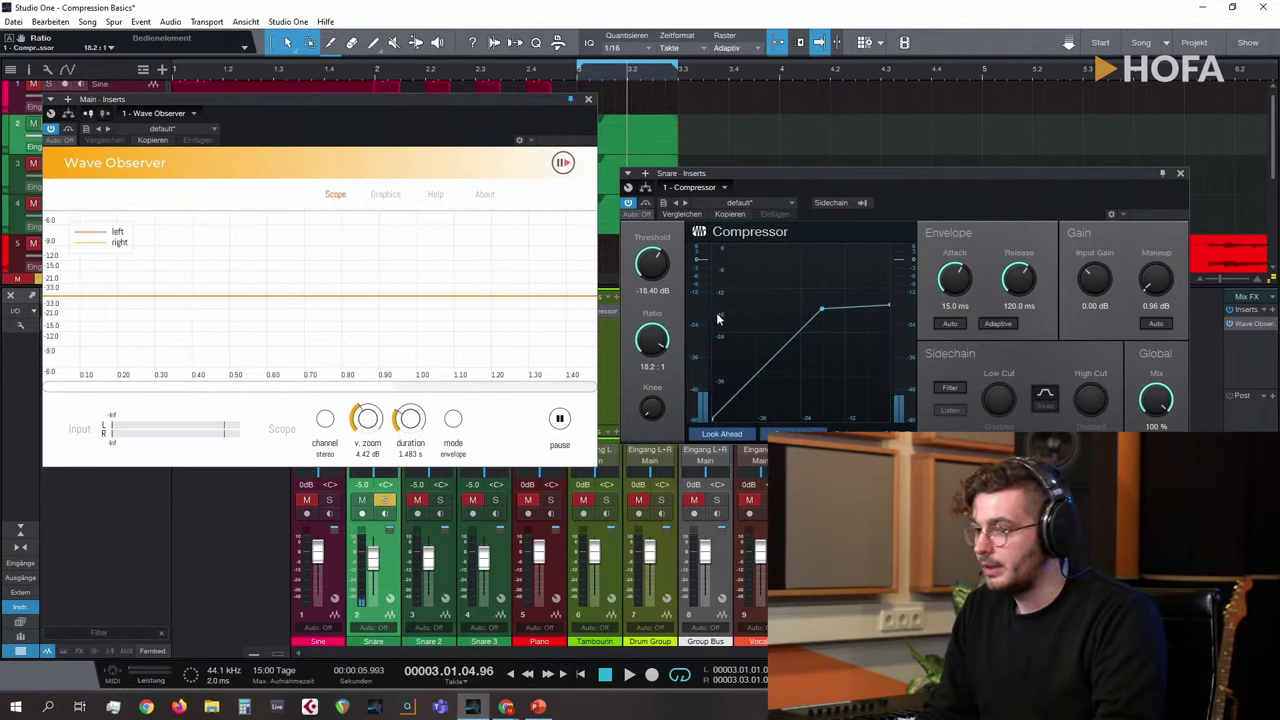
pyautogui.moveTo(690, 188); pyautogui.dragTo(681, 196)
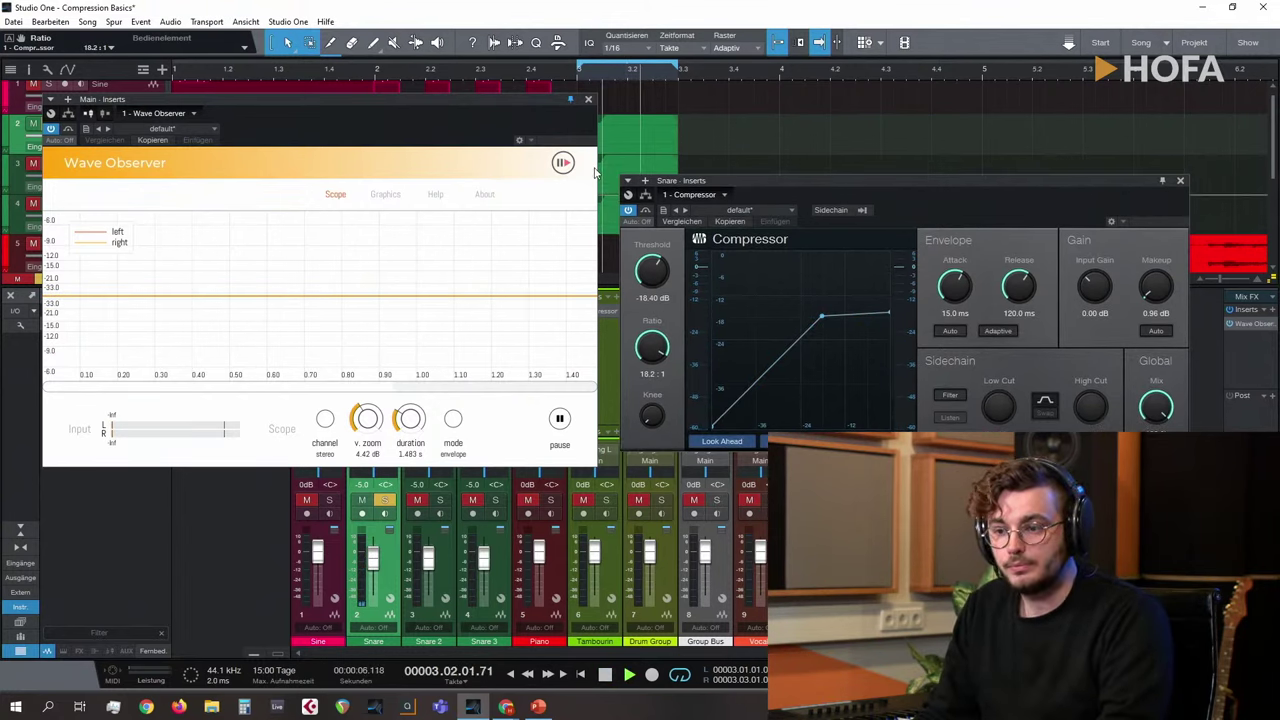
pyautogui.press('space')
pyautogui.moveTo(651, 346); pyautogui.dragTo(653, 318)
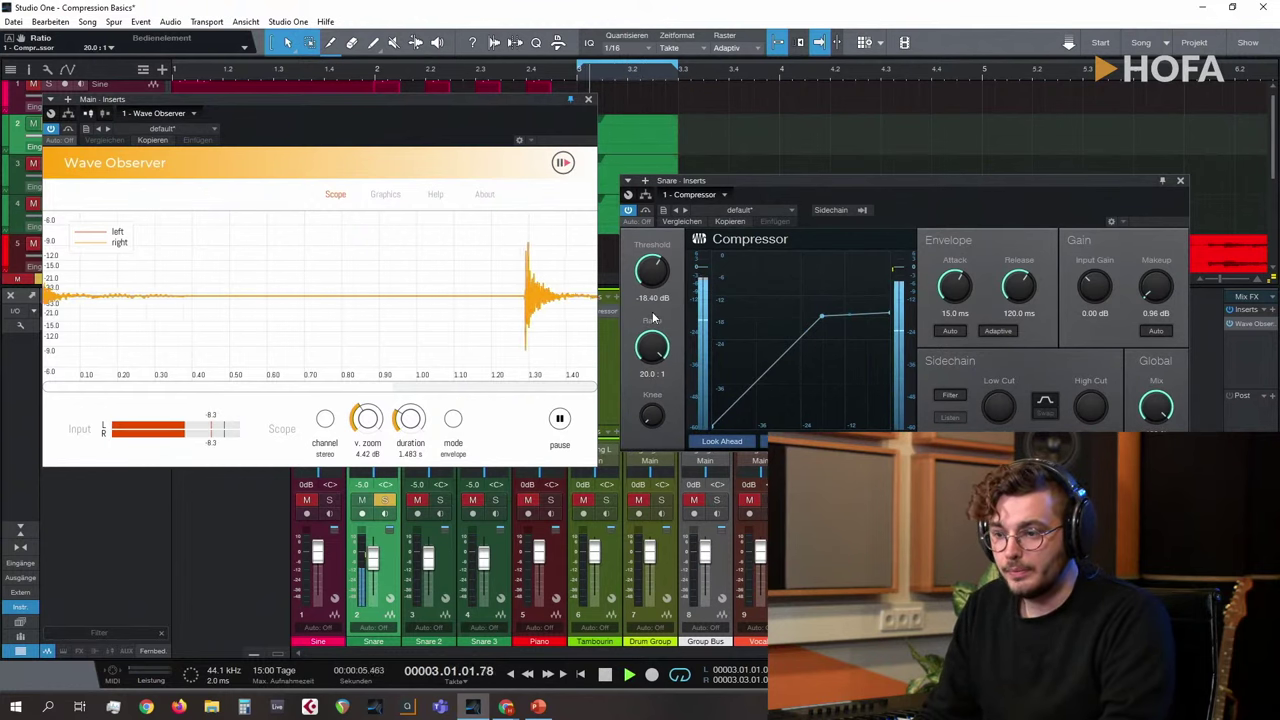
pyautogui.press('space')
# Step: Set the Snare compressor's threshold to 0.00 dB and lower it to -29.52 dB, auditioning the snare loop
pyautogui.moveTo(652, 270); pyautogui.dragTo(658, 285)
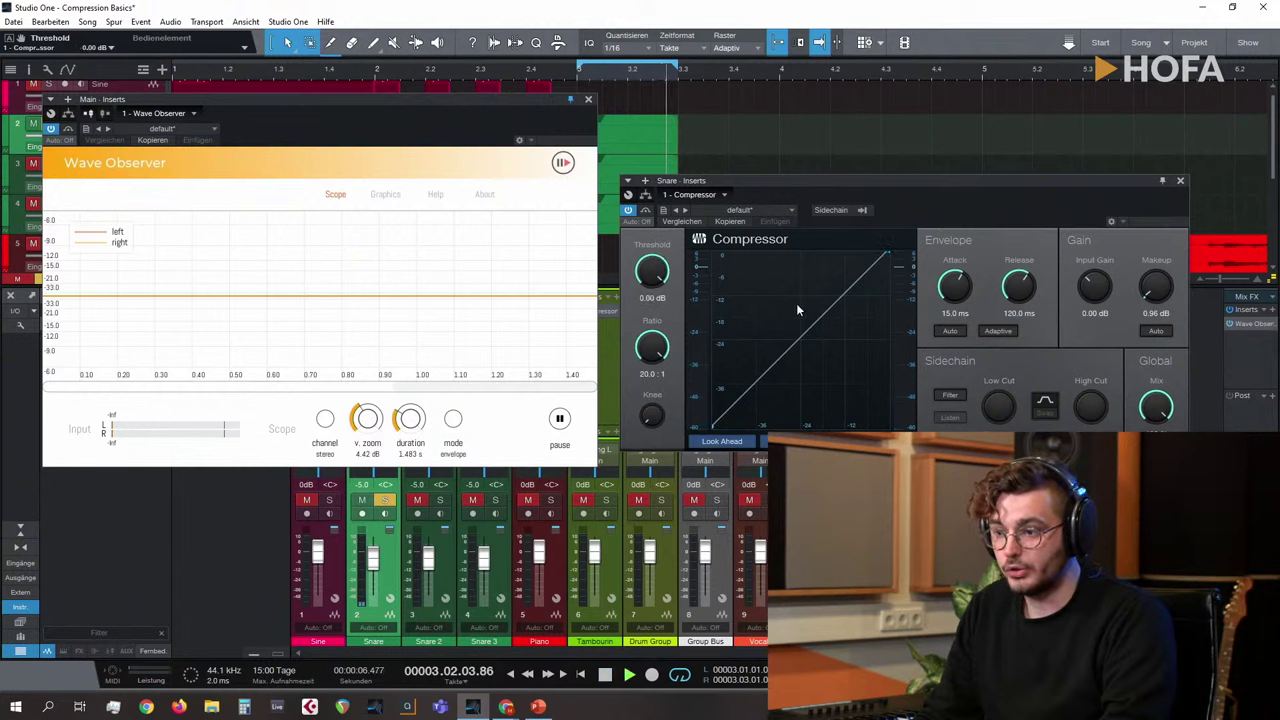
pyautogui.press('space')
pyautogui.moveTo(652, 272); pyautogui.dragTo(667, 363)
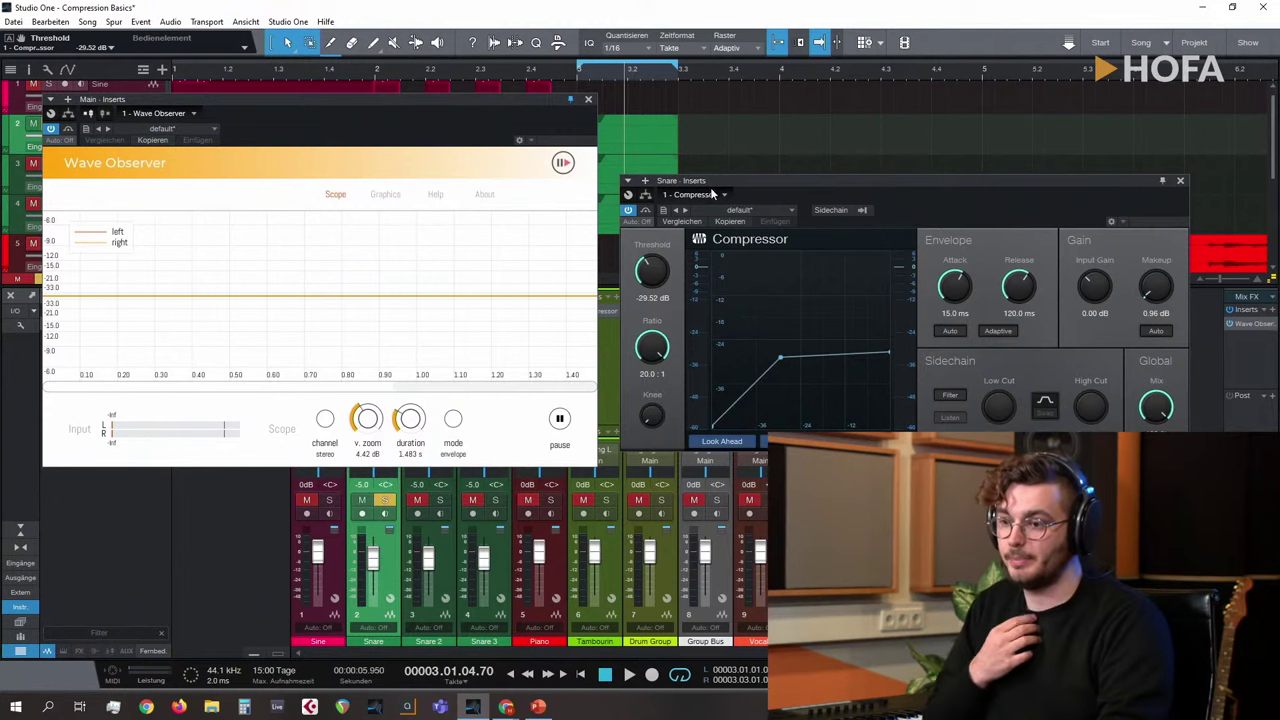
# Step: Set the Snare compressor's threshold to -39.60 dB and ratio to 1.1:1, and play the snare loop
pyautogui.moveTo(710, 188); pyautogui.dragTo(710, 145)
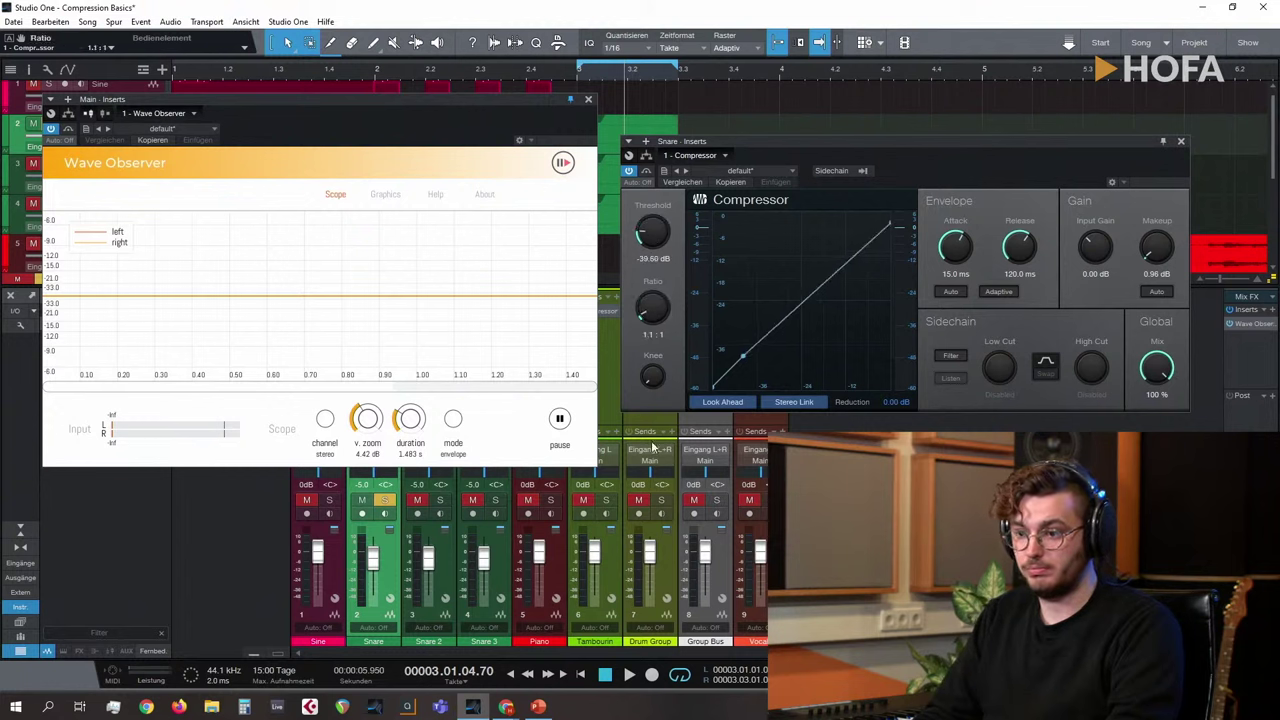
pyautogui.rightClick(657, 270)
pyautogui.click(742, 160)
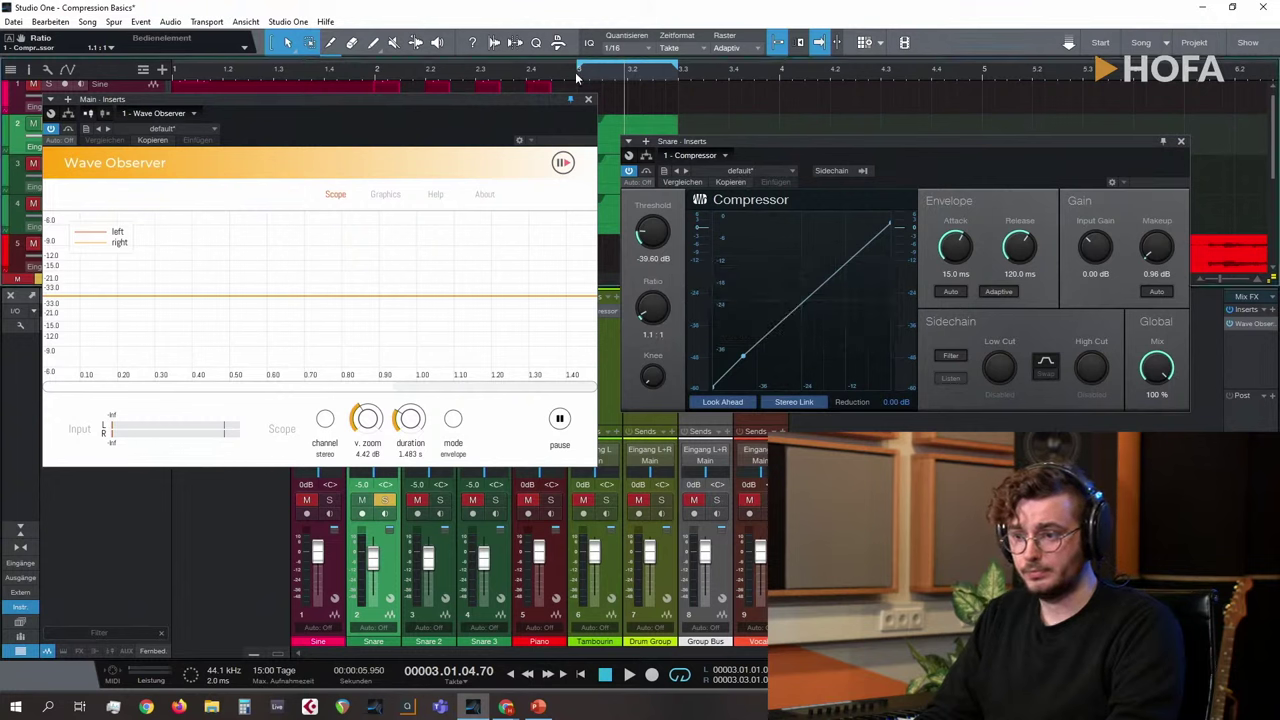
pyautogui.press('space')
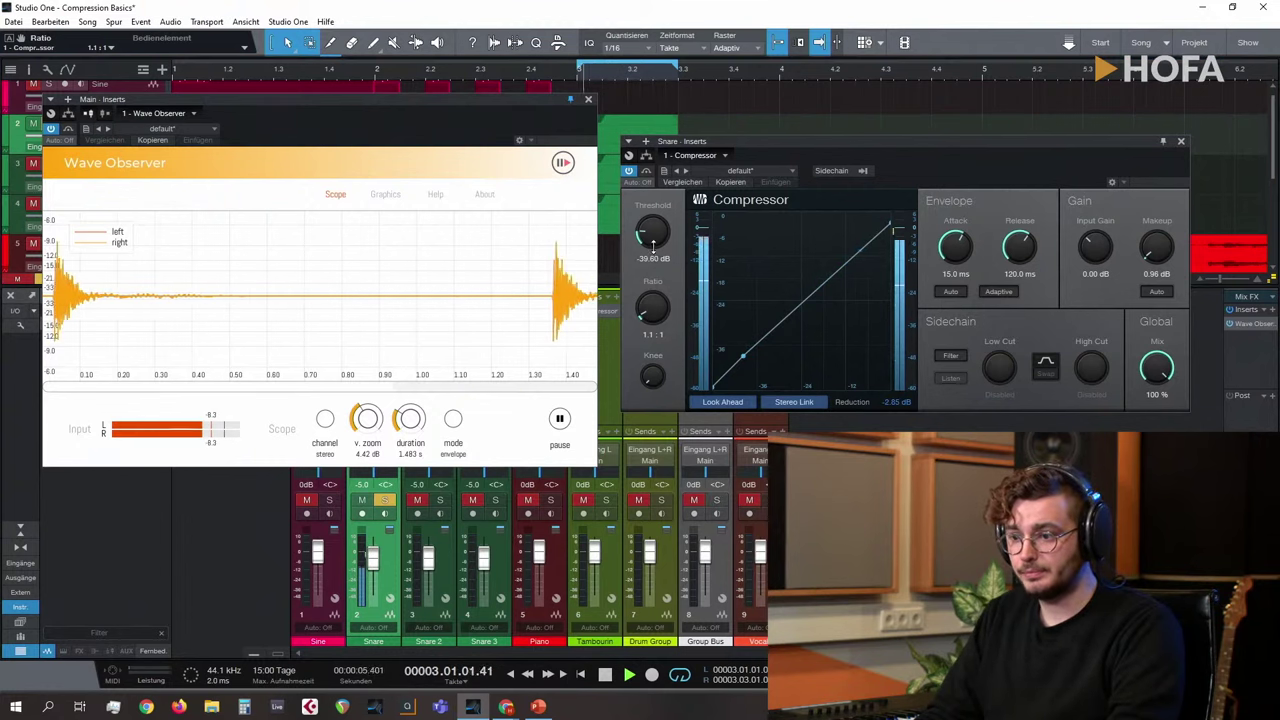
# Step: Adjust the Snare compressor's threshold to -37.20 dB, set the ratio to 1:1, lower the threshold to -40.08 dB, and stop playback
pyautogui.moveTo(652, 246); pyautogui.dragTo(655, 238)
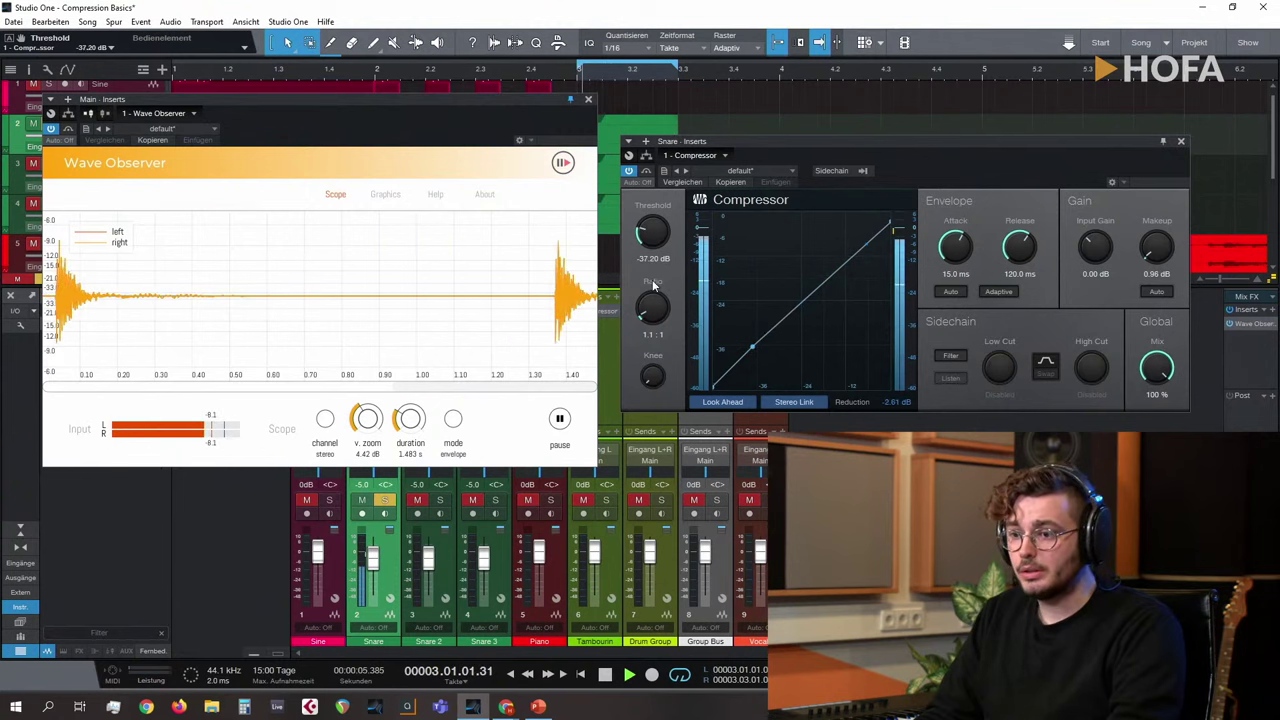
pyautogui.moveTo(648, 312); pyautogui.dragTo(648, 318)
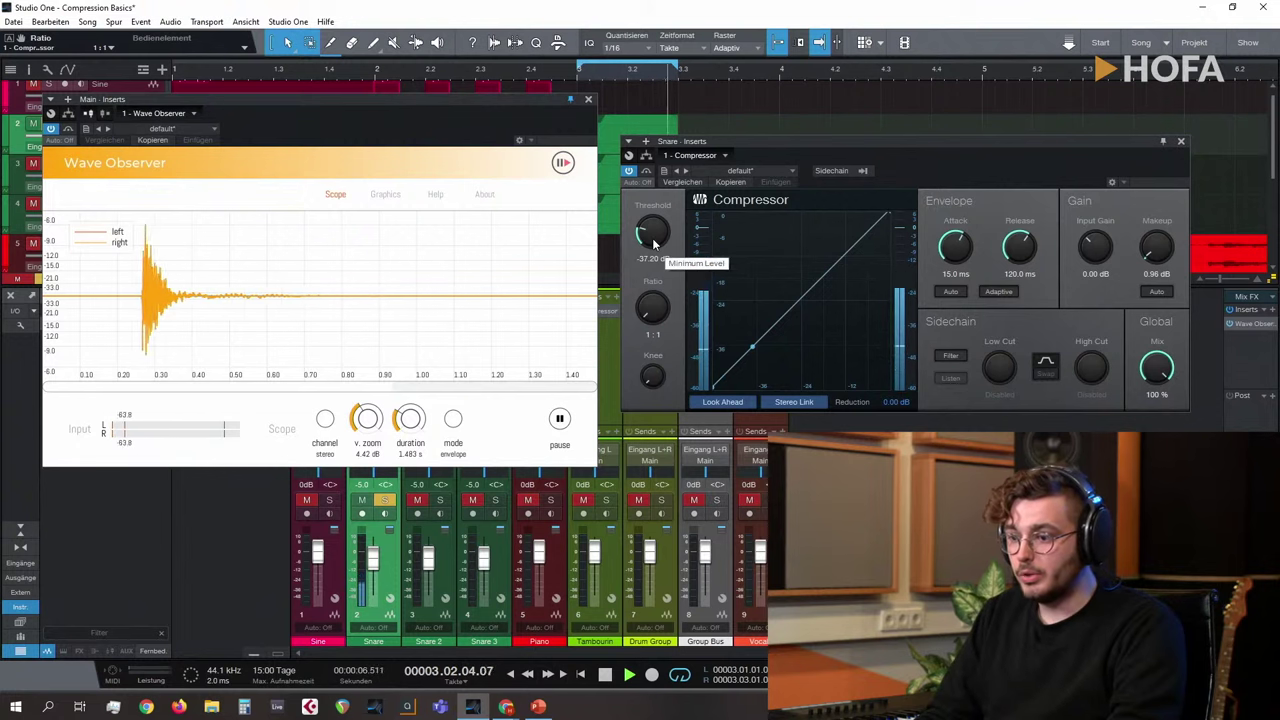
pyautogui.moveTo(652, 243); pyautogui.dragTo(655, 280)
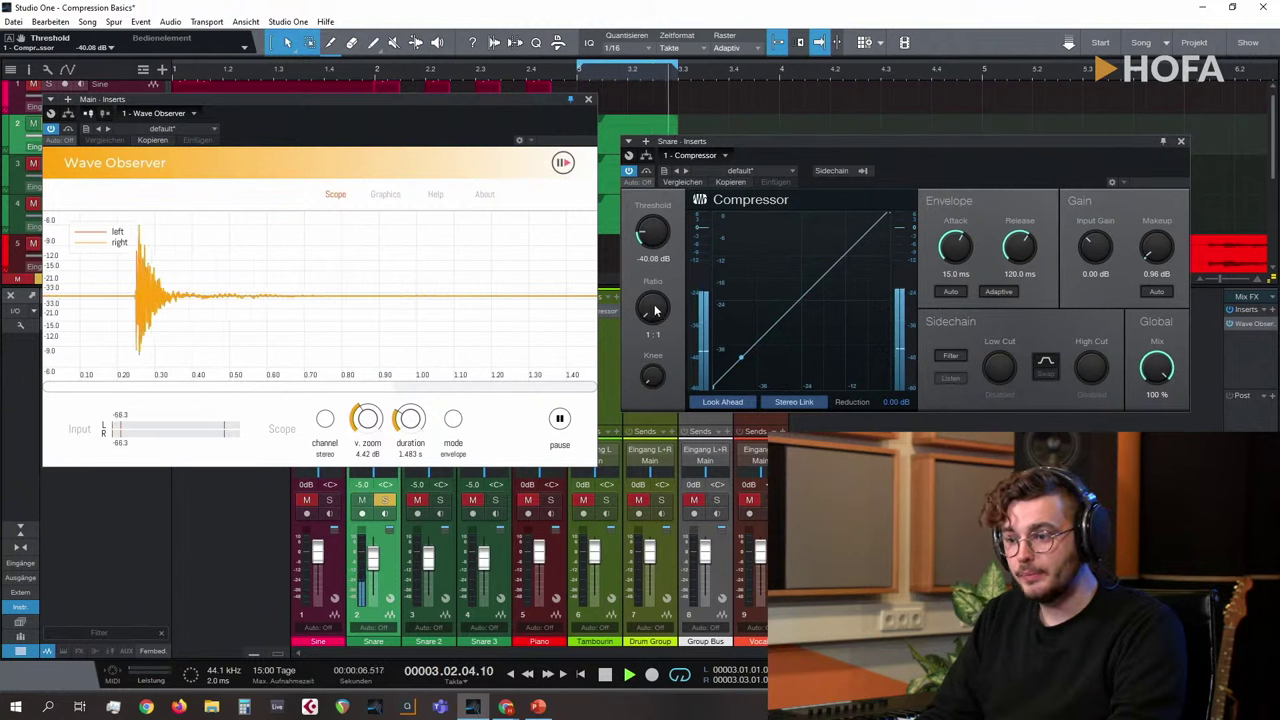
pyautogui.press('space')
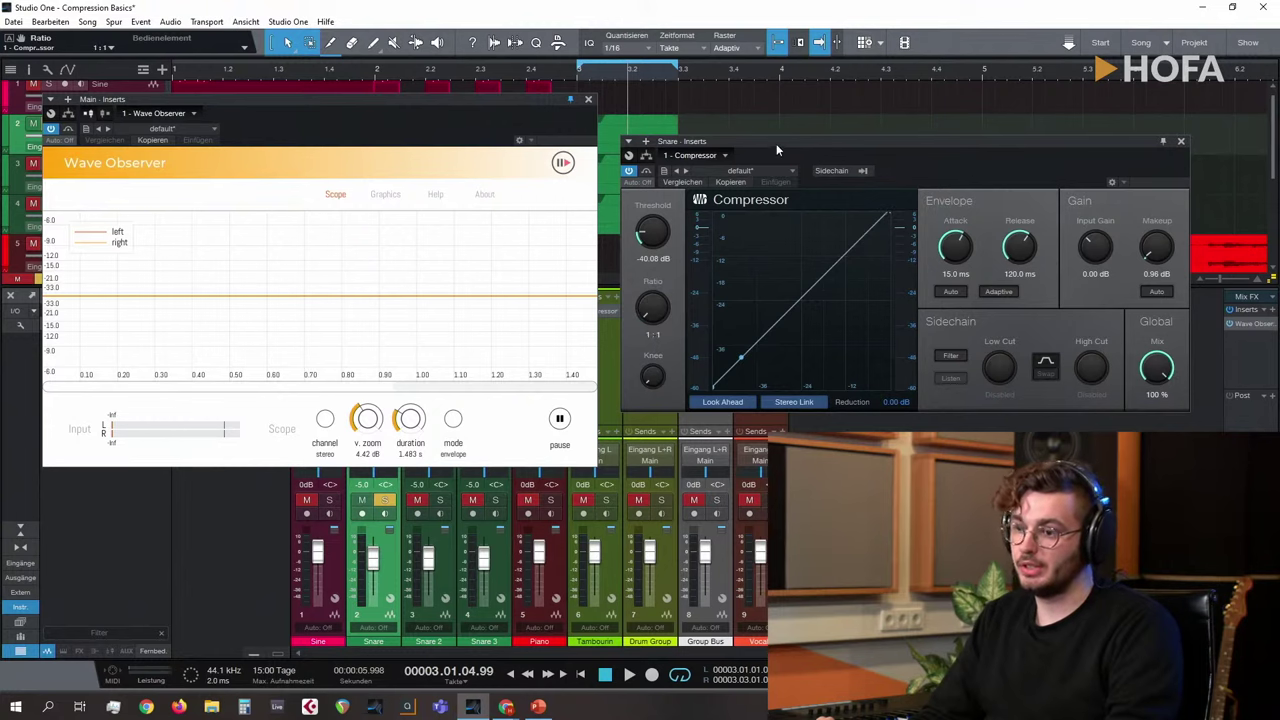
# Step: Set the Snare compressor's ratio to 20.0:1 and raise Wave Observer's vertical zoom to 23.47 dB for the playing loop
pyautogui.moveTo(783, 148); pyautogui.dragTo(782, 143)
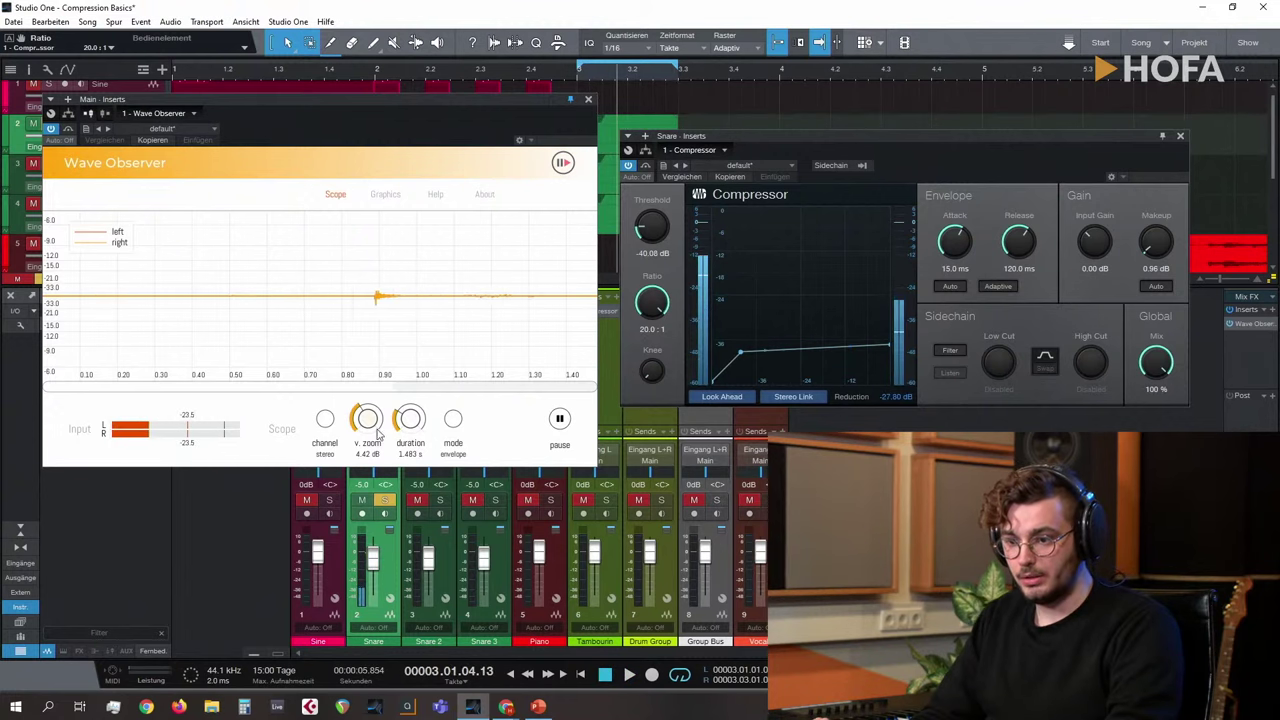
pyautogui.moveTo(368, 420); pyautogui.dragTo(380, 370)
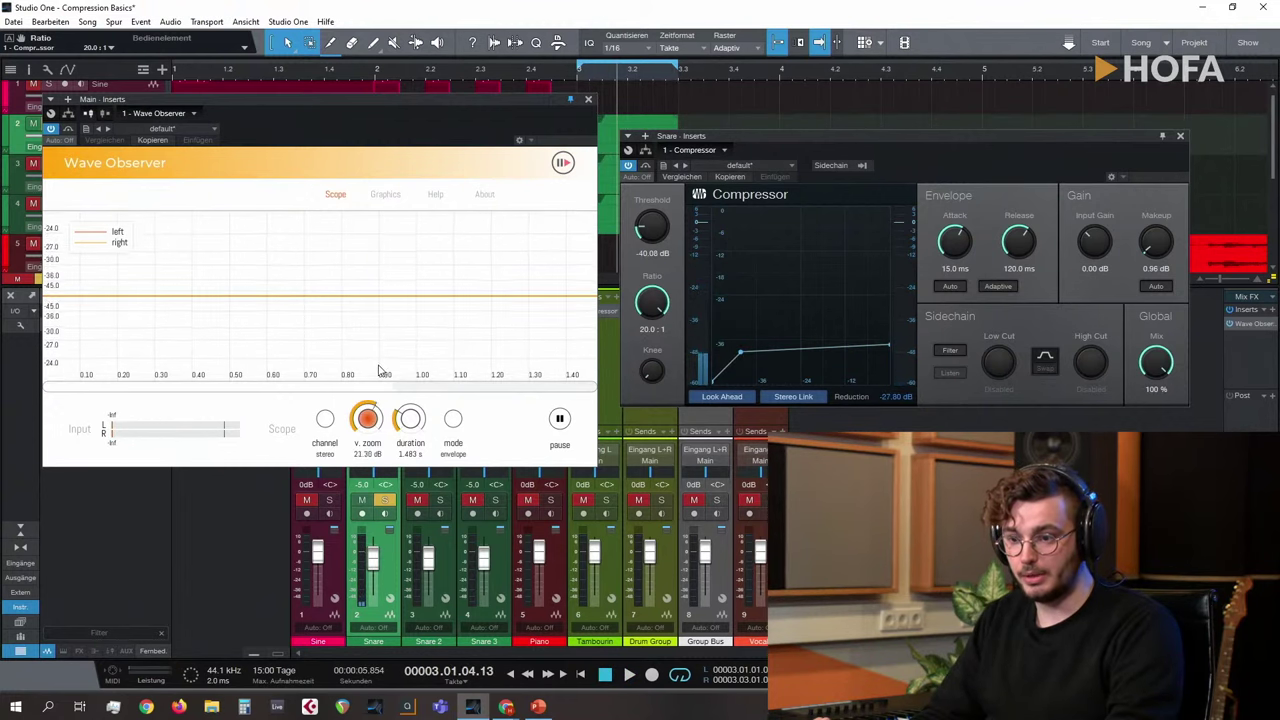
pyautogui.press('space')
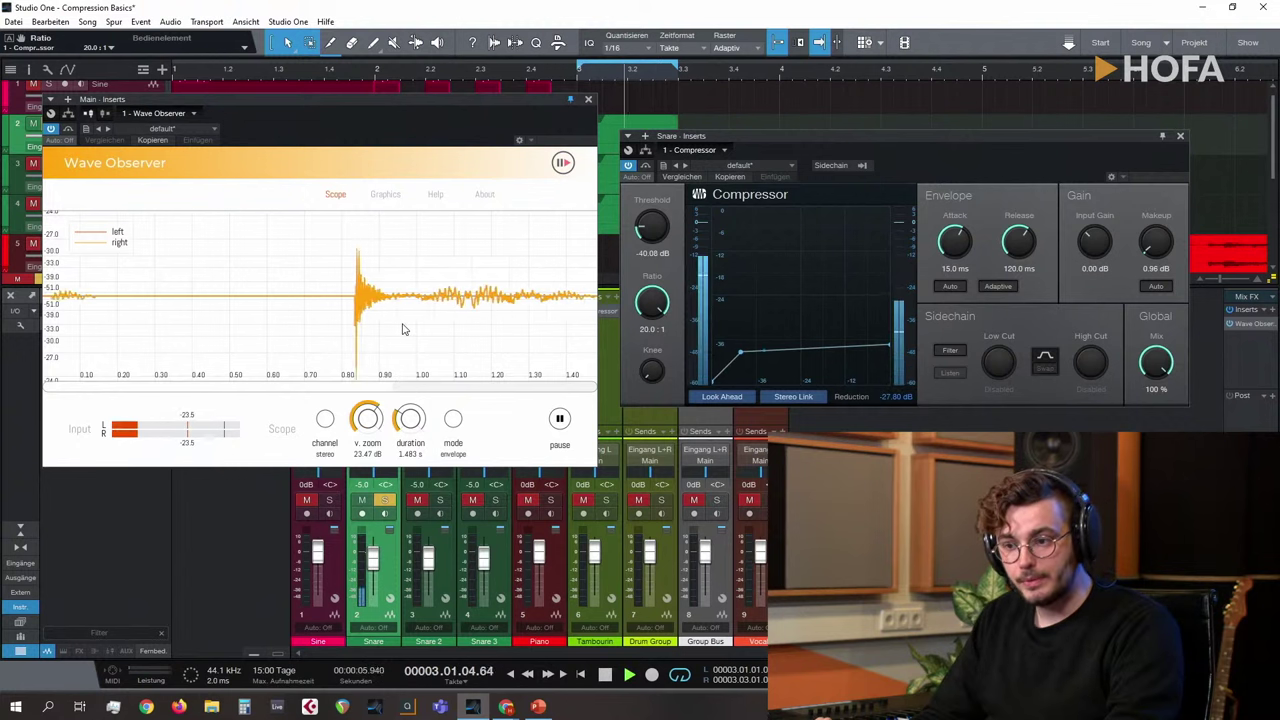
# Step: Set Wave Observer's vertical zoom to 12.02 dB and toggle the Snare compressor's bypass to compare the waveforms
pyautogui.moveTo(388, 408); pyautogui.dragTo(388, 438)
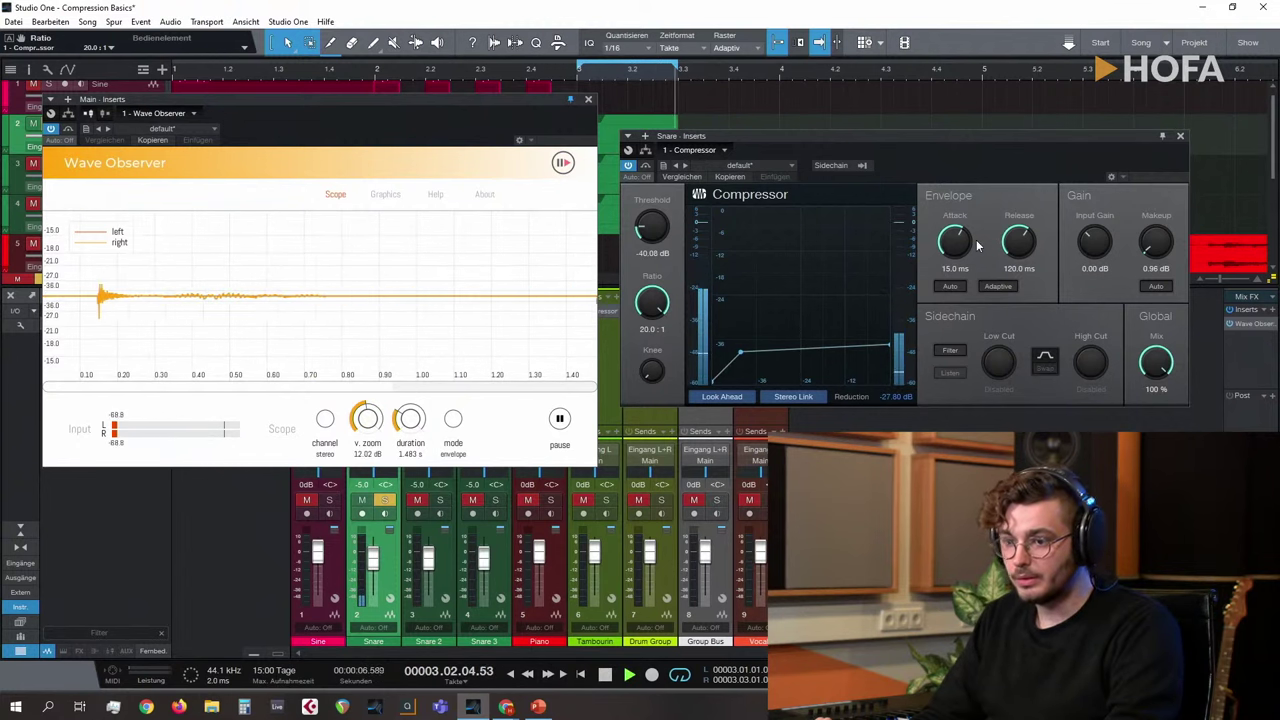
pyautogui.click(646, 166)
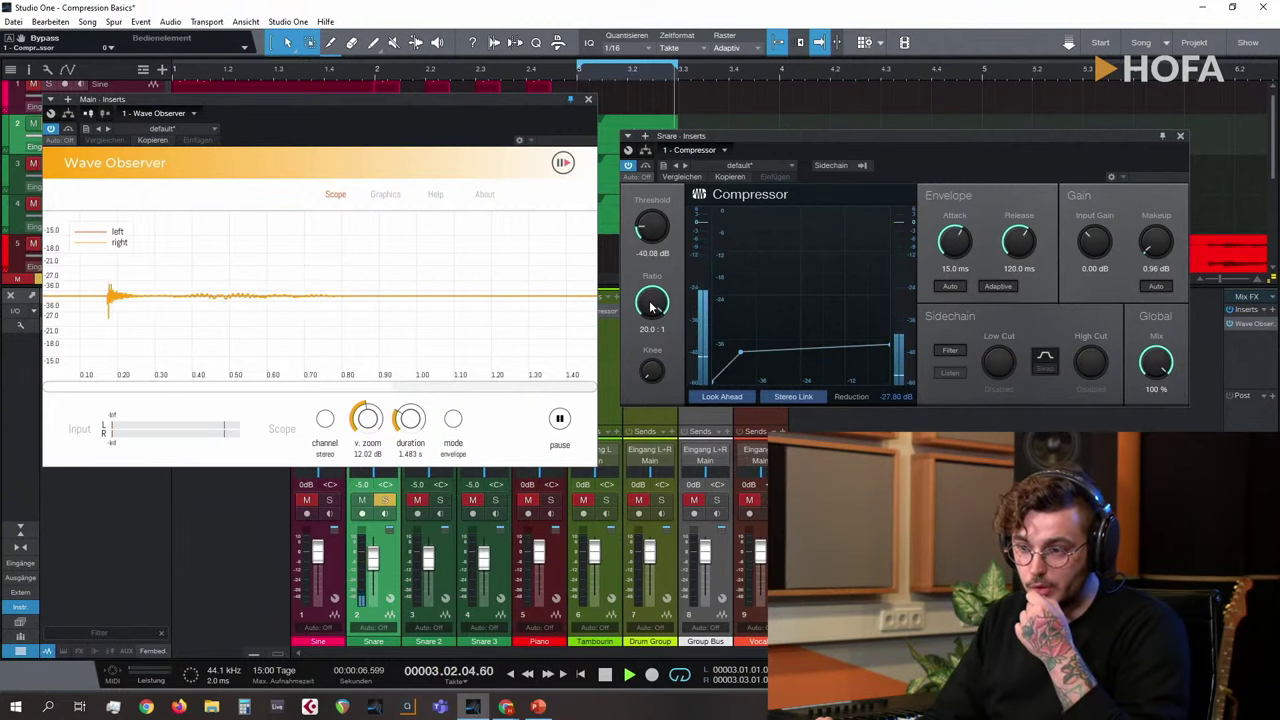
# Step: Set the Snare compressor's attack to 5.58 ms and release to 58.4 ms with Wave Observer's vertical zoom at 10.16 dB
pyautogui.press('space')
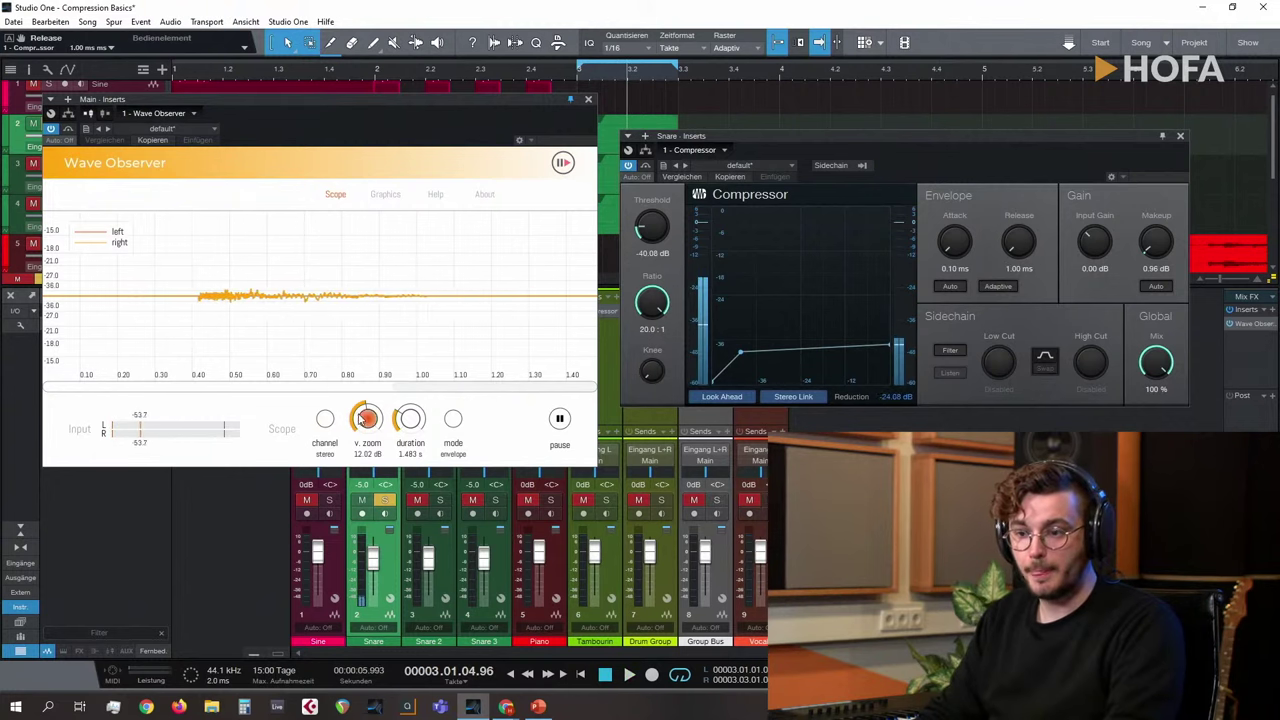
pyautogui.moveTo(362, 420); pyautogui.dragTo(370, 358)
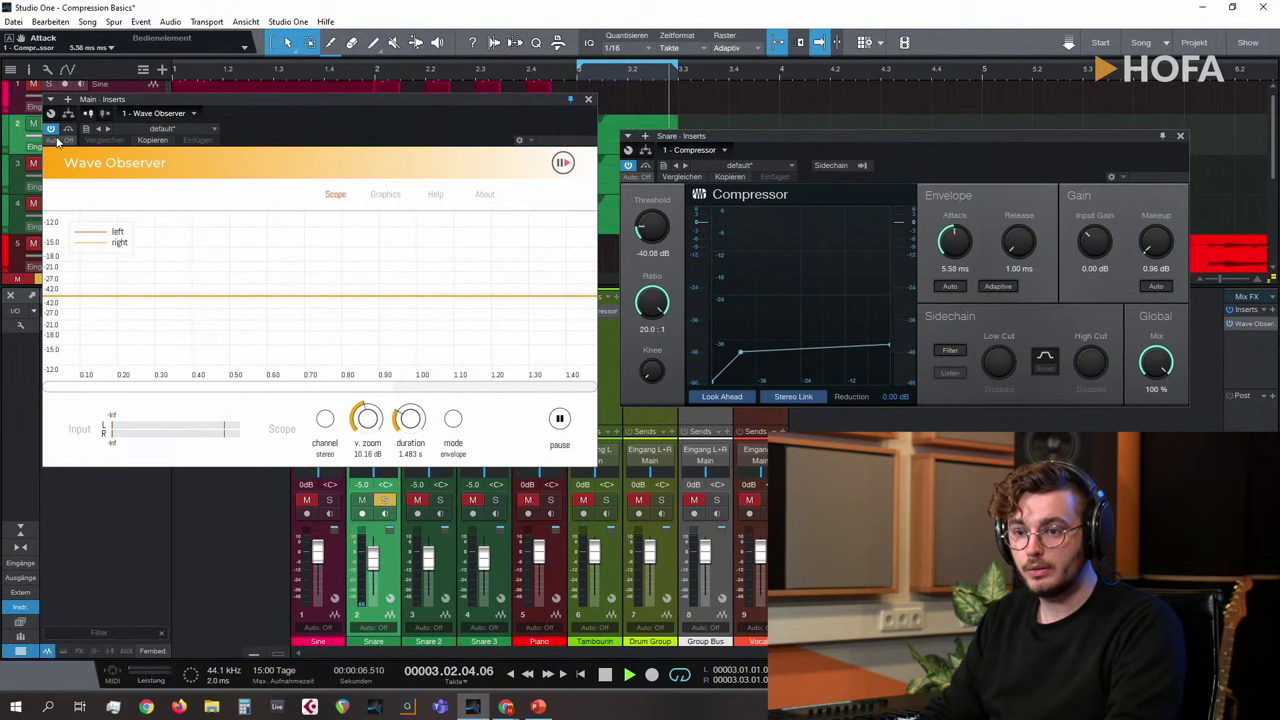
pyautogui.moveTo(1018, 240); pyautogui.dragTo(1020, 174)
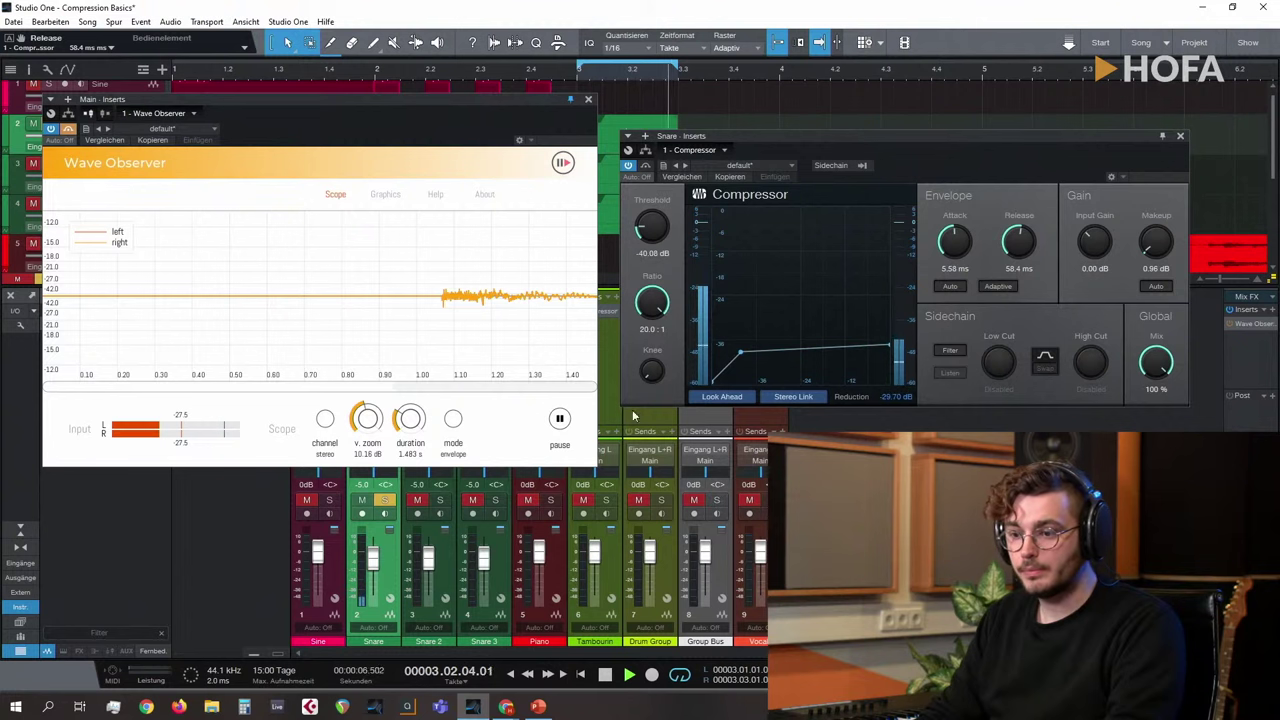
# Step: Freeze the compressed snare hit in Wave Observer, stop playback, and set the vertical zoom to 23.57 dB and duration to 1.041 s
pyautogui.click(560, 419)
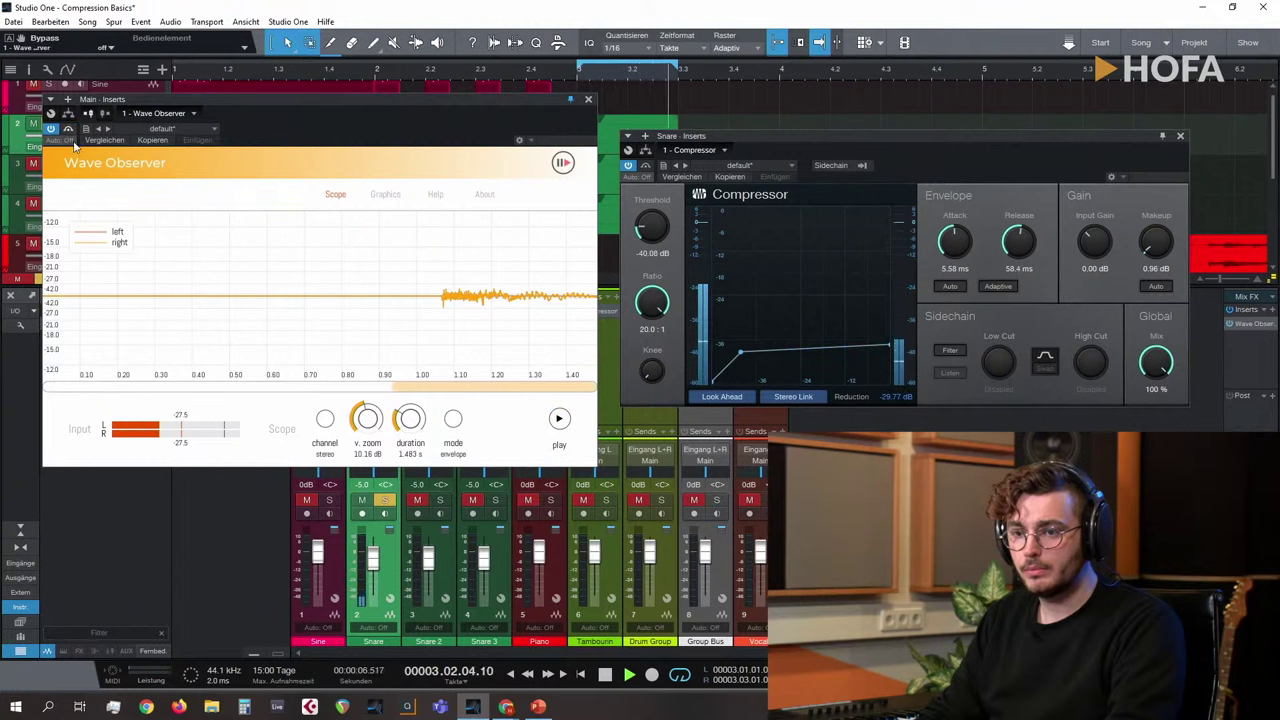
pyautogui.click(559, 419)
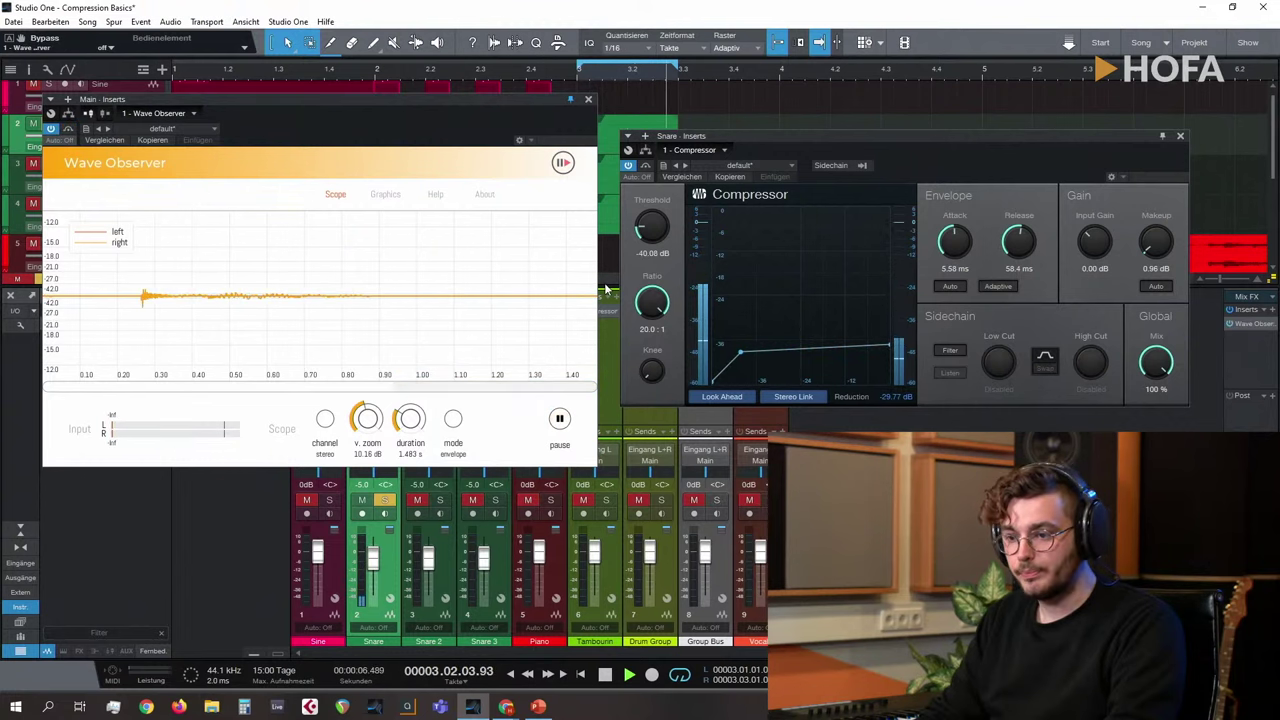
pyautogui.click(559, 419)
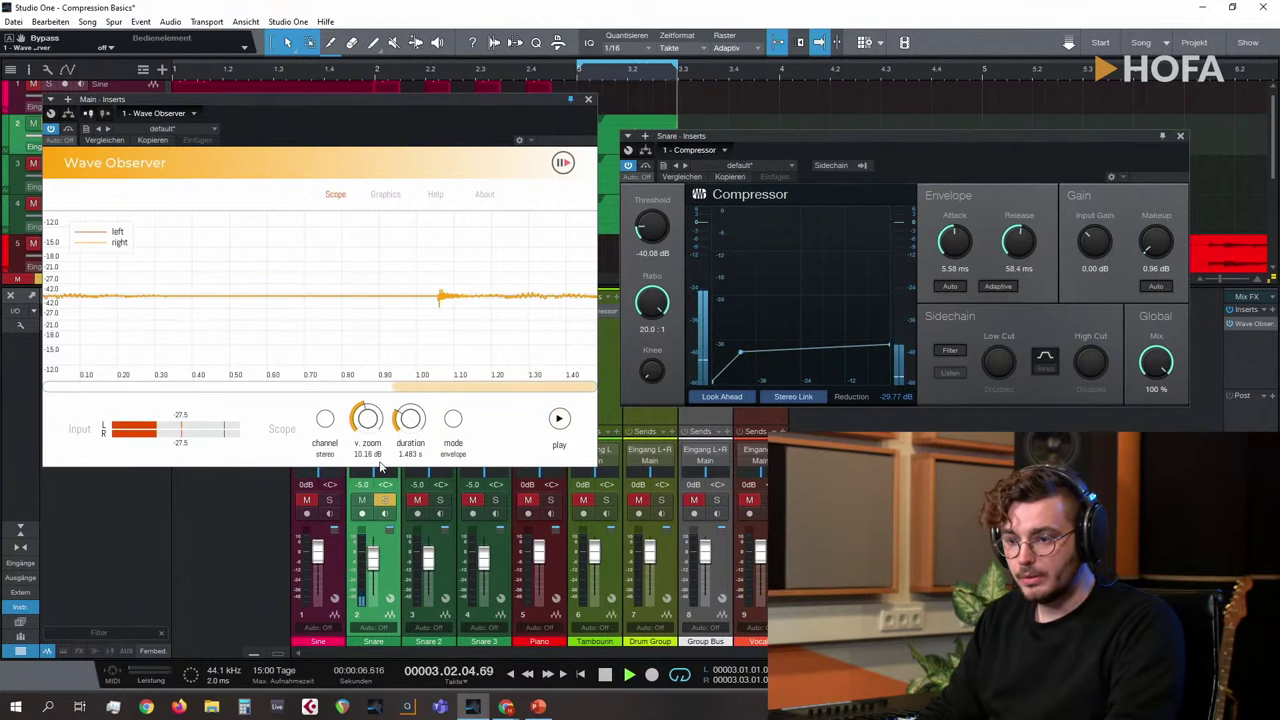
pyautogui.press('space')
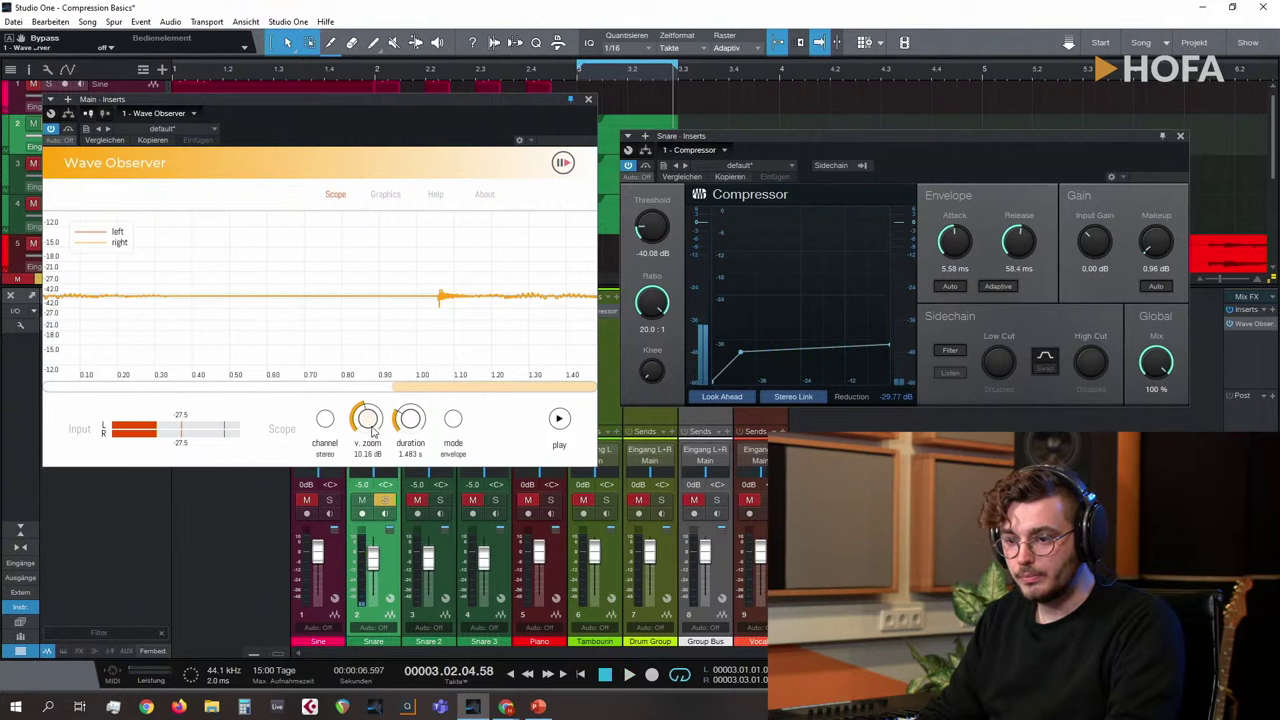
pyautogui.moveTo(403, 428); pyautogui.dragTo(381, 375)
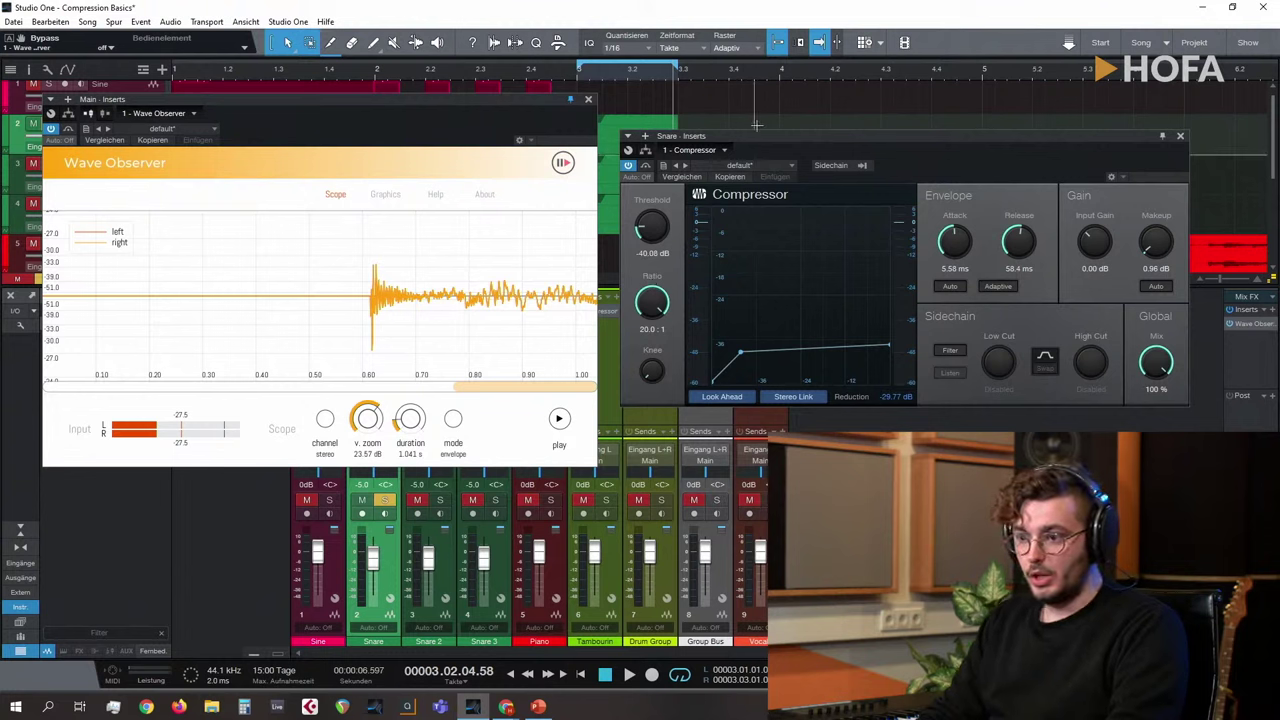
# Step: Bypass the Snare compressor, capture the uncompressed hit in Wave Observer, and set the vertical zoom to 2.47 dB
pyautogui.moveTo(752, 137); pyautogui.dragTo(804, 122)
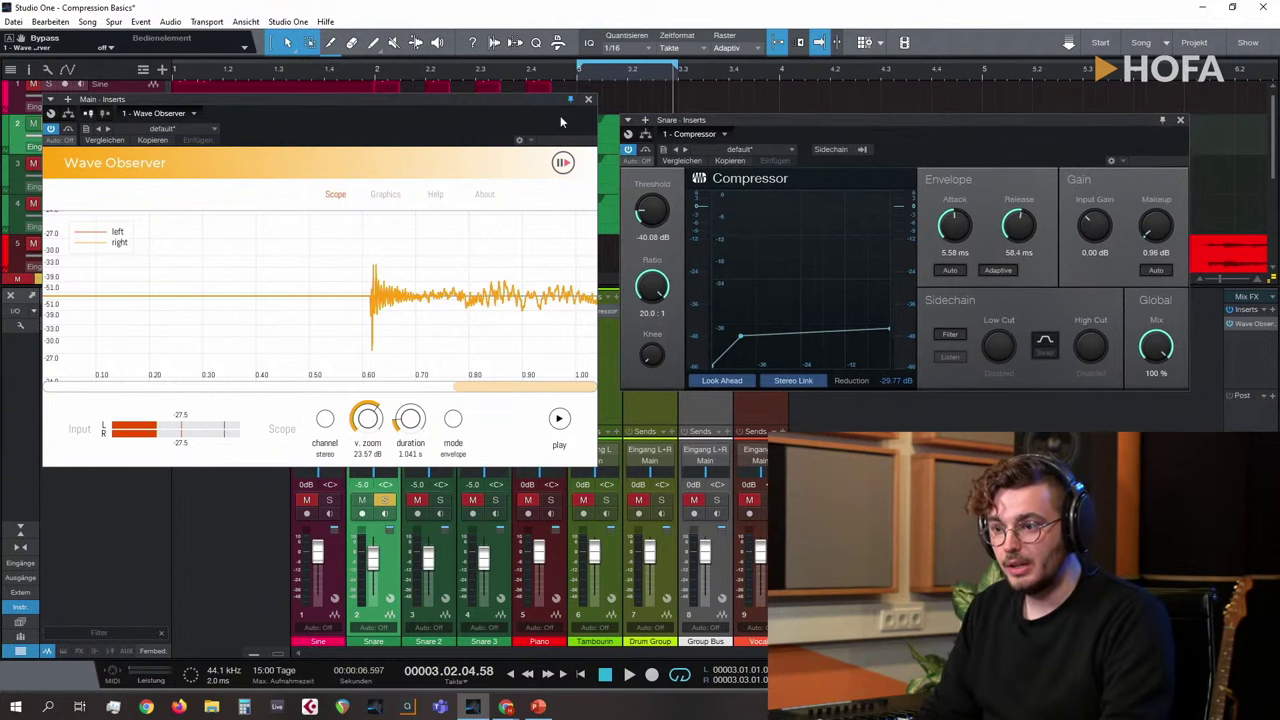
pyautogui.click(646, 150)
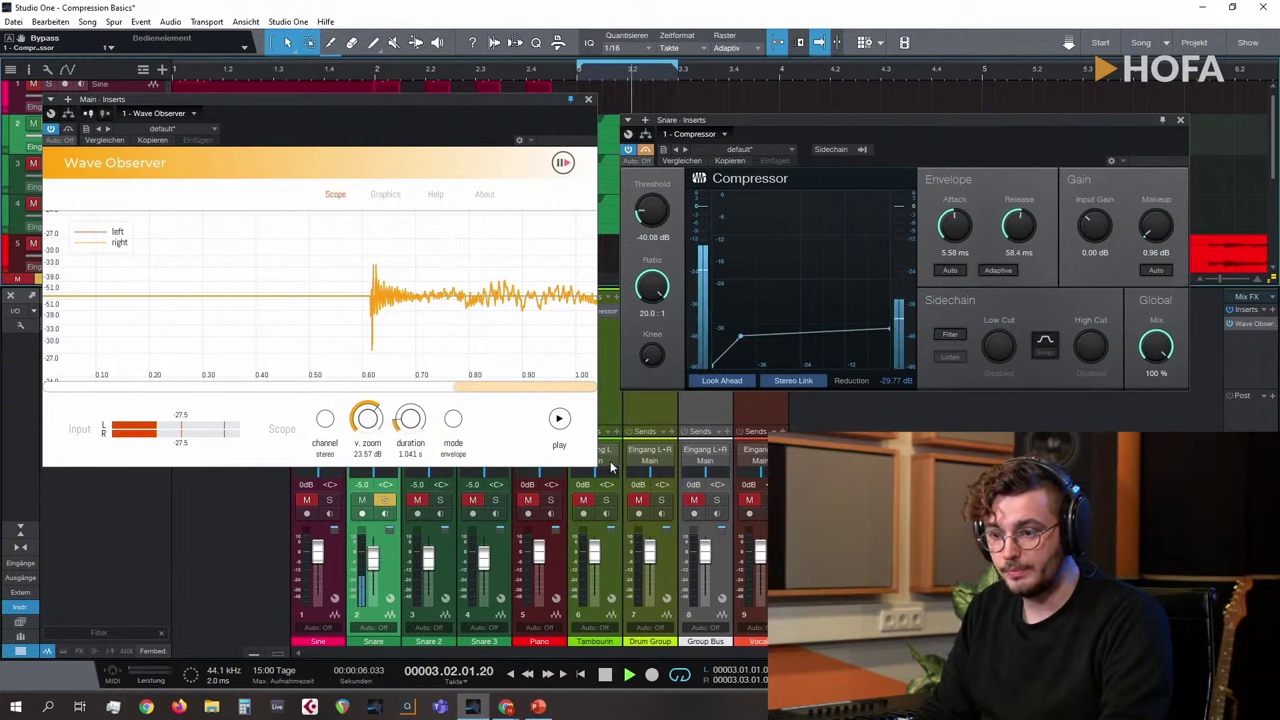
pyautogui.click(559, 420)
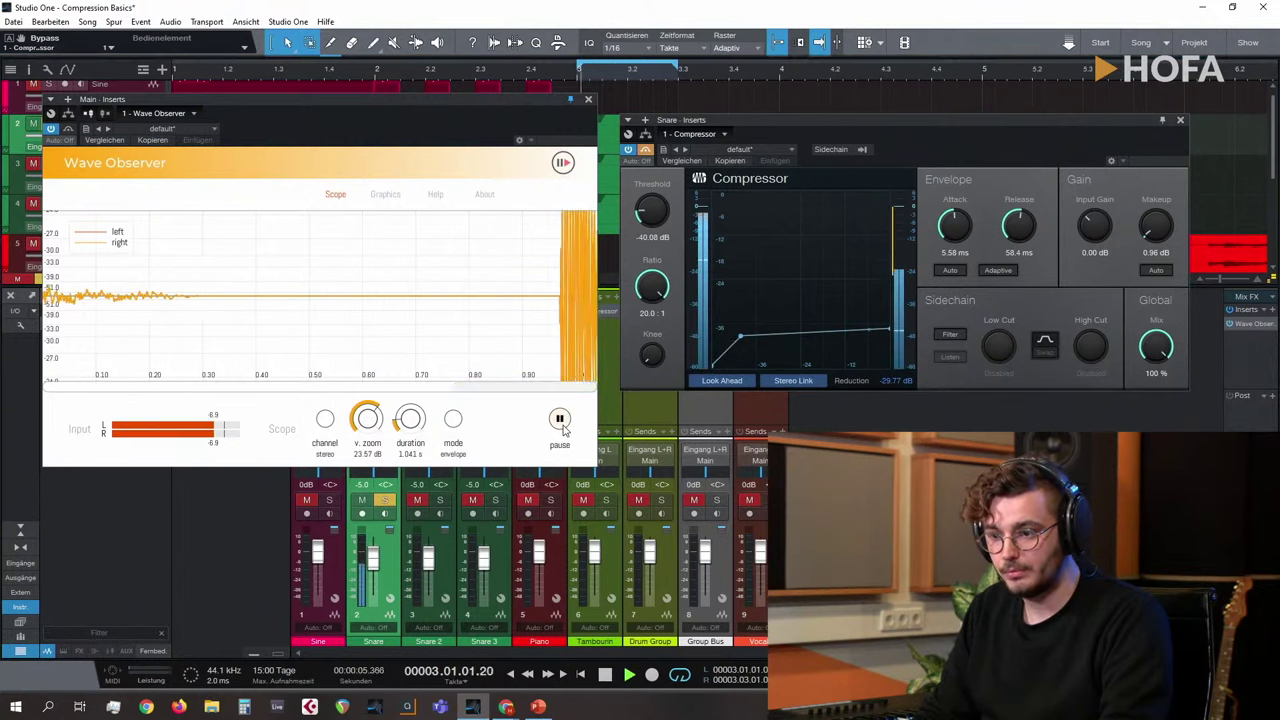
pyautogui.click(560, 420)
pyautogui.moveTo(350, 425); pyautogui.dragTo(368, 490)
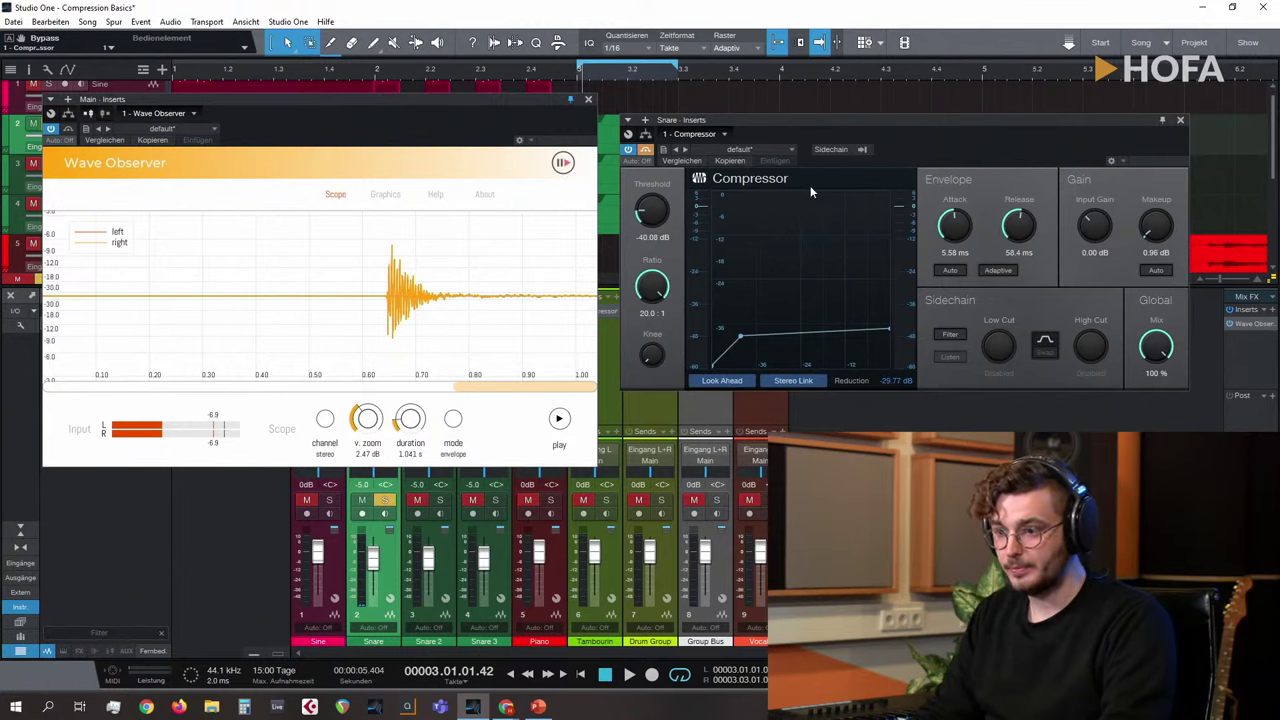
# Step: Set the Snare compressor's threshold to -16.08 dB, ratio to 1.9:1, attack to 0.10 ms and release to 1.00 ms
pyautogui.moveTo(722, 128); pyautogui.dragTo(754, 120)
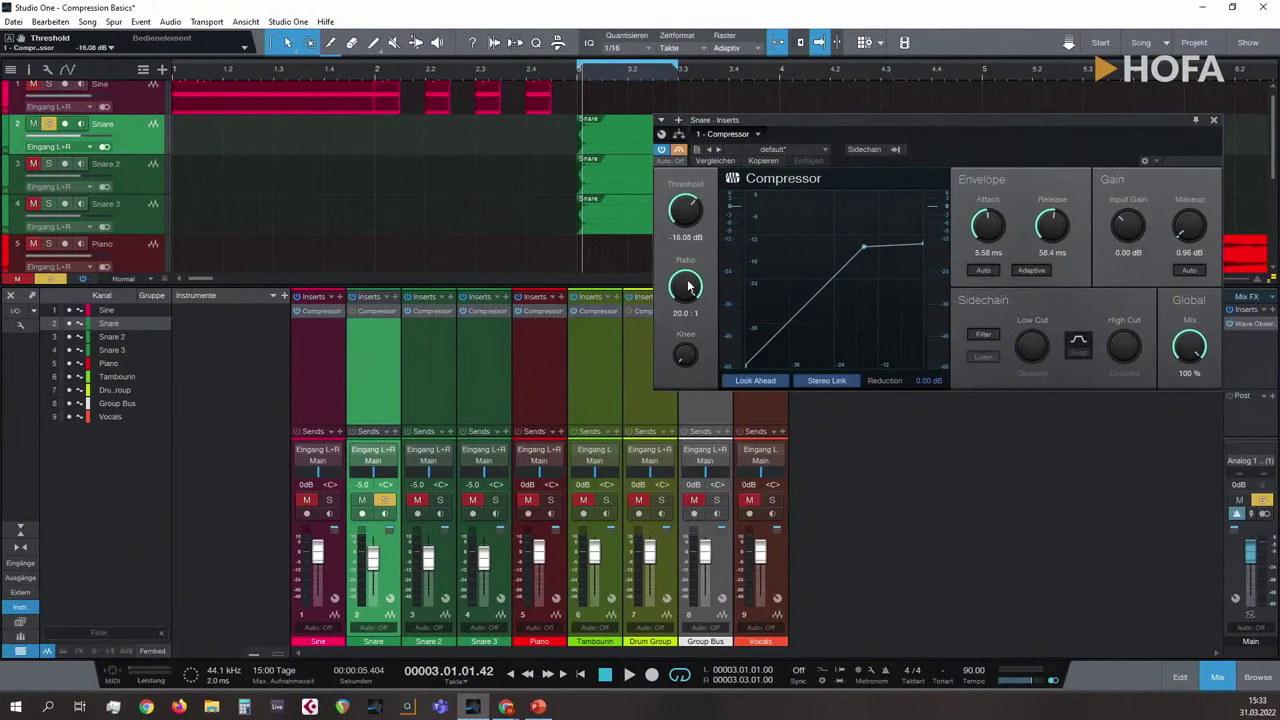
pyautogui.moveTo(688, 287); pyautogui.dragTo(858, 276)
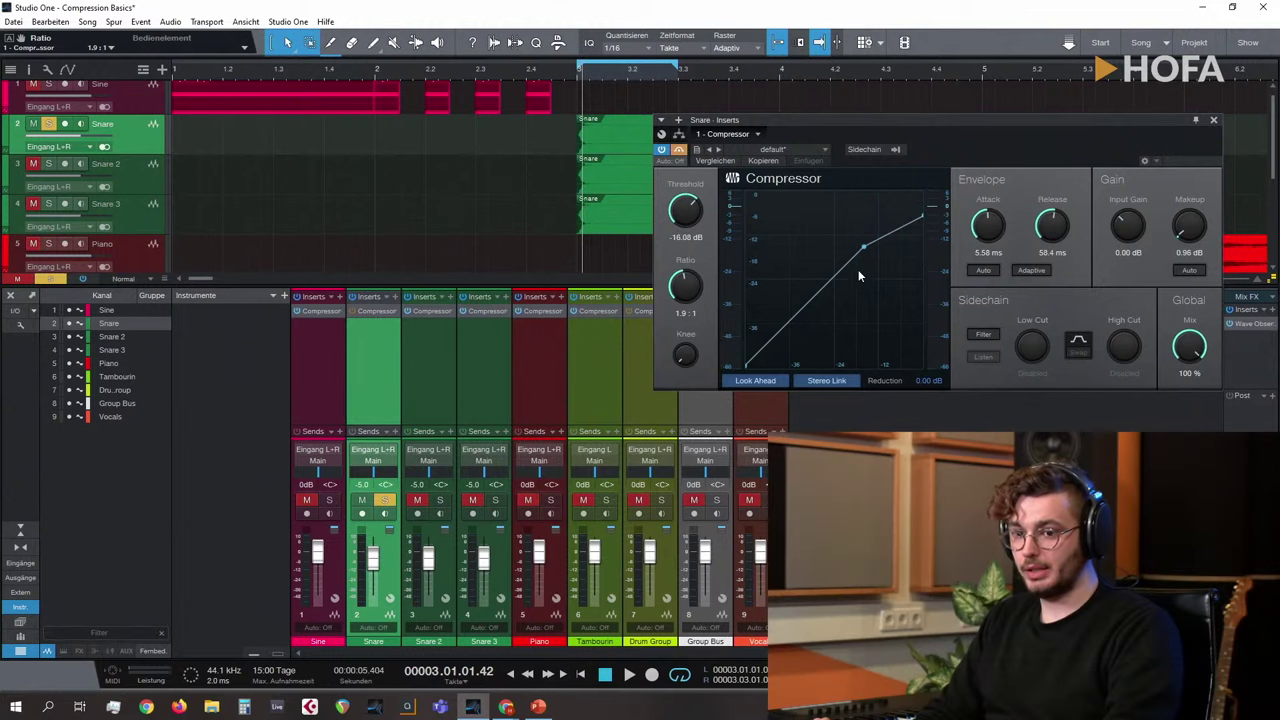
pyautogui.moveTo(975, 221); pyautogui.dragTo(1062, 256)
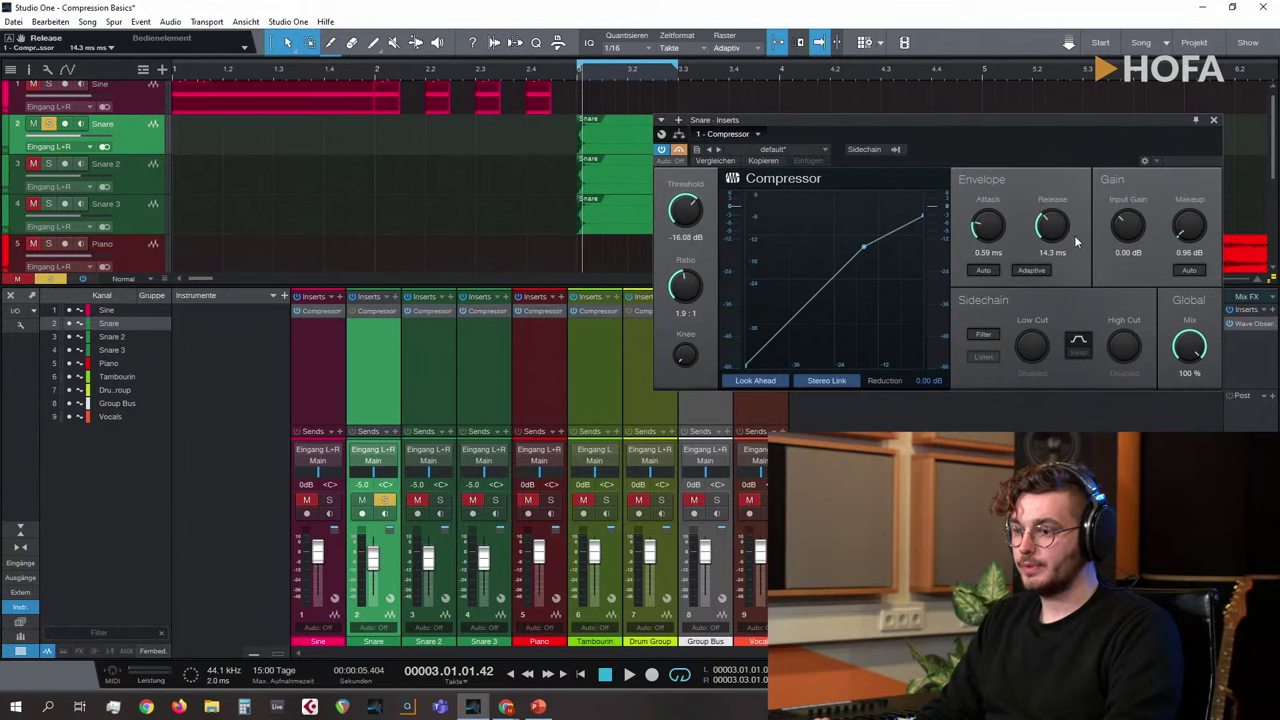
pyautogui.moveTo(932, 121); pyautogui.dragTo(899, 127)
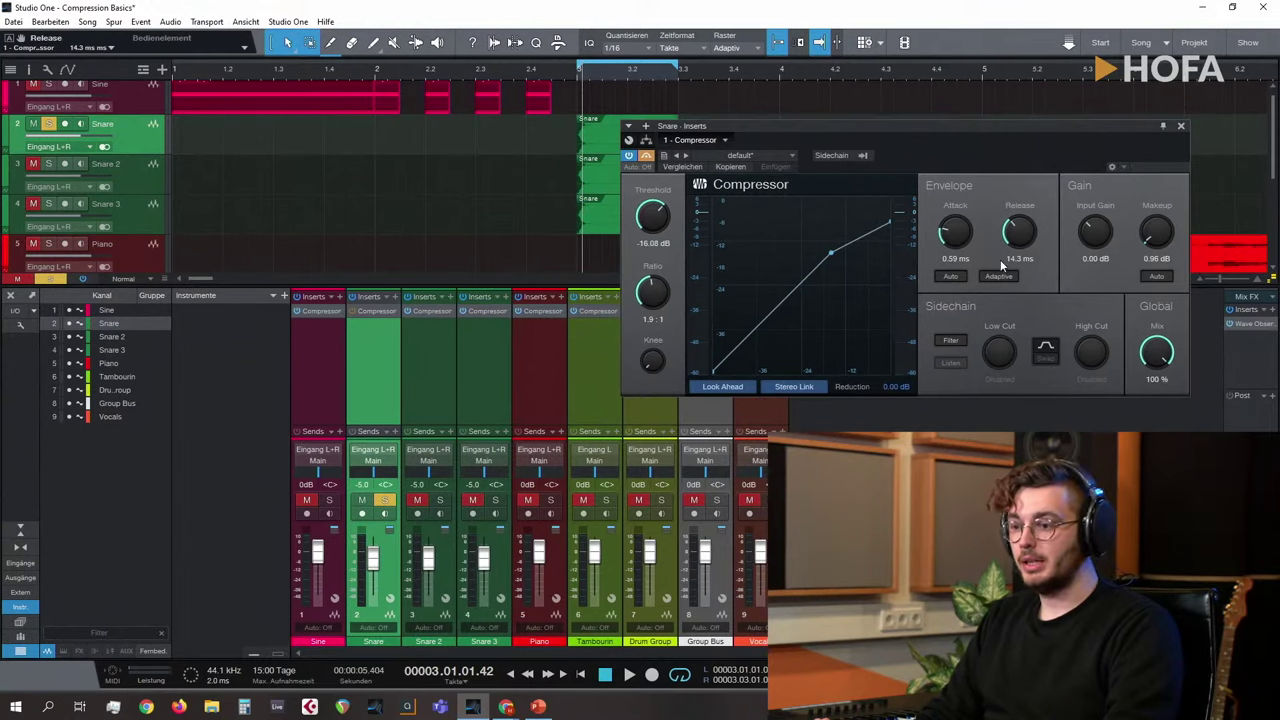
pyautogui.moveTo(950, 236); pyautogui.dragTo(952, 243)
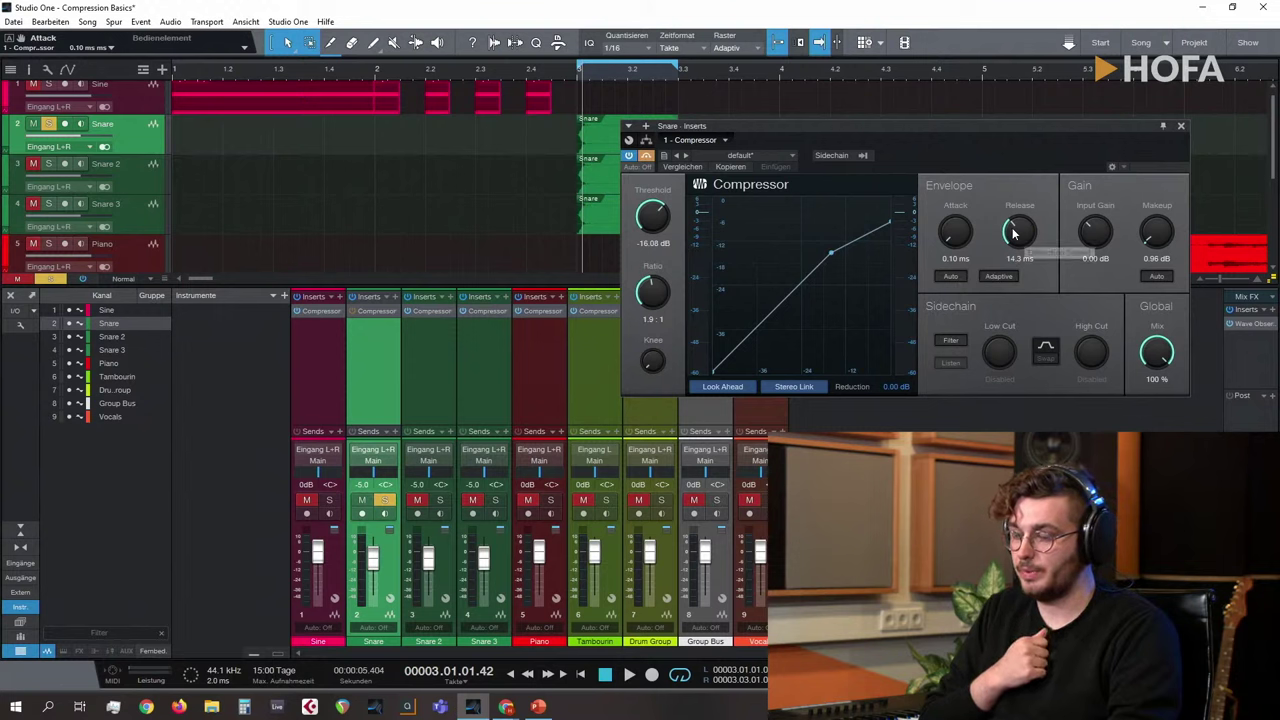
pyautogui.moveTo(1013, 233); pyautogui.dragTo(1010, 274)
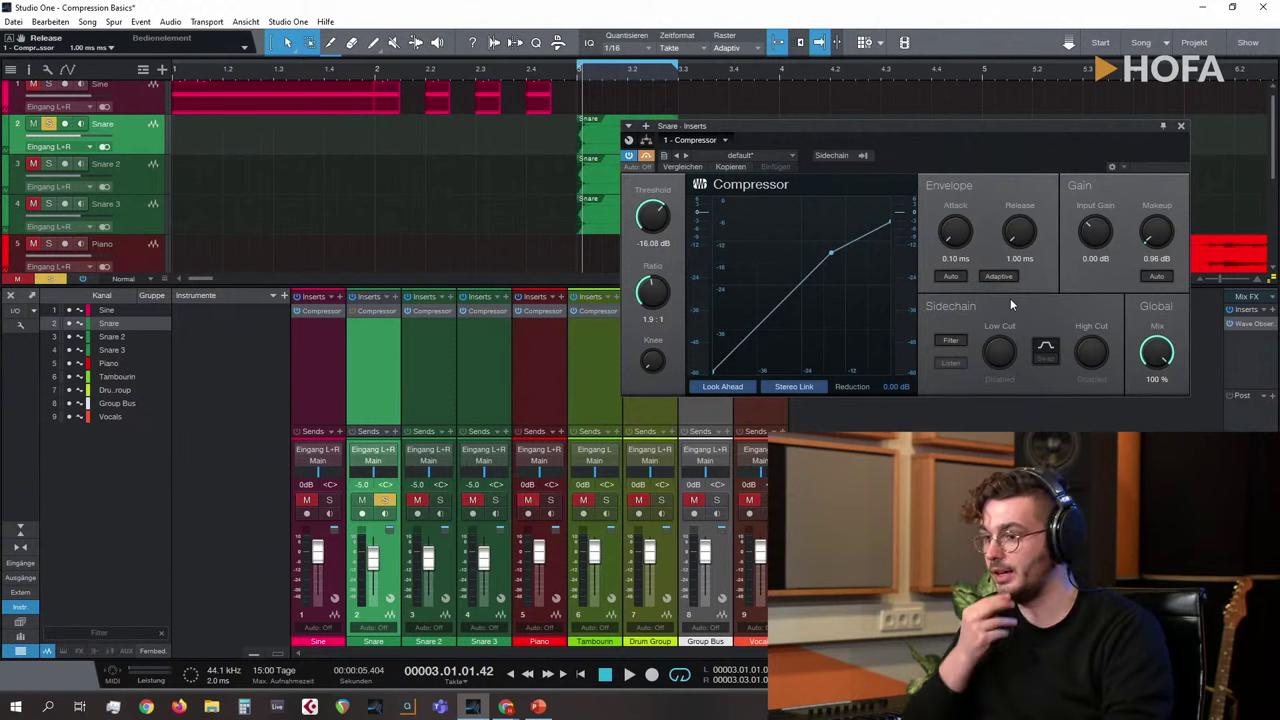
pyautogui.click(1246, 327)
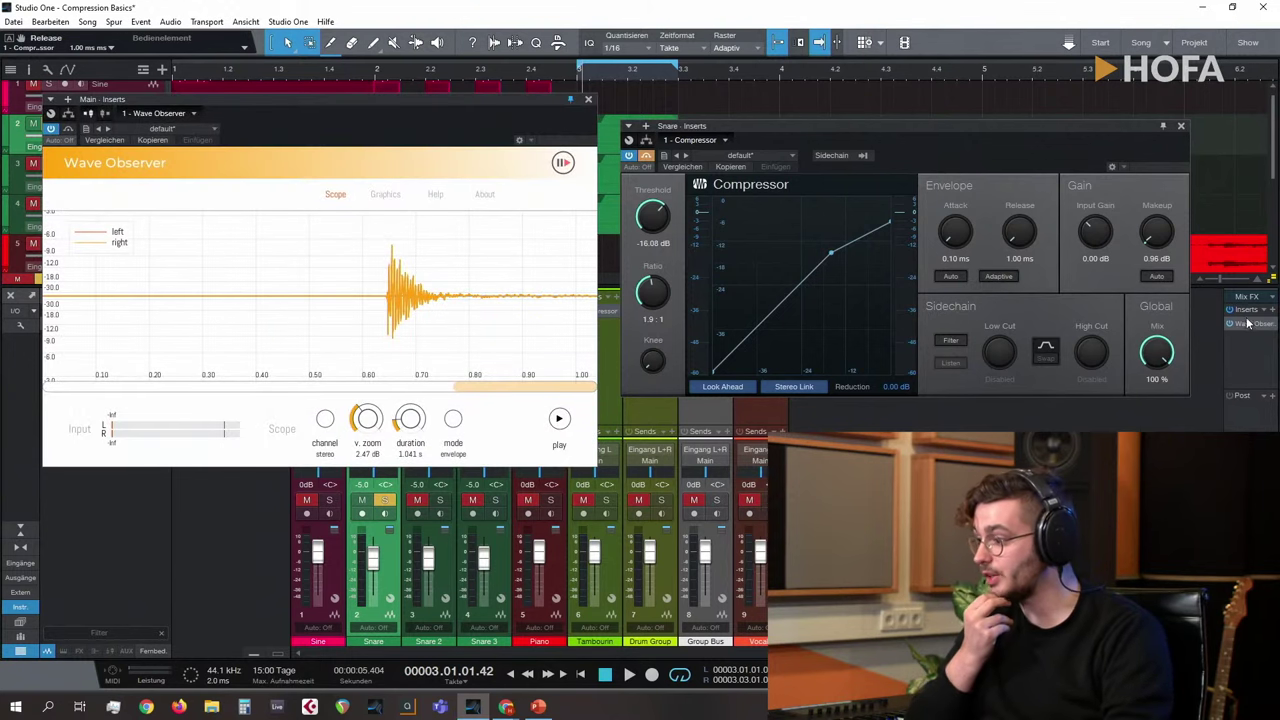
pyautogui.click(589, 99)
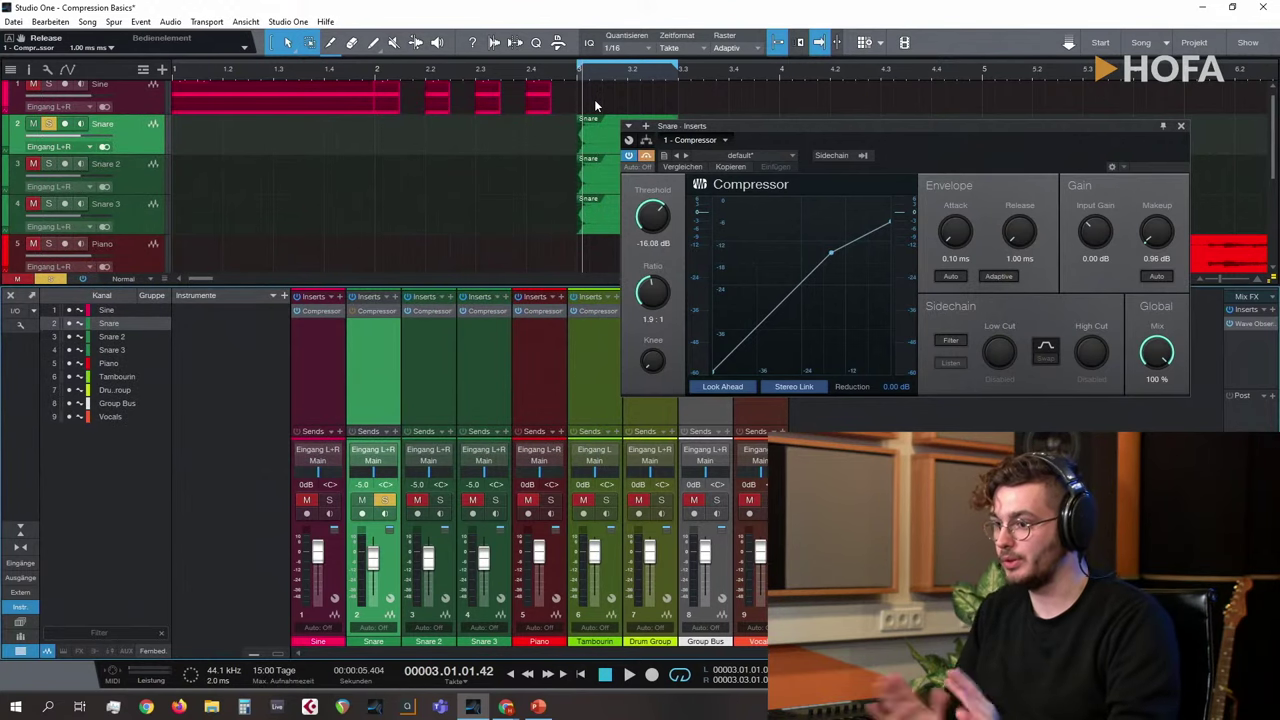
pyautogui.click(1248, 325)
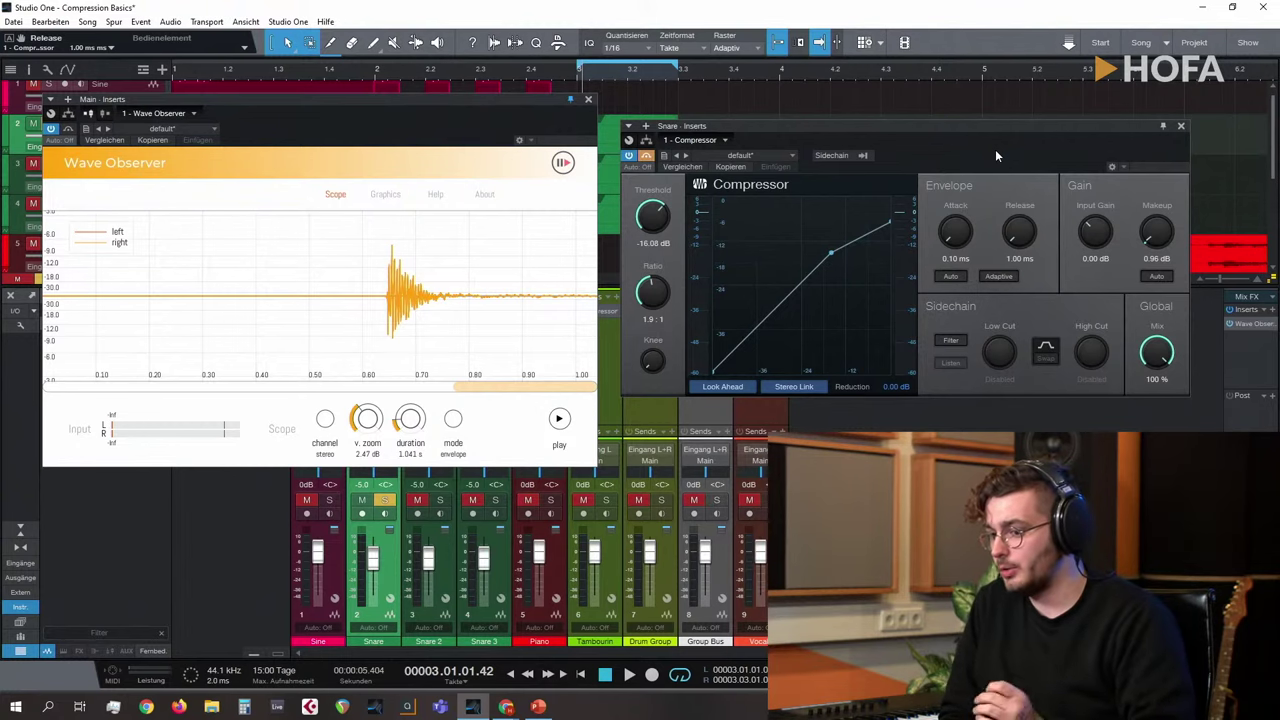
pyautogui.click(588, 100)
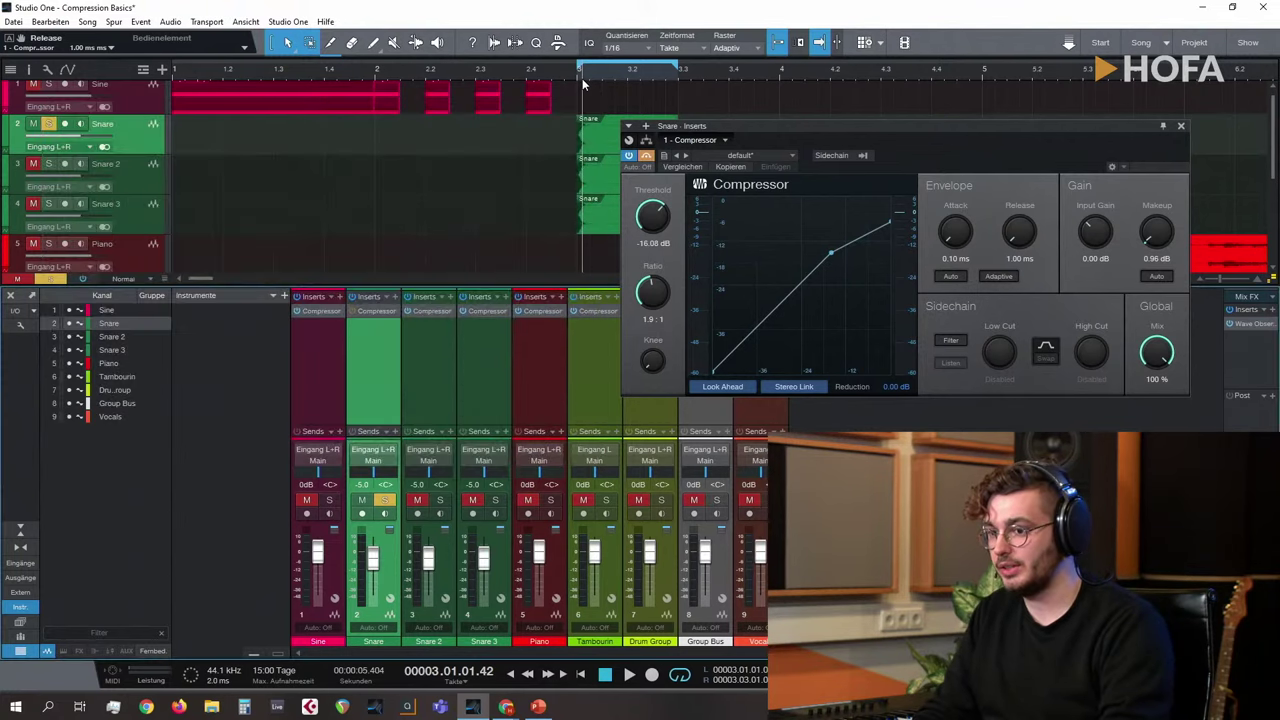
# Step: Set the loop range from 2.3 to bar 3 over the short sine bursts and place the playhead at 2.3
pyautogui.scroll(6, 580, 100)
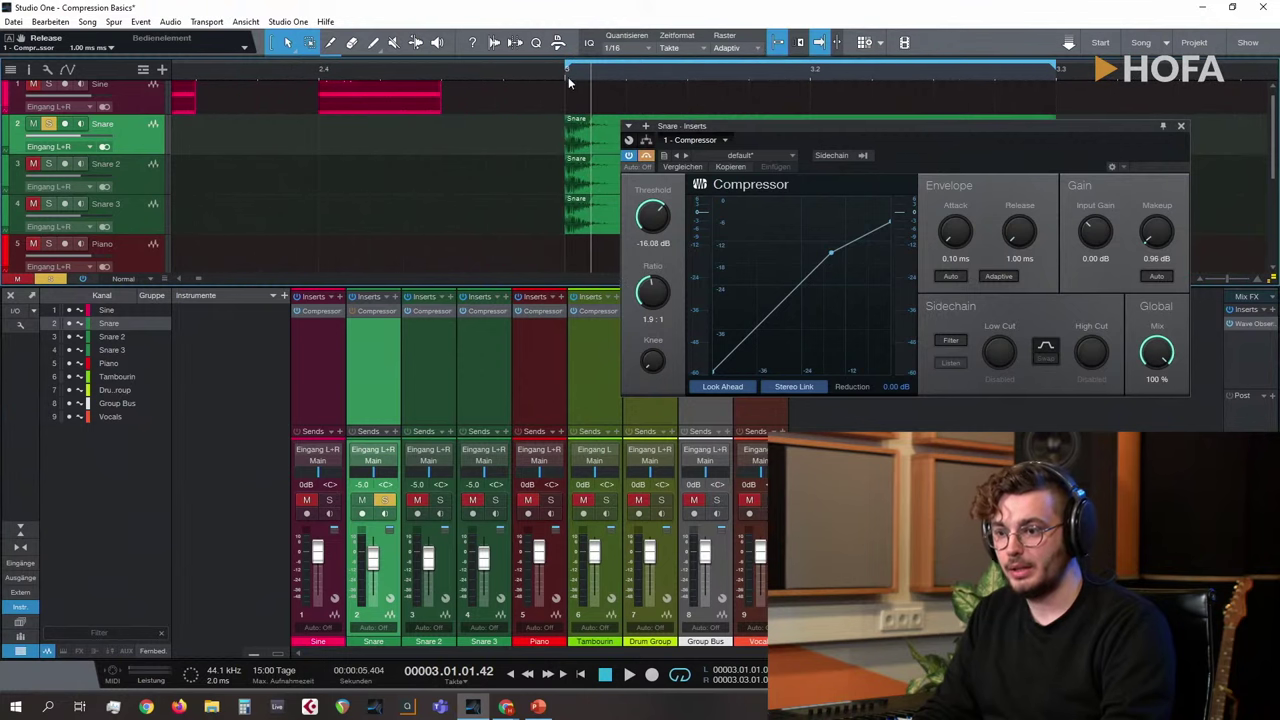
pyautogui.scroll(3, 565, 77)
pyautogui.click(550, 77)
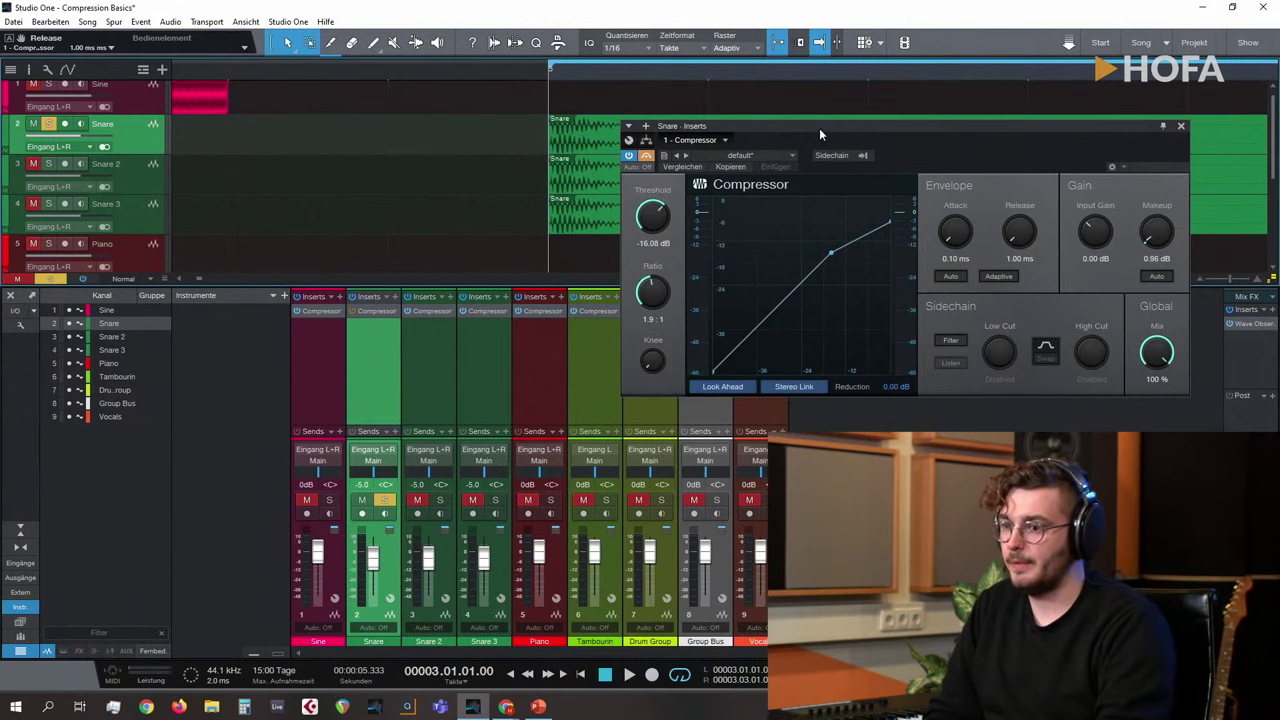
pyautogui.moveTo(820, 132)
pyautogui.mouseDown()
pyautogui.moveTo(838, 117)
pyautogui.moveTo(840, 130)
pyautogui.mouseUp()
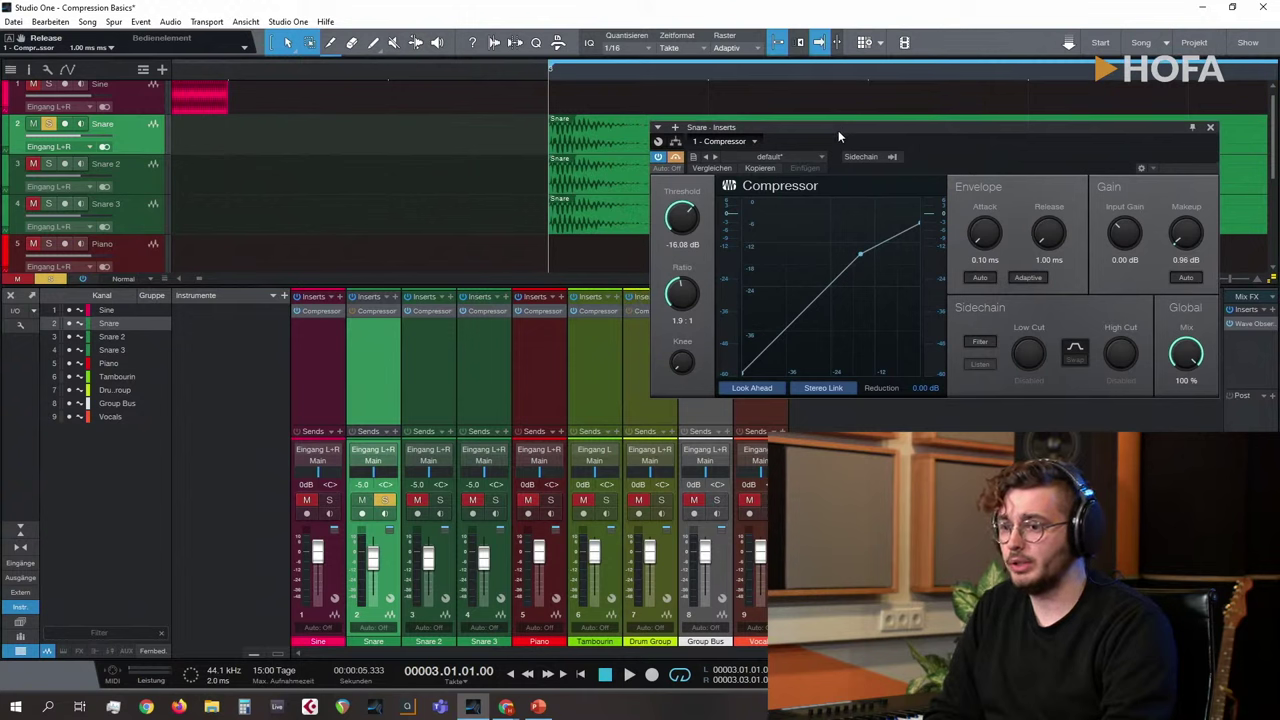
pyautogui.press('w')
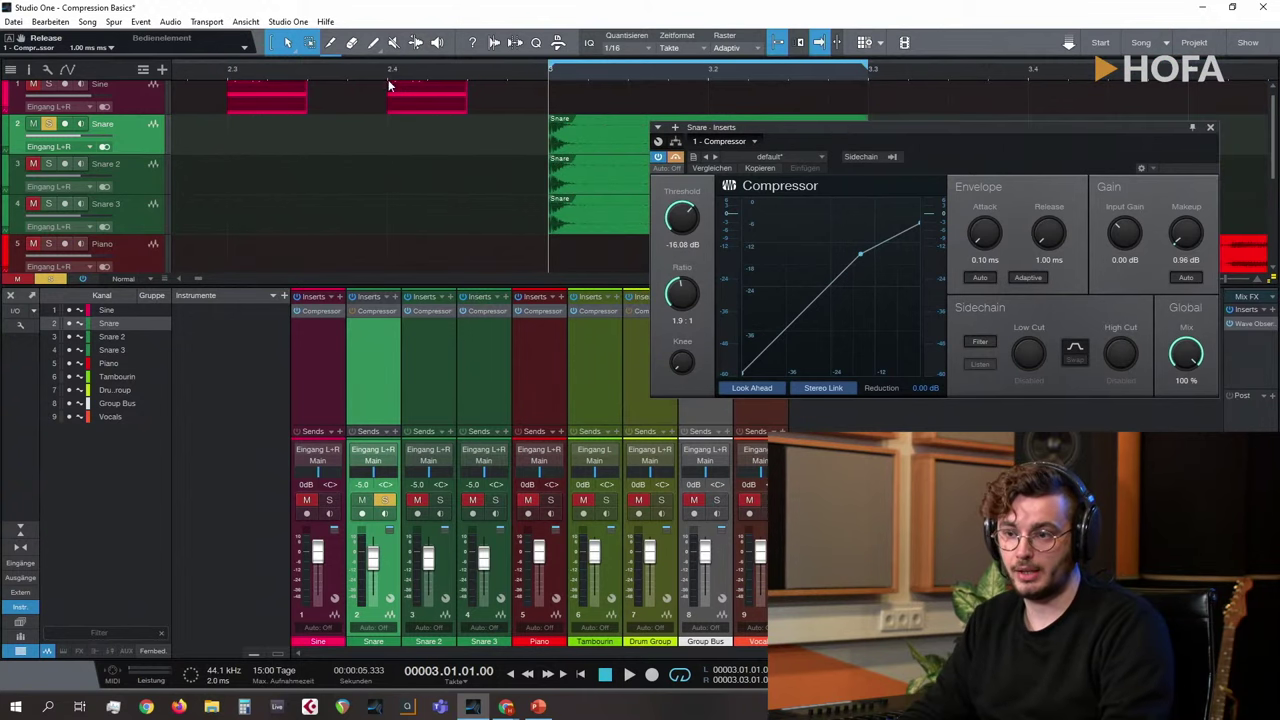
pyautogui.press('e')
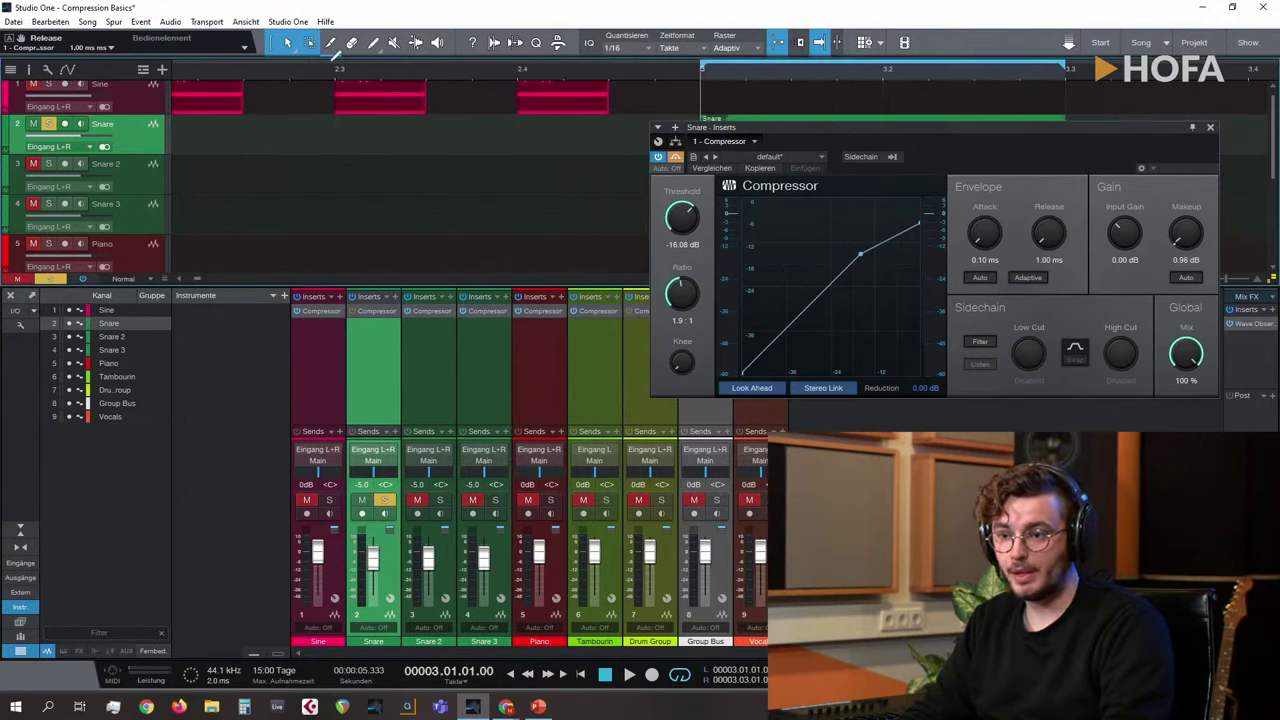
pyautogui.moveTo(337, 57); pyautogui.dragTo(700, 60)
pyautogui.click(340, 72)
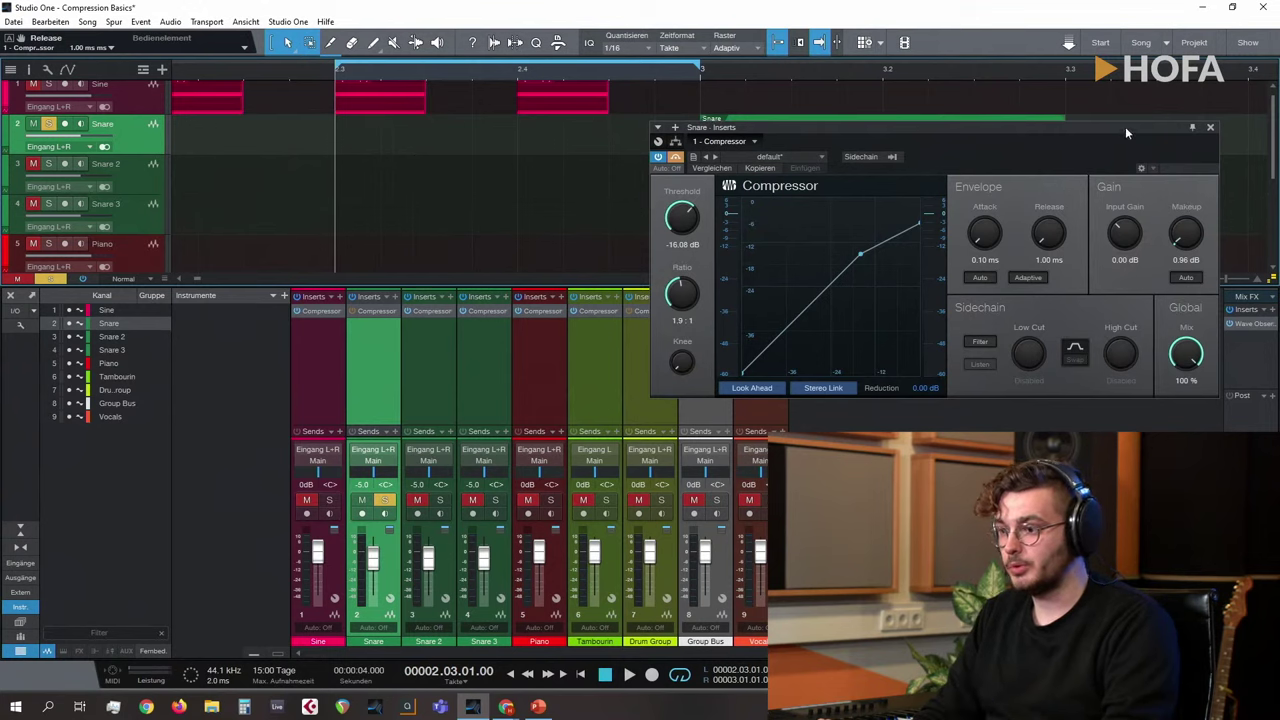
# Step: Replace the Snare compressor window with the Sine track's compressor, solo the Sine track, and briefly play the loop
pyautogui.click(1210, 127)
pyautogui.click(316, 311)
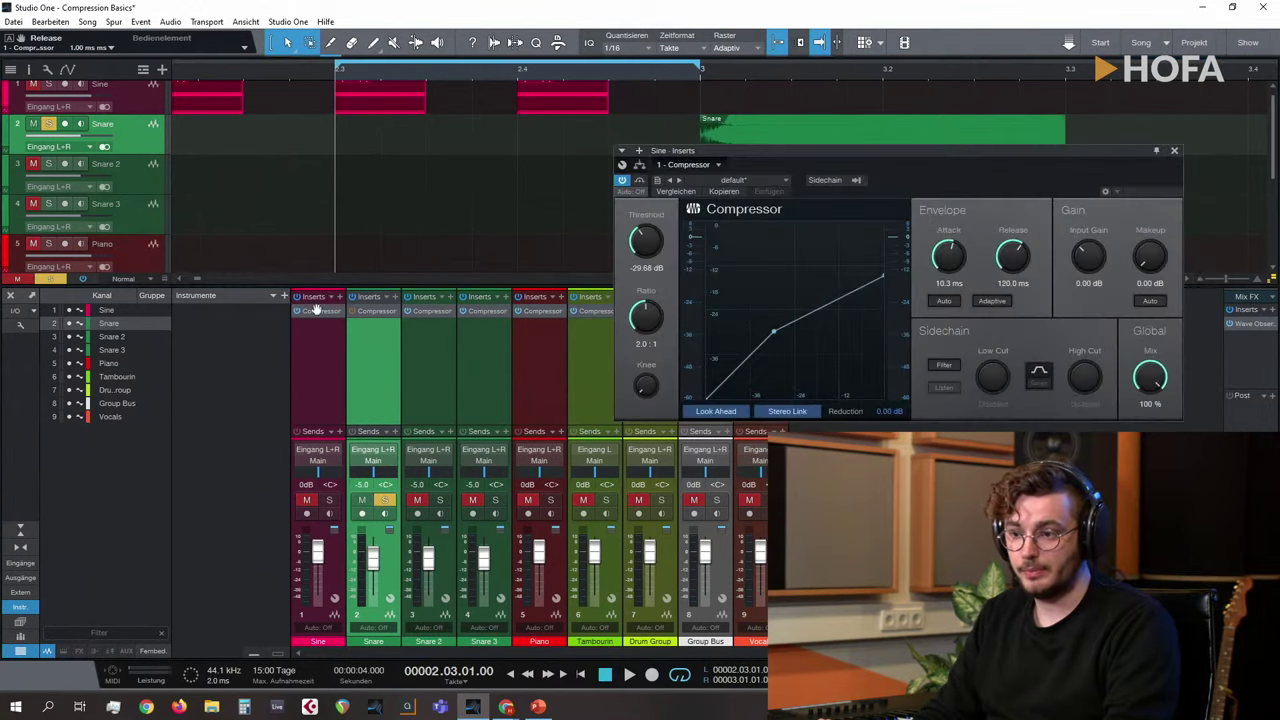
pyautogui.press('space')
pyautogui.press('space')
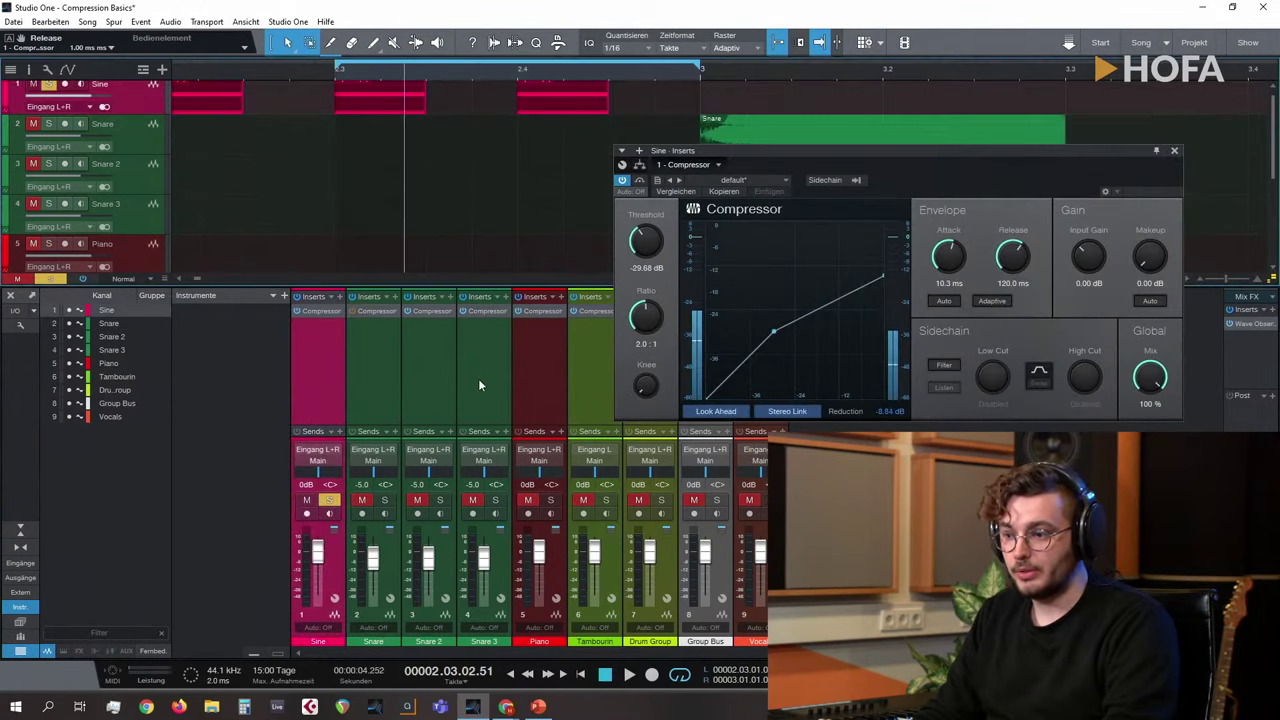
# Step: Set the Sine compressor's attack to 0.10 ms and release to 33.0 ms, and reopen Wave Observer on the main bus
pyautogui.moveTo(948, 255); pyautogui.dragTo(948, 330)
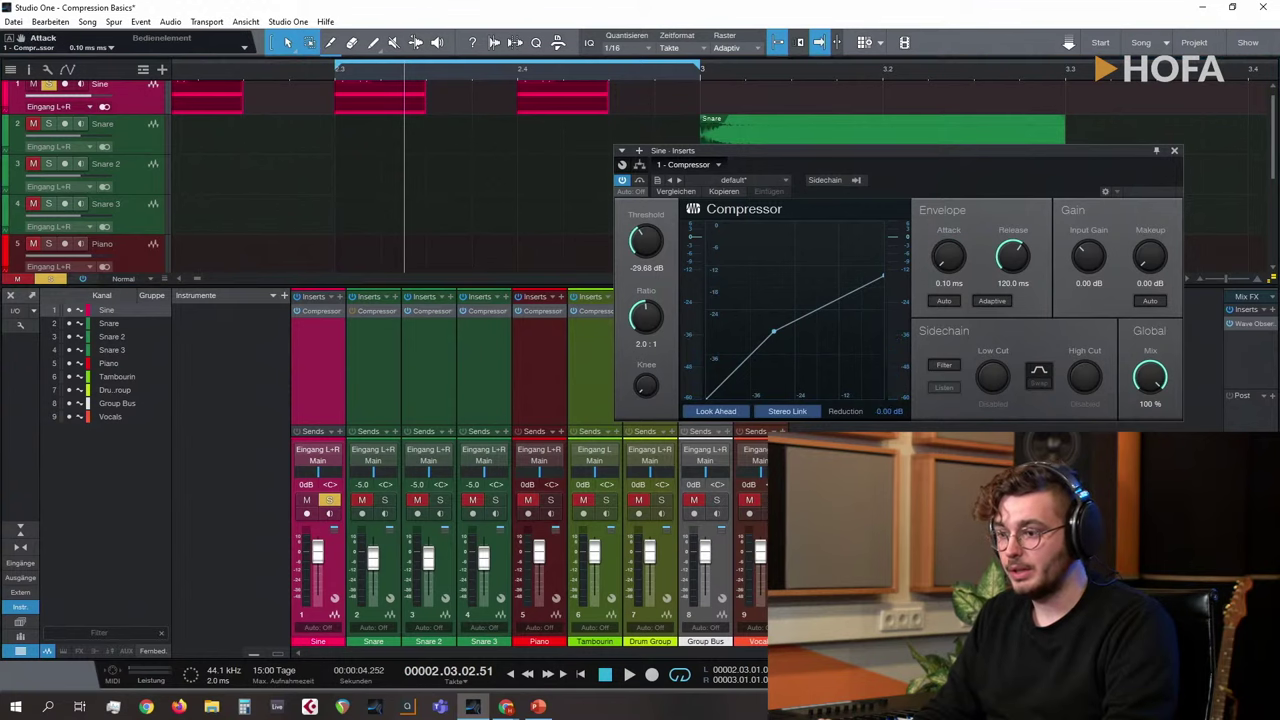
pyautogui.click(1260, 324)
pyautogui.moveTo(1013, 257); pyautogui.dragTo(1018, 268)
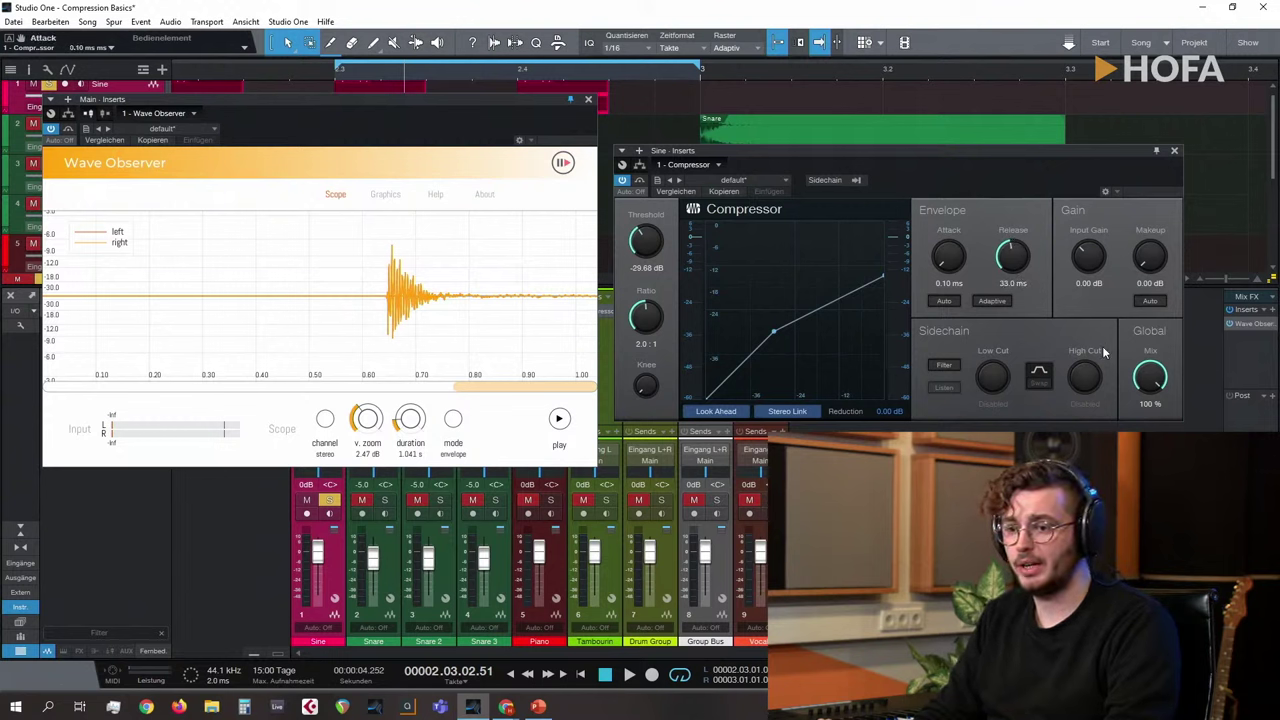
# Step: Return the playhead to 2.3, move Wave Observer clear of the loop start, and play the sine loop
pyautogui.click(336, 72)
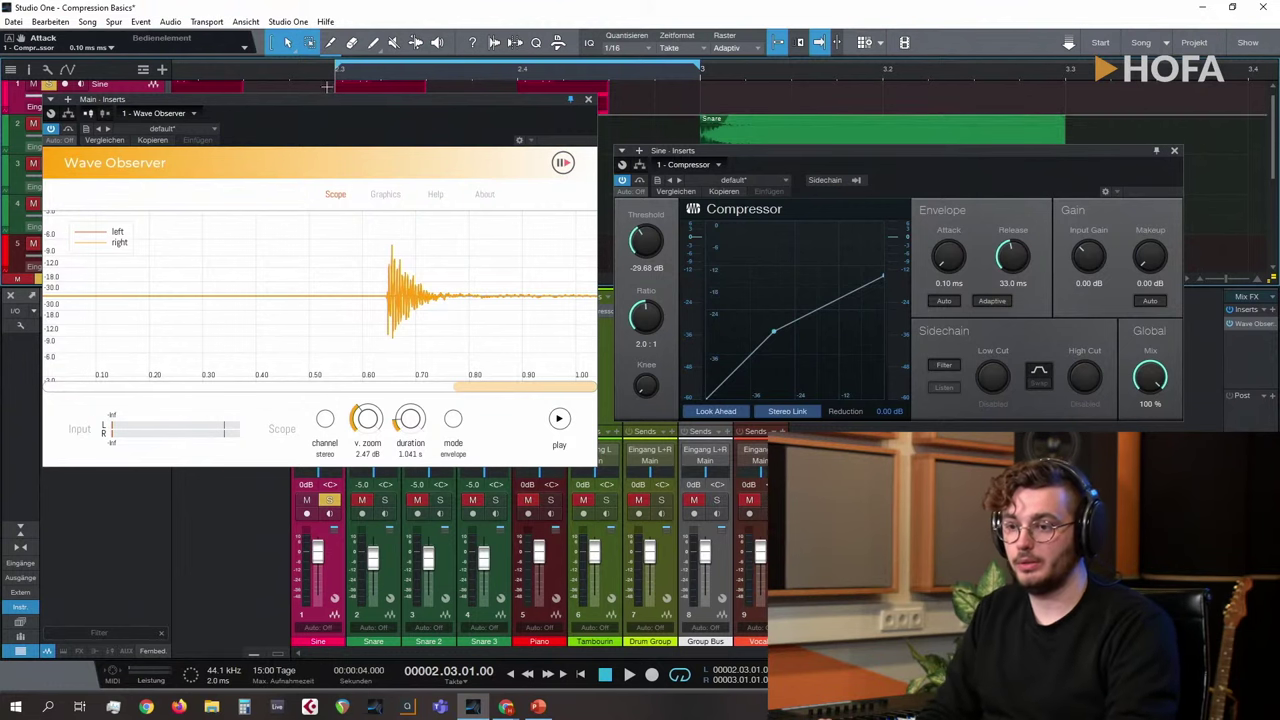
pyautogui.moveTo(380, 100); pyautogui.dragTo(387, 109)
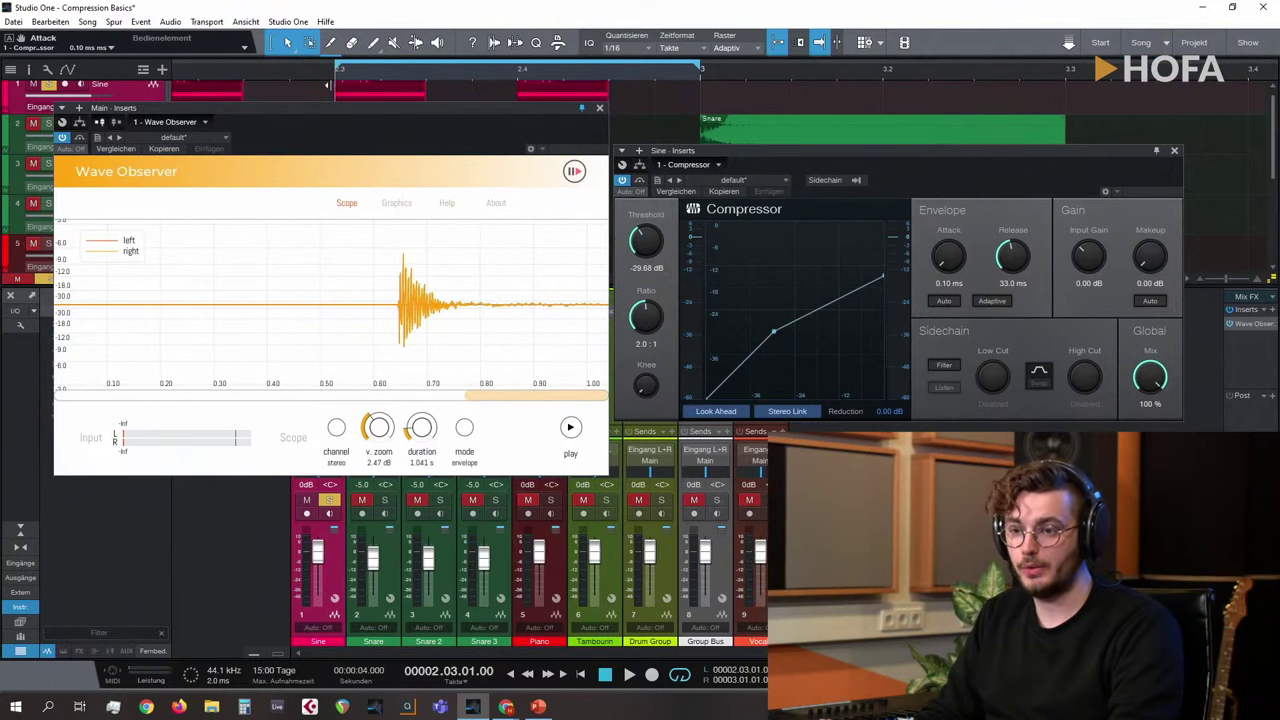
pyautogui.press('space')
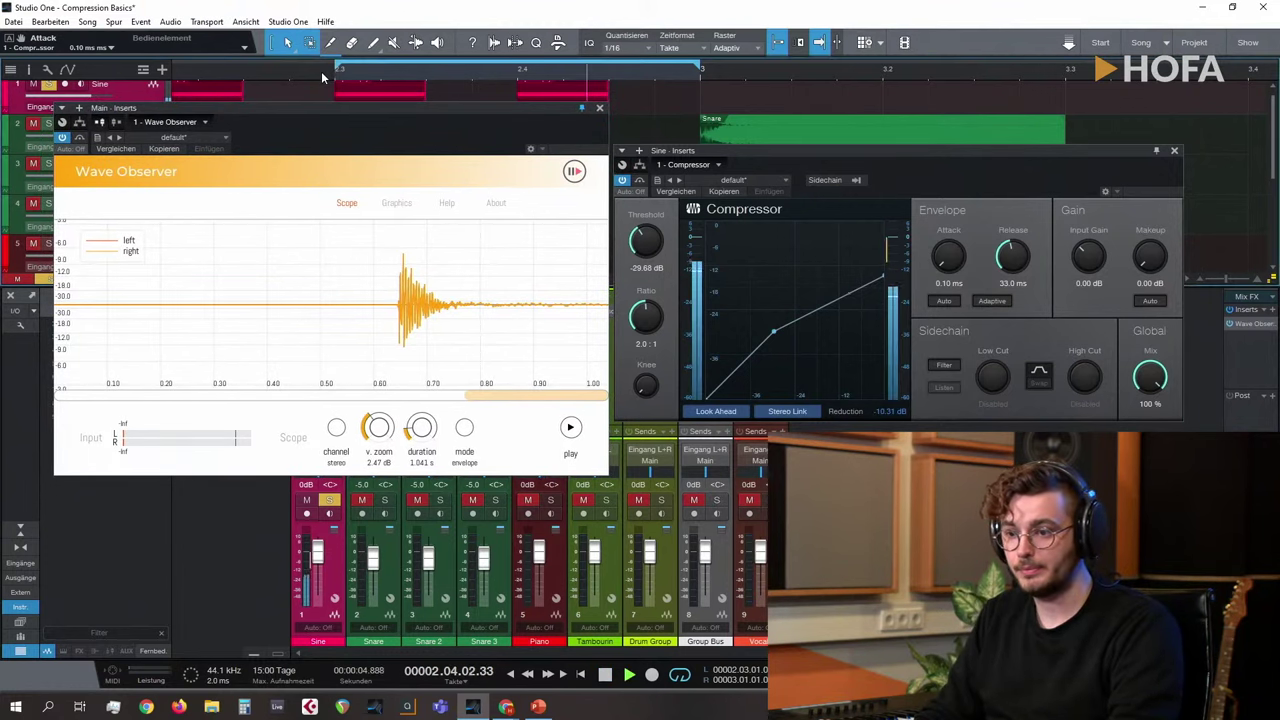
# Step: Resume Wave Observer's display, raise its vertical zoom to 9.70 dB, and set the Sine compressor's release to 19.4 ms
pyautogui.click(575, 429)
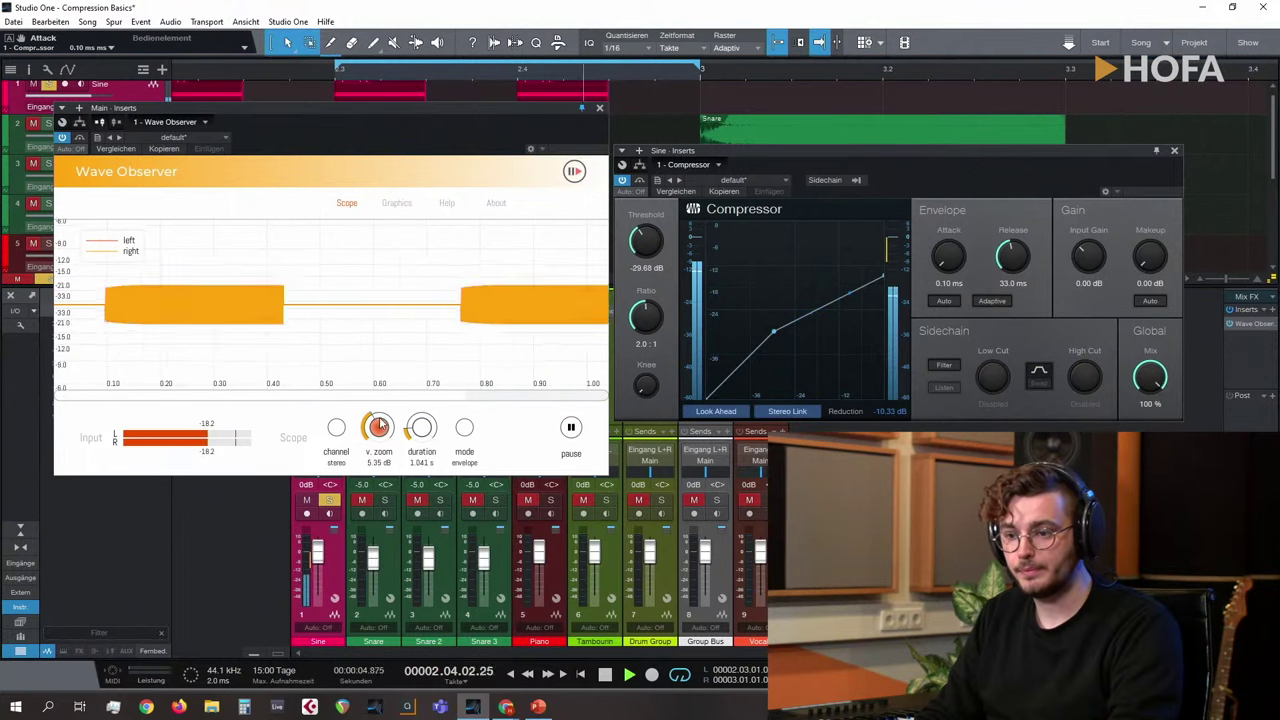
pyautogui.moveTo(379, 428); pyautogui.dragTo(379, 413)
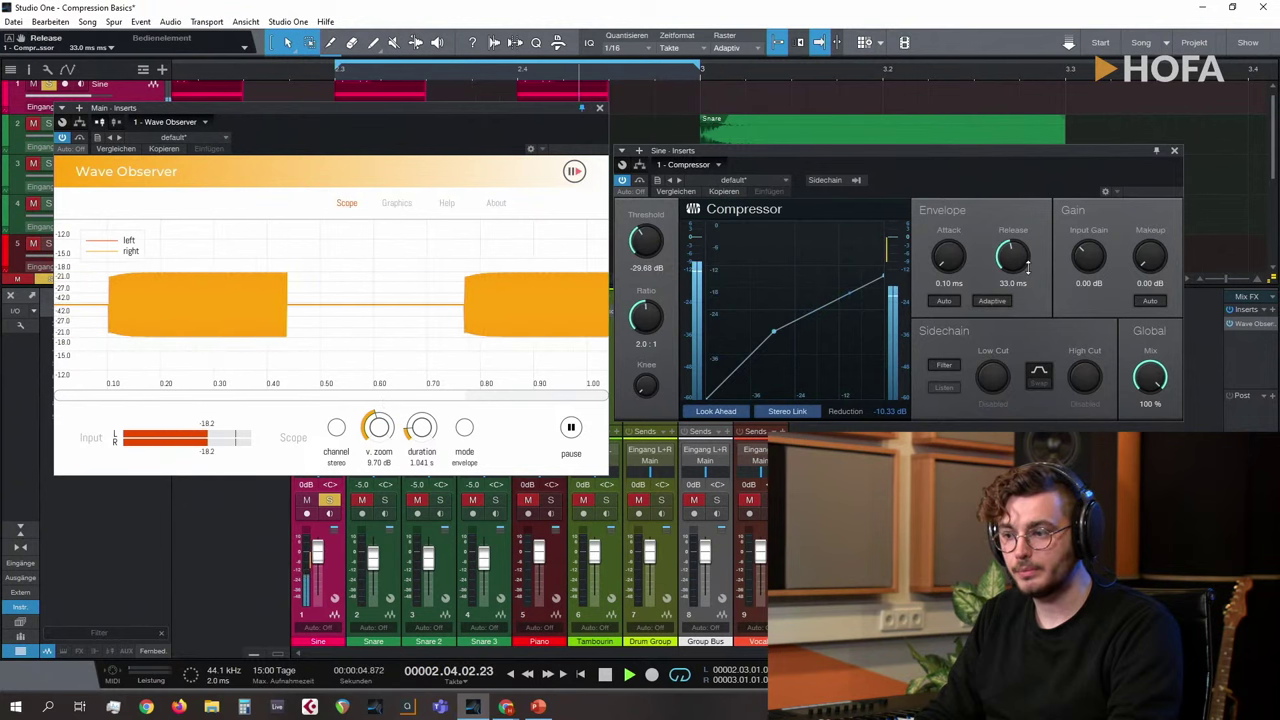
pyautogui.moveTo(1013, 260); pyautogui.dragTo(1018, 283)
# Step: Stop and restart the sine loop, and freeze the Wave Observer display on the compressed bursts
pyautogui.press('space')
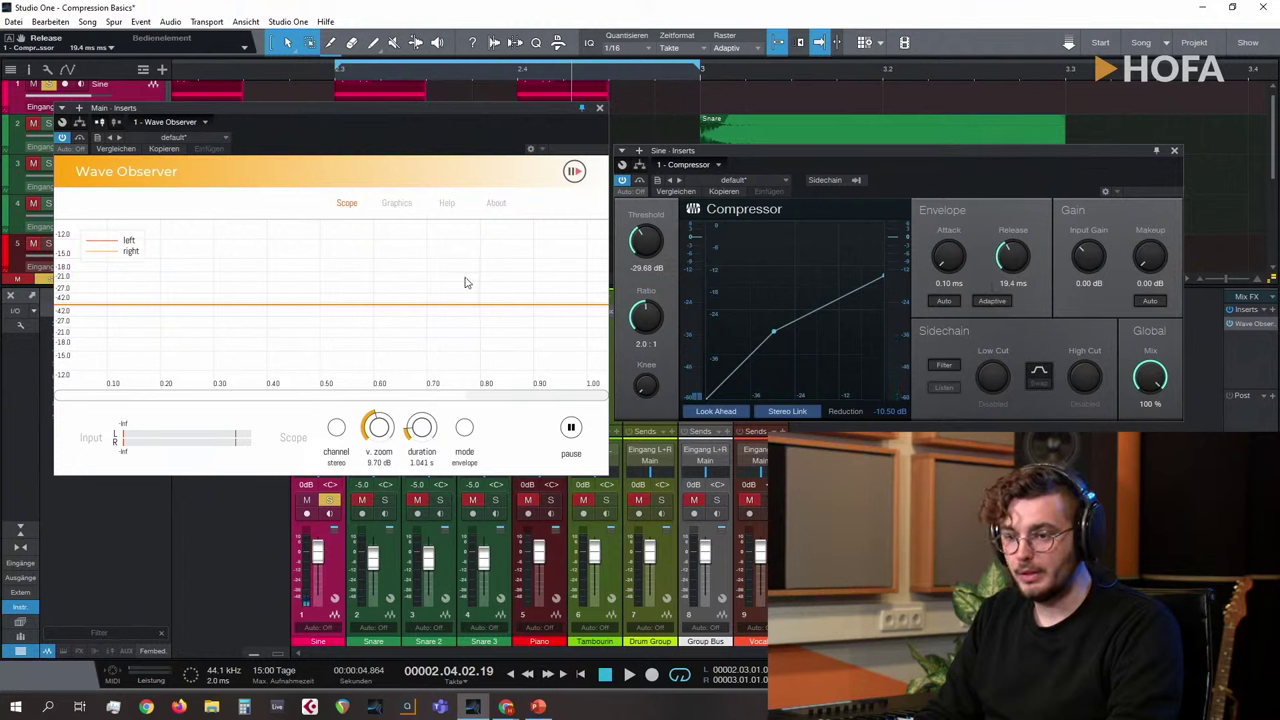
pyautogui.press('space')
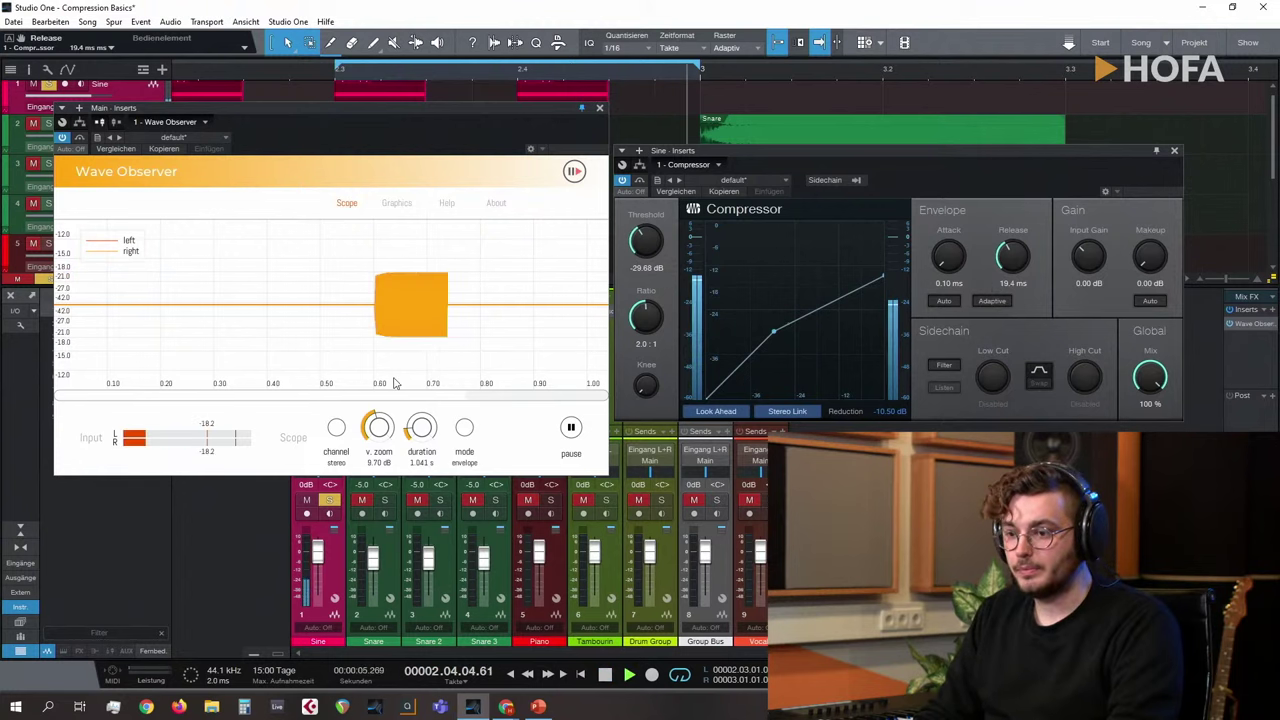
pyautogui.click(571, 428)
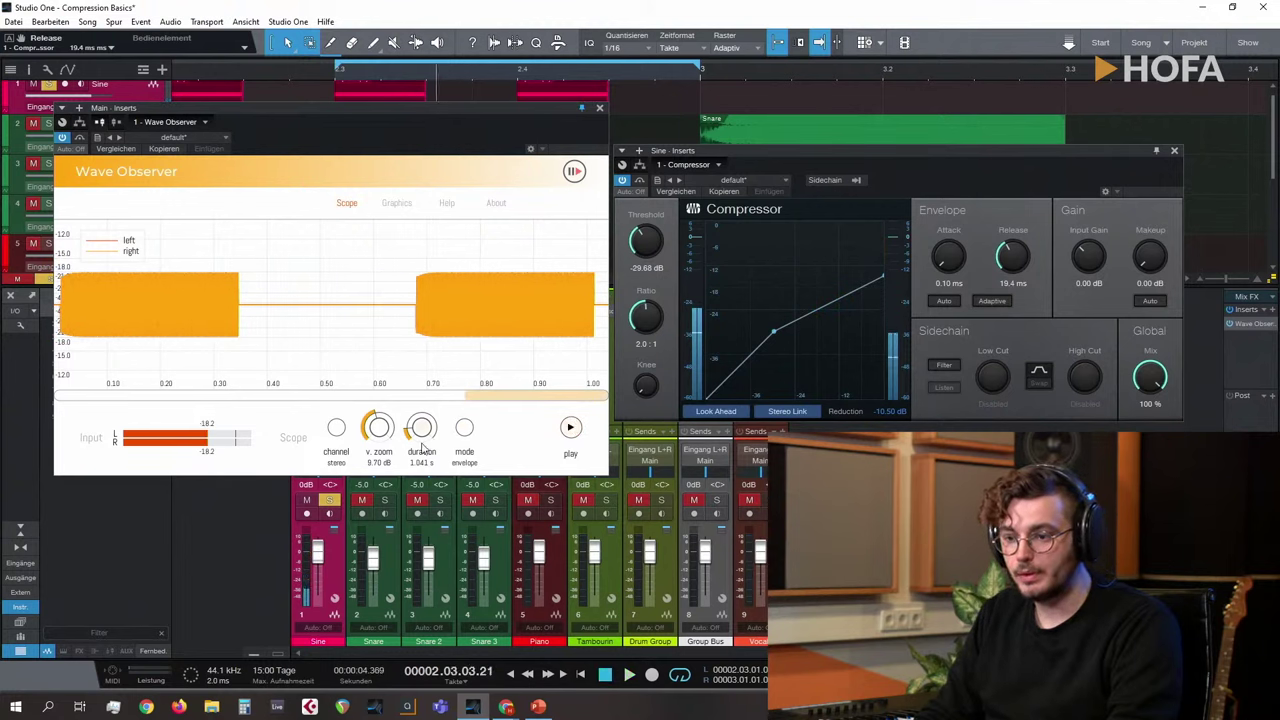
# Step: Switch Wave Observer to waveform mode with a 0.500 s duration and bring one complete sine burst into view
pyautogui.moveTo(424, 431); pyautogui.dragTo(420, 496)
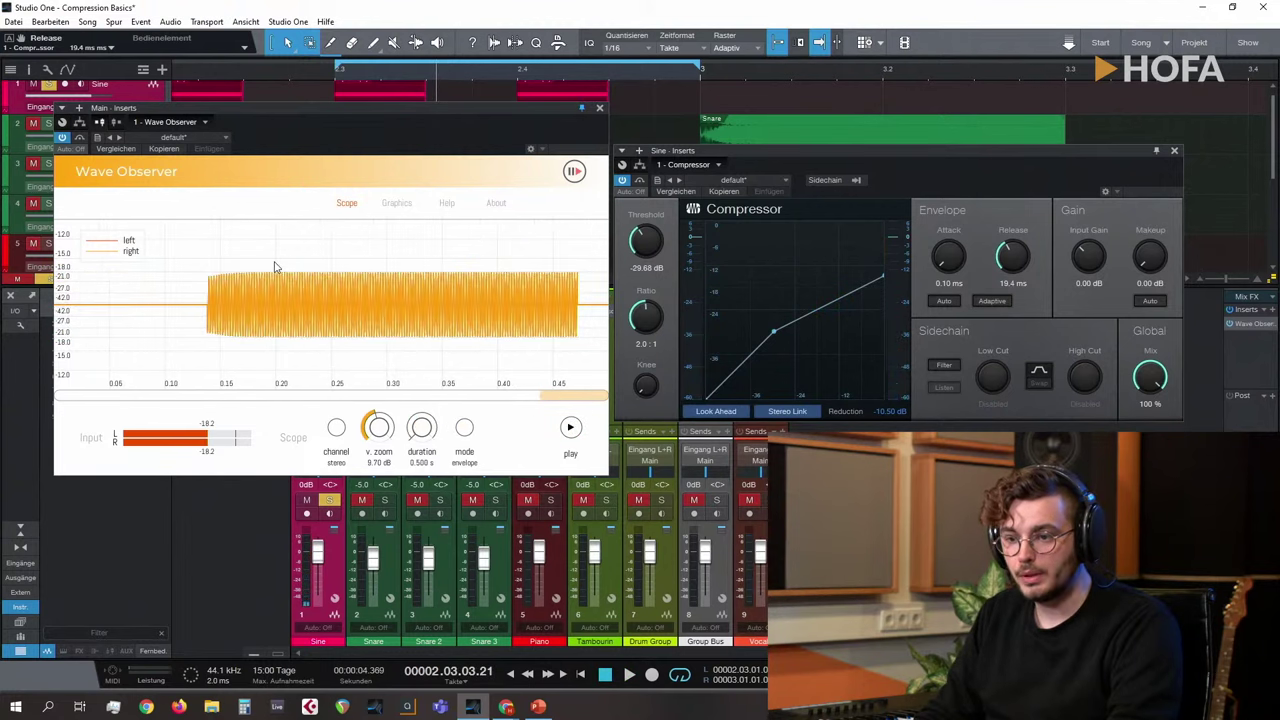
pyautogui.click(466, 438)
pyautogui.moveTo(600, 398); pyautogui.dragTo(559, 401)
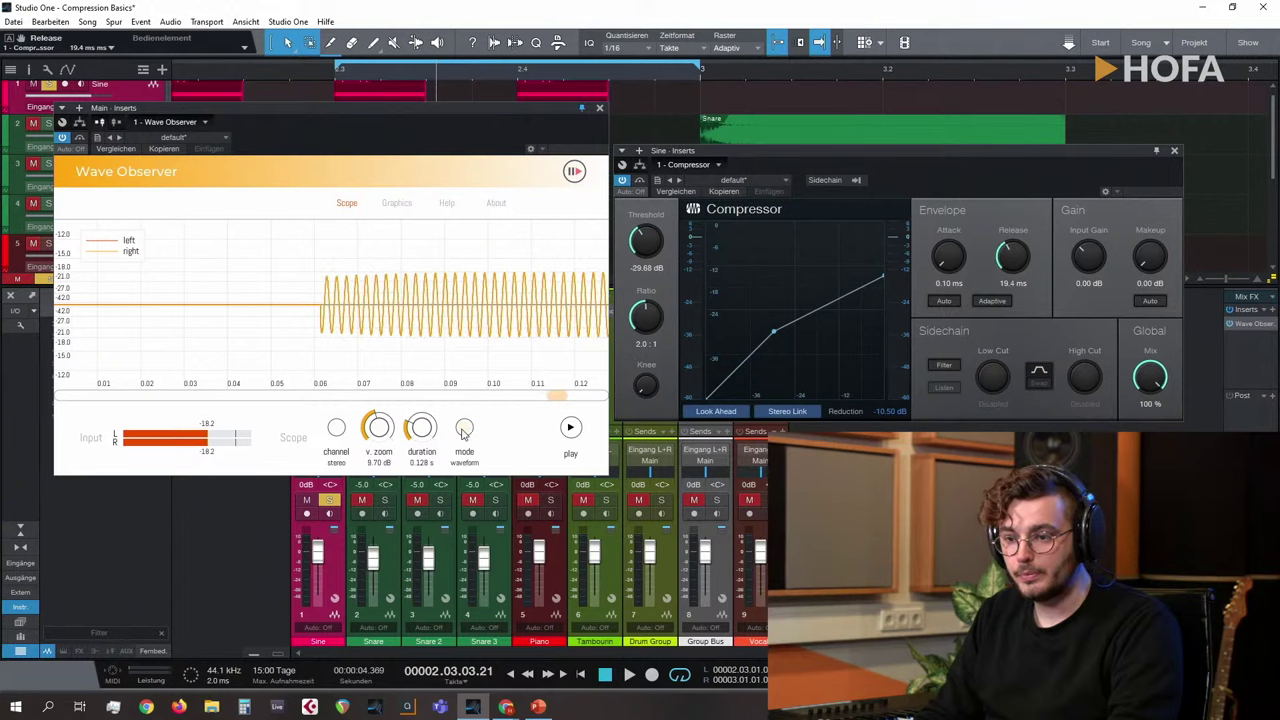
pyautogui.moveTo(421, 428); pyautogui.dragTo(363, 382)
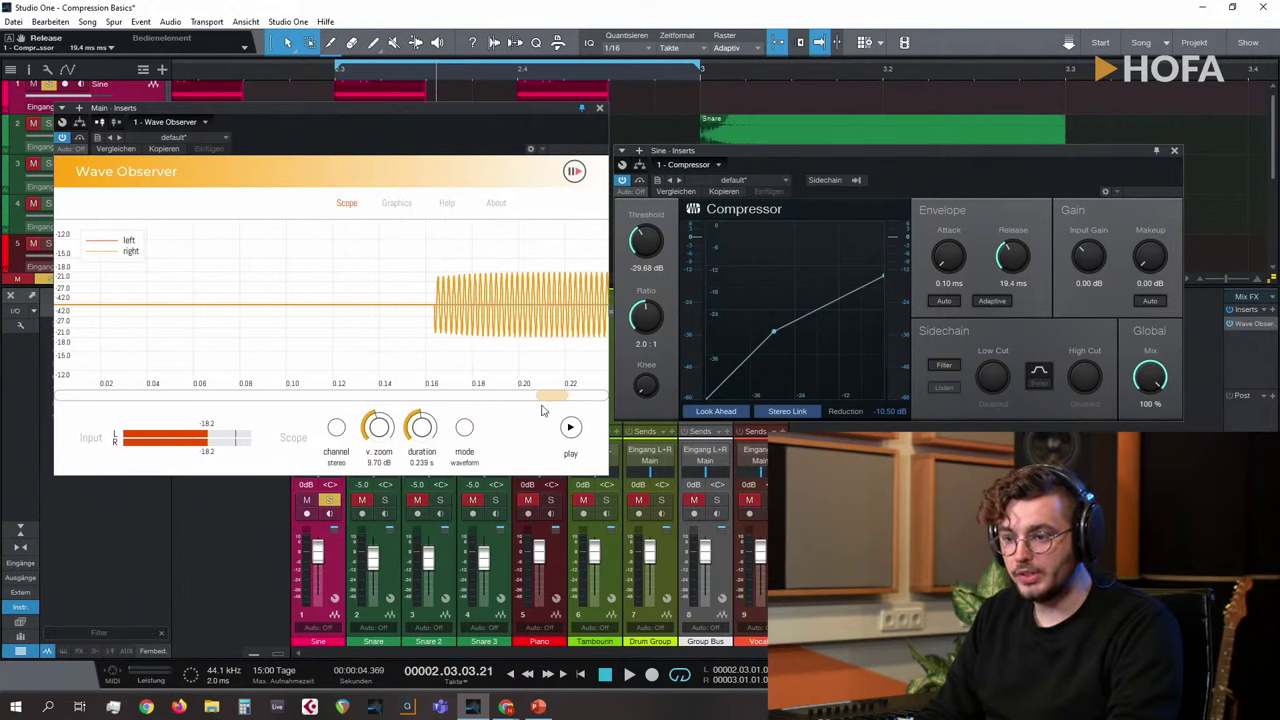
pyautogui.moveTo(420, 428); pyautogui.dragTo(426, 286)
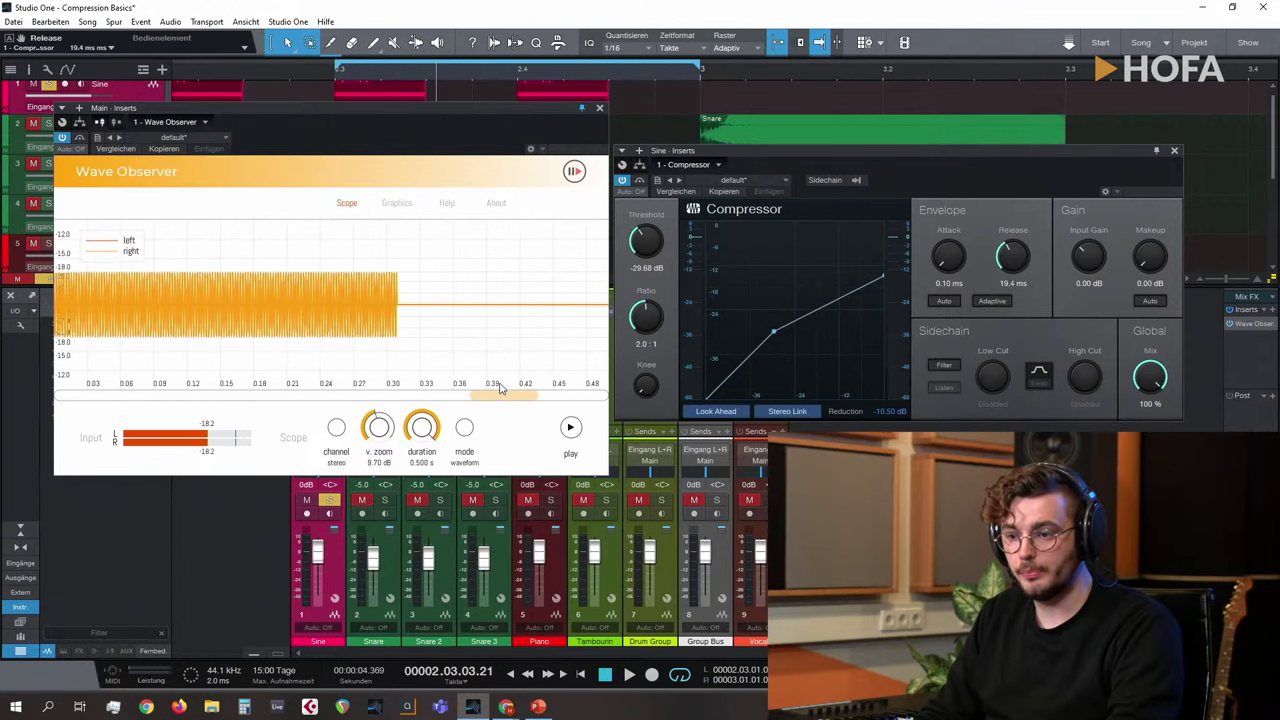
pyautogui.moveTo(487, 399); pyautogui.dragTo(379, 399)
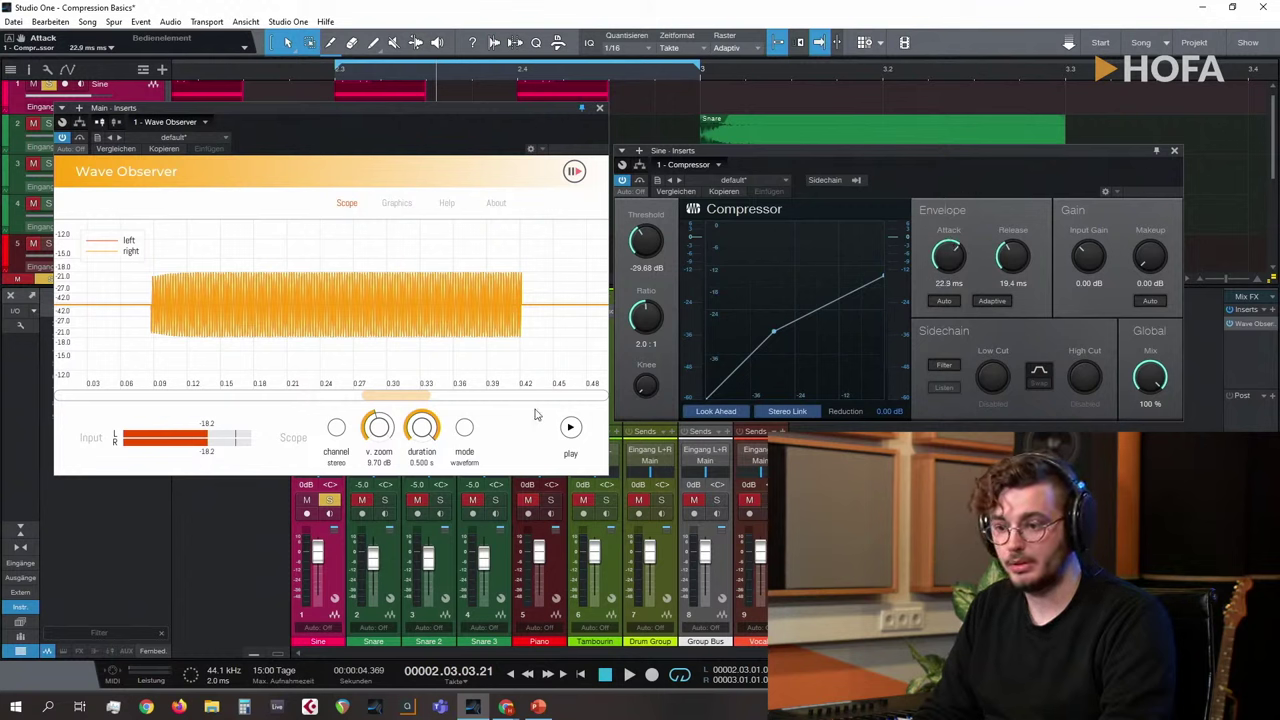
# Step: Capture the sine burst at 22.9 ms attack by playing the loop and freezing Wave Observer on one complete burst
pyautogui.click(570, 428)
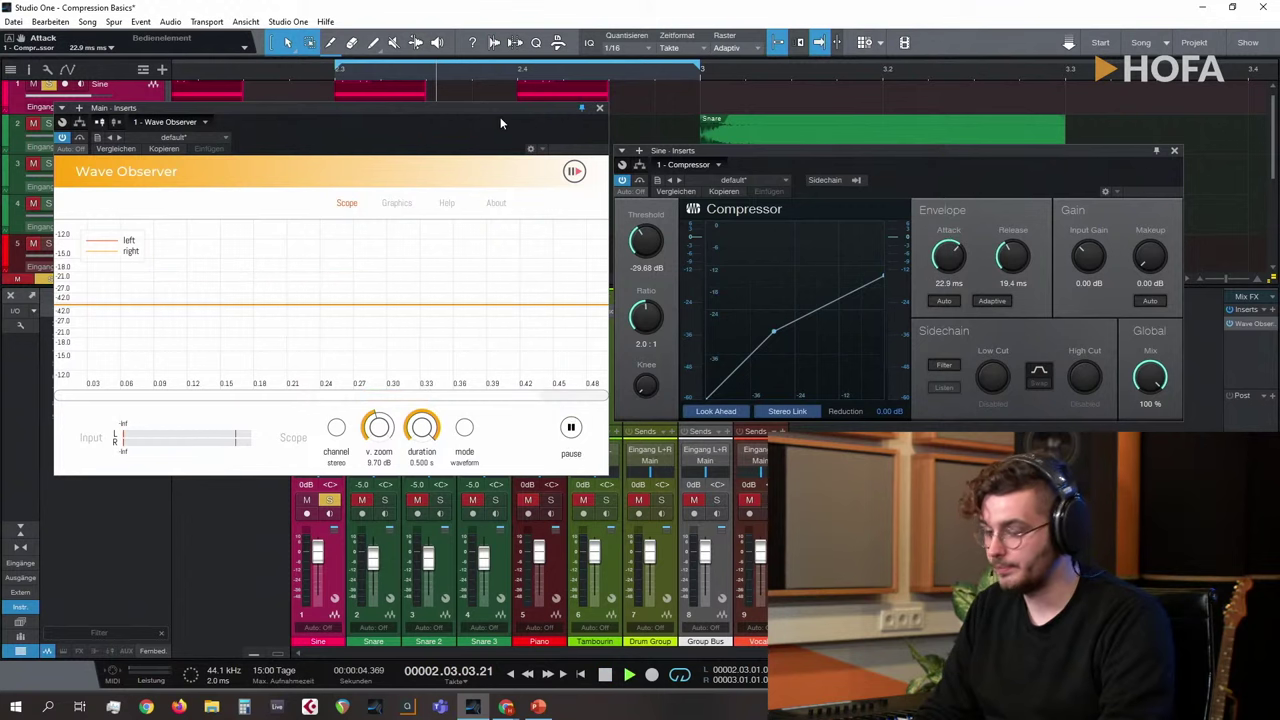
pyautogui.press('space')
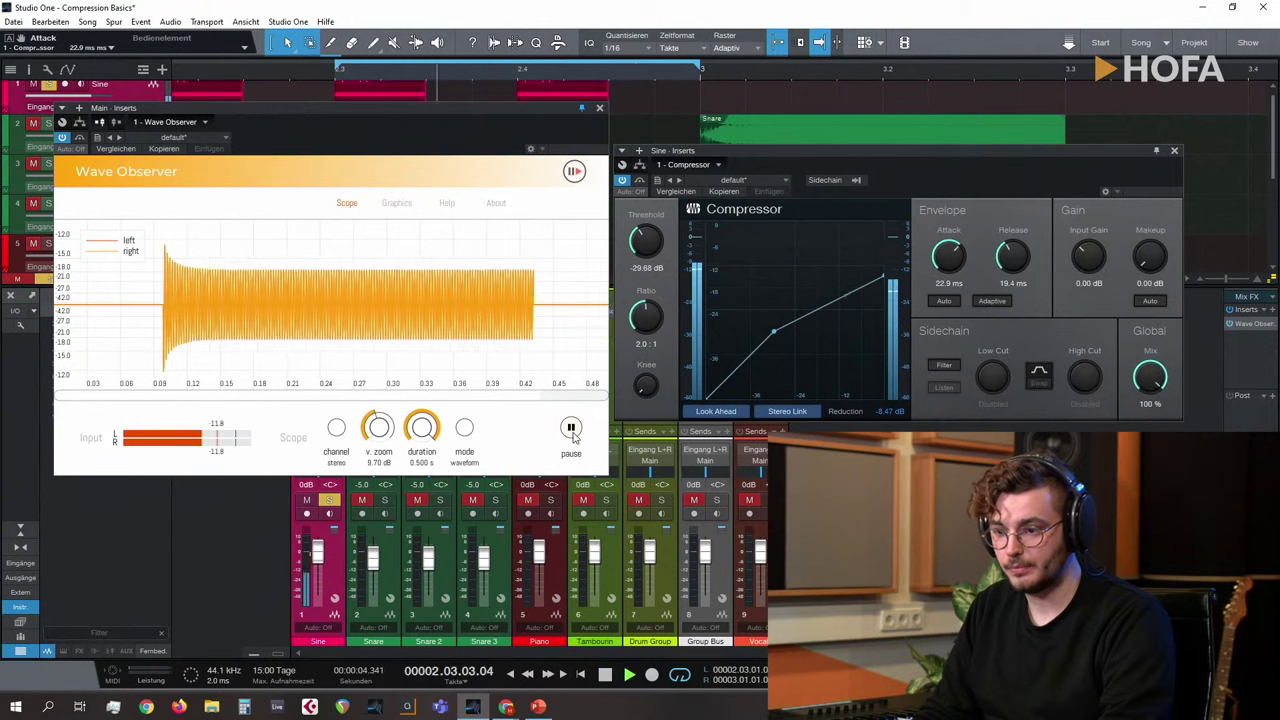
pyautogui.click(571, 430)
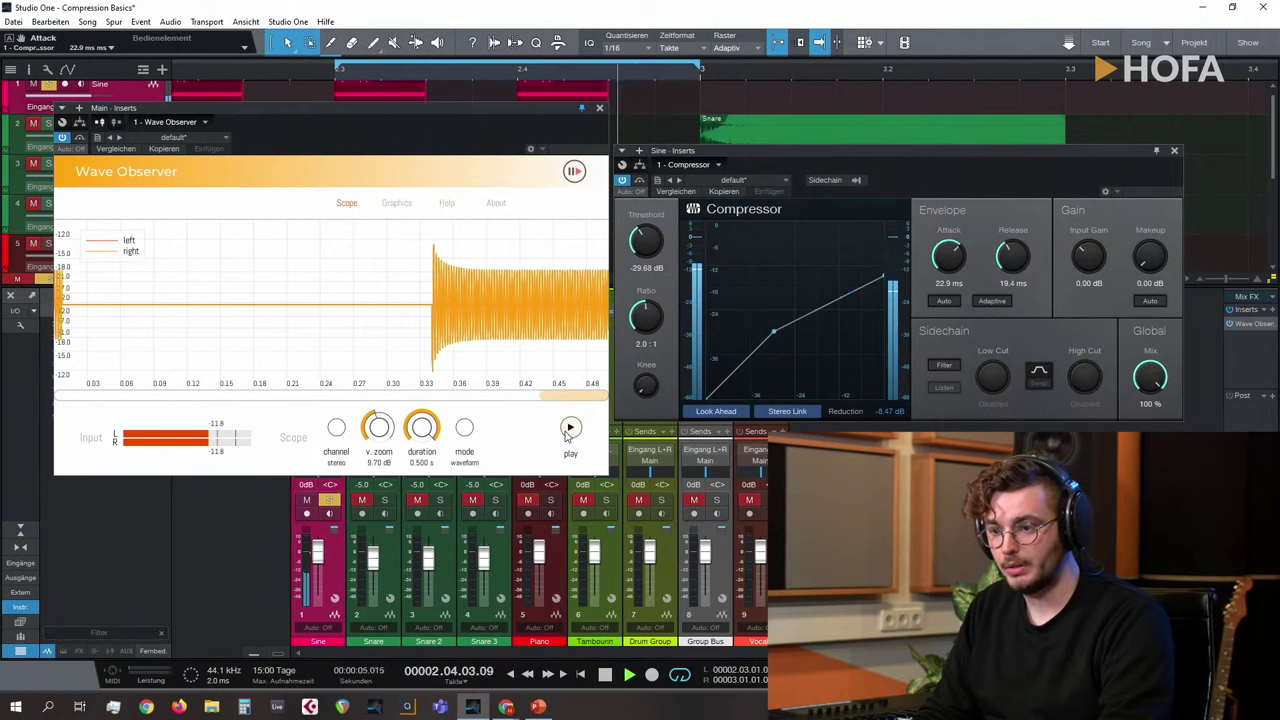
pyautogui.moveTo(567, 405); pyautogui.dragTo(500, 405)
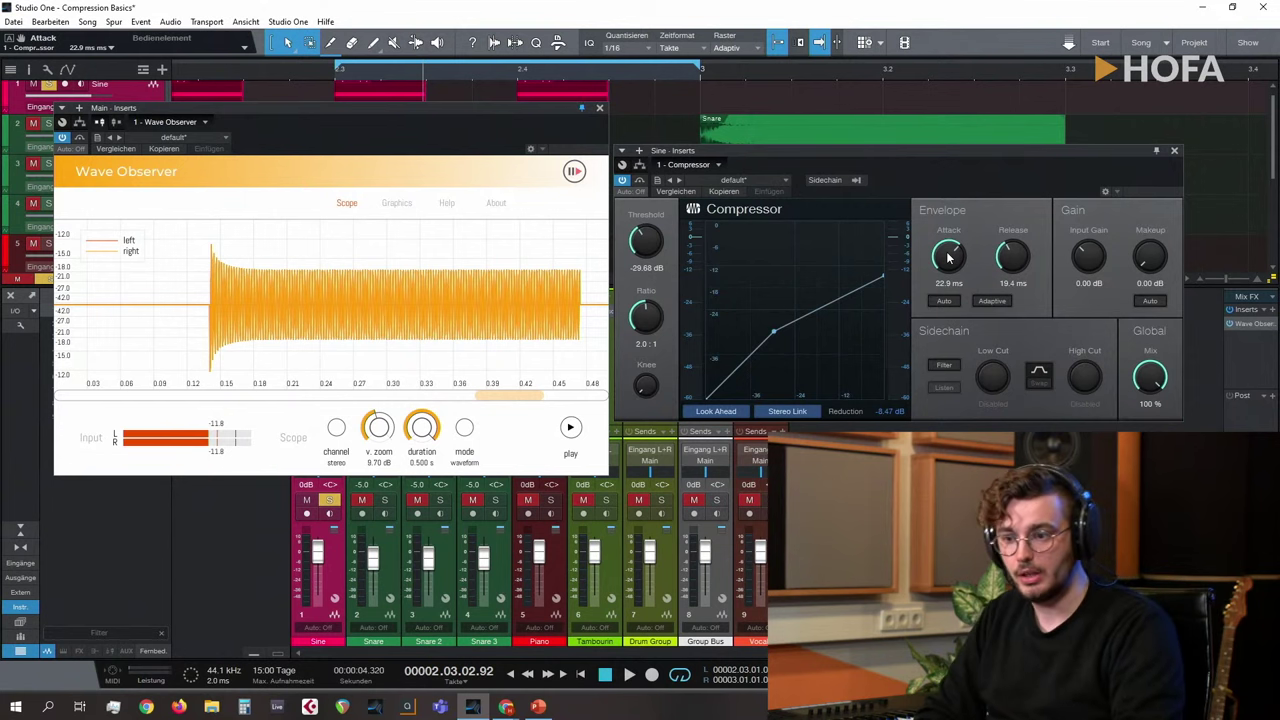
# Step: Focus Wave Observer's waveform view on the start of the burst with a 0.256 s duration and 6.85 dB vertical zoom
pyautogui.click(466, 429)
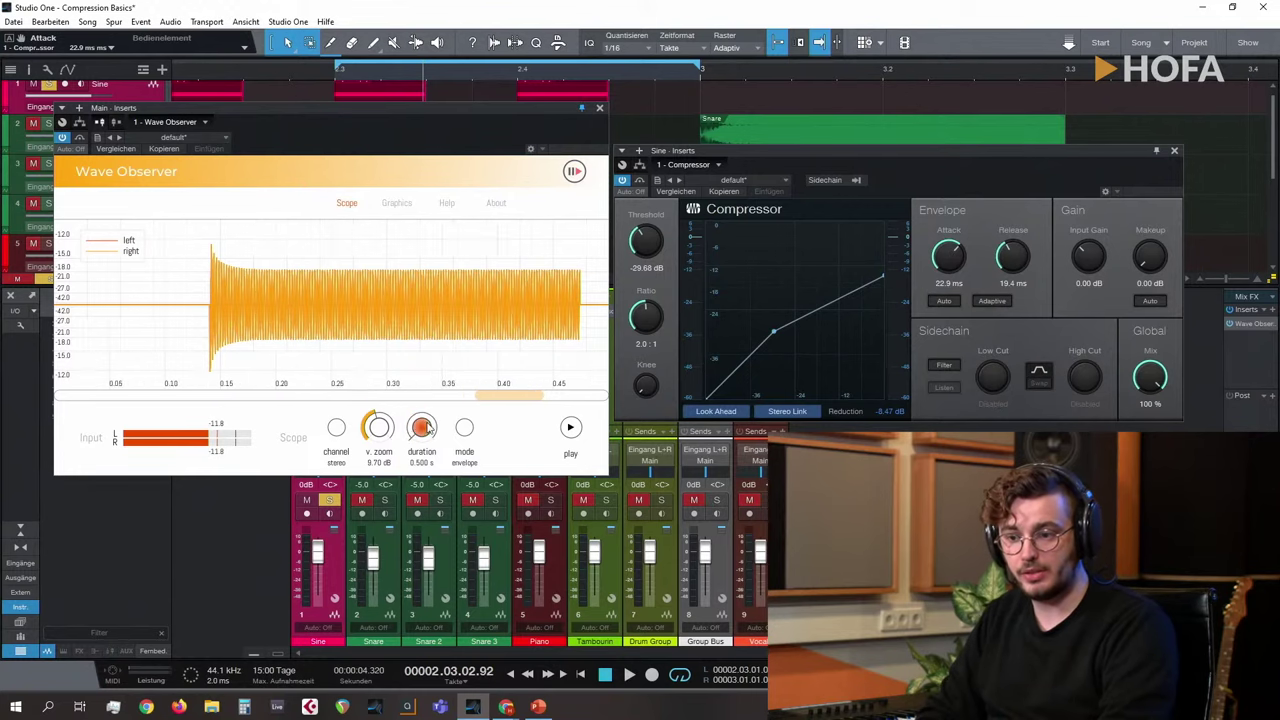
pyautogui.click(465, 430)
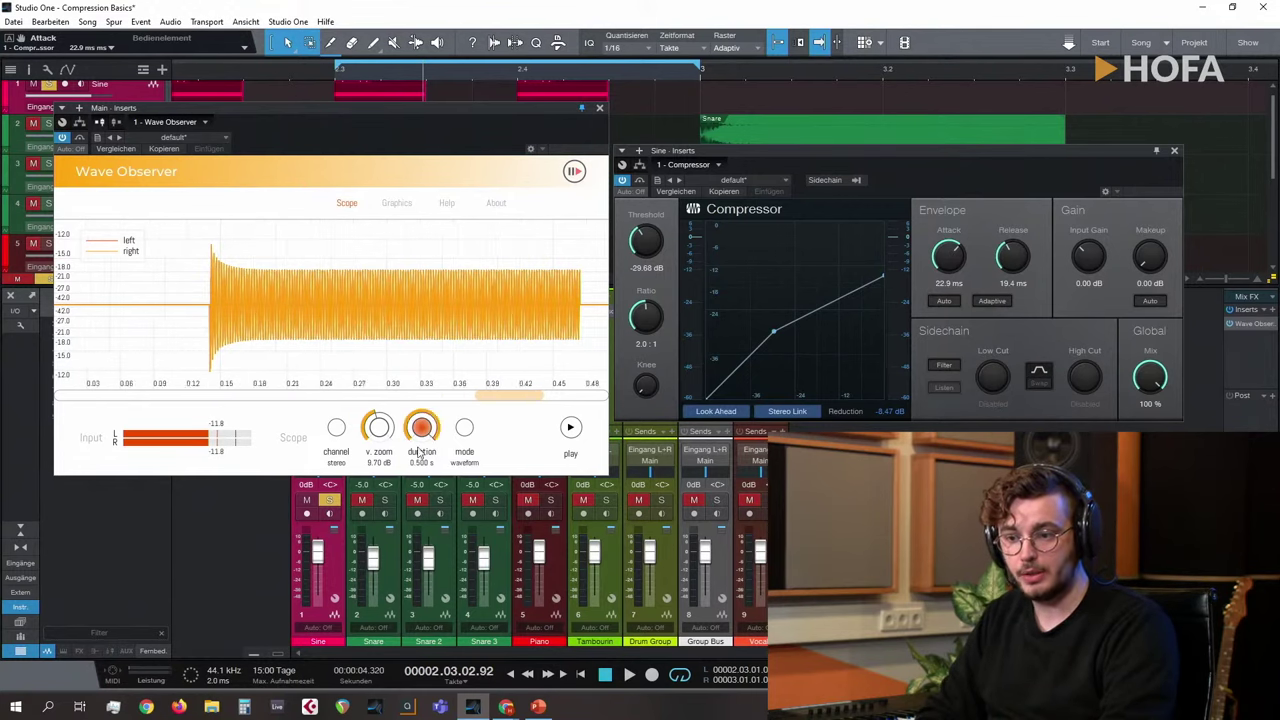
pyautogui.moveTo(420, 453); pyautogui.dragTo(452, 580)
pyautogui.moveTo(432, 436); pyautogui.dragTo(418, 318)
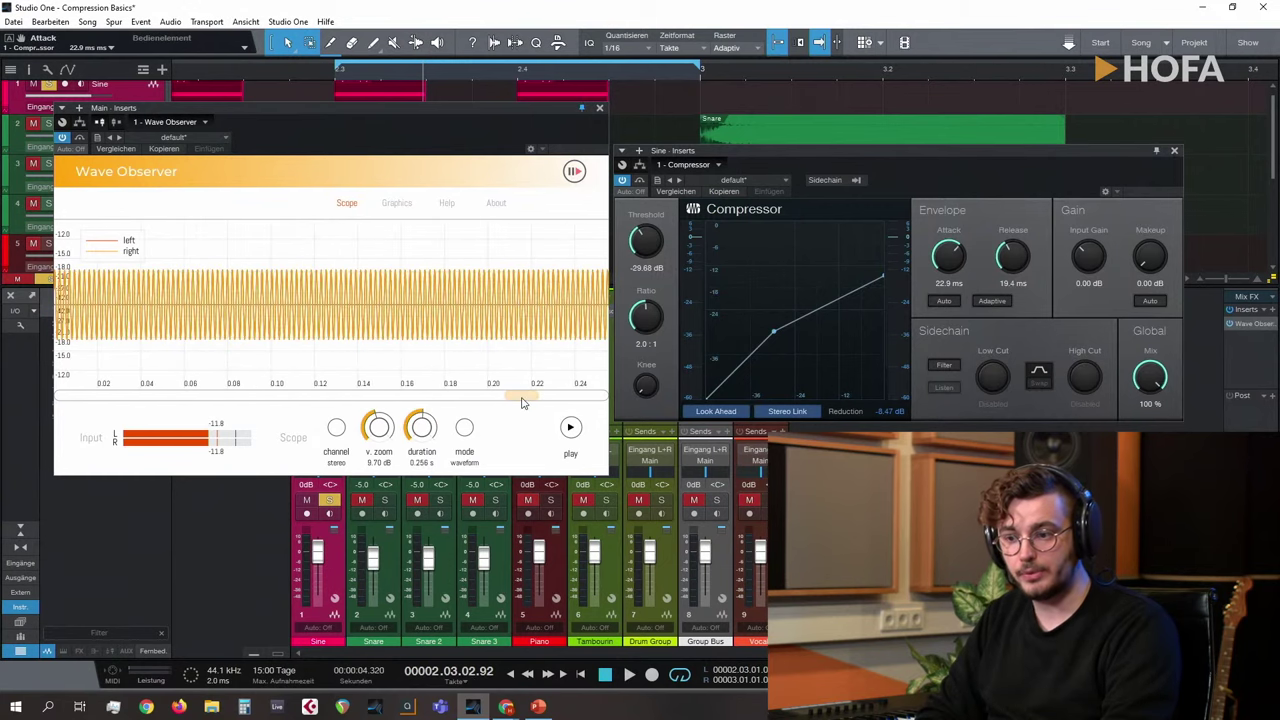
pyautogui.moveTo(525, 398); pyautogui.dragTo(502, 399)
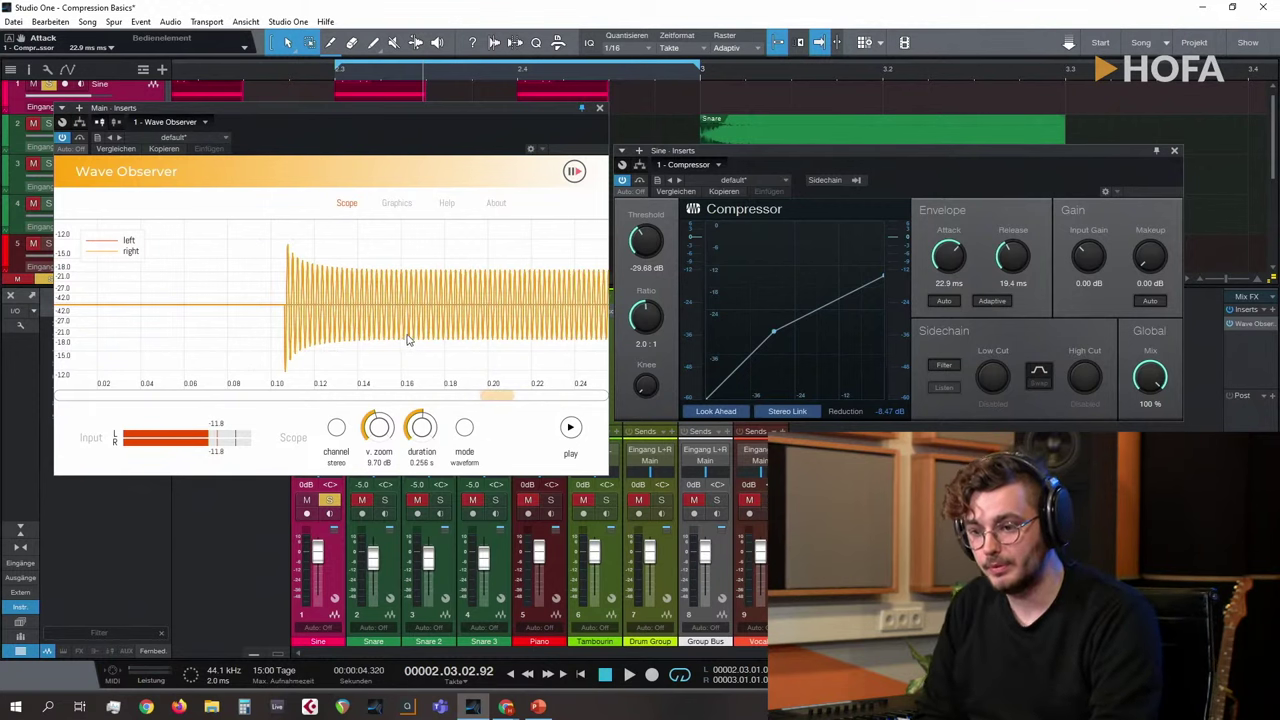
pyautogui.moveTo(374, 448); pyautogui.dragTo(336, 384)
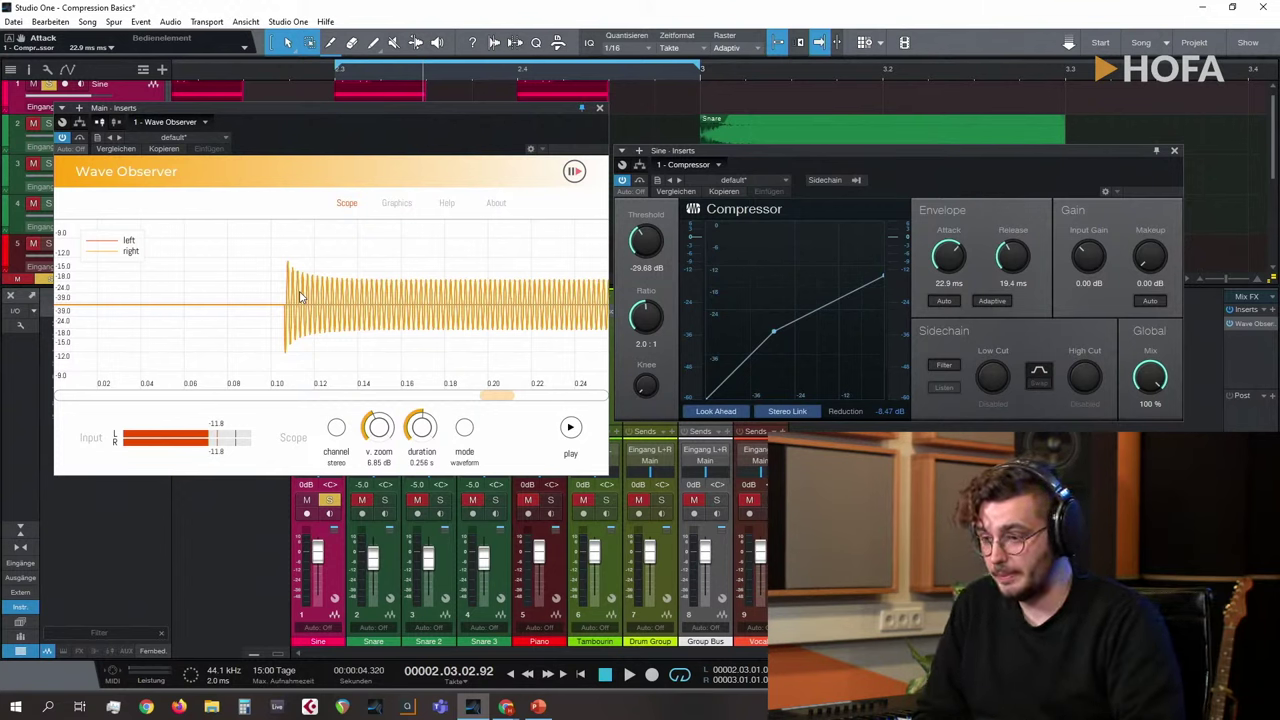
# Step: Close the Sine compressor and play a loop from bar 3 to 3.3 over the snare hits, moving Wave Observer off the track list
pyautogui.click(1172, 150)
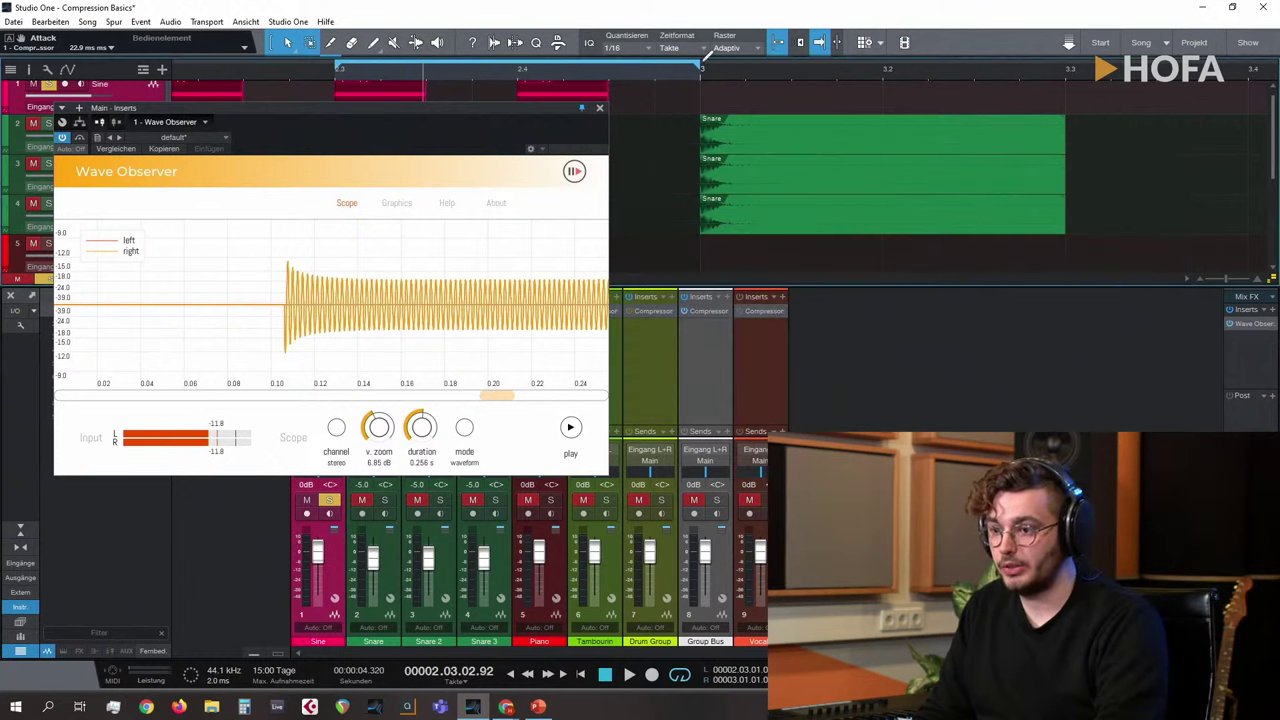
pyautogui.moveTo(703, 62); pyautogui.dragTo(1103, 216)
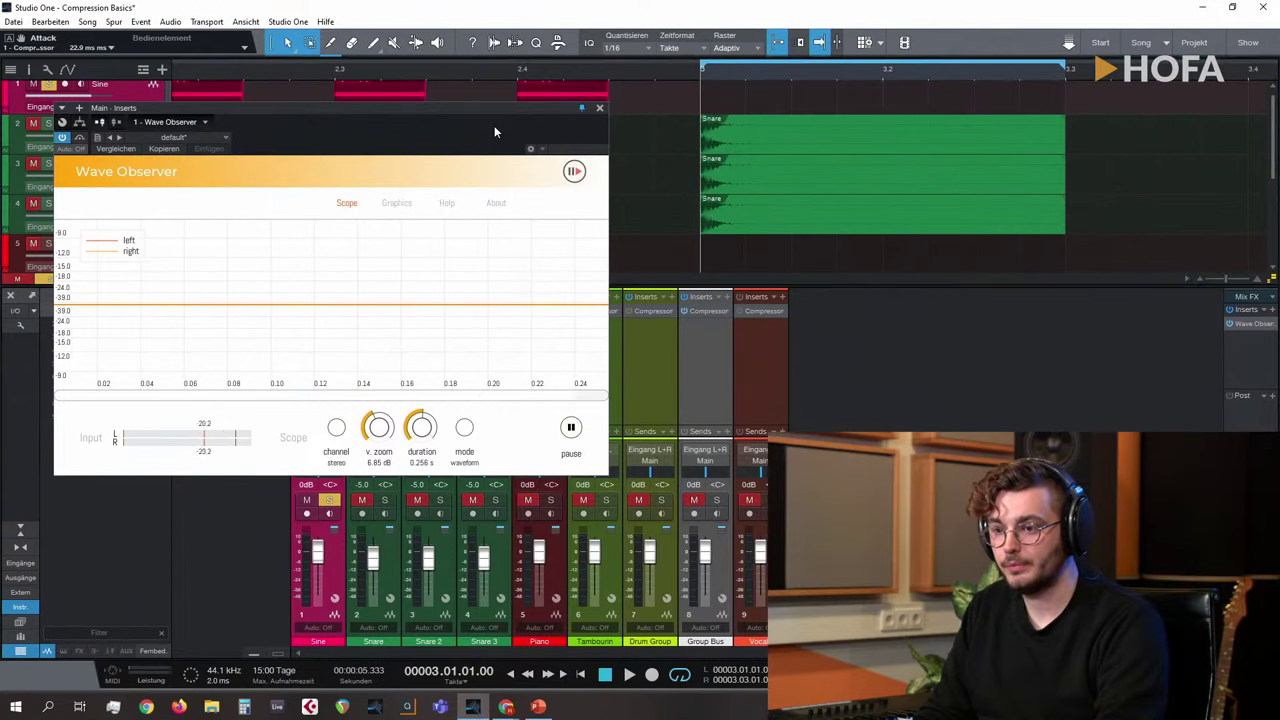
pyautogui.moveTo(479, 112)
pyautogui.mouseDown()
pyautogui.moveTo(858, 117)
pyautogui.moveTo(1068, 170)
pyautogui.mouseUp()
pyautogui.press('space')
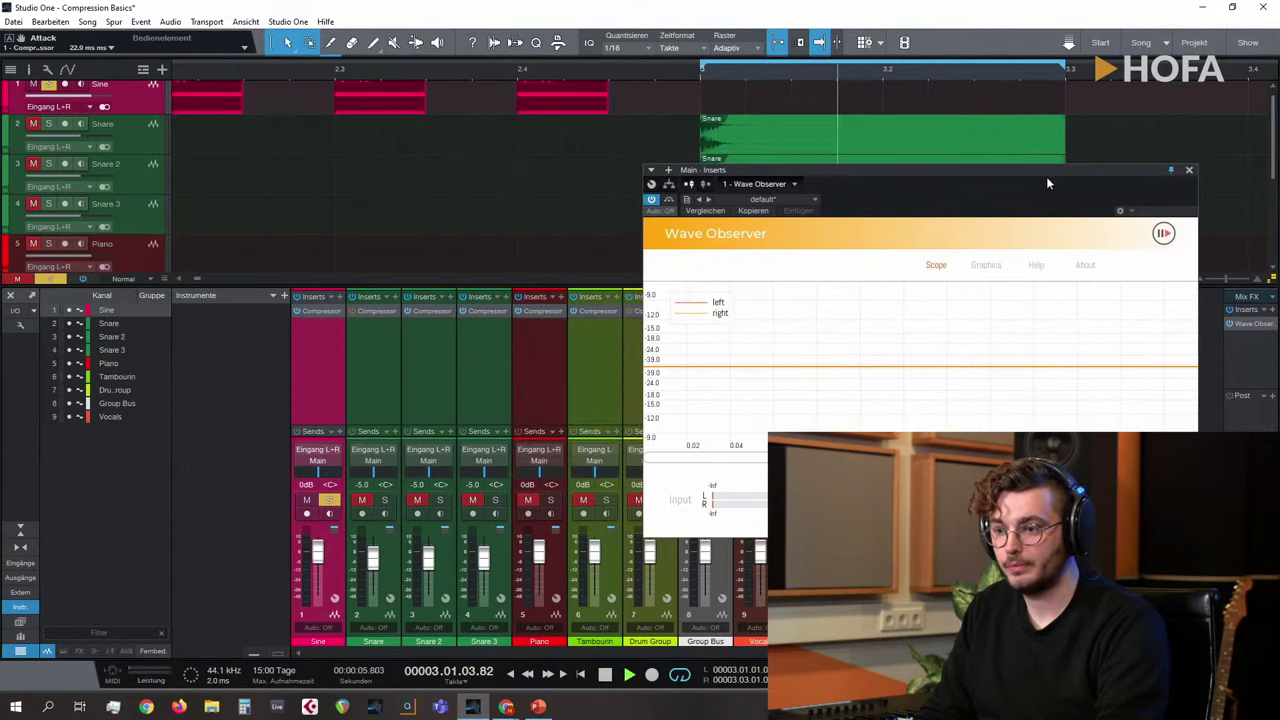
# Step: Solo the Snare track, open its compressor, and set threshold to -26.40 dB, ratio to 8.5:1 and release to 54.1 ms
pyautogui.click(348, 410)
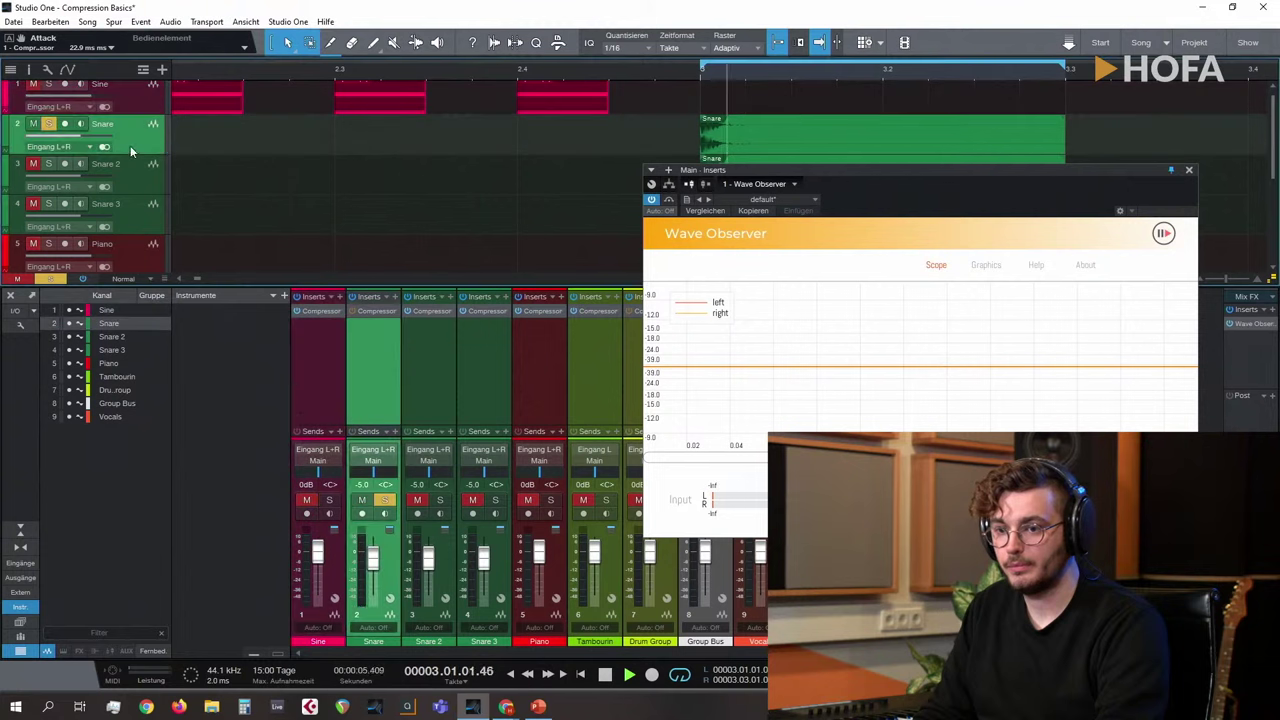
pyautogui.click(366, 313)
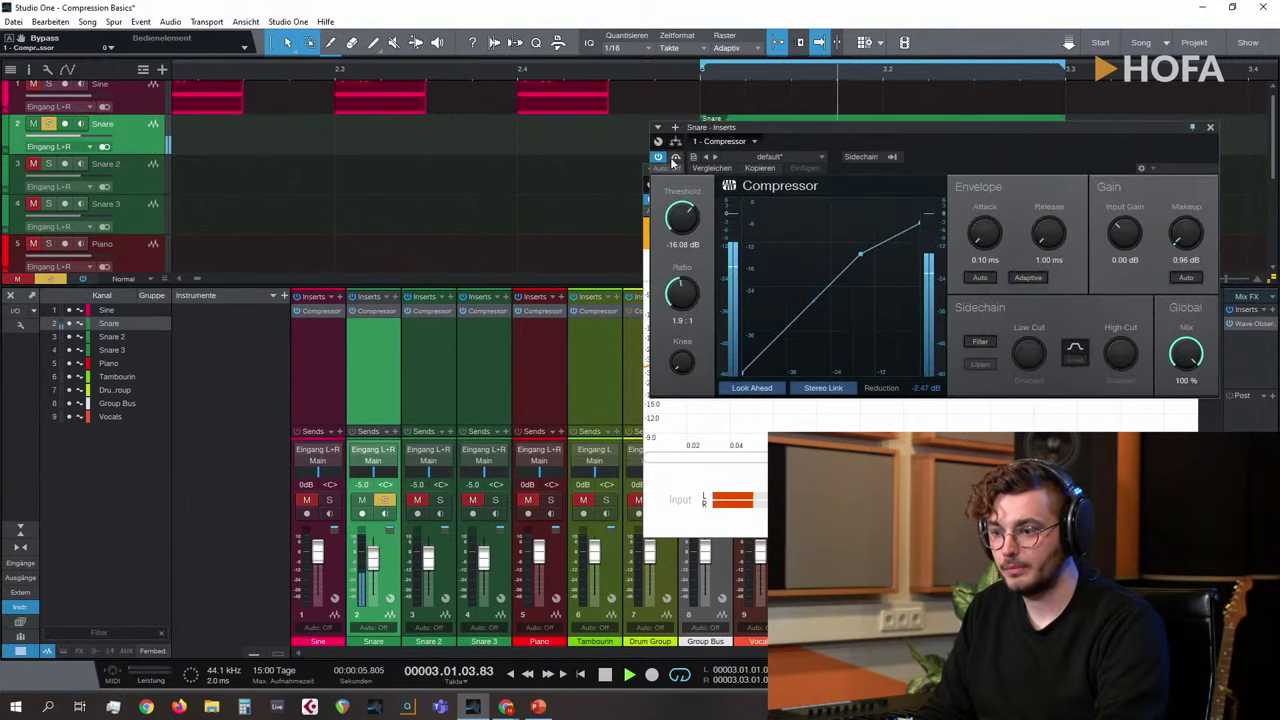
pyautogui.moveTo(830, 139); pyautogui.dragTo(251, 158)
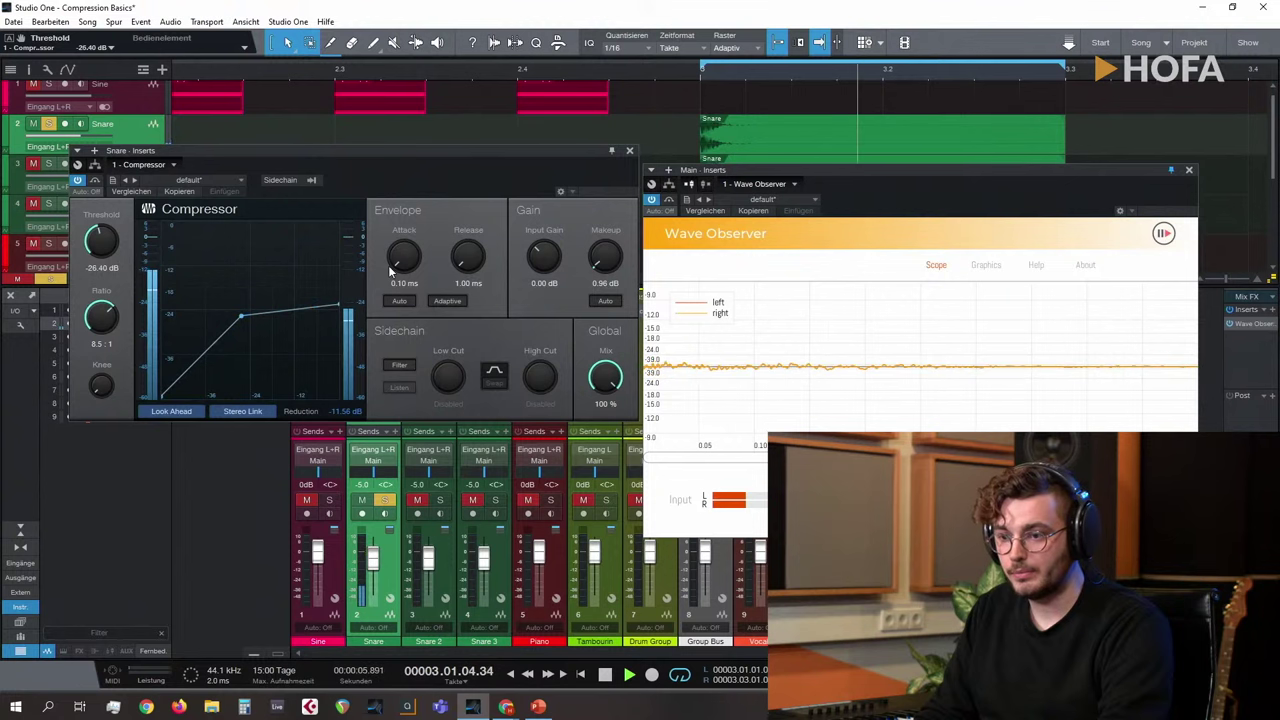
pyautogui.moveTo(468, 258); pyautogui.dragTo(463, 348)
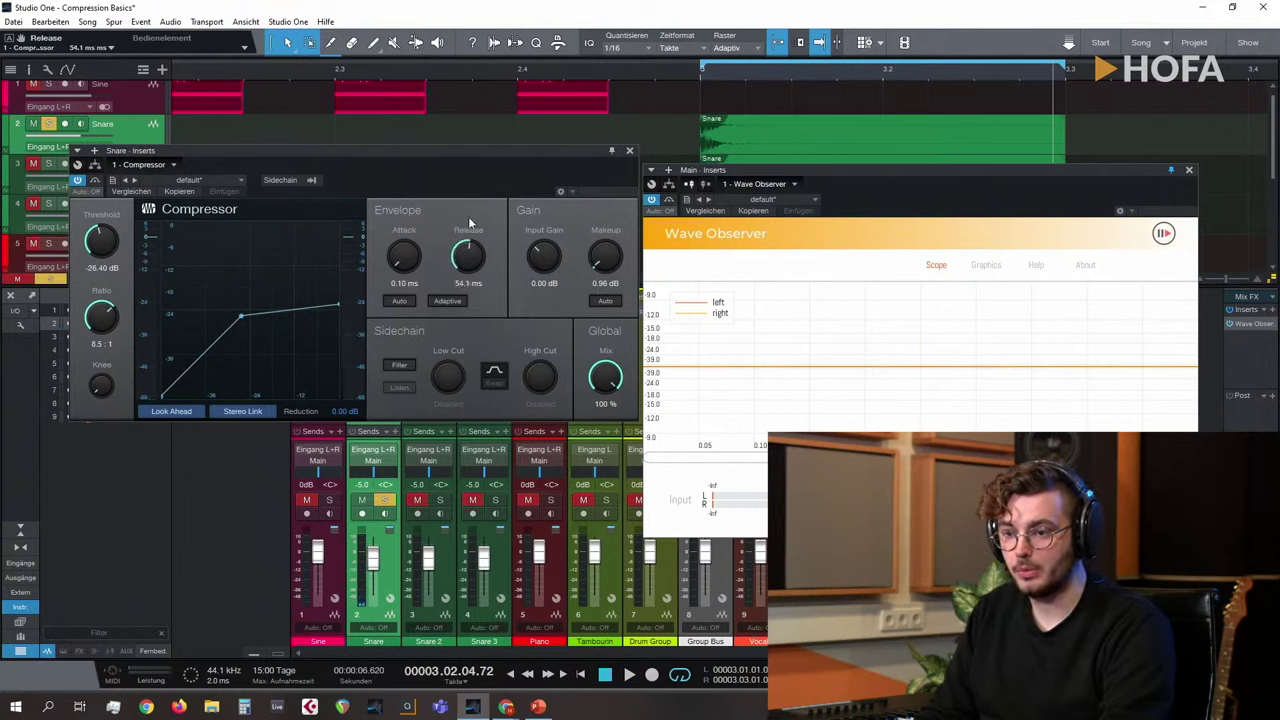
# Step: Play the snare loop from bar 3 and compare the bypassed and active compressor in Wave Observer
pyautogui.press('space')
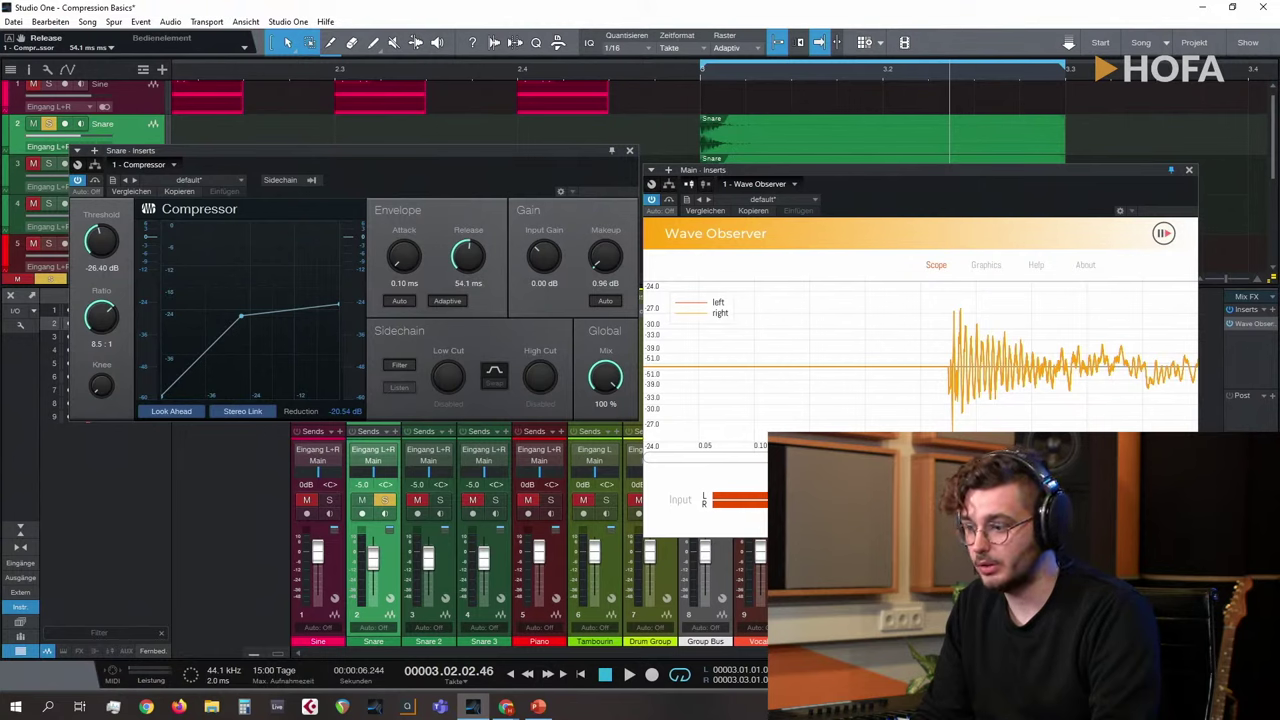
pyautogui.click(95, 166)
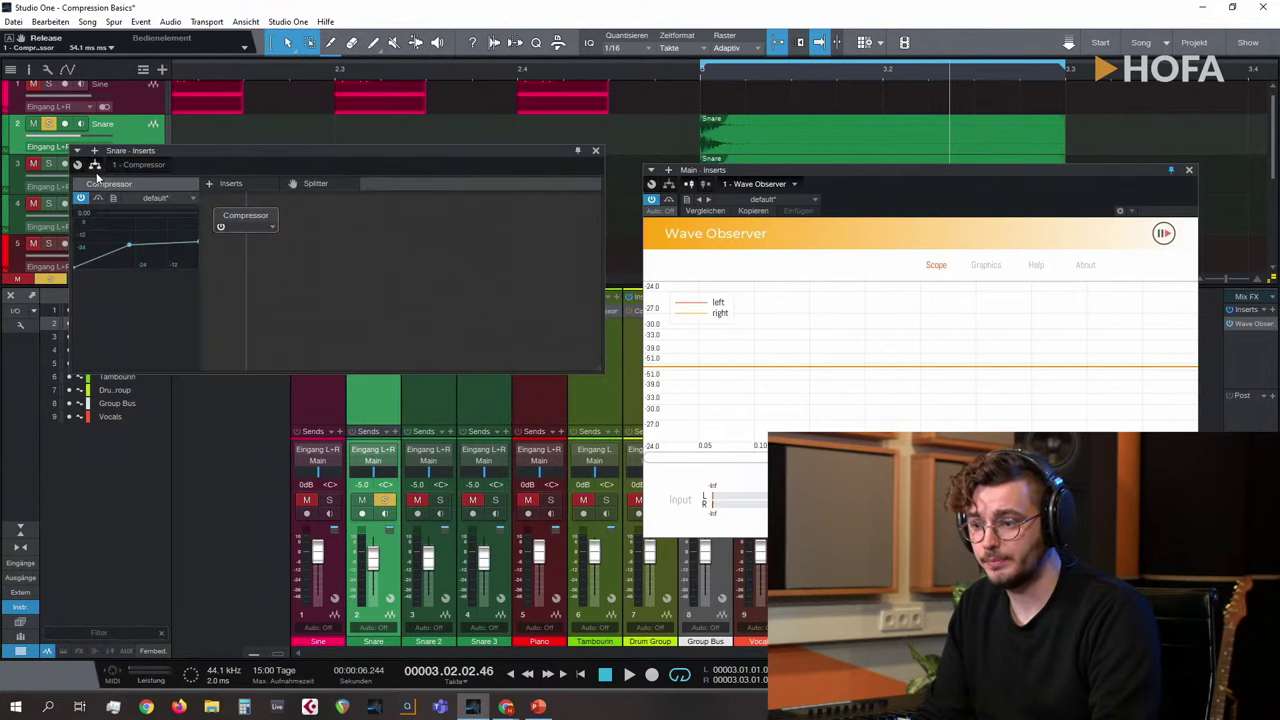
pyautogui.click(95, 165)
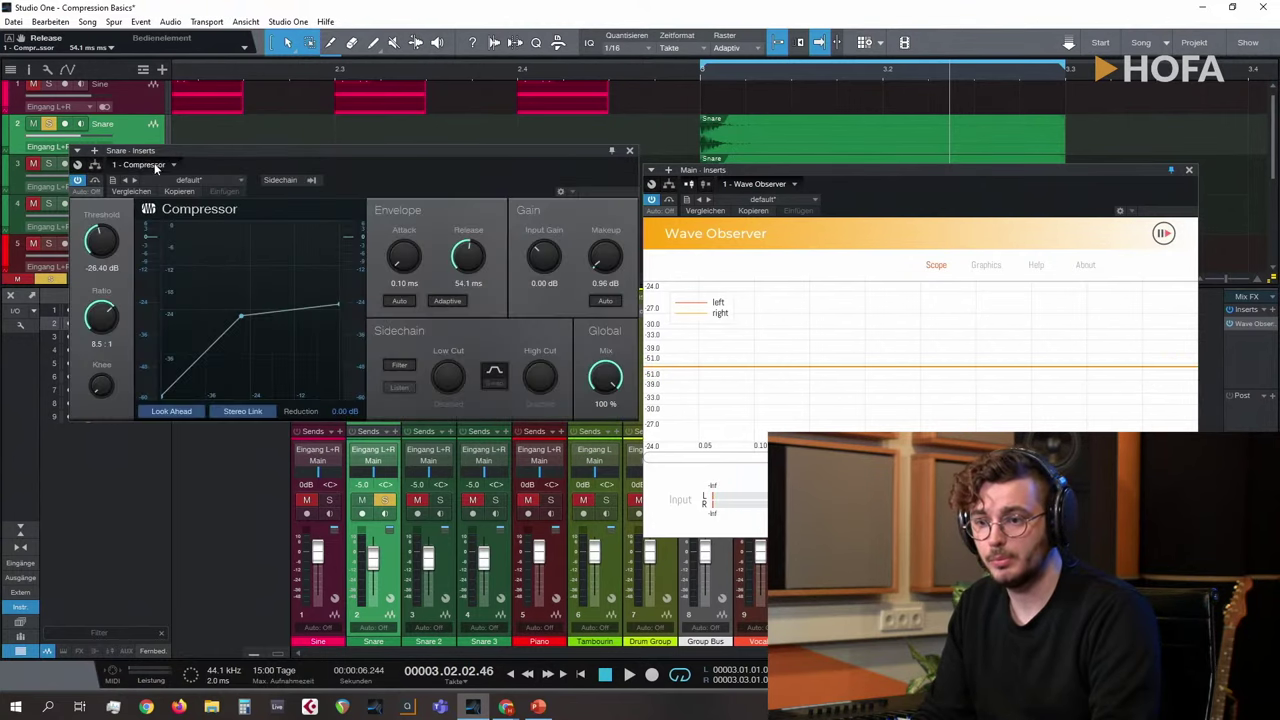
pyautogui.click(695, 76)
pyautogui.press('space')
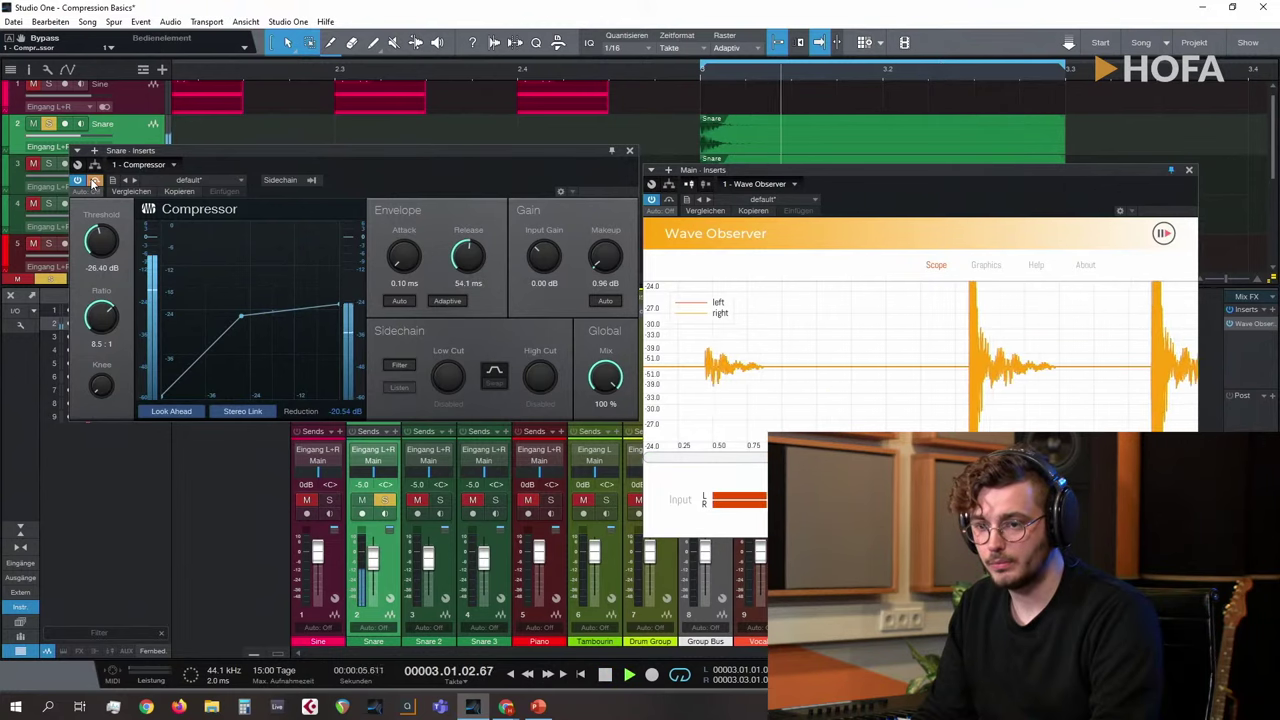
pyautogui.click(93, 183)
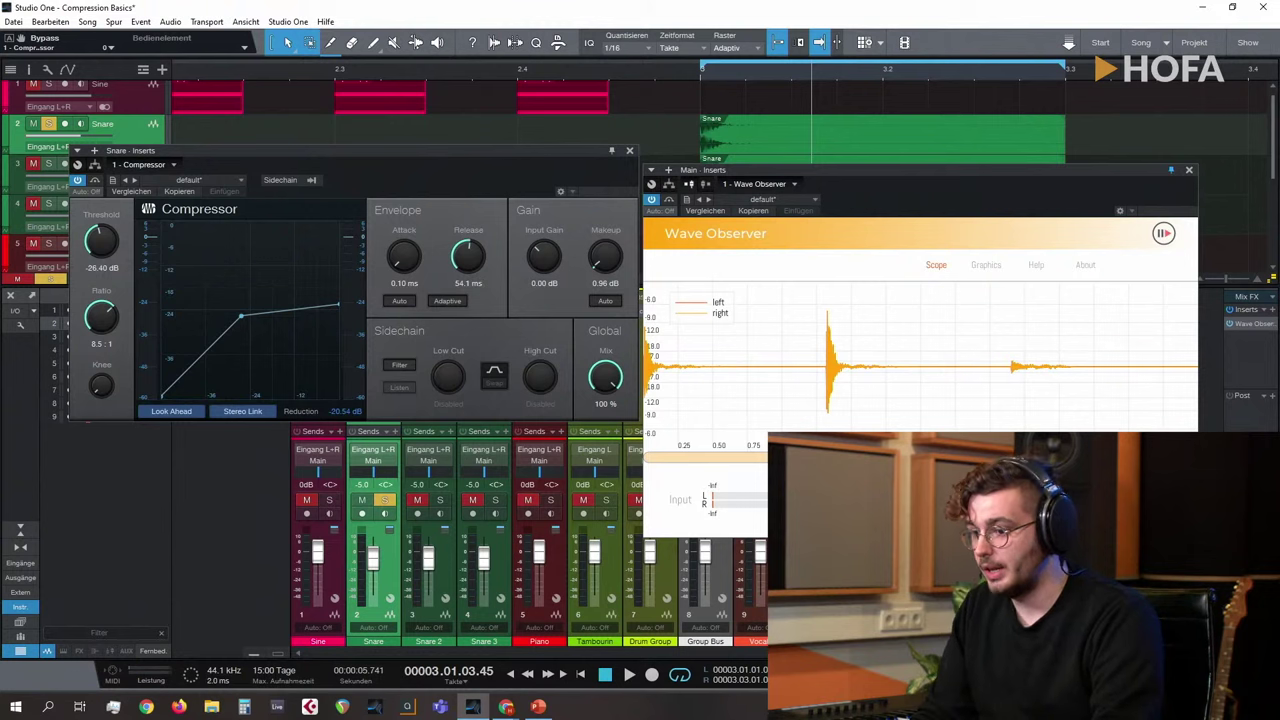
# Step: Rearrange the Wave Observer and Snare compressor windows, set the attack to 21.9 ms, and play the snare loop from bar 3
pyautogui.scroll(2, 996, 309)
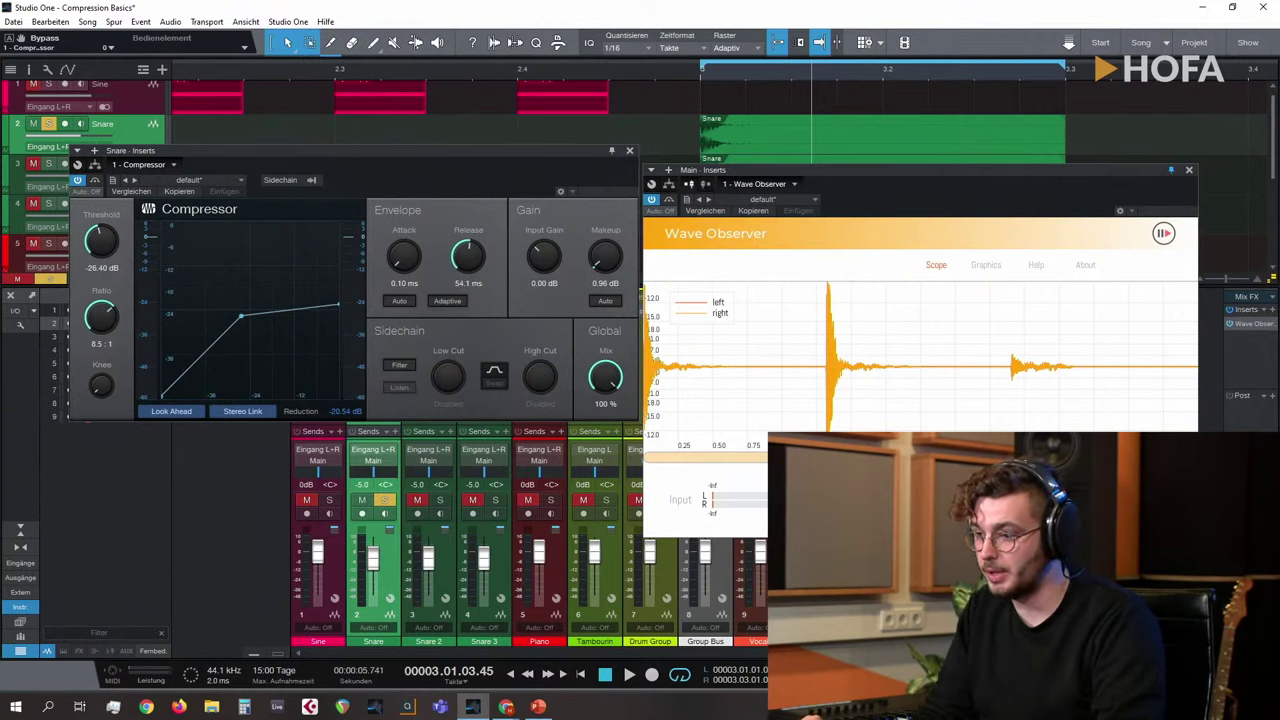
pyautogui.moveTo(1062, 168); pyautogui.dragTo(1019, 164)
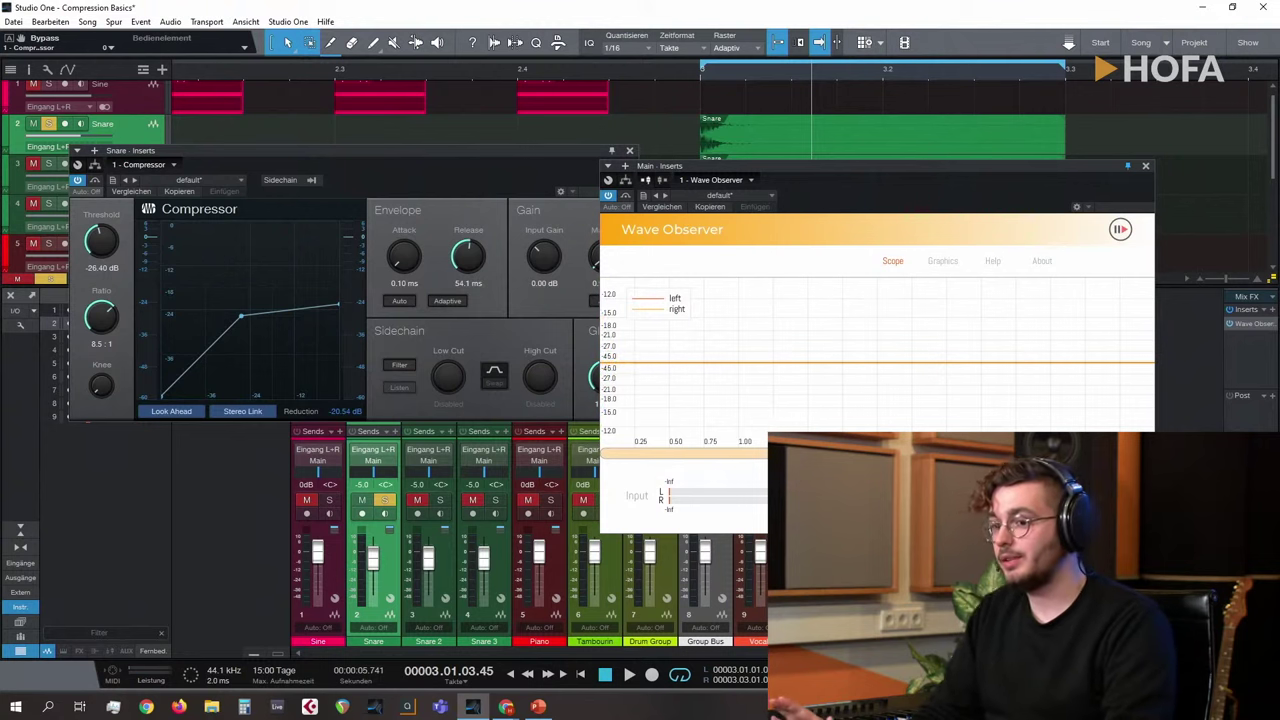
pyautogui.moveTo(398, 151); pyautogui.dragTo(417, 194)
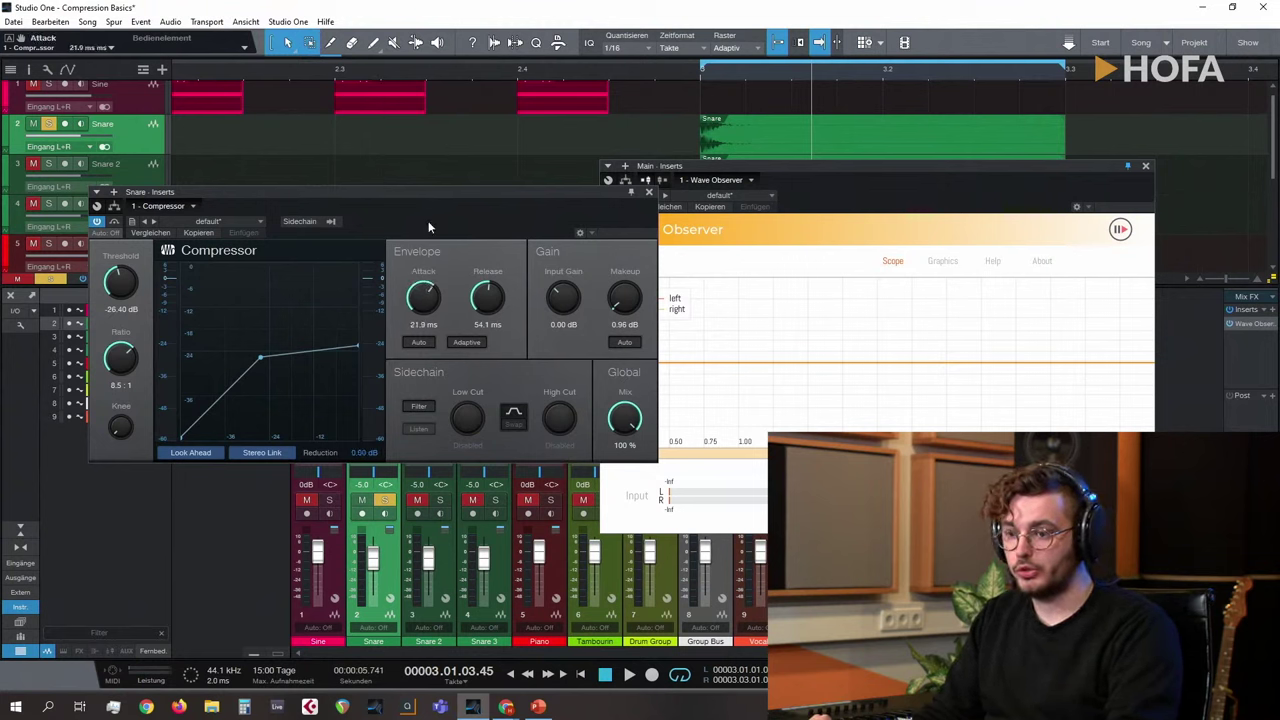
pyautogui.click(676, 72)
pyautogui.press('space')
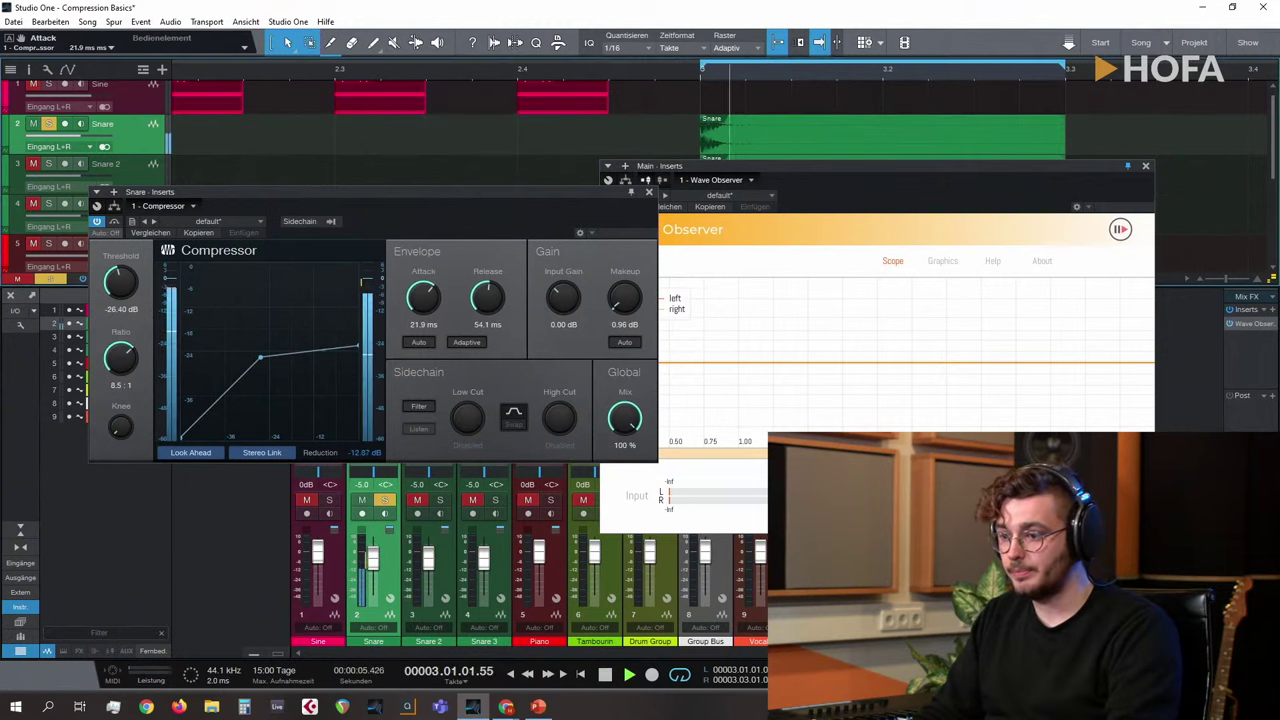
# Step: Set the Snare compressor's attack to 0.10 ms, examine the hits in Wave Observer, and replay the snare loop
pyautogui.click(665, 350)
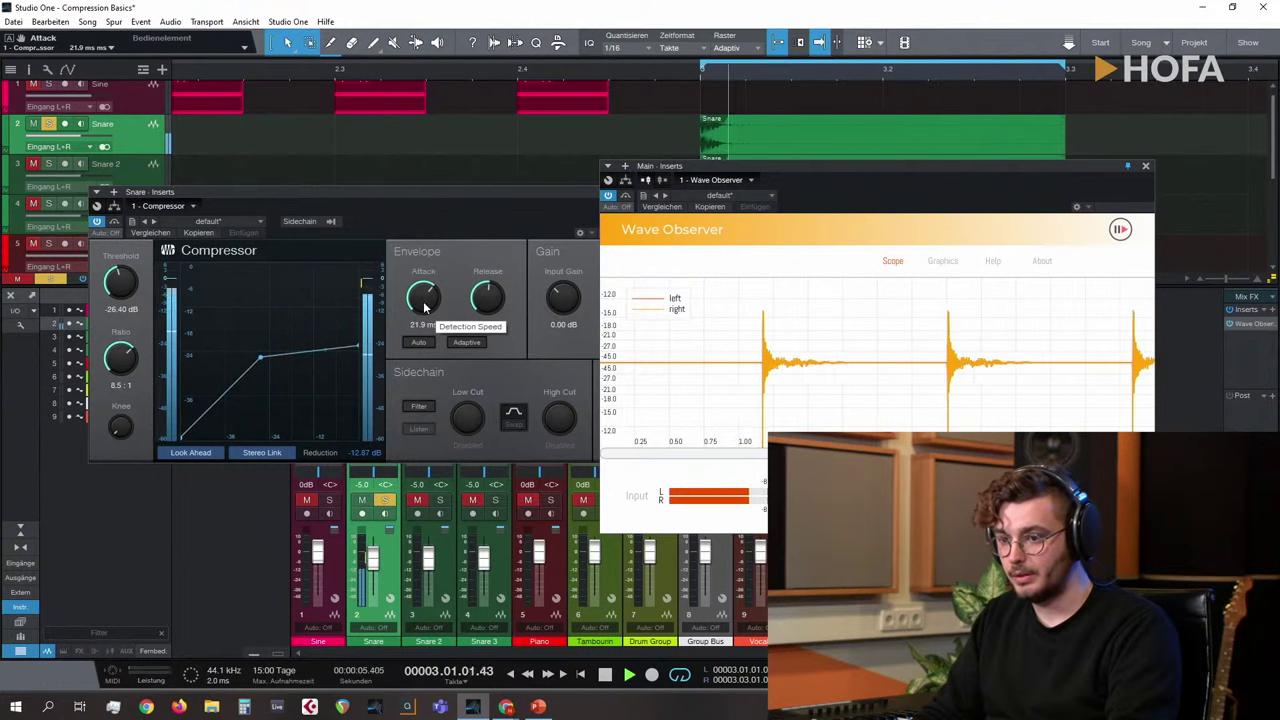
pyautogui.moveTo(424, 308); pyautogui.dragTo(424, 380)
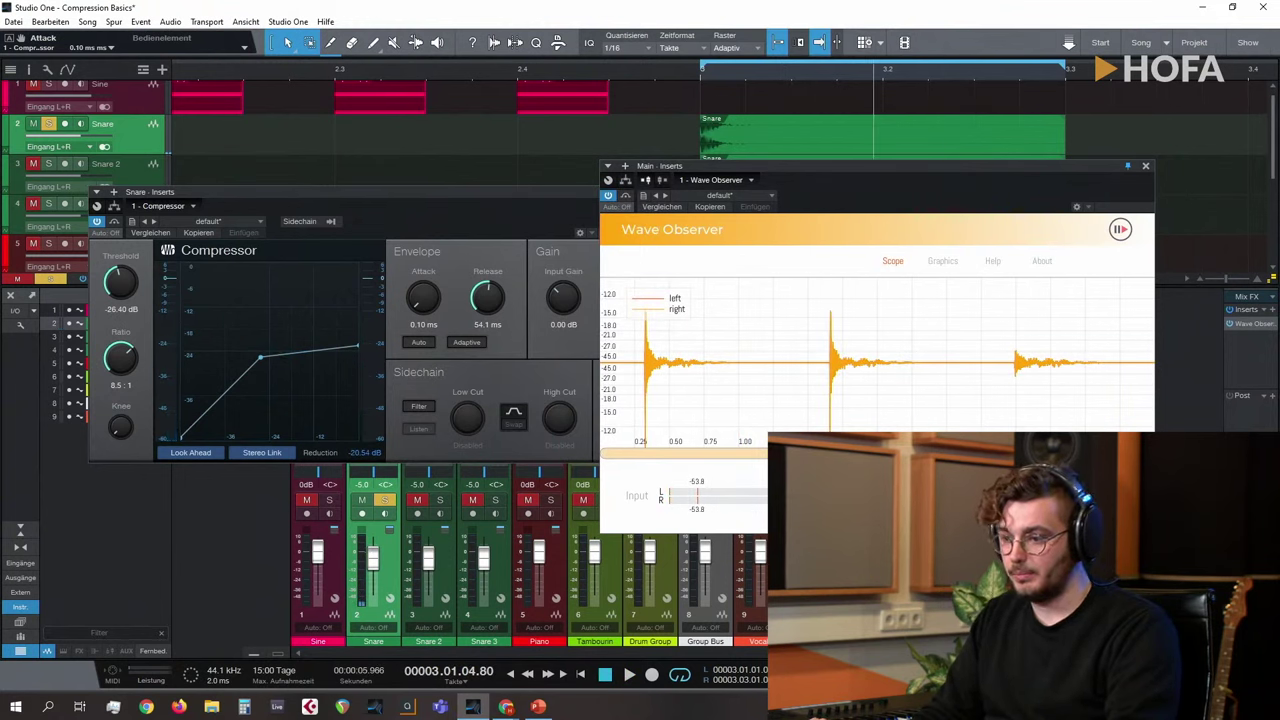
pyautogui.scroll(1, 743, 340)
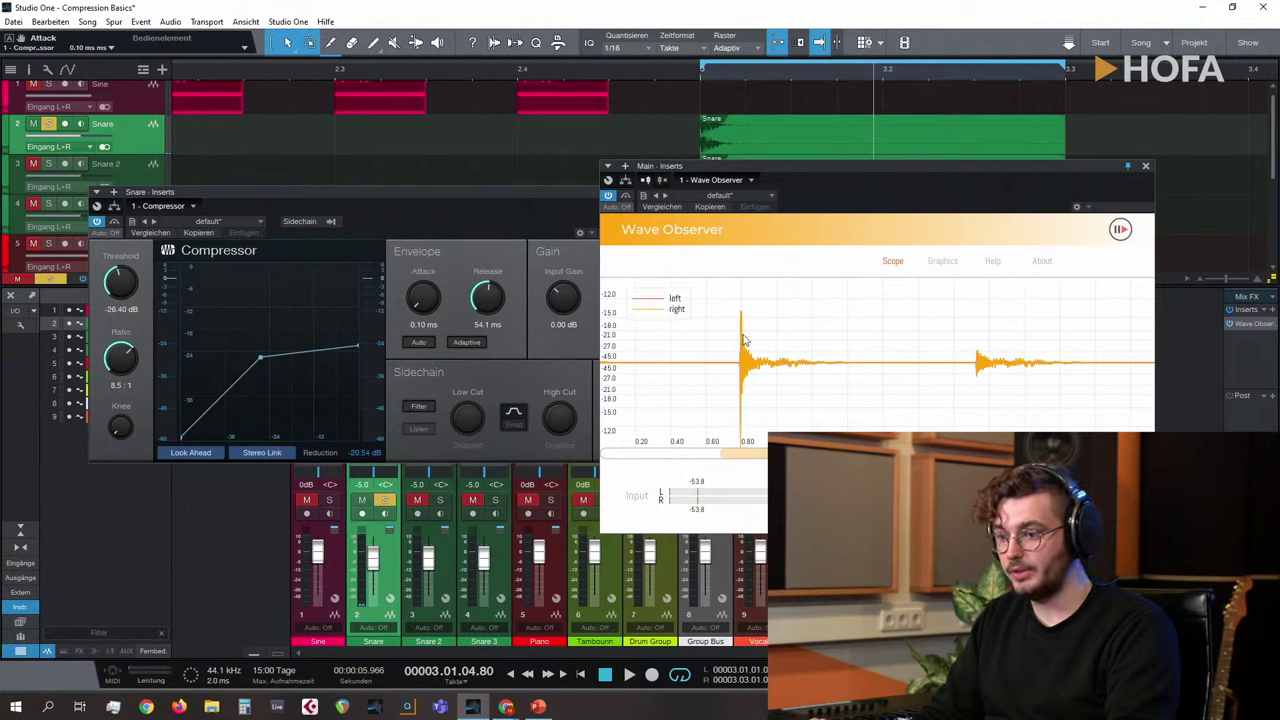
pyautogui.scroll(1, 722, 355)
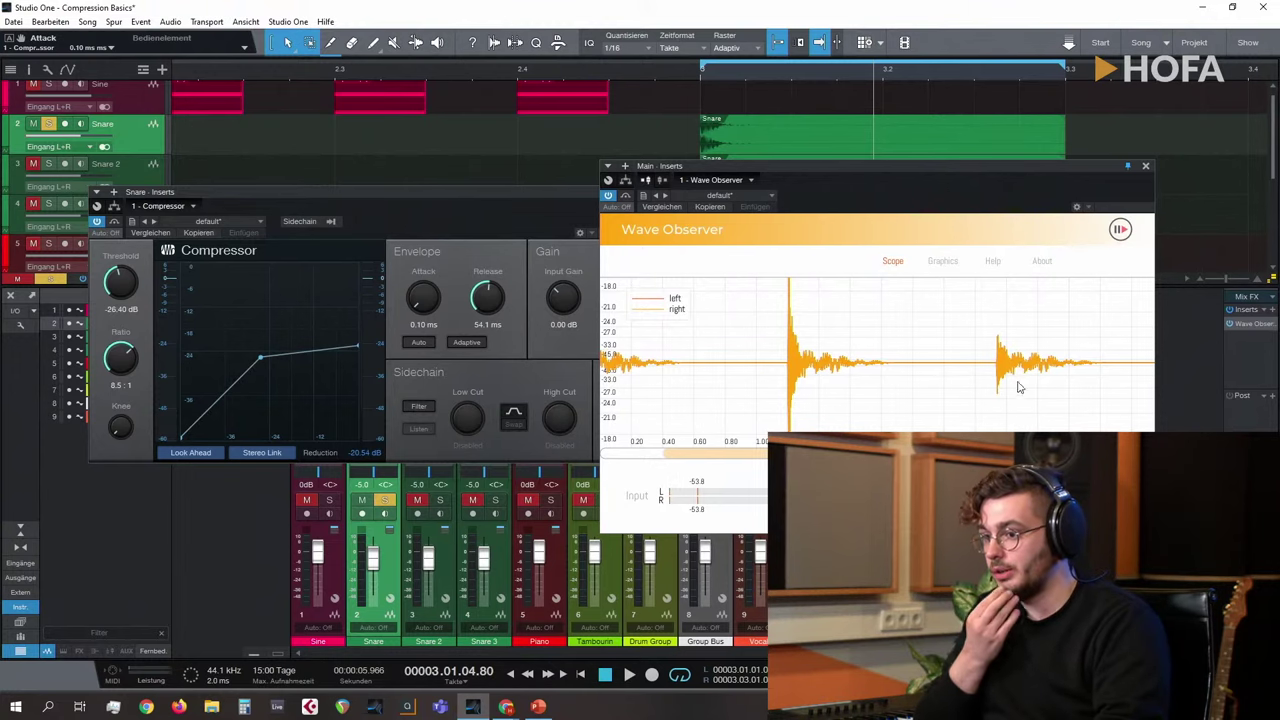
pyautogui.moveTo(1071, 166); pyautogui.dragTo(1023, 176)
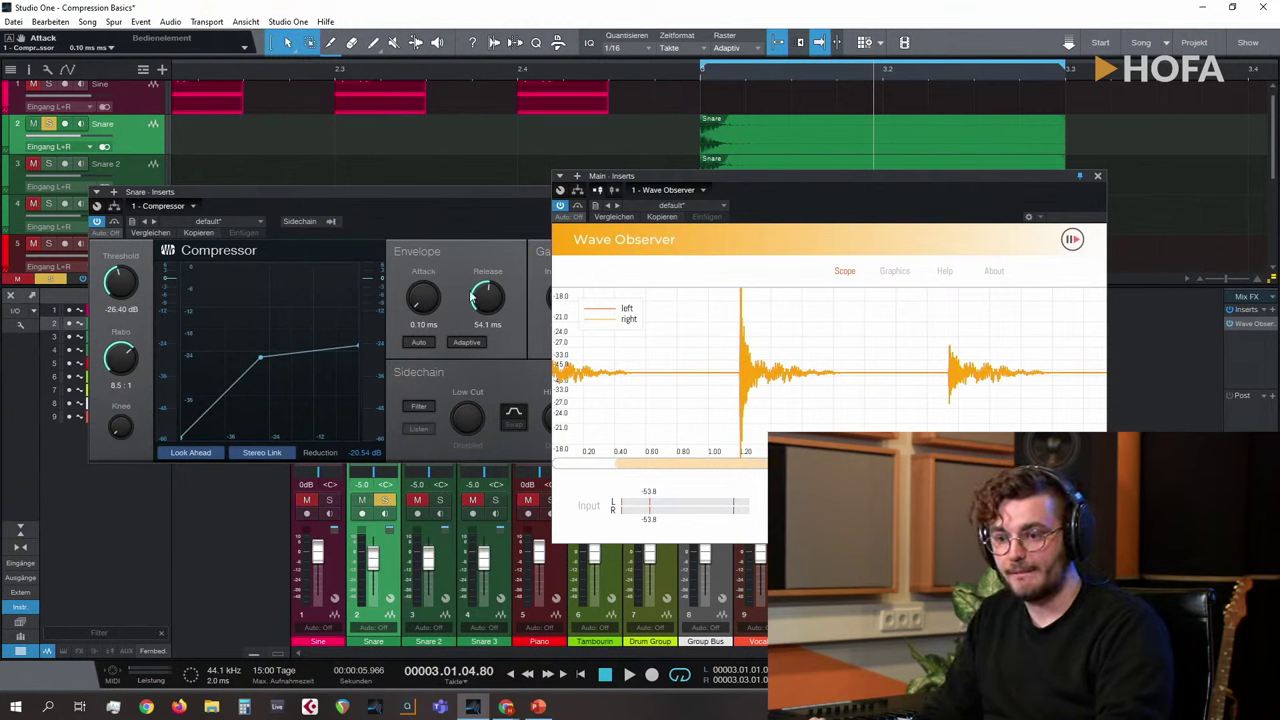
pyautogui.press('space')
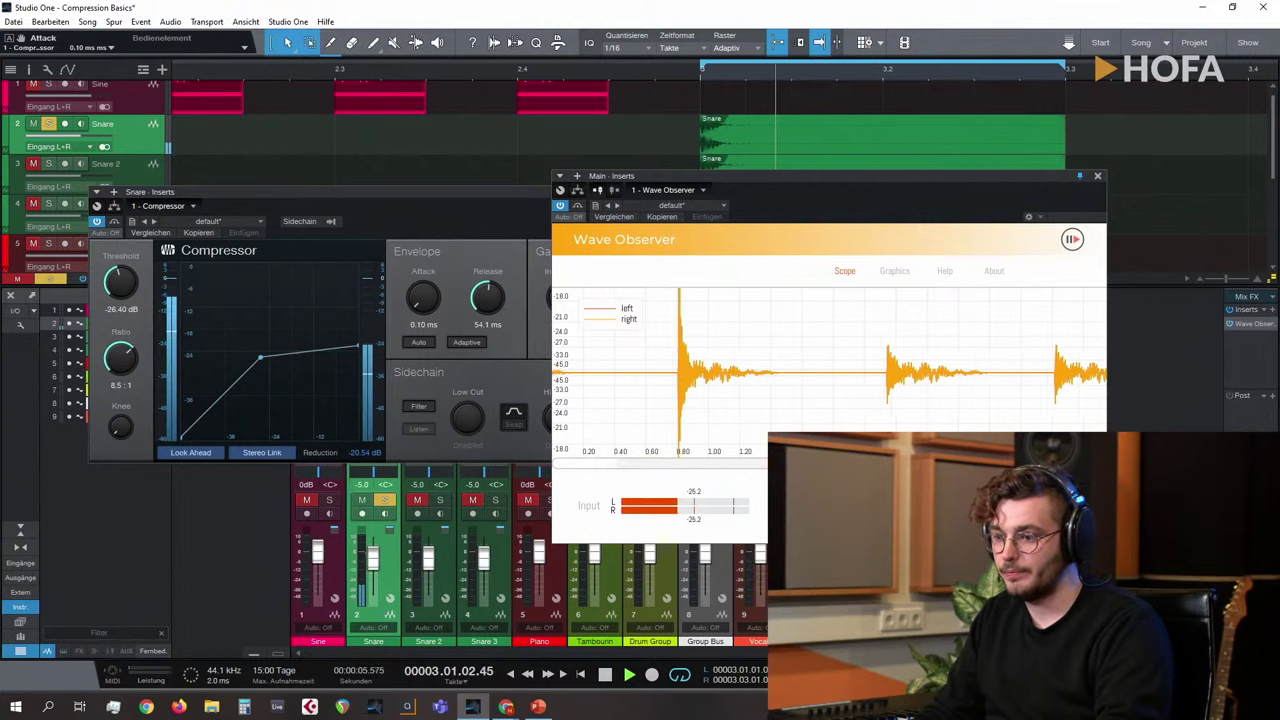
pyautogui.press('space')
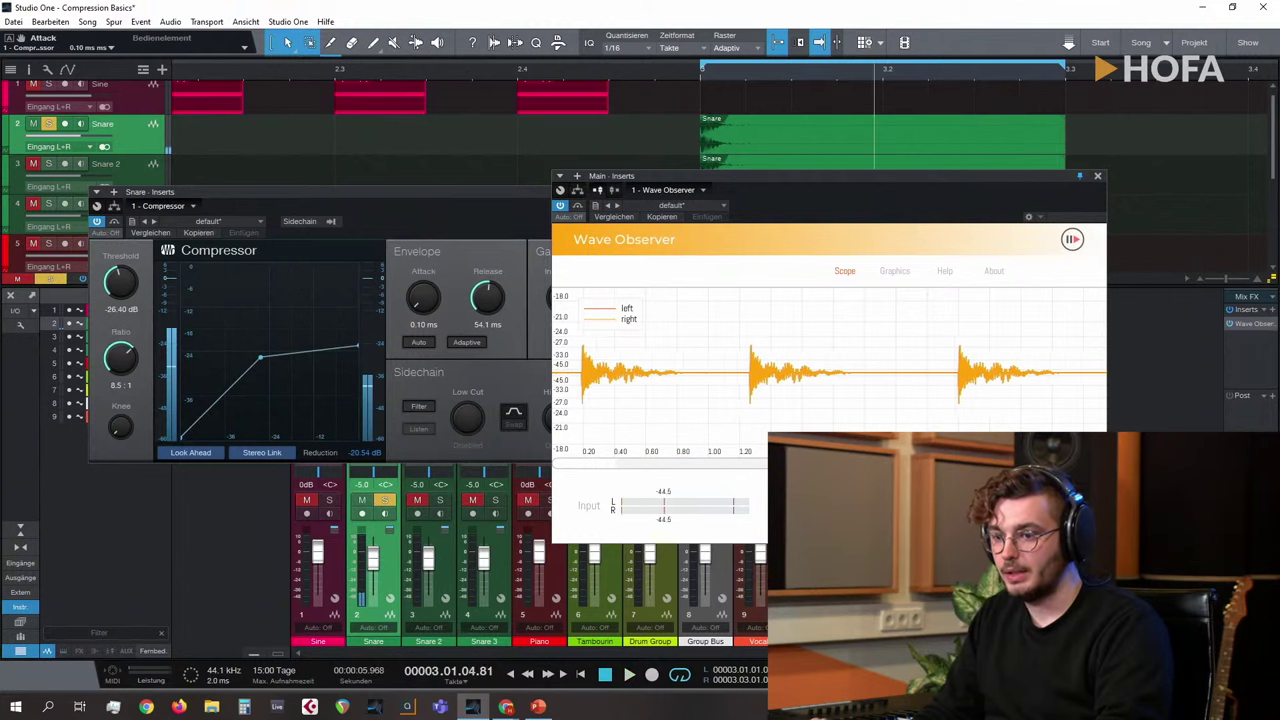
# Step: Raise the Snare compressor's attack to 73.1 ms, play the snare loop, and lower the attack to 33.2 ms
pyautogui.moveTo(418, 292); pyautogui.dragTo(420, 220)
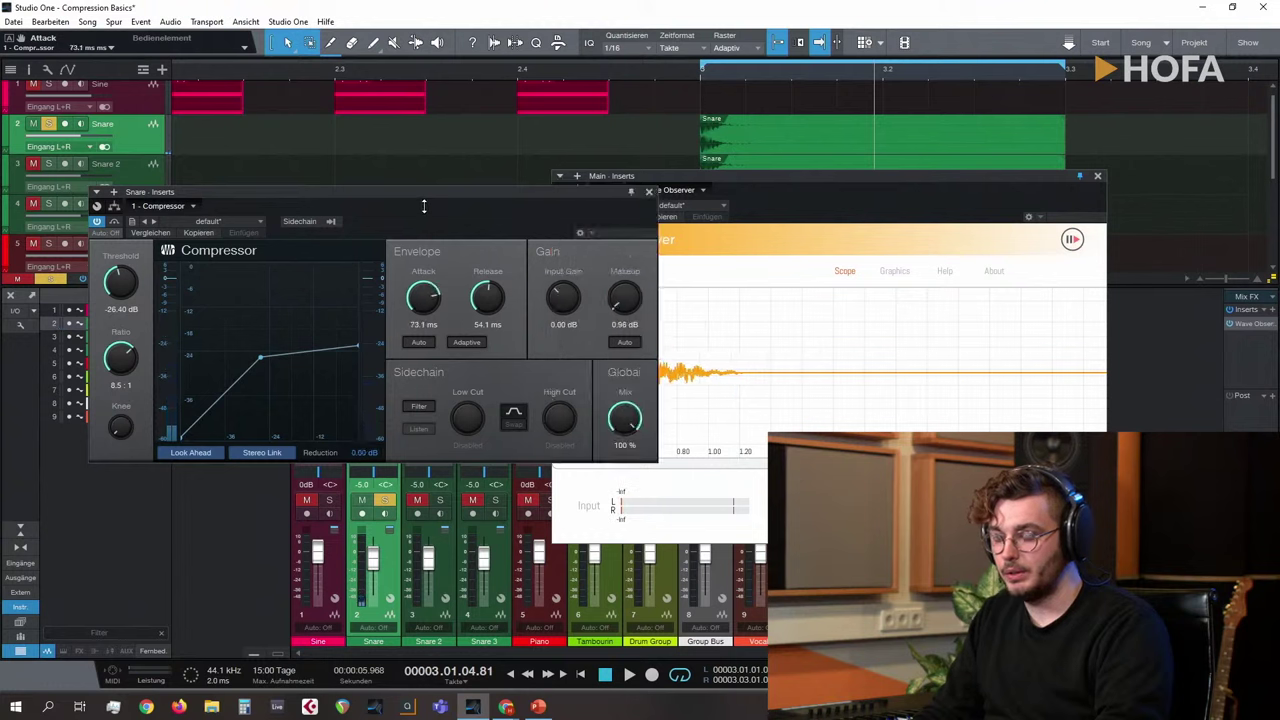
pyautogui.press('space')
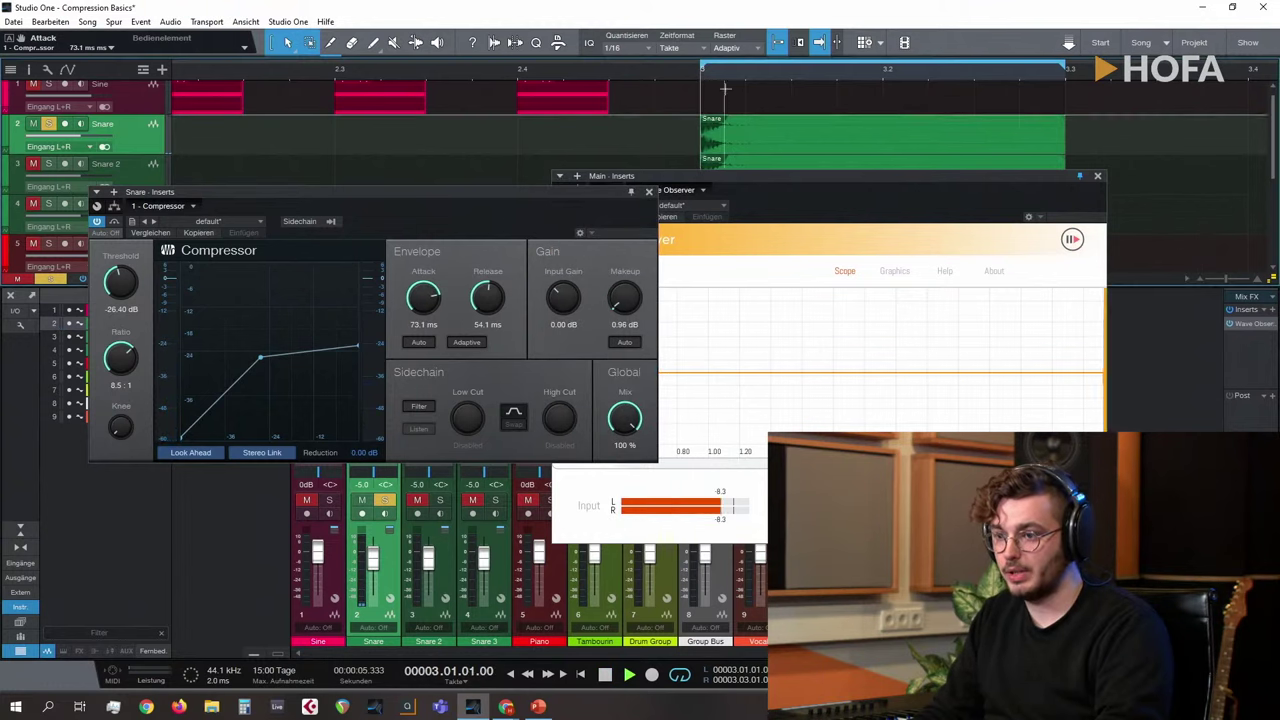
pyautogui.moveTo(420, 296); pyautogui.dragTo(432, 320)
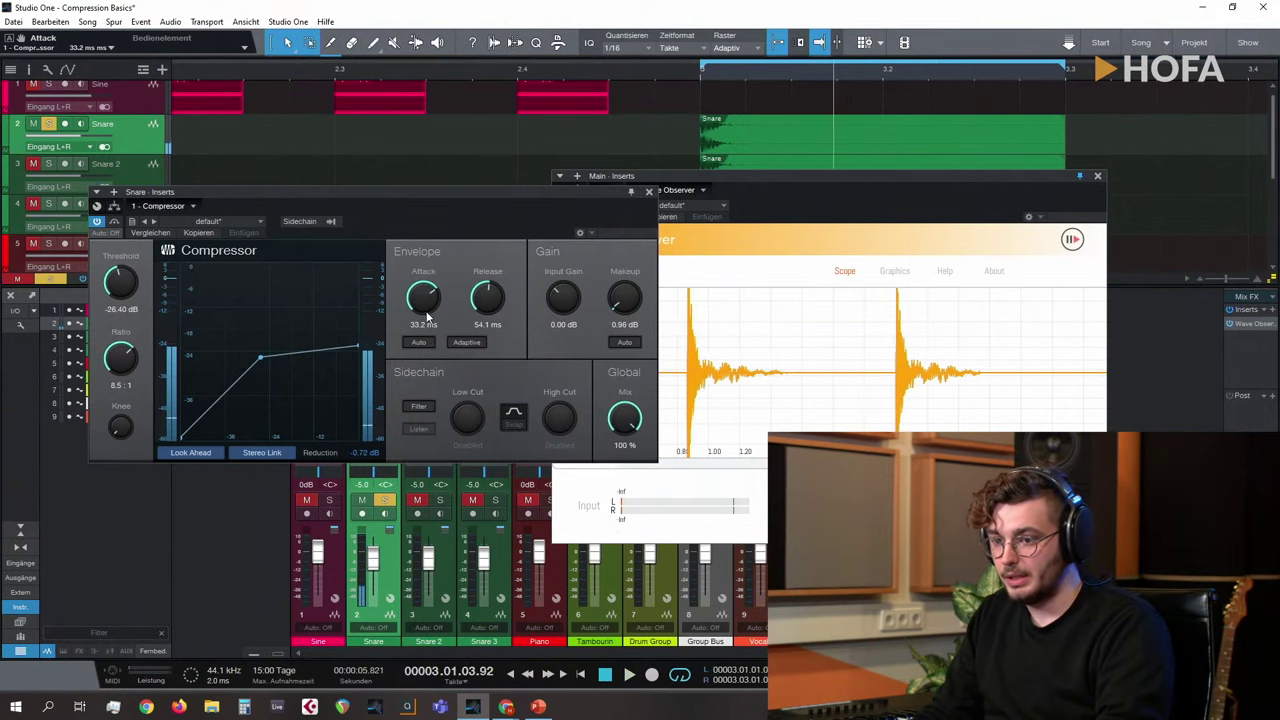
# Step: Play the snare loop while raising the compressor's attack to 130.6 ms and to its maximum of 400.0 ms
pyautogui.moveTo(432, 320); pyautogui.dragTo(436, 280)
pyautogui.press('space')
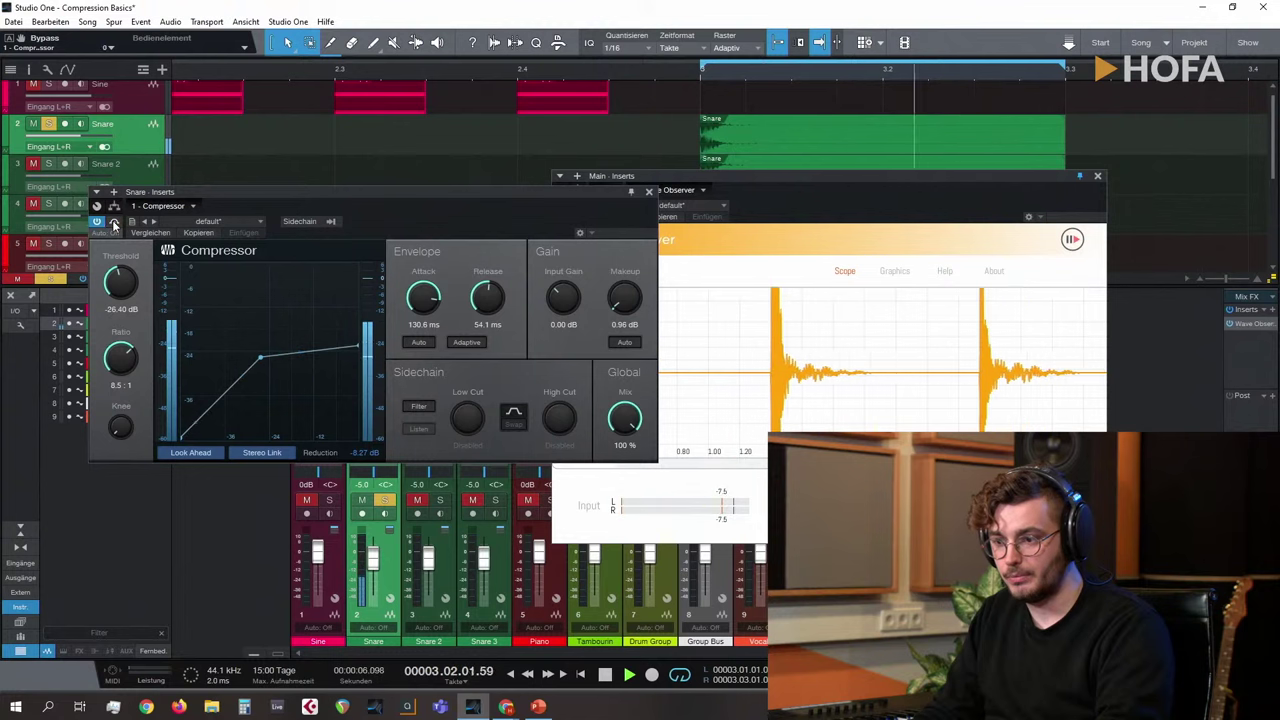
pyautogui.moveTo(424, 298); pyautogui.dragTo(432, 275)
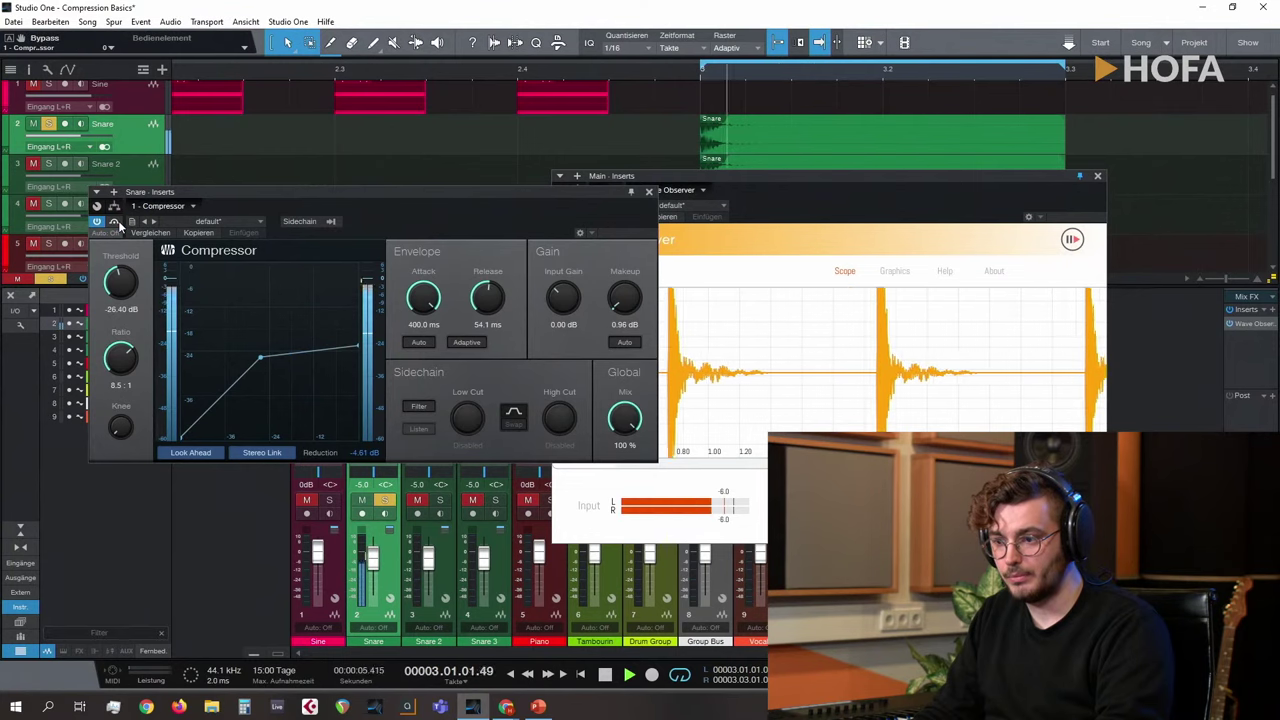
pyautogui.press('space')
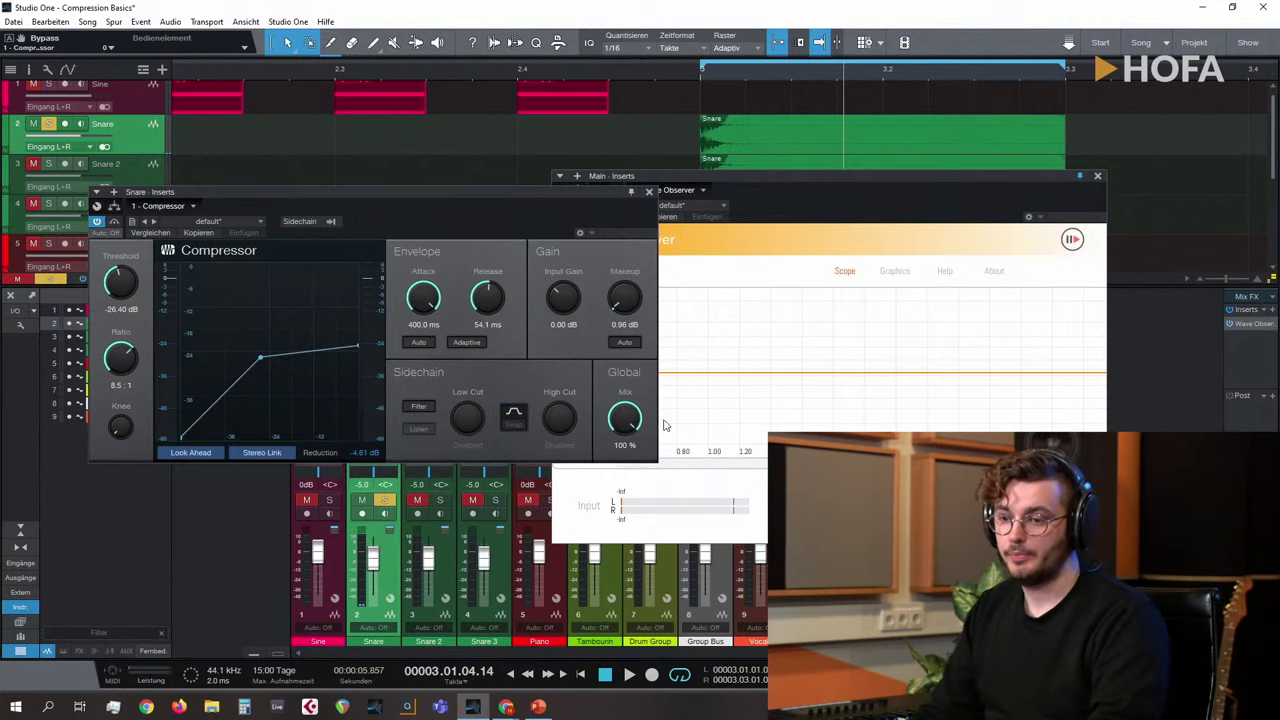
# Step: Return playback to bar 3 and set the Snare compressor's attack to 0.10 ms and release to 1.00 ms
pyautogui.moveTo(590, 206); pyautogui.dragTo(617, 199)
pyautogui.click(701, 75)
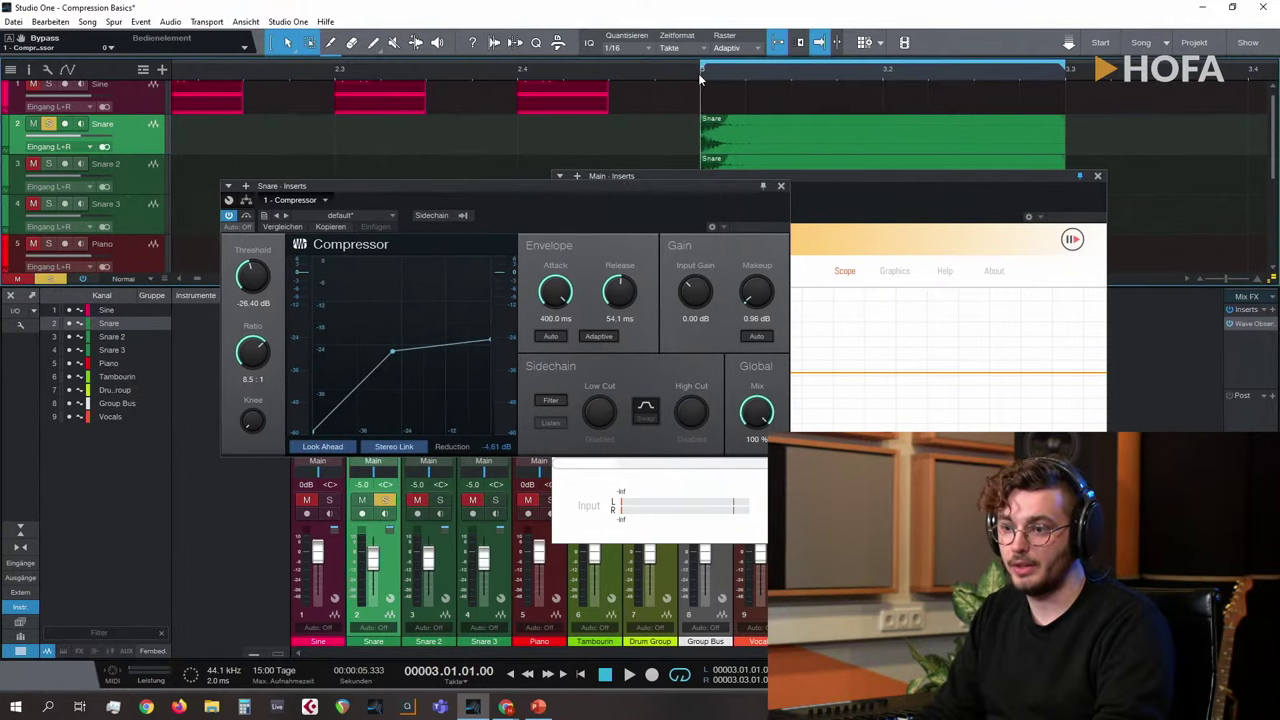
pyautogui.moveTo(544, 288); pyautogui.dragTo(548, 390)
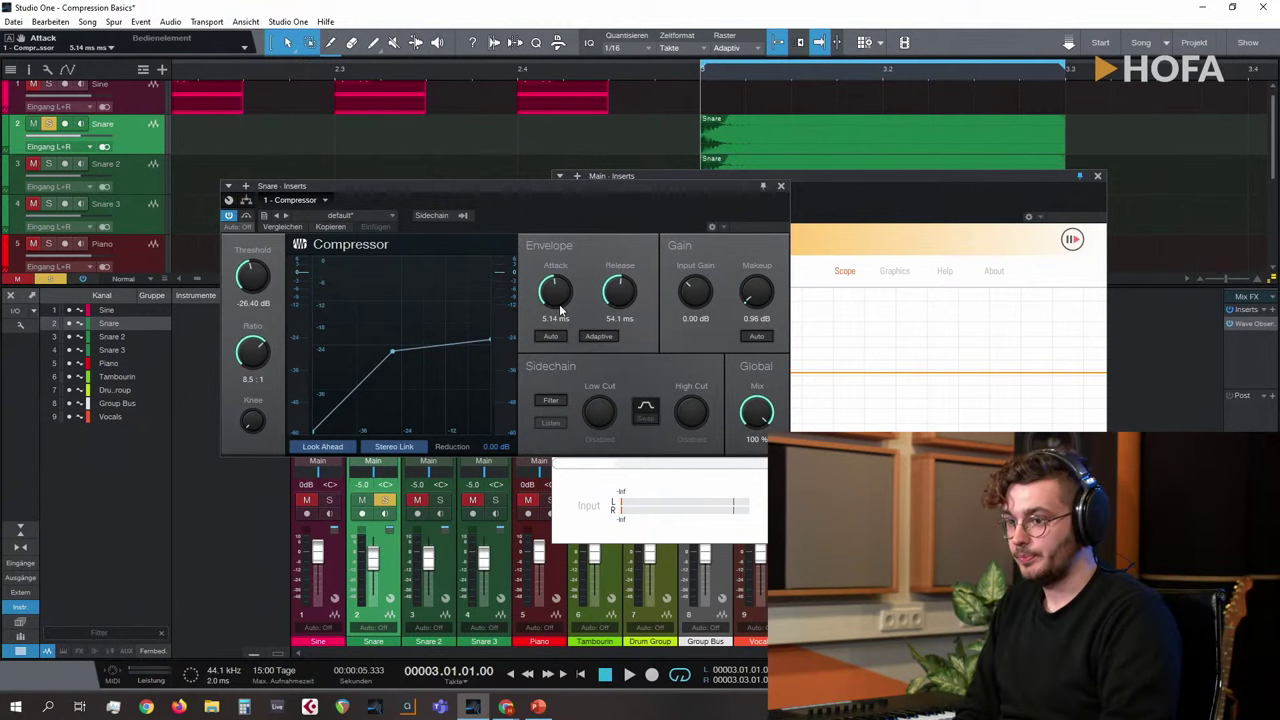
pyautogui.moveTo(559, 304); pyautogui.dragTo(557, 384)
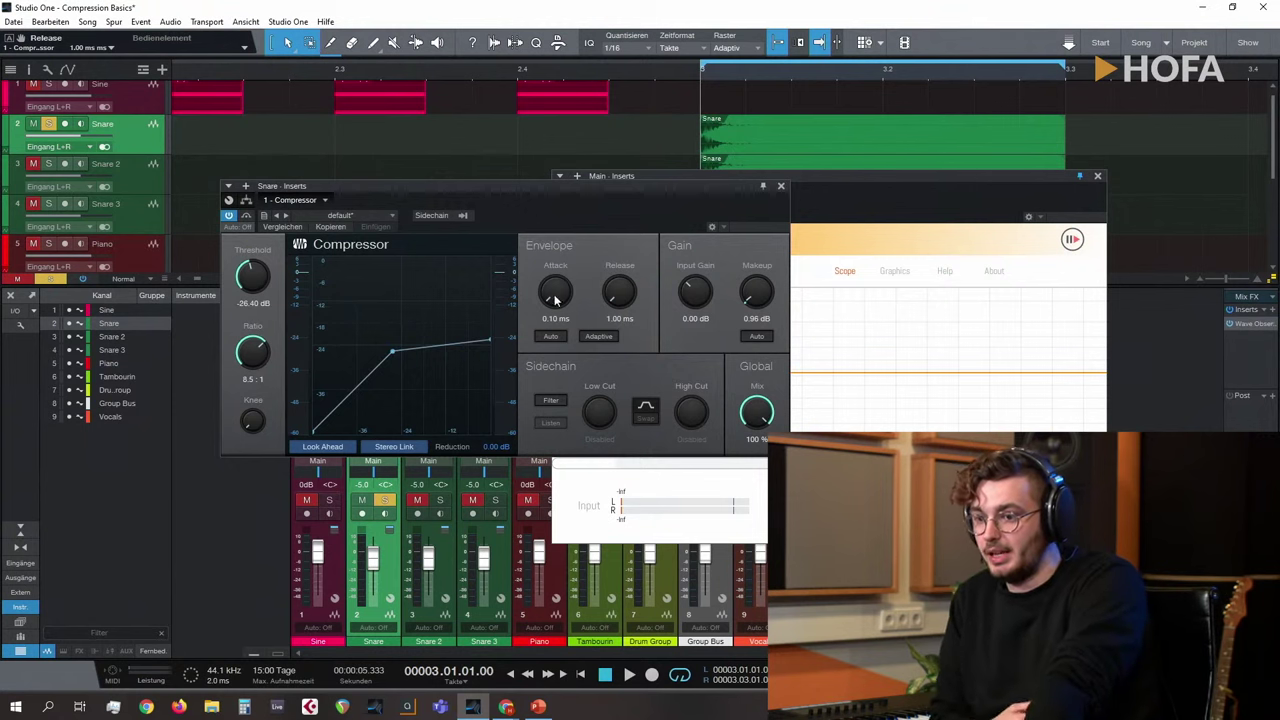
# Step: Set the Snare compressor's attack to 6.07 ms and play the snare loop while lowering the attack to 2.54 ms
pyautogui.click(723, 123)
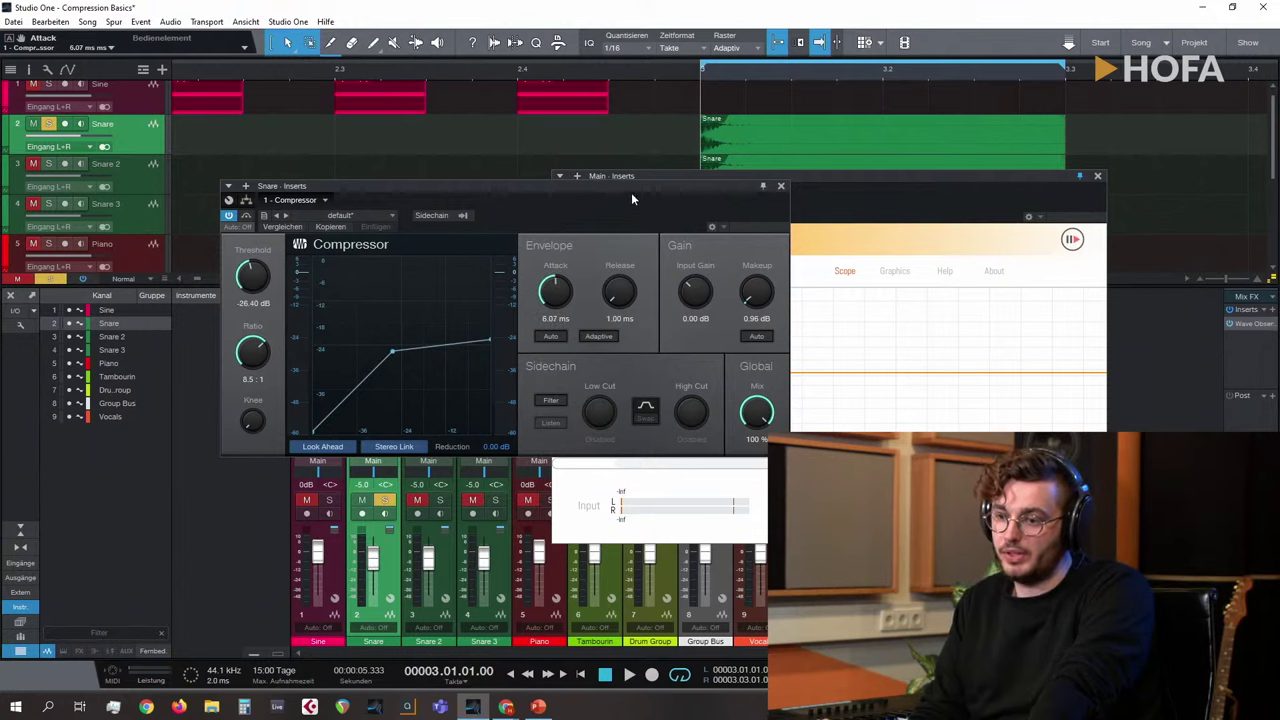
pyautogui.moveTo(638, 190); pyautogui.dragTo(637, 195)
pyautogui.press('space')
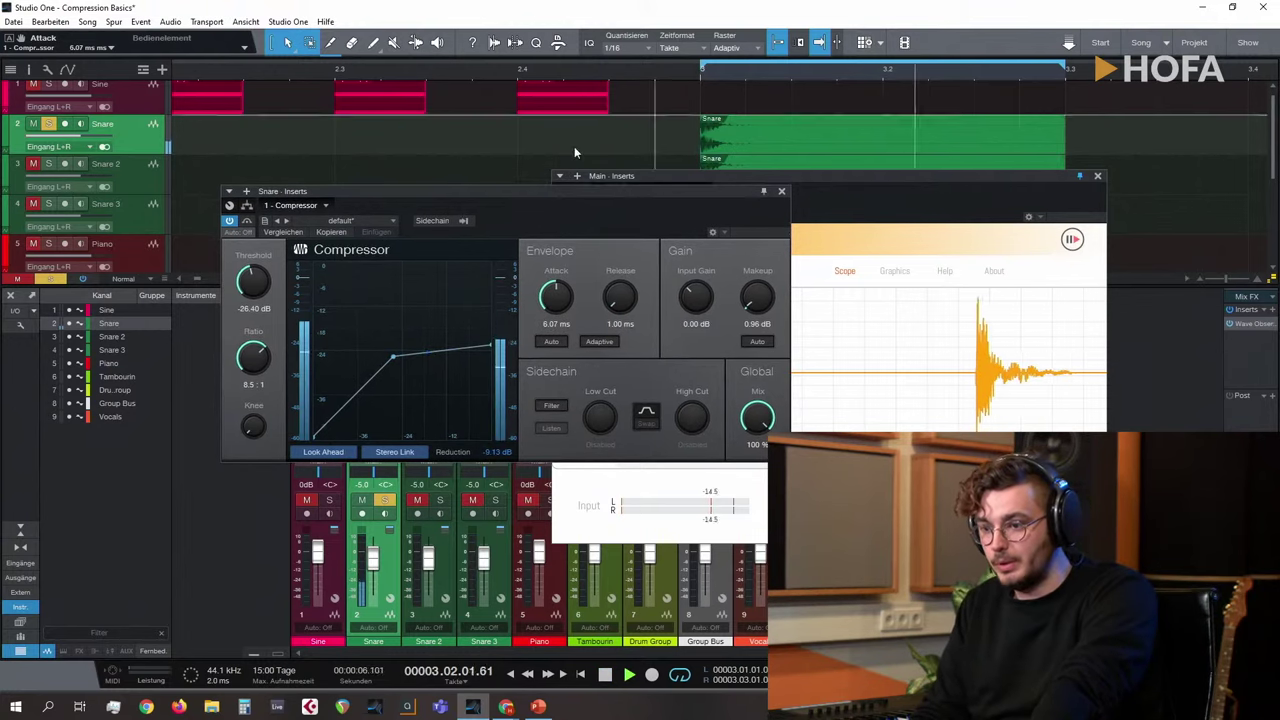
pyautogui.scroll(-4, 550, 295)
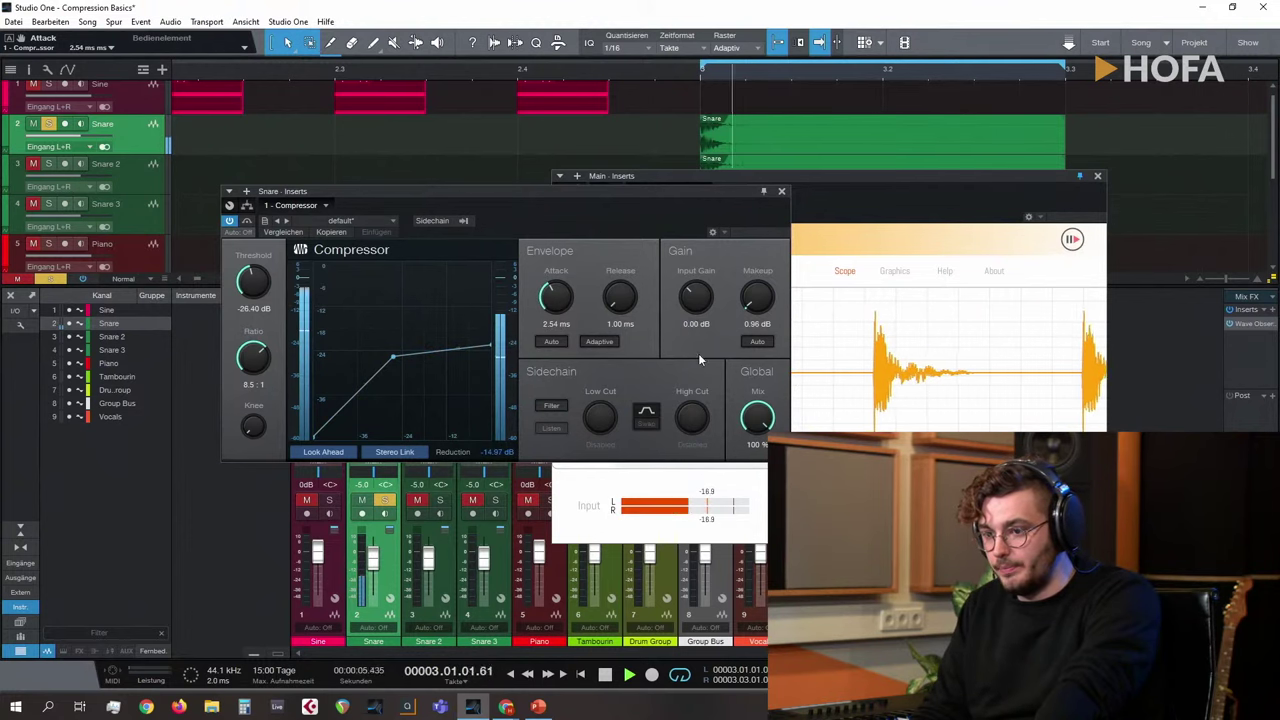
# Step: Try release times of 4.75 ms and 2.14 ms on the playing snare loop, then stop and restore 1.00 ms
pyautogui.scroll(3, 621, 292)
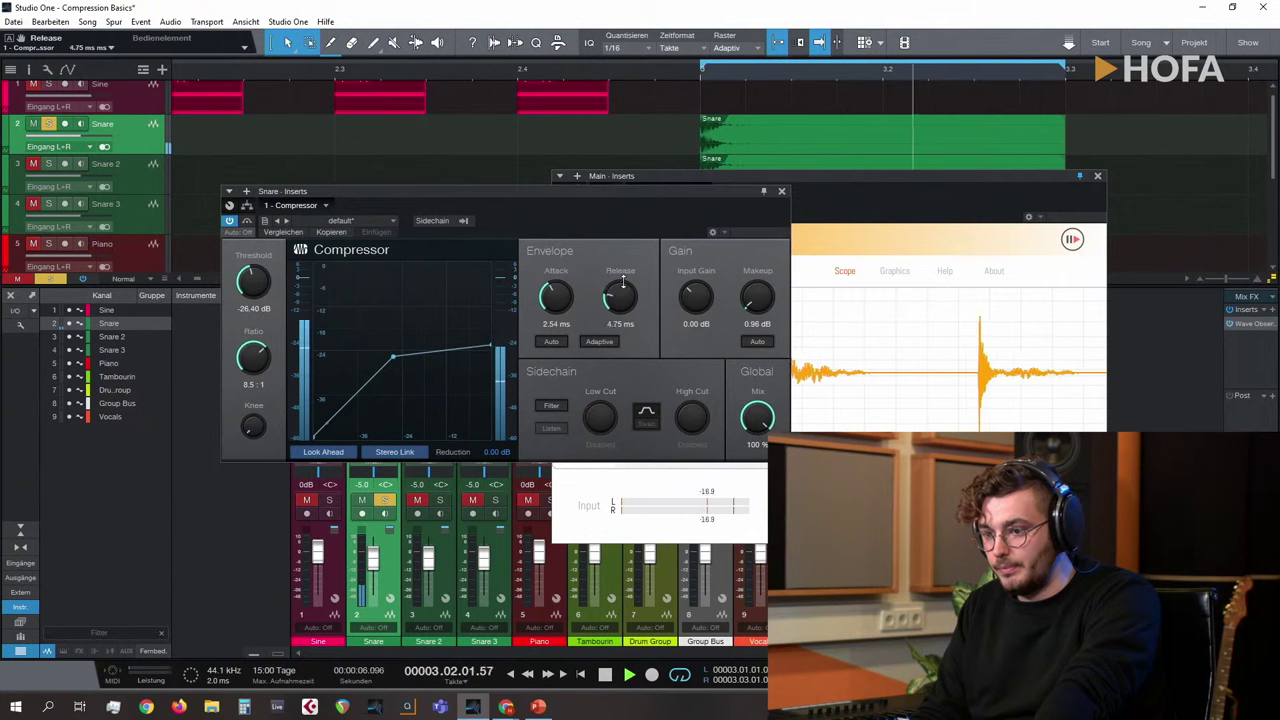
pyautogui.scroll(-1, 621, 292)
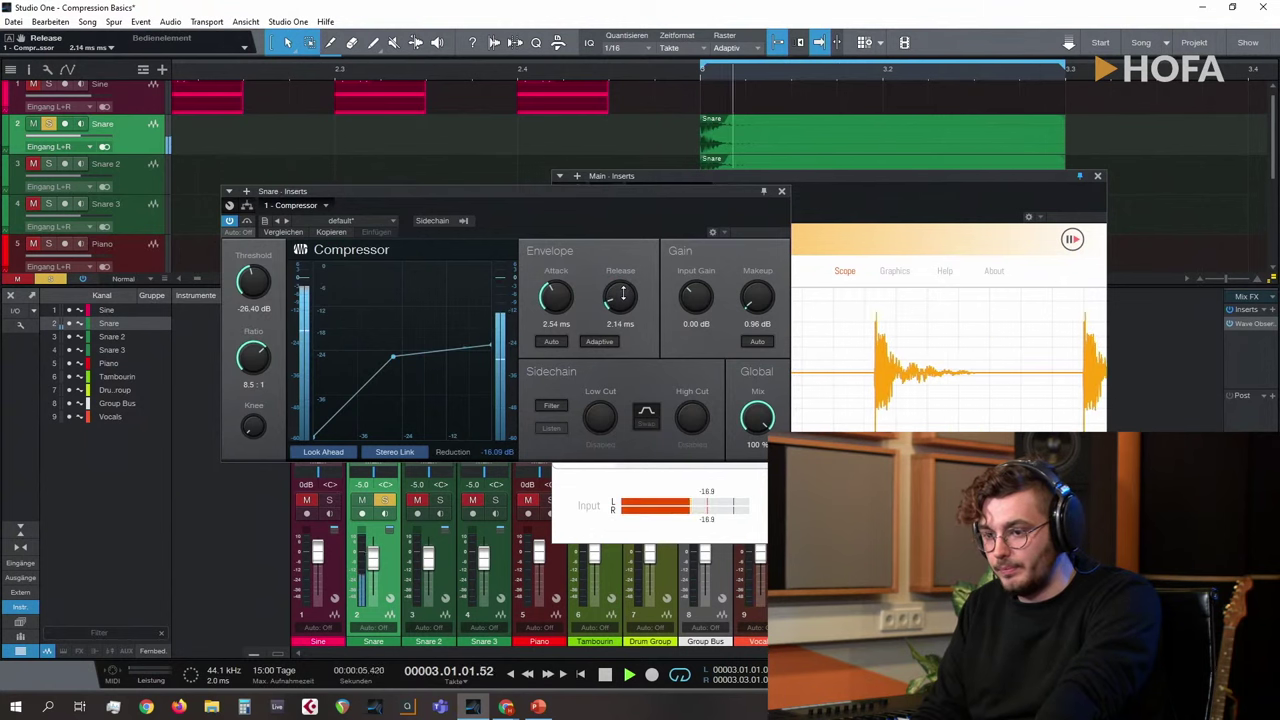
pyautogui.press('space')
pyautogui.scroll(-3, 621, 297)
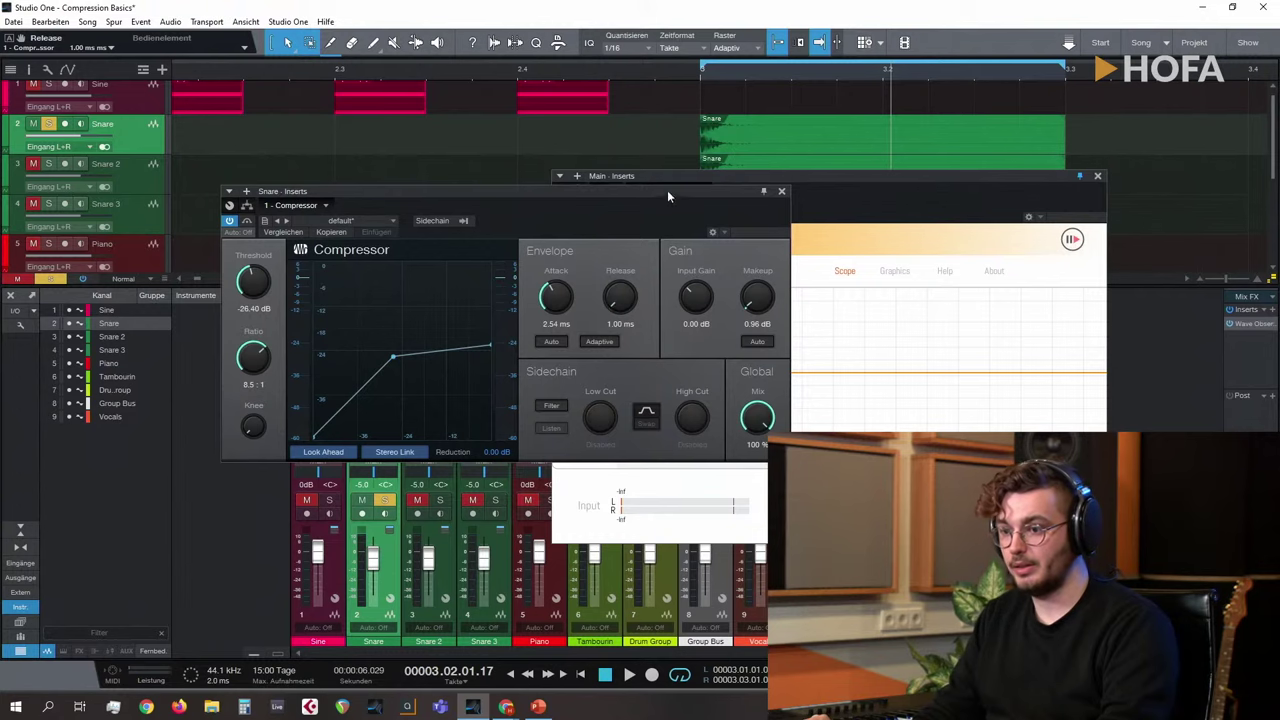
pyautogui.moveTo(667, 188); pyautogui.dragTo(696, 187)
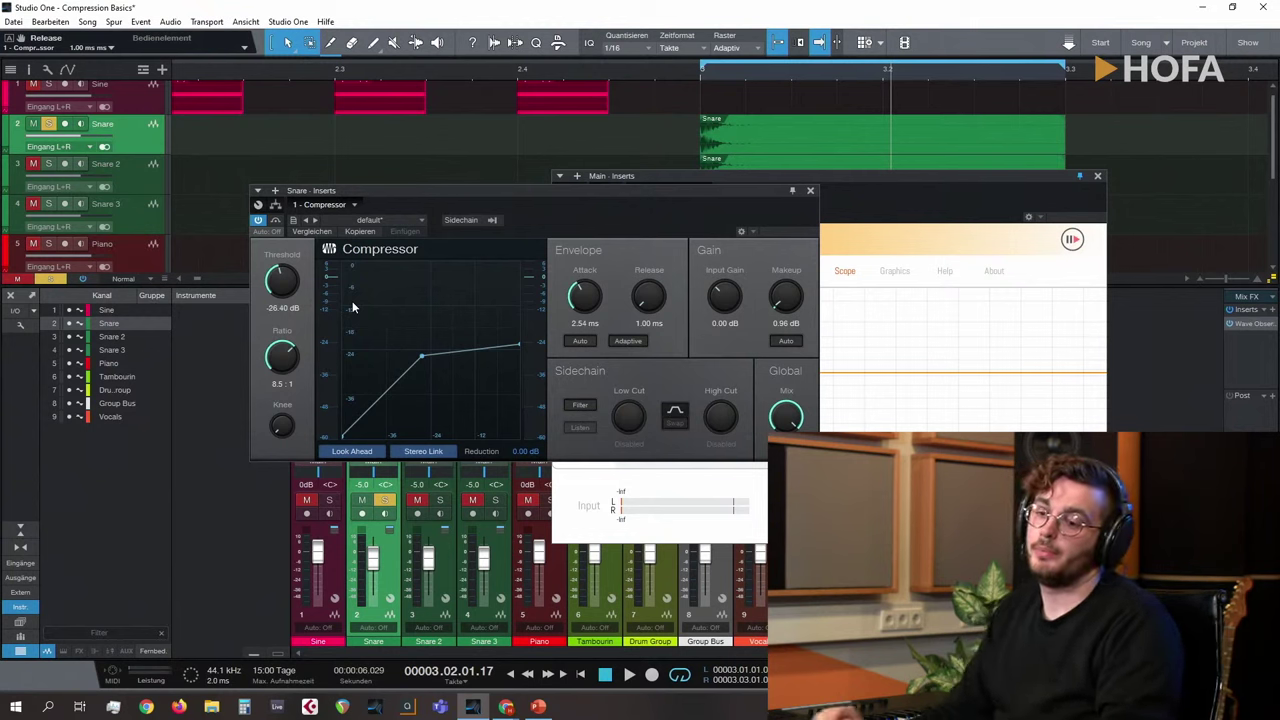
pyautogui.moveTo(350, 189); pyautogui.dragTo(449, 191)
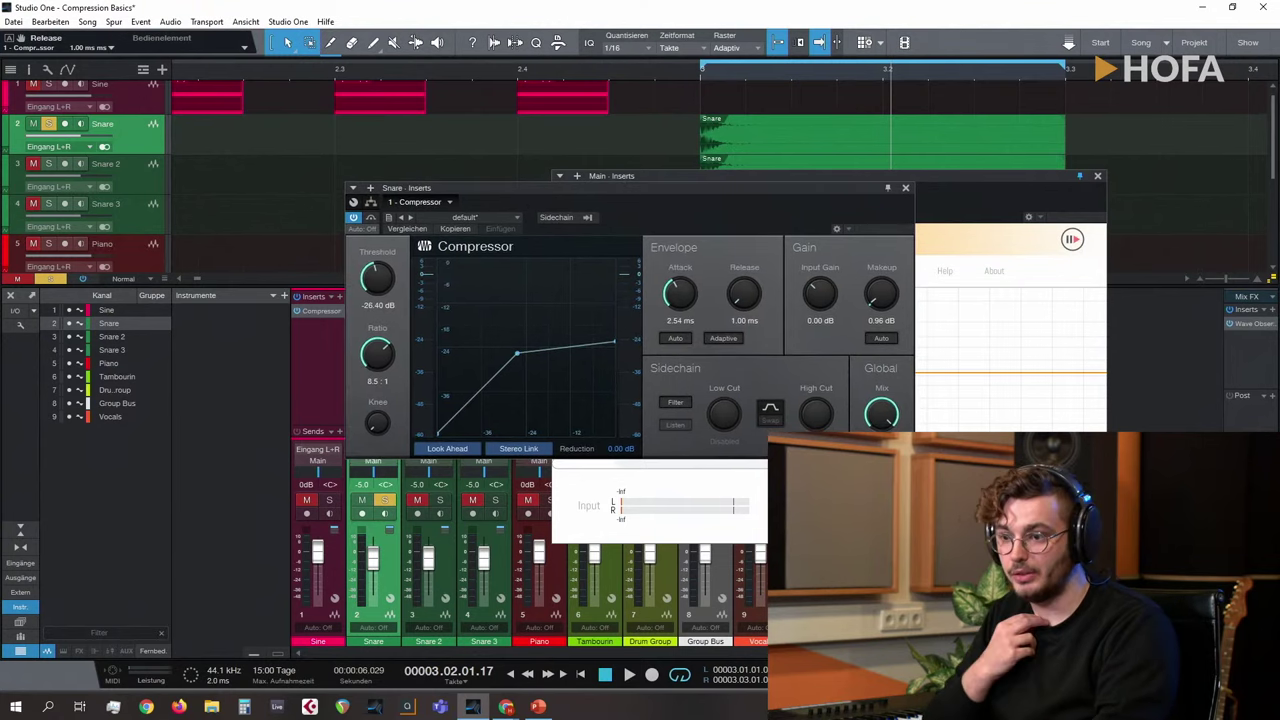
pyautogui.moveTo(633, 197); pyautogui.dragTo(659, 195)
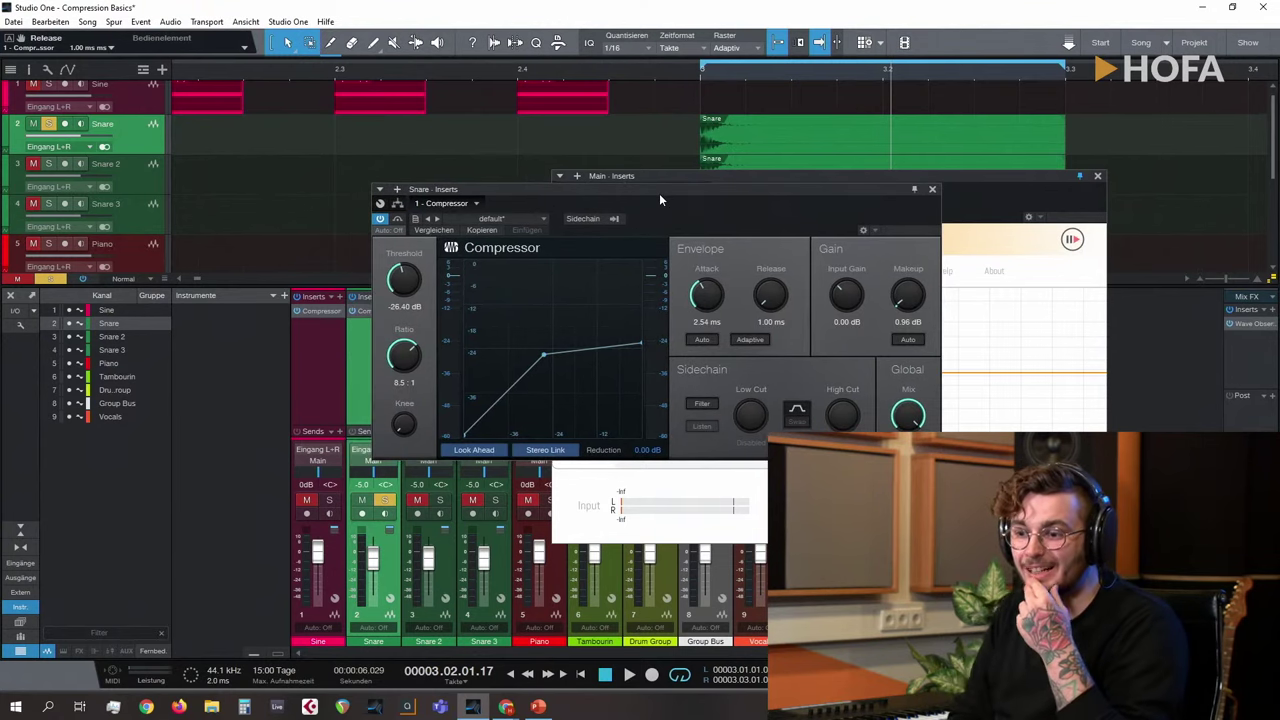
pyautogui.moveTo(773, 285); pyautogui.dragTo(779, 310)
pyautogui.rightClick(779, 310)
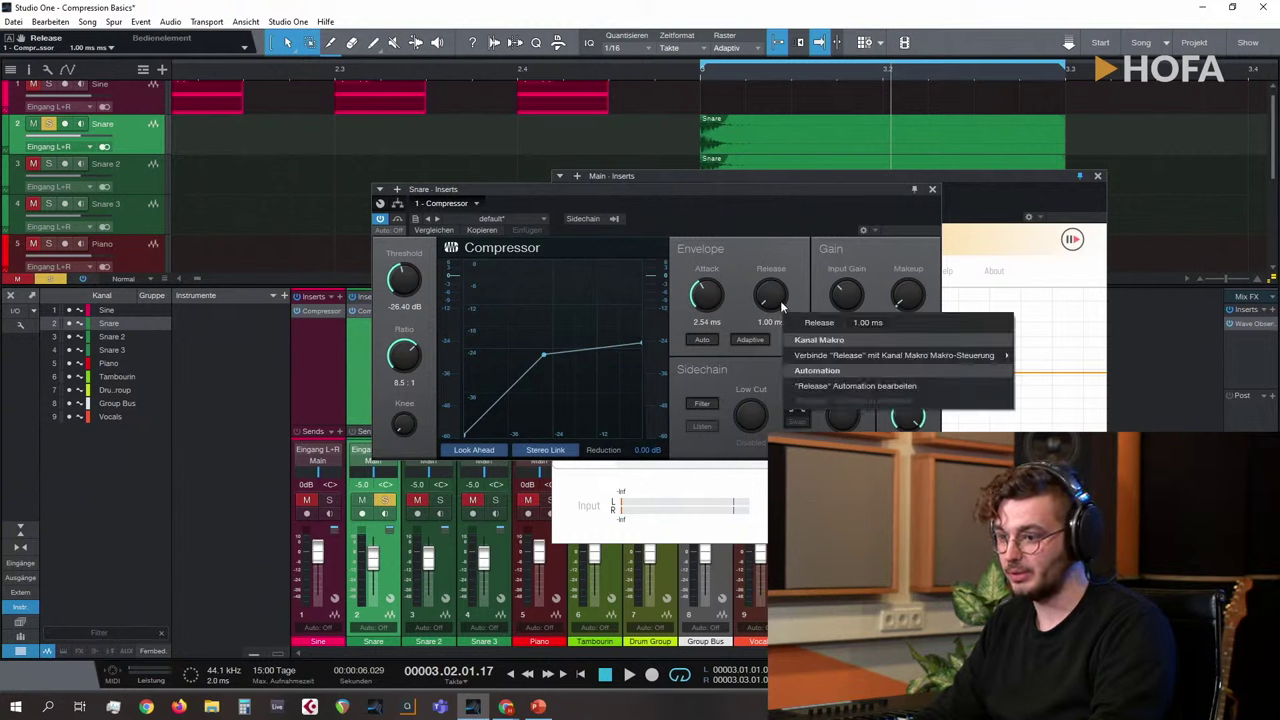
pyautogui.click(780, 300)
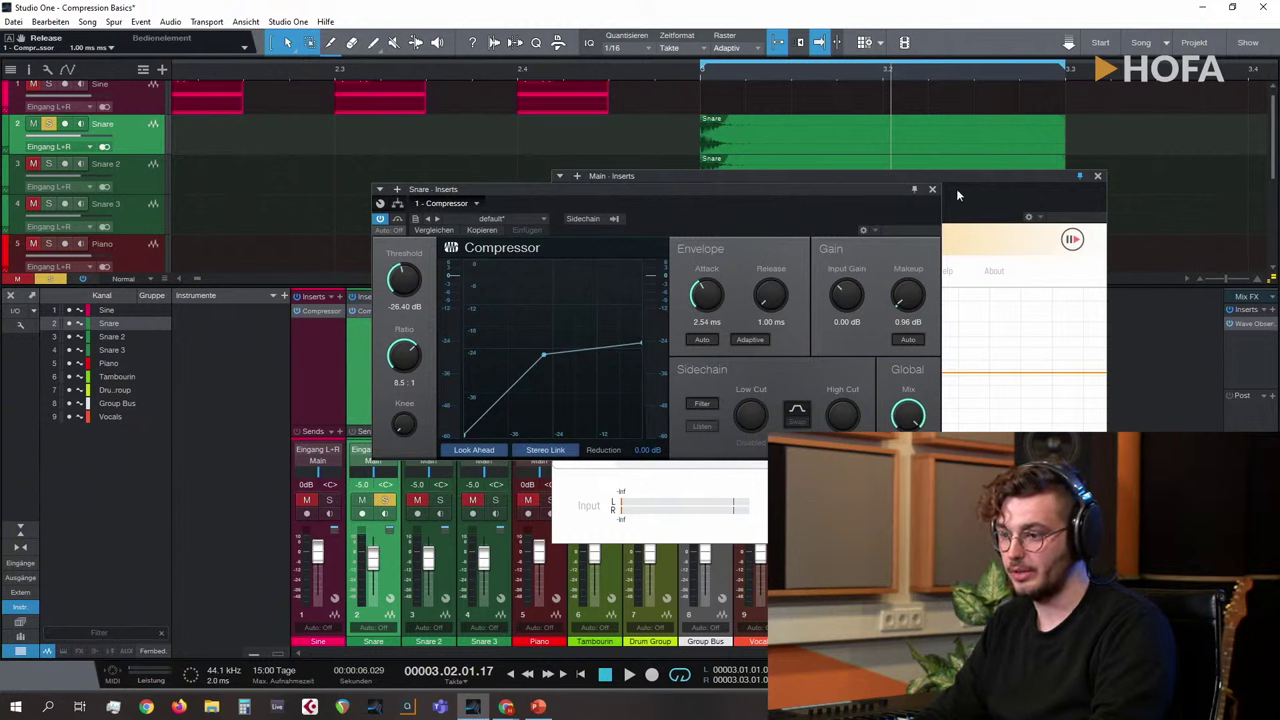
# Step: Uncover Wave Observer, play the snare loop with the attack set to 0.10 ms, and compare it against the bypassed compressor
pyautogui.moveTo(785, 188); pyautogui.dragTo(498, 197)
pyautogui.press('space')
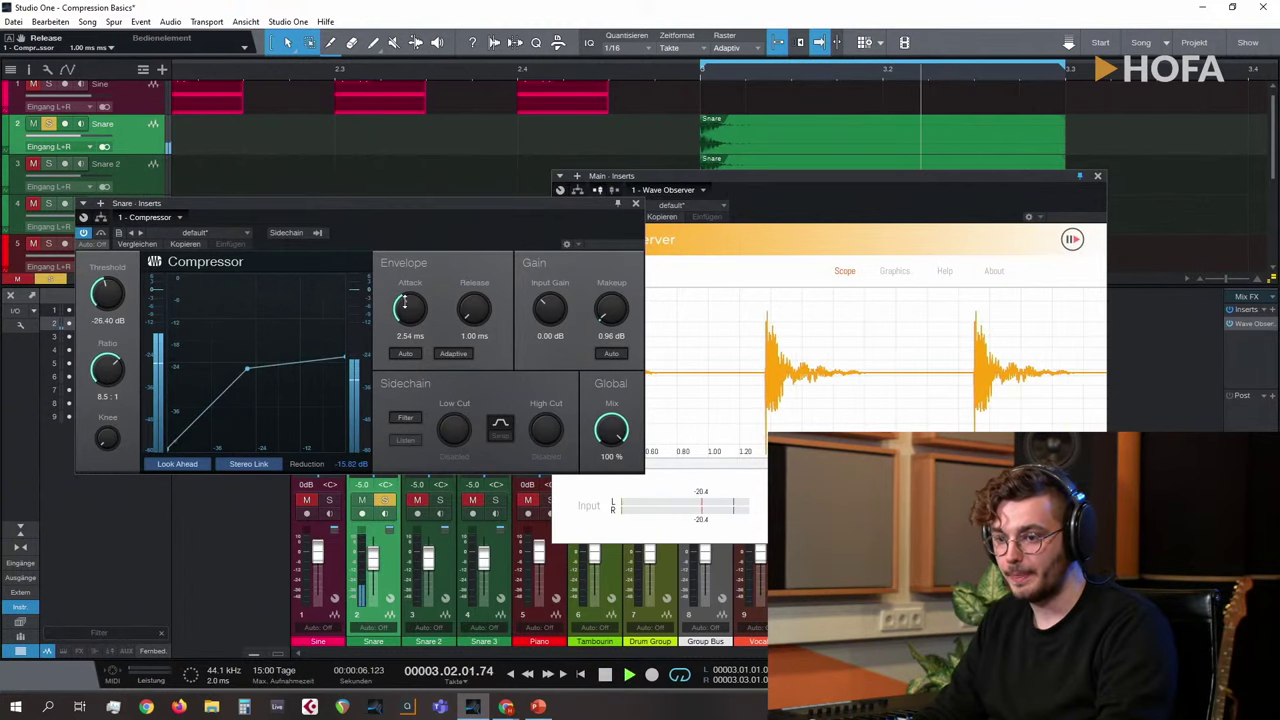
pyautogui.moveTo(409, 308); pyautogui.dragTo(402, 369)
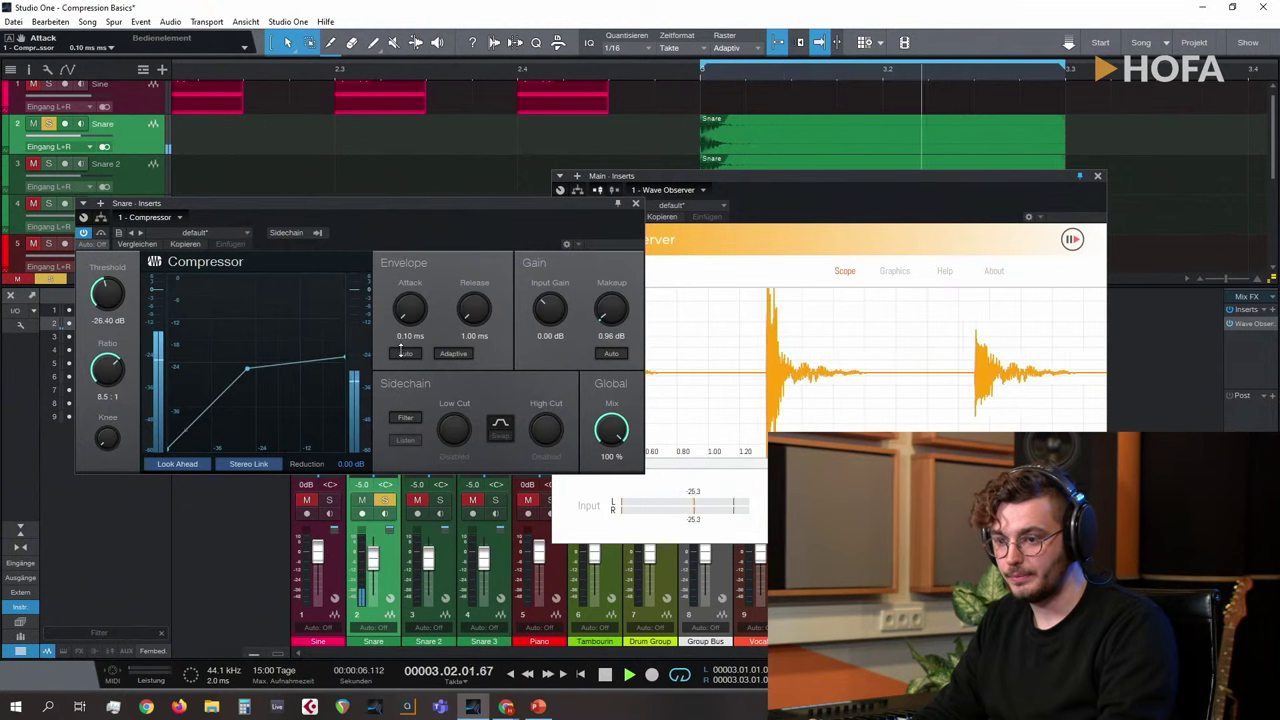
pyautogui.click(103, 234)
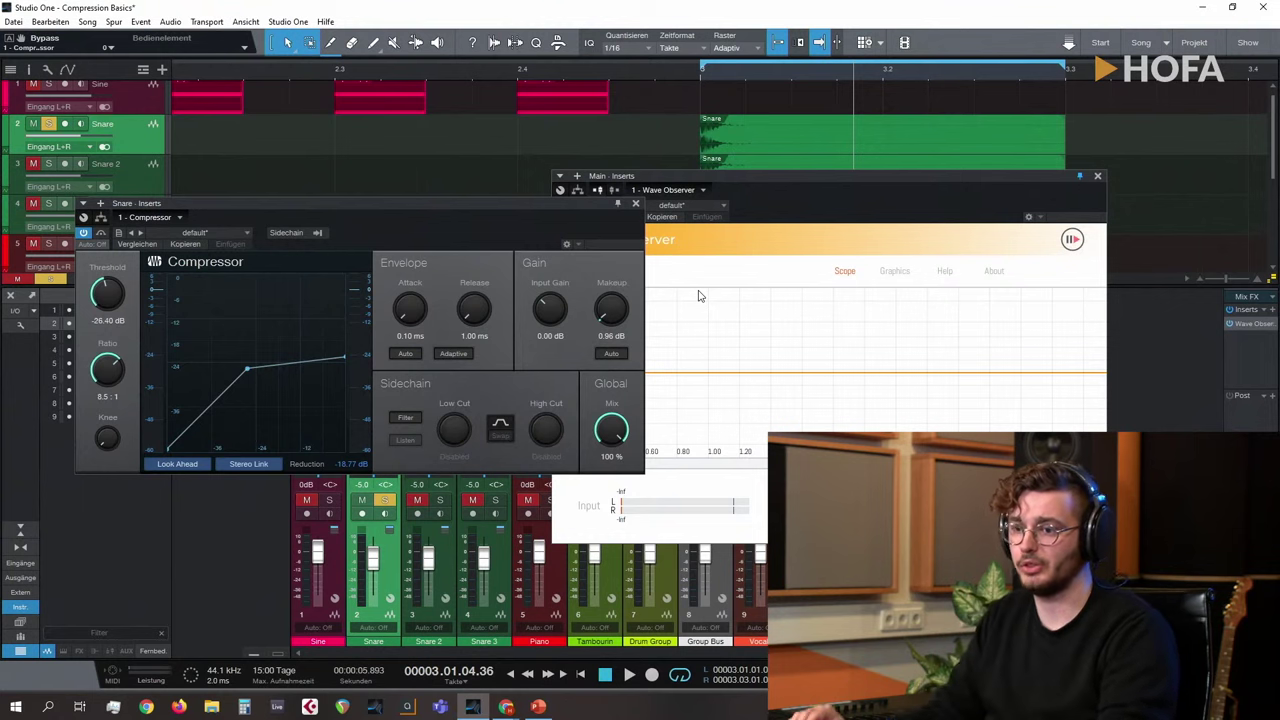
# Step: Close the Snare compressor and Wave Observer windows to clear the arrangement and mixer
pyautogui.click(634, 206)
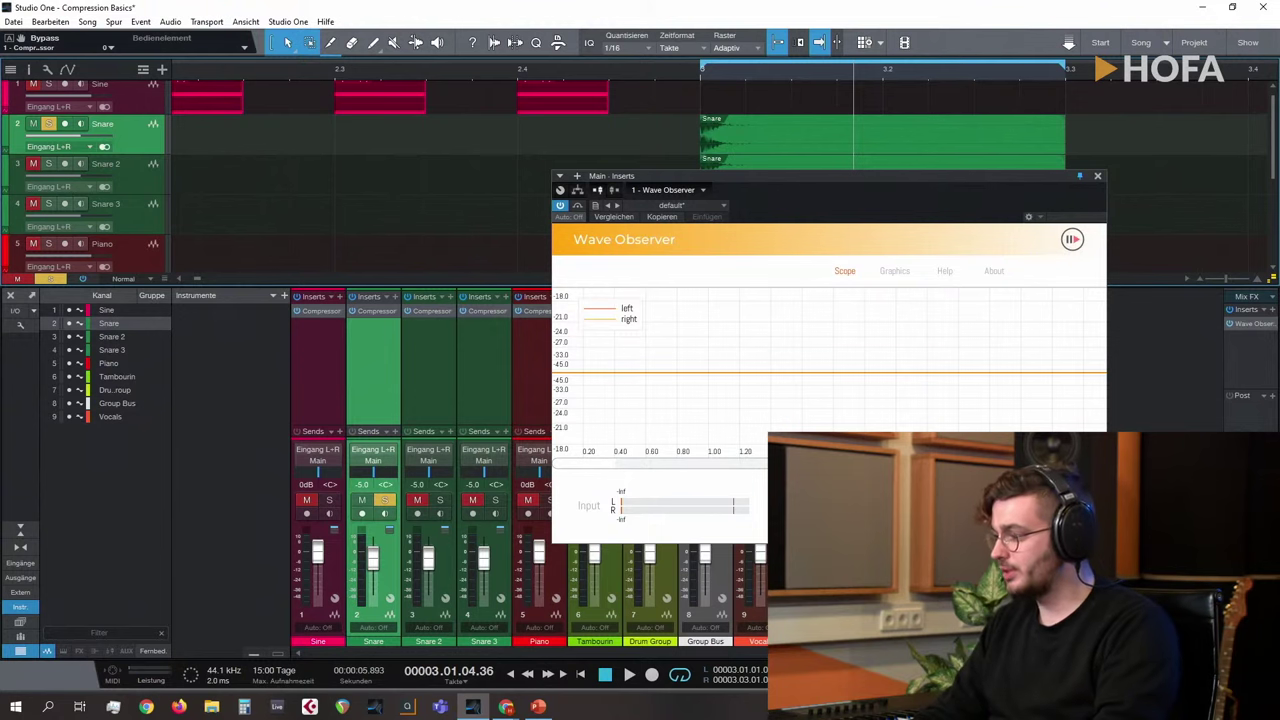
pyautogui.hotkey('alt', 'Tab')
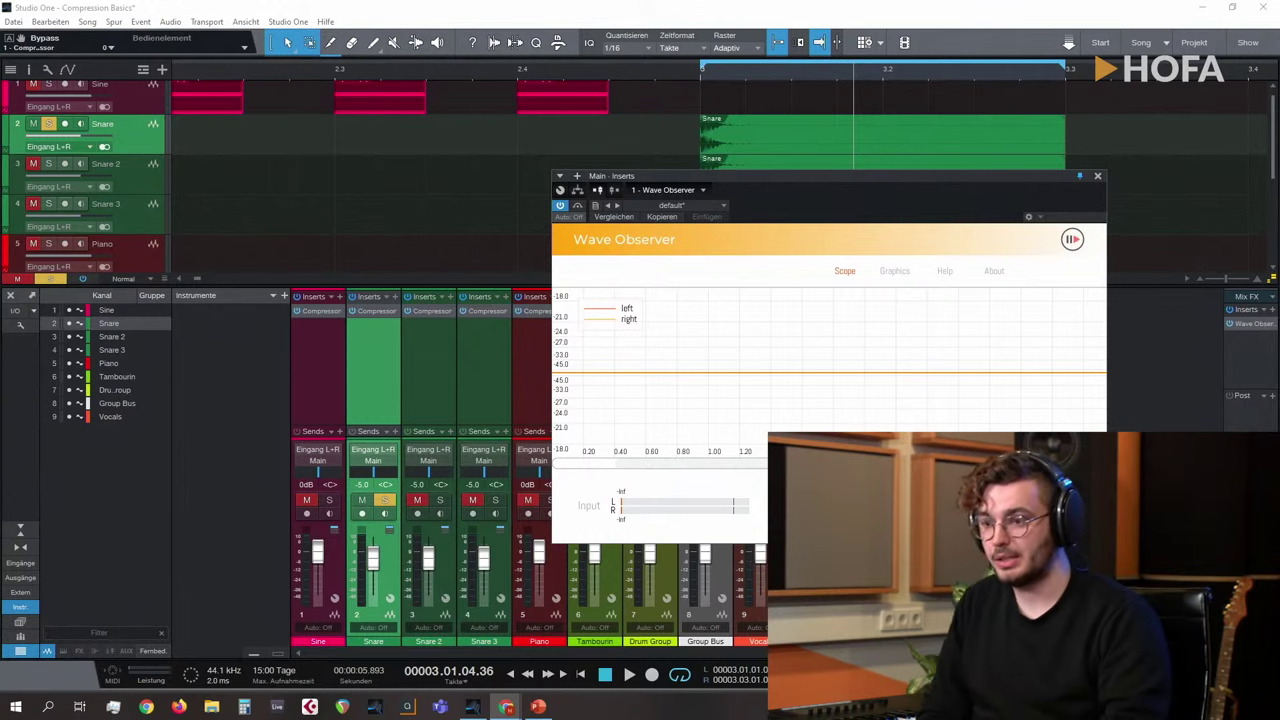
pyautogui.click(1097, 176)
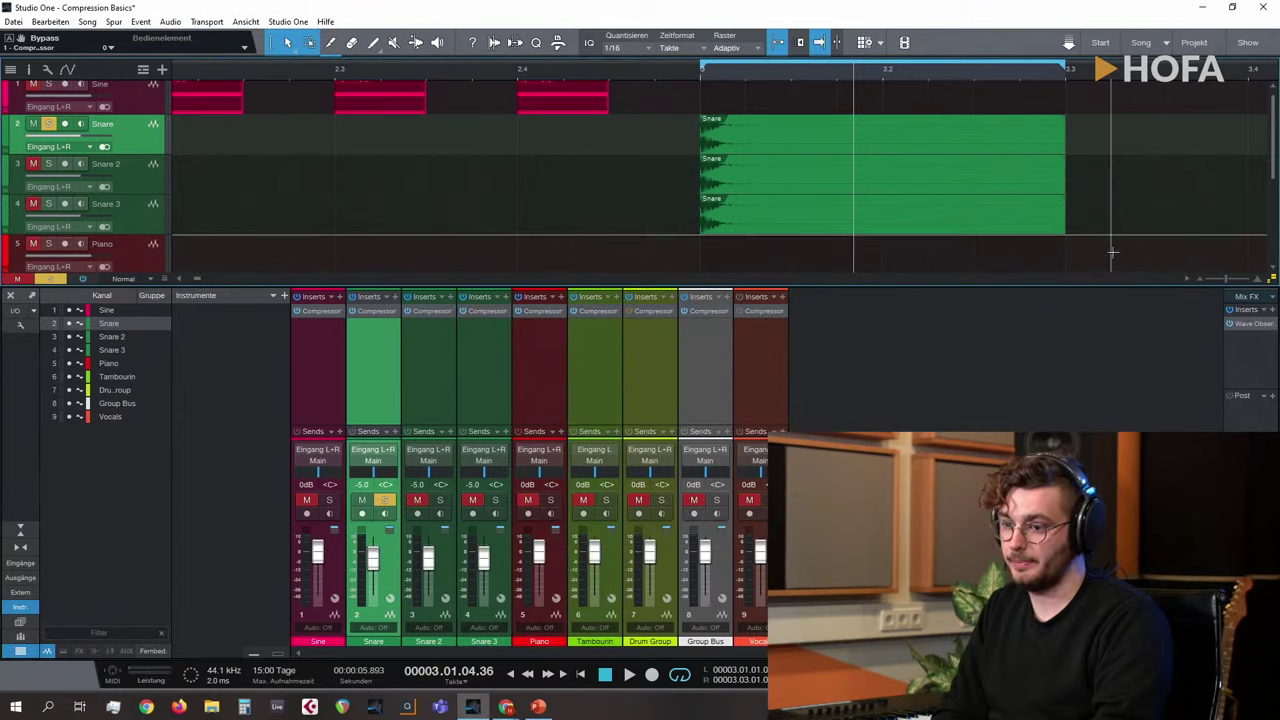
# Step: Open the Snare 3 compressor and lower its ratio to 11.2:1
pyautogui.click(475, 310)
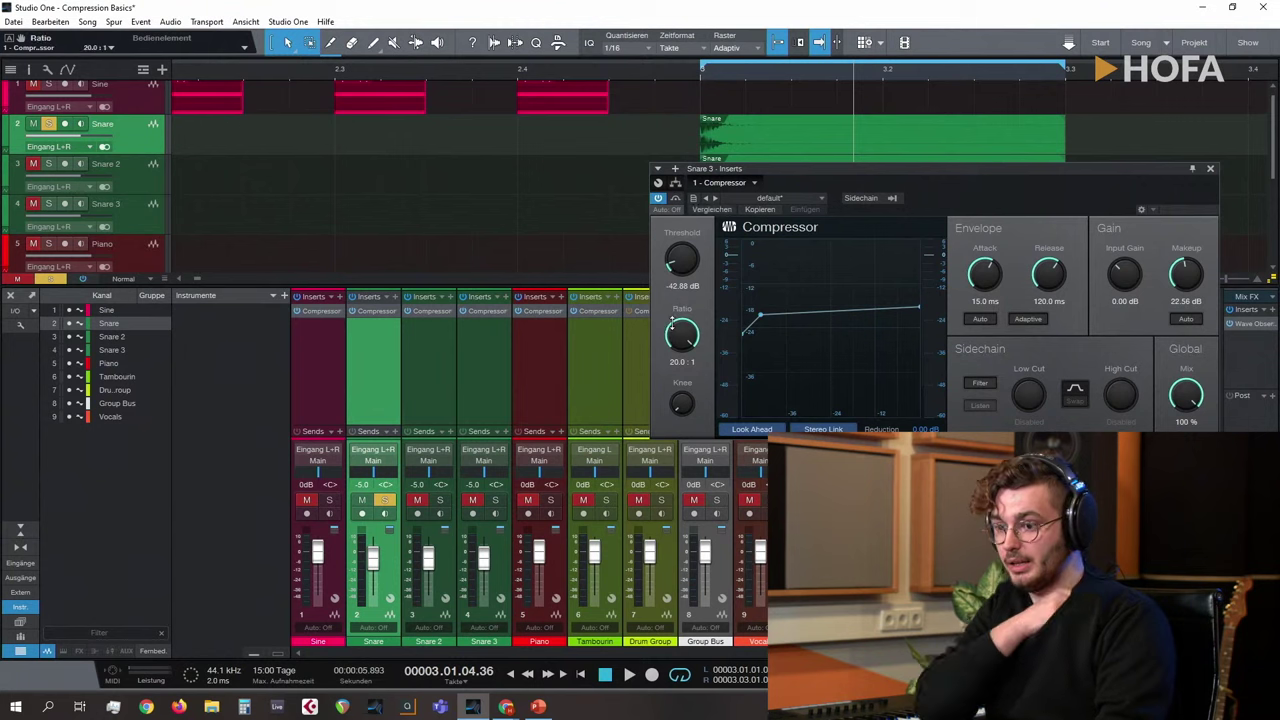
pyautogui.moveTo(672, 322)
pyautogui.mouseDown()
pyautogui.moveTo(676, 370)
pyautogui.moveTo(680, 340)
pyautogui.mouseUp()
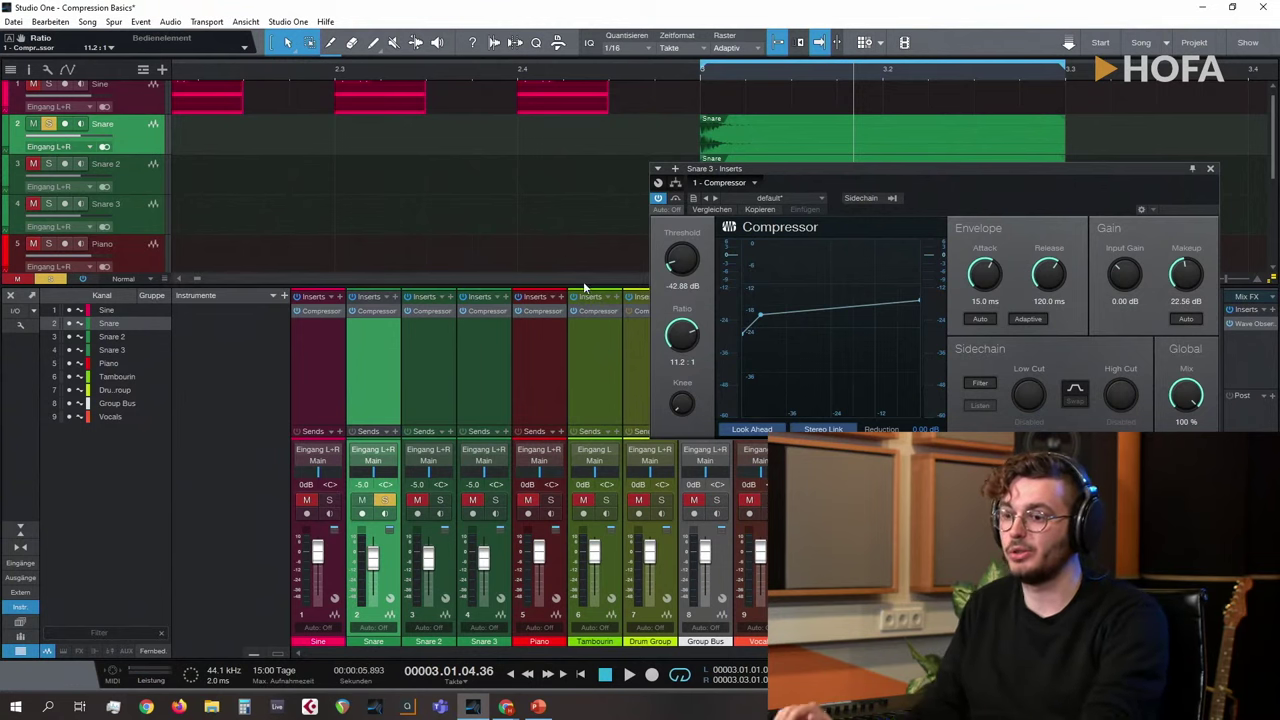
# Step: Close the Snare 3 compressor, set the loop range over the piano clip from bar 4 to about bar 14, and start playback
pyautogui.click(1210, 169)
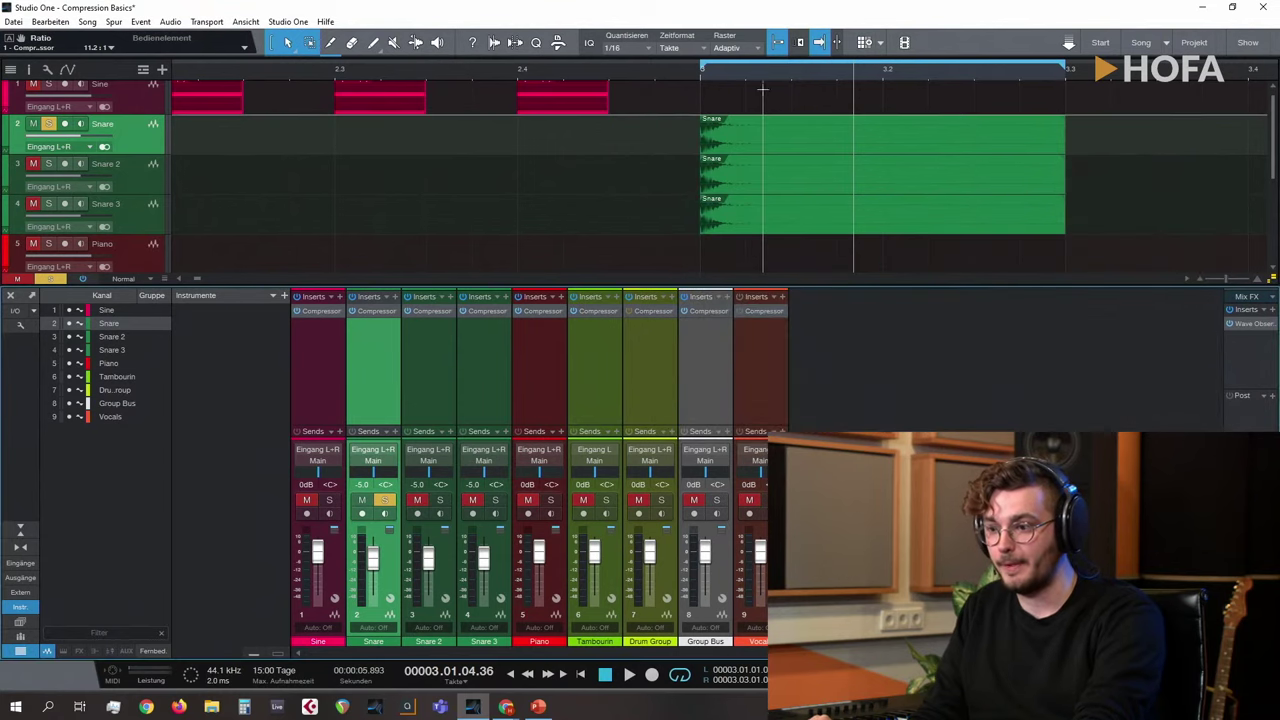
pyautogui.press('w')
pyautogui.press('w')
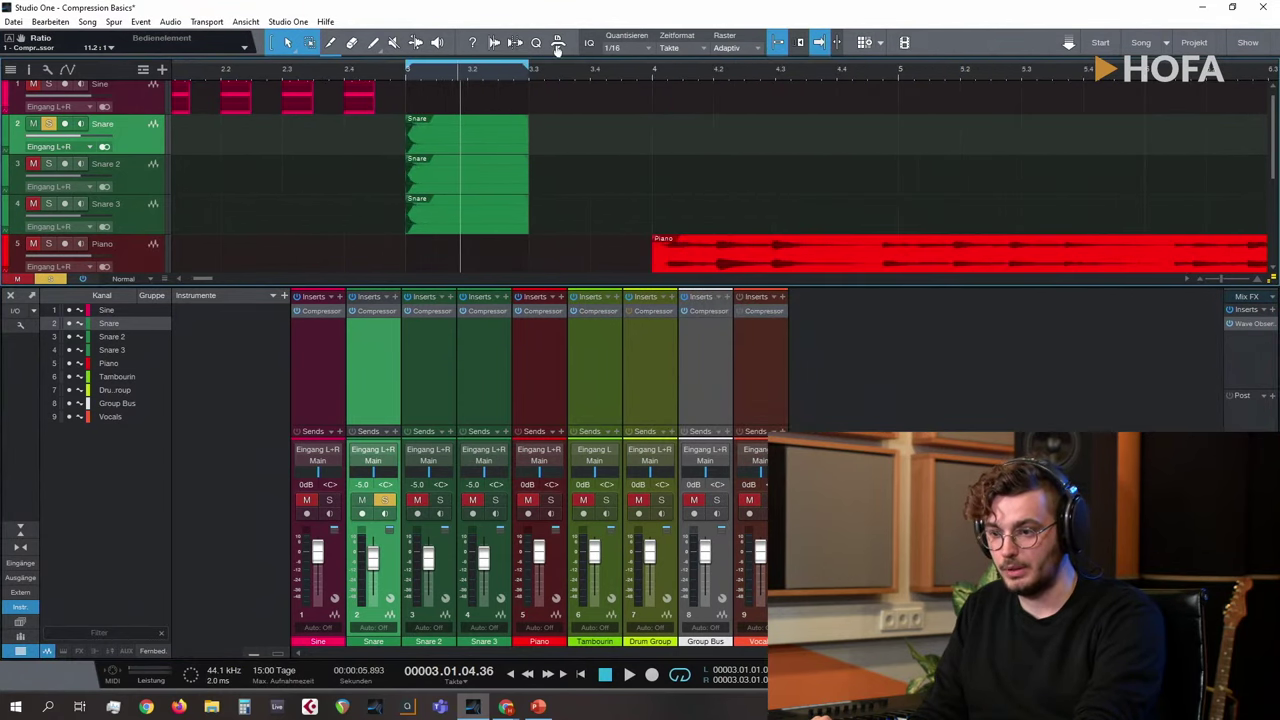
pyautogui.press('w')
pyautogui.press('w')
pyautogui.press('w')
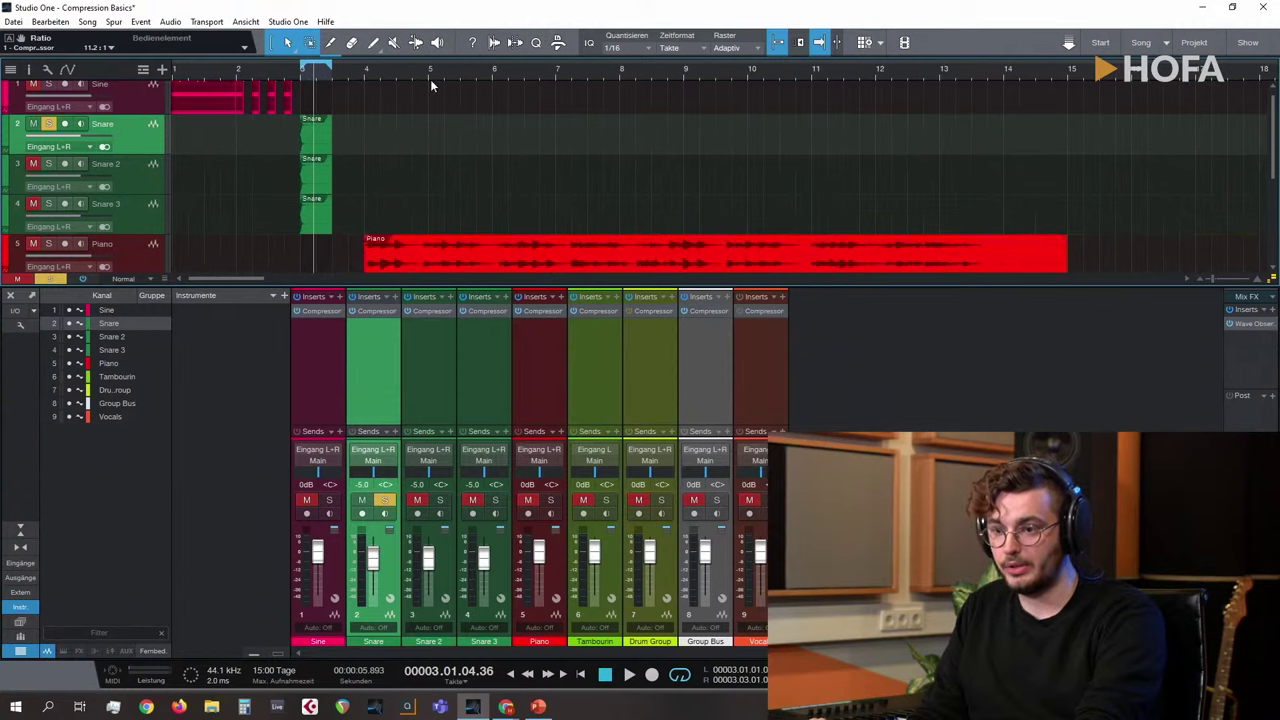
pyautogui.moveTo(368, 62); pyautogui.dragTo(1015, 63)
pyautogui.press('space')
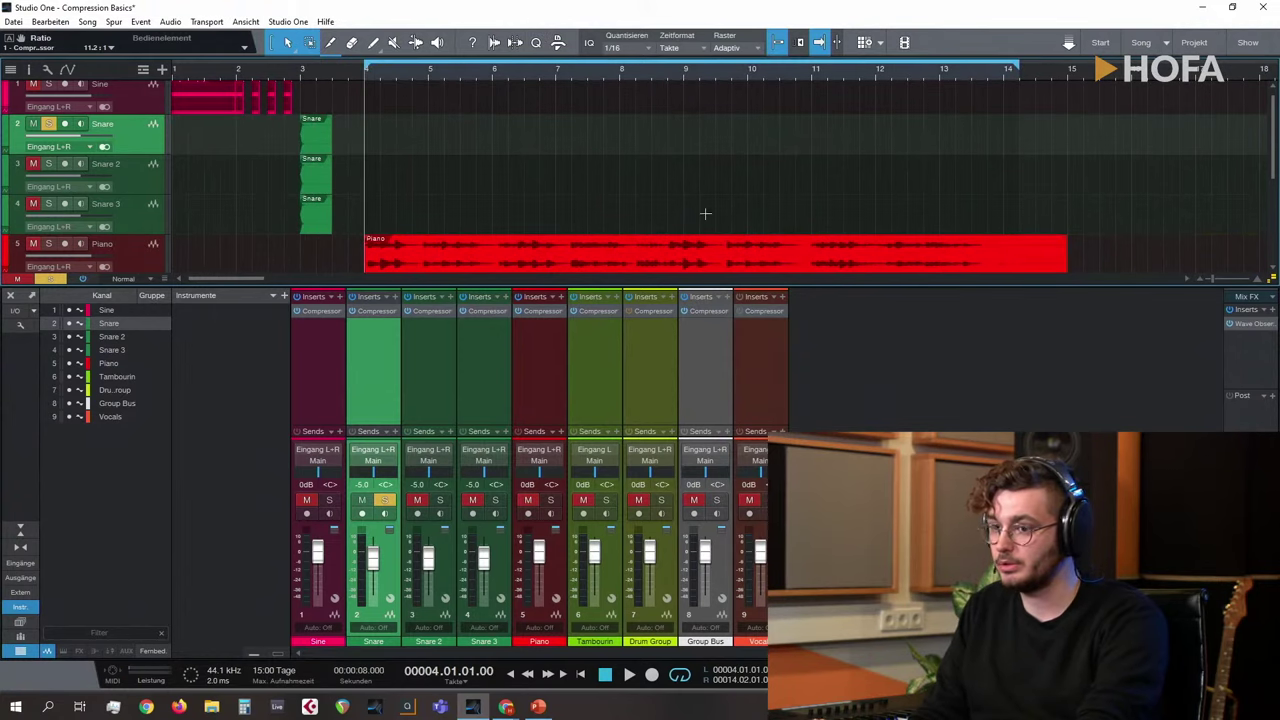
# Step: Solo the Piano track, open its compressor clear of the clip's beginning, and activate the compressor
pyautogui.click(542, 421)
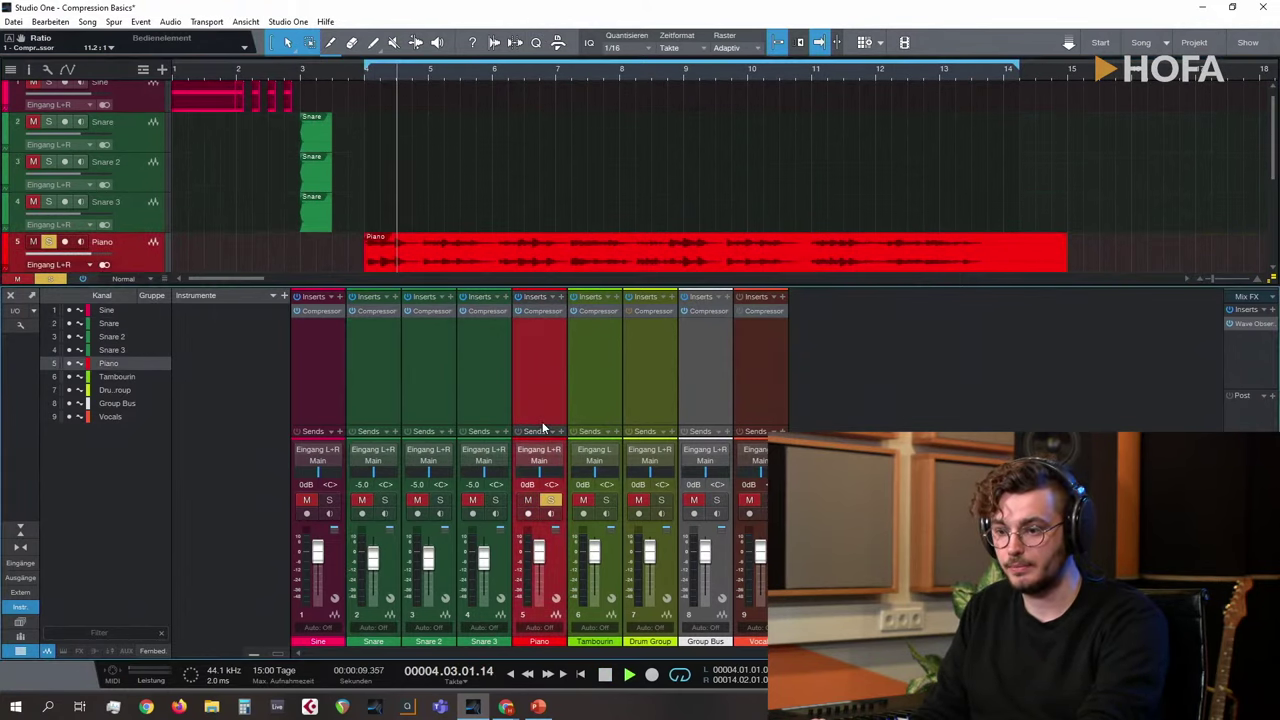
pyautogui.click(530, 311)
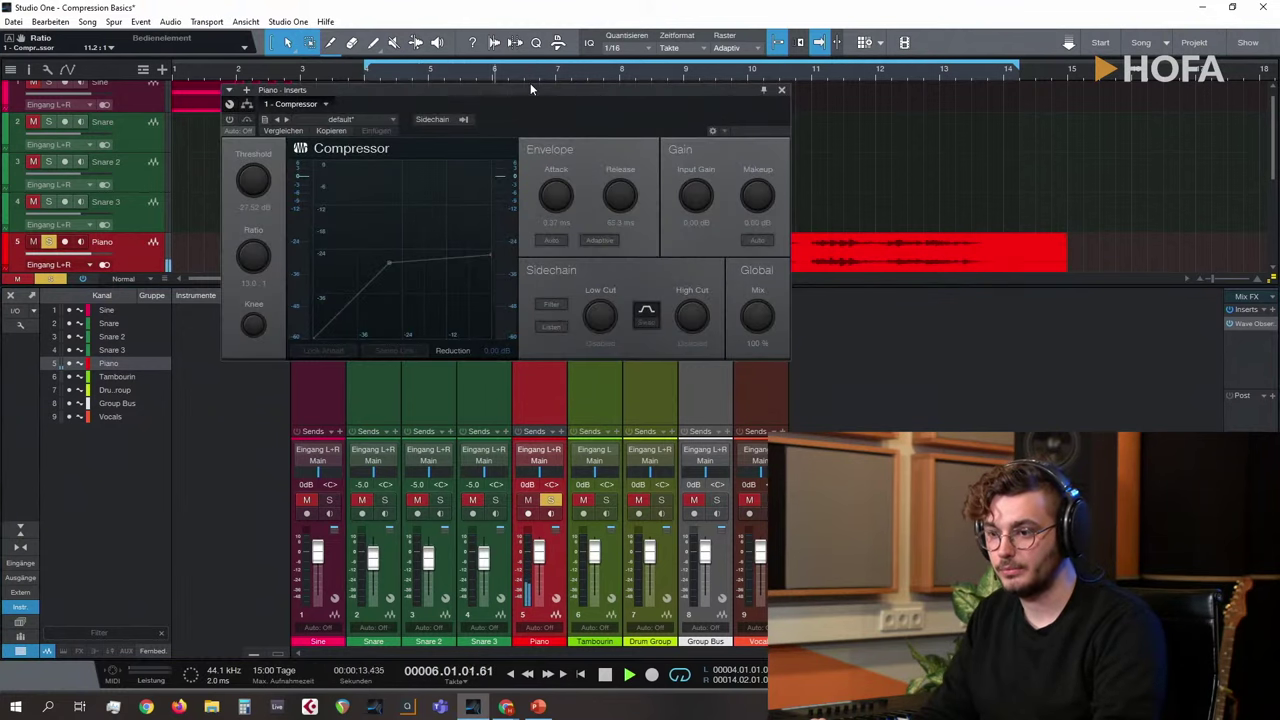
pyautogui.moveTo(530, 89); pyautogui.dragTo(753, 117)
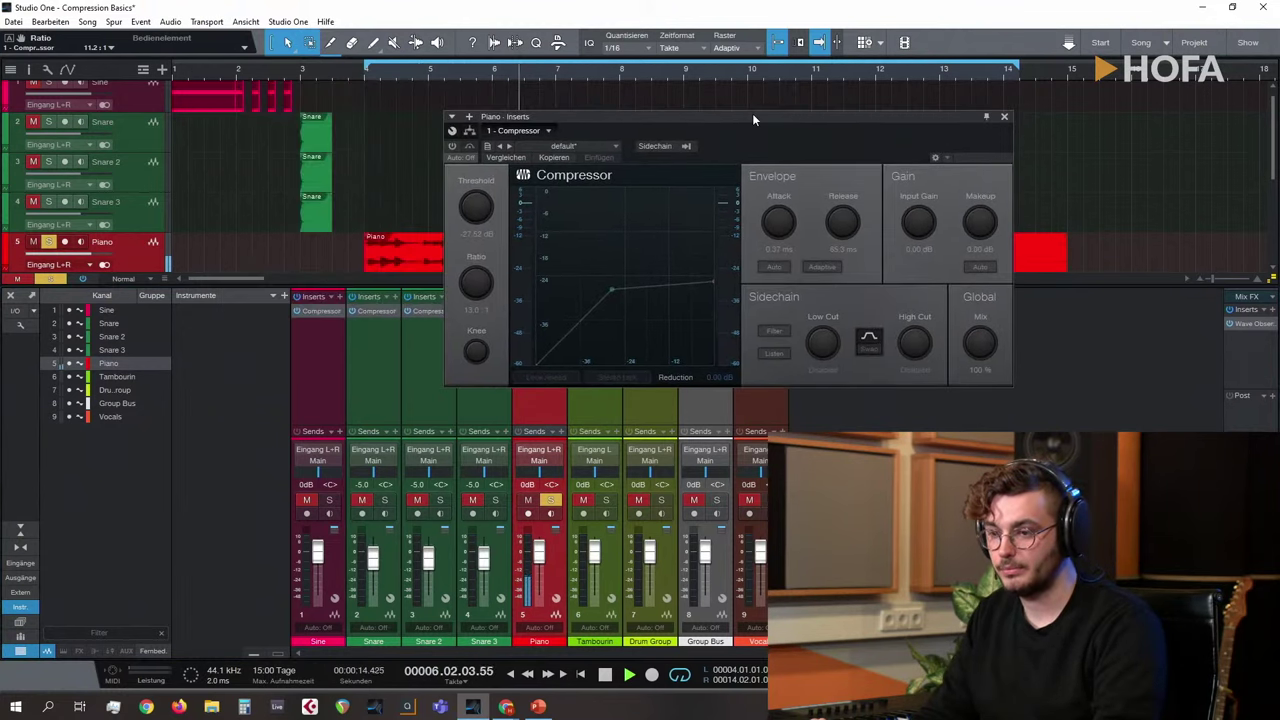
pyautogui.click(452, 146)
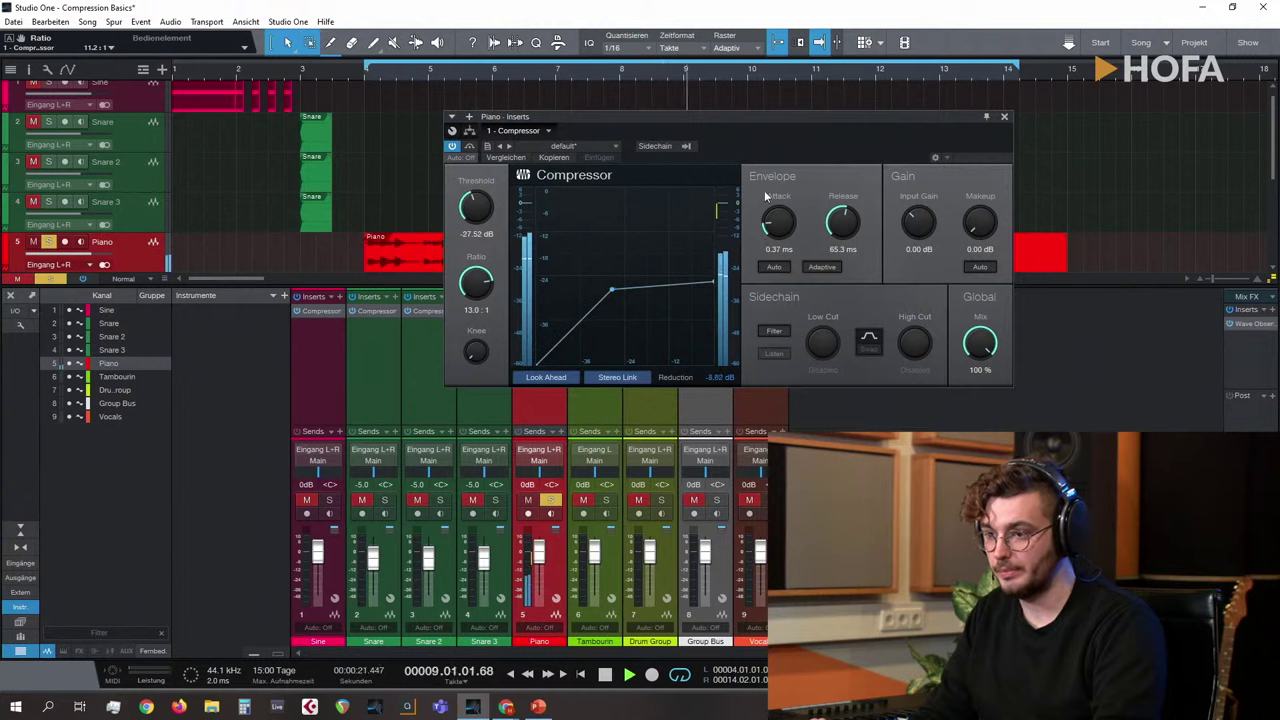
# Step: Try 0.32 ms attack and 1.00 ms release on the piano with ratios of 2.5:1 and 12.8:1, then stop playback
pyautogui.moveTo(772, 222); pyautogui.dragTo(771, 228)
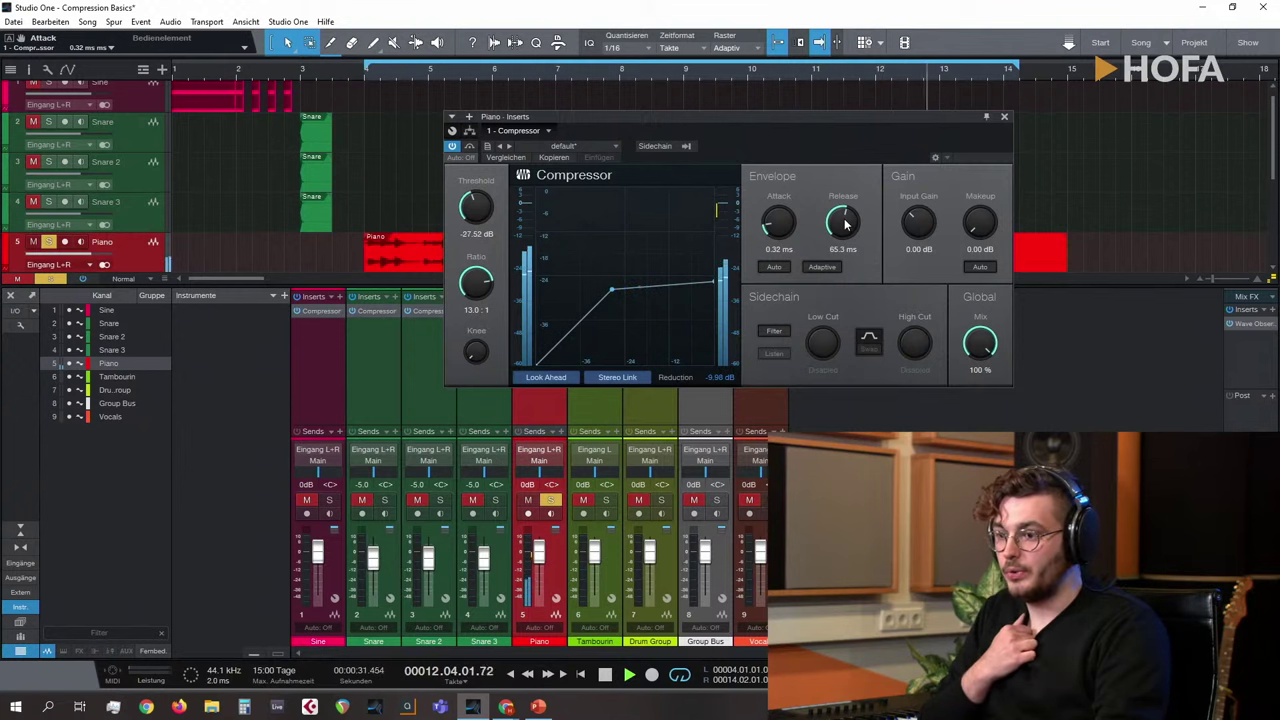
pyautogui.moveTo(845, 225); pyautogui.dragTo(845, 312)
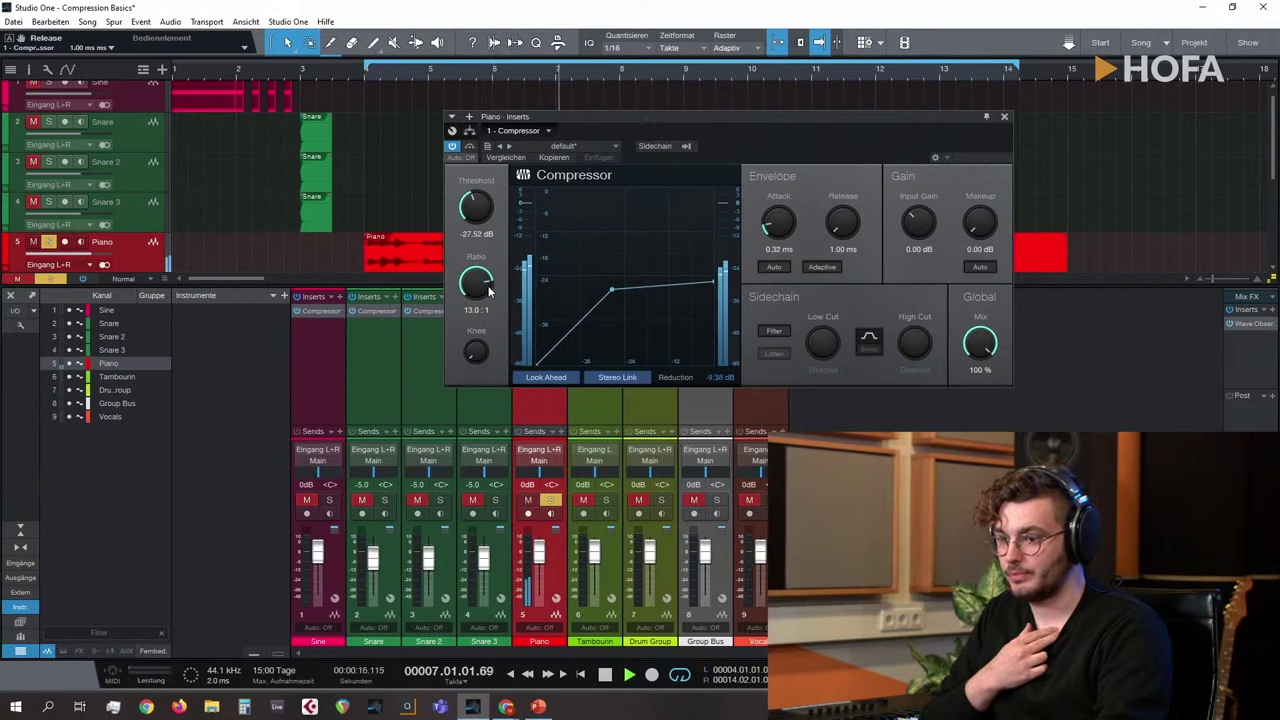
pyautogui.moveTo(485, 297); pyautogui.dragTo(486, 324)
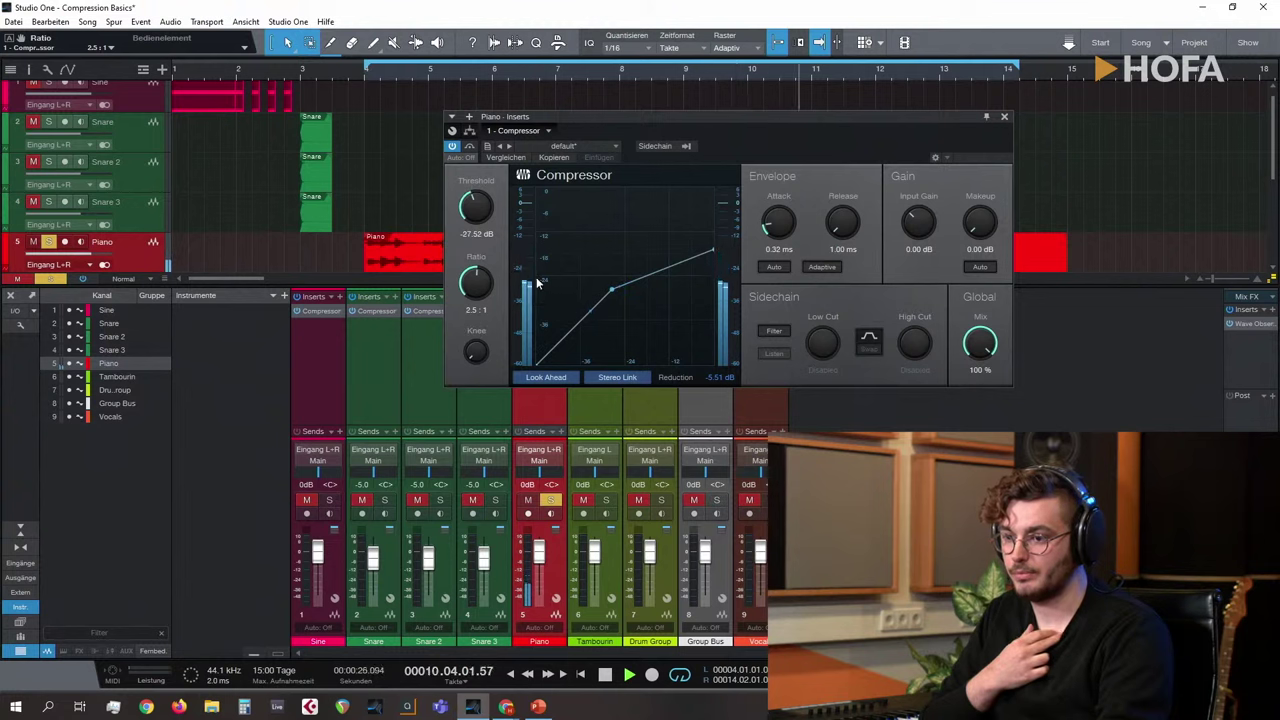
pyautogui.moveTo(476, 283); pyautogui.dragTo(470, 251)
pyautogui.press('space')
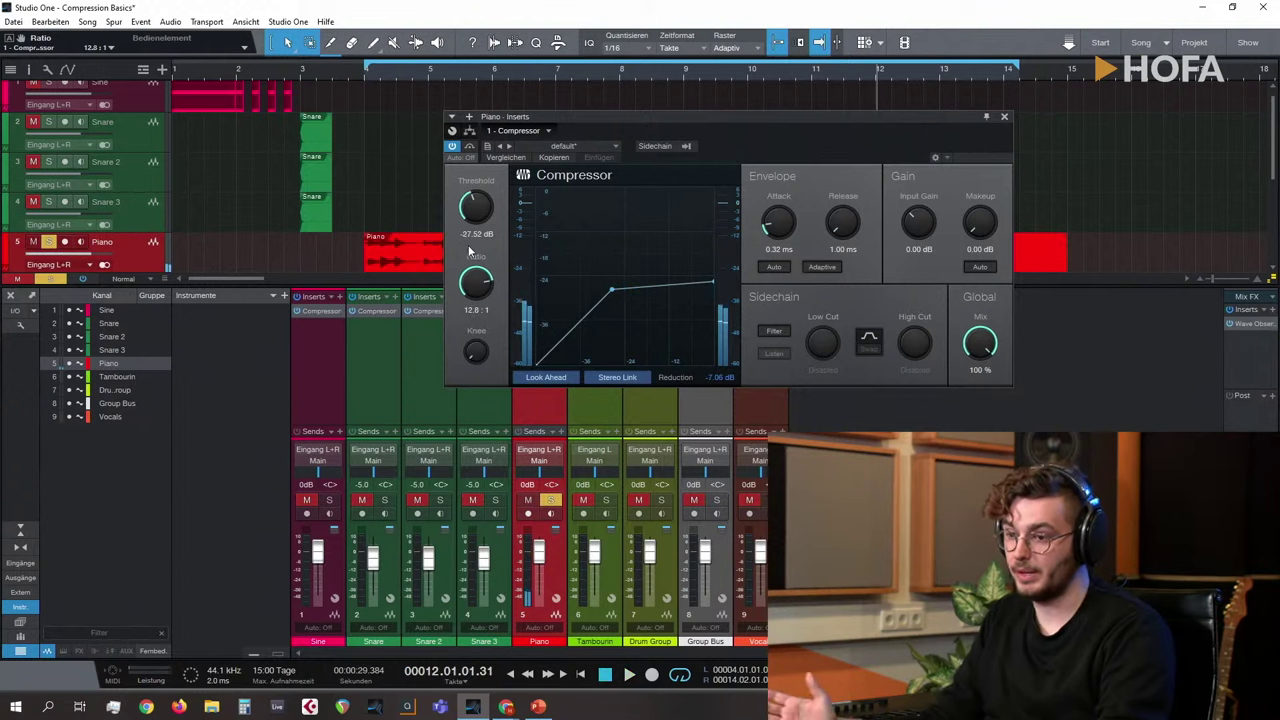
# Step: Set the piano compressor's release to 9.78 ms, close its window, and play the piano from bar 4
pyautogui.moveTo(844, 220); pyautogui.dragTo(851, 208)
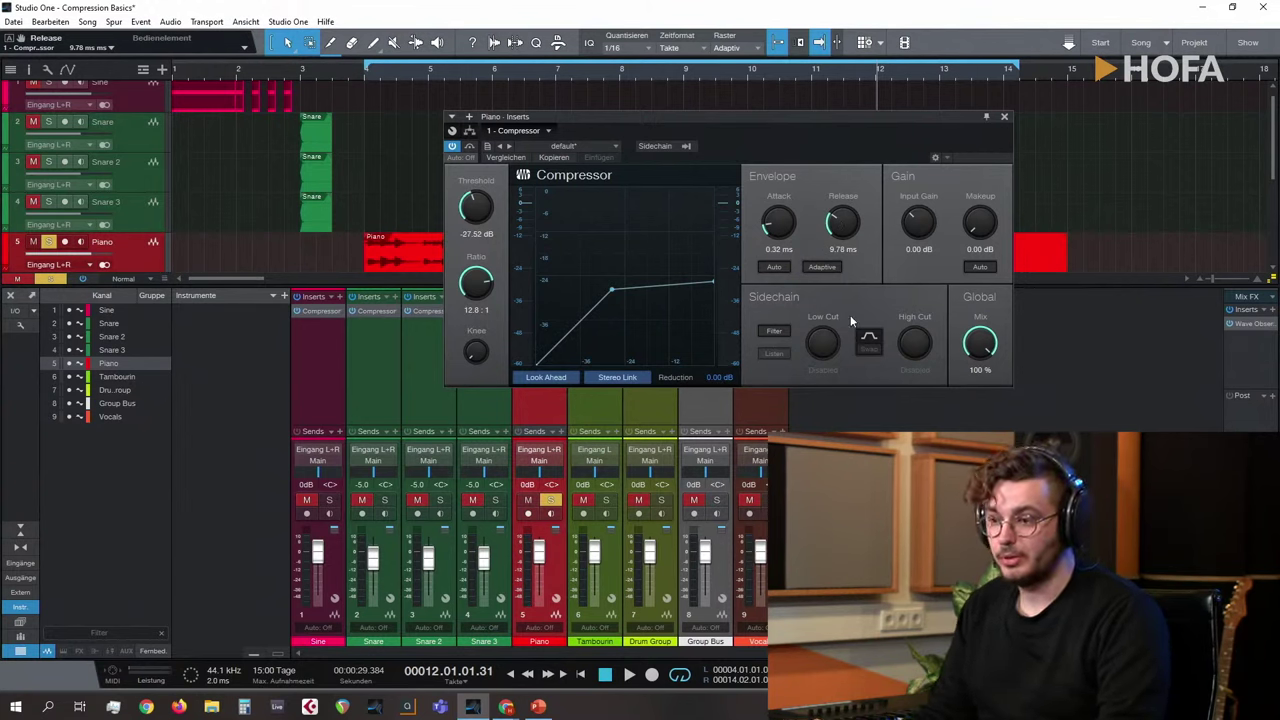
pyautogui.click(1005, 118)
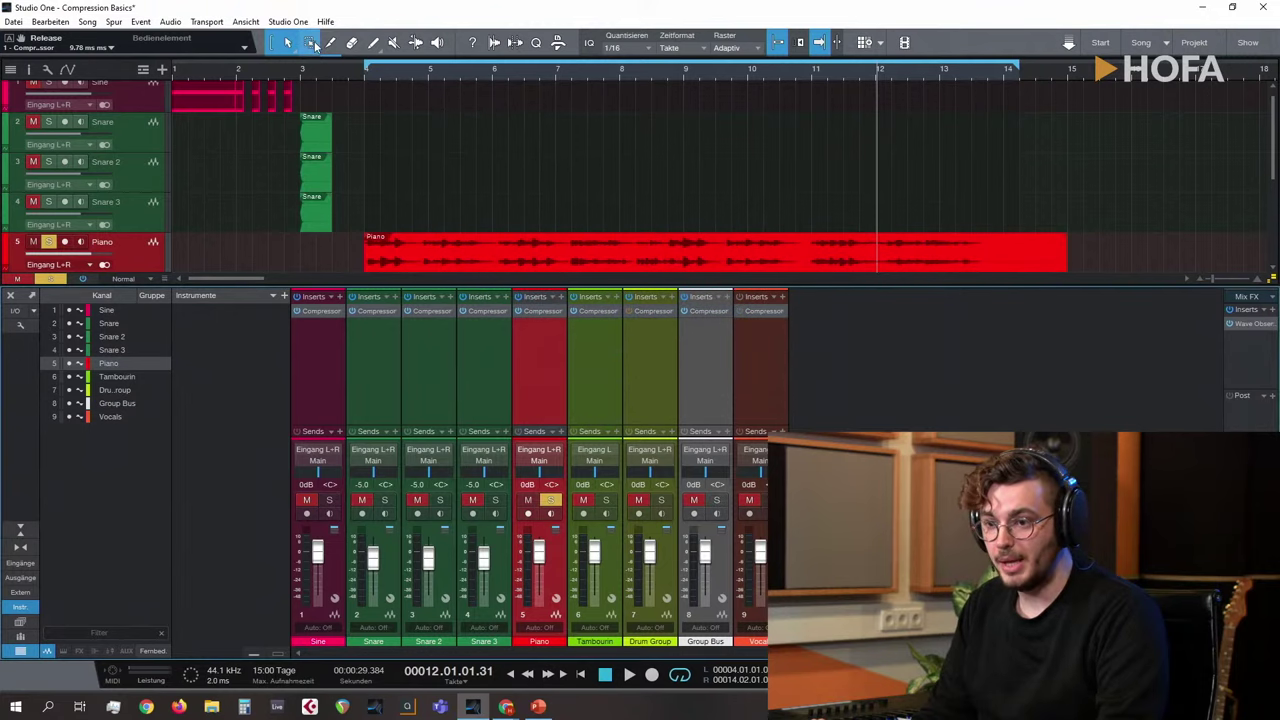
pyautogui.click(366, 73)
pyautogui.press('space')
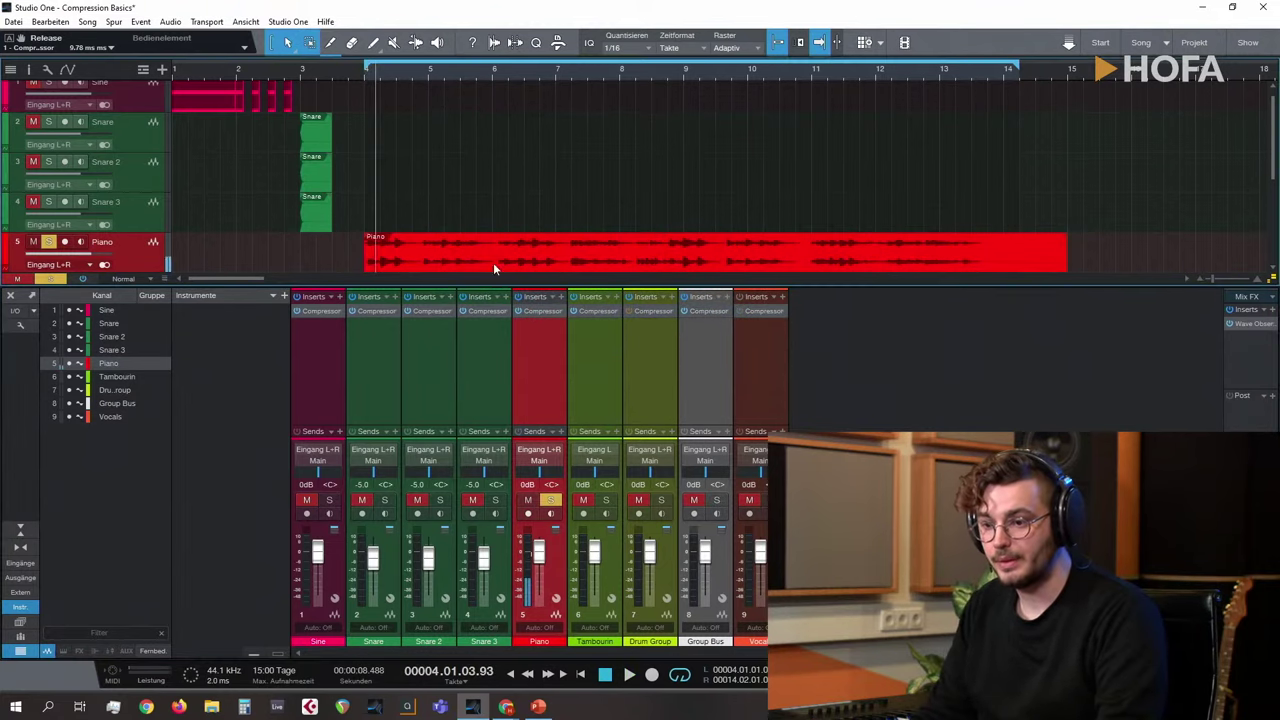
# Step: Reopen the Piano compressor and set its ratio to 10.5:1 and its threshold to -26 dB
pyautogui.click(539, 312)
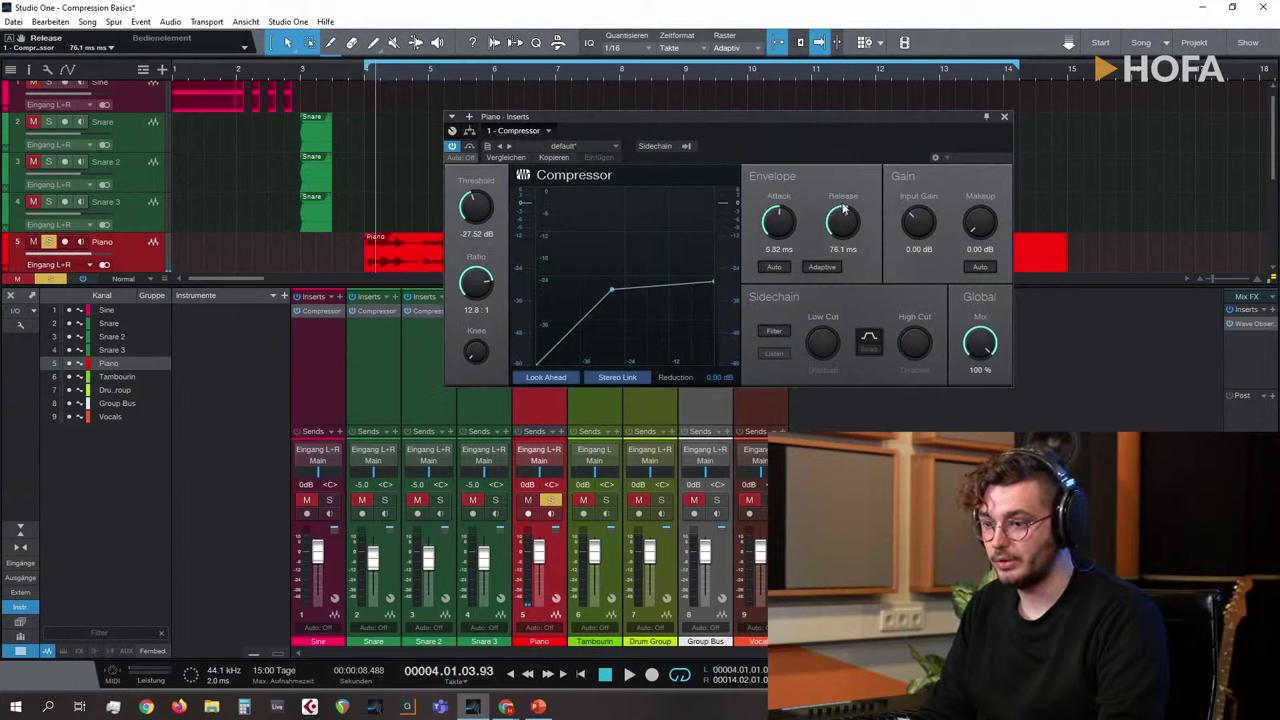
pyautogui.moveTo(477, 282)
pyautogui.mouseDown()
pyautogui.moveTo(477, 295)
pyautogui.moveTo(483, 281)
pyautogui.mouseUp()
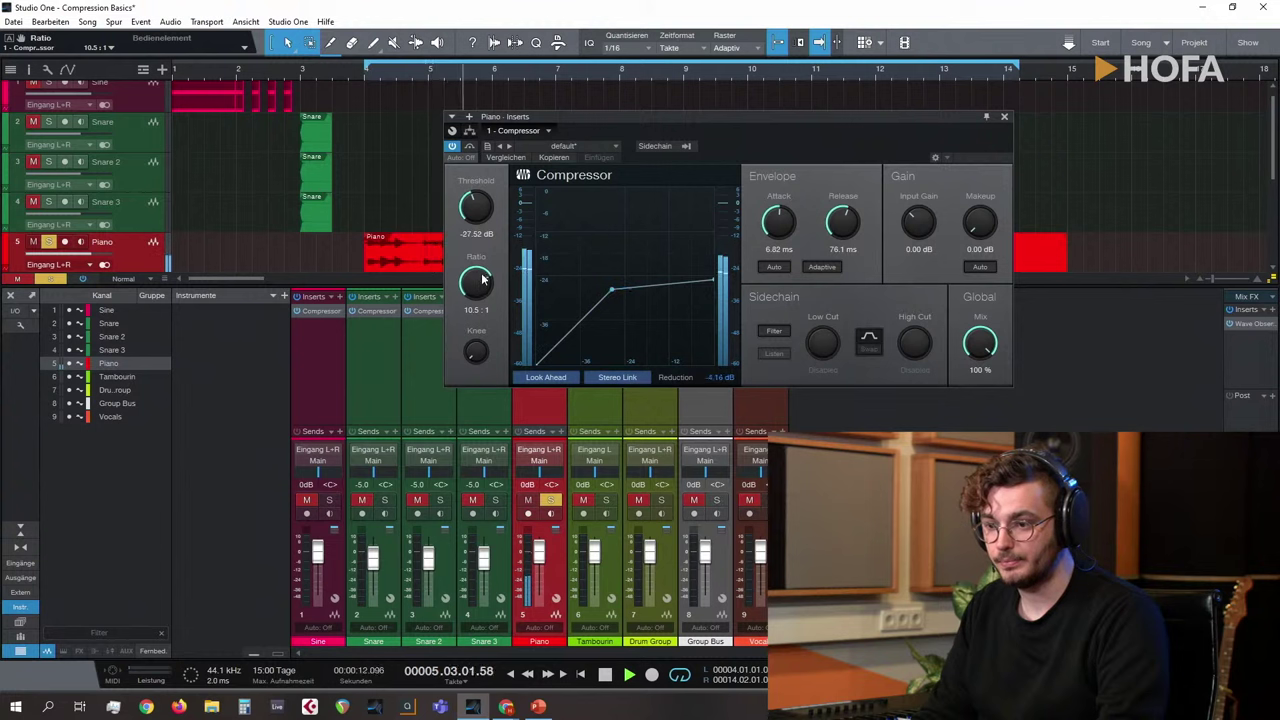
pyautogui.moveTo(477, 209); pyautogui.dragTo(478, 212)
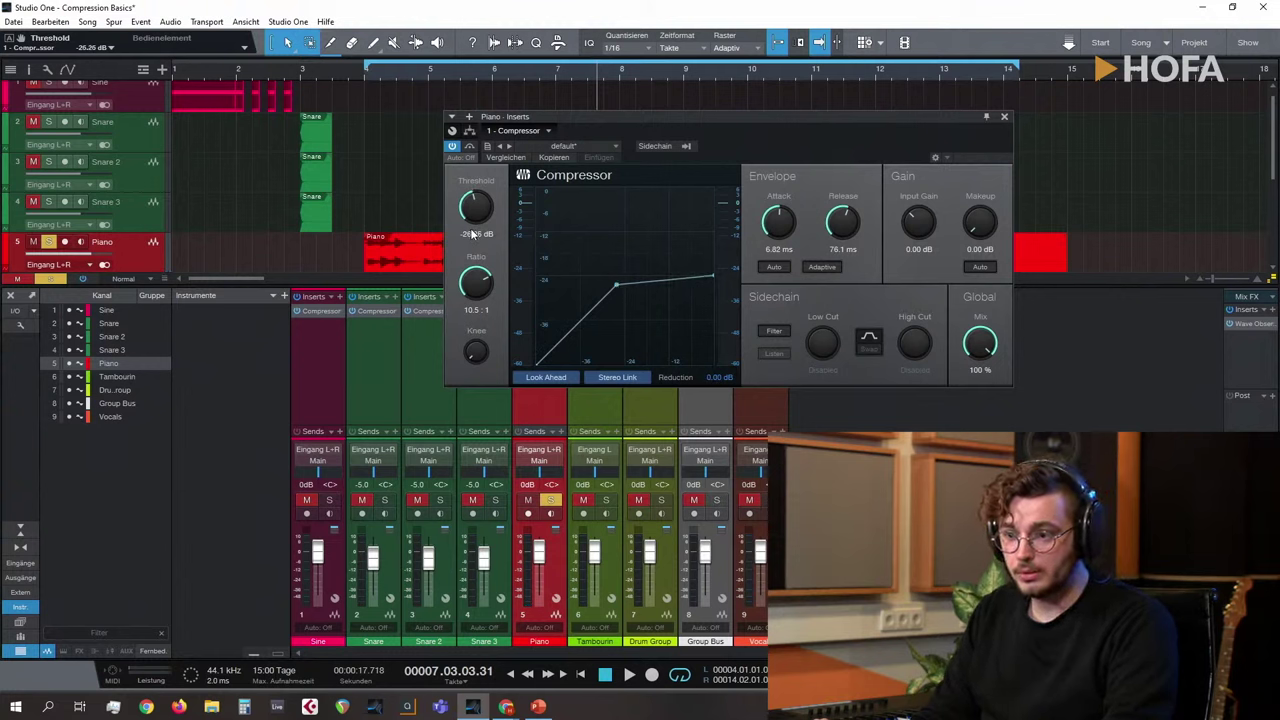
pyautogui.write('-26')
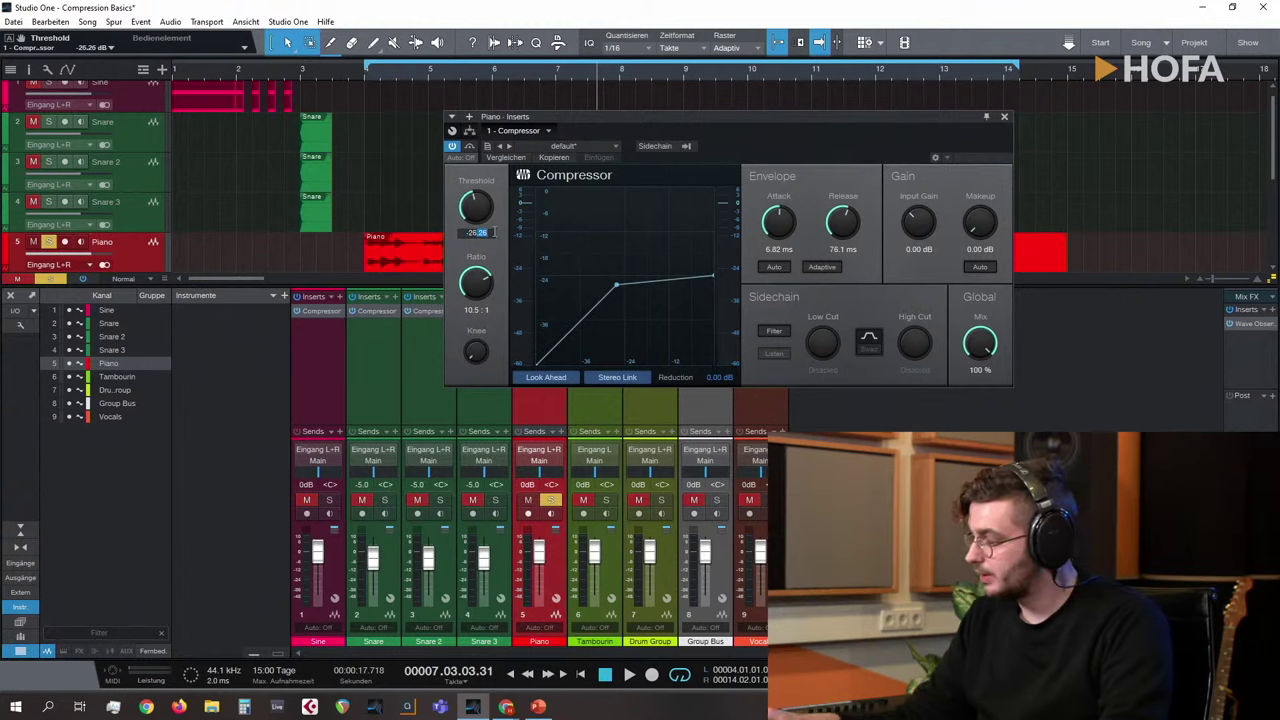
pyautogui.press('Return')
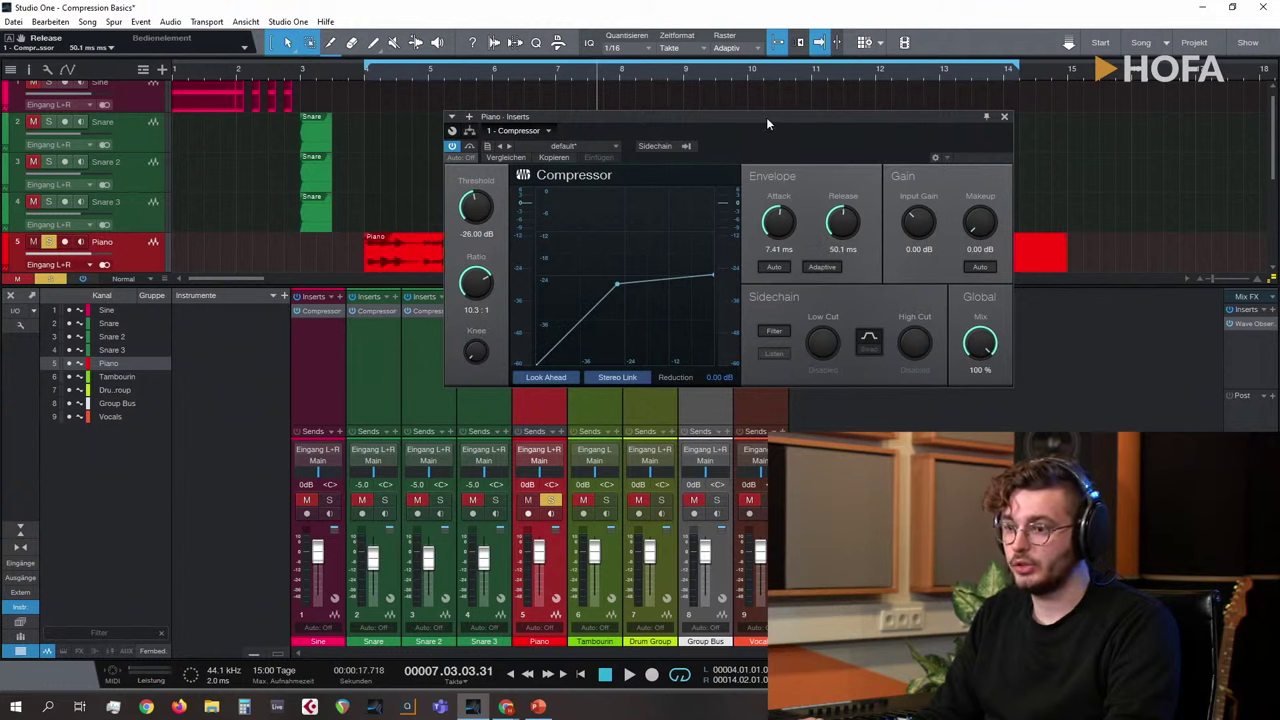
# Step: Listen to the compressed piano from bar 4 while checking the gain reduction, then stop playback
pyautogui.click(366, 75)
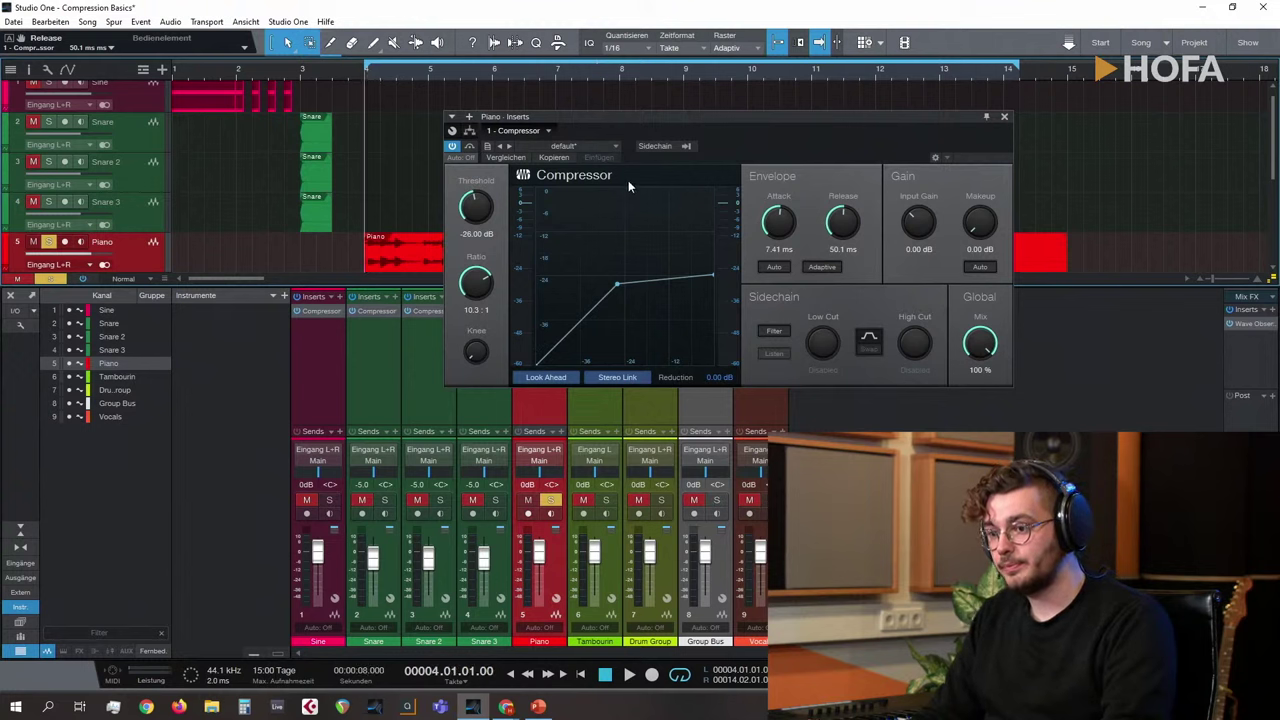
pyautogui.press('space')
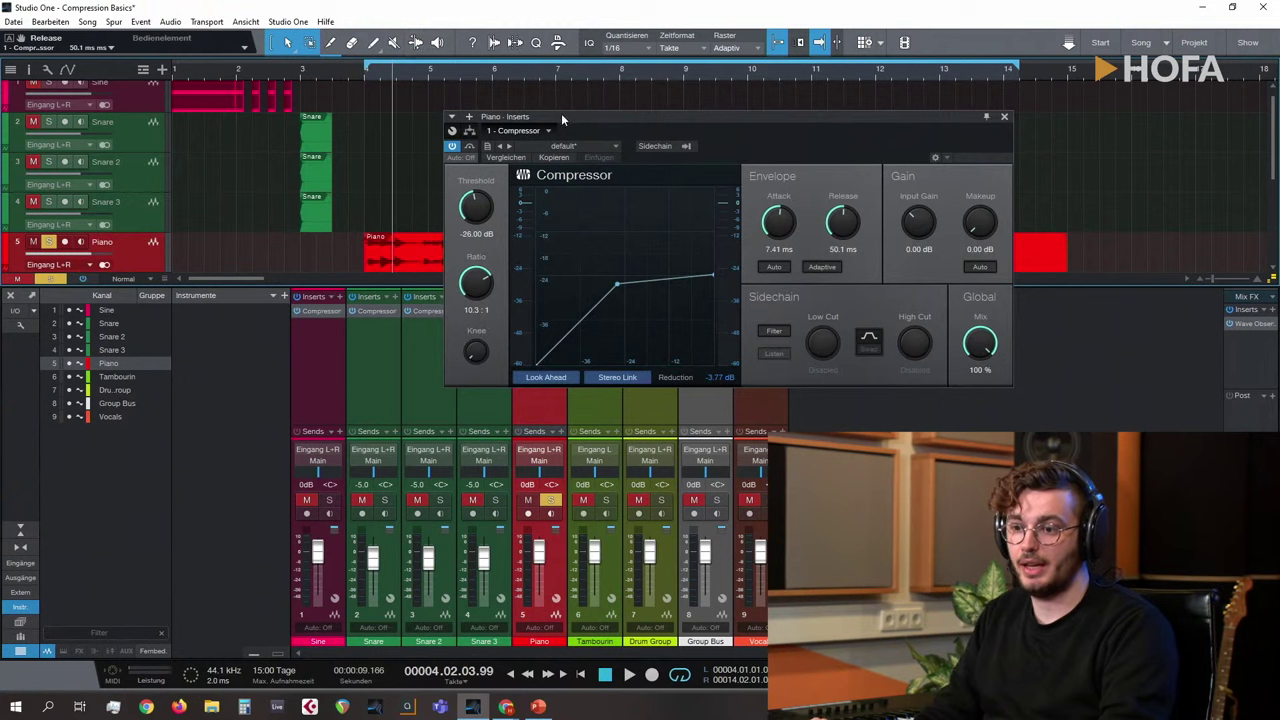
pyautogui.press('space')
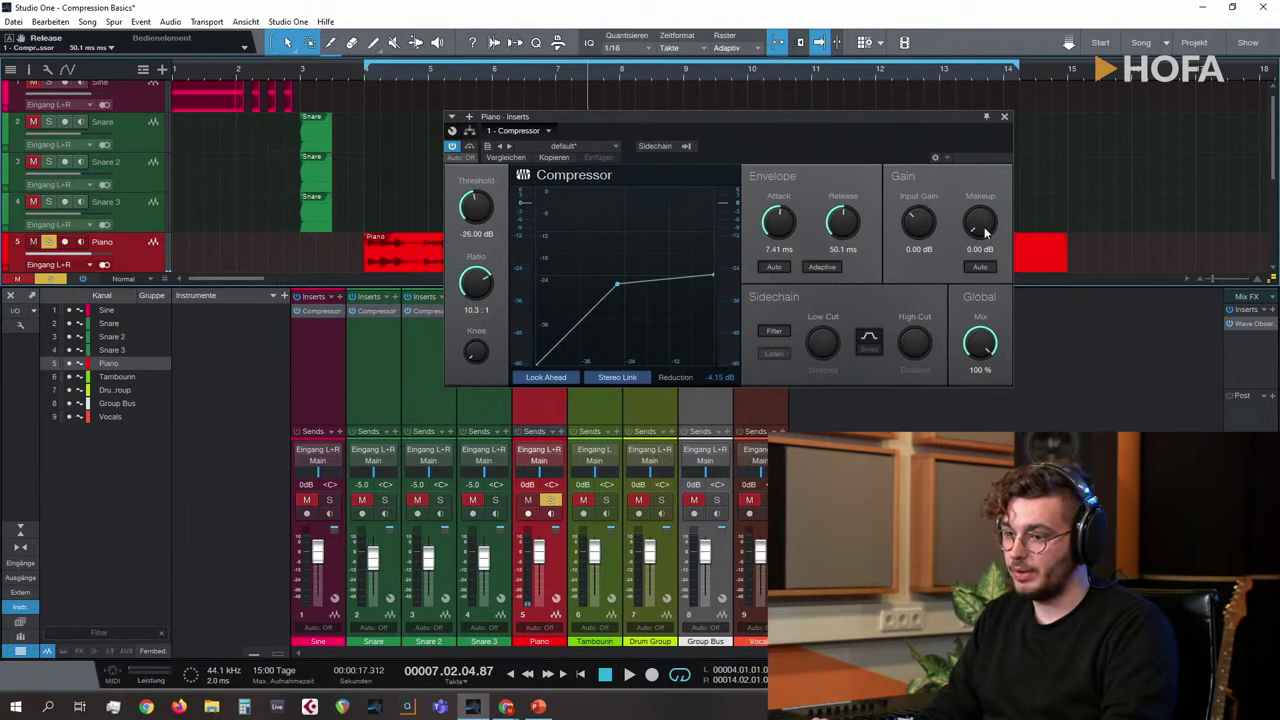
# Step: Set the Piano compressor's makeup gain to 4.15 dB
pyautogui.moveTo(982, 233)
pyautogui.mouseDown()
pyautogui.moveTo(982, 222)
pyautogui.moveTo(982, 233)
pyautogui.mouseUp()
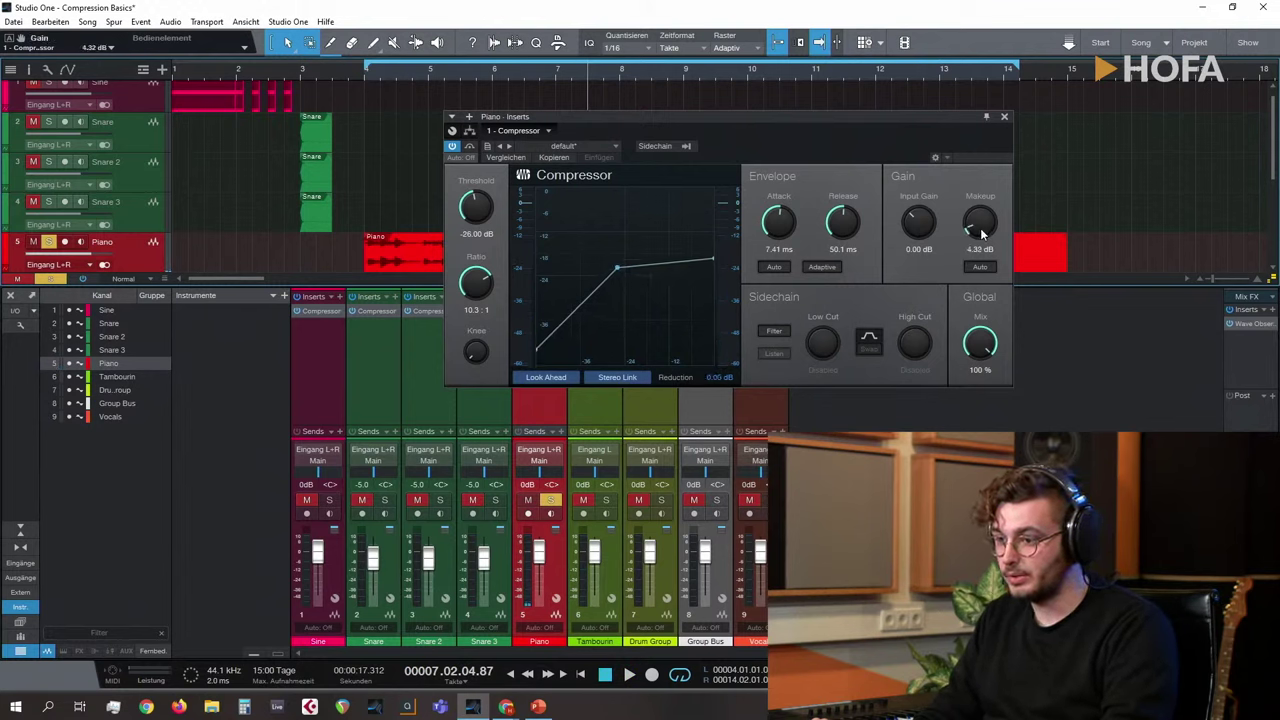
pyautogui.click(980, 249)
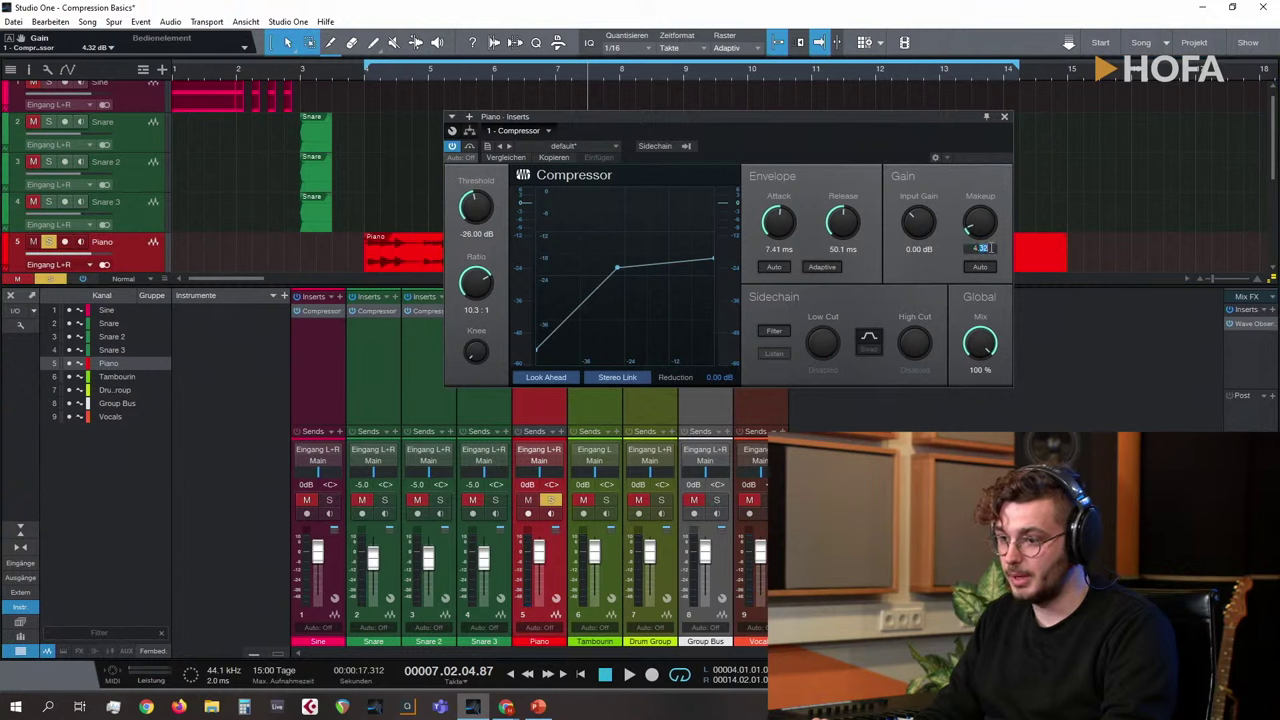
pyautogui.write('15')
pyautogui.press('Return')
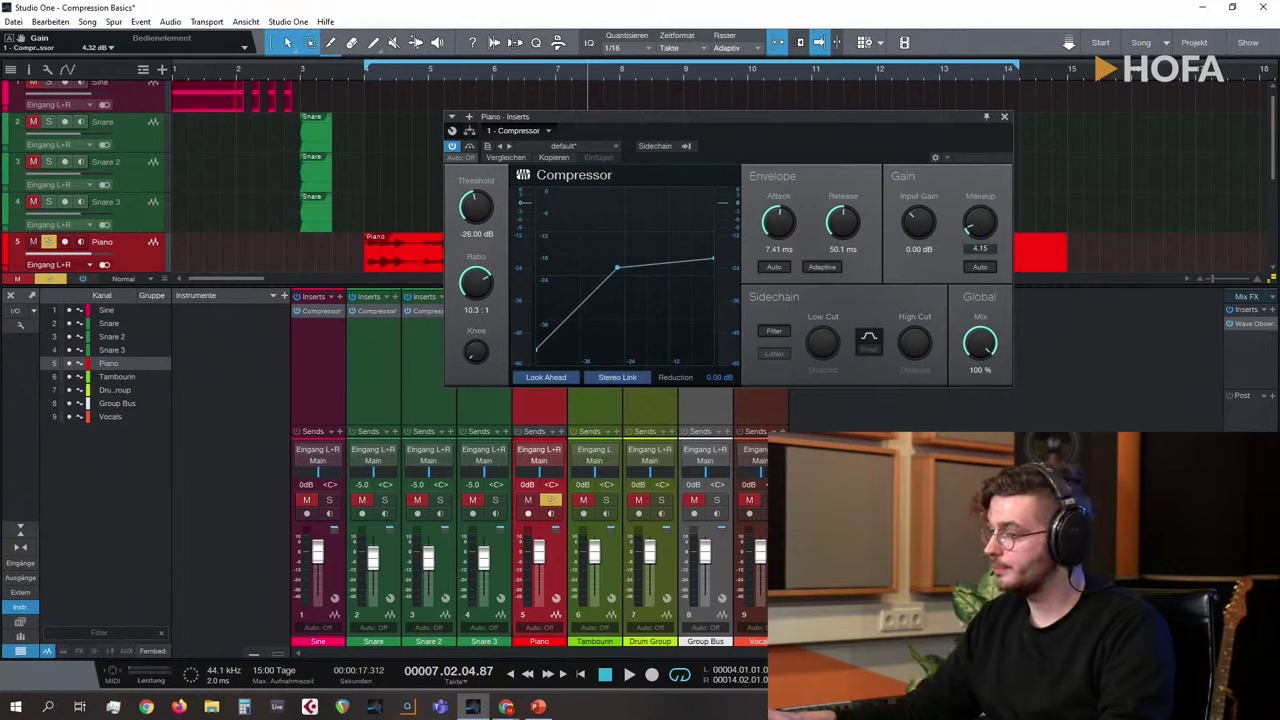
# Step: Resume piano playback and lower the compressor's makeup gain to 1.44 dB
pyautogui.press('space')
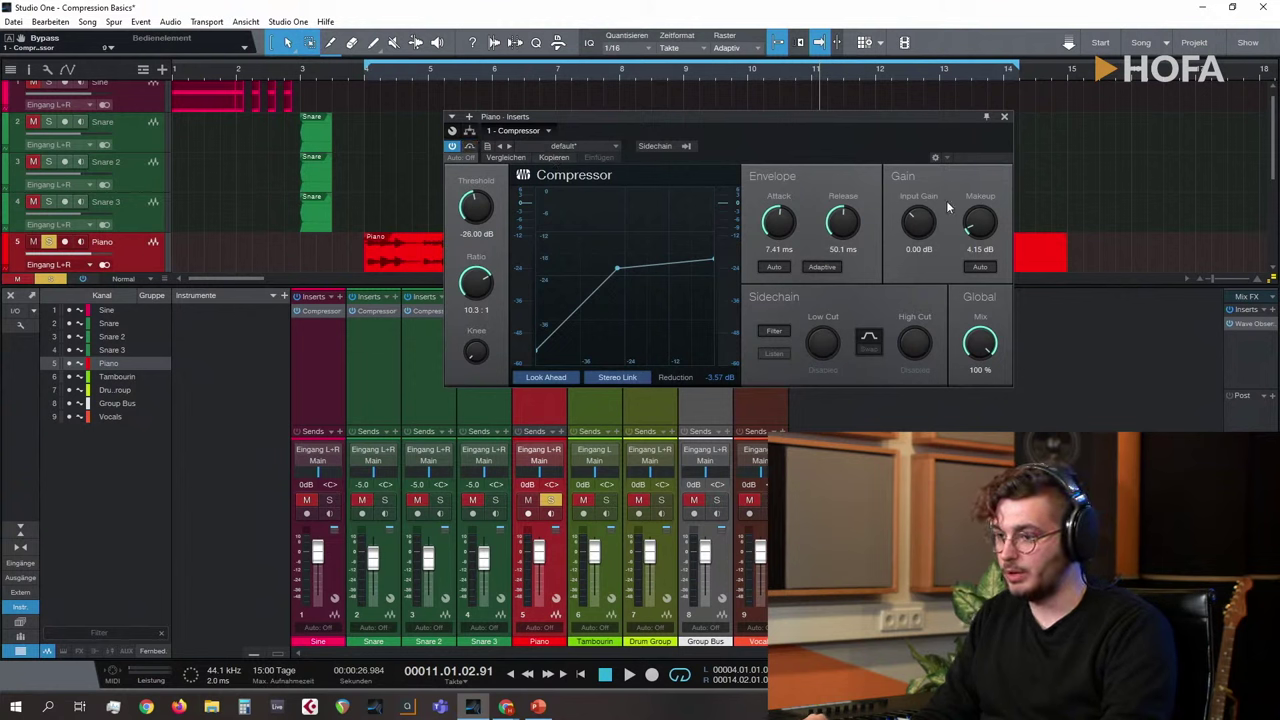
pyautogui.scroll(-3, 979, 222)
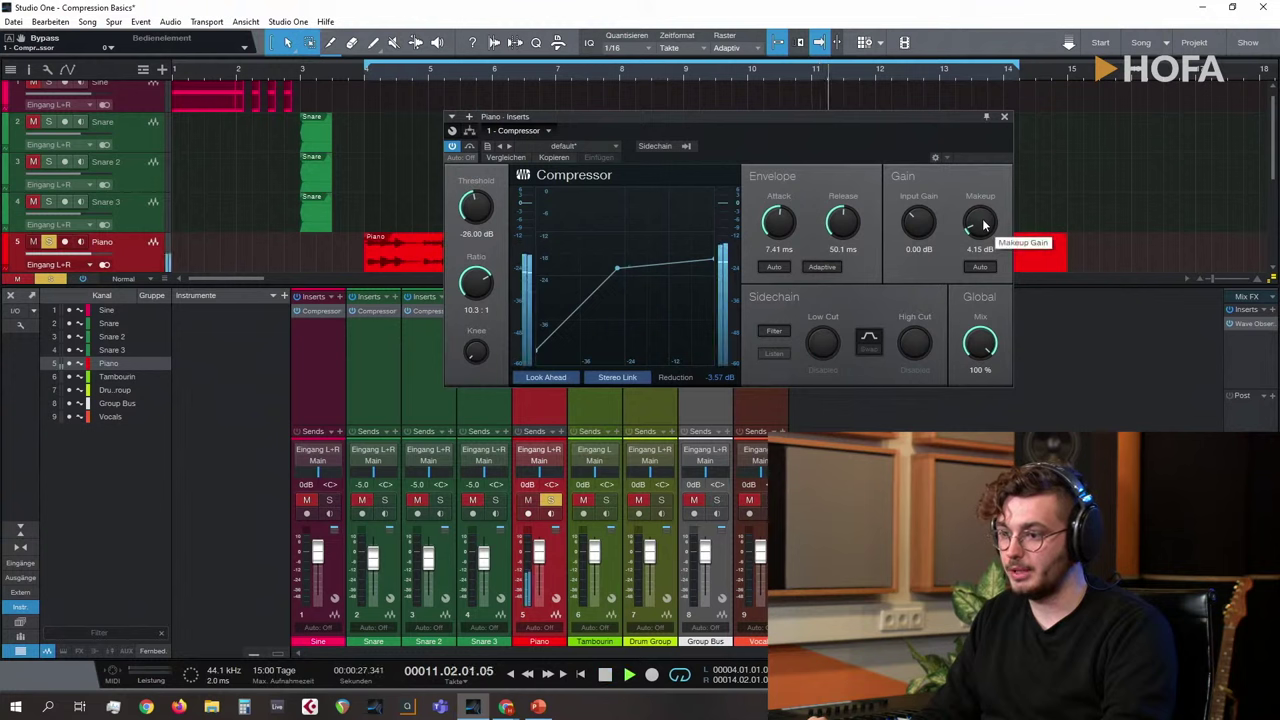
pyautogui.scroll(-2, 979, 222)
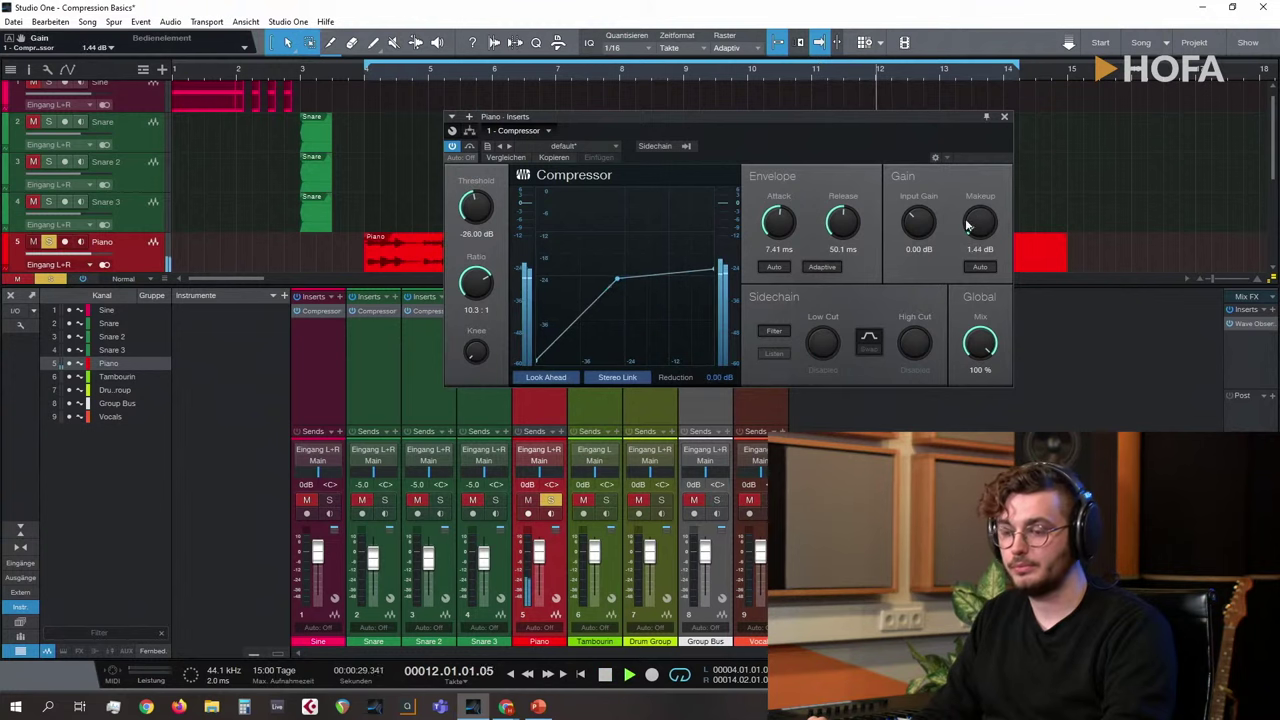
# Step: Compare the compressed piano's loudness with bypass, trying makeup gains of 1.92 and 2.40 dB and settling on 1.44 dB
pyautogui.click(470, 147)
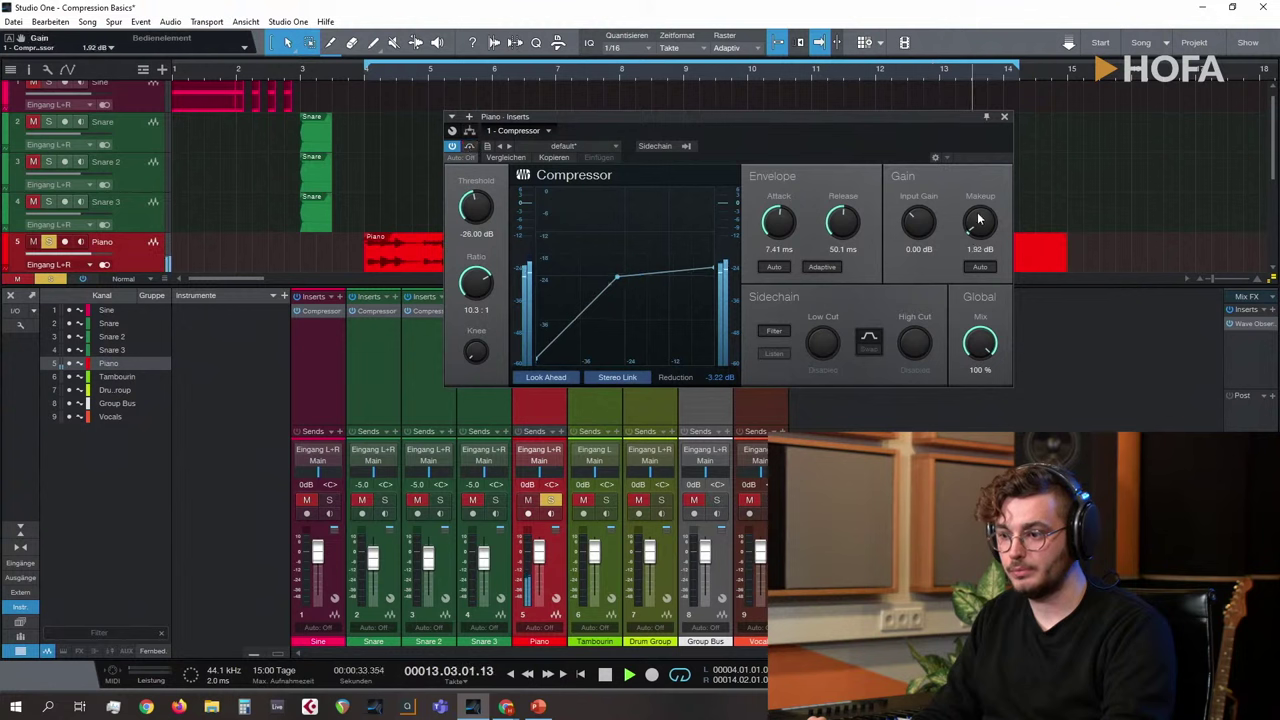
pyautogui.click(470, 147)
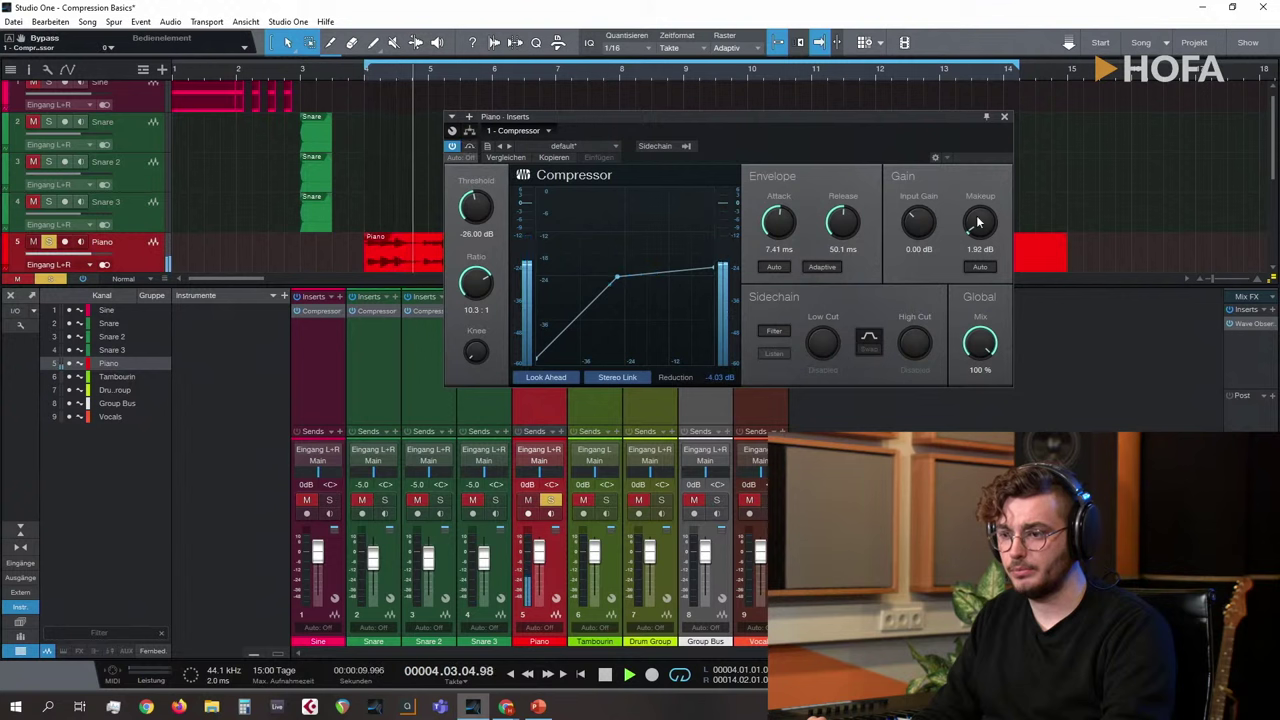
pyautogui.click(469, 151)
pyautogui.moveTo(980, 242); pyautogui.dragTo(983, 237)
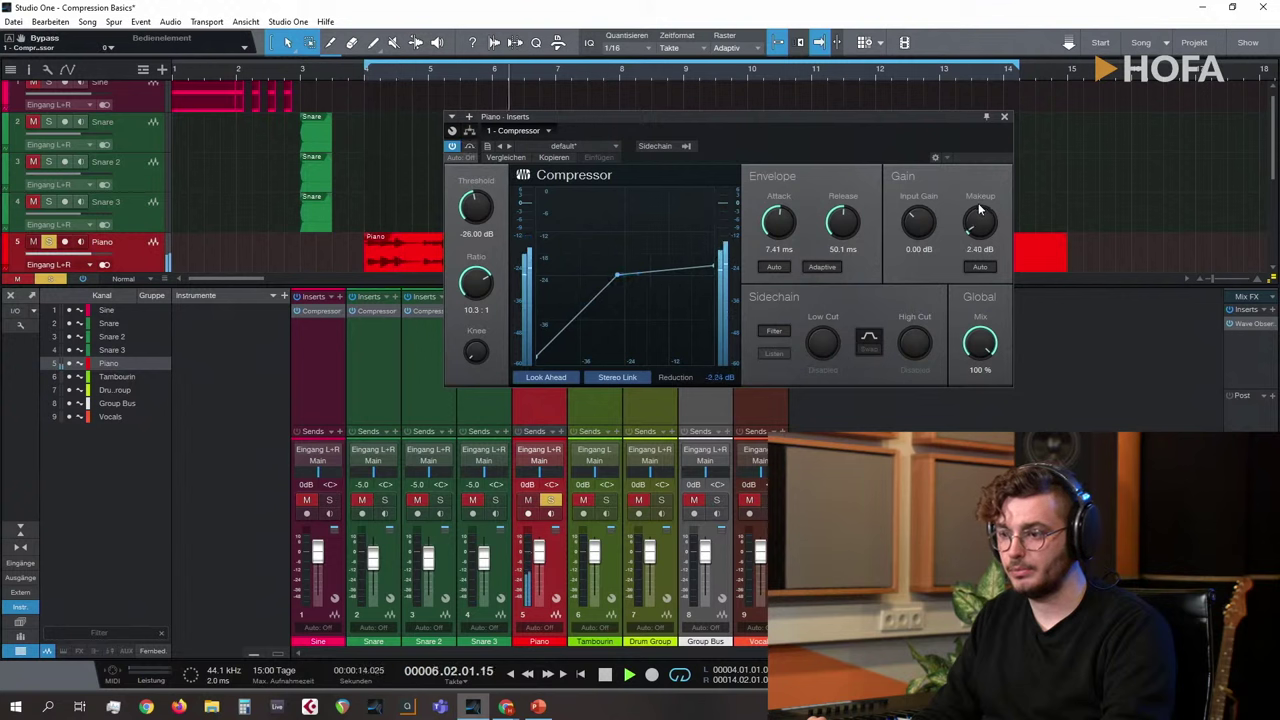
pyautogui.moveTo(980, 207); pyautogui.dragTo(980, 217)
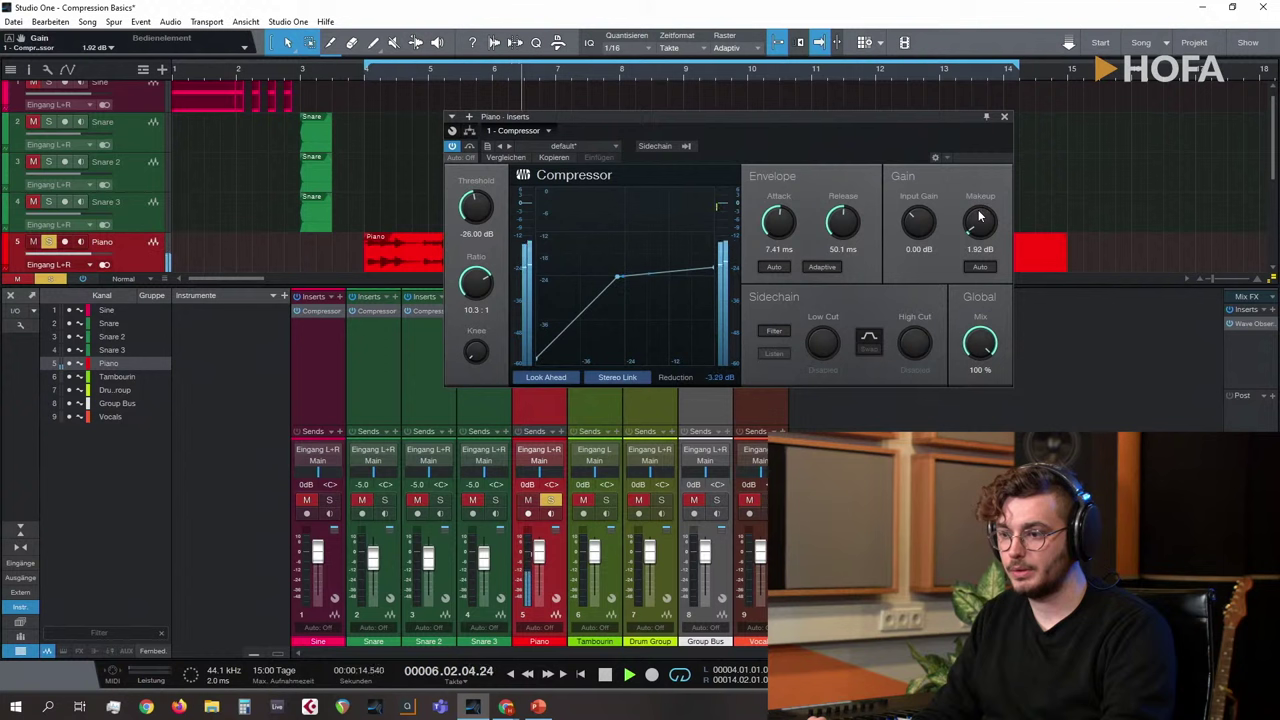
pyautogui.click(472, 148)
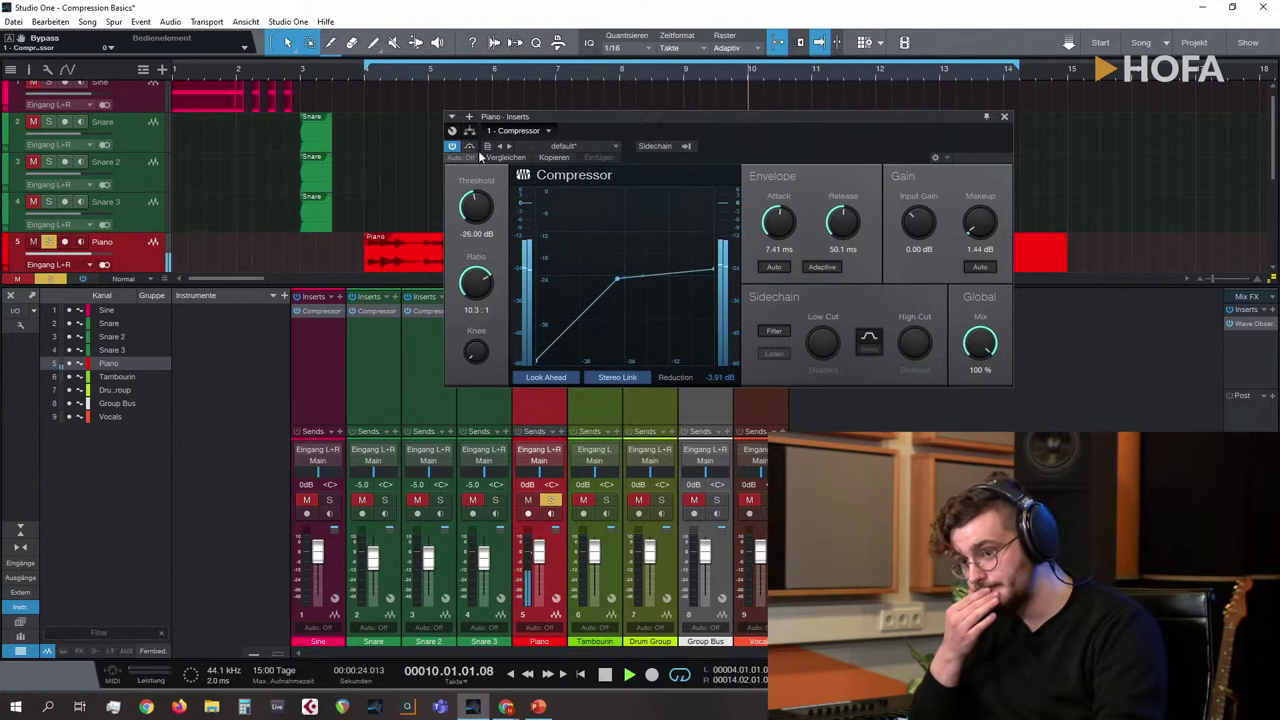
pyautogui.click(472, 147)
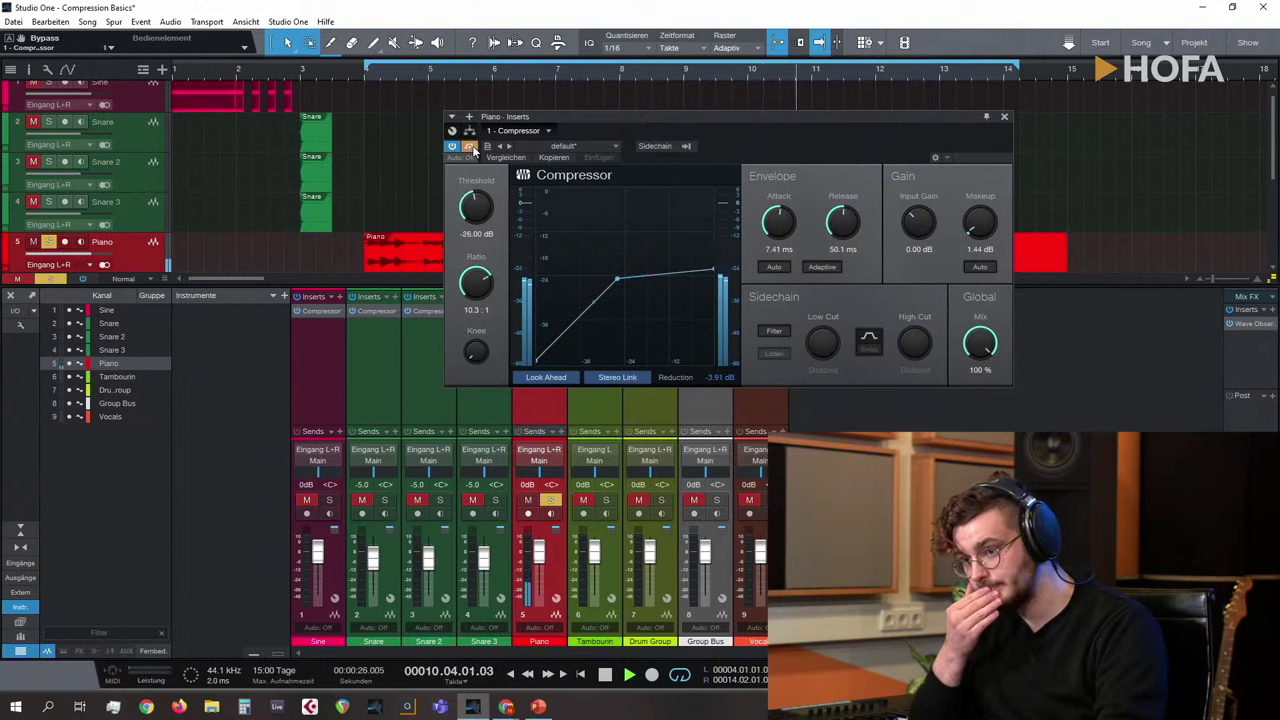
# Step: Listen to the piano with its compressor active, then stop playback, bypass the compressor and return the playhead to bar 4
pyautogui.click(472, 147)
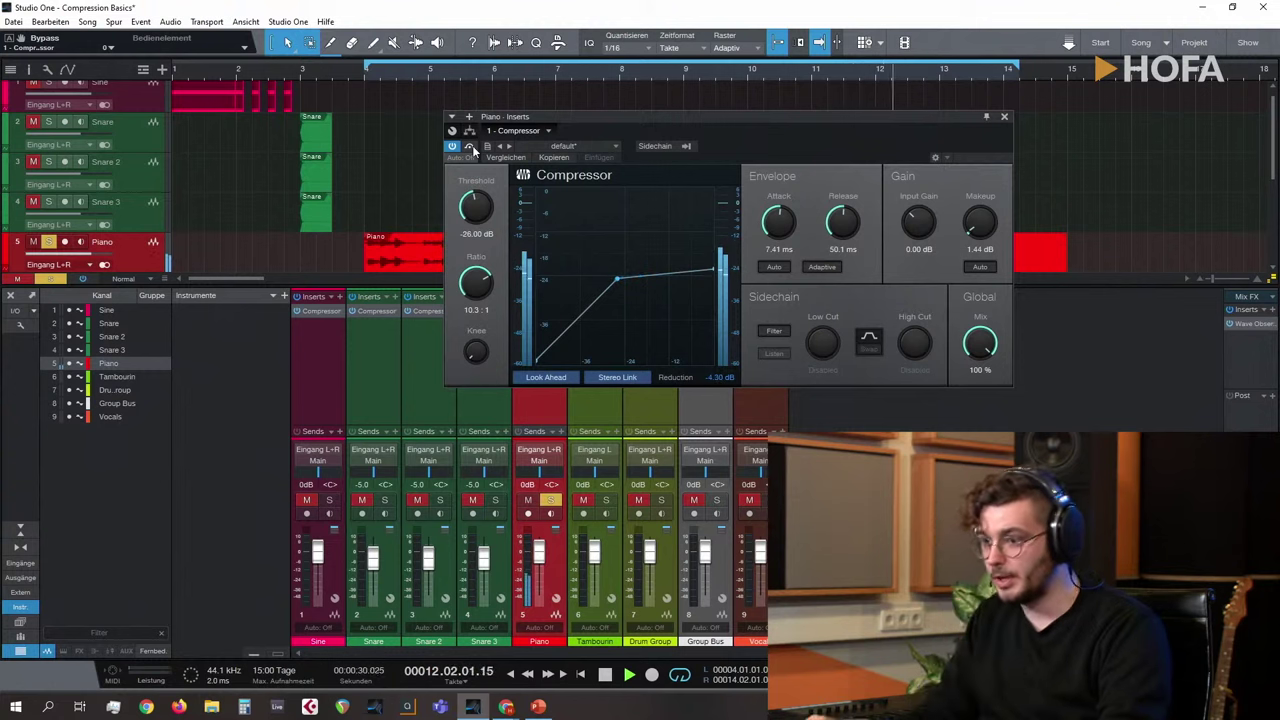
pyautogui.press('space')
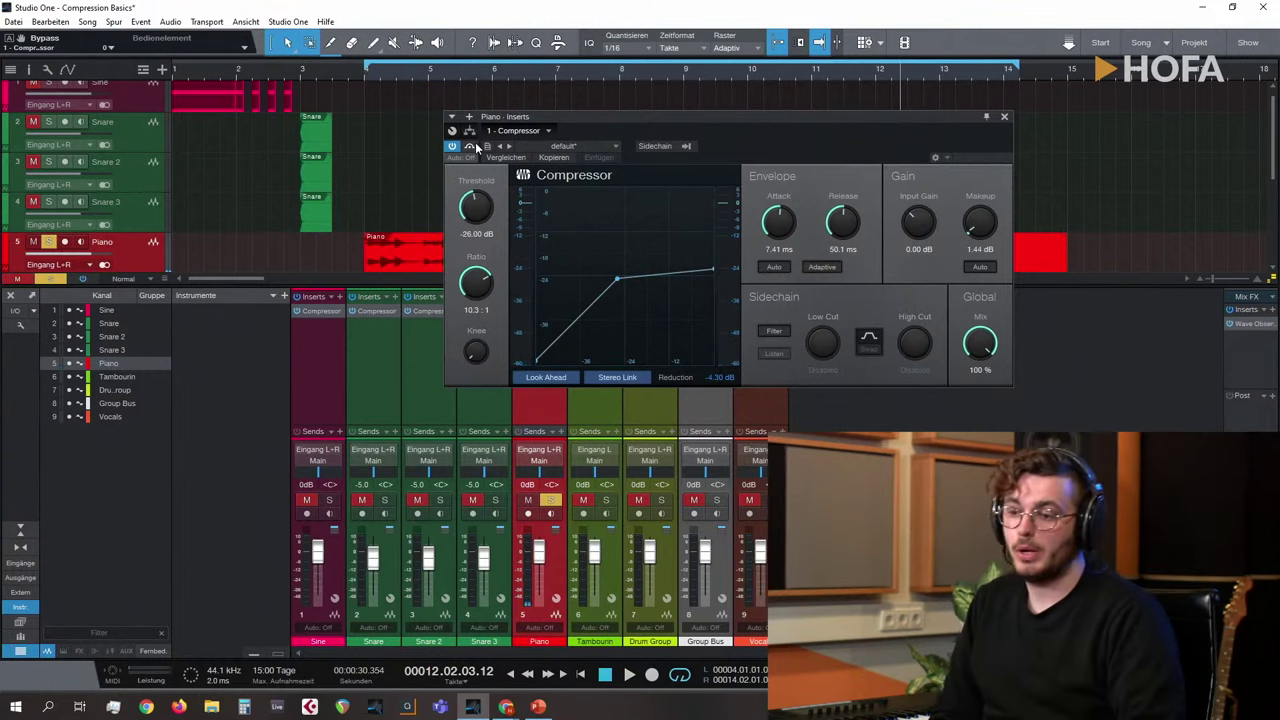
pyautogui.click(470, 147)
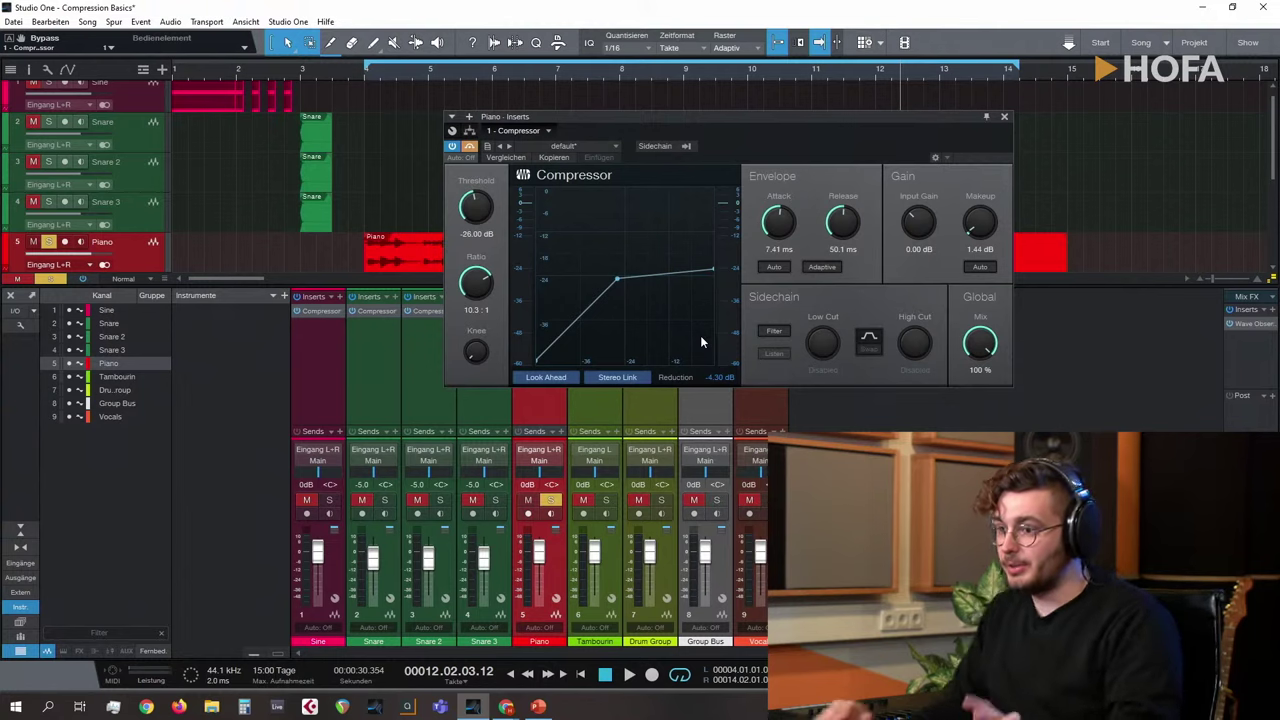
pyautogui.moveTo(858, 117); pyautogui.dragTo(923, 114)
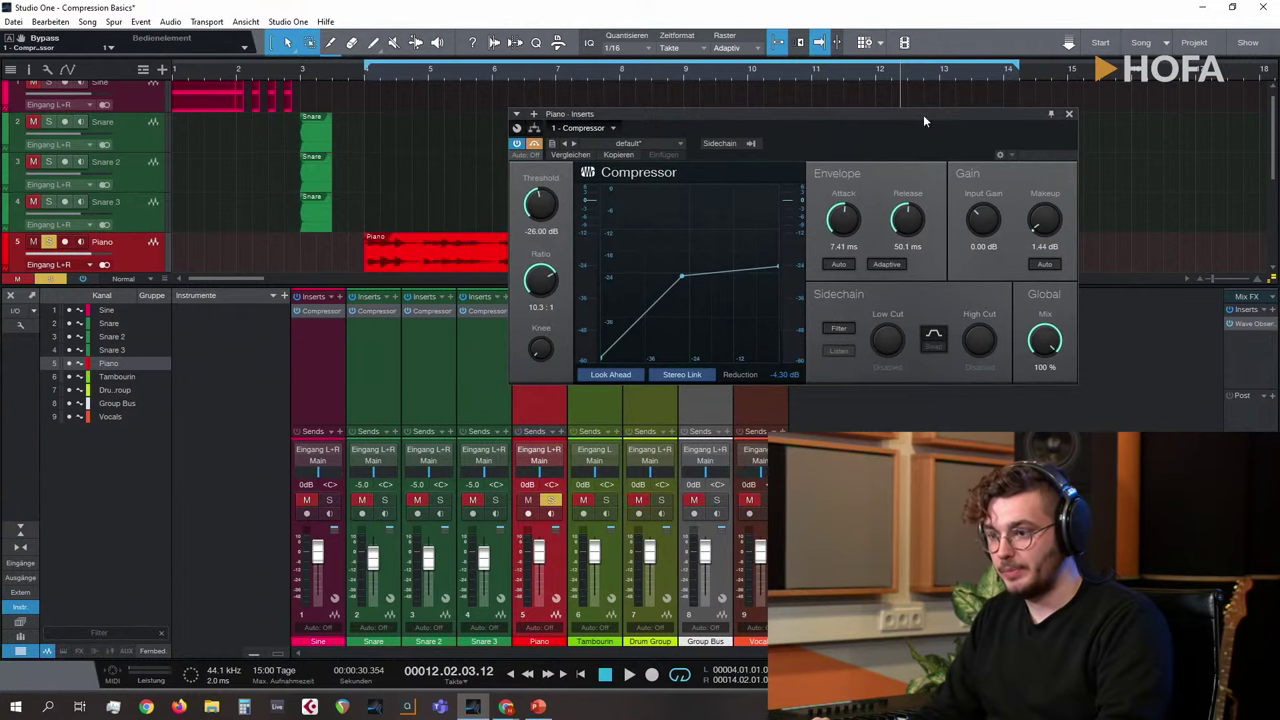
pyautogui.click(367, 70)
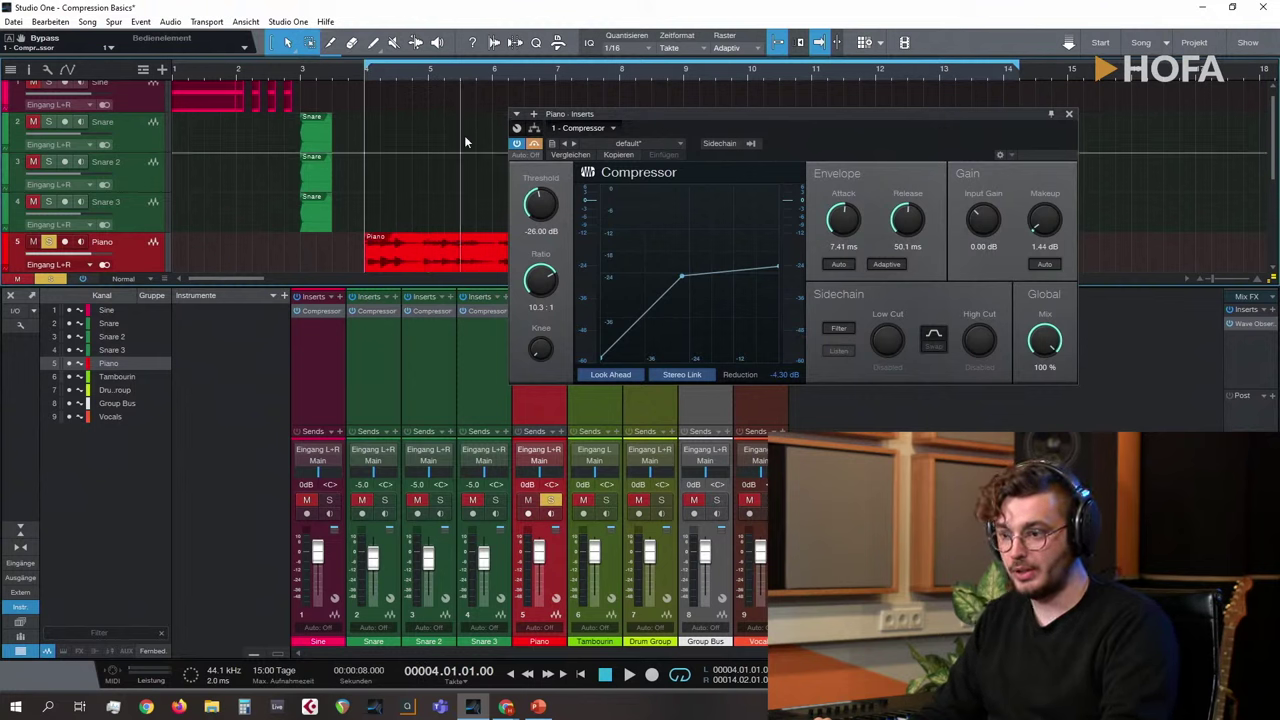
# Step: Close the Piano compressor and look briefly at the Group Bus compressor's settings
pyautogui.click(1069, 115)
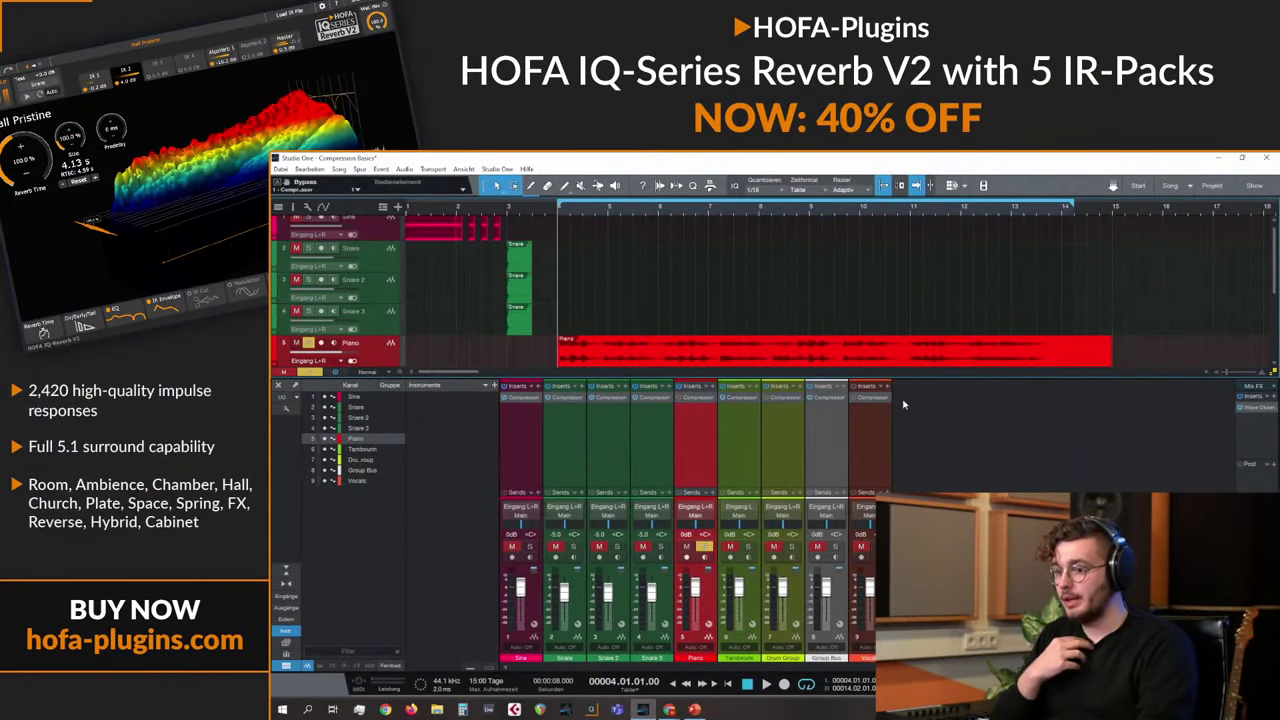
pyautogui.click(828, 398)
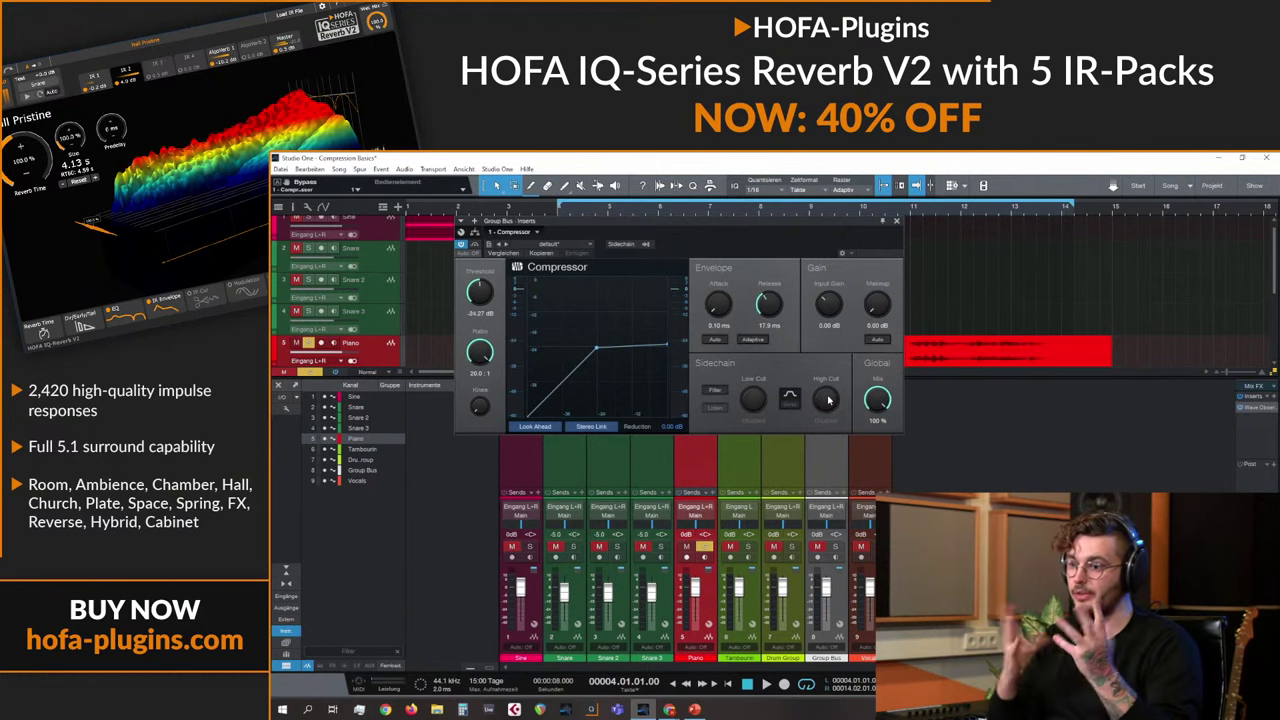
pyautogui.click(897, 226)
# Step: Set the loop range over the start of the Vocals clip, from bar 24 to bar 29
pyautogui.scroll(-3, 895, 232)
pyautogui.scroll(-3, 823, 270)
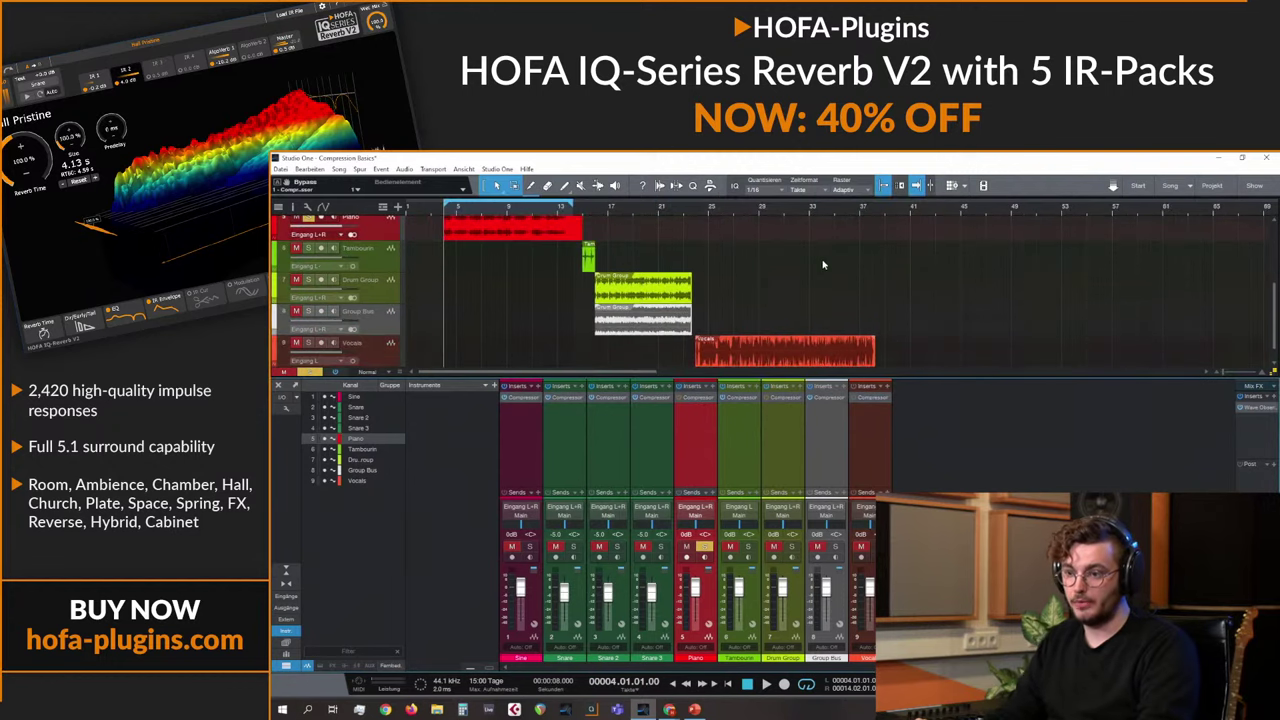
pyautogui.scroll(-1, 770, 258)
pyautogui.scroll(5, 706, 210)
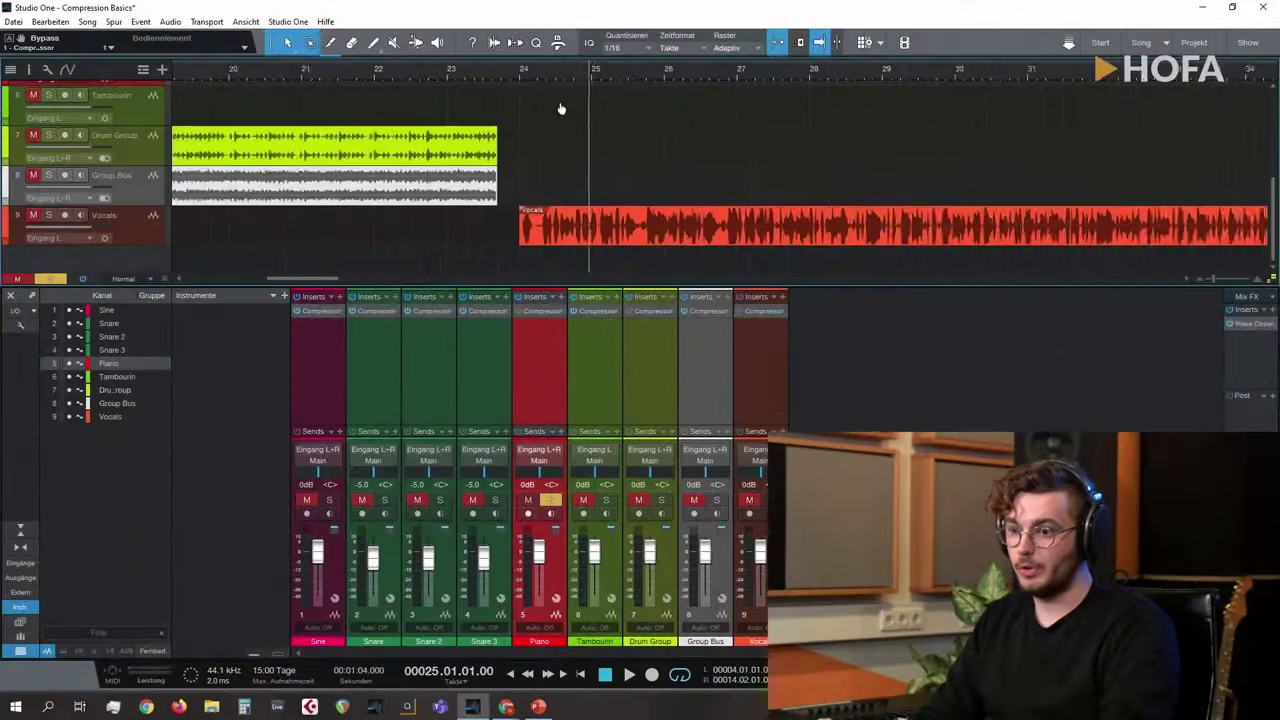
pyautogui.click(706, 210)
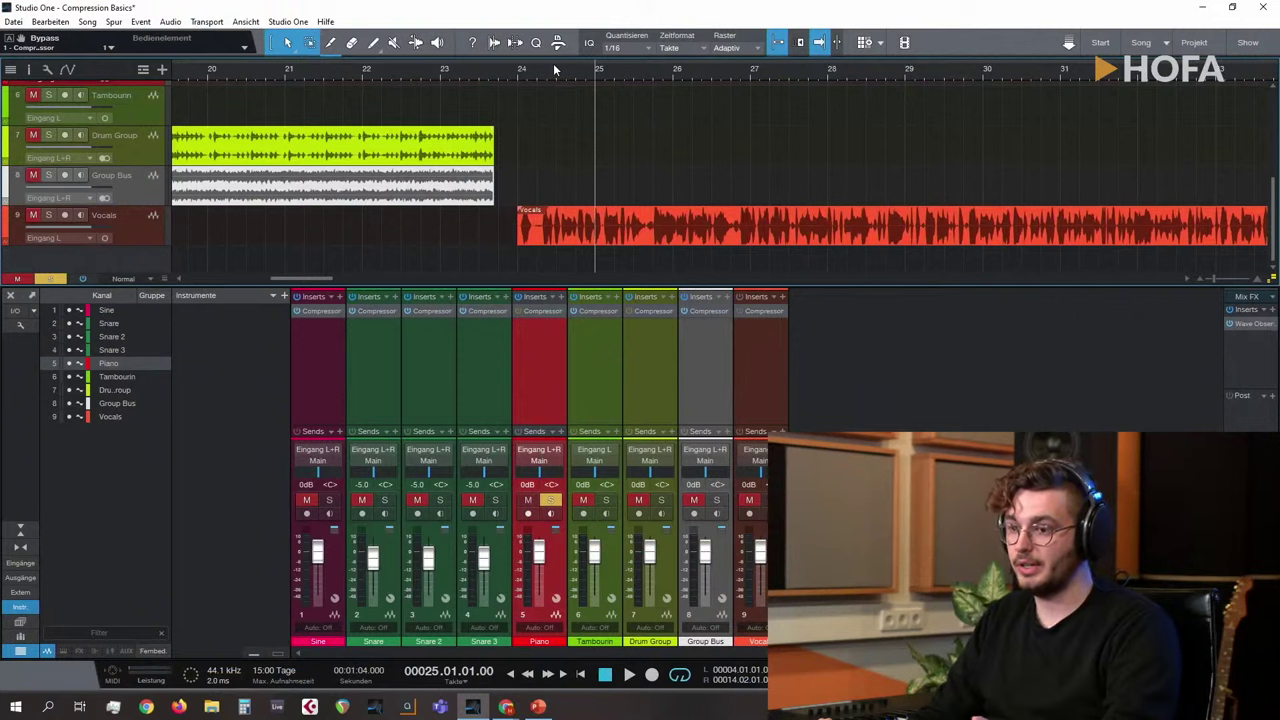
pyautogui.moveTo(528, 70); pyautogui.dragTo(884, 140)
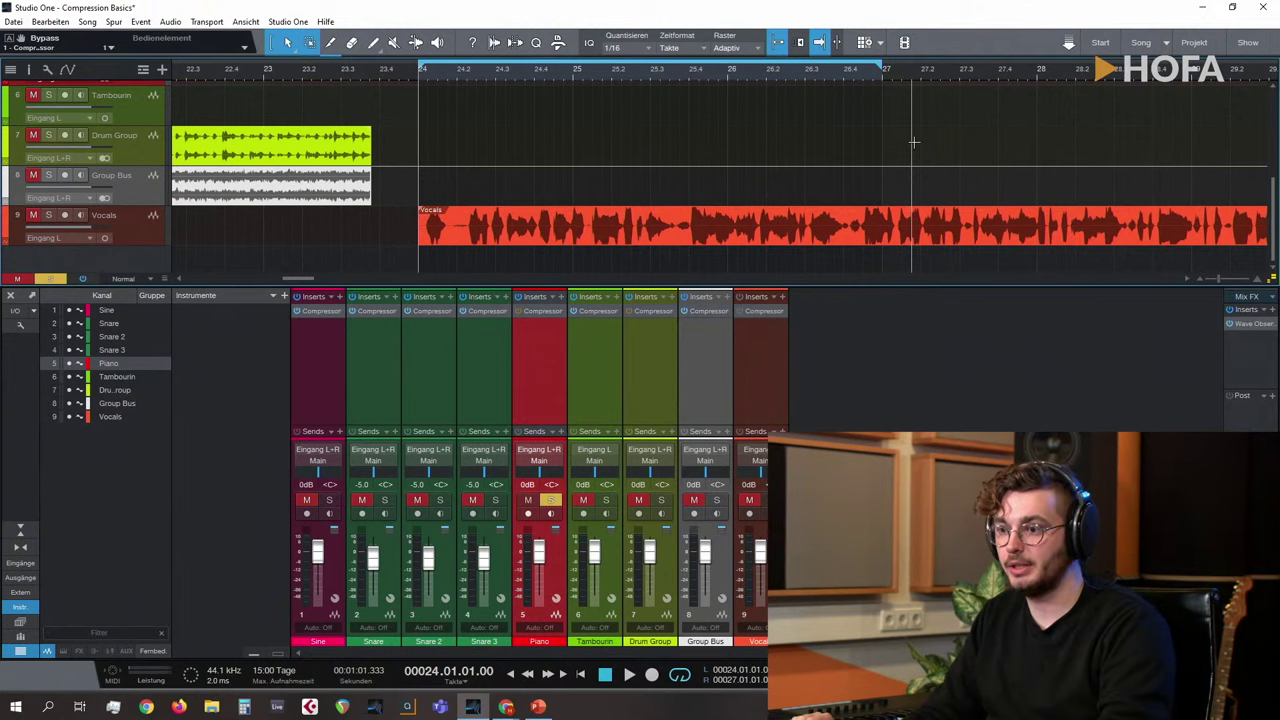
pyautogui.moveTo(884, 67); pyautogui.dragTo(1040, 86)
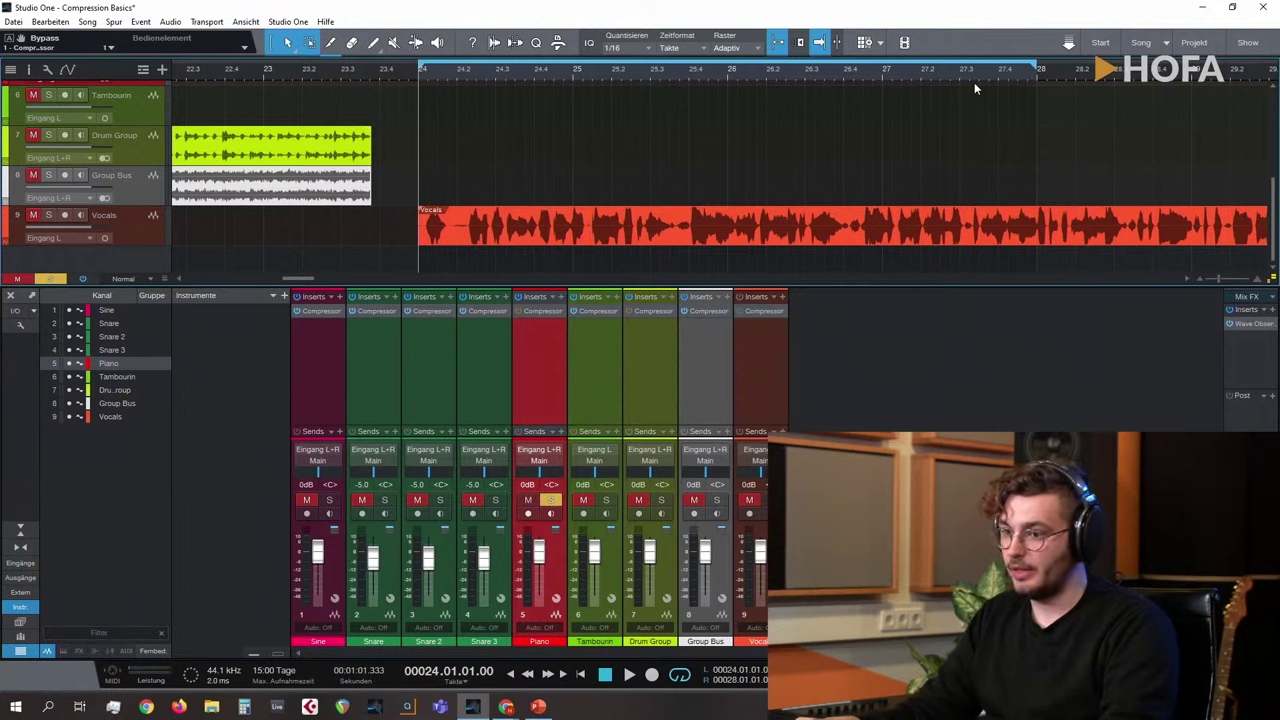
pyautogui.press('w')
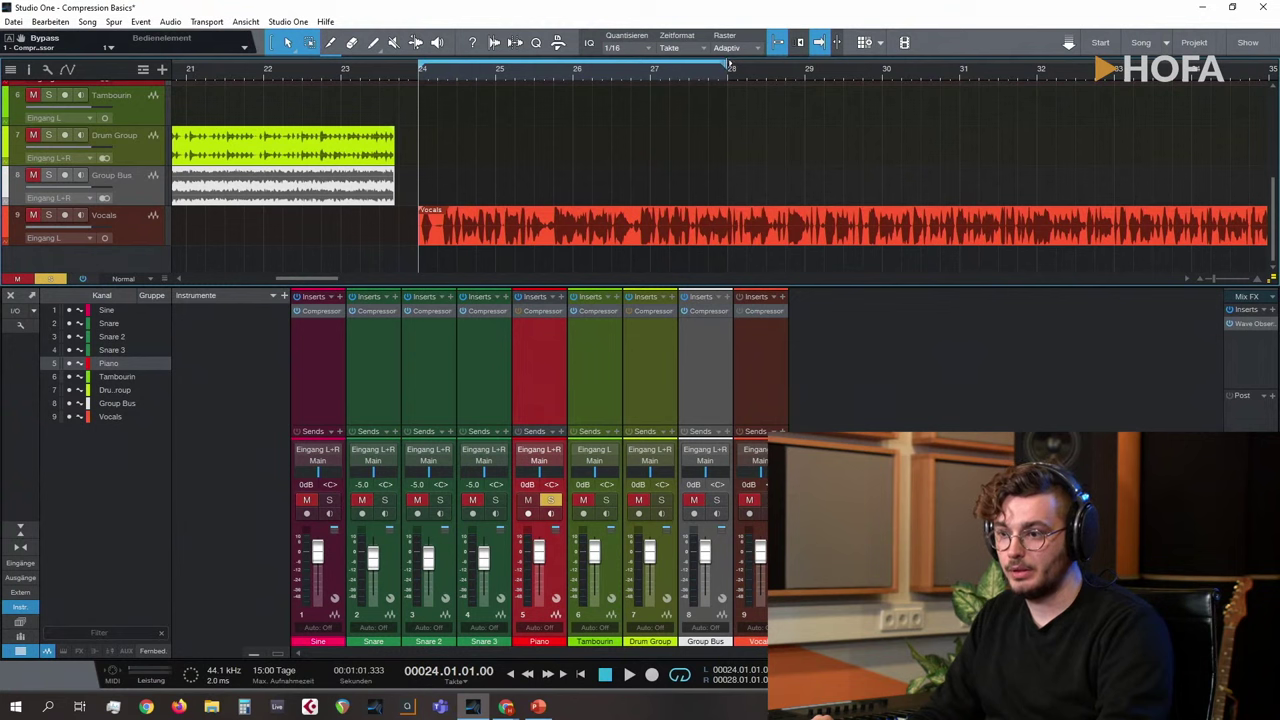
pyautogui.moveTo(730, 66); pyautogui.dragTo(803, 97)
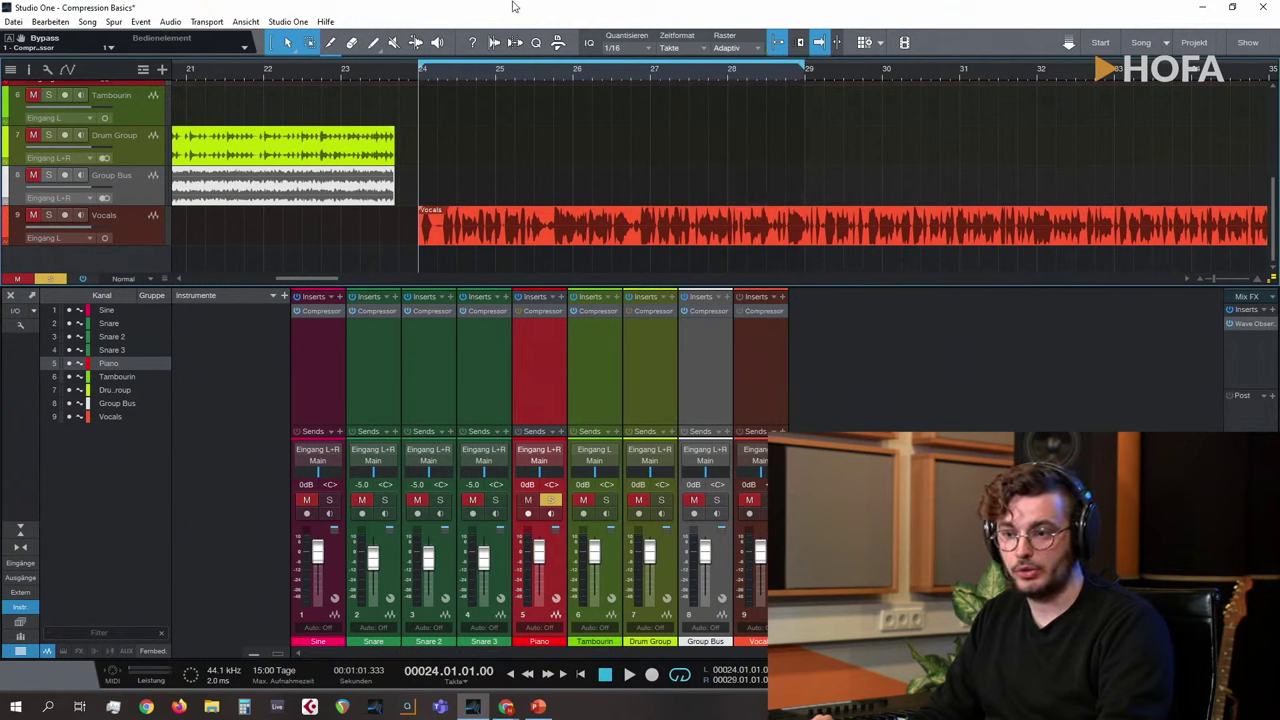
# Step: Play the looped section with the Vocals track soloed and set its compressor's threshold to -8.64 dB
pyautogui.press('space')
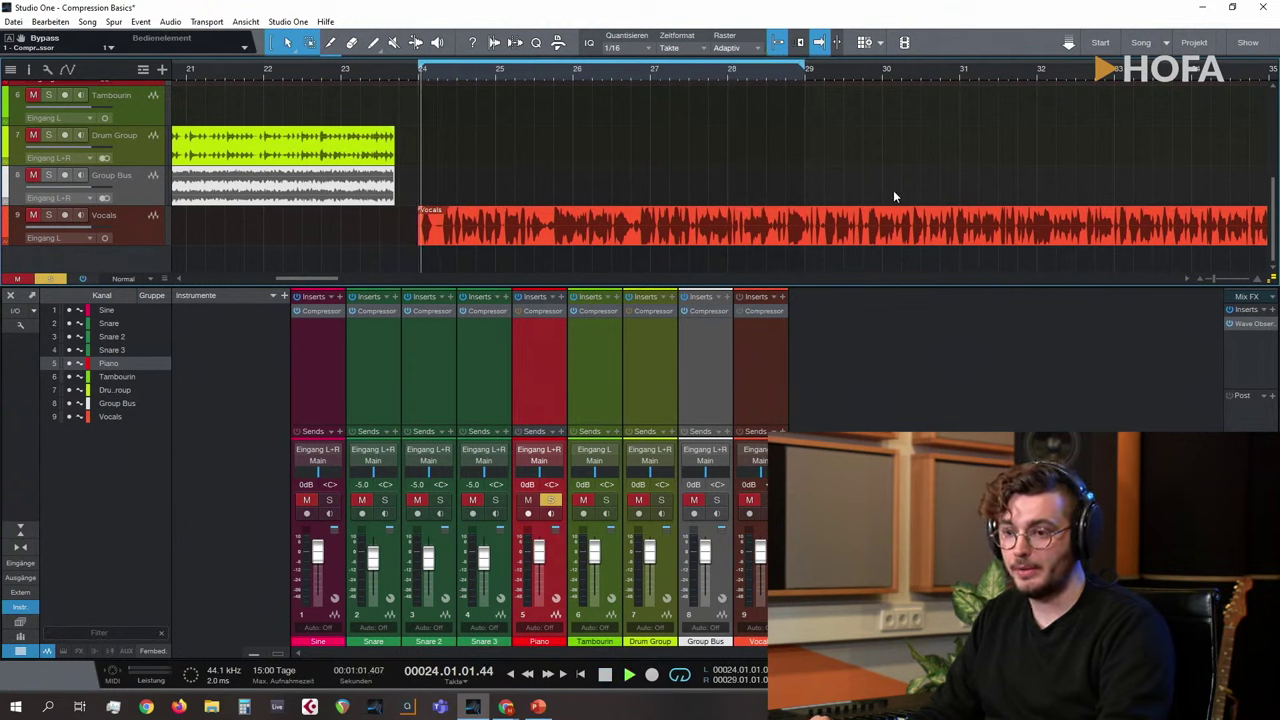
pyautogui.click(131, 231)
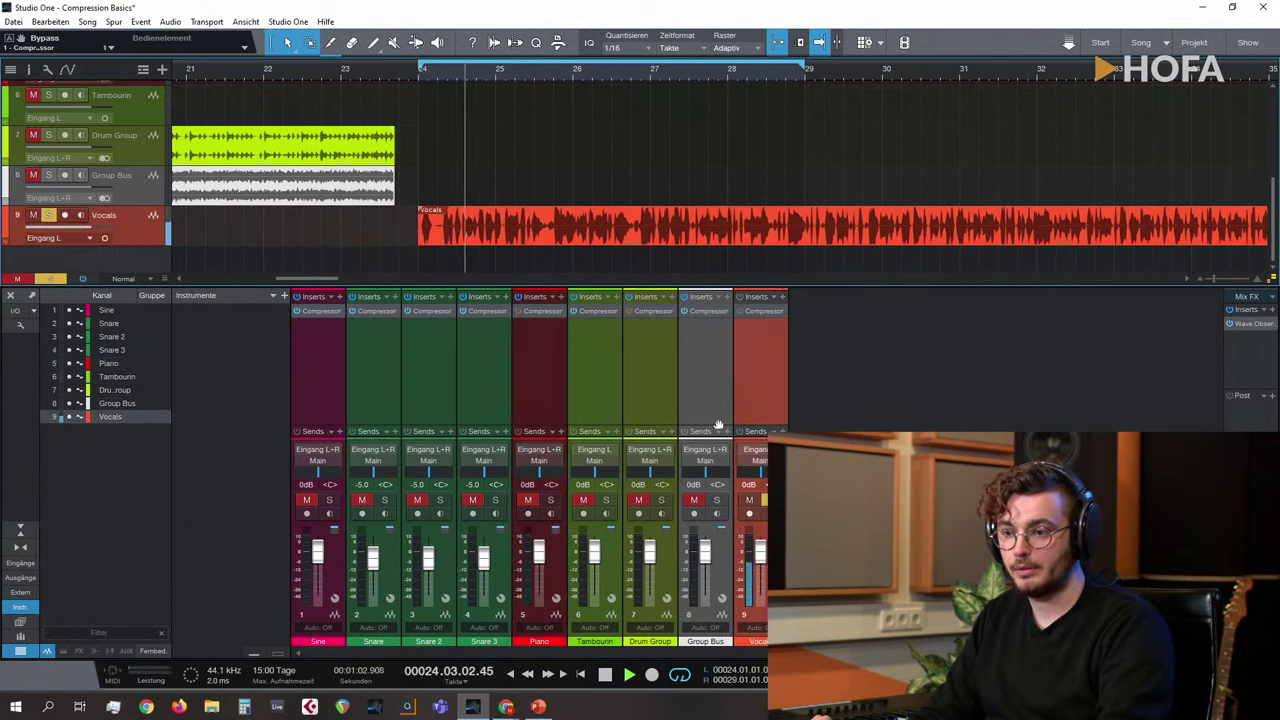
pyautogui.click(764, 311)
pyautogui.moveTo(367, 292); pyautogui.dragTo(367, 240)
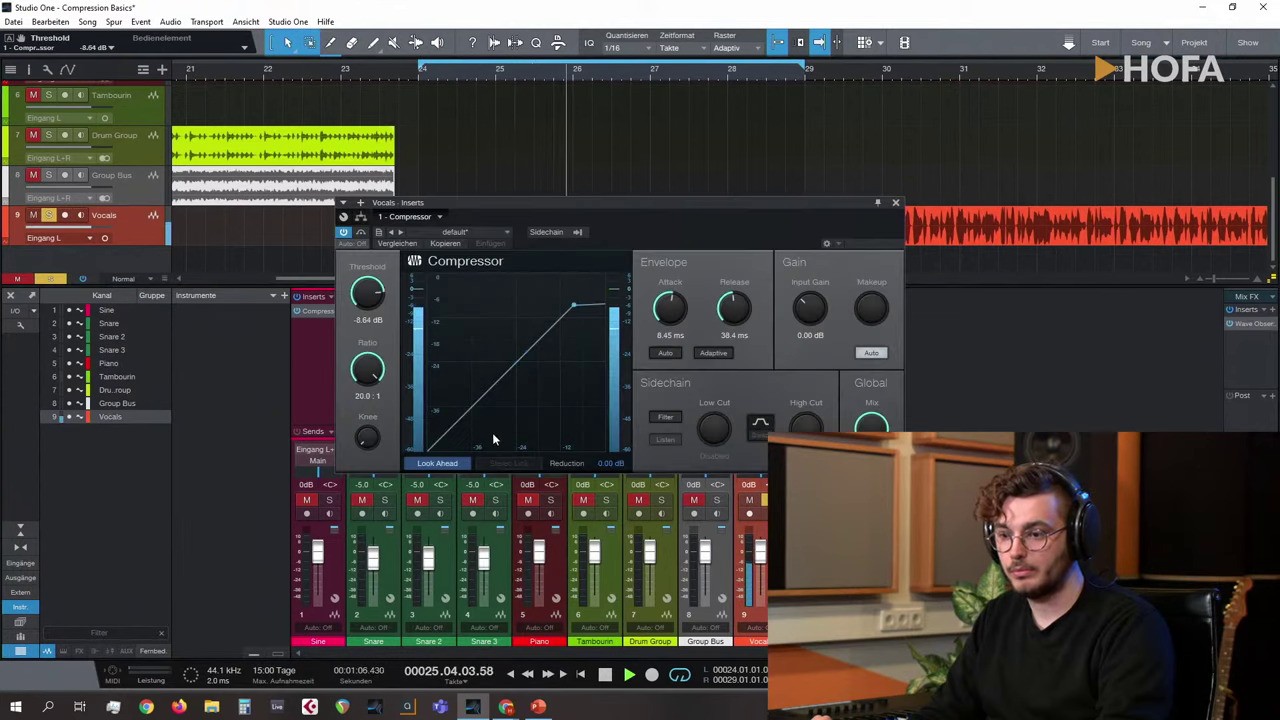
# Step: Set the Vocals compressor's attack to 3.85 ms and demonstrate automatic makeup gain by switching it off and on again
pyautogui.moveTo(667, 316); pyautogui.dragTo(671, 337)
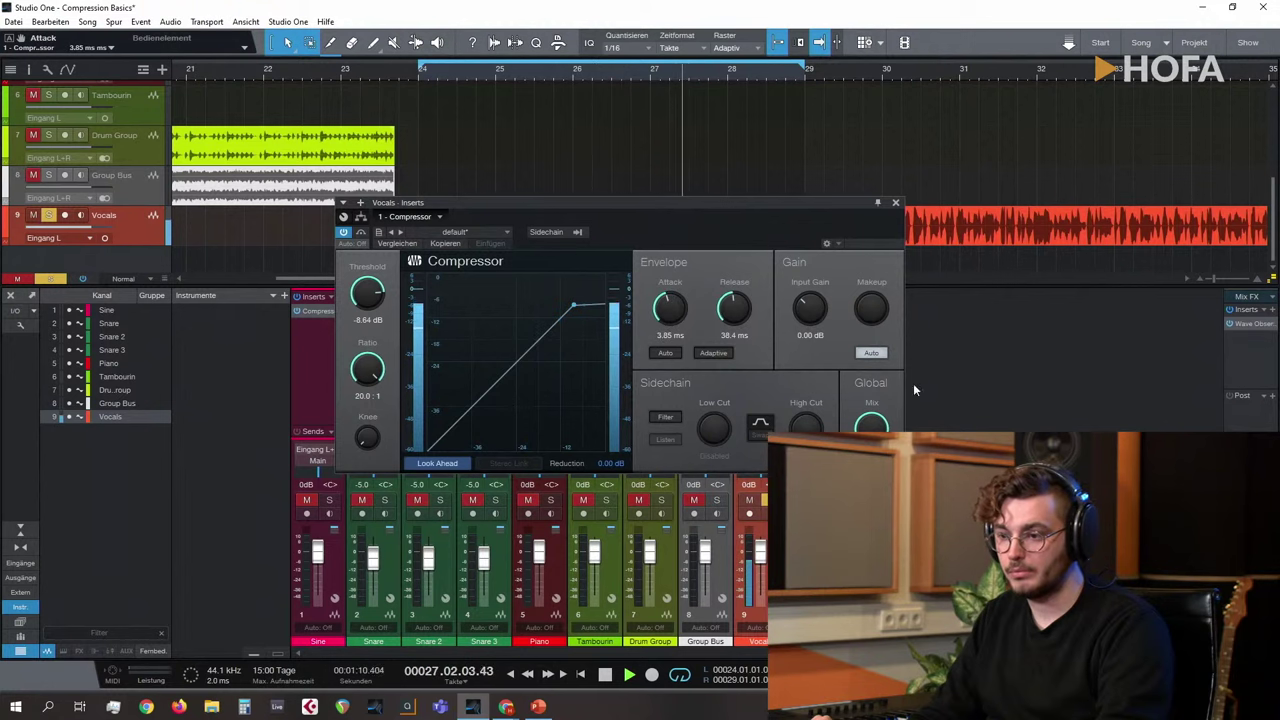
pyautogui.click(870, 351)
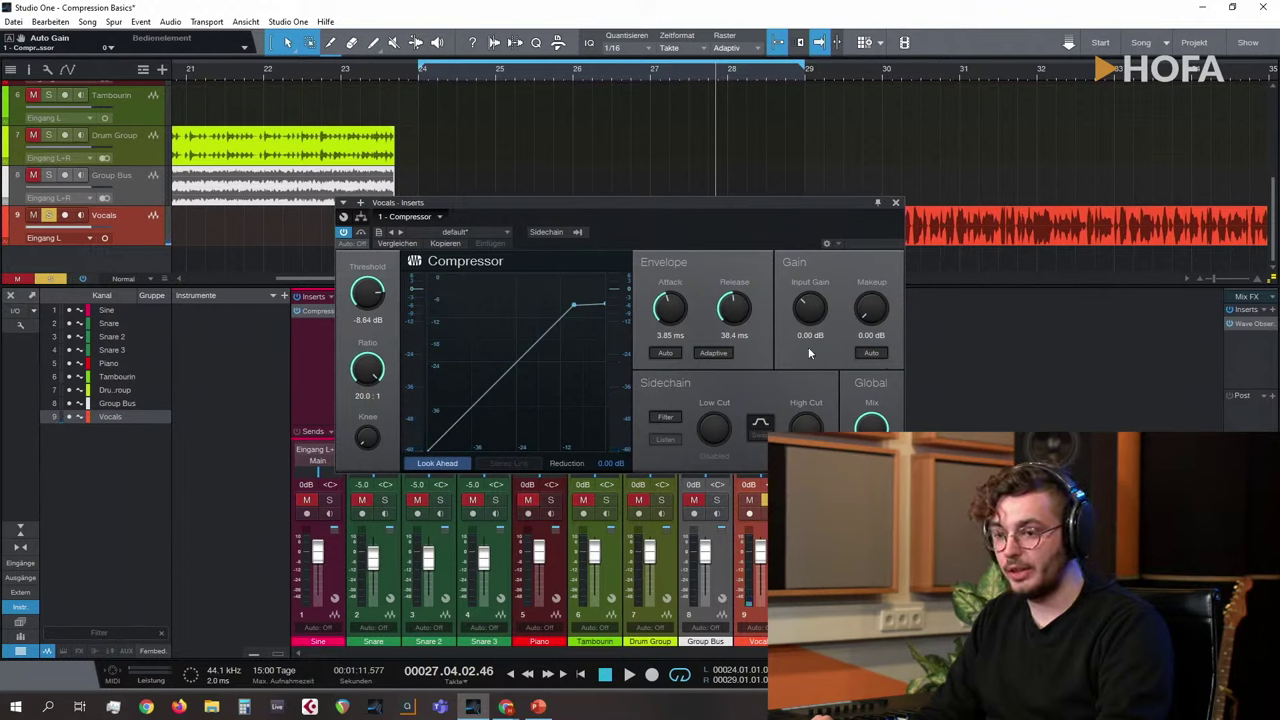
pyautogui.moveTo(535, 219); pyautogui.dragTo(528, 234)
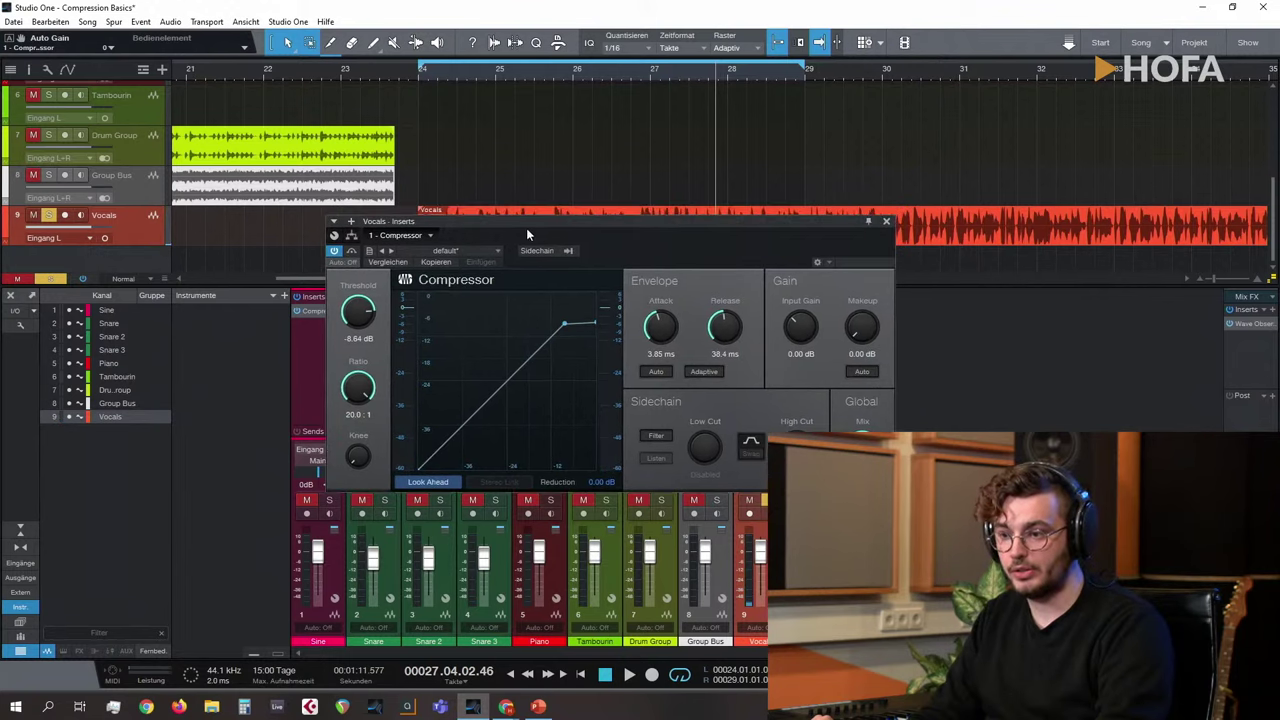
pyautogui.click(860, 372)
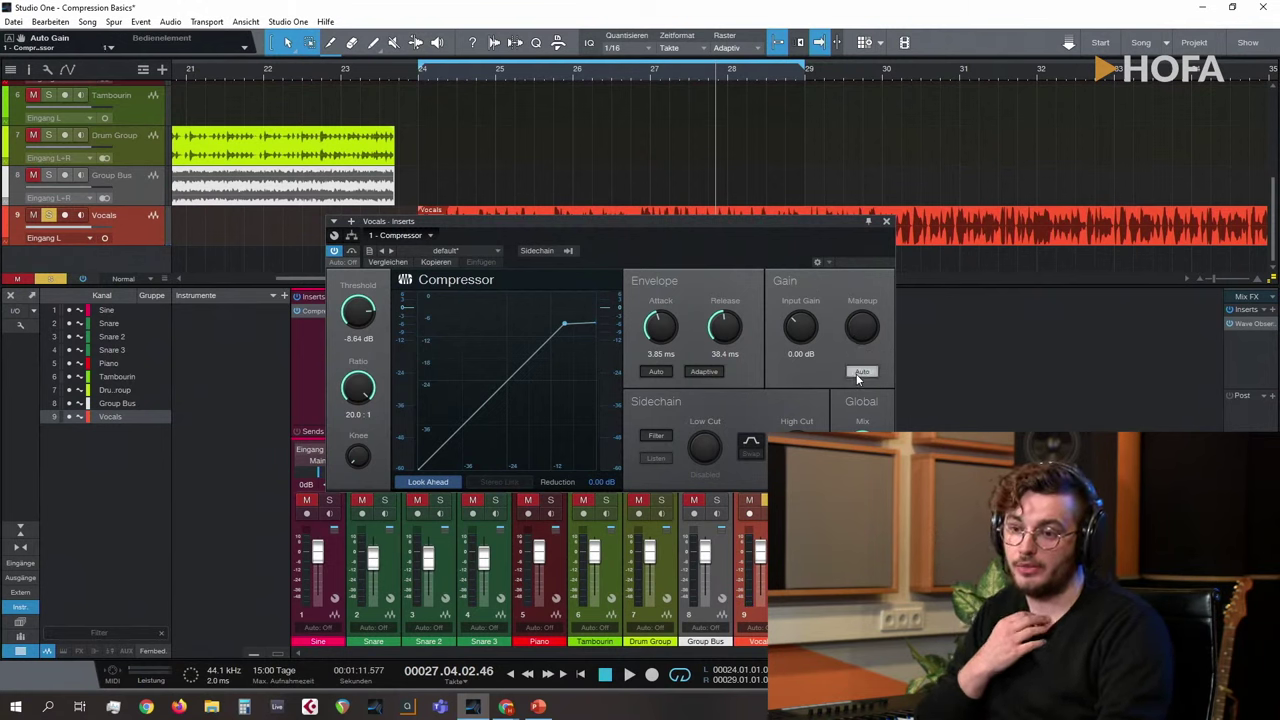
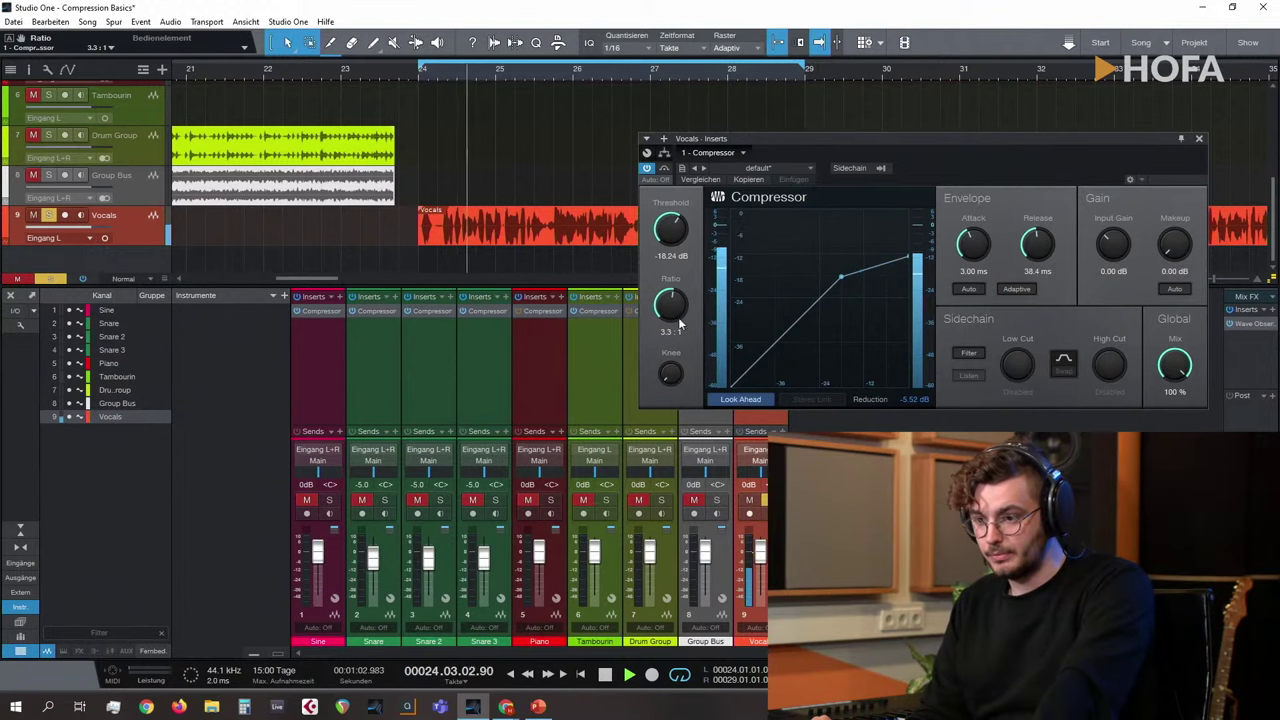
# Step: Compare vocal compression ratios of 20:1 and 1.7:1 by ear, then set the ratio to 1.5:1
pyautogui.moveTo(675, 314); pyautogui.dragTo(690, 286)
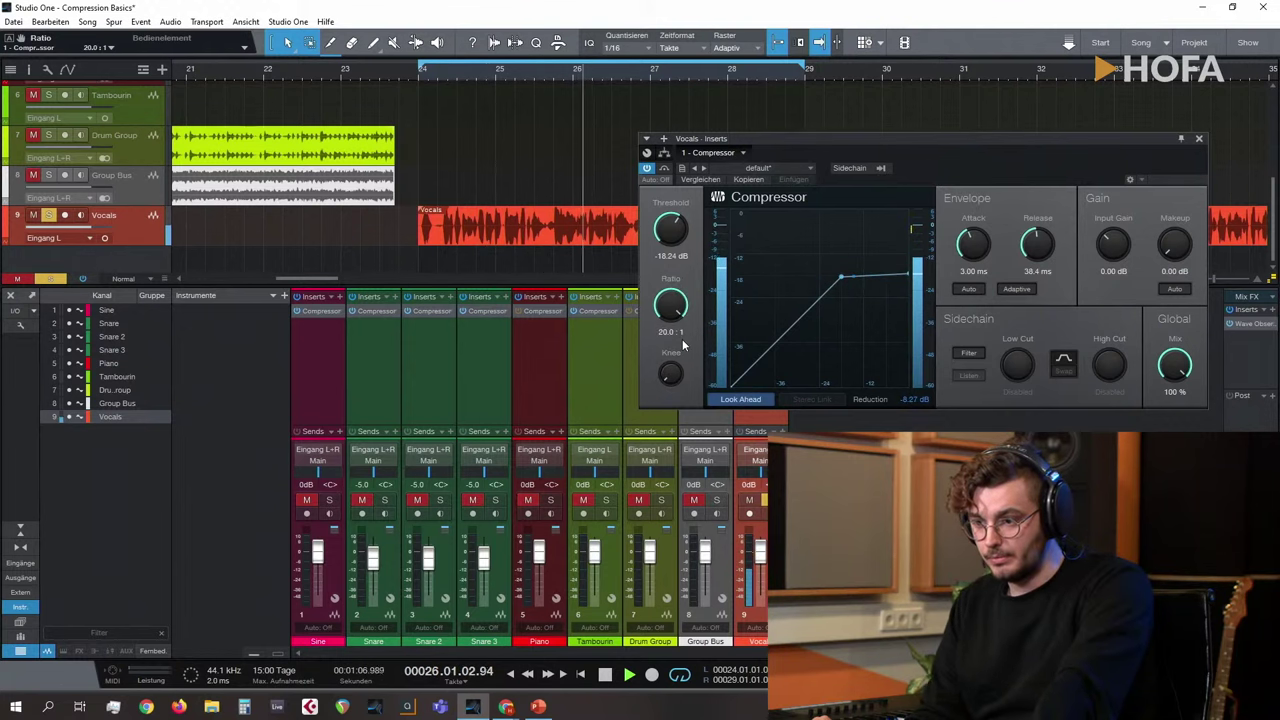
pyautogui.moveTo(678, 305); pyautogui.dragTo(674, 342)
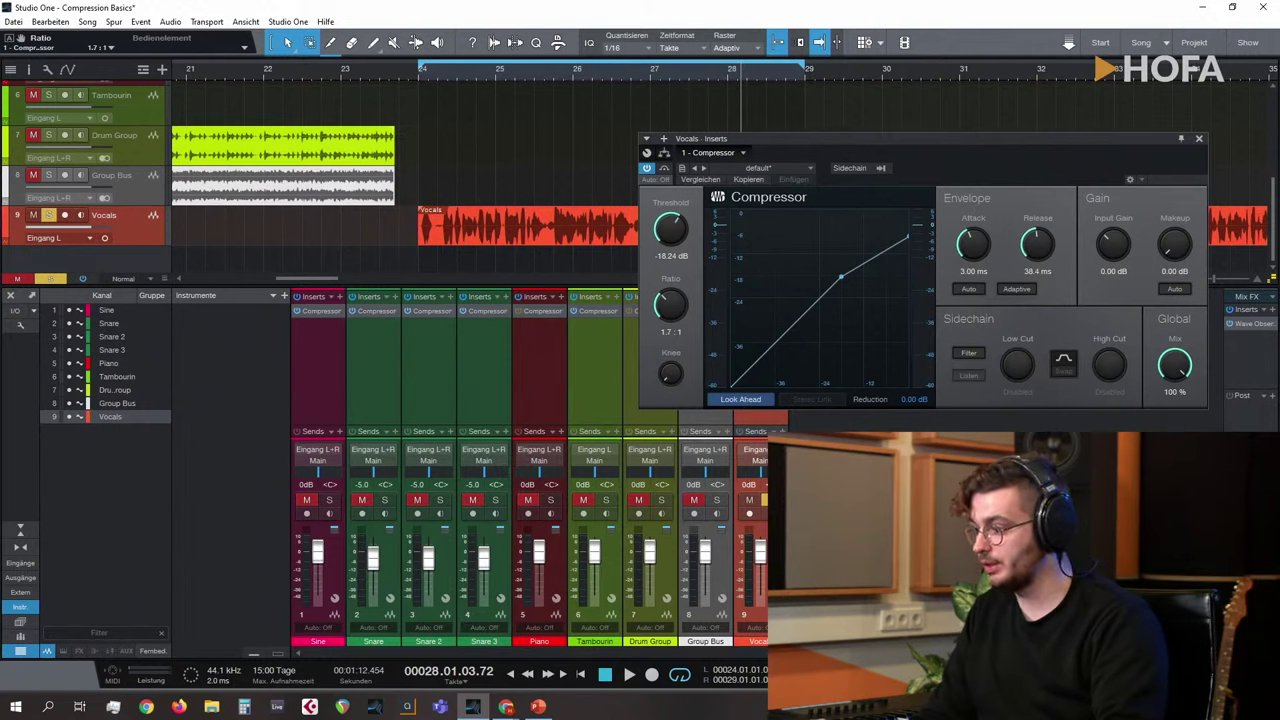
pyautogui.moveTo(663, 304); pyautogui.dragTo(663, 306)
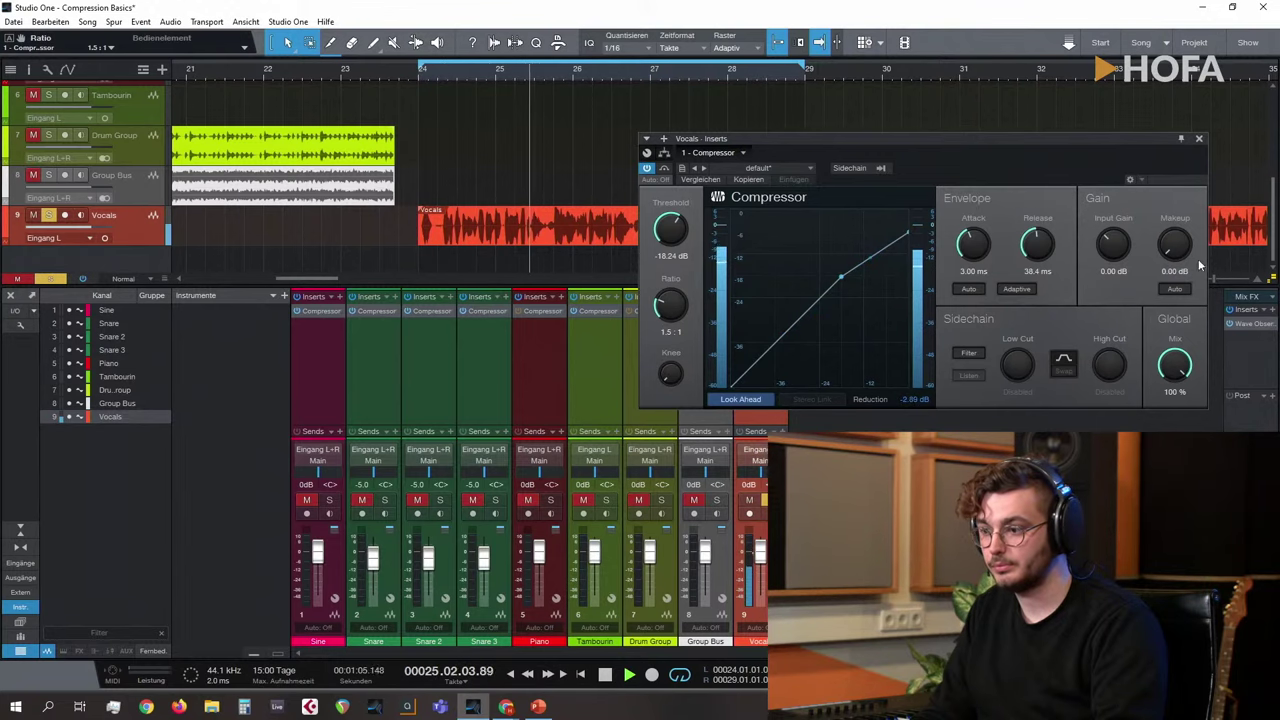
# Step: Open the Main channel's Wave Observer and arrange it beside the Vocals compressor
pyautogui.click(1250, 323)
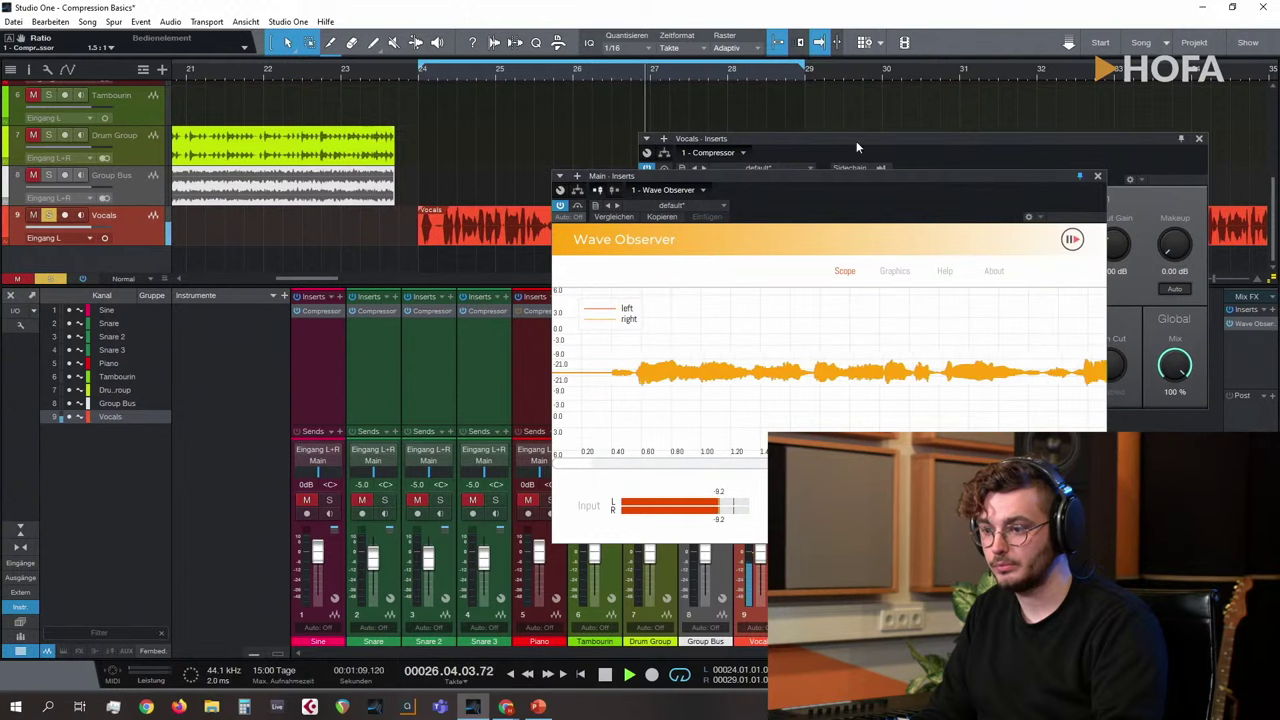
pyautogui.moveTo(862, 176); pyautogui.dragTo(462, 171)
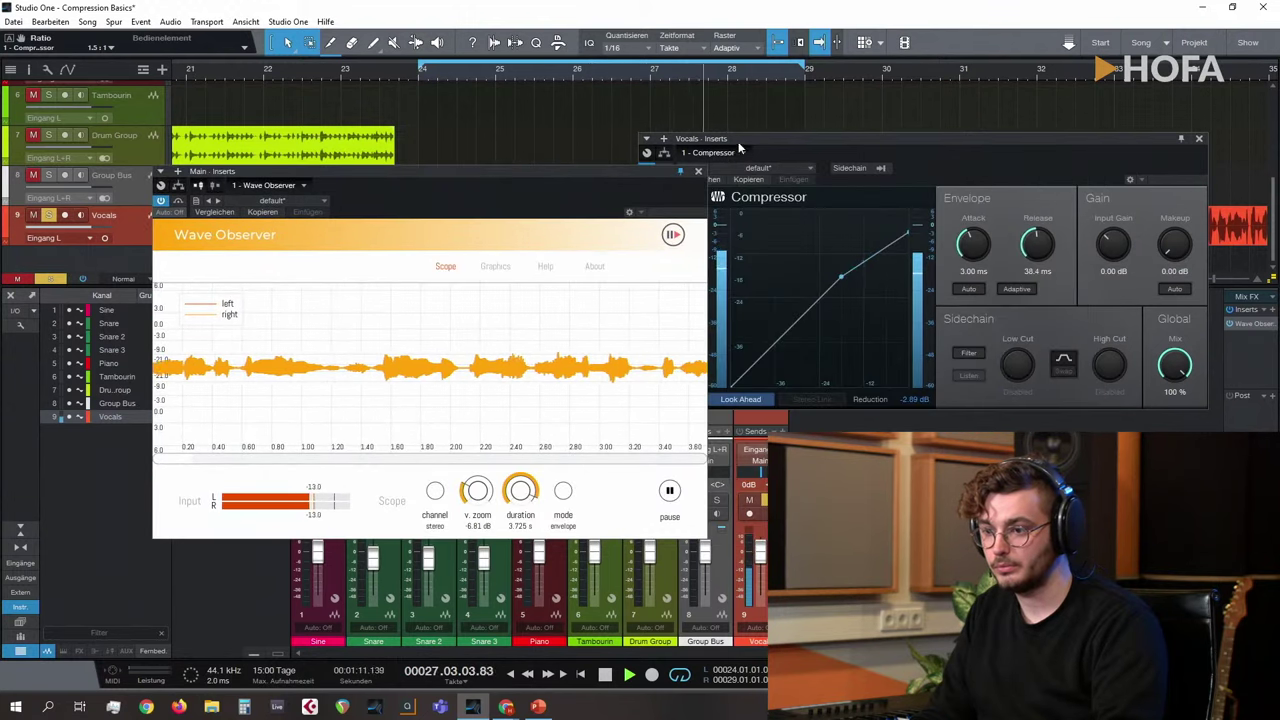
pyautogui.moveTo(738, 141); pyautogui.dragTo(786, 160)
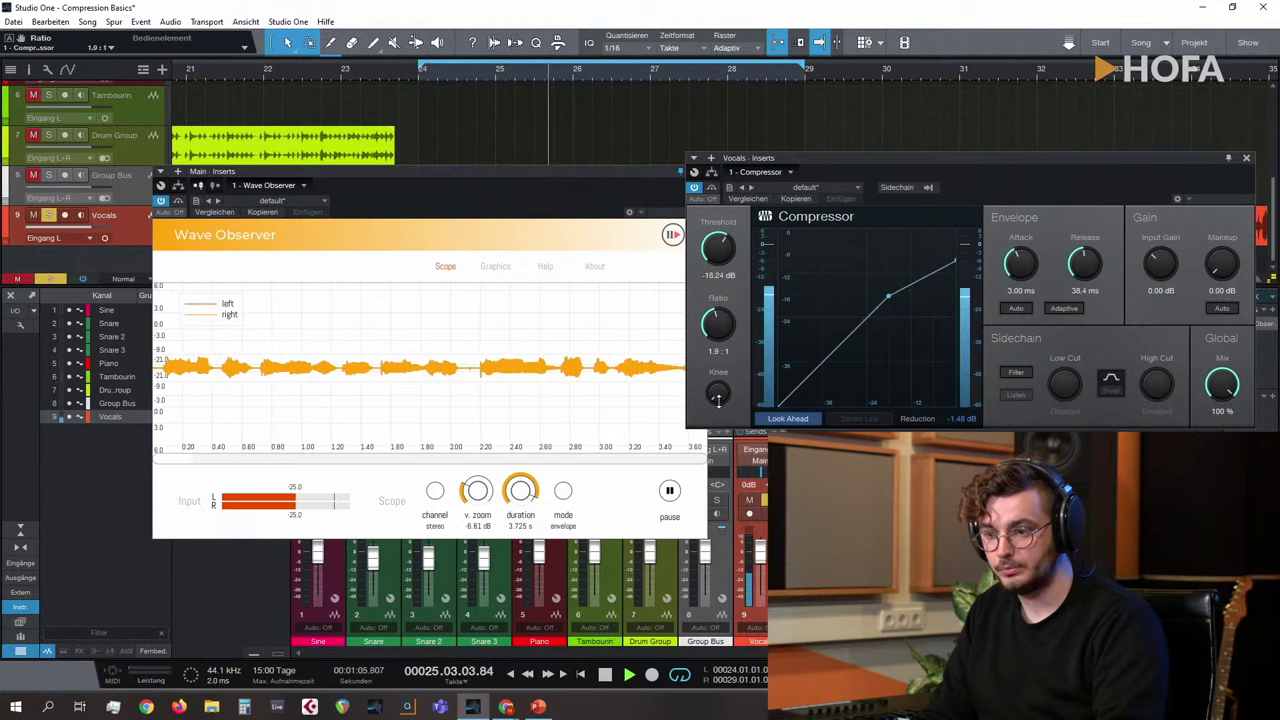
# Step: Play the vocals at a ratio of 20:1 and set the Wave Observer's vertical zoom to 3.00 dB
pyautogui.scroll(5, 716, 338)
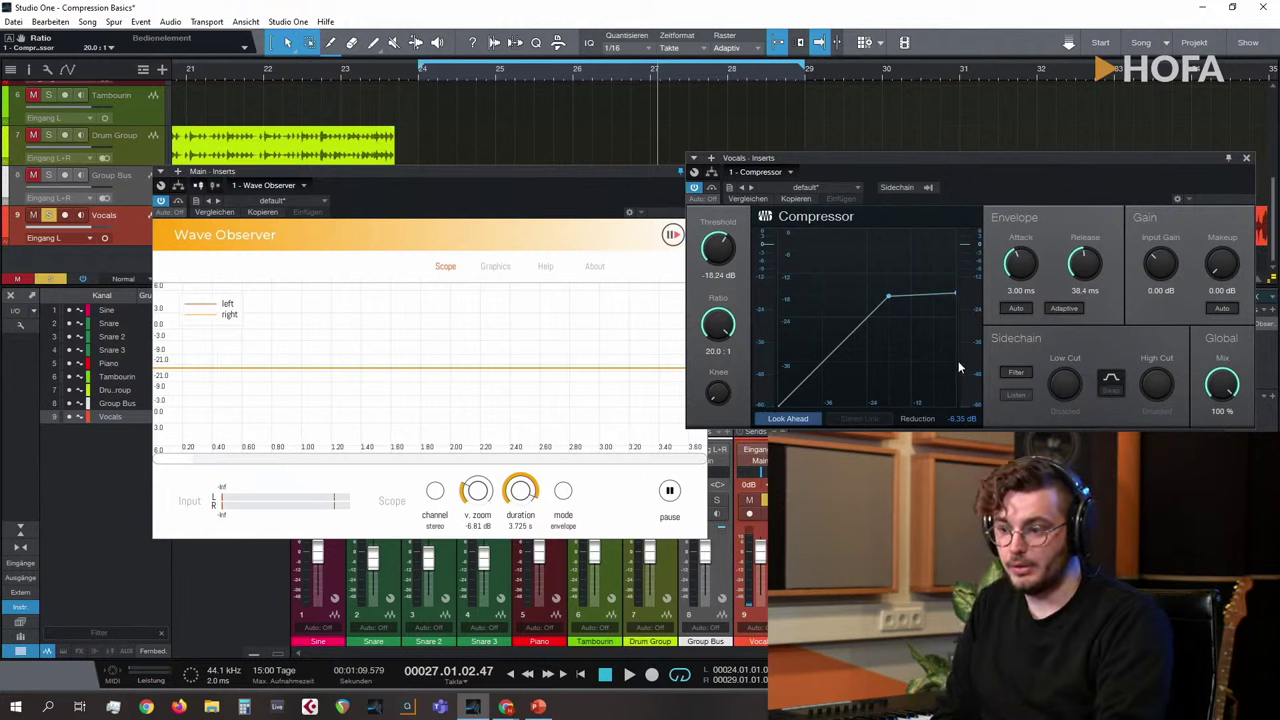
pyautogui.press('space')
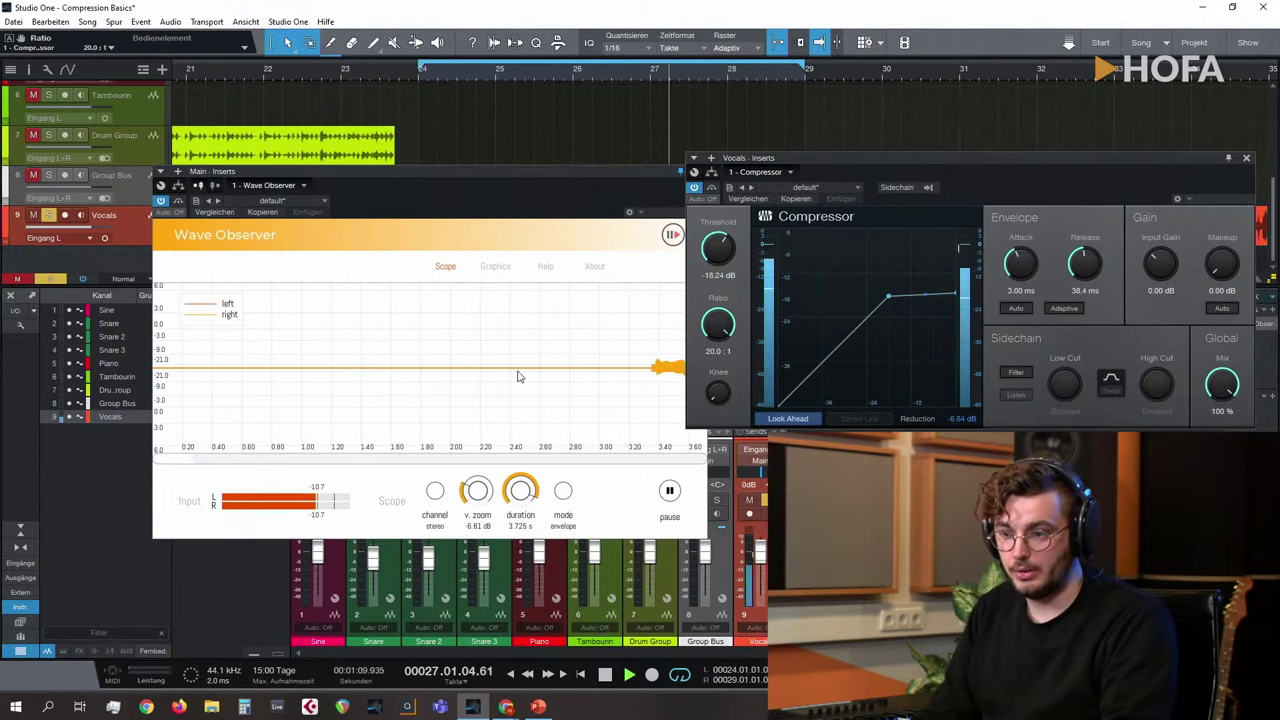
pyautogui.moveTo(491, 467); pyautogui.dragTo(491, 374)
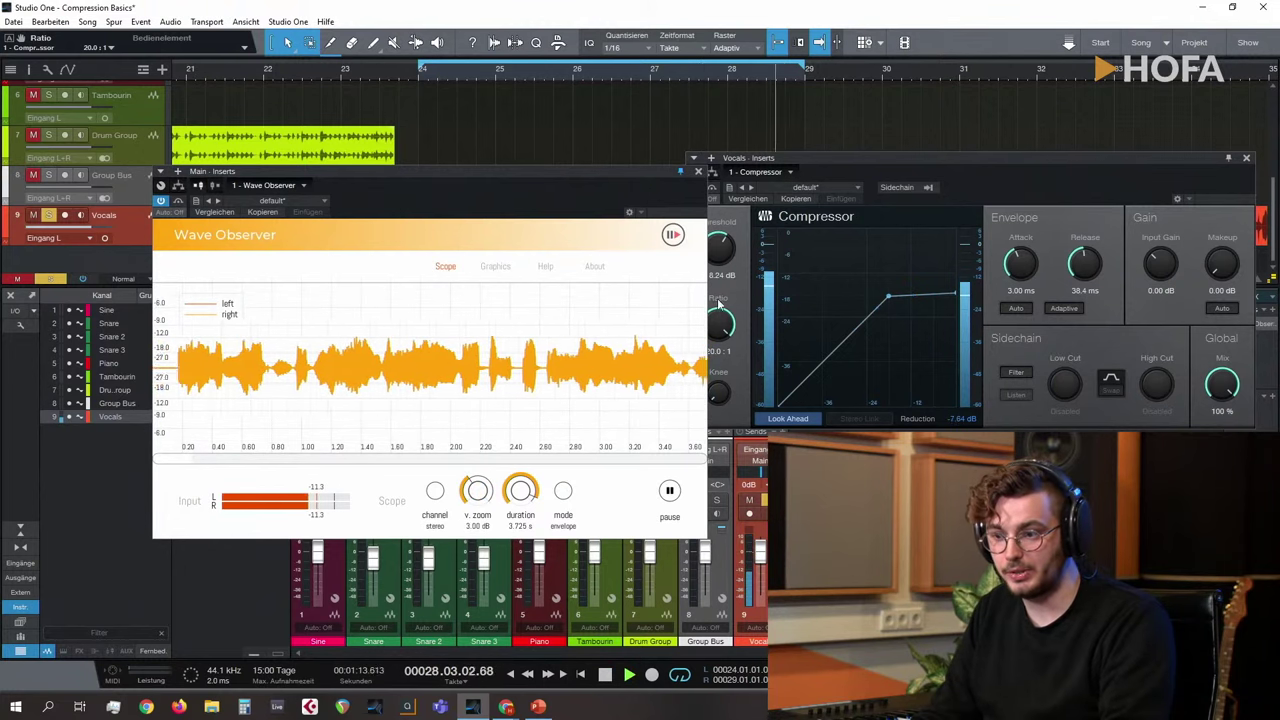
# Step: Audition the vocals at a 1.9:1 ratio, then set the compressor's ratio to 6.1:1 and its release to 1.00 ms
pyautogui.moveTo(718, 305); pyautogui.dragTo(718, 370)
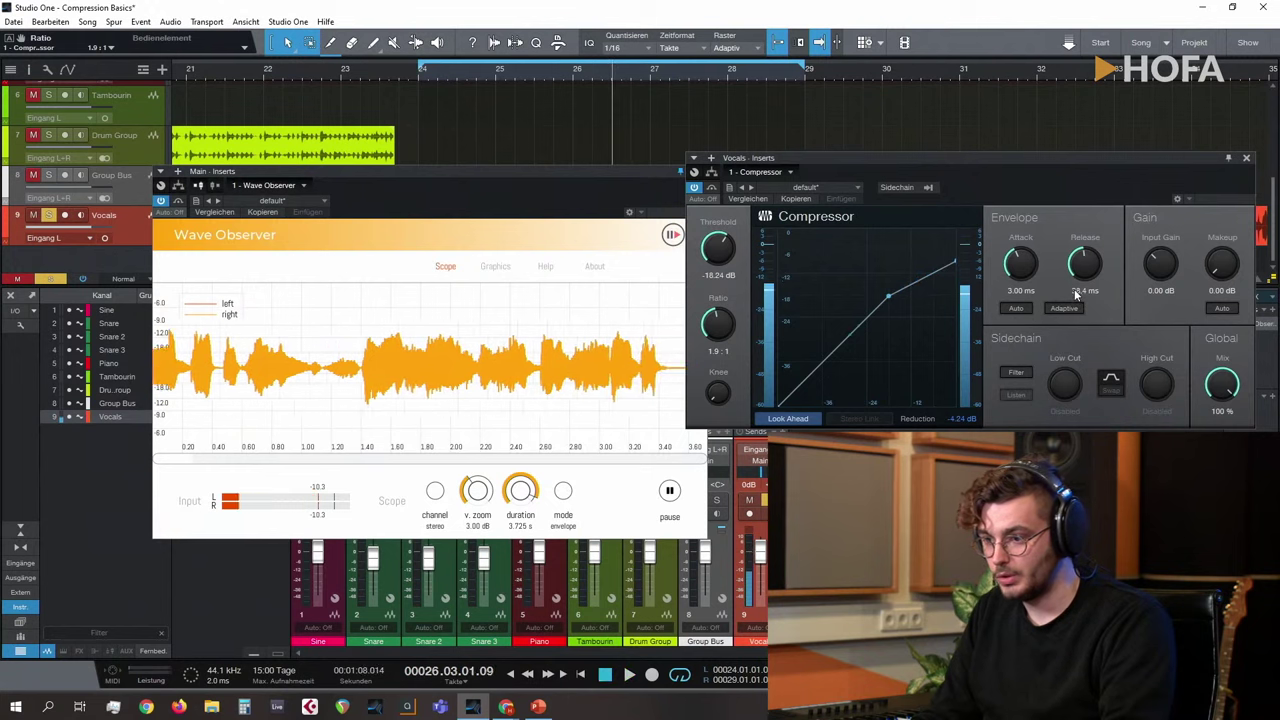
pyautogui.moveTo(1075, 293); pyautogui.dragTo(1084, 378)
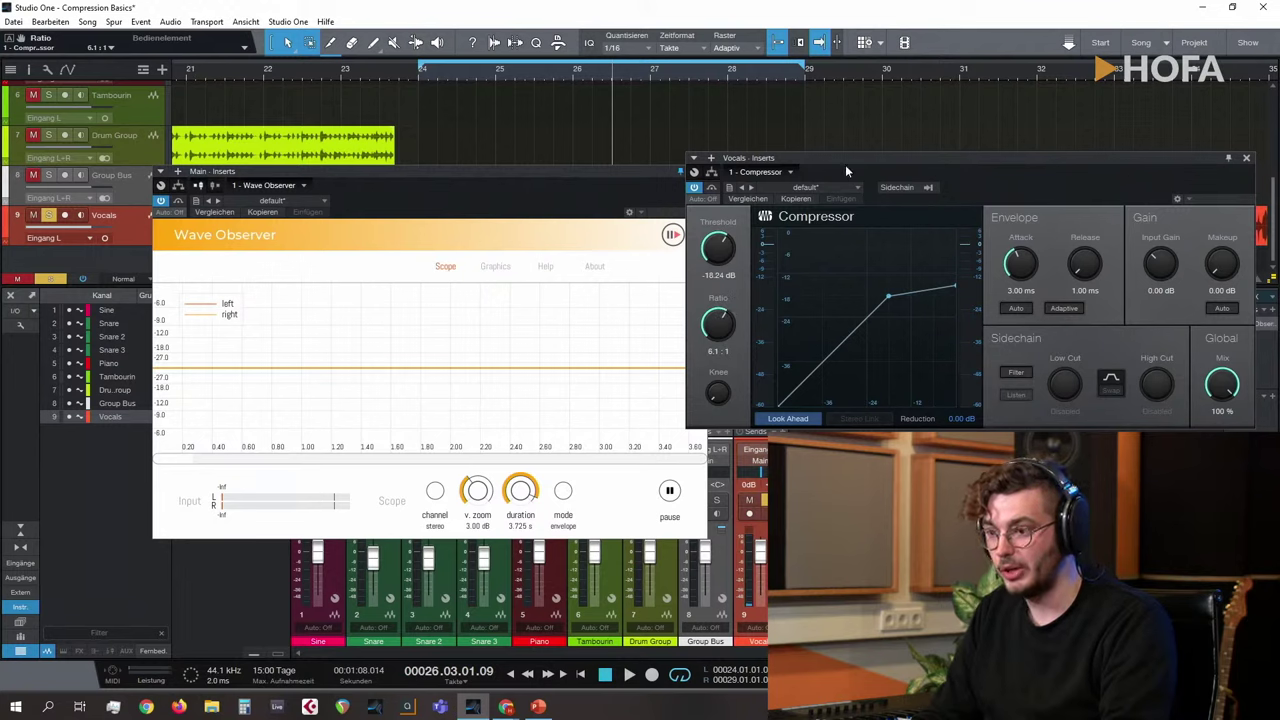
pyautogui.moveTo(845, 166); pyautogui.dragTo(861, 178)
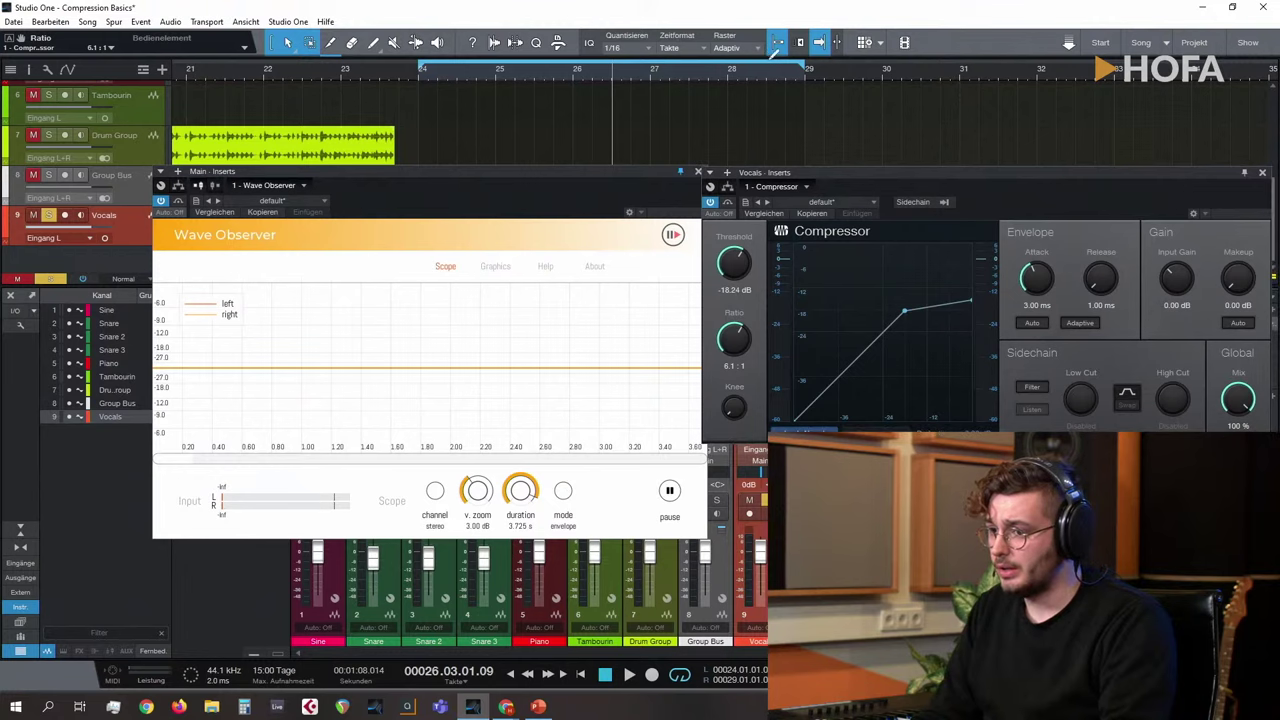
pyautogui.moveTo(775, 67); pyautogui.dragTo(780, 44)
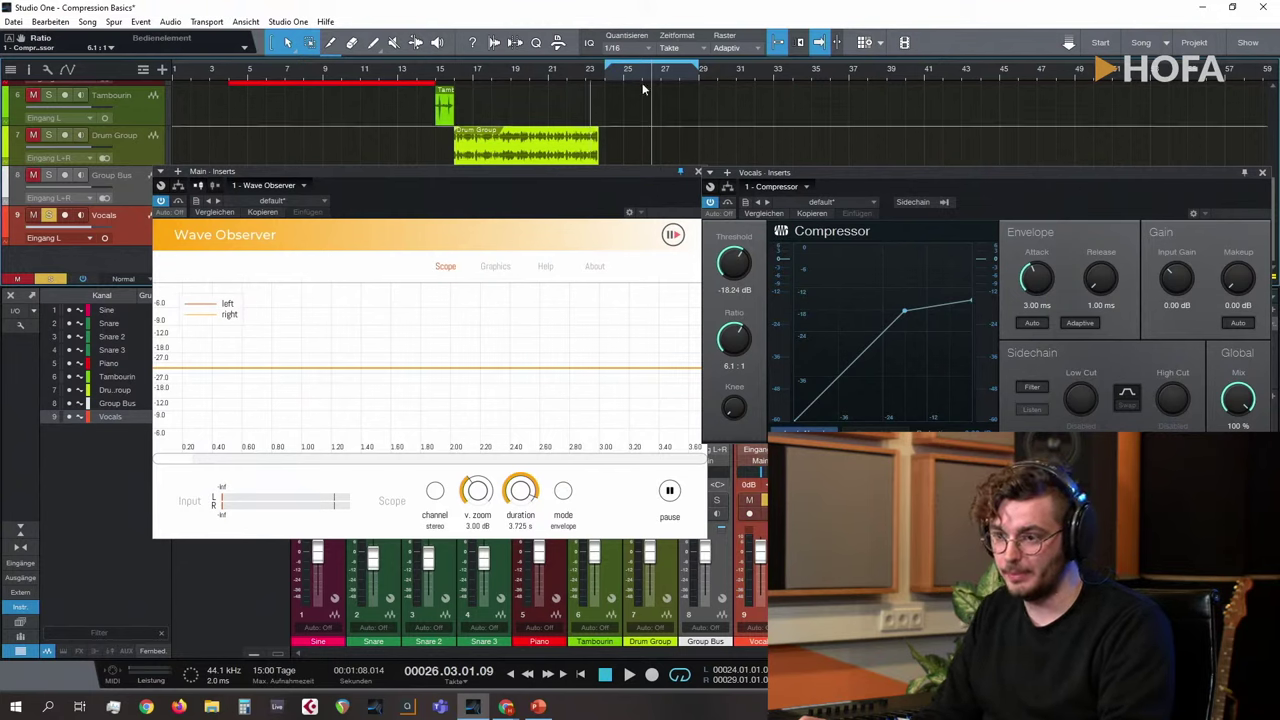
# Step: Play the vocals and set the compressor's threshold to -24.48 dB, ratio to 20:1 and attack to 0.11 ms
pyautogui.press('e')
pyautogui.press('e')
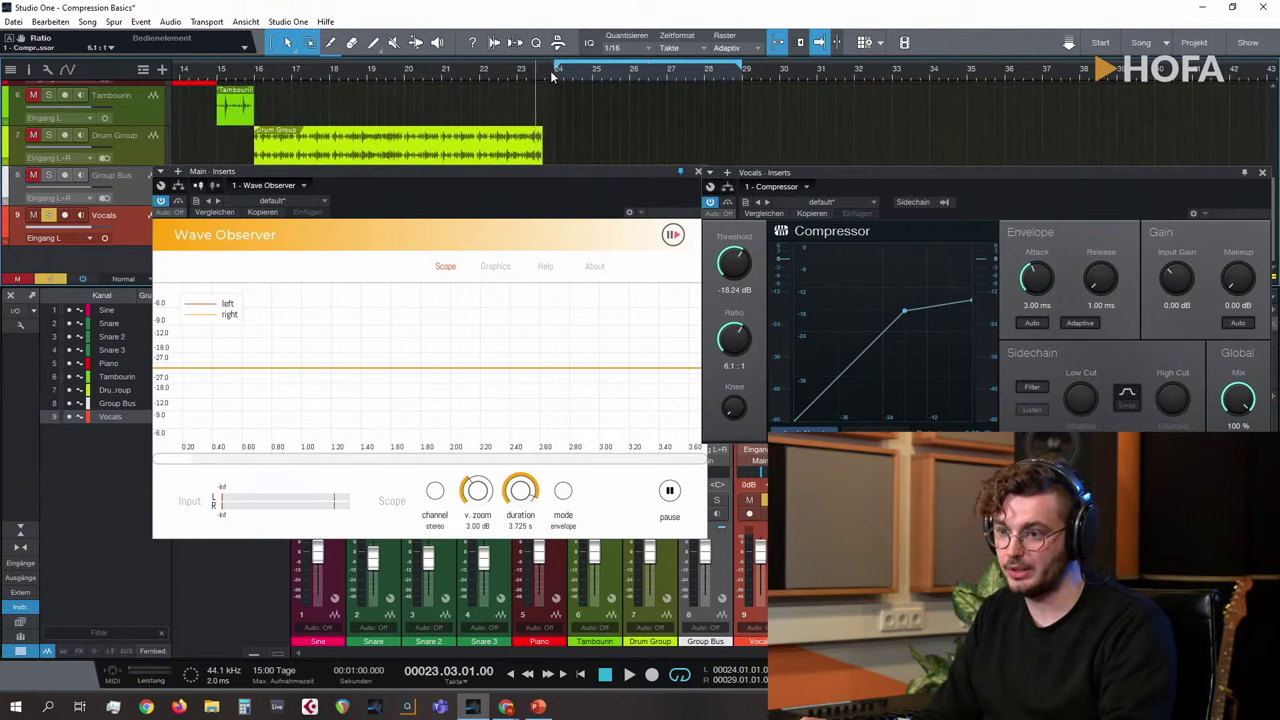
pyautogui.press('space')
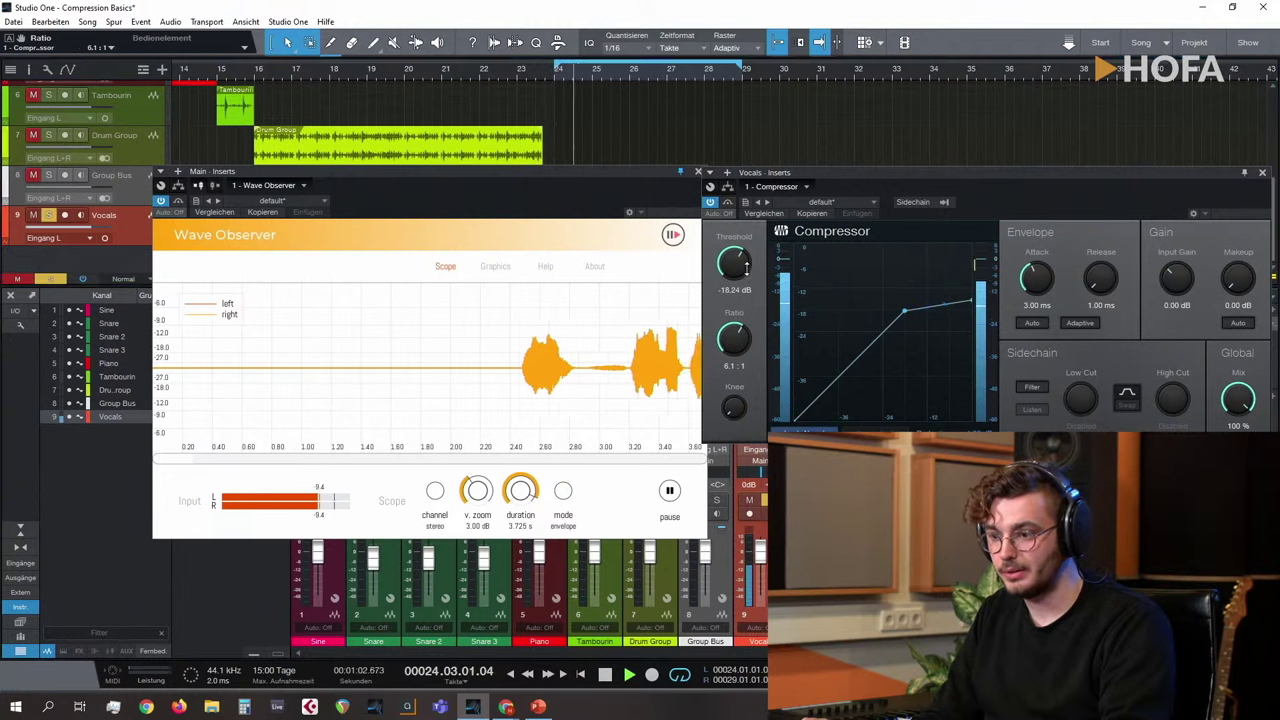
pyautogui.moveTo(735, 264); pyautogui.dragTo(744, 288)
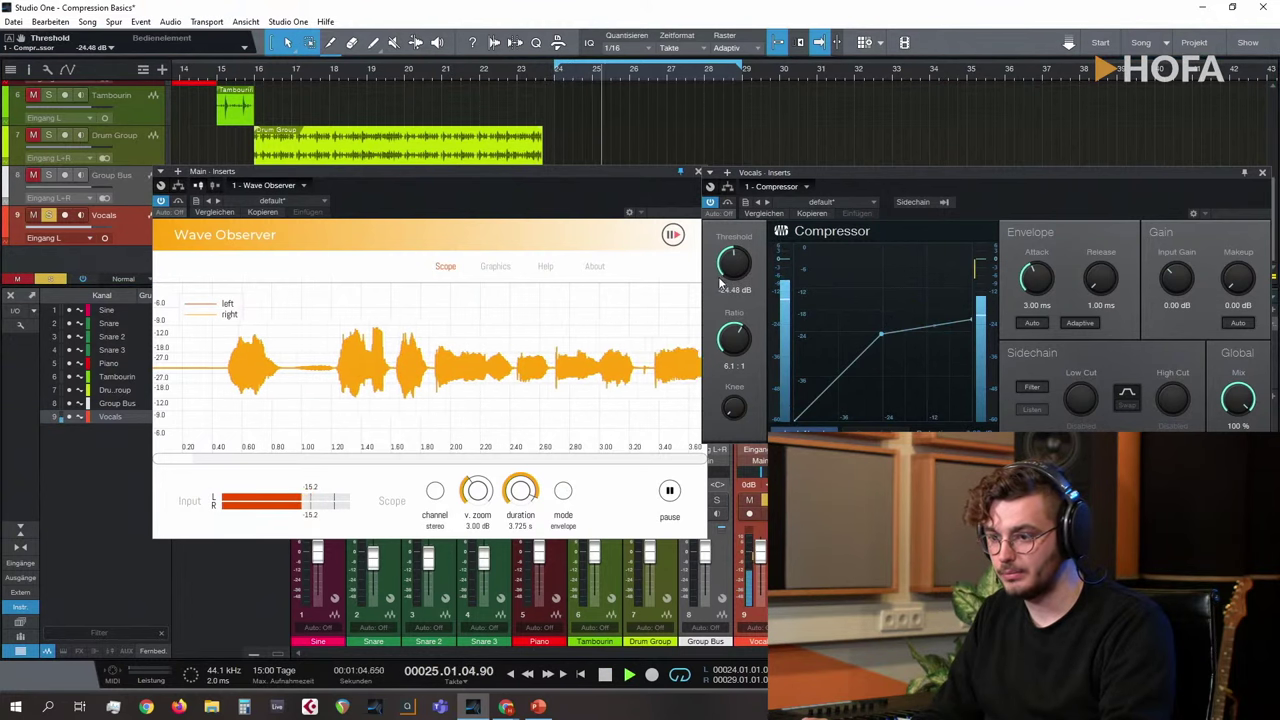
pyautogui.moveTo(735, 326); pyautogui.dragTo(922, 302)
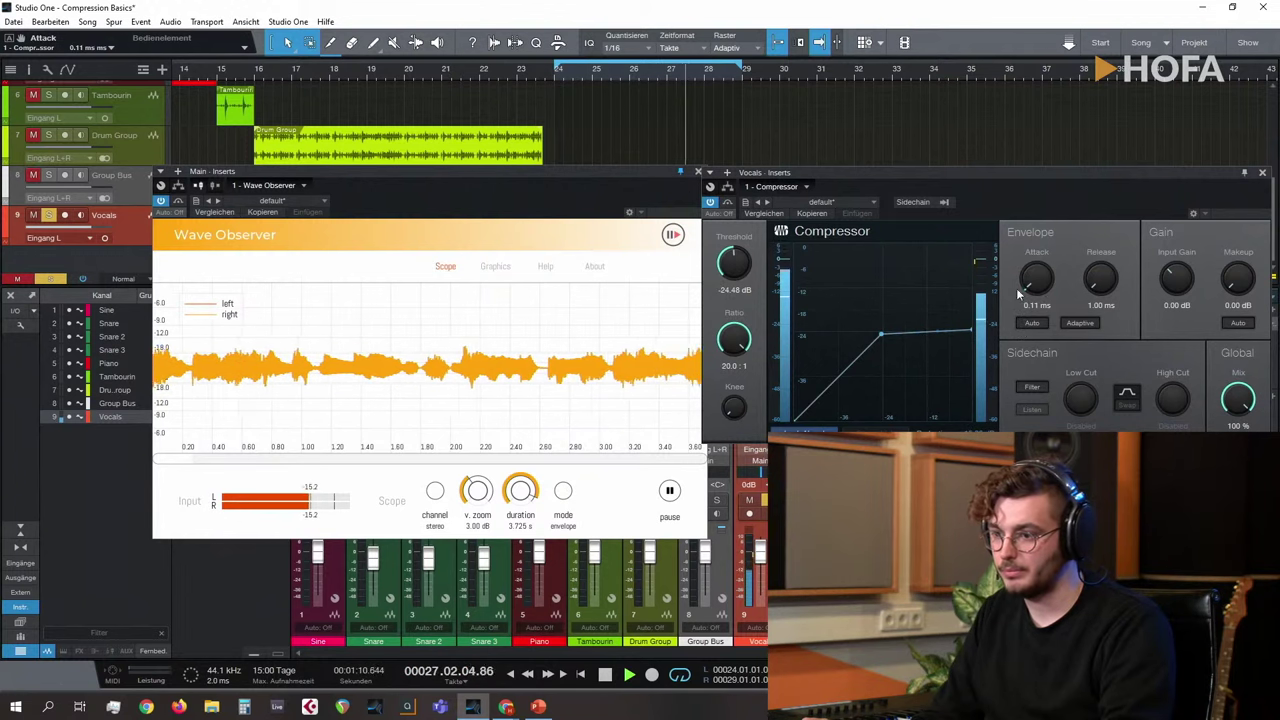
# Step: Raise the vocal compressor's makeup gain to 5.28 dB, comparing the compressed and bypassed signal during playback
pyautogui.click(727, 203)
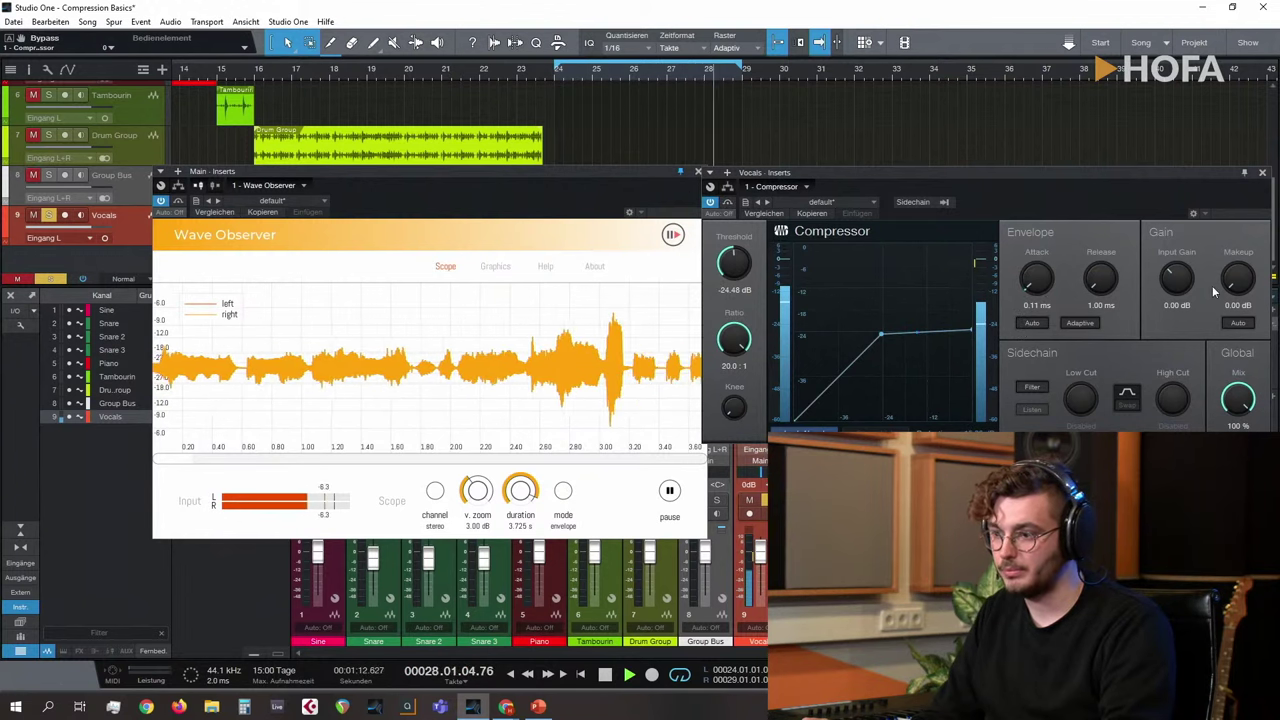
pyautogui.moveTo(1234, 294); pyautogui.dragTo(1239, 289)
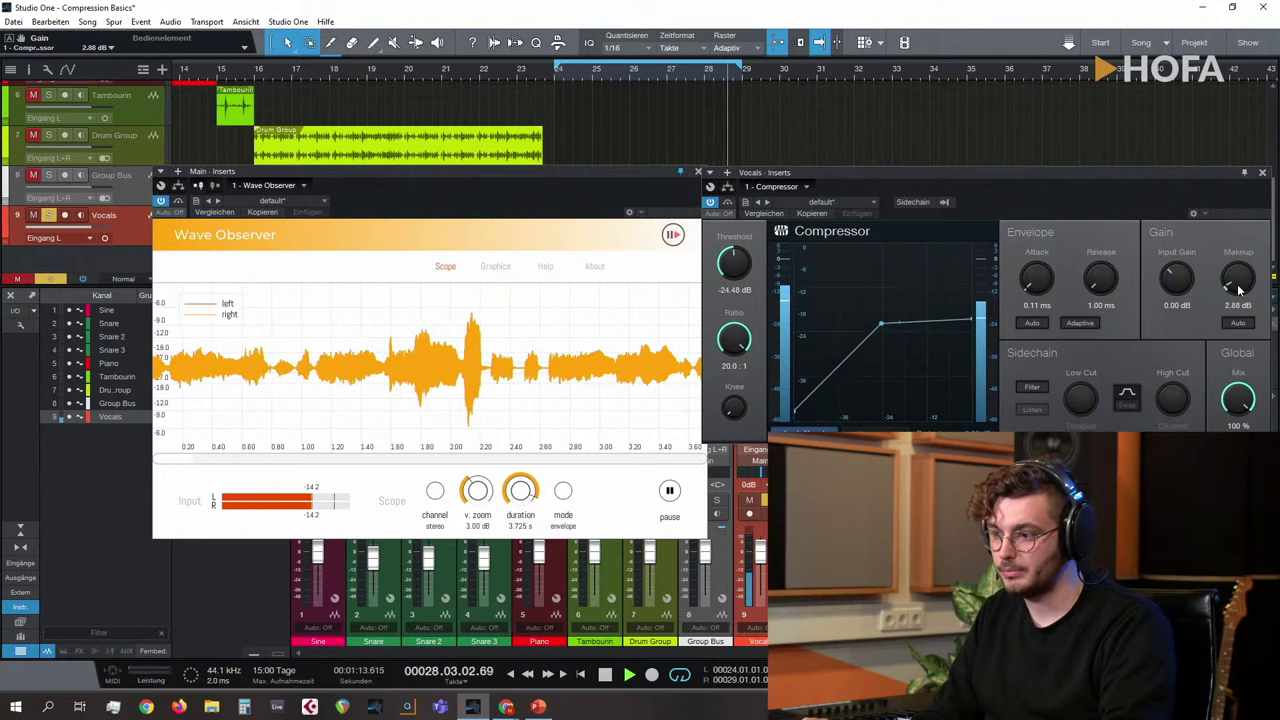
pyautogui.click(727, 203)
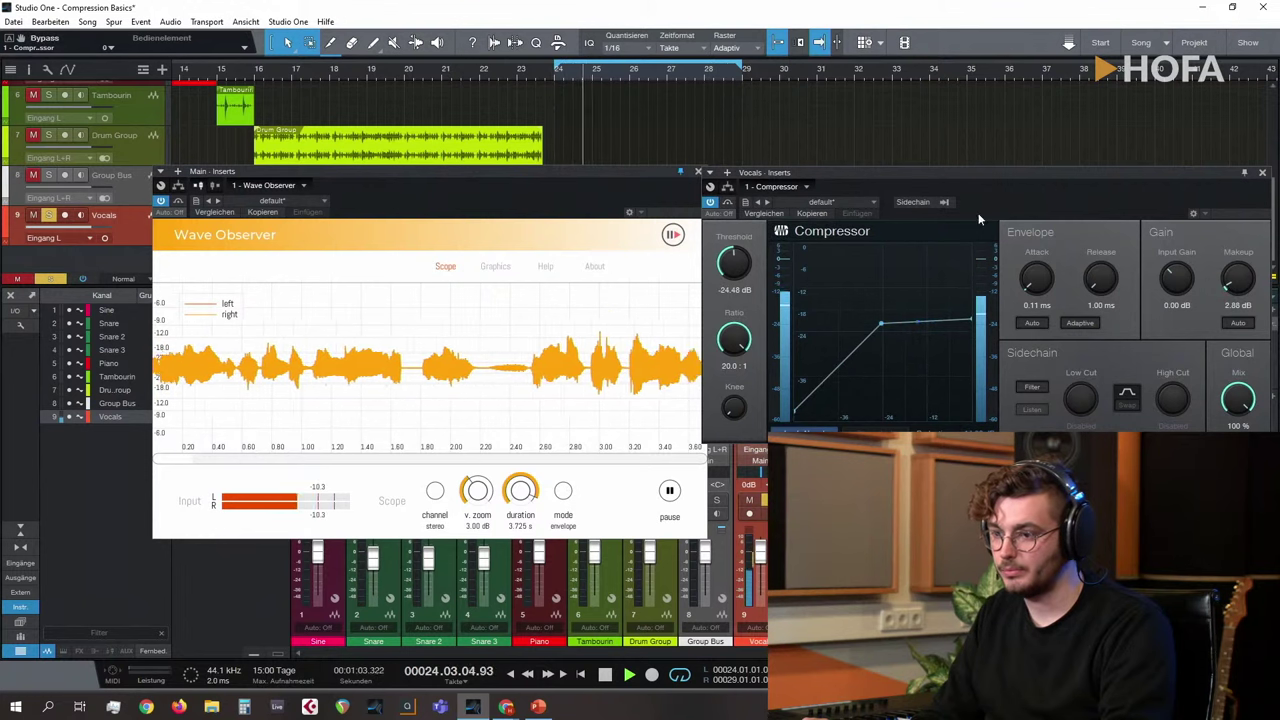
pyautogui.scroll(1, 1247, 286)
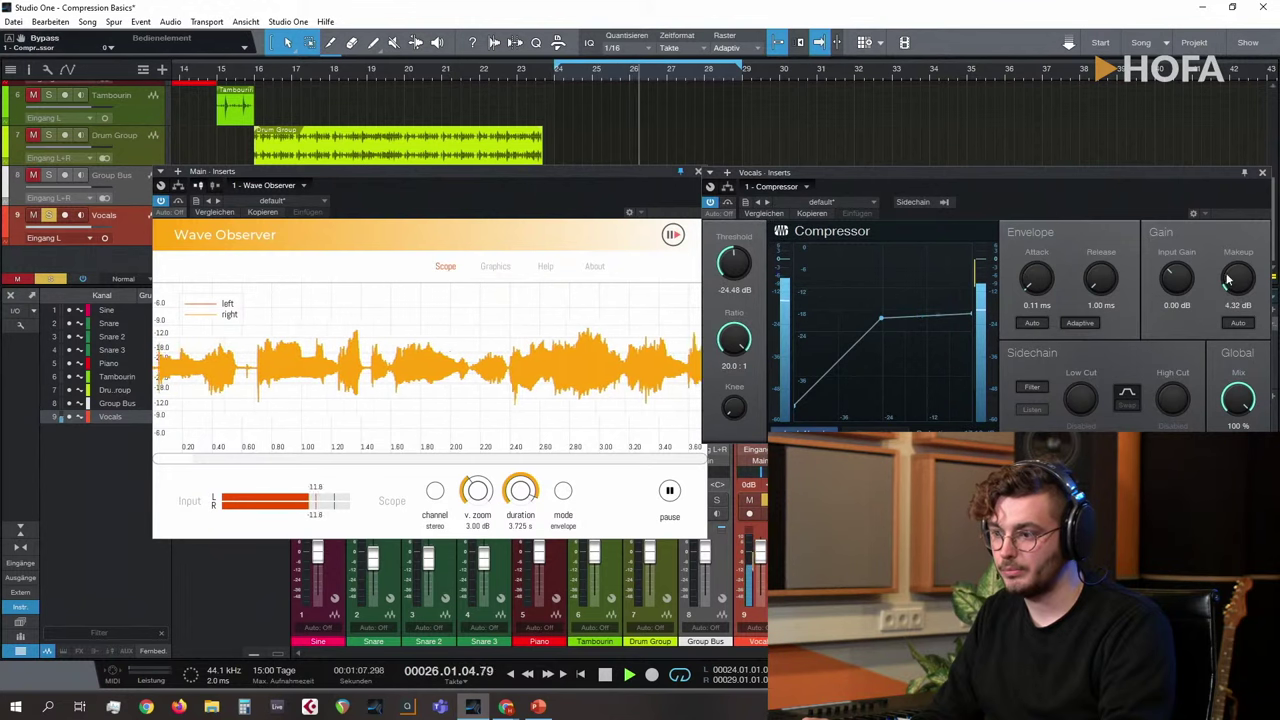
pyautogui.scroll(1, 1230, 286)
pyautogui.scroll(1, 1230, 286)
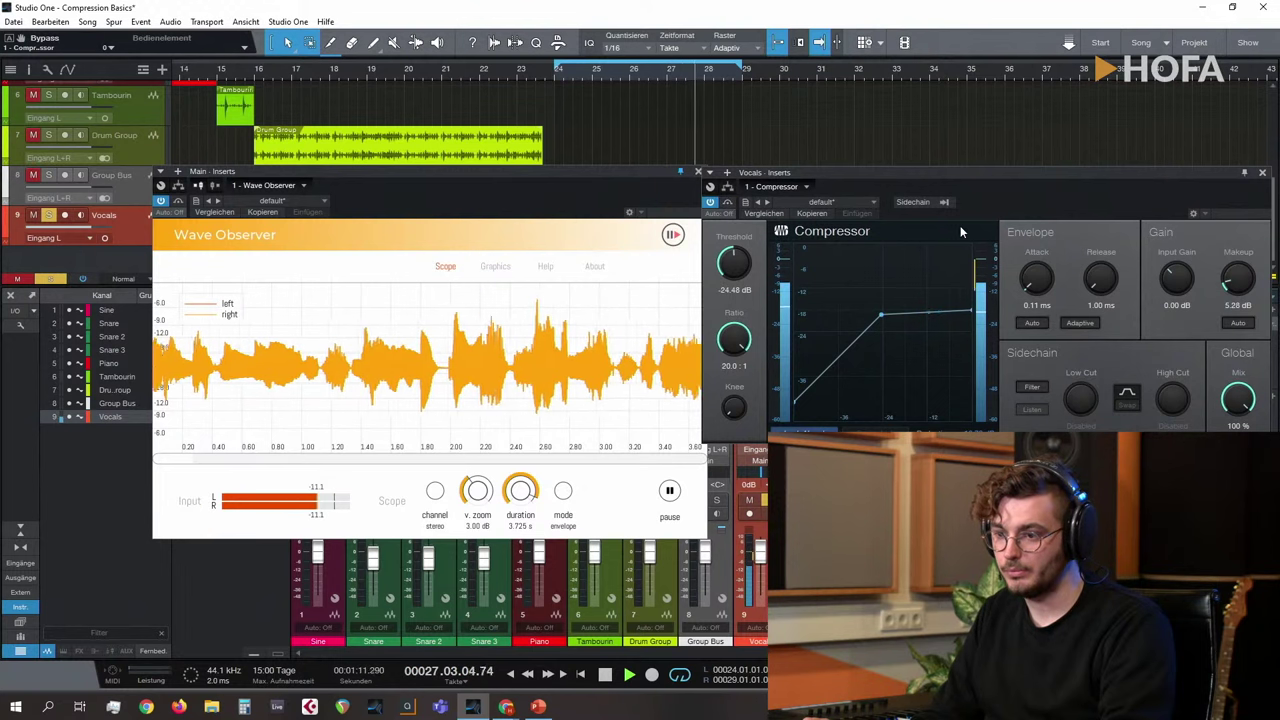
pyautogui.click(728, 203)
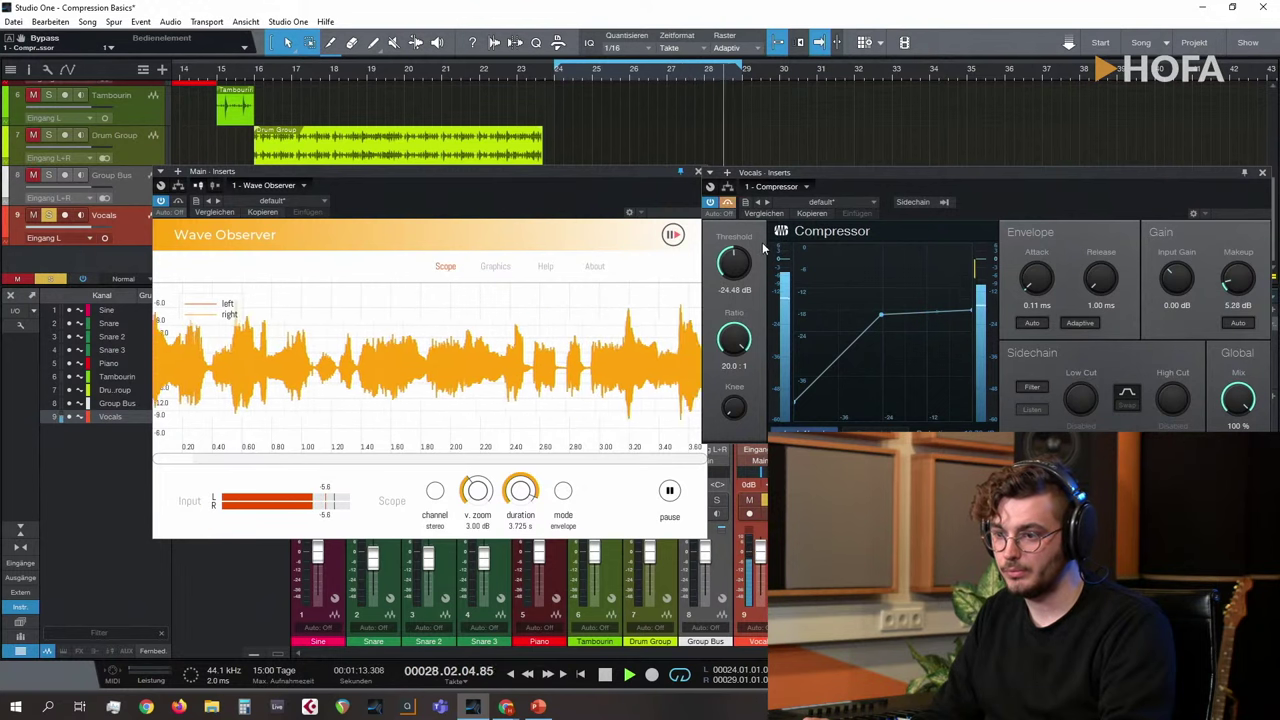
pyautogui.click(729, 203)
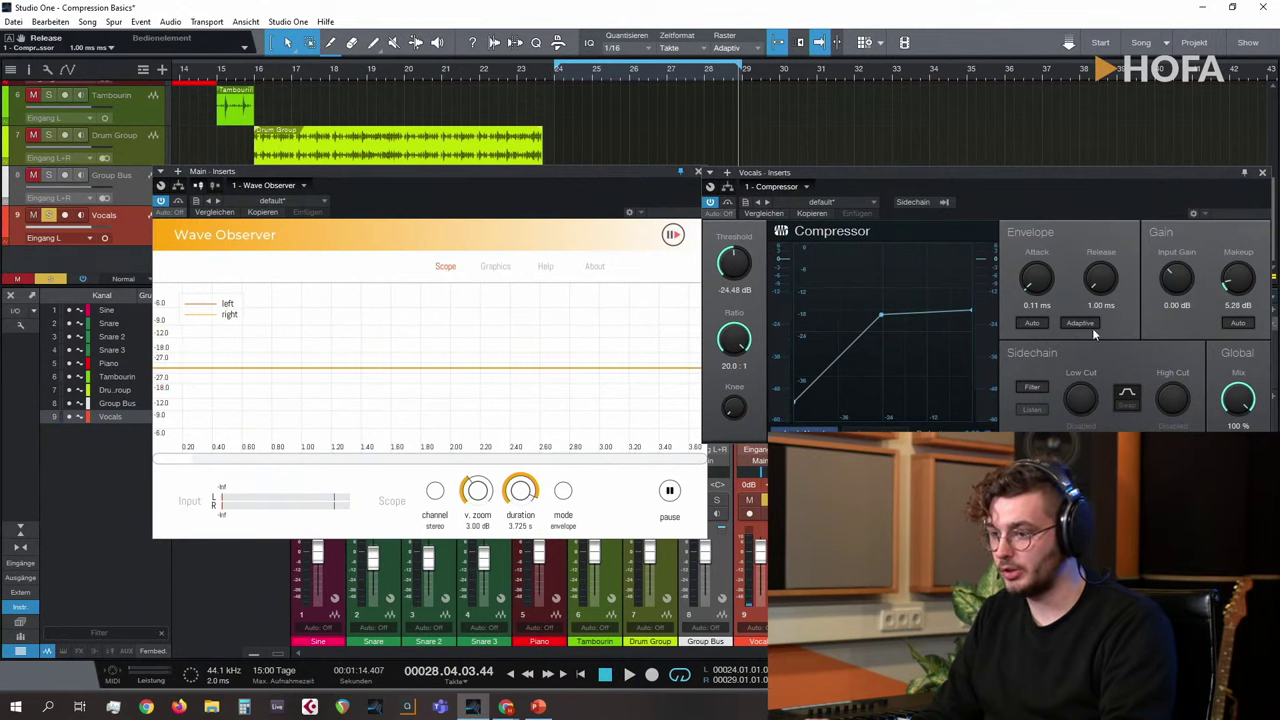
# Step: Replay the vocals from bar 24 and set the compressor's release to 92.1 ms and attack to 2.44 ms
pyautogui.moveTo(862, 173); pyautogui.dragTo(834, 178)
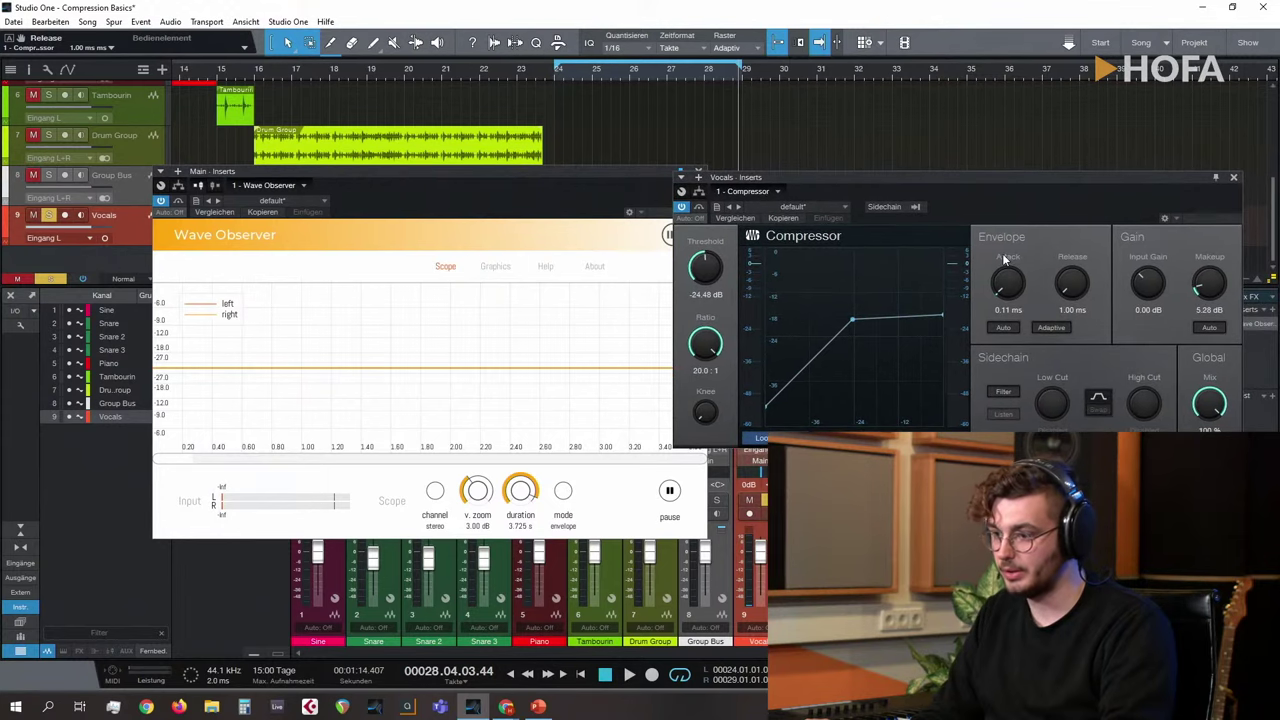
pyautogui.click(558, 76)
pyautogui.press('space')
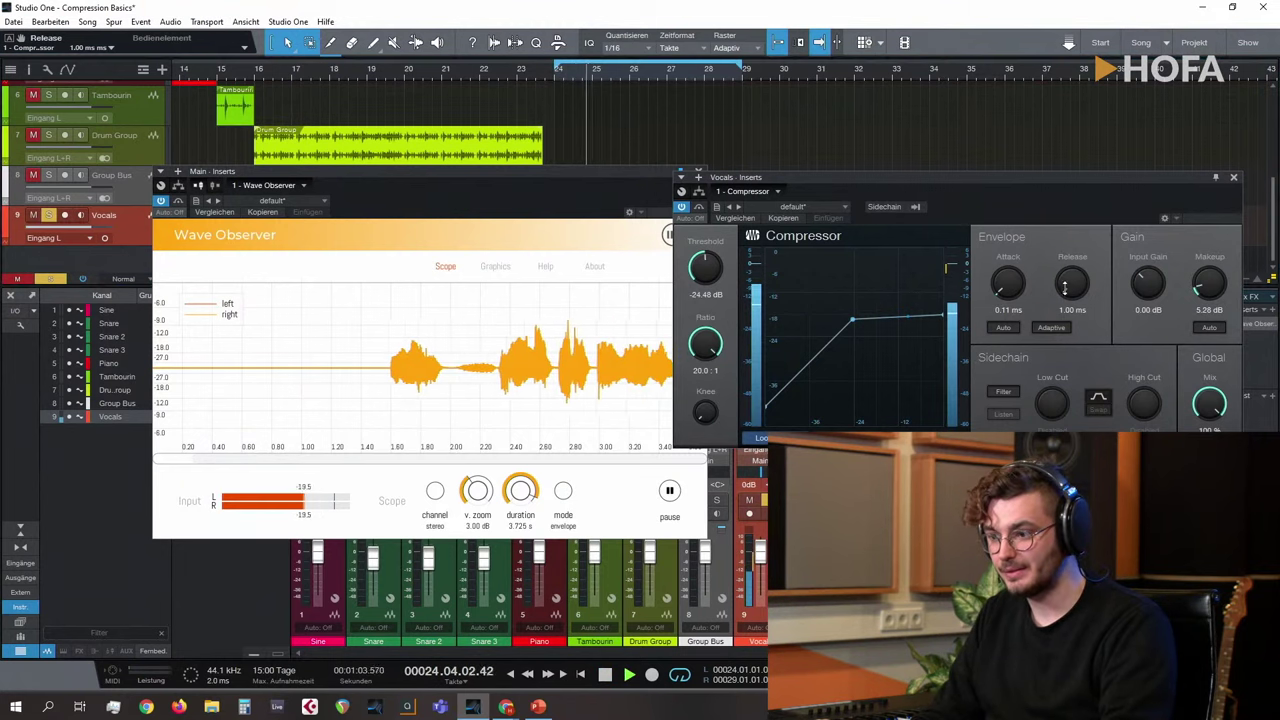
pyautogui.moveTo(1063, 258); pyautogui.dragTo(1065, 243)
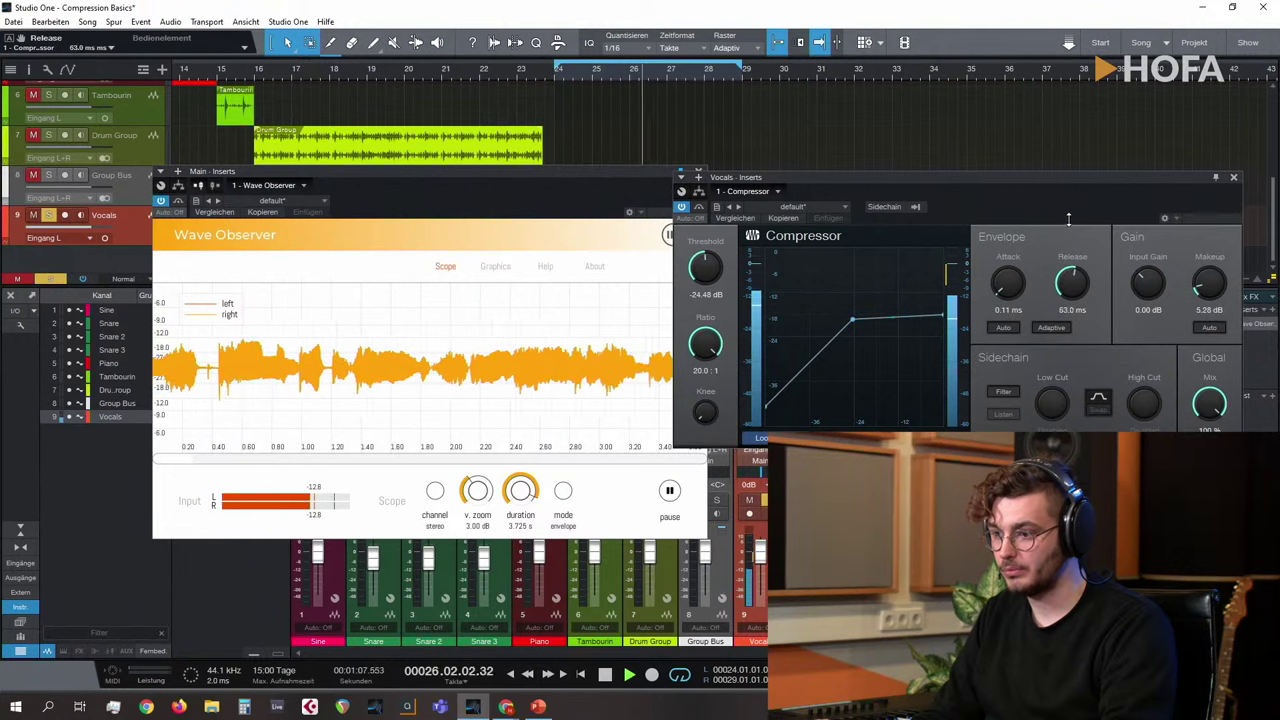
pyautogui.moveTo(1066, 257); pyautogui.dragTo(1069, 256)
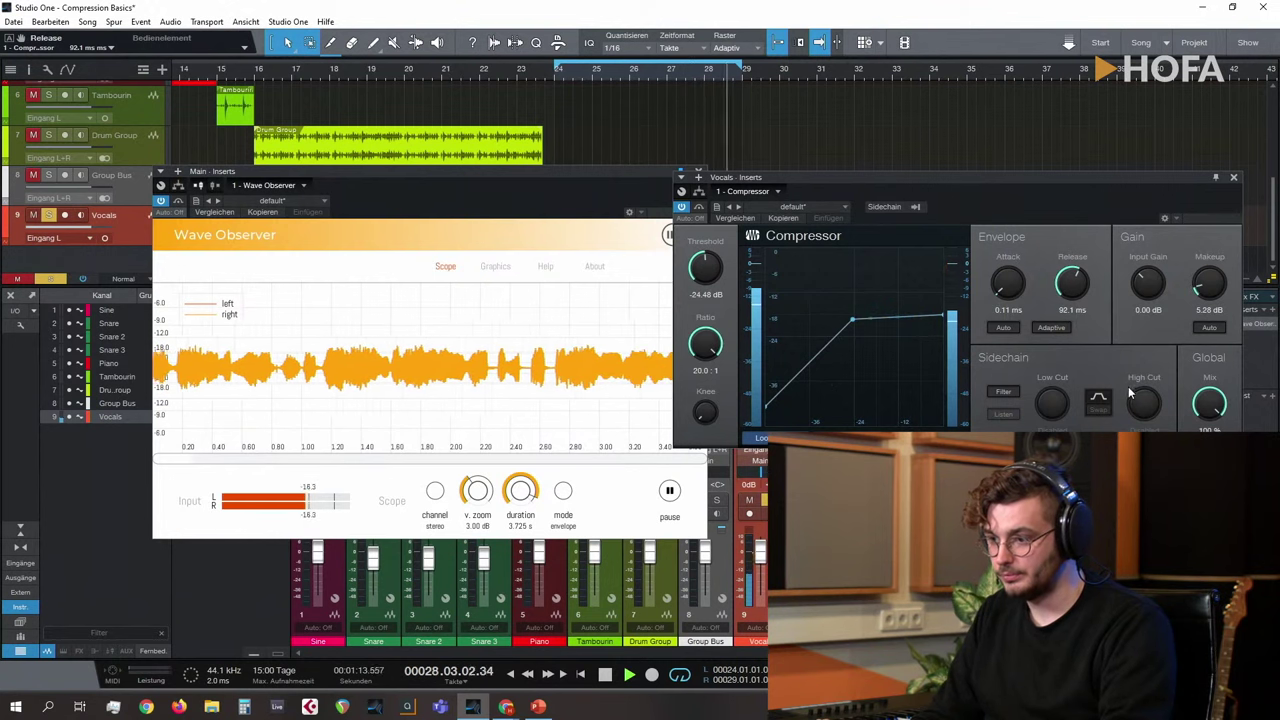
pyautogui.moveTo(1000, 292); pyautogui.dragTo(1001, 278)
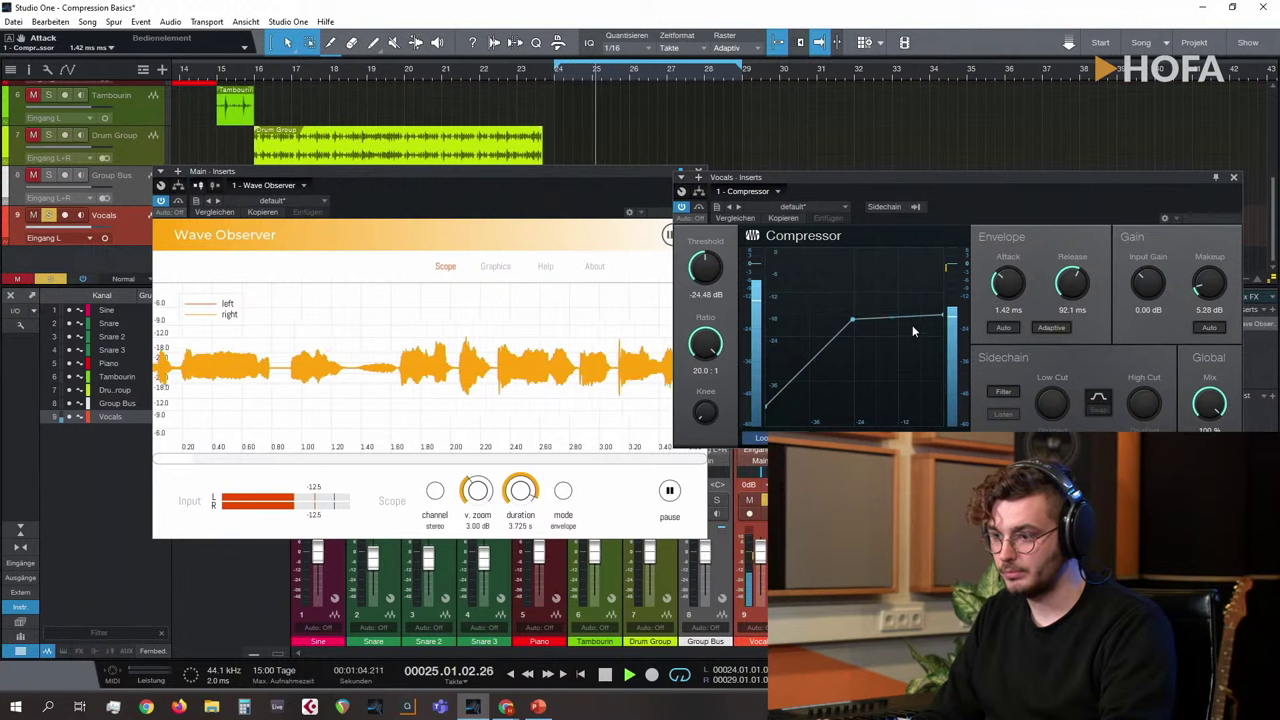
pyautogui.moveTo(996, 281); pyautogui.dragTo(1001, 265)
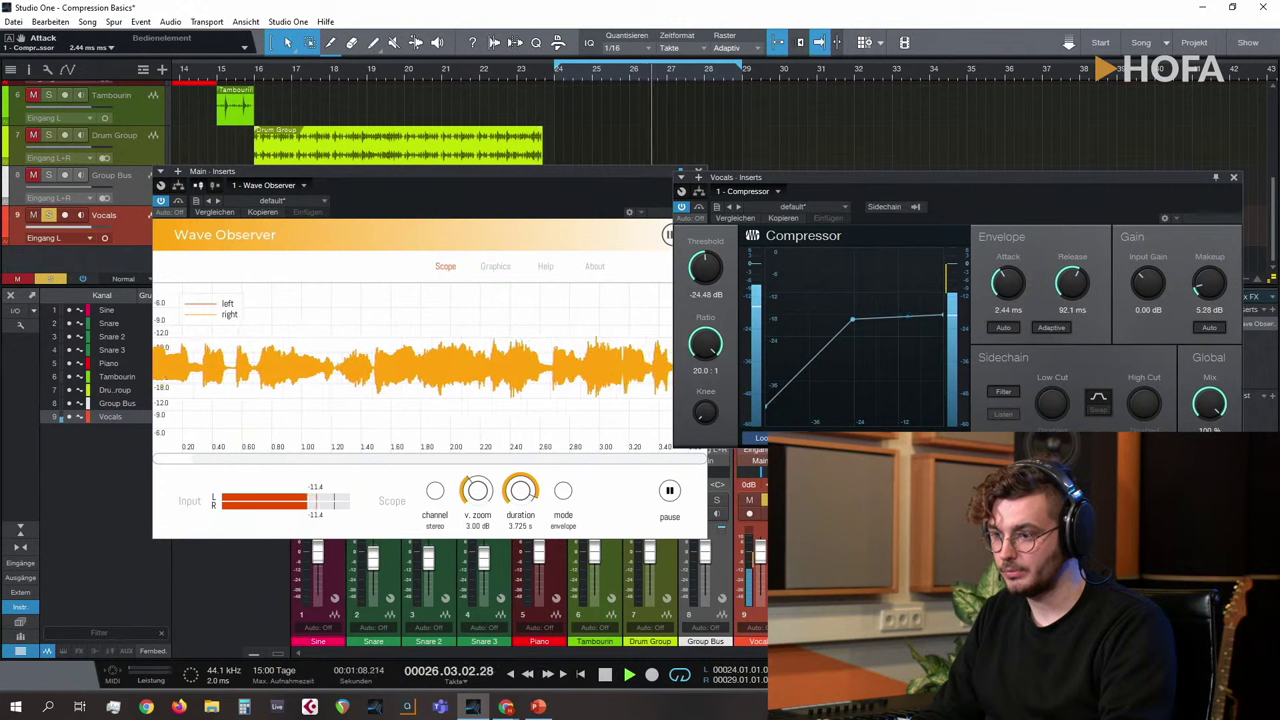
# Step: Reset the makeup gain to 0 dB and, after trying a -14.40 dB threshold, lower it to -32.88 dB during playback
pyautogui.moveTo(704, 266); pyautogui.dragTo(697, 243)
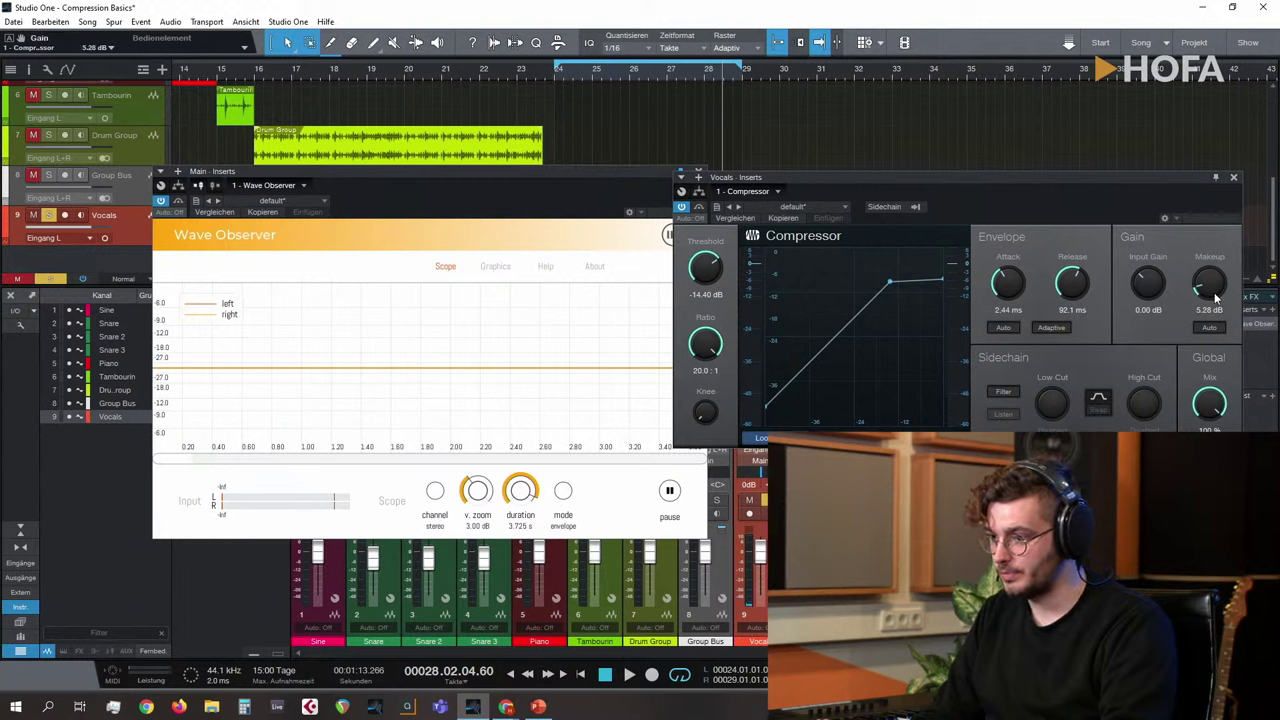
pyautogui.moveTo(1214, 288); pyautogui.dragTo(1198, 307)
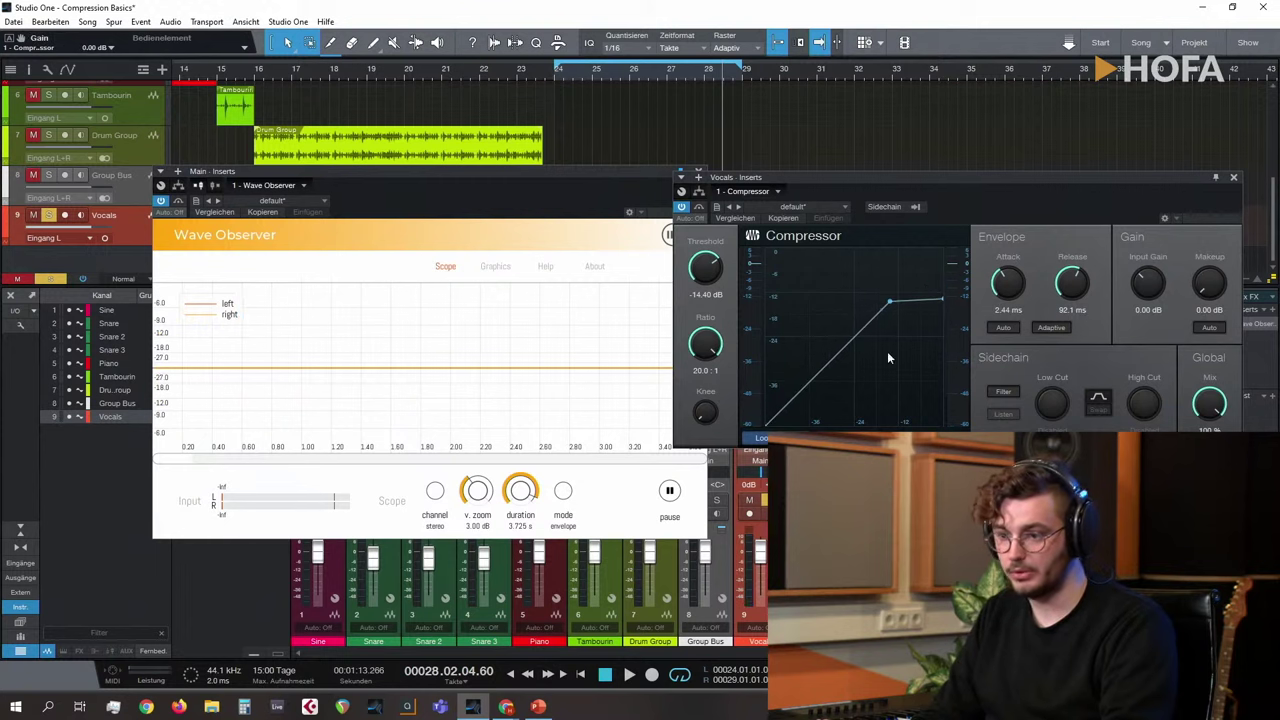
pyautogui.press('space')
pyautogui.moveTo(704, 267); pyautogui.dragTo(693, 321)
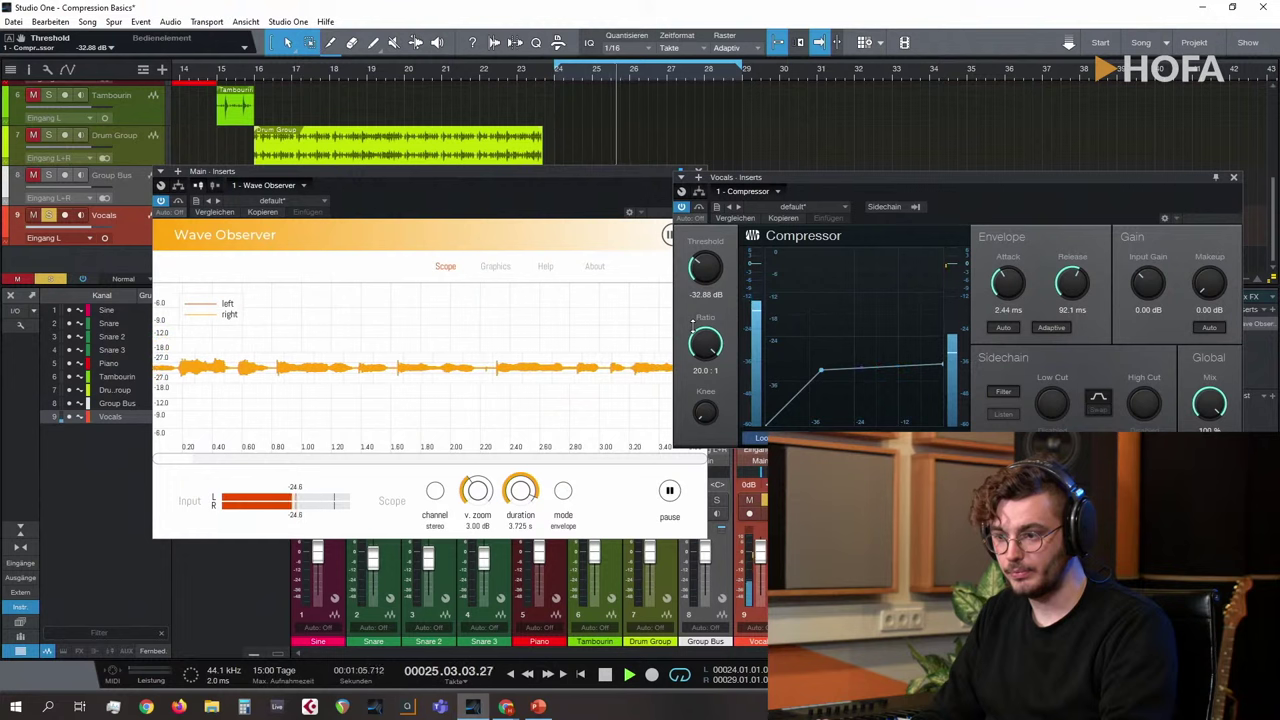
pyautogui.press('space')
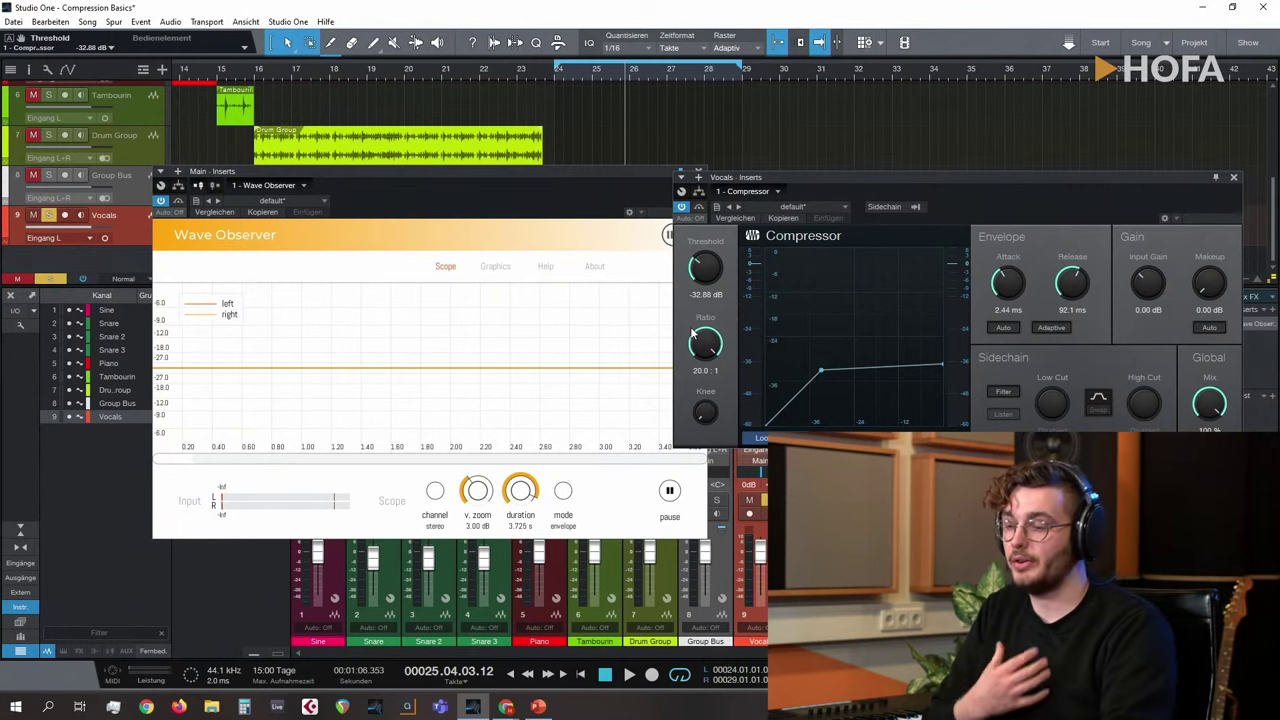
# Step: Reposition the compressor window beside the Wave Observer so that all of its controls are visible
pyautogui.moveTo(772, 177); pyautogui.dragTo(754, 140)
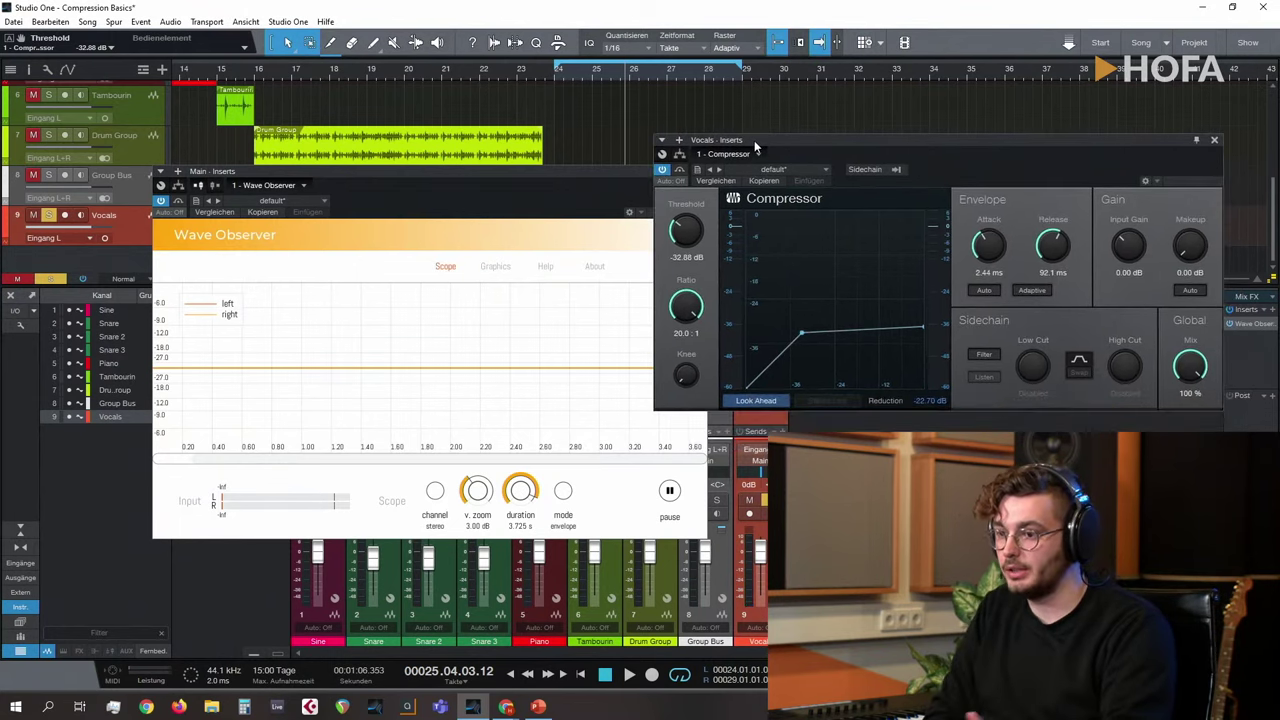
pyautogui.click(577, 173)
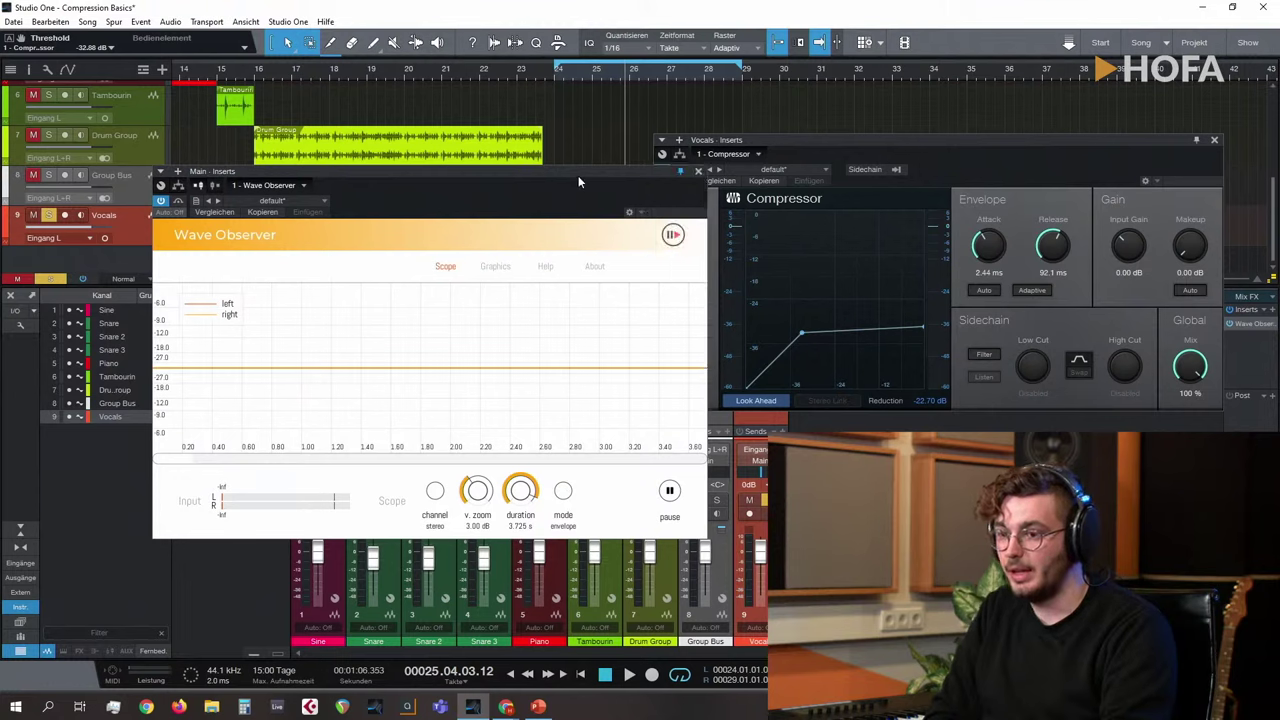
pyautogui.moveTo(859, 144); pyautogui.dragTo(765, 150)
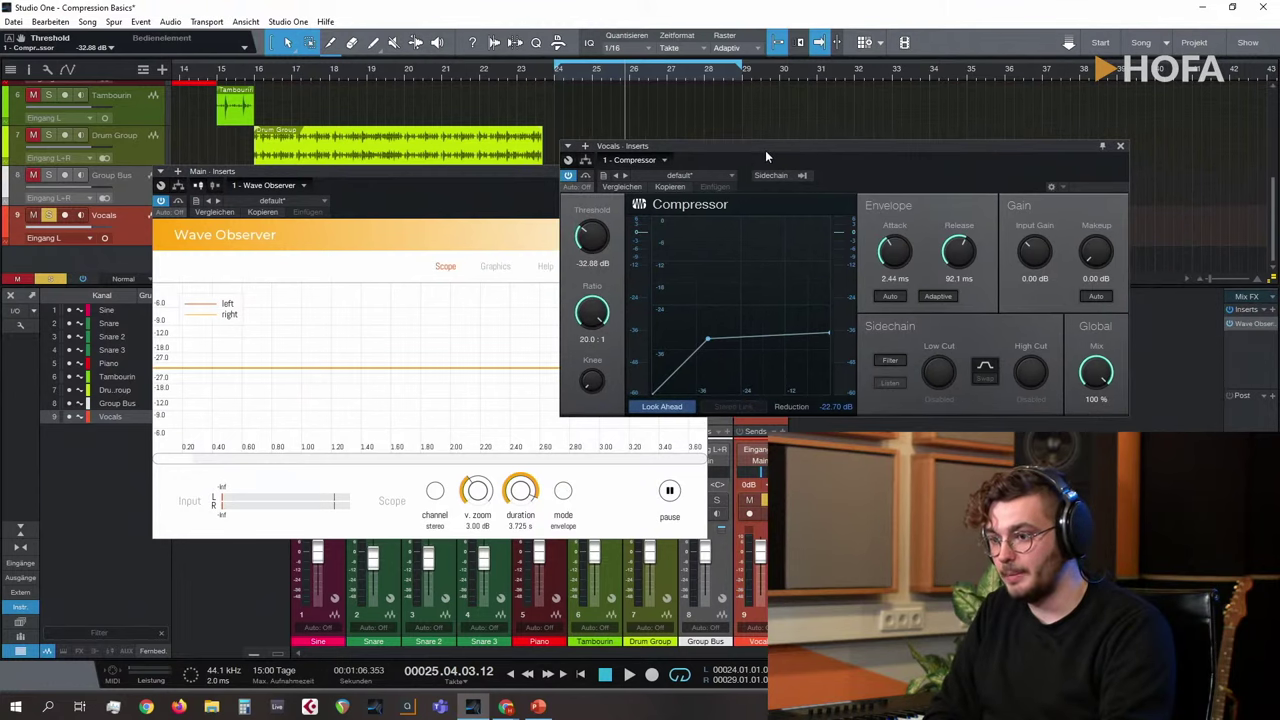
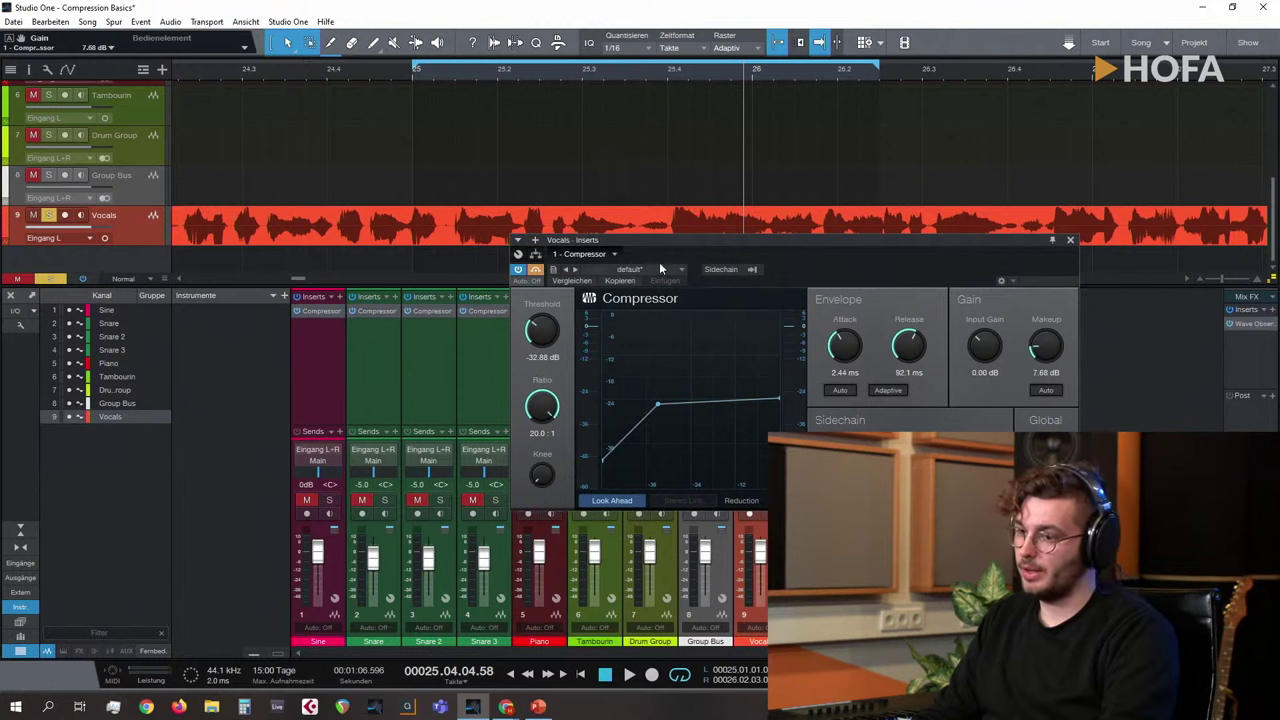
# Step: Audition the looped vocal passage with the compressor active and move its window clear of the webcam area
pyautogui.moveTo(588, 242); pyautogui.dragTo(533, 266)
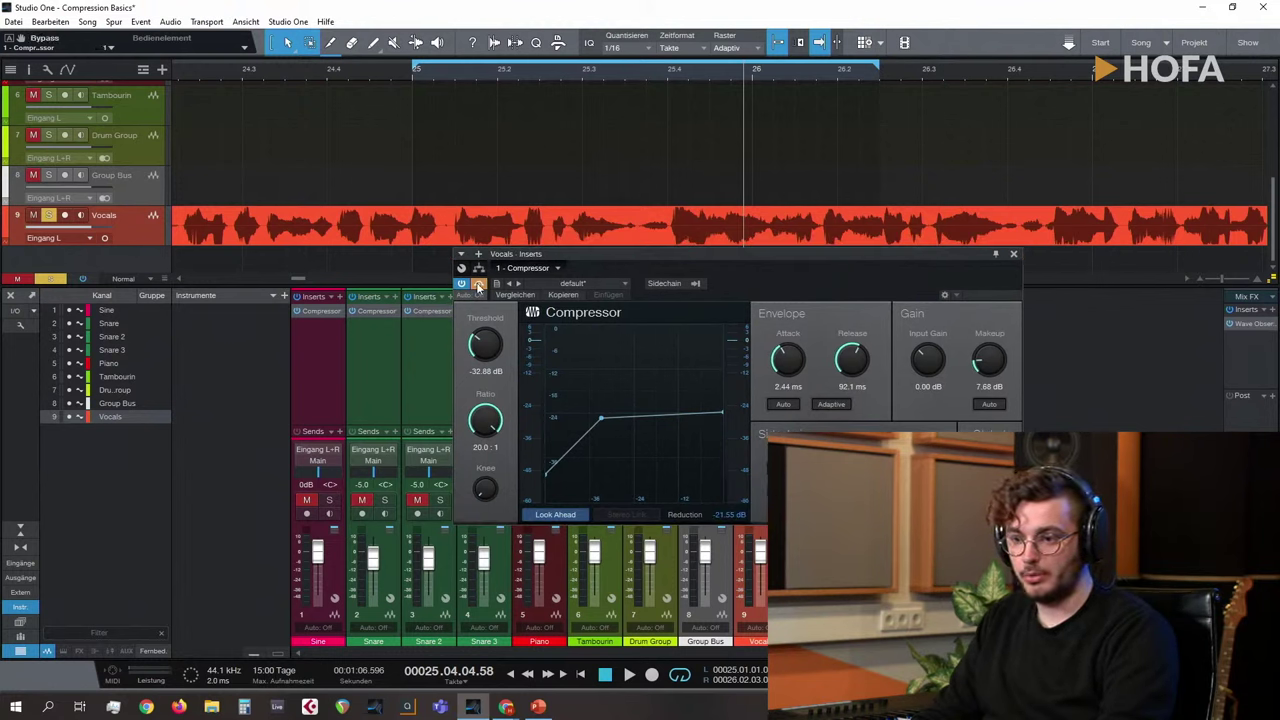
pyautogui.press('space')
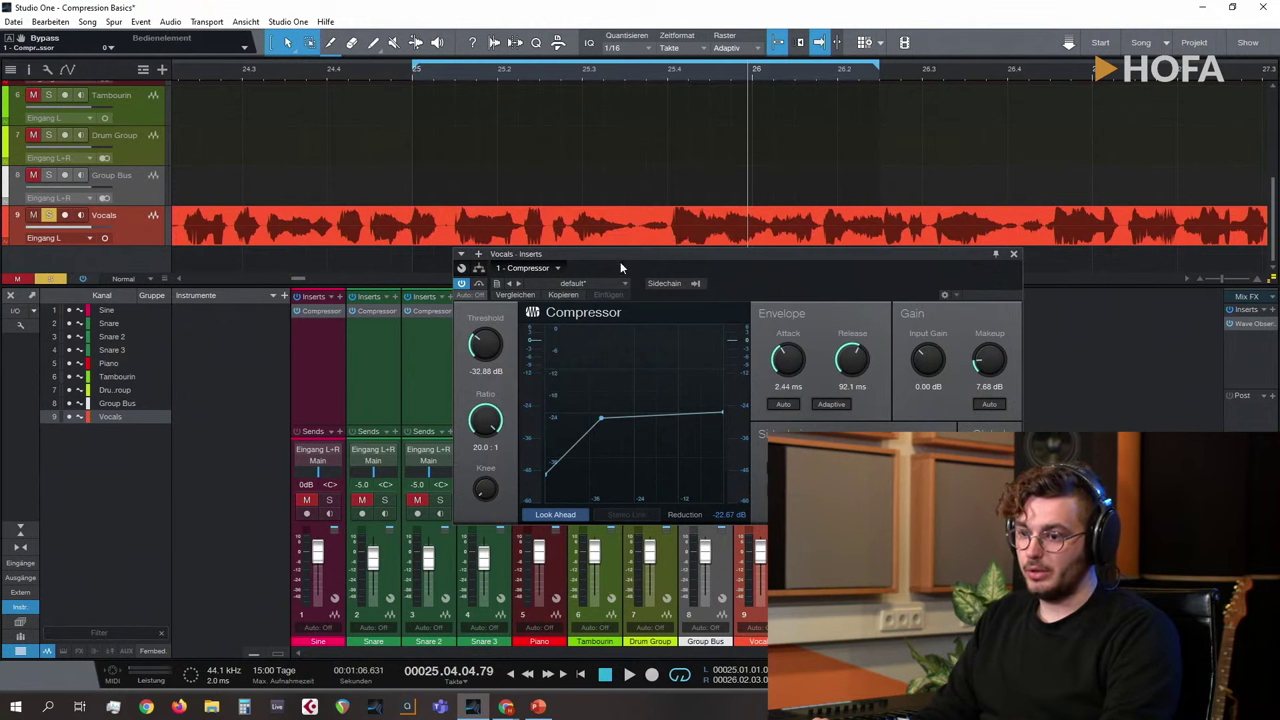
pyautogui.moveTo(620, 261); pyautogui.dragTo(583, 215)
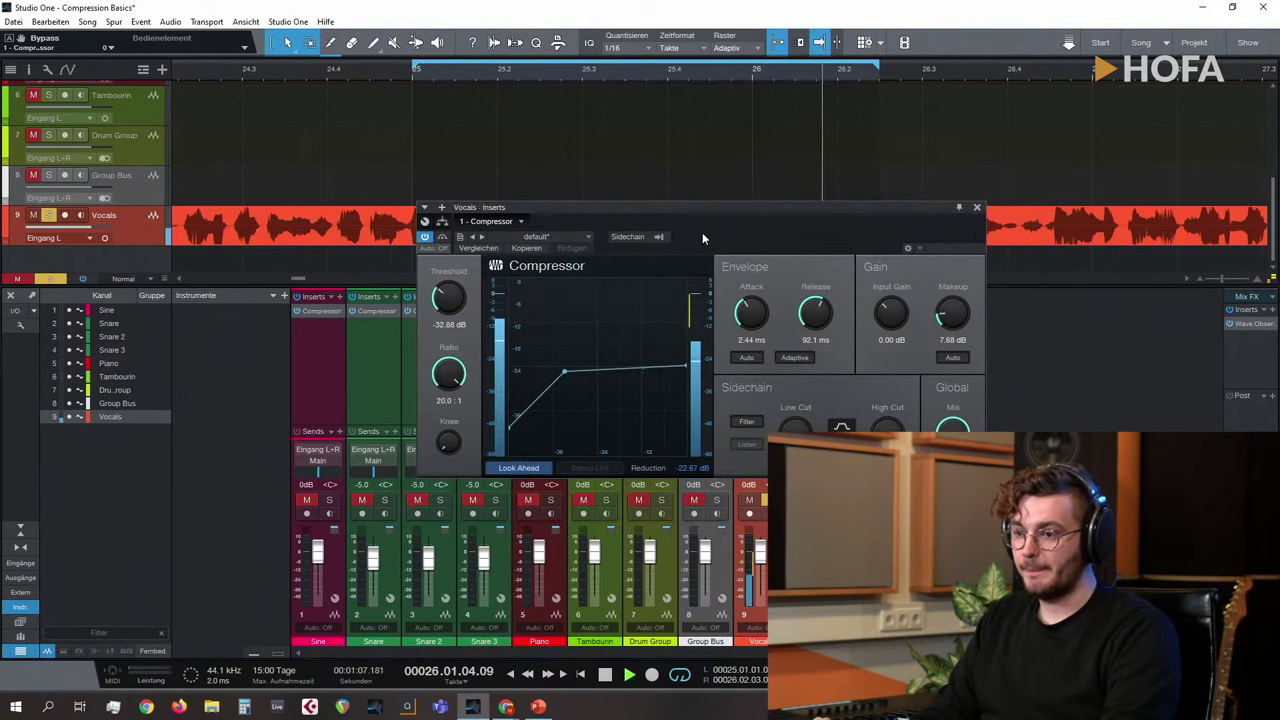
pyautogui.moveTo(702, 212); pyautogui.dragTo(736, 288)
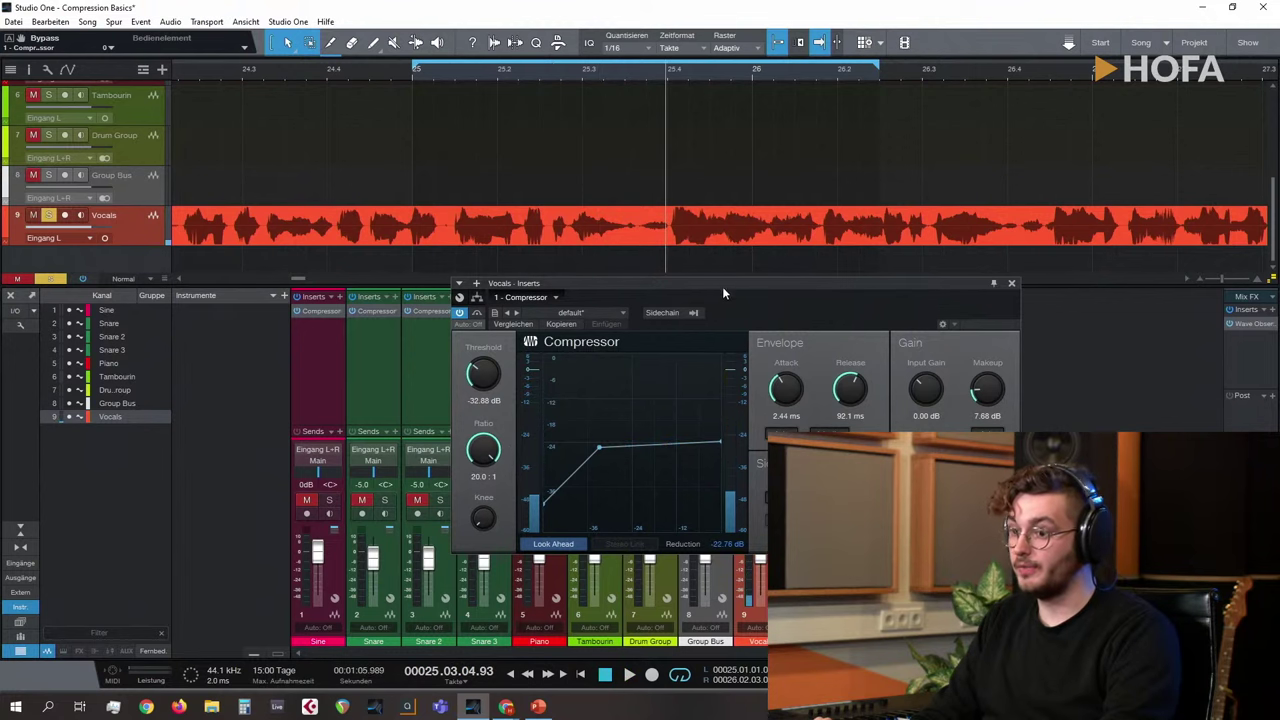
pyautogui.moveTo(722, 286); pyautogui.dragTo(720, 167)
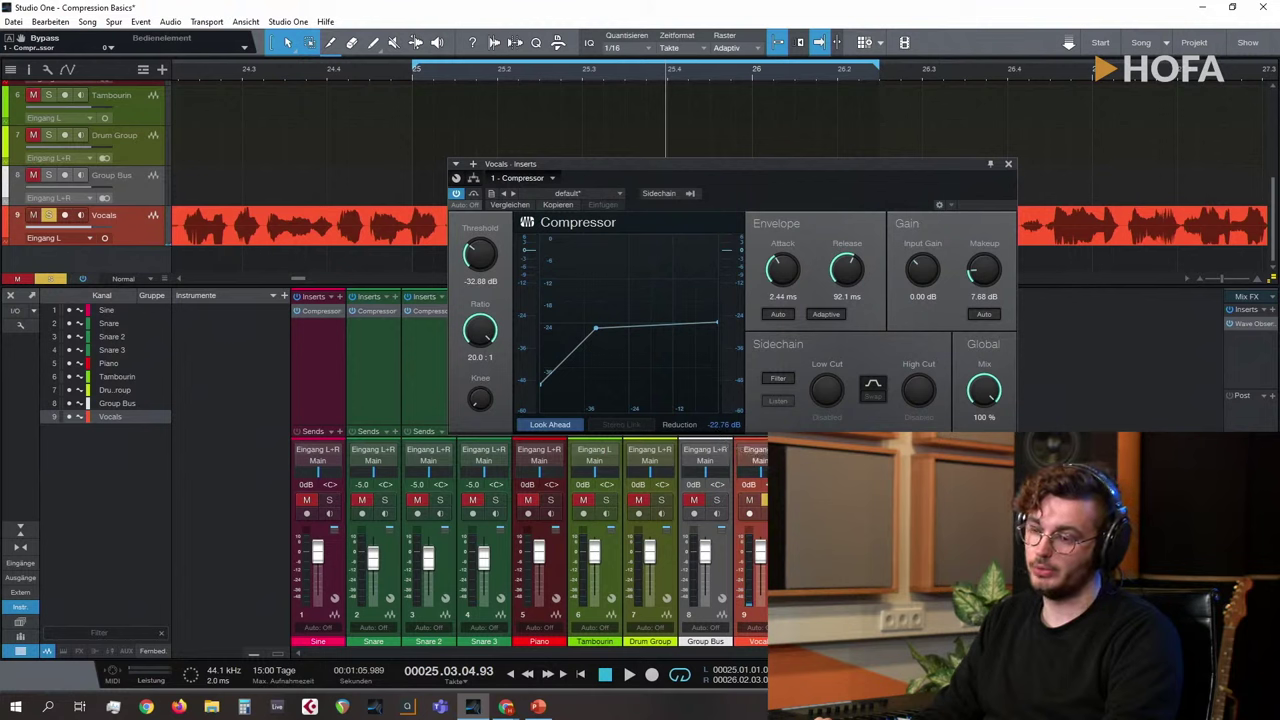
# Step: Set the threshold to -23.28 dB and the makeup gain to 4.32 dB, comparing the looped vocals with and without compression
pyautogui.moveTo(477, 260); pyautogui.dragTo(477, 243)
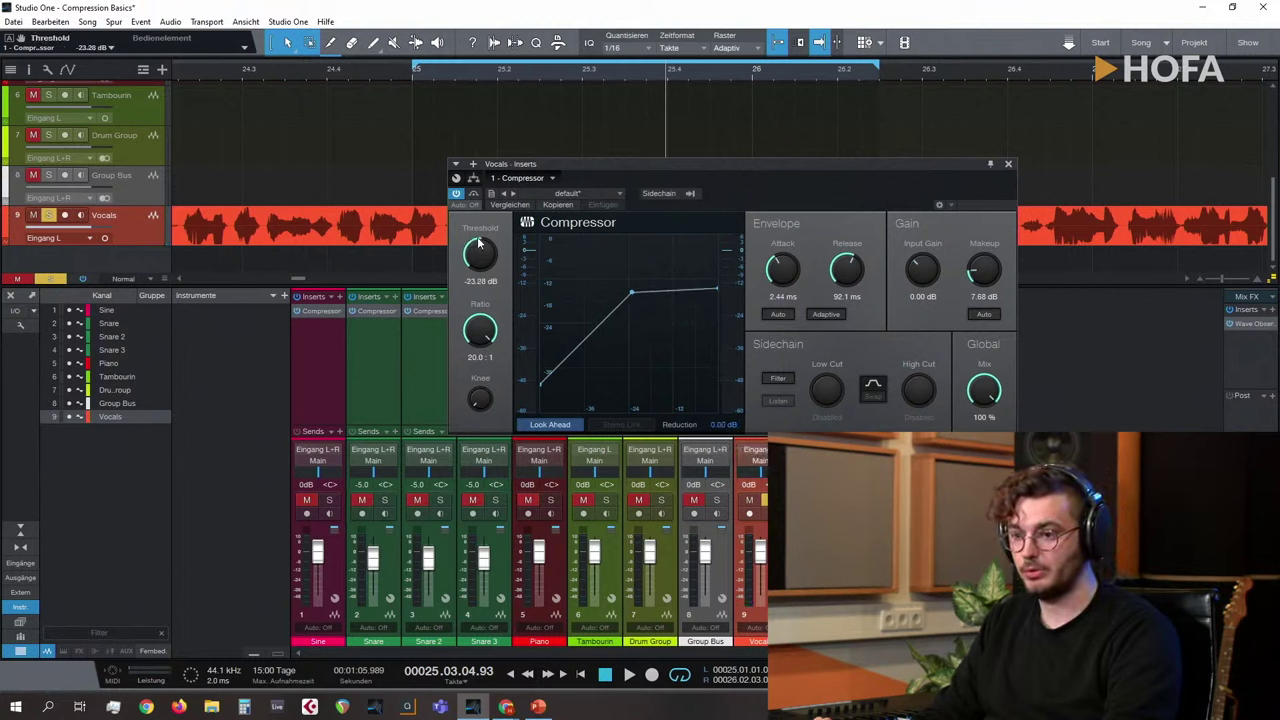
pyautogui.moveTo(983, 265); pyautogui.dragTo(983, 280)
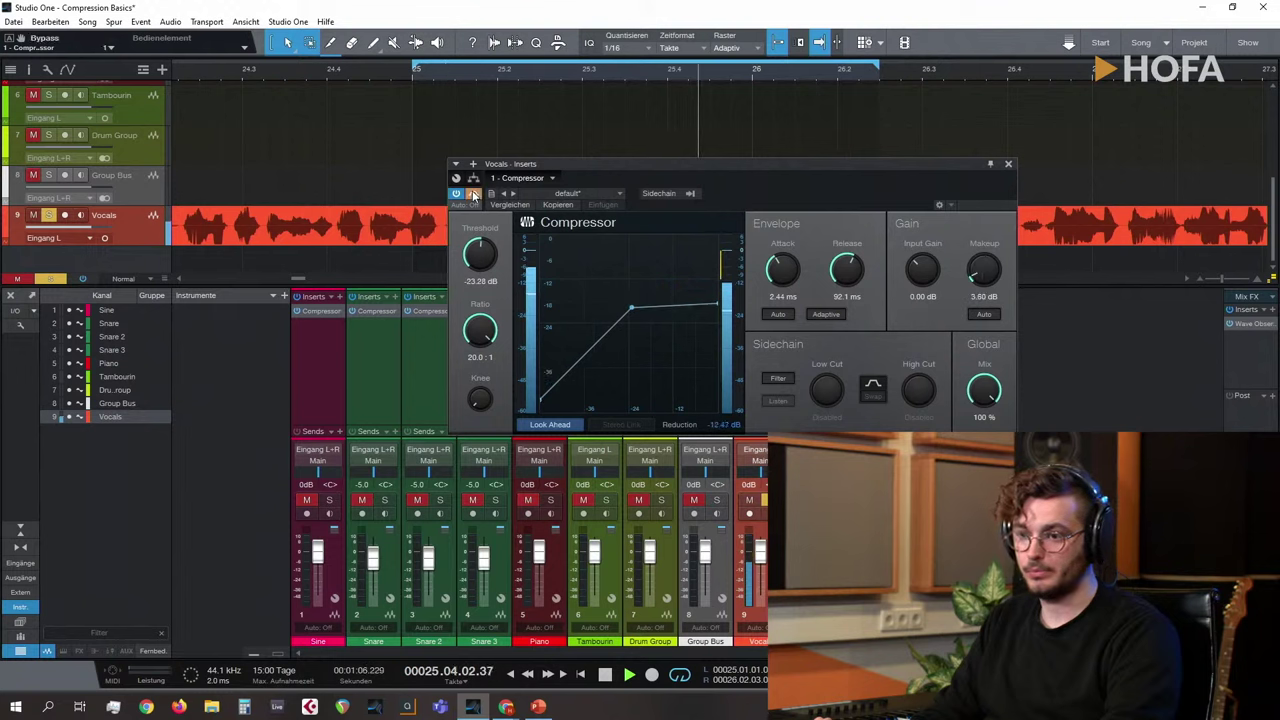
pyautogui.moveTo(977, 260); pyautogui.dragTo(977, 255)
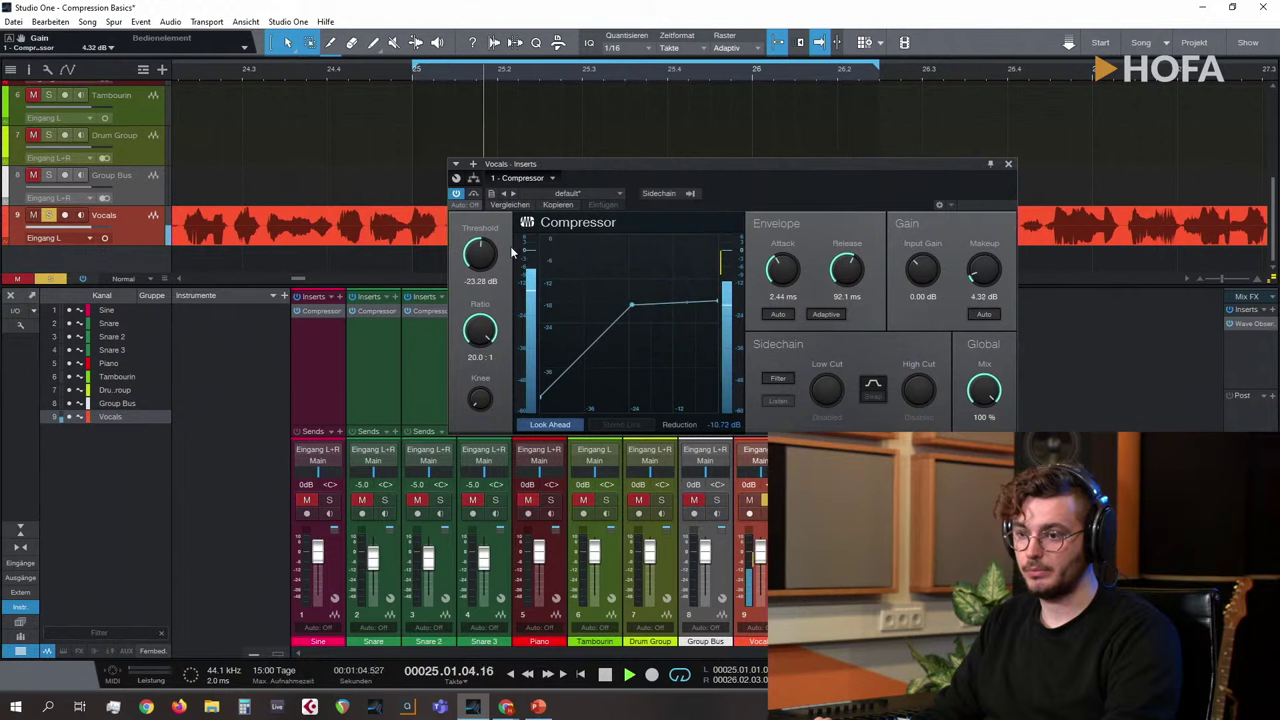
pyautogui.click(473, 196)
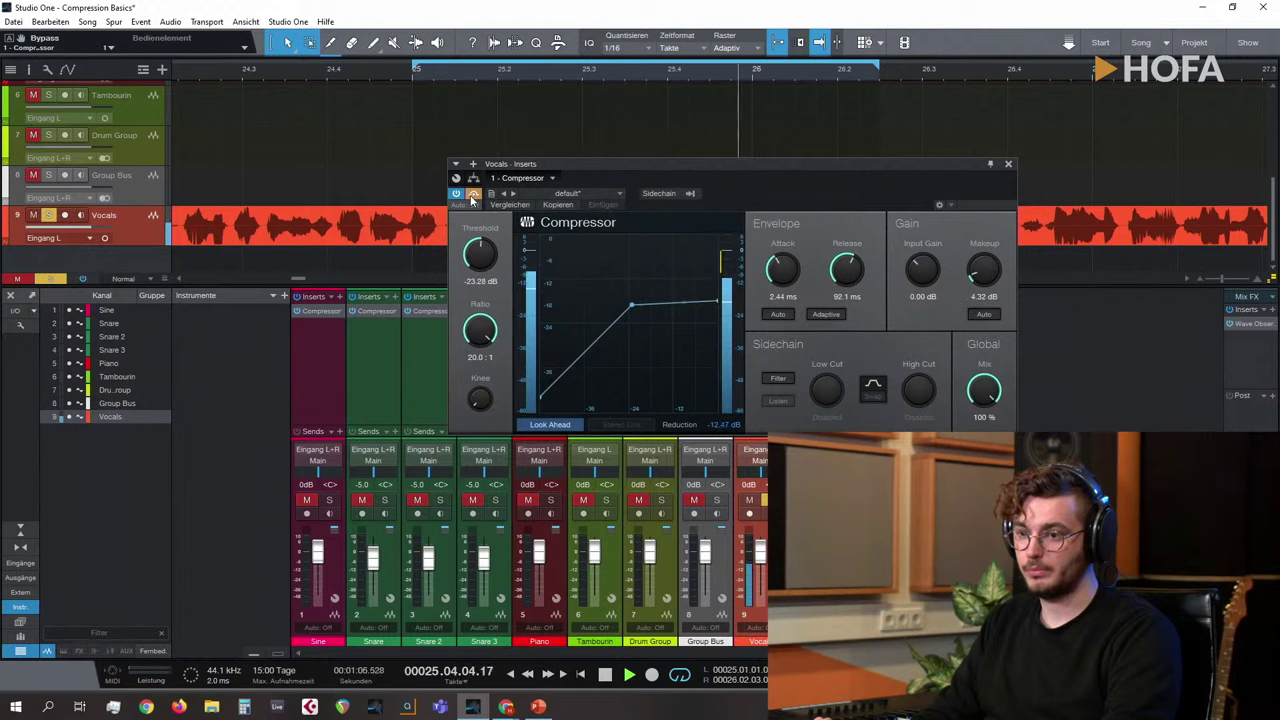
pyautogui.click(473, 196)
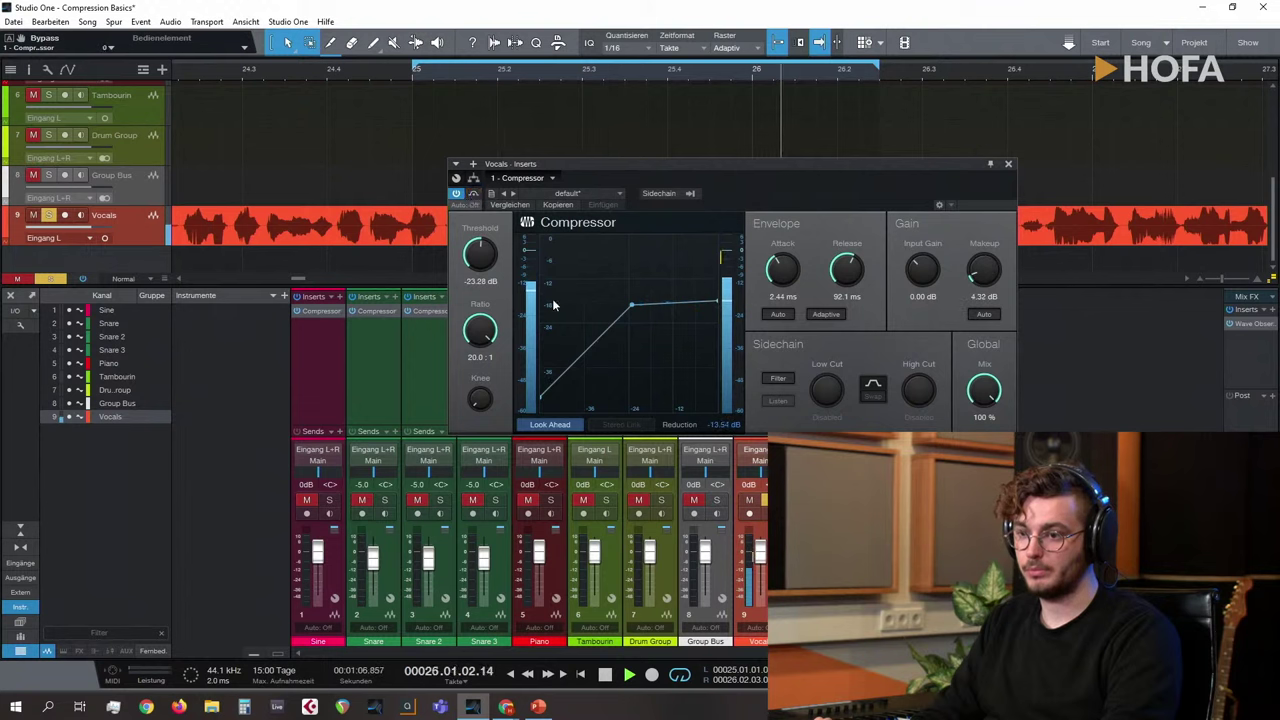
# Step: Set the threshold to -21.84 dB, ratio to 12.1:1 and makeup gain to 5.76 dB, comparing the looped vocals with the bypassed signal
pyautogui.moveTo(488, 259); pyautogui.dragTo(489, 254)
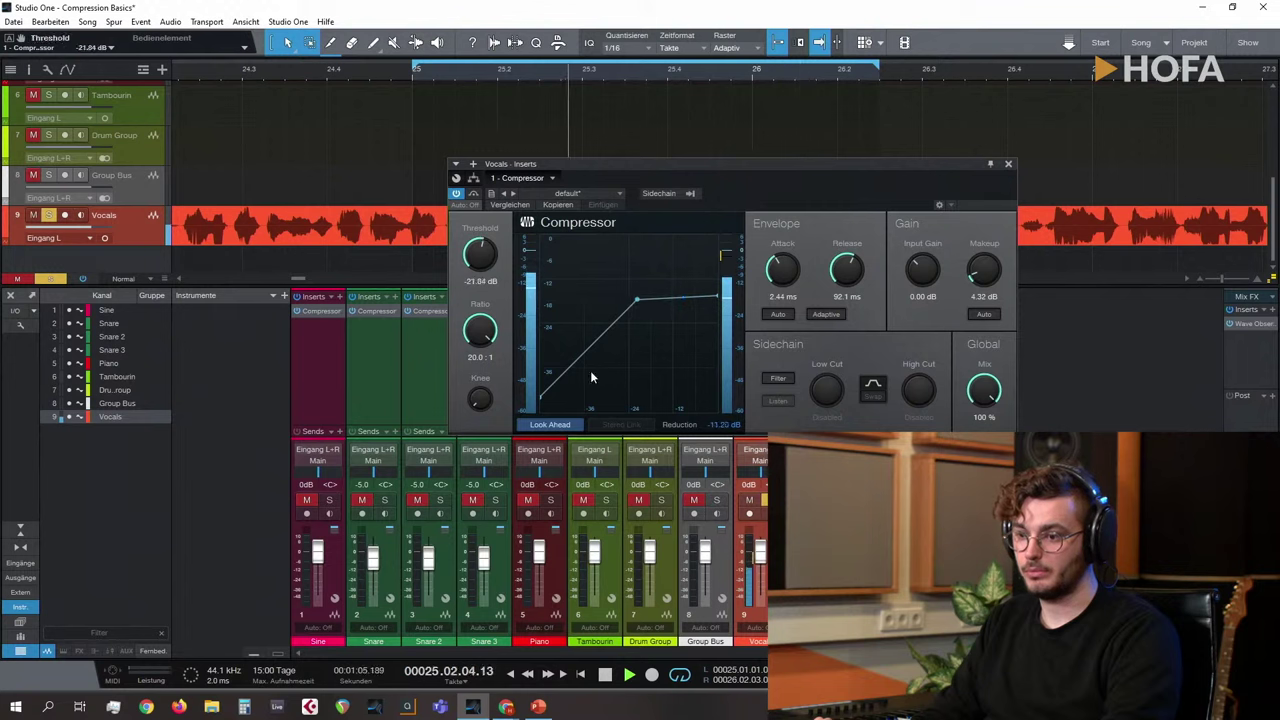
pyautogui.moveTo(486, 332); pyautogui.dragTo(485, 342)
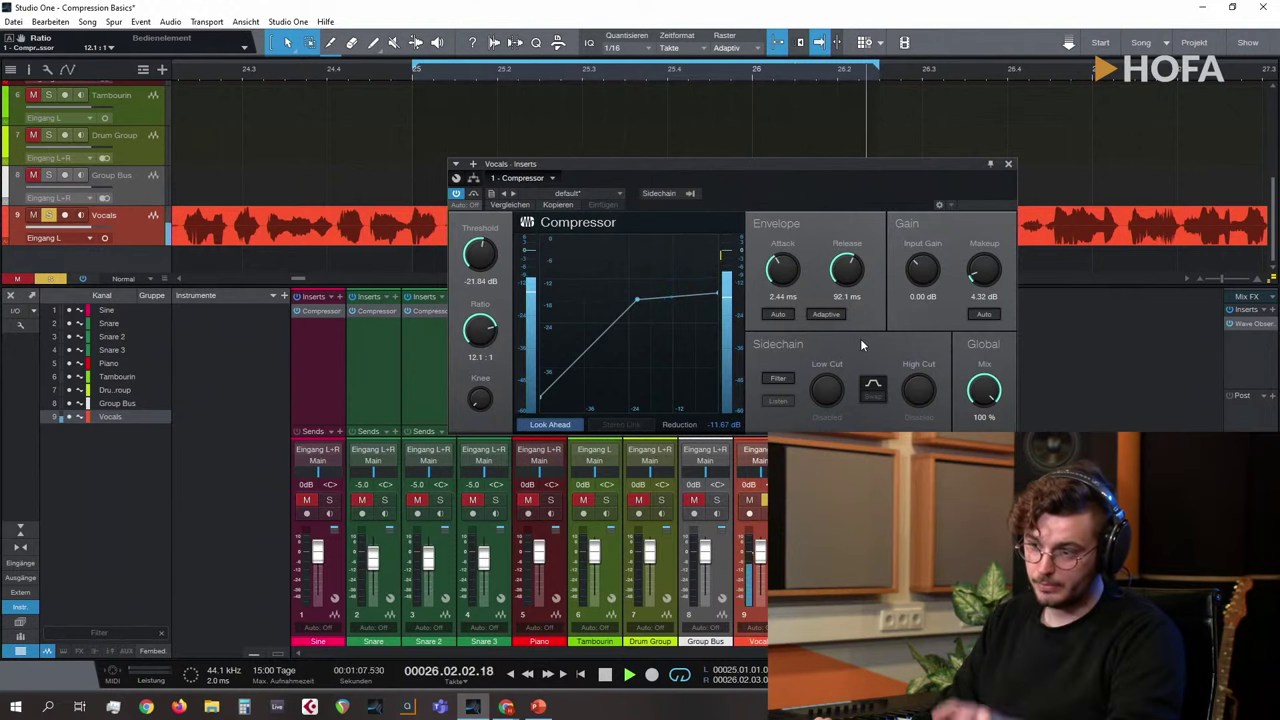
pyautogui.click(473, 193)
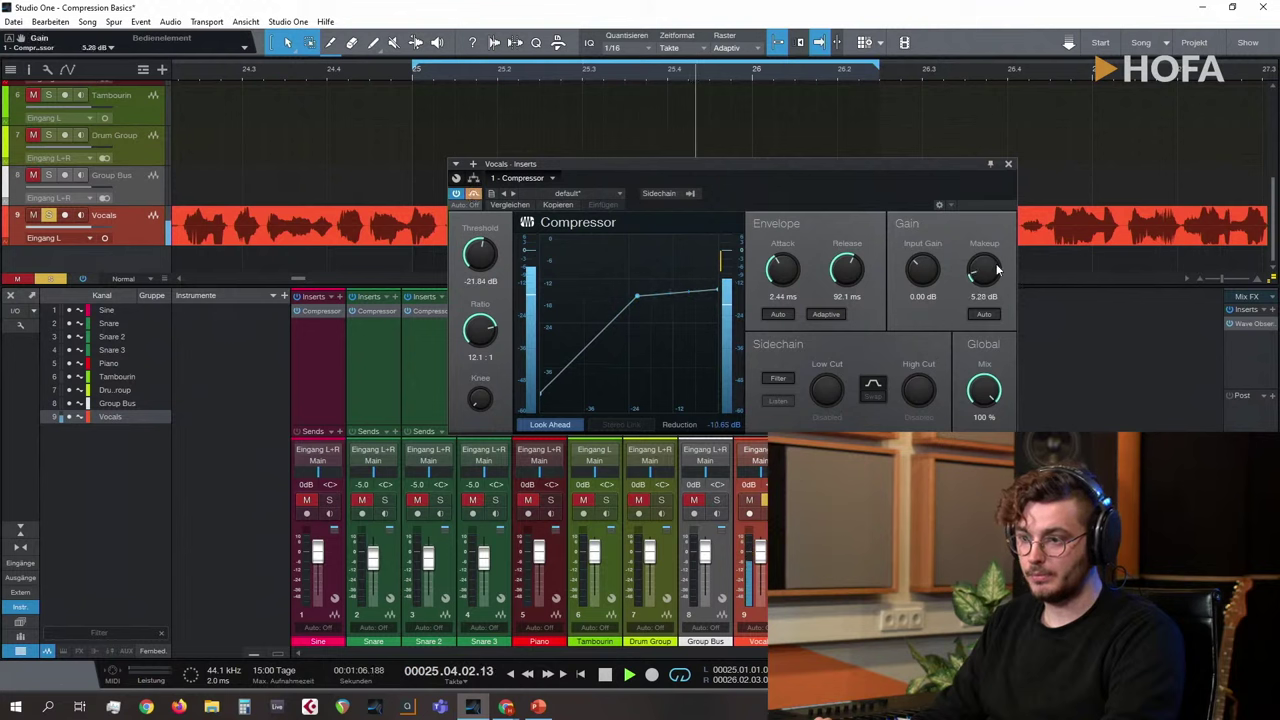
pyautogui.click(466, 195)
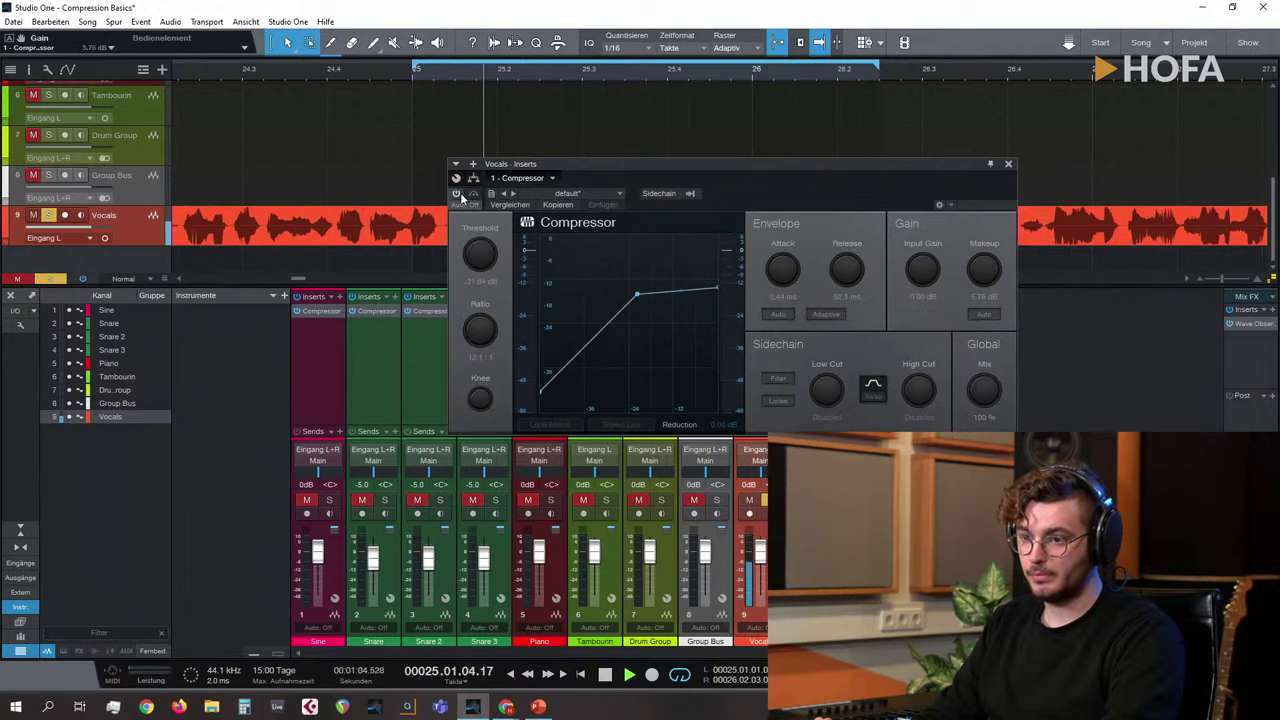
pyautogui.click(458, 195)
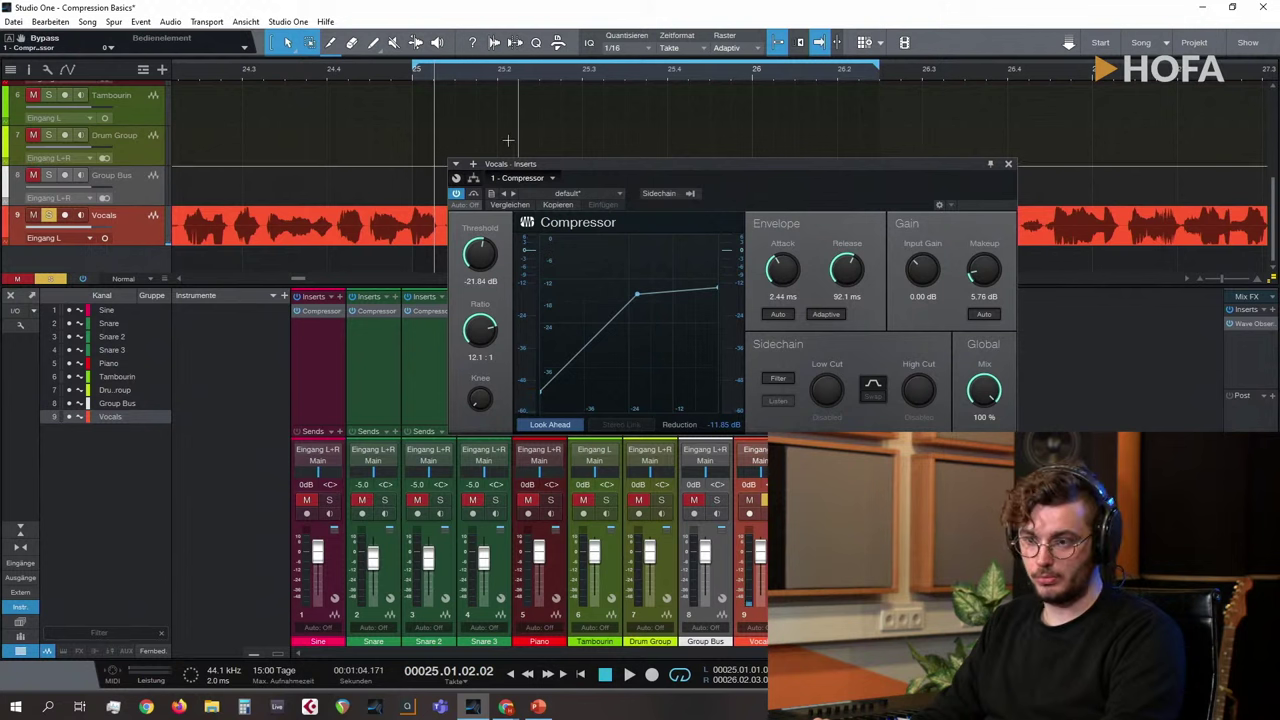
# Step: Set the vocal compressor's threshold to -34.80 dB, ratio to 16.8:1 and makeup gain to 11.04 dB while auditioning the loop
pyautogui.moveTo(511, 165); pyautogui.dragTo(521, 170)
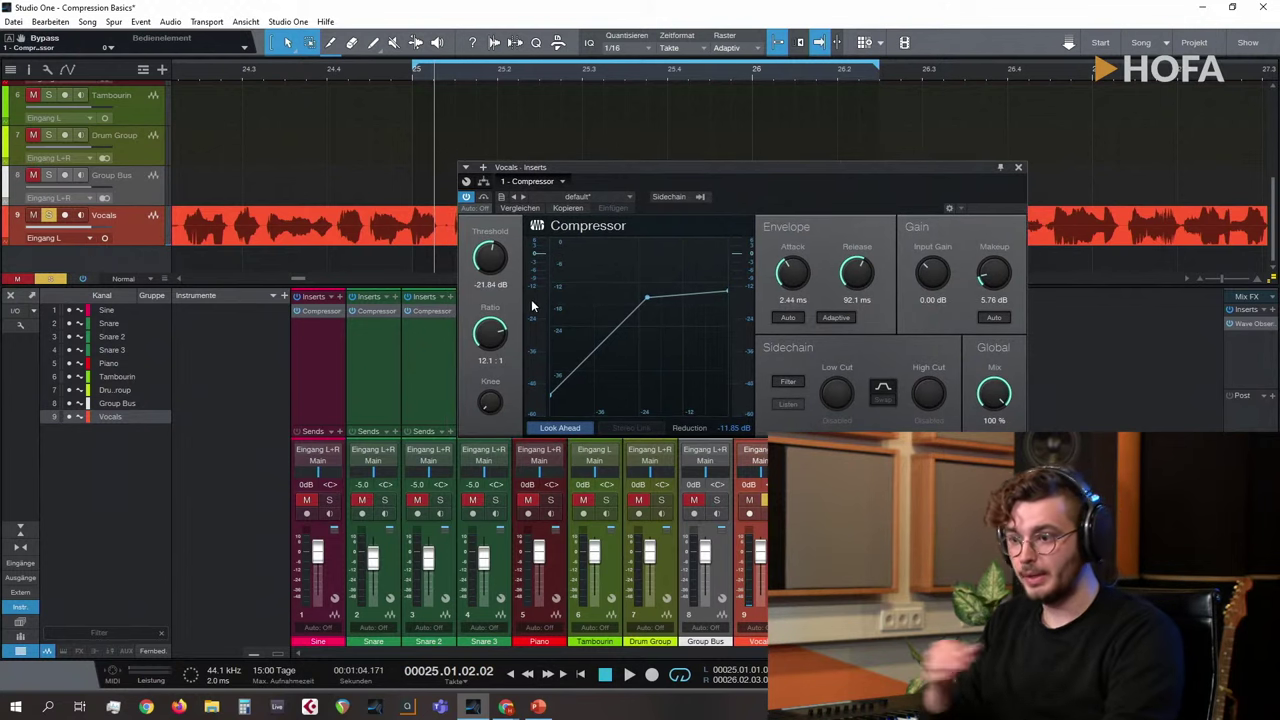
pyautogui.moveTo(532, 295)
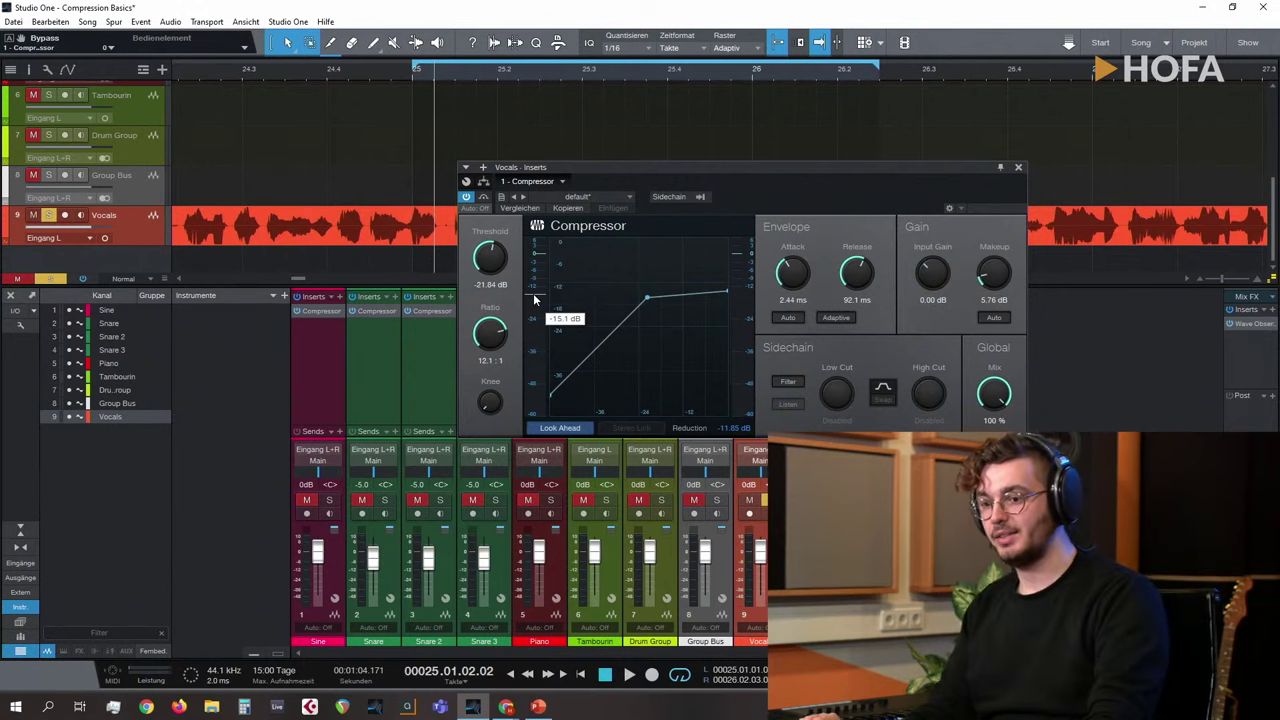
pyautogui.moveTo(490, 264); pyautogui.dragTo(494, 293)
pyautogui.moveTo(716, 172); pyautogui.dragTo(697, 155)
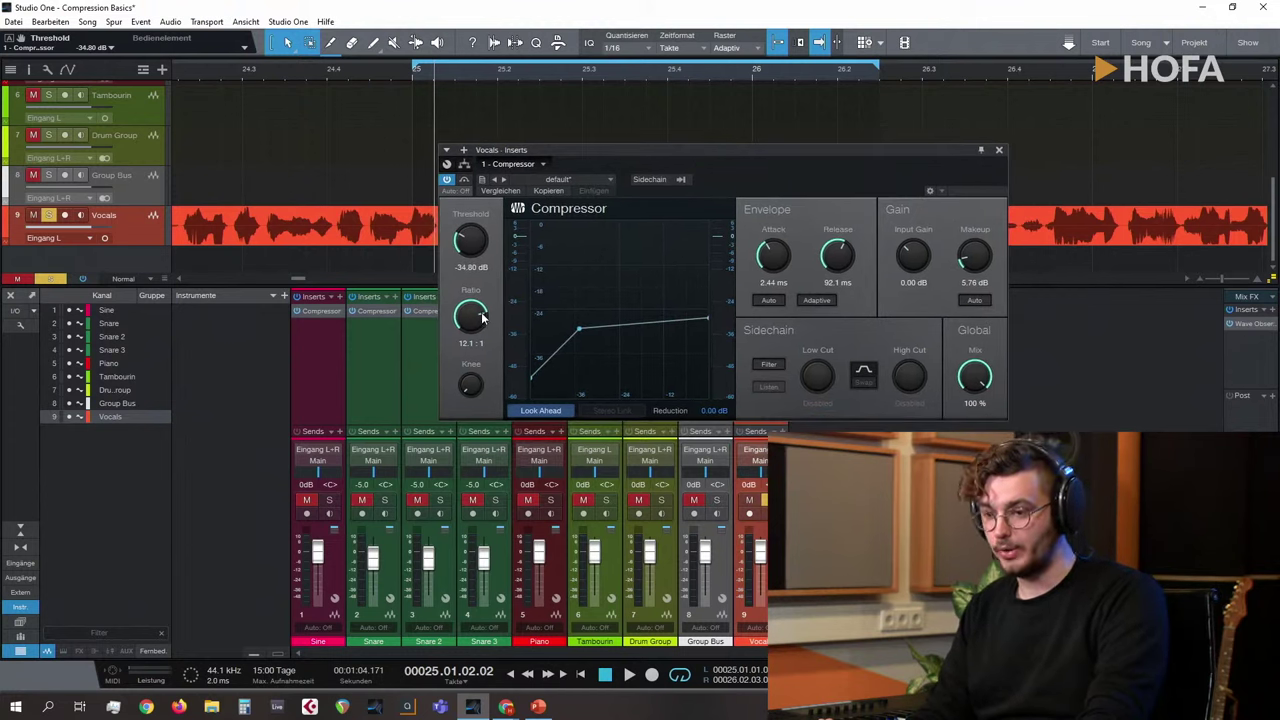
pyautogui.moveTo(482, 317); pyautogui.dragTo(480, 291)
pyautogui.press('space')
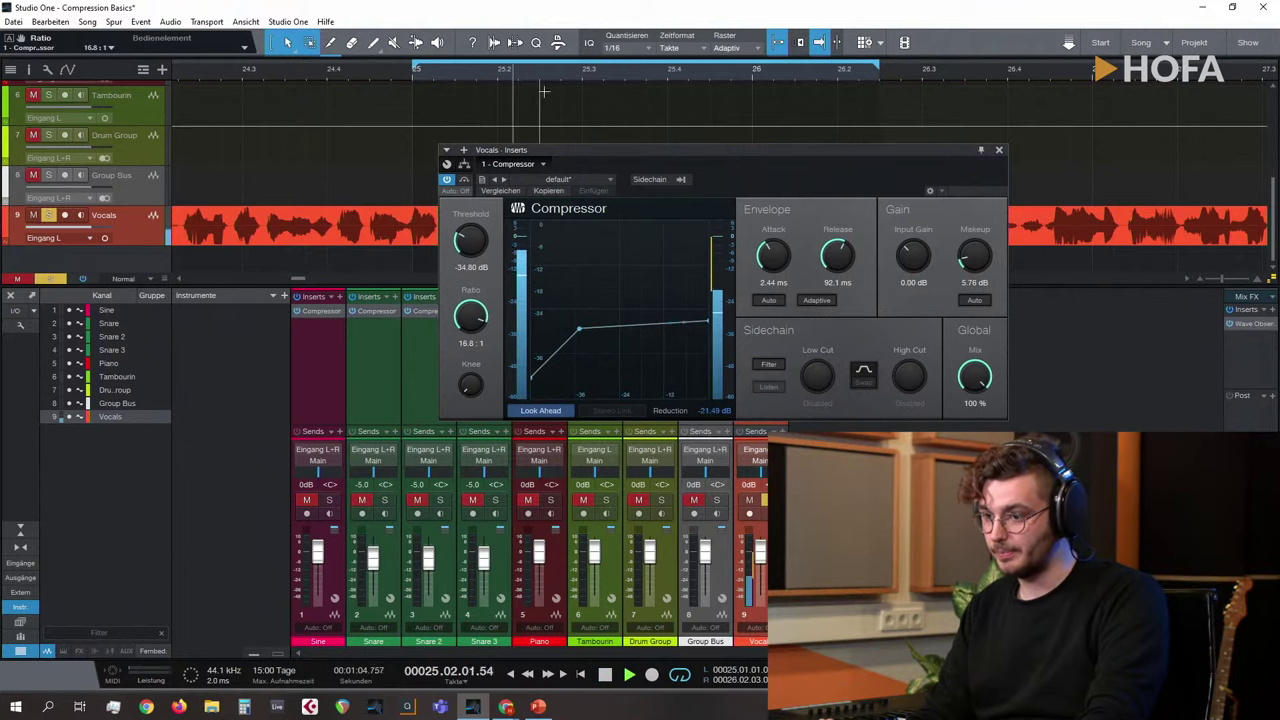
pyautogui.moveTo(990, 262); pyautogui.dragTo(979, 246)
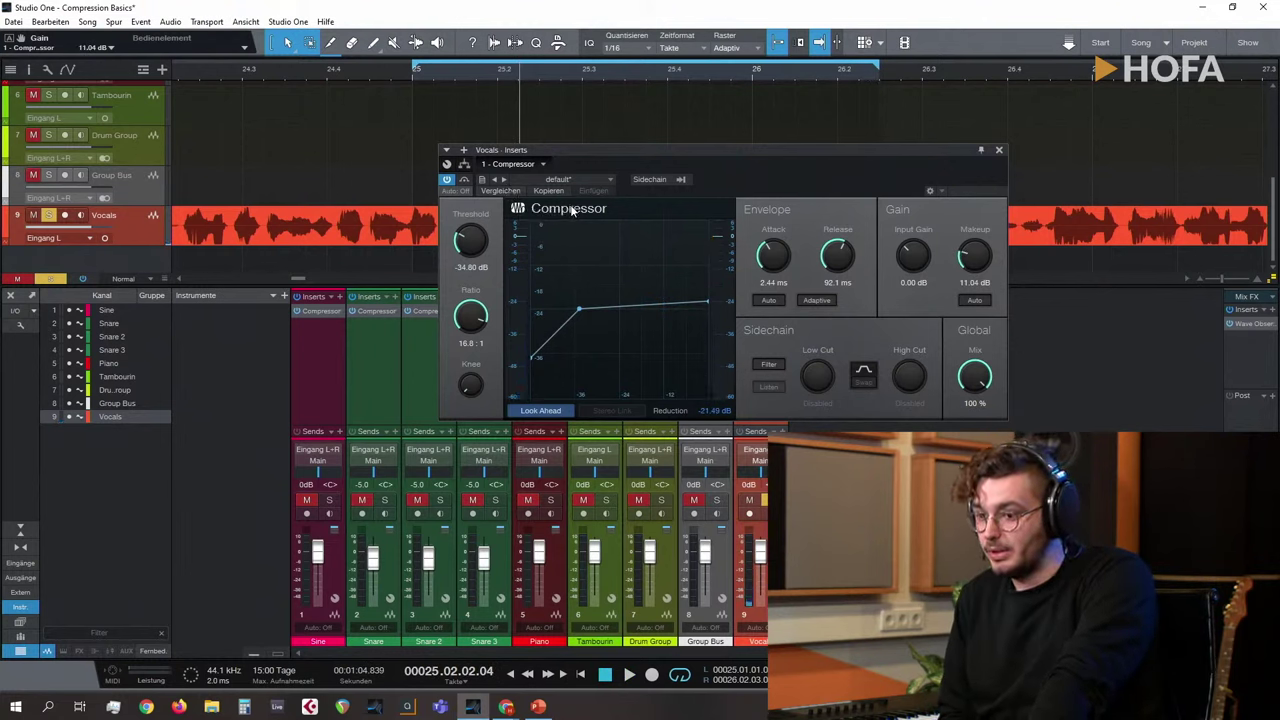
# Step: Reopen the compressor on the Vocals channel, lower its ratio to 13.0:1 and close its window
pyautogui.click(998, 151)
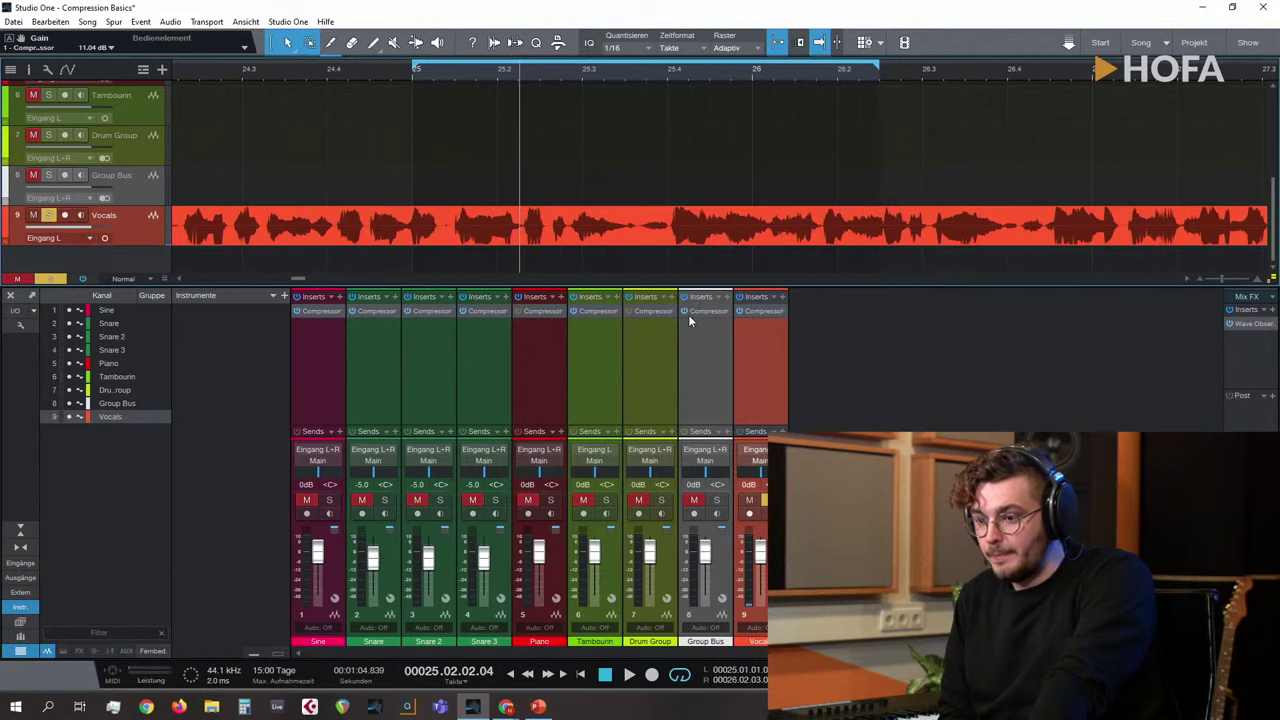
pyautogui.click(609, 381)
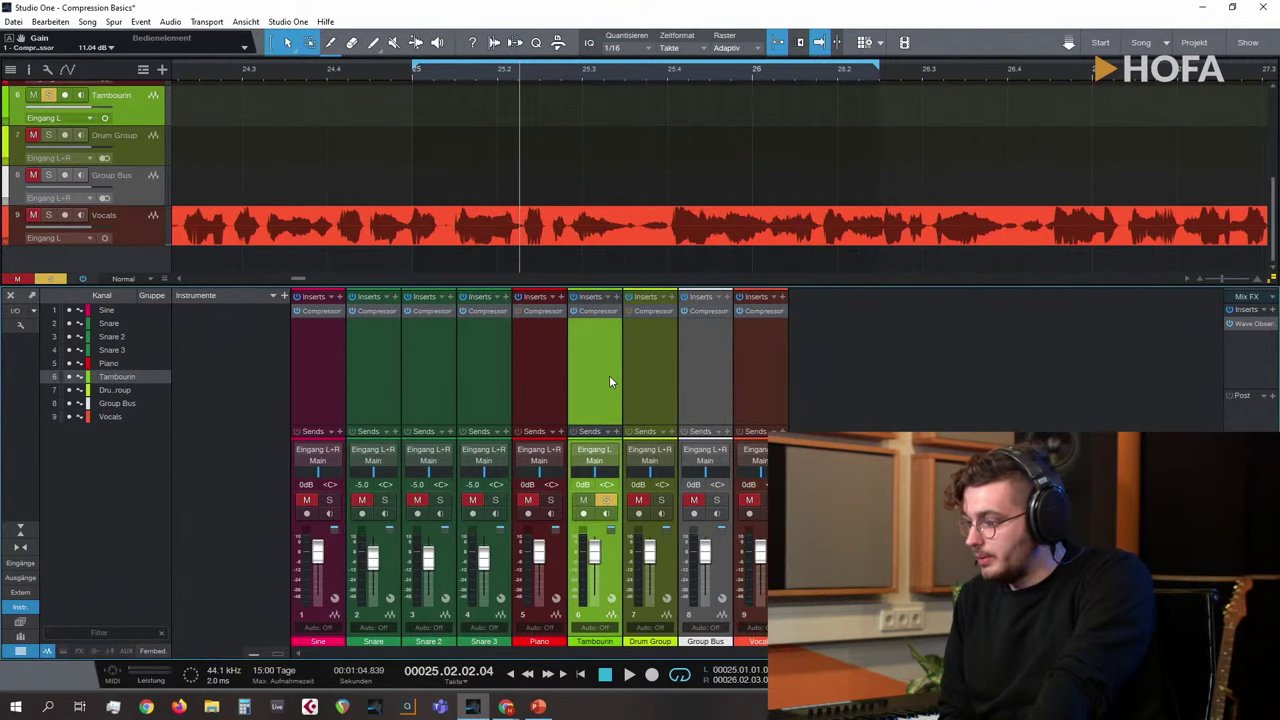
pyautogui.click(750, 360)
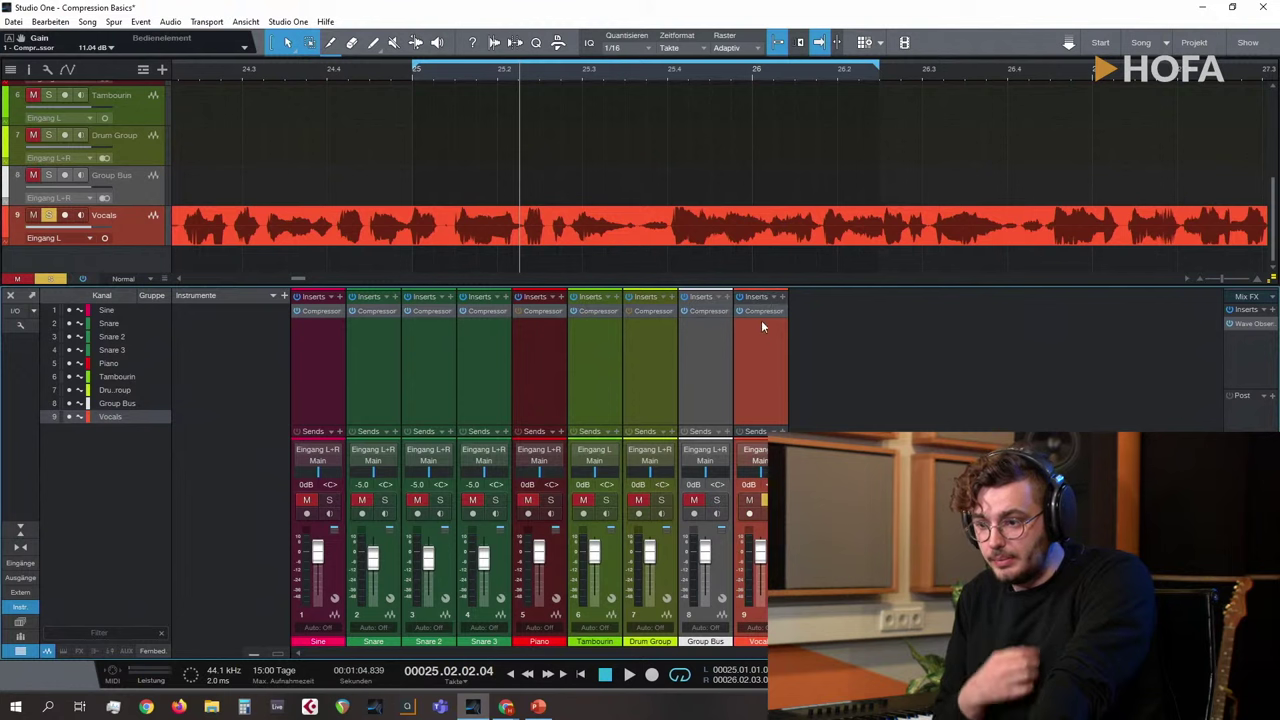
pyautogui.click(760, 311)
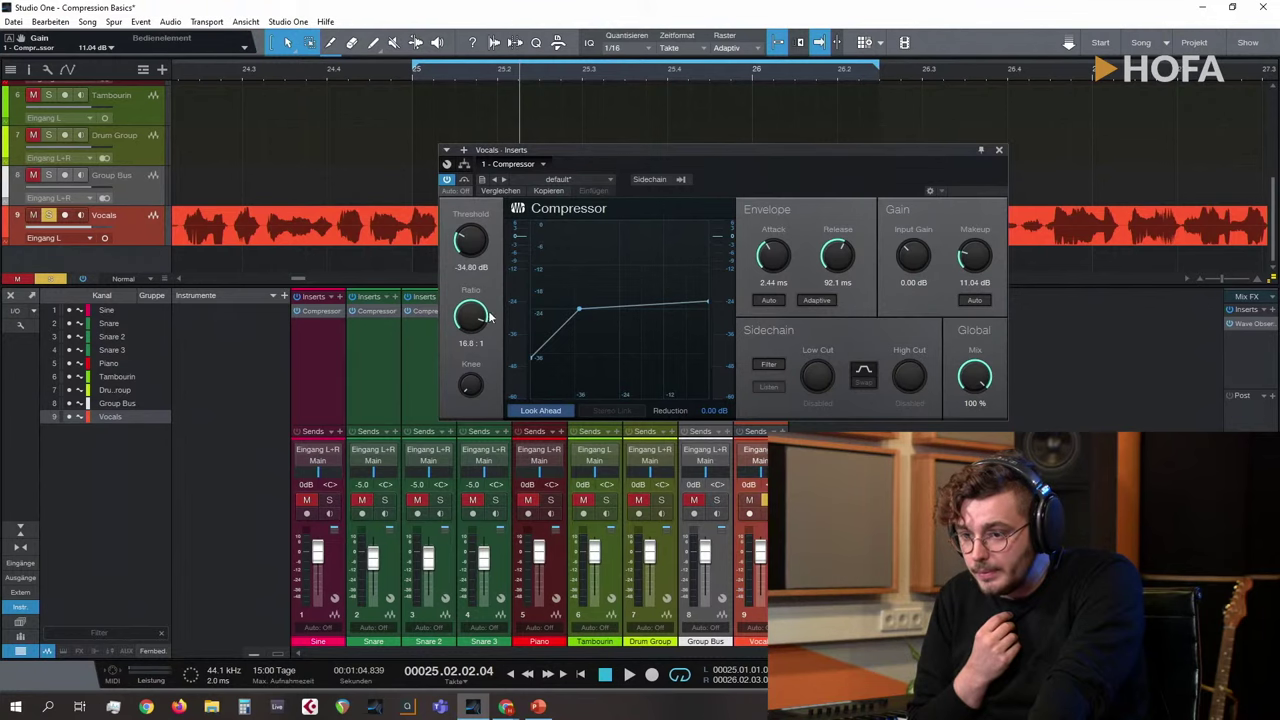
pyautogui.click(998, 149)
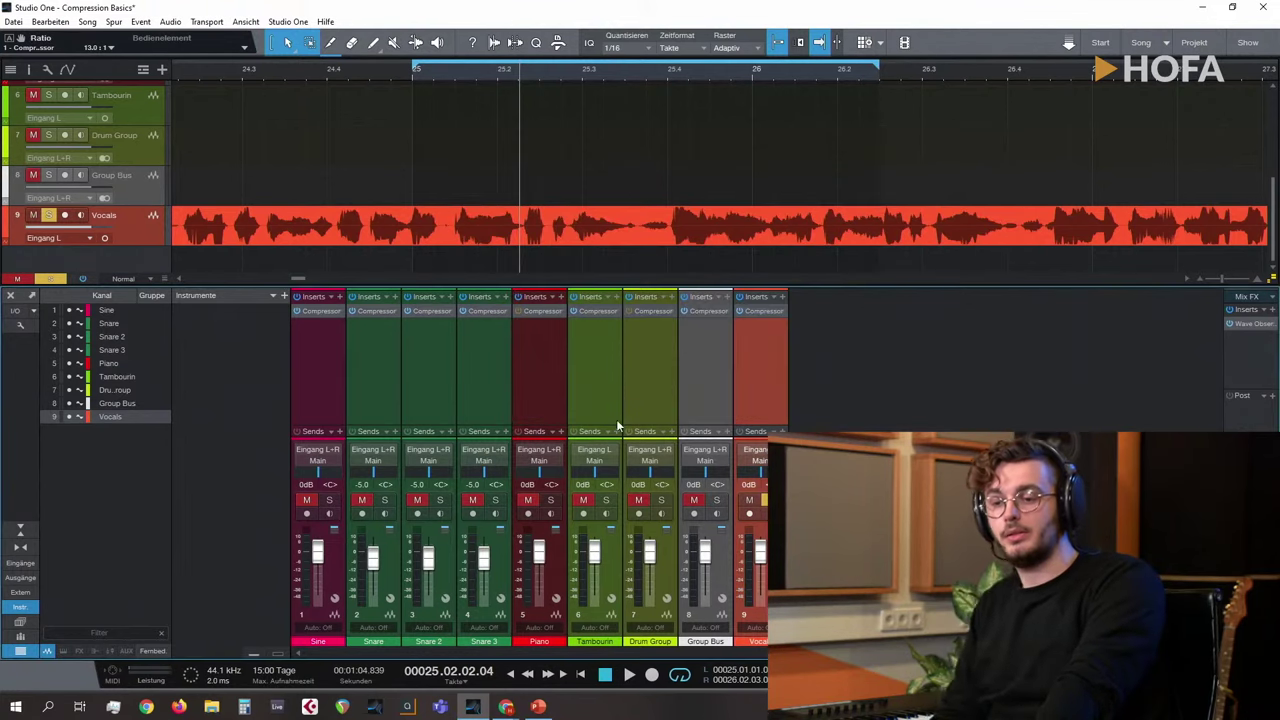
# Step: Replace the compressor on the Snare channel with a copy of the Snare 2 compressor and move its window aside
pyautogui.click(374, 353)
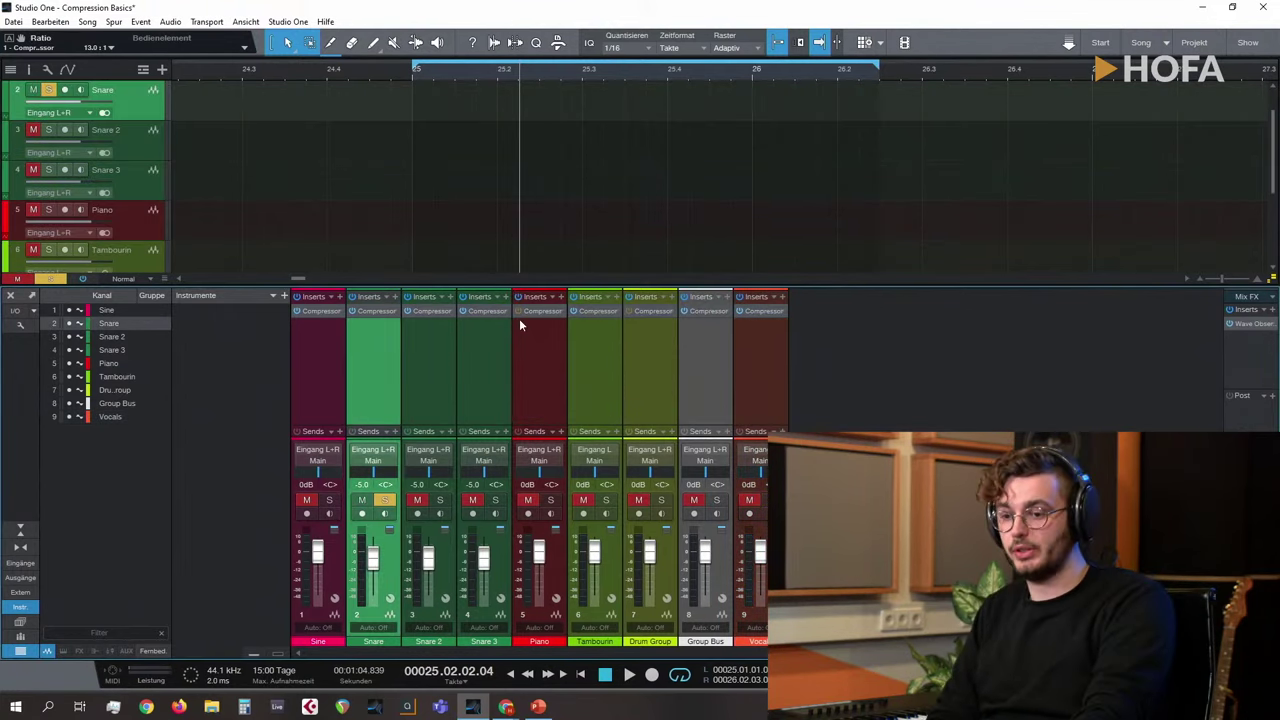
pyautogui.click(394, 316)
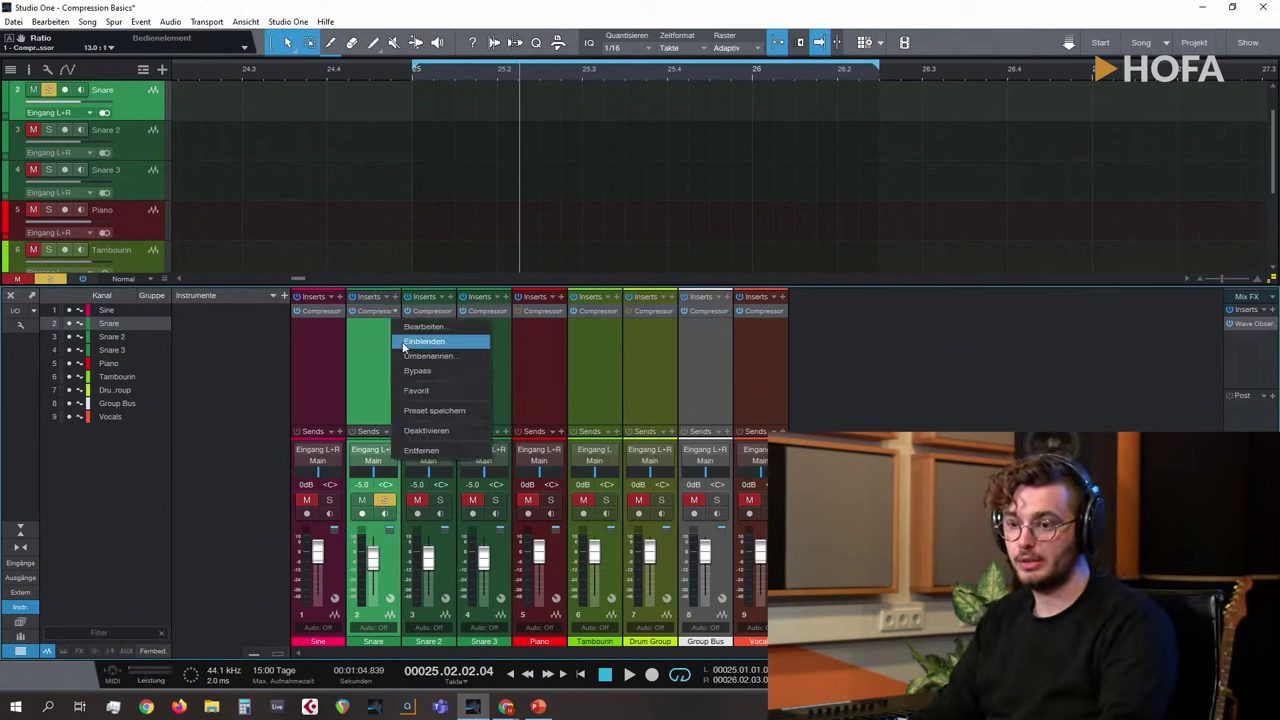
pyautogui.click(403, 450)
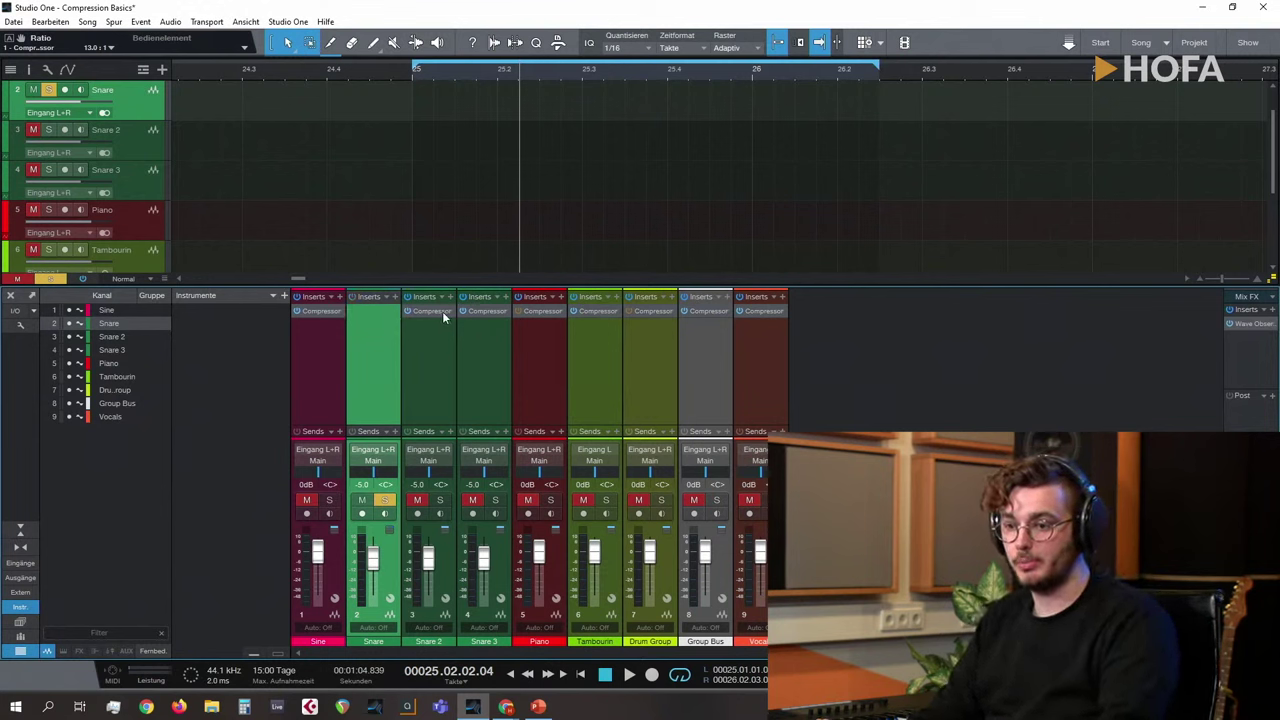
pyautogui.moveTo(444, 316); pyautogui.dragTo(387, 313)
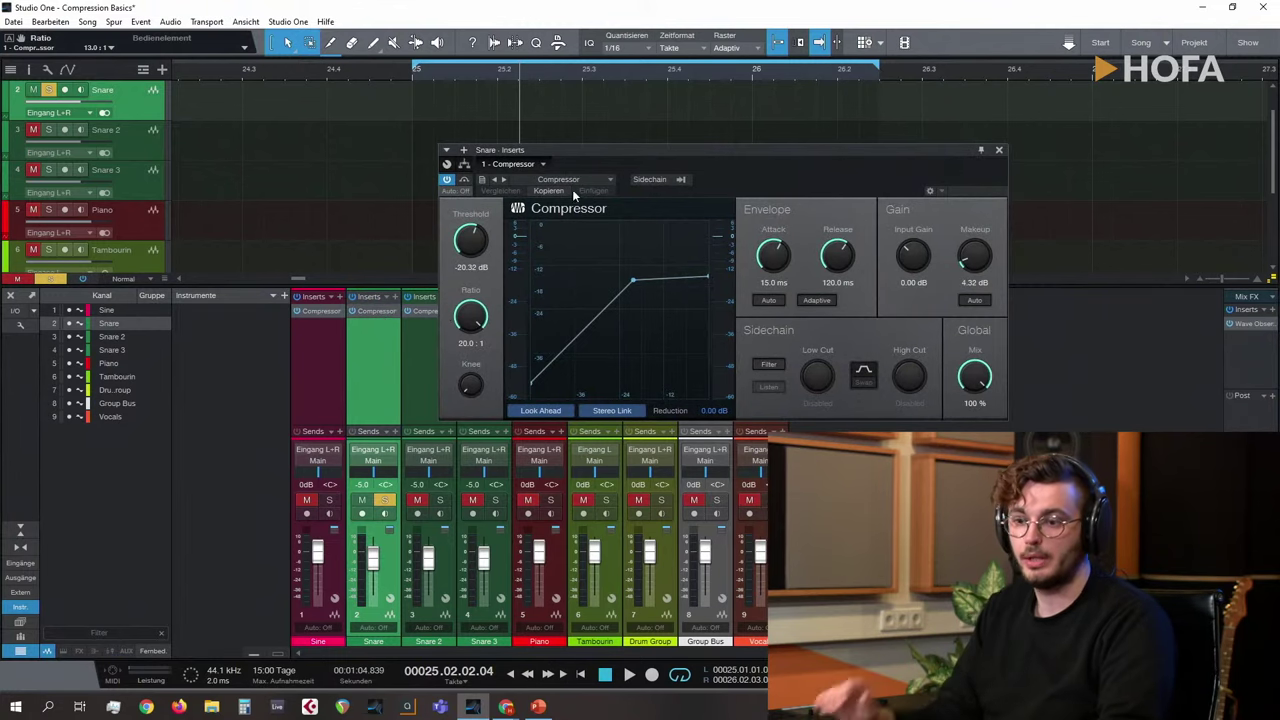
pyautogui.moveTo(592, 150); pyautogui.dragTo(632, 155)
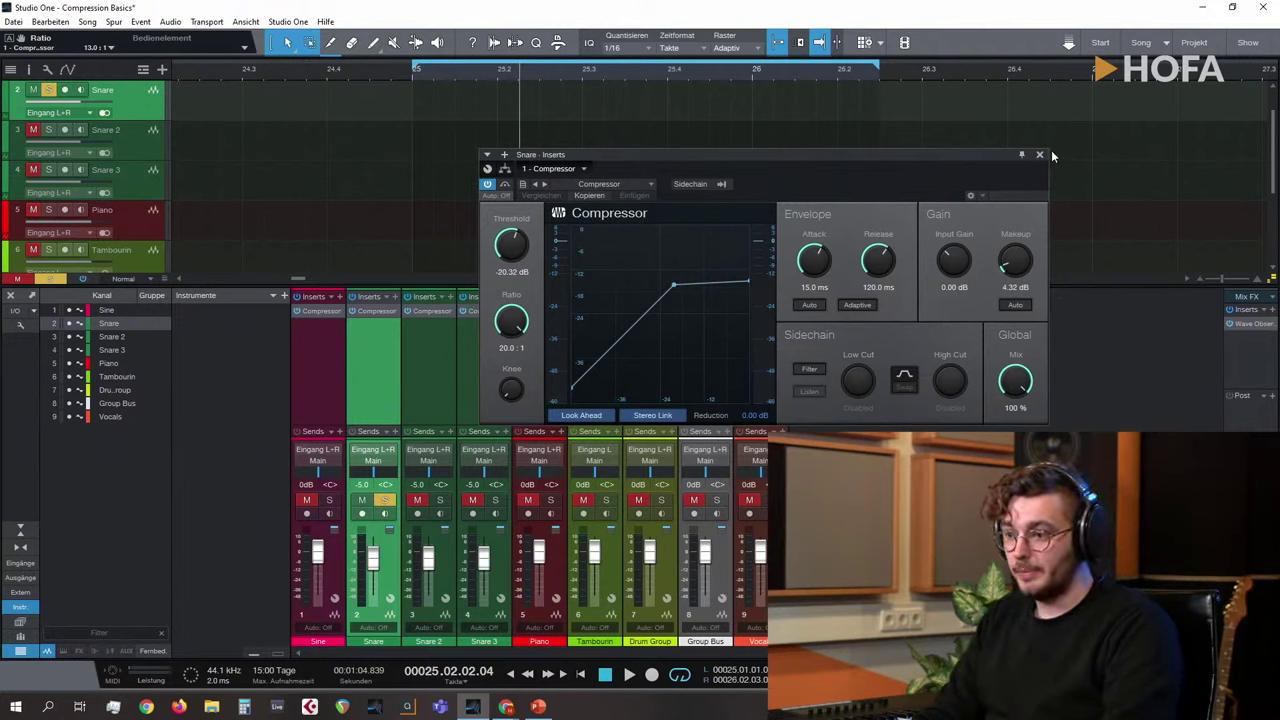
# Step: Compare the compressor settings of the Snare, Snare 2 and Snare 3 channels by switching repeatedly between them
pyautogui.click(407, 338)
pyautogui.click(462, 357)
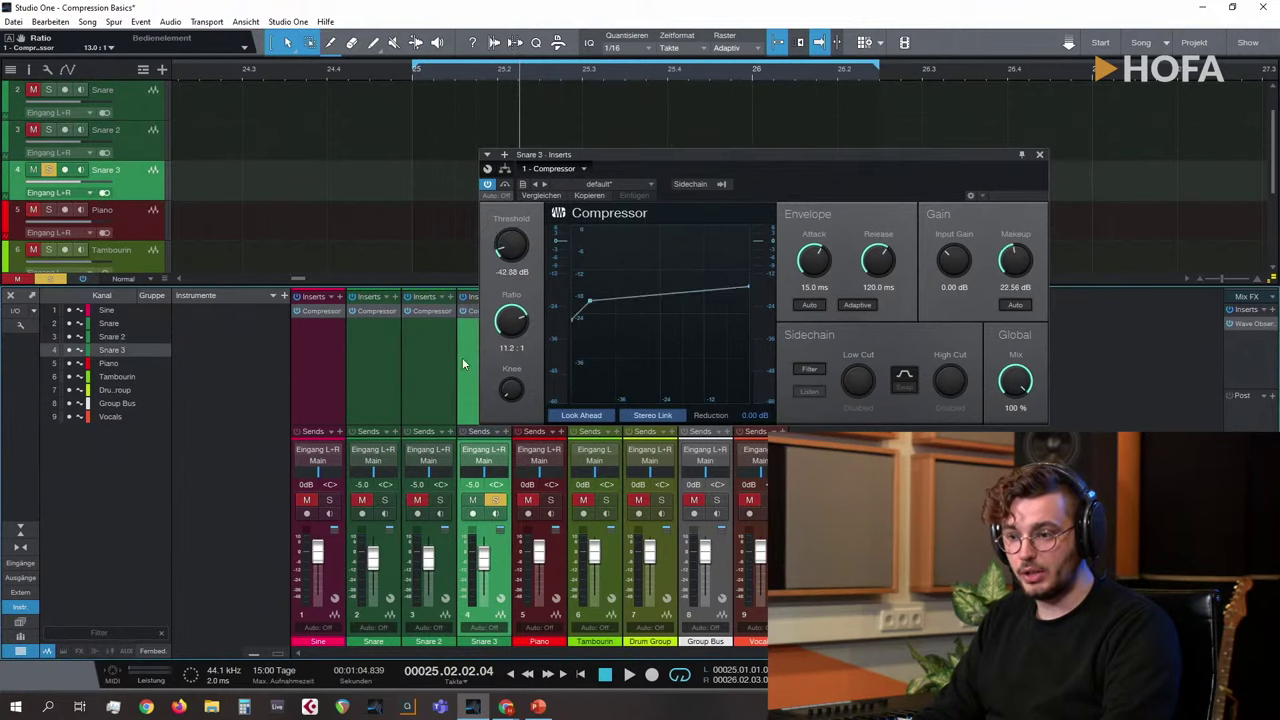
pyautogui.click(420, 360)
pyautogui.click(390, 360)
pyautogui.click(440, 362)
pyautogui.click(457, 360)
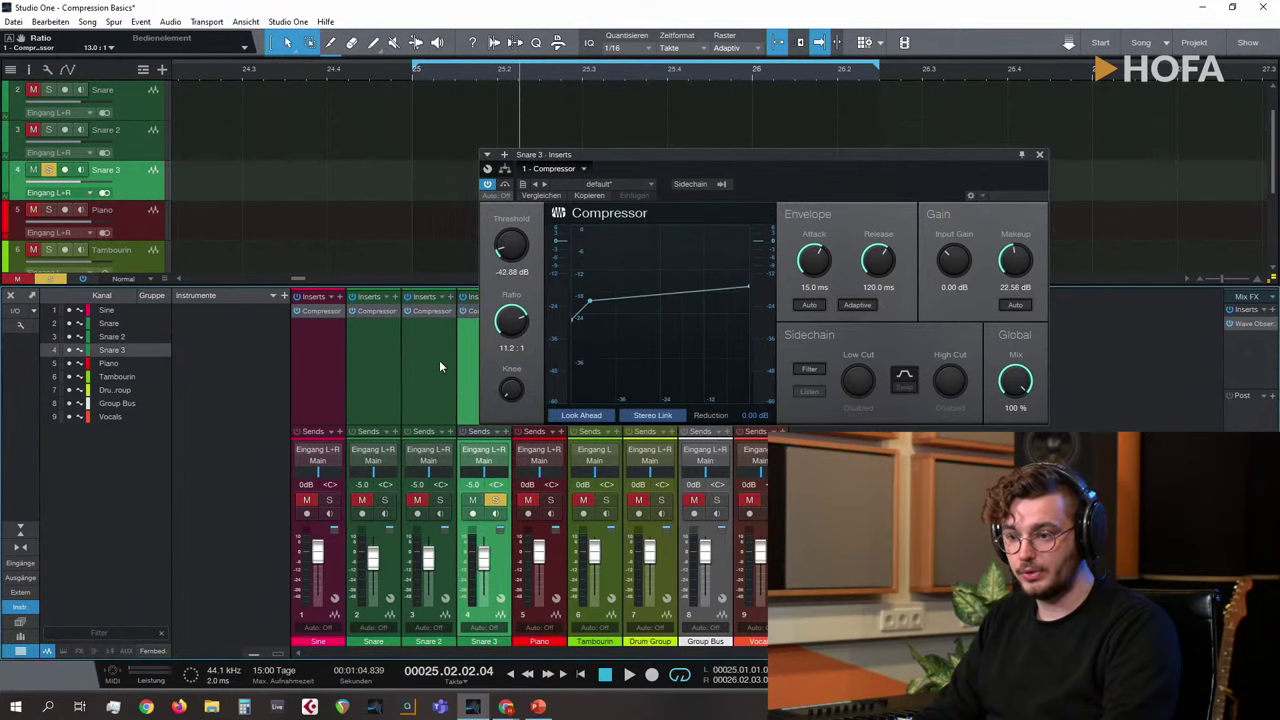
pyautogui.click(439, 360)
pyautogui.click(358, 360)
pyautogui.click(429, 358)
pyautogui.click(460, 358)
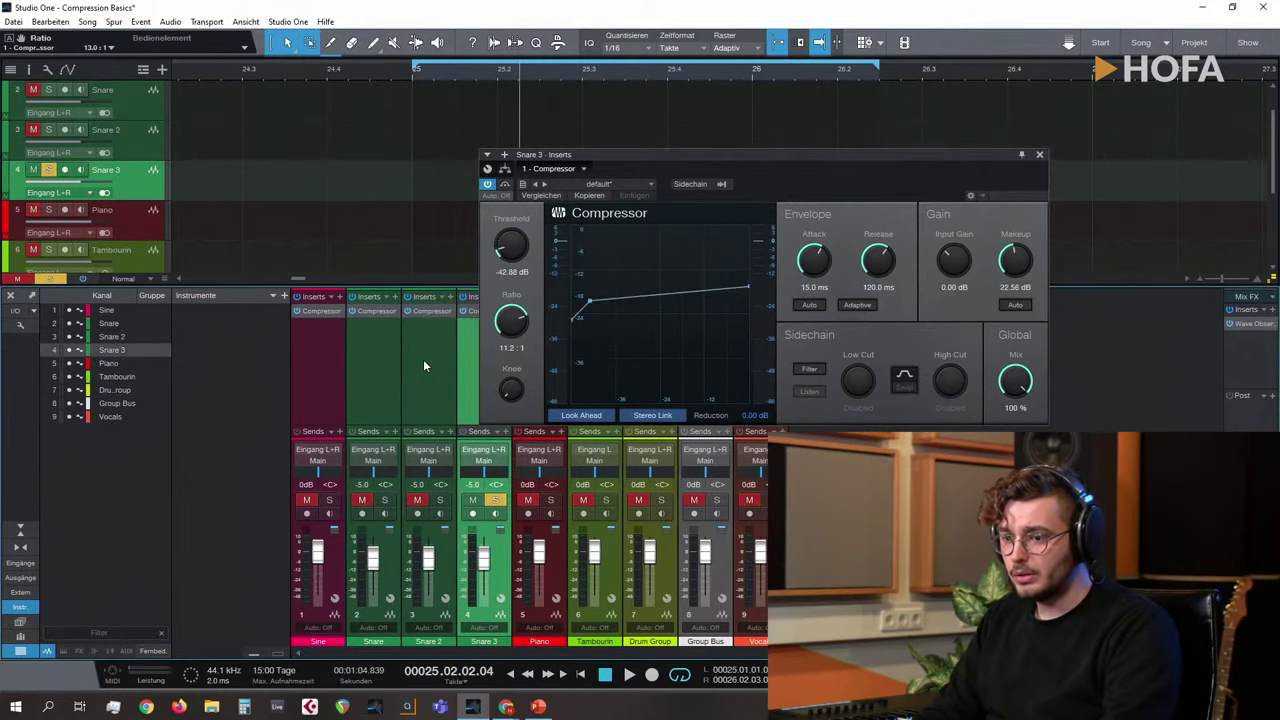
pyautogui.click(421, 359)
pyautogui.click(364, 359)
pyautogui.click(334, 360)
pyautogui.click(385, 360)
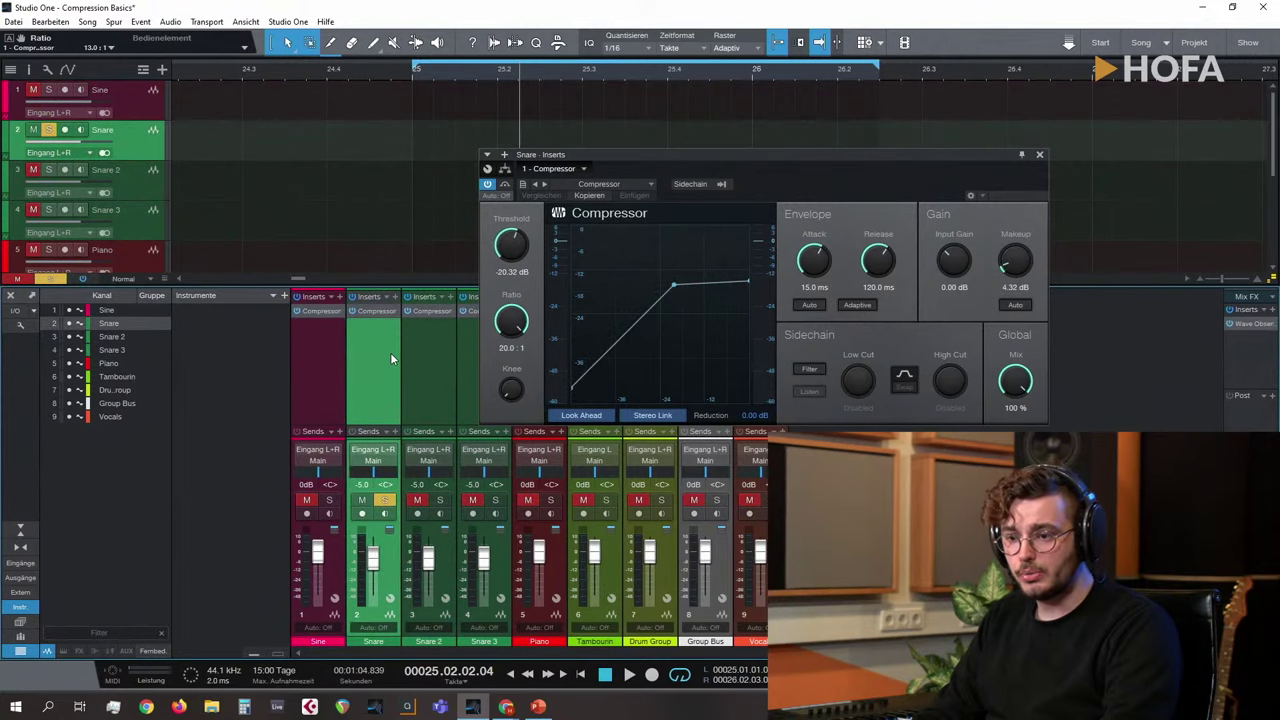
pyautogui.click(441, 355)
pyautogui.click(460, 360)
pyautogui.click(445, 360)
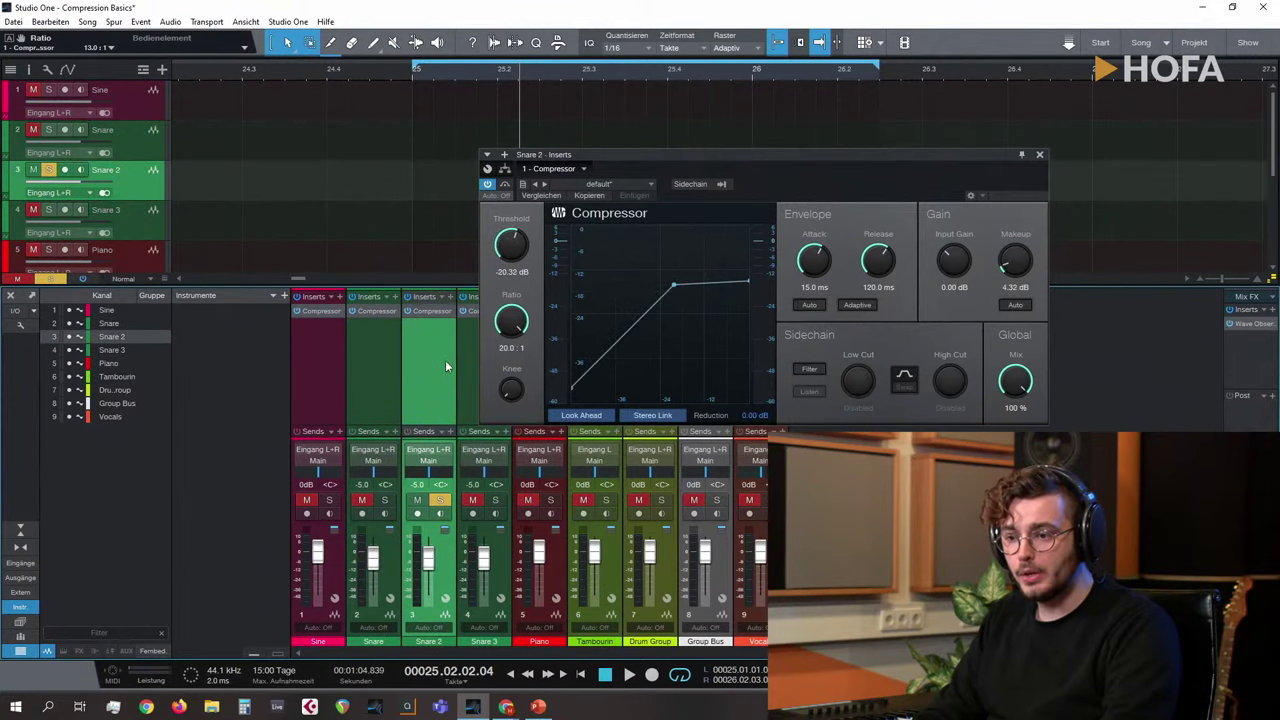
pyautogui.click(384, 354)
pyautogui.click(426, 351)
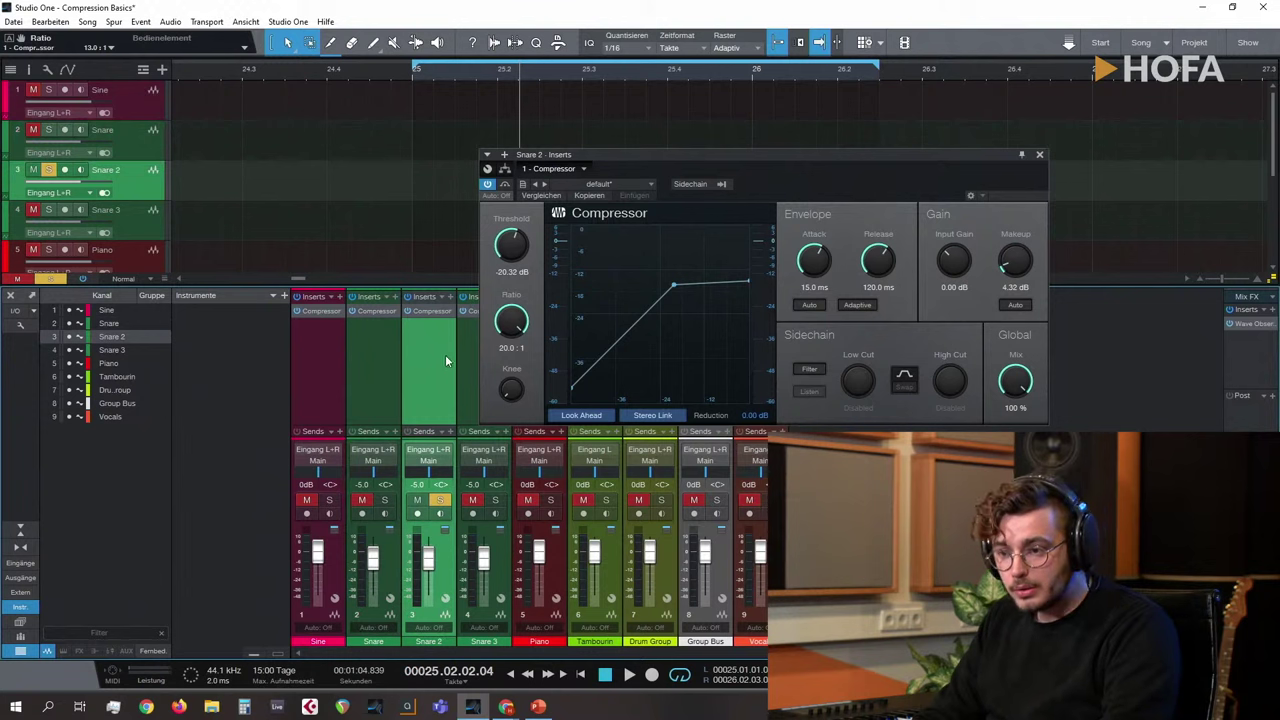
pyautogui.click(458, 355)
pyautogui.click(446, 356)
pyautogui.click(467, 358)
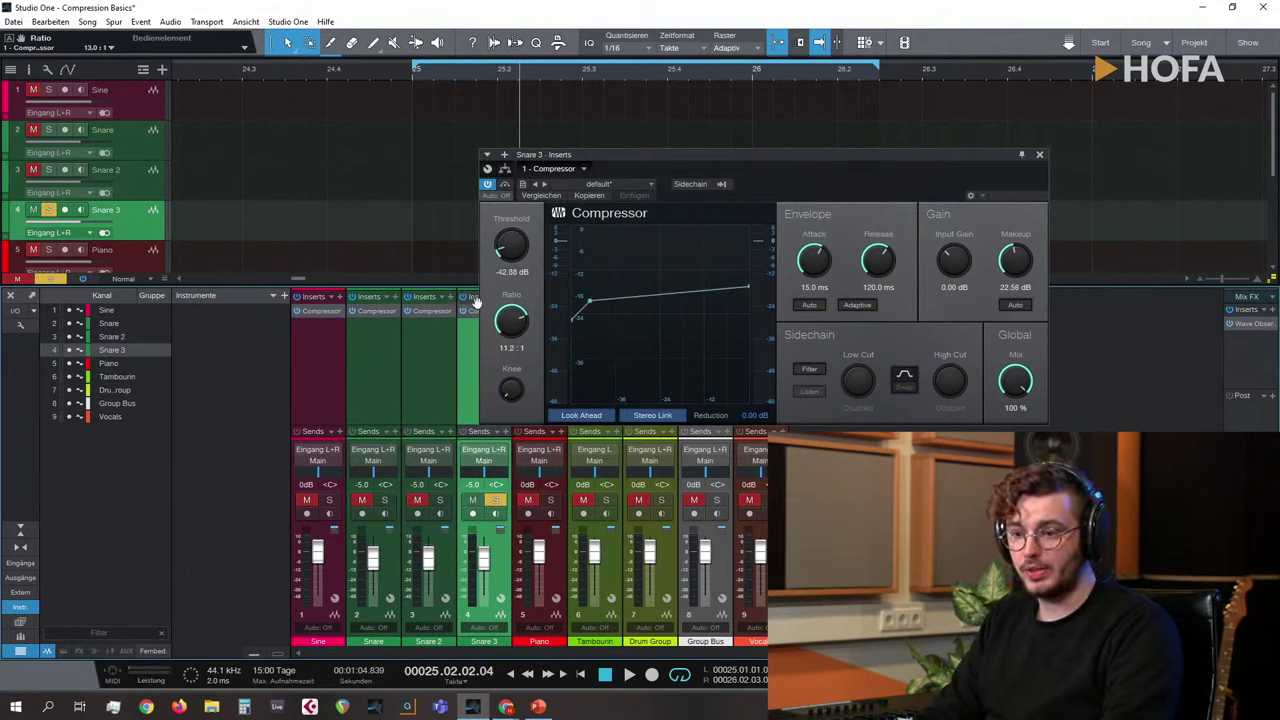
pyautogui.click(445, 332)
pyautogui.click(460, 336)
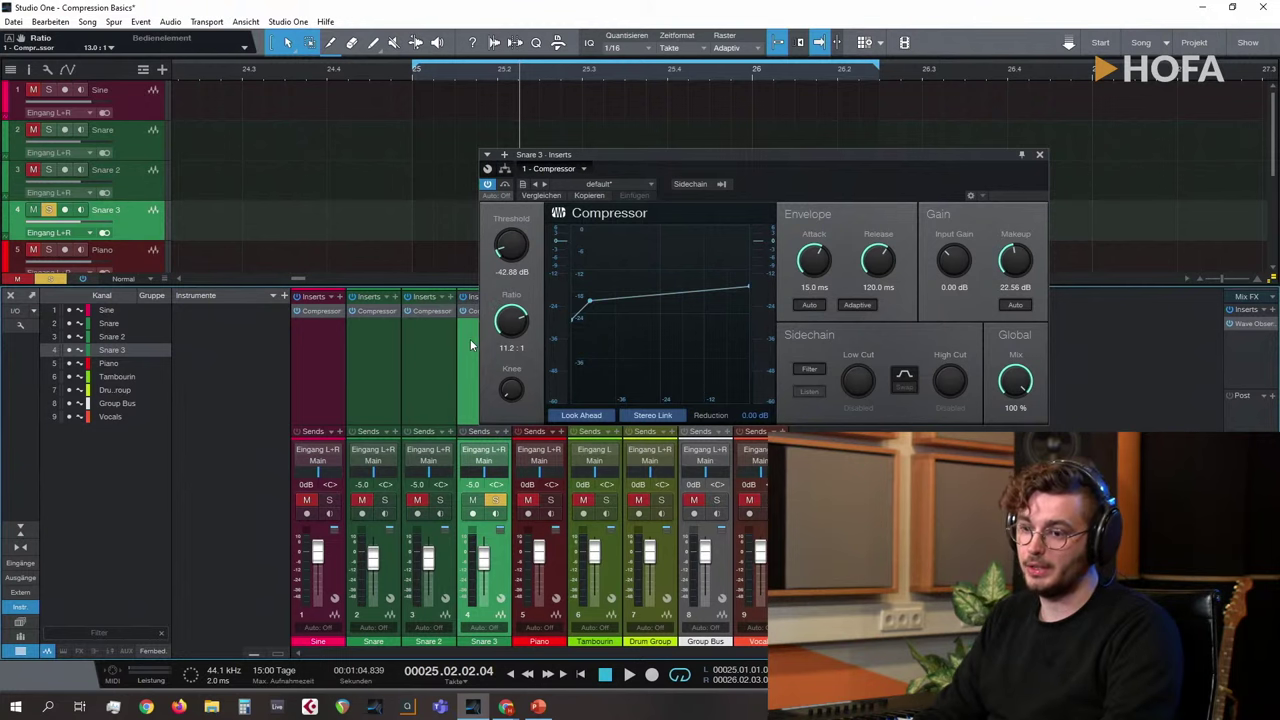
pyautogui.click(453, 339)
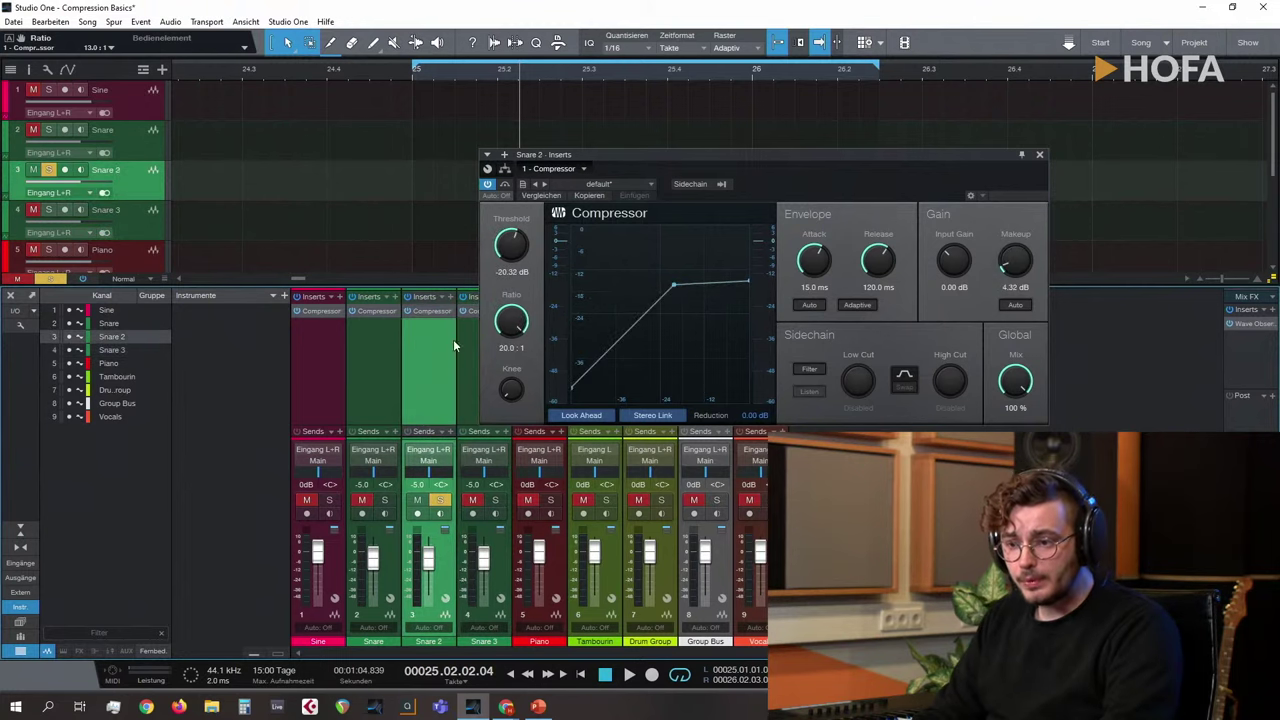
# Step: Set the Snare 3 compressor's ratio to 20.0:1 and compare its settings with those of Snare 2
pyautogui.click(470, 339)
pyautogui.moveTo(517, 329); pyautogui.dragTo(504, 206)
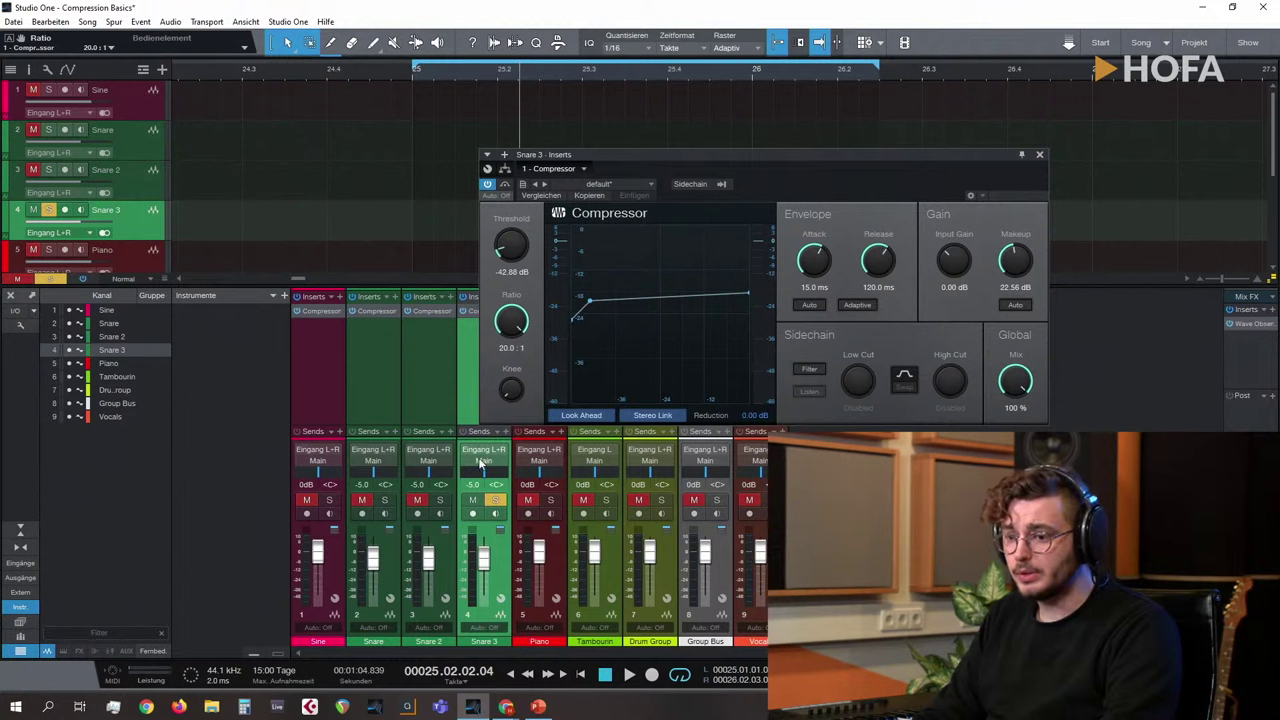
pyautogui.click(425, 416)
pyautogui.click(460, 411)
pyautogui.click(433, 403)
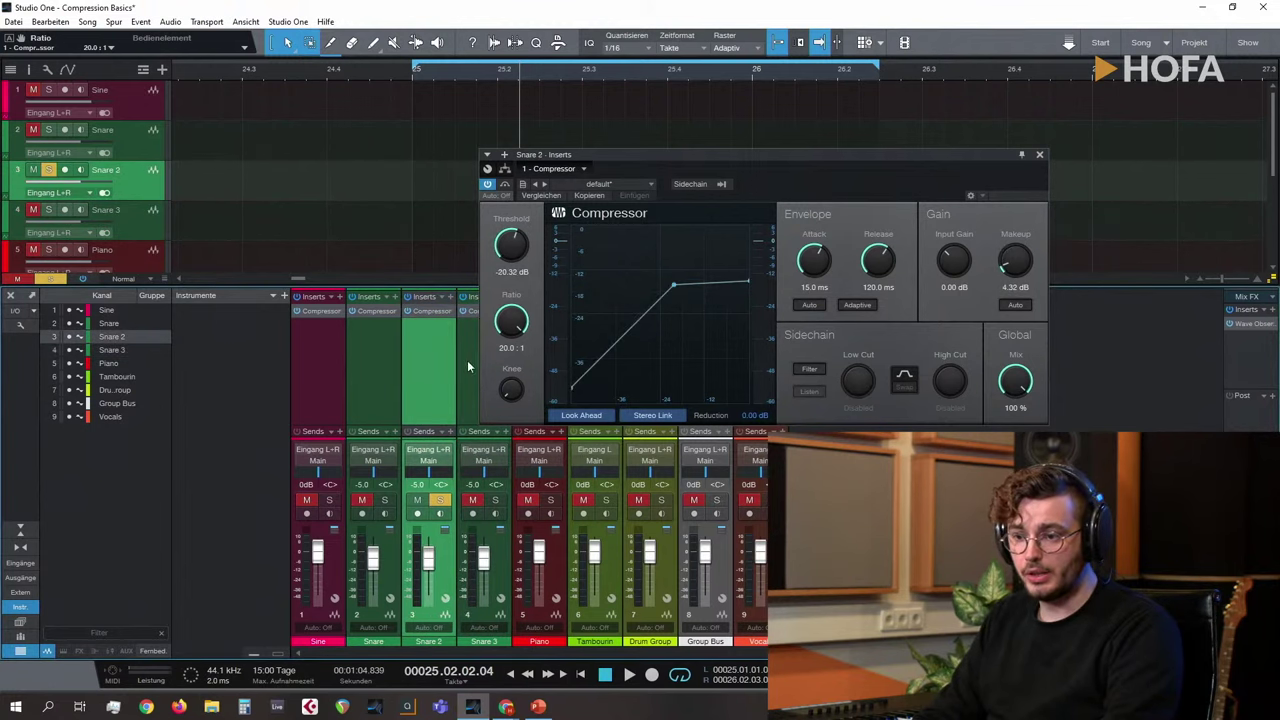
# Step: Remove the Snare channel's compressor again and copy the Snare 2 compressor onto it
pyautogui.rightClick(392, 311)
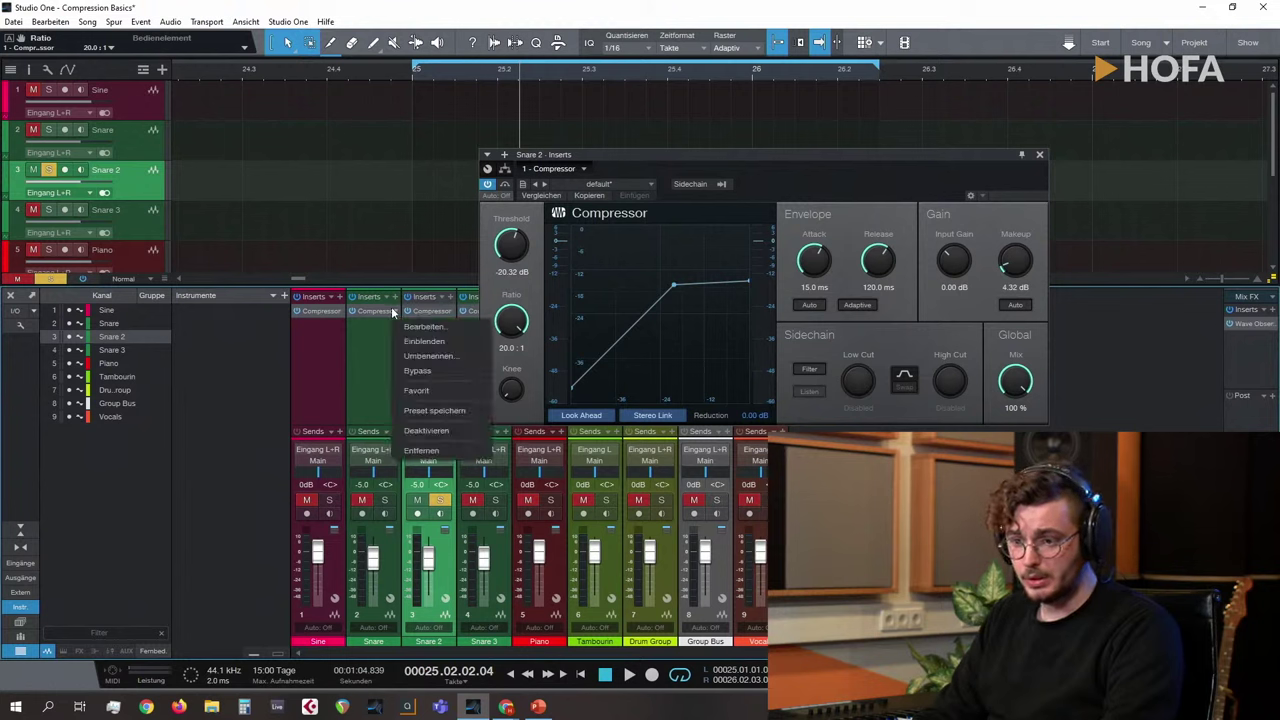
pyautogui.click(411, 449)
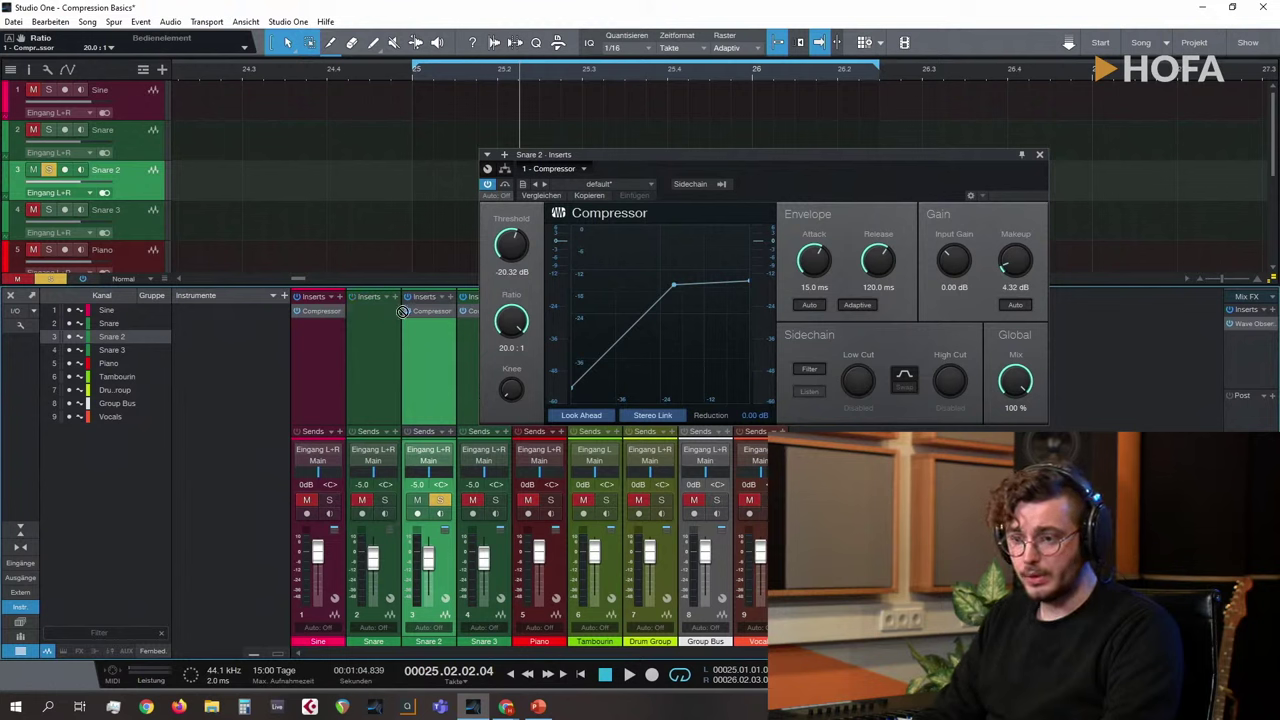
pyautogui.moveTo(402, 311); pyautogui.dragTo(370, 327)
pyautogui.click(366, 345)
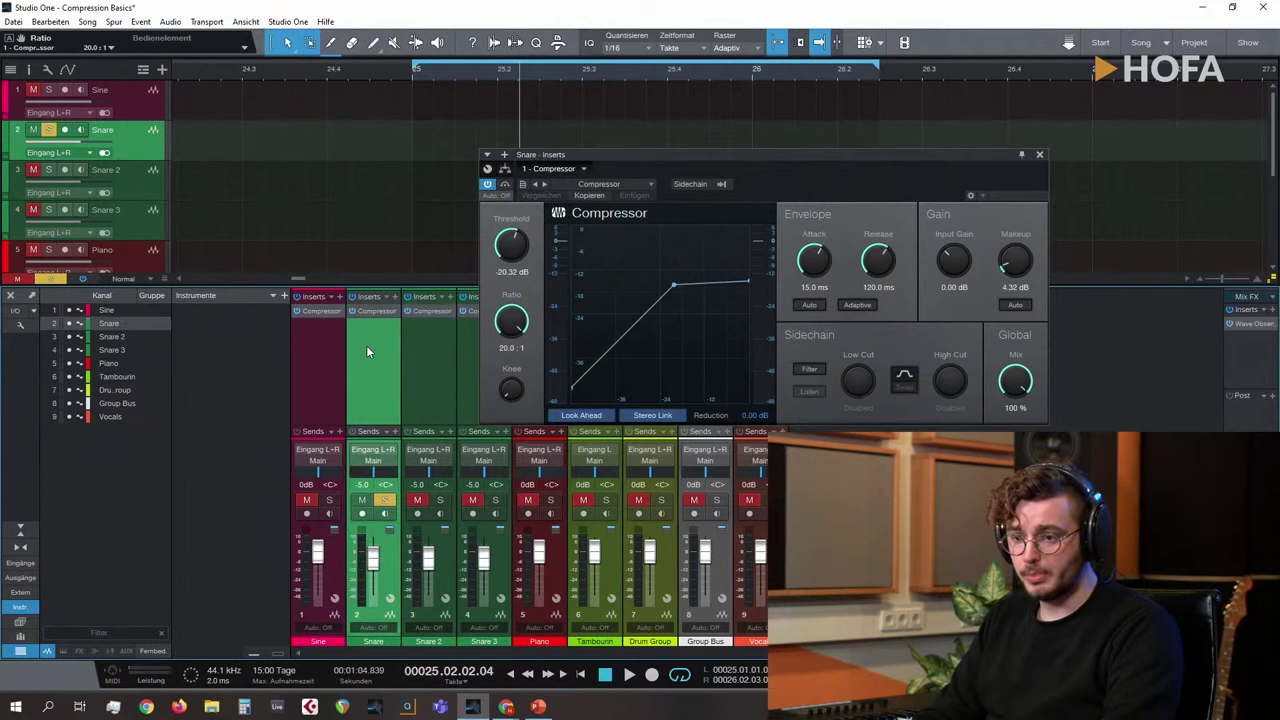
# Step: Switch to the Snare 2 channel and set the loop range around the snare clips at bar 3
pyautogui.click(418, 378)
pyautogui.click(390, 68)
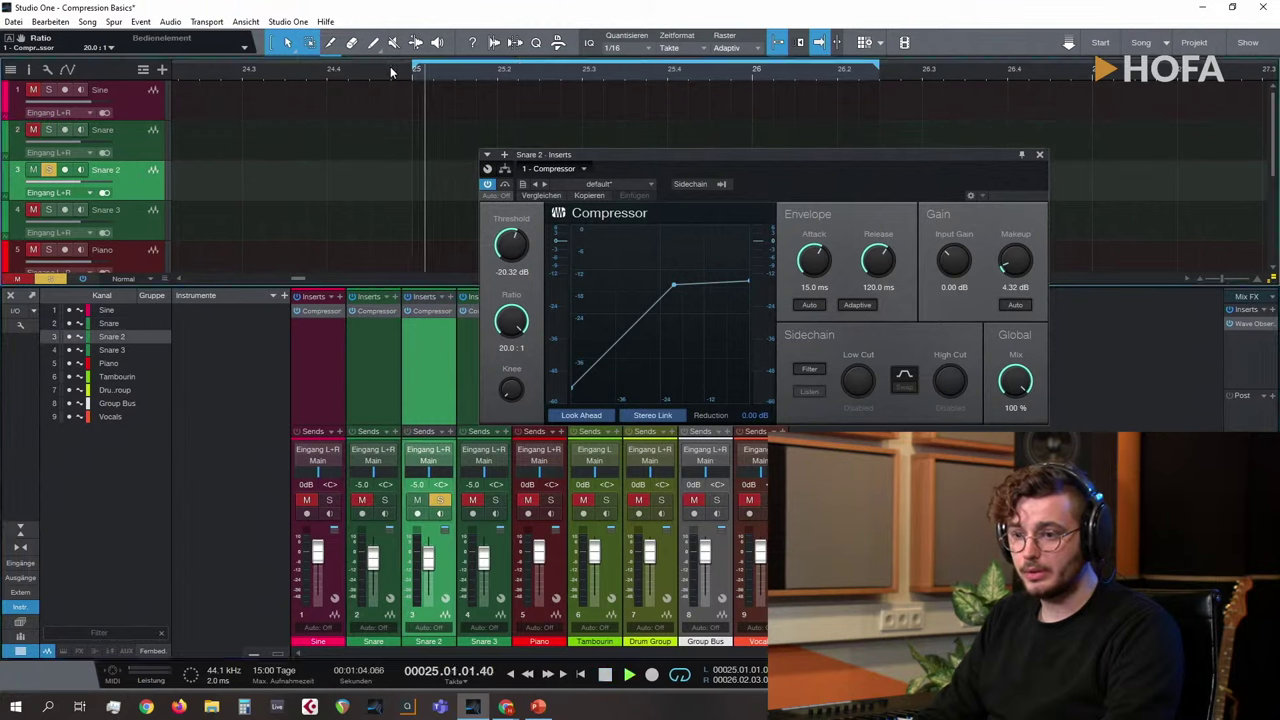
pyautogui.scroll(-5, 368, 68)
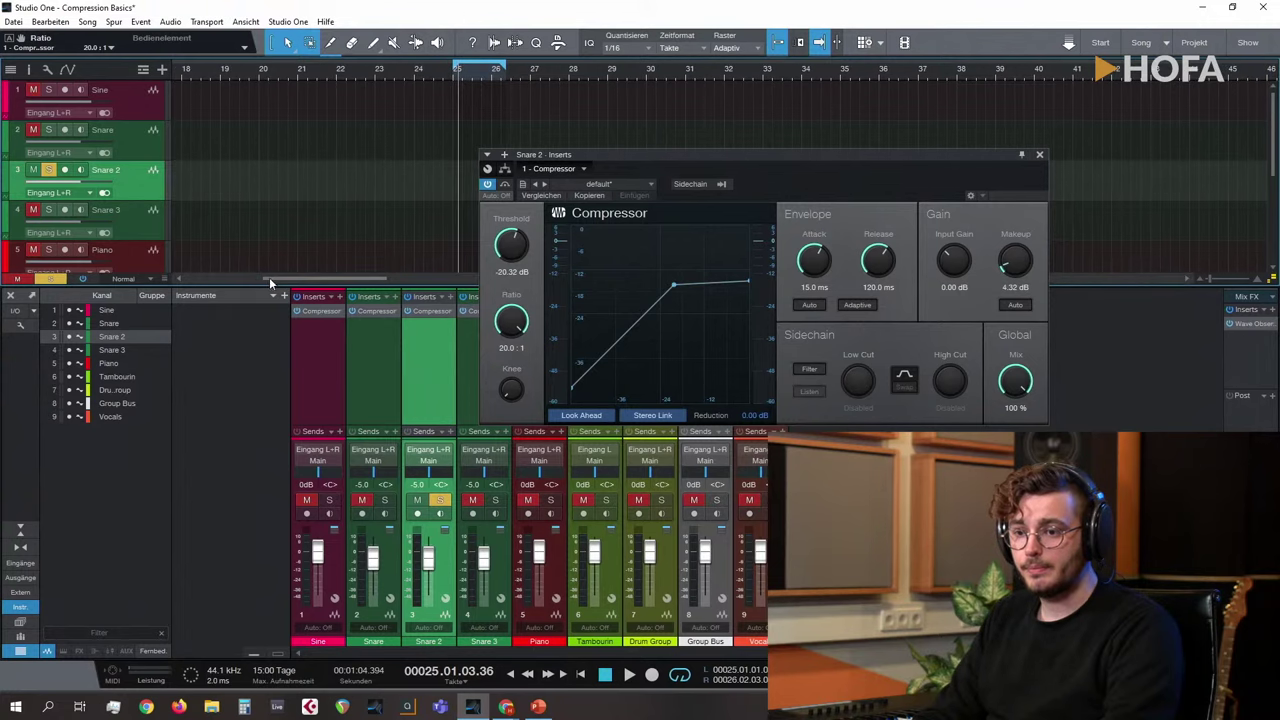
pyautogui.moveTo(269, 277); pyautogui.dragTo(183, 280)
pyautogui.scroll(5, 257, 72)
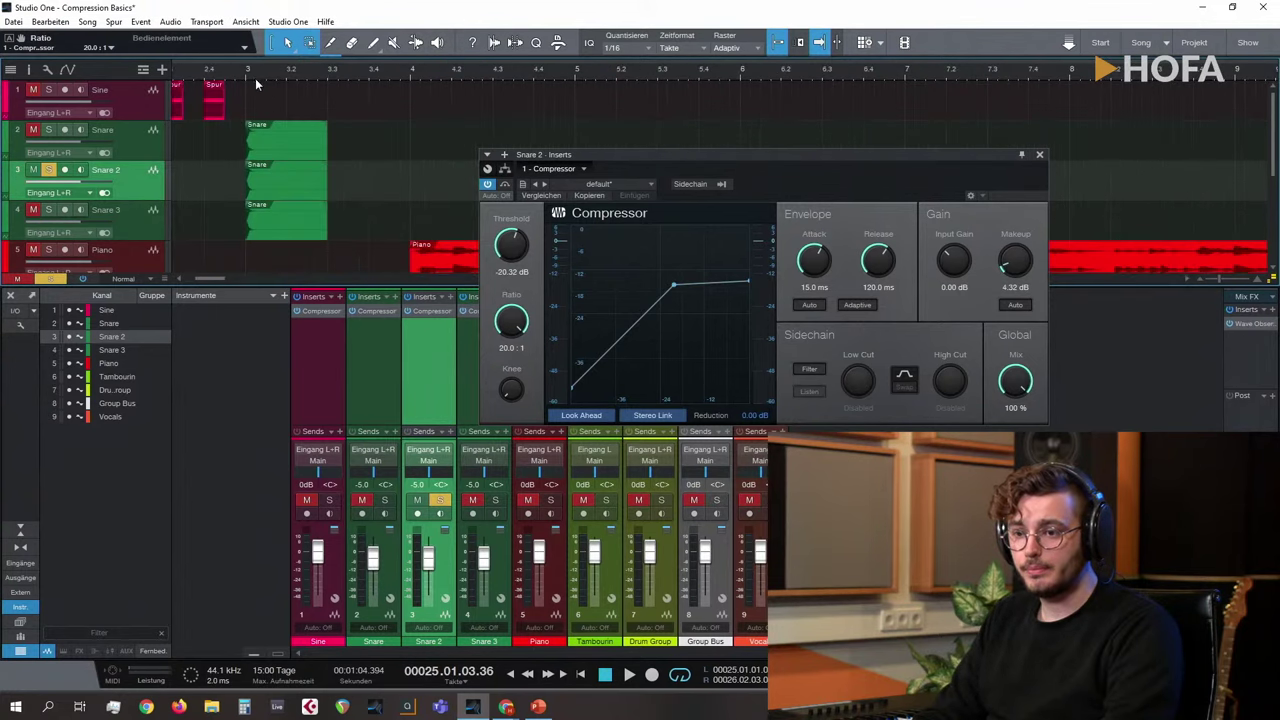
pyautogui.moveTo(249, 56); pyautogui.dragTo(358, 62)
# Step: Play the Snare 2 loop and compare its sound with the compressor bypassed and active
pyautogui.press('space')
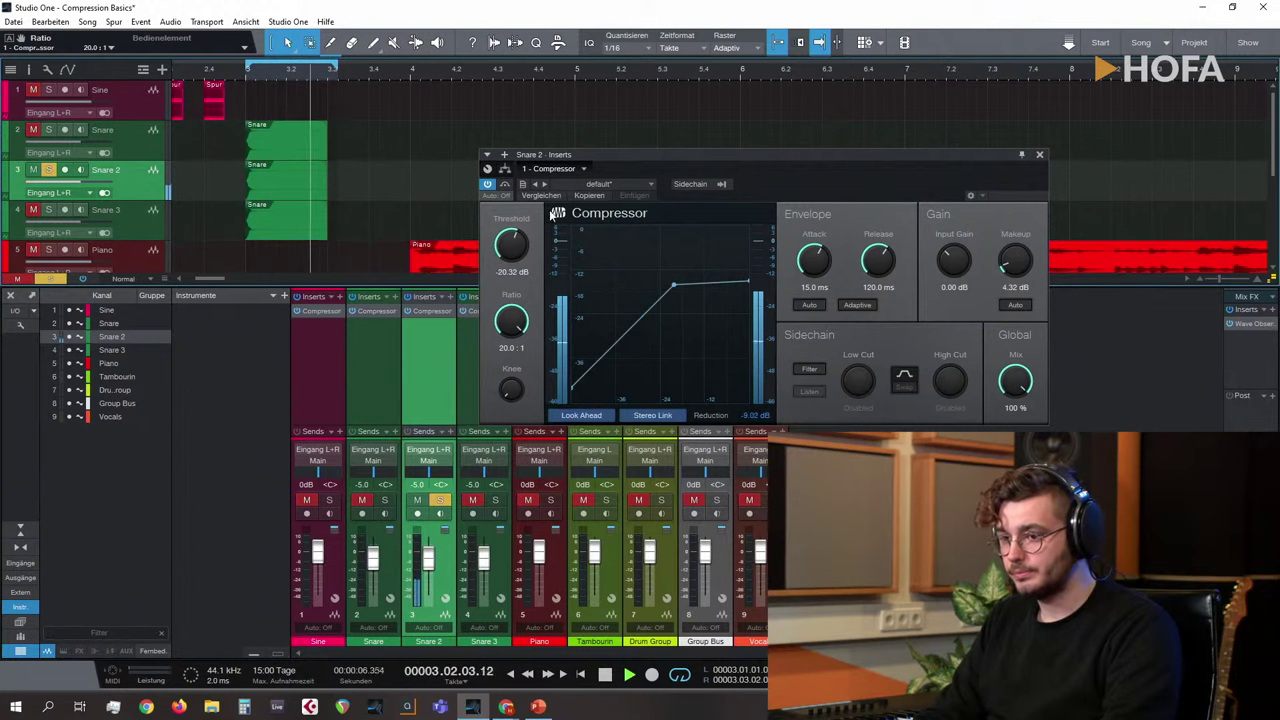
pyautogui.click(507, 186)
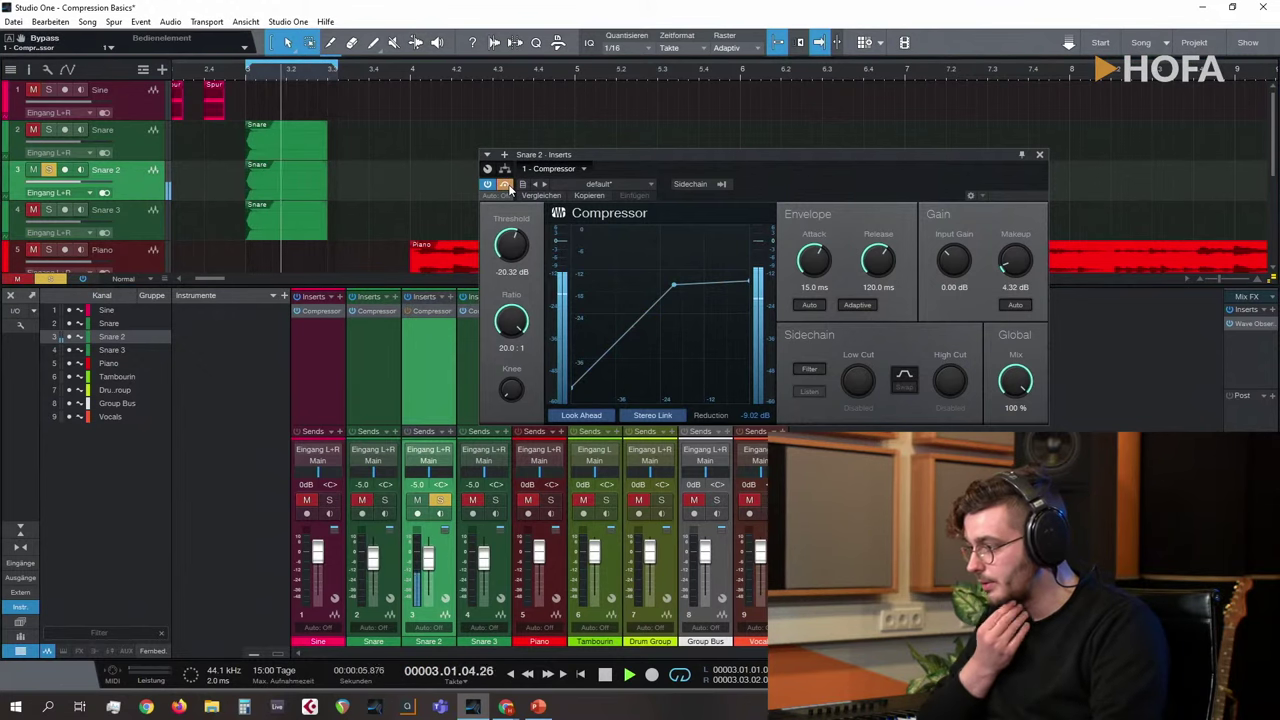
pyautogui.click(507, 186)
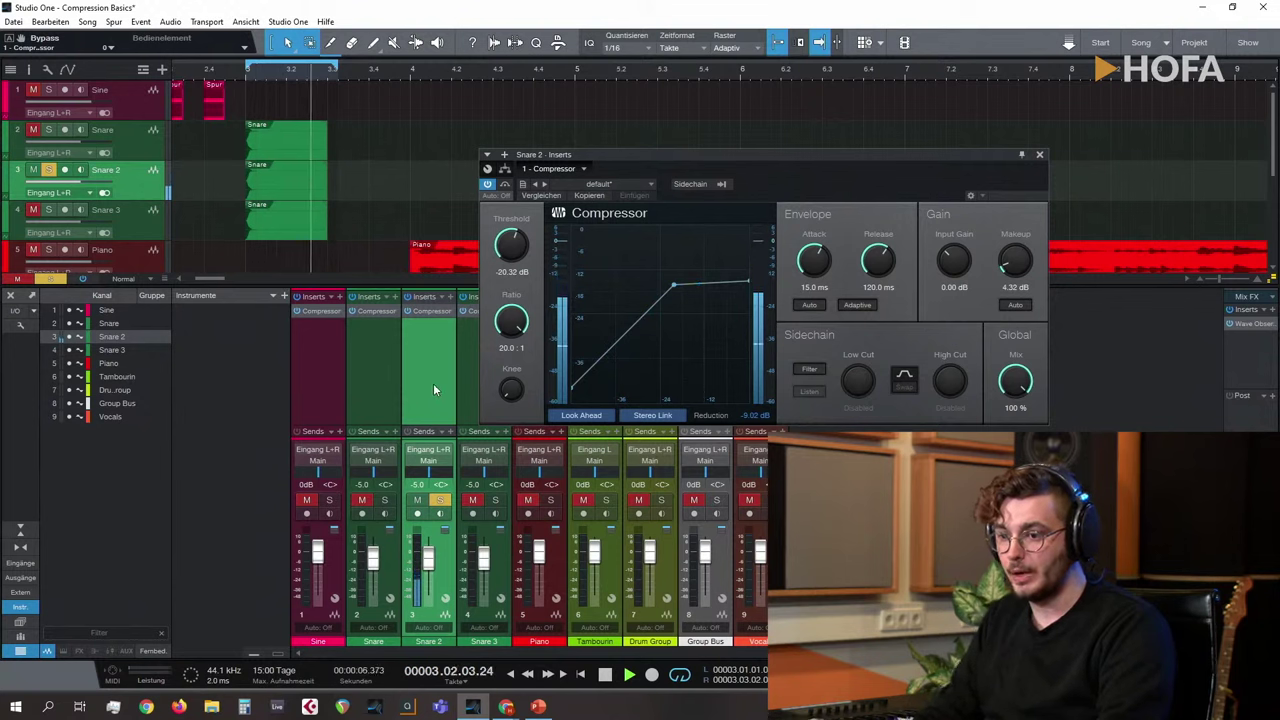
pyautogui.press('space')
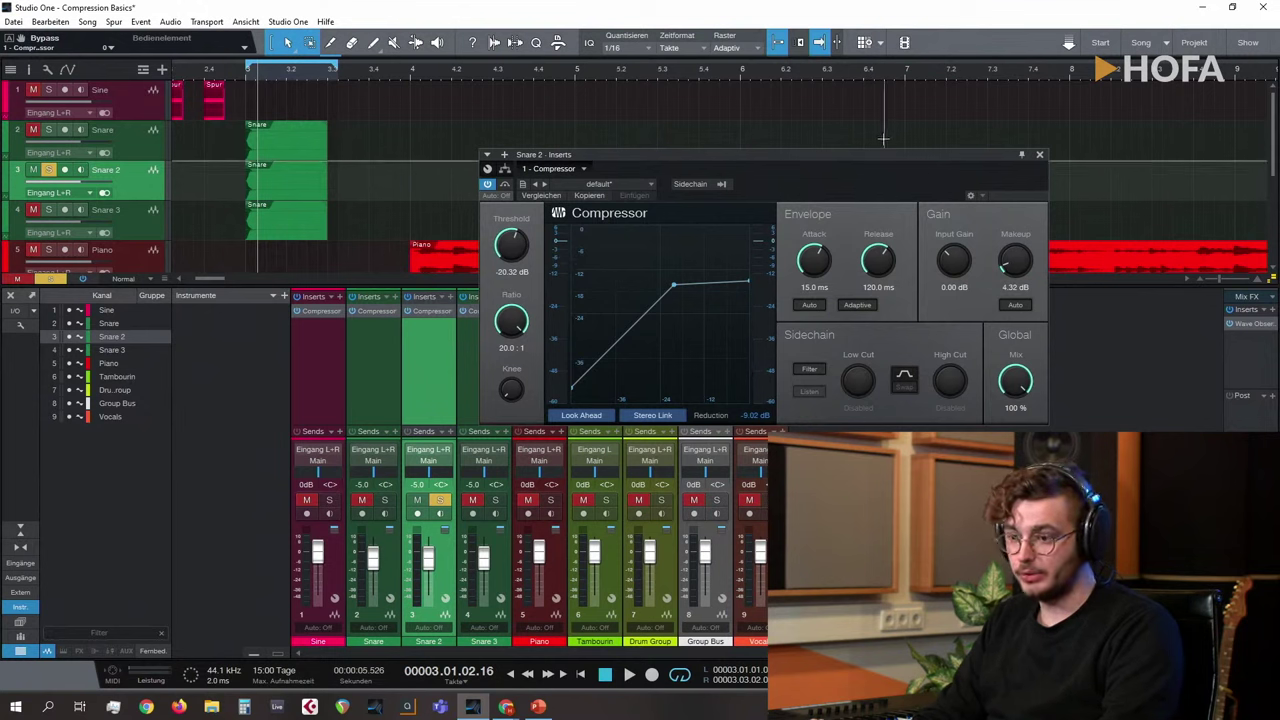
# Step: Switch to the Snare 3 channel and listen to its compressed loop, then stop playback
pyautogui.click(461, 357)
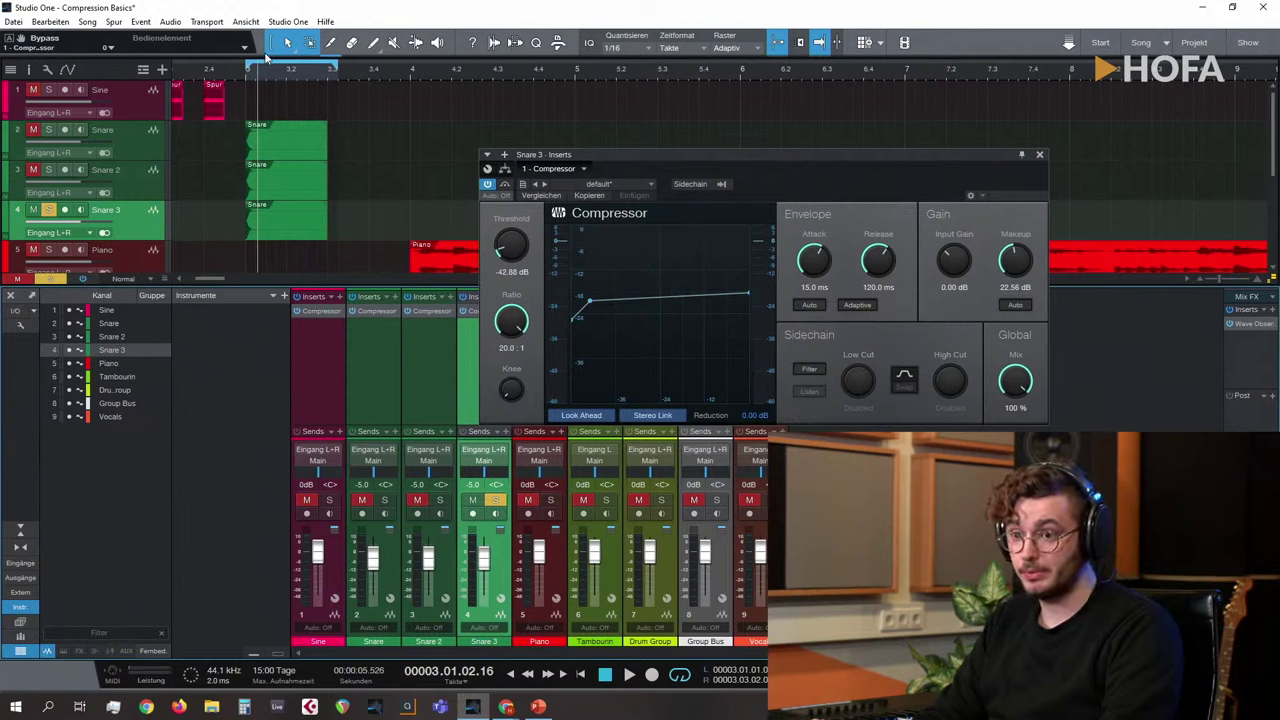
pyautogui.press('space')
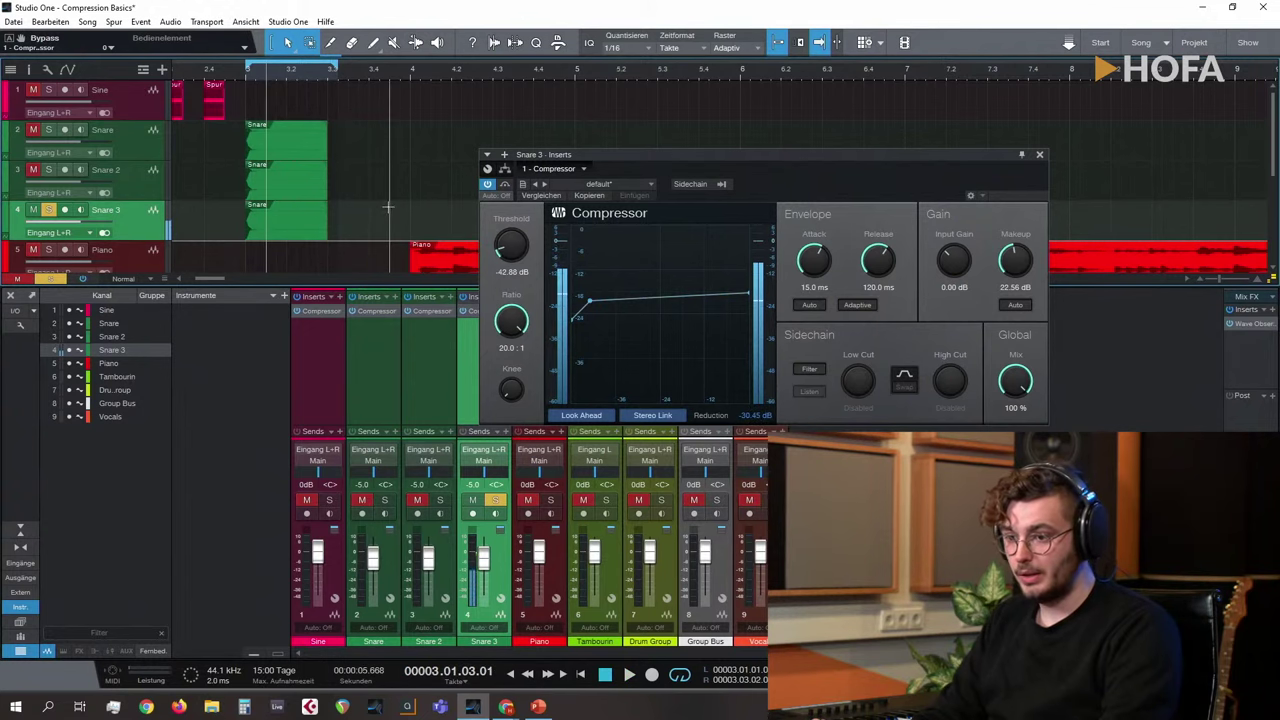
pyautogui.press('space')
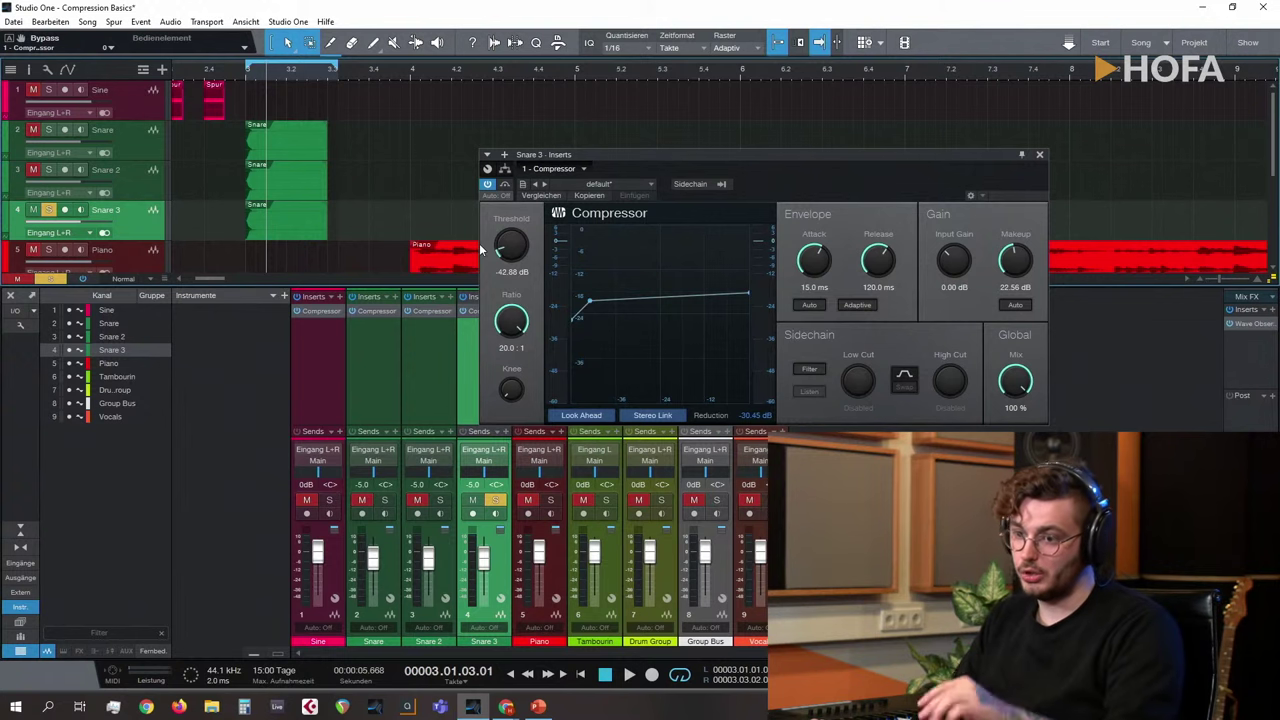
# Step: Open the Wave Observer on the main output and move its window off the compressor's threshold and ratio controls
pyautogui.click(1252, 323)
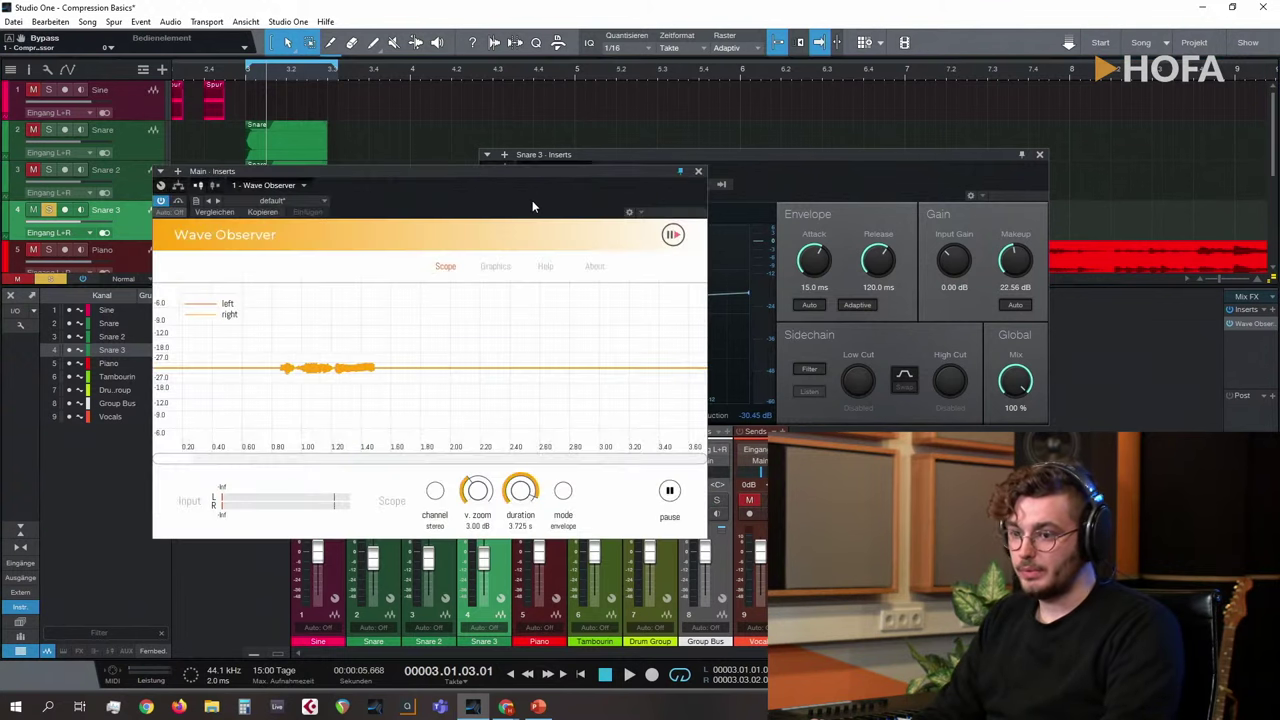
pyautogui.moveTo(470, 182); pyautogui.dragTo(948, 145)
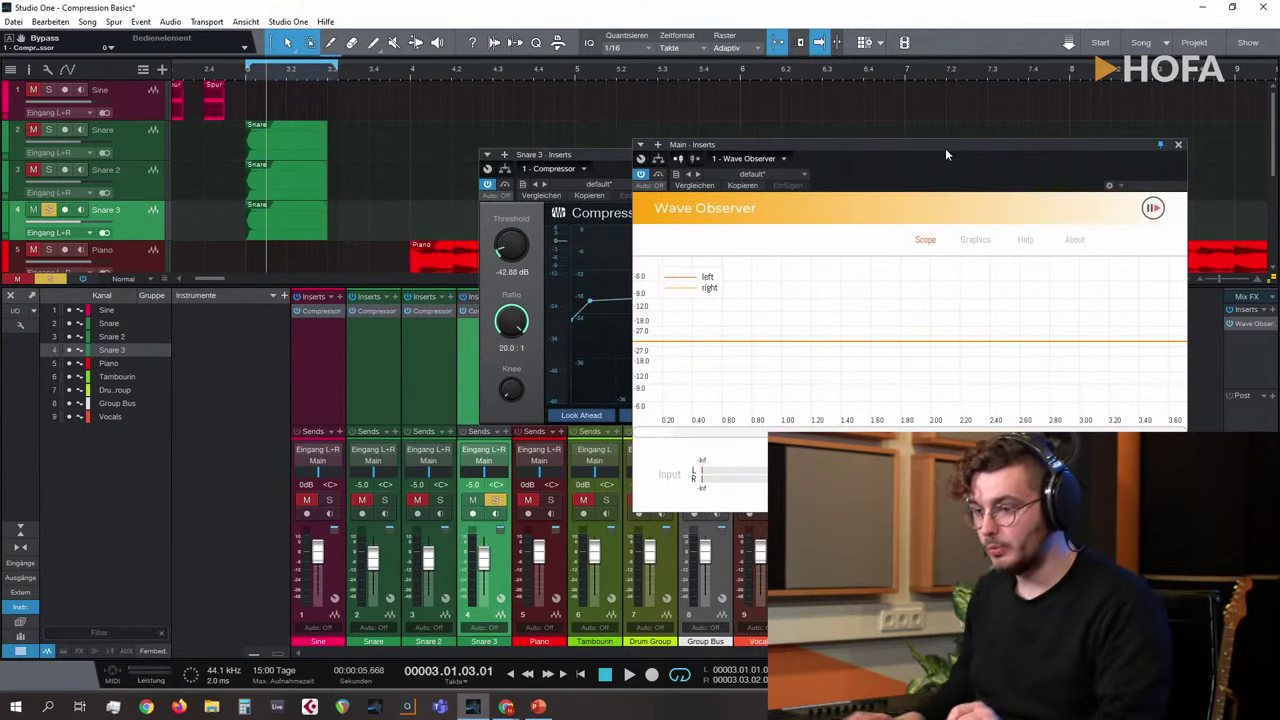
pyautogui.press('space')
pyautogui.press('space')
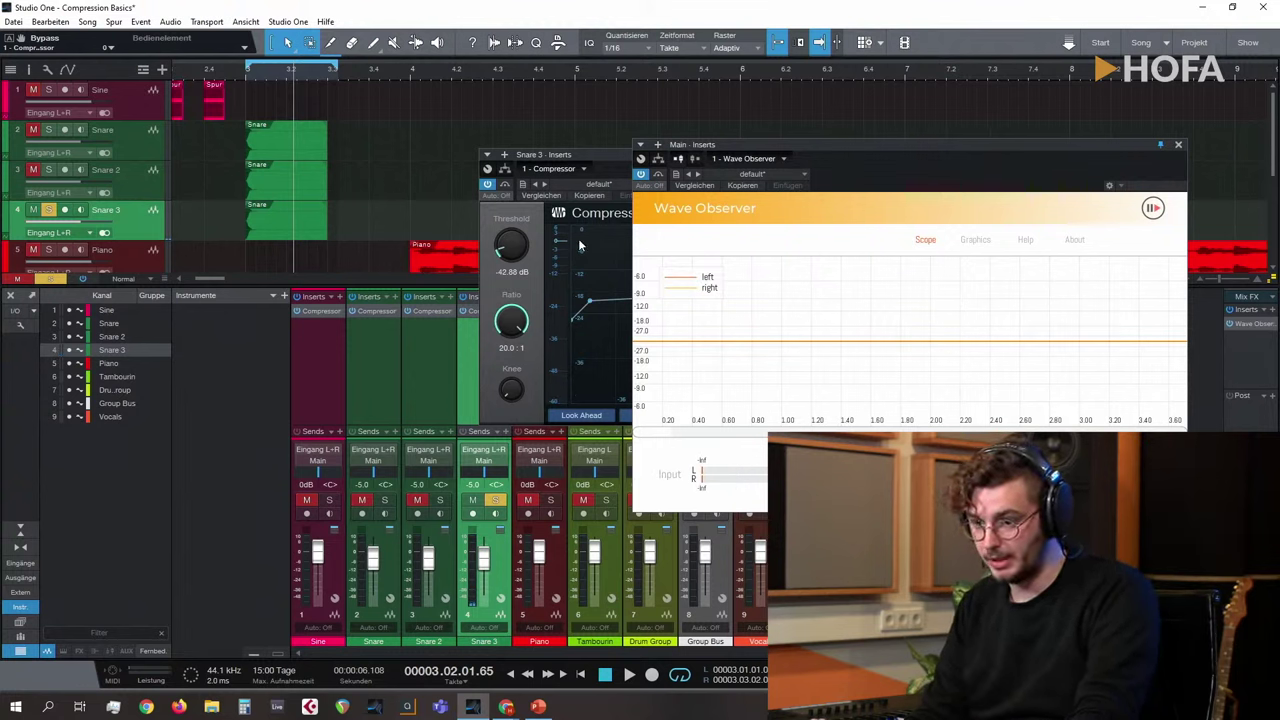
# Step: Play Snare 2 to examine its waveform in the Wave Observer, moving the compressor window so both stay in view
pyautogui.click(435, 346)
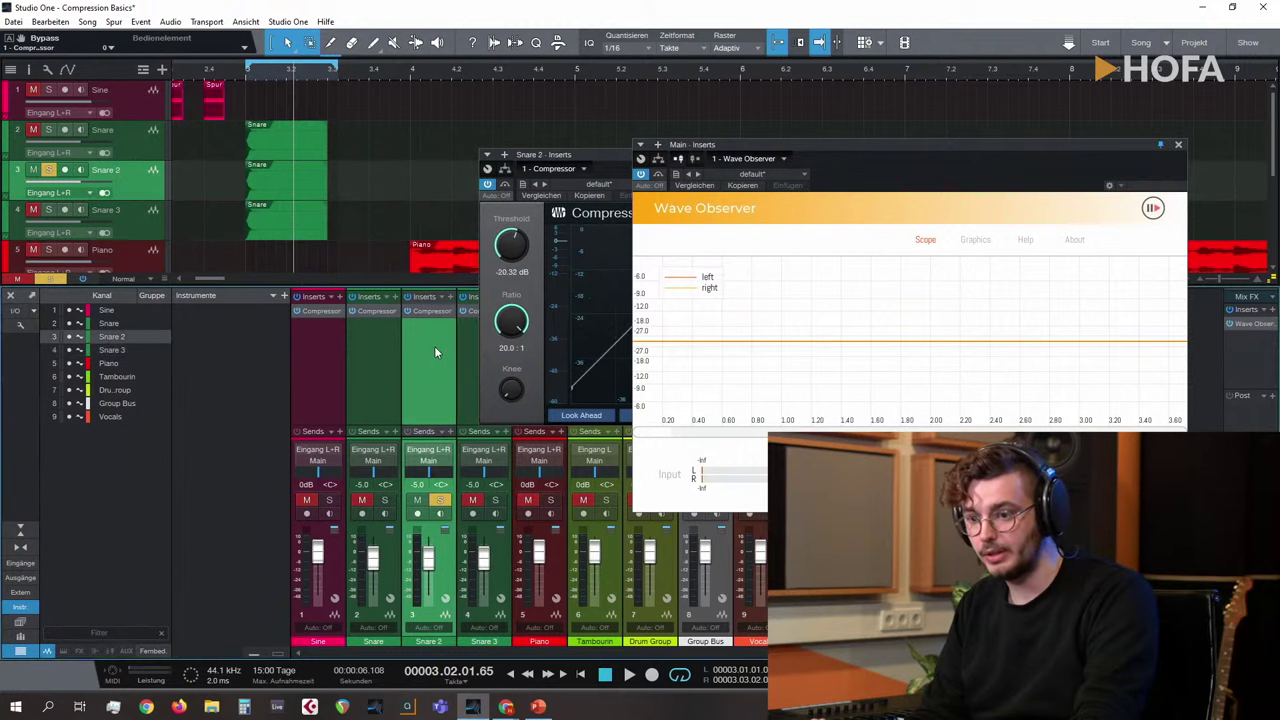
pyautogui.press('space')
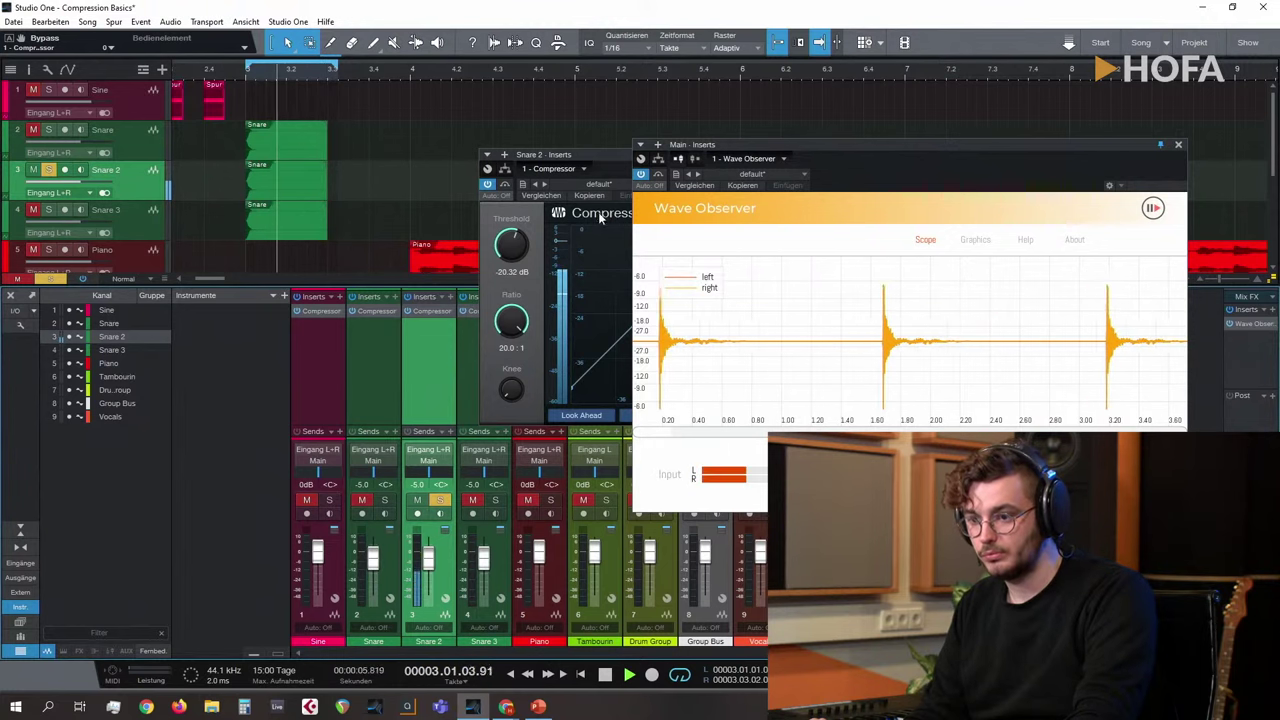
pyautogui.moveTo(590, 148); pyautogui.dragTo(417, 118)
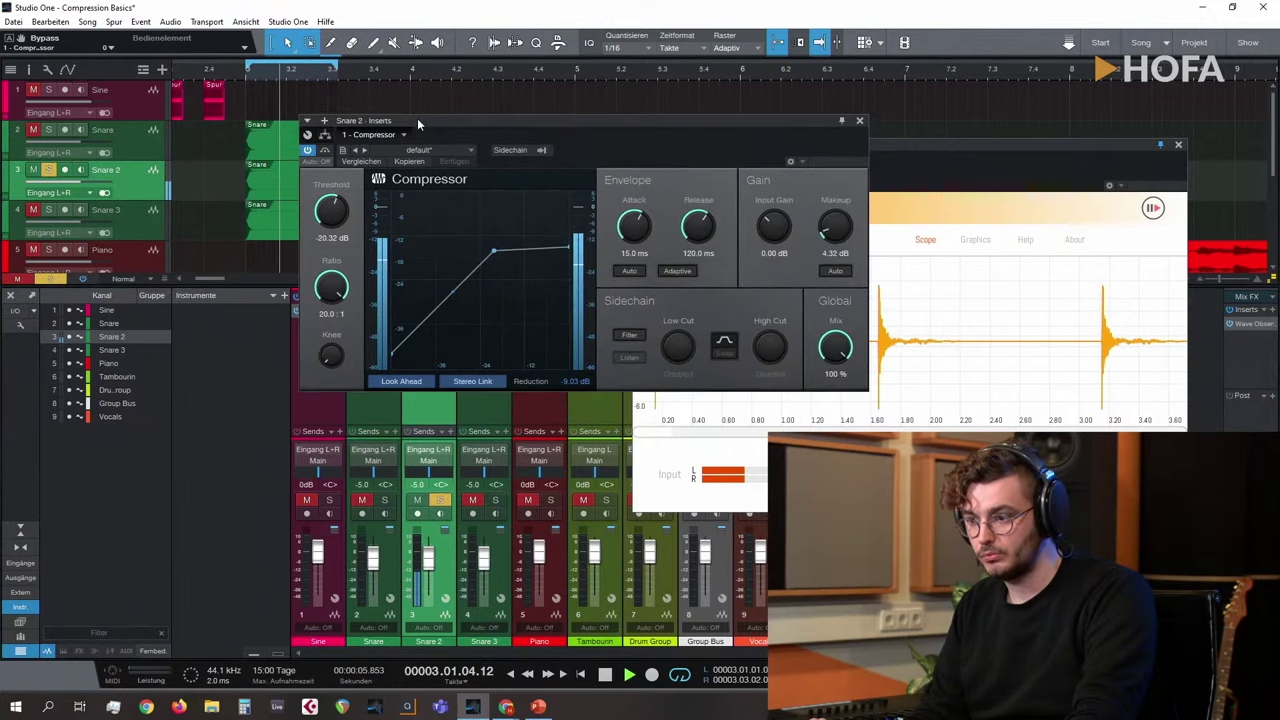
pyautogui.click(983, 141)
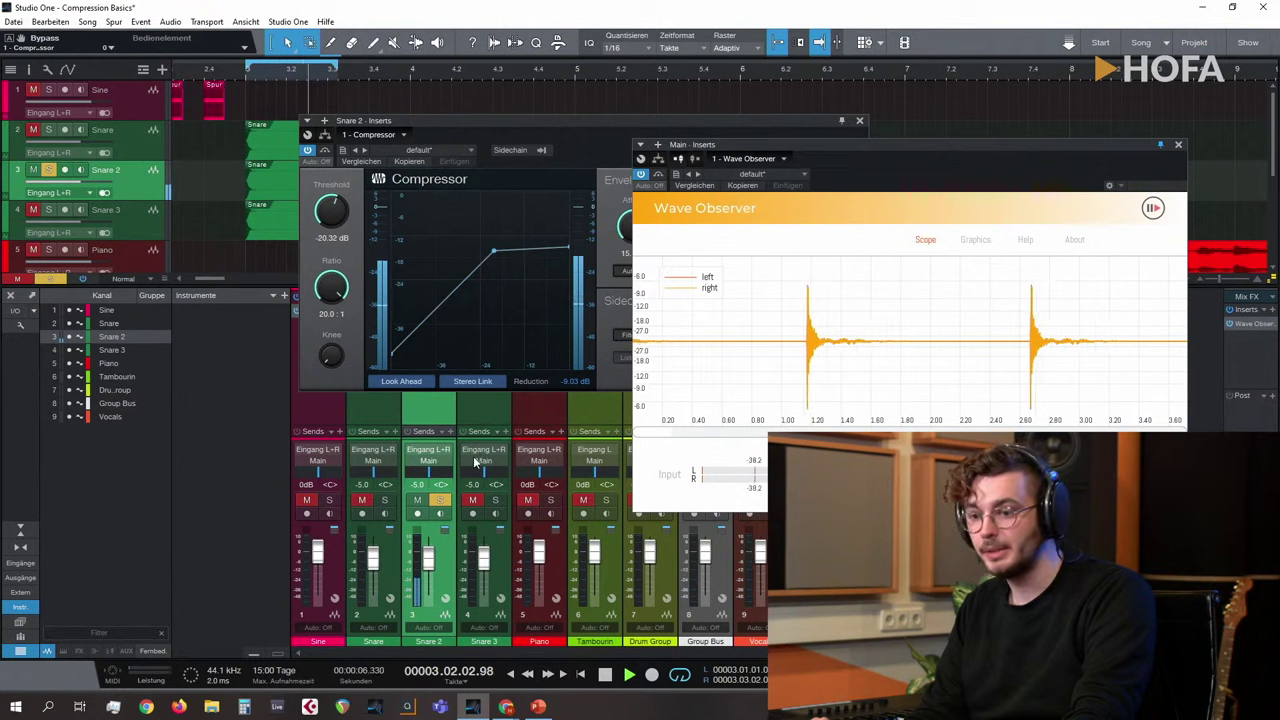
# Step: Play Snare 3 to examine its waveform in the Wave Observer, stop playback and shift the observer window slightly down
pyautogui.click(467, 416)
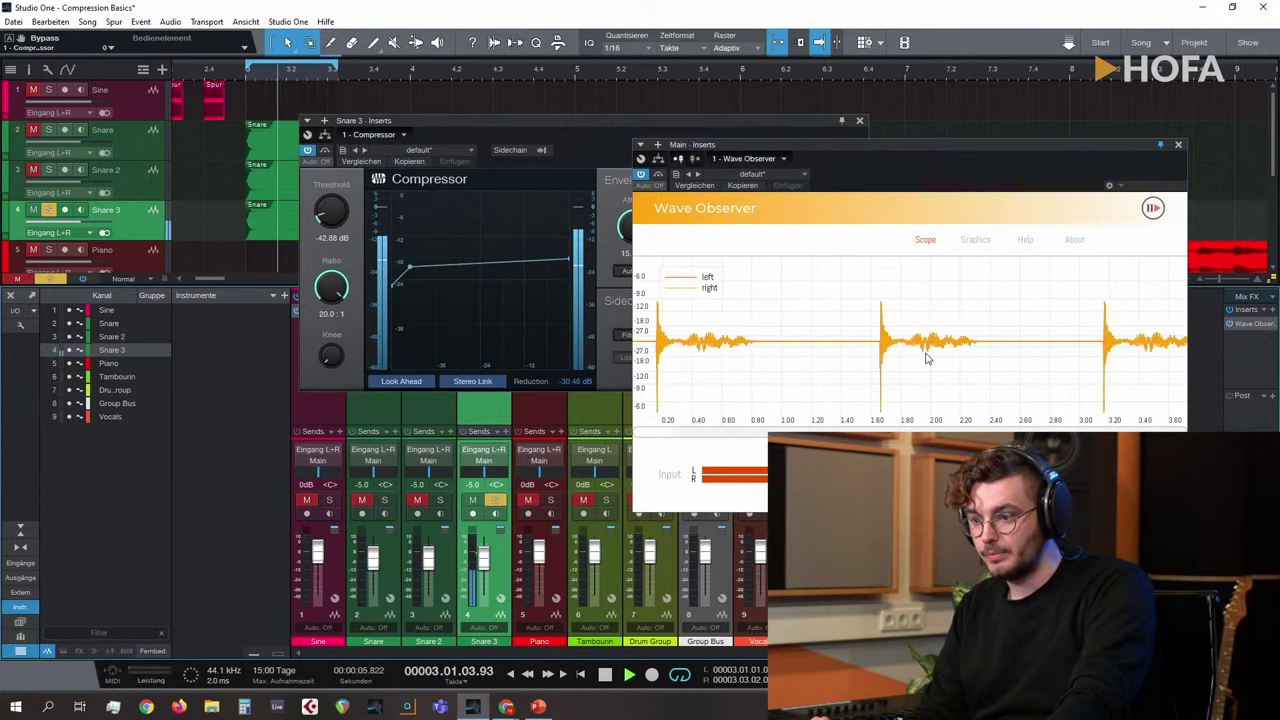
pyautogui.press('space')
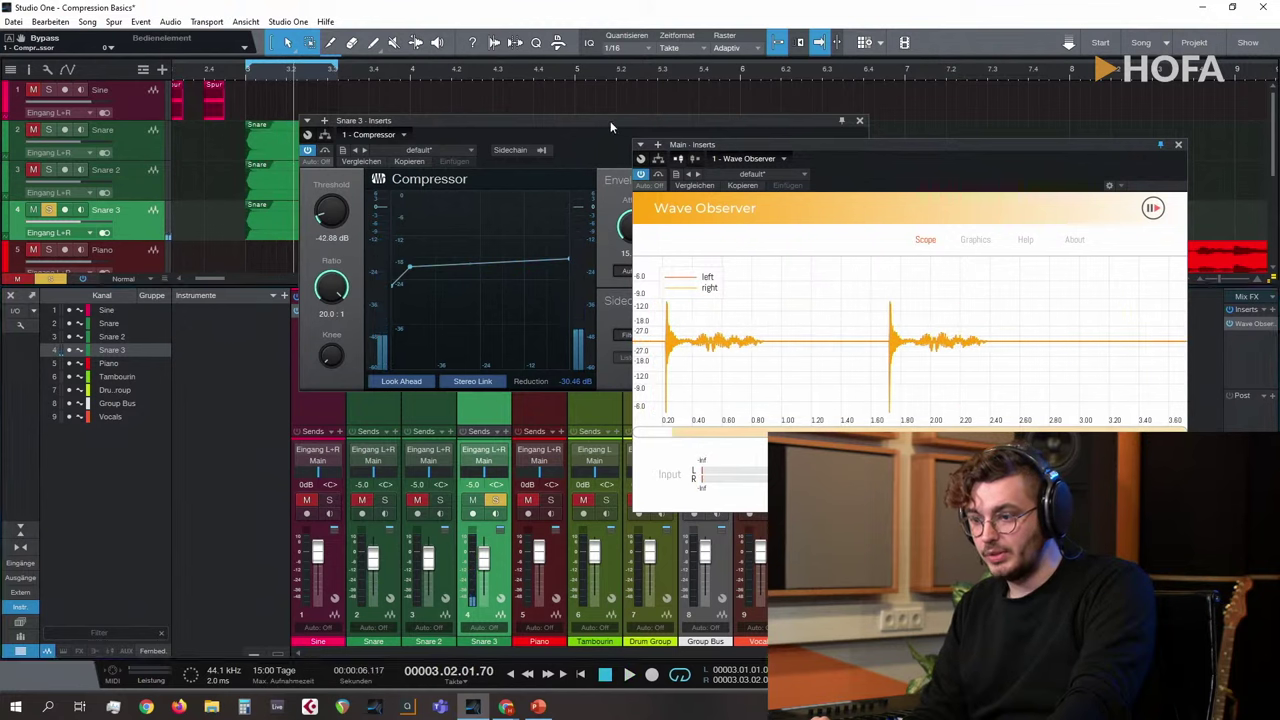
pyautogui.moveTo(758, 142); pyautogui.dragTo(758, 162)
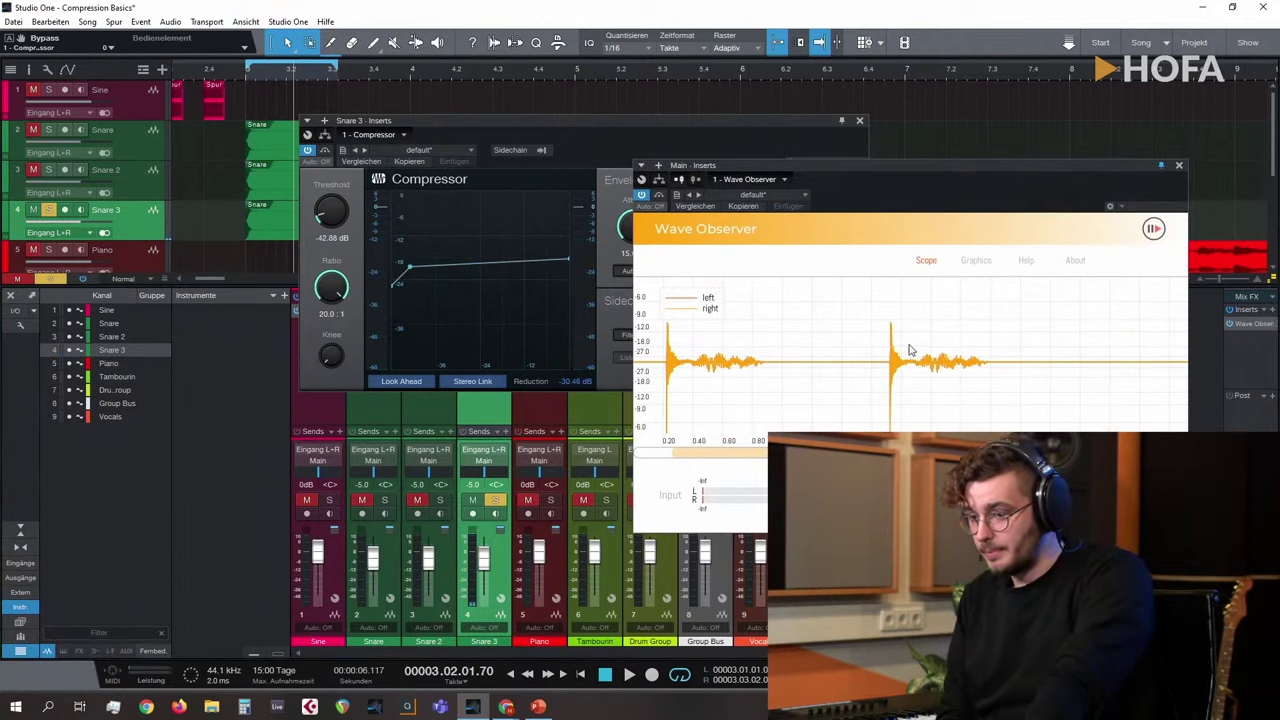
# Step: Compare the Snare 3 compressor settings with the captured waveform and return the playhead to the start of bar 3
pyautogui.click(679, 116)
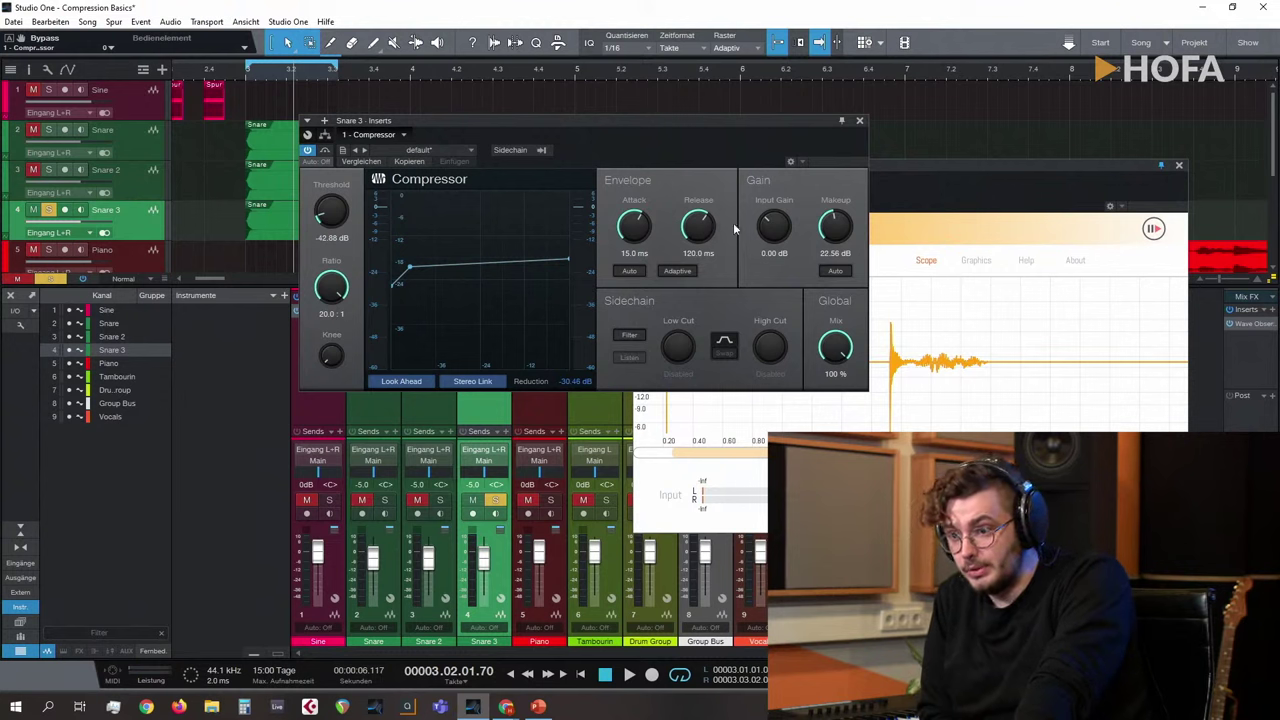
pyautogui.click(950, 182)
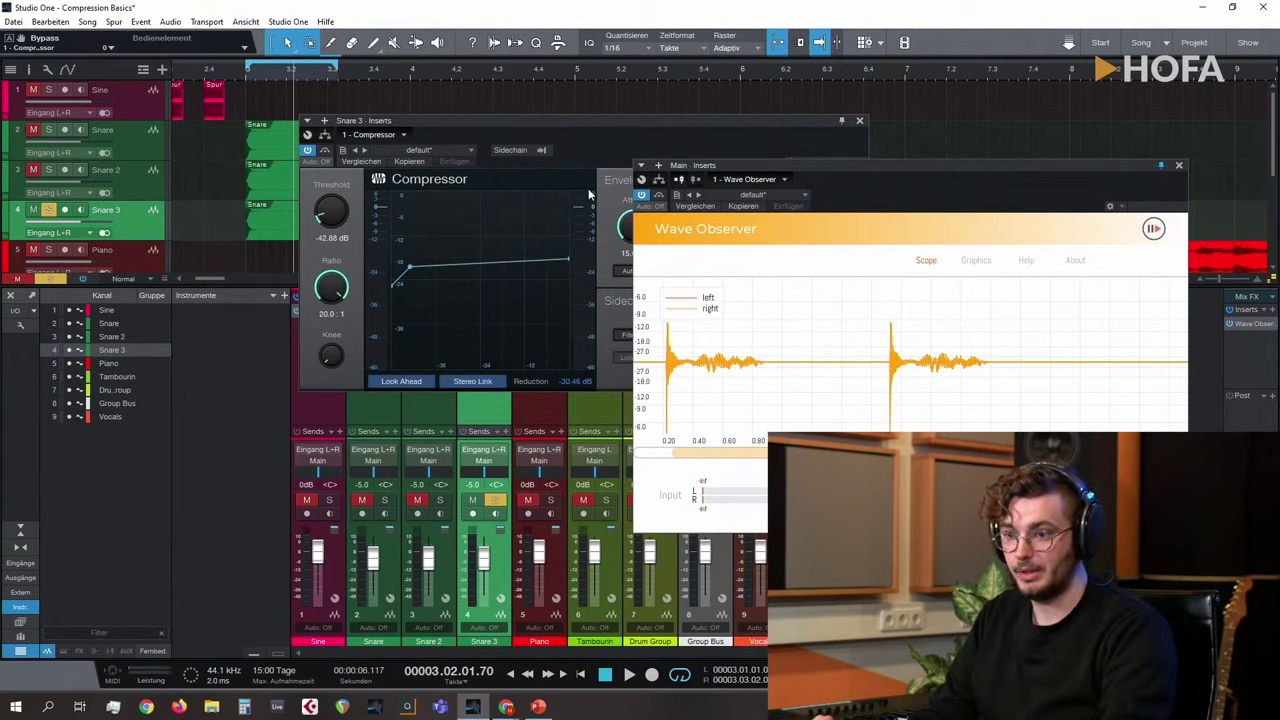
pyautogui.click(568, 132)
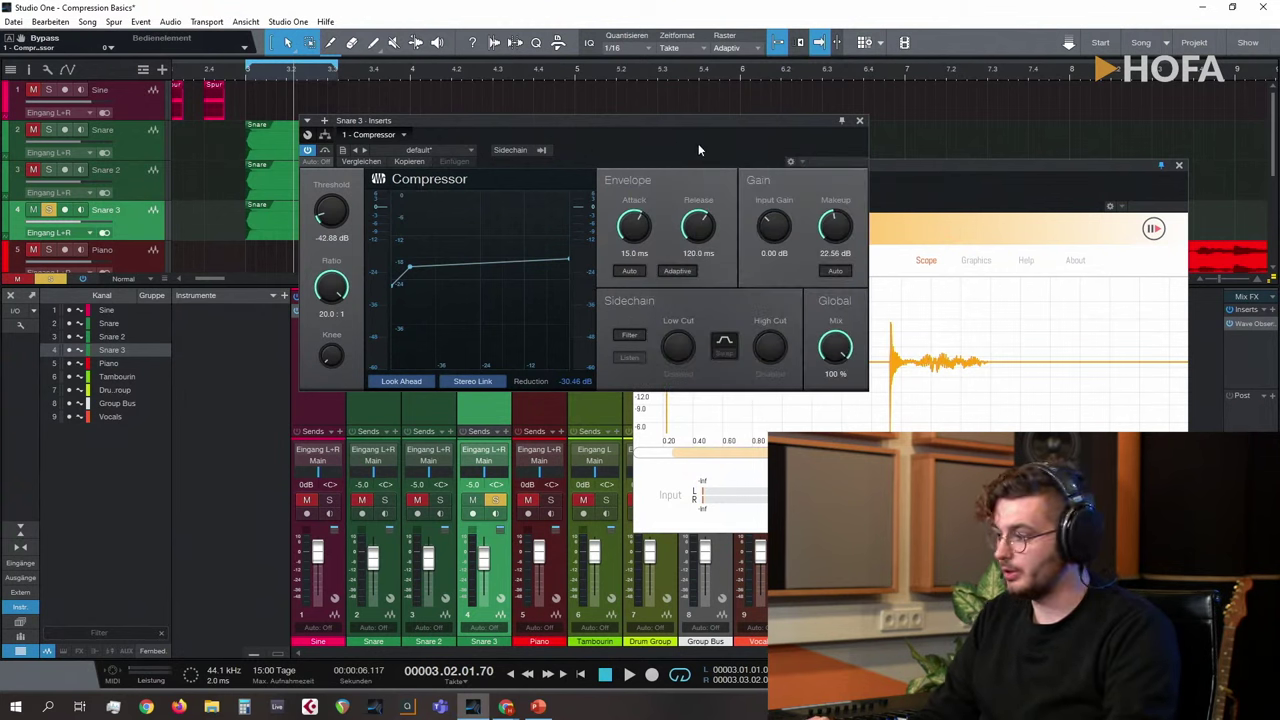
pyautogui.click(941, 180)
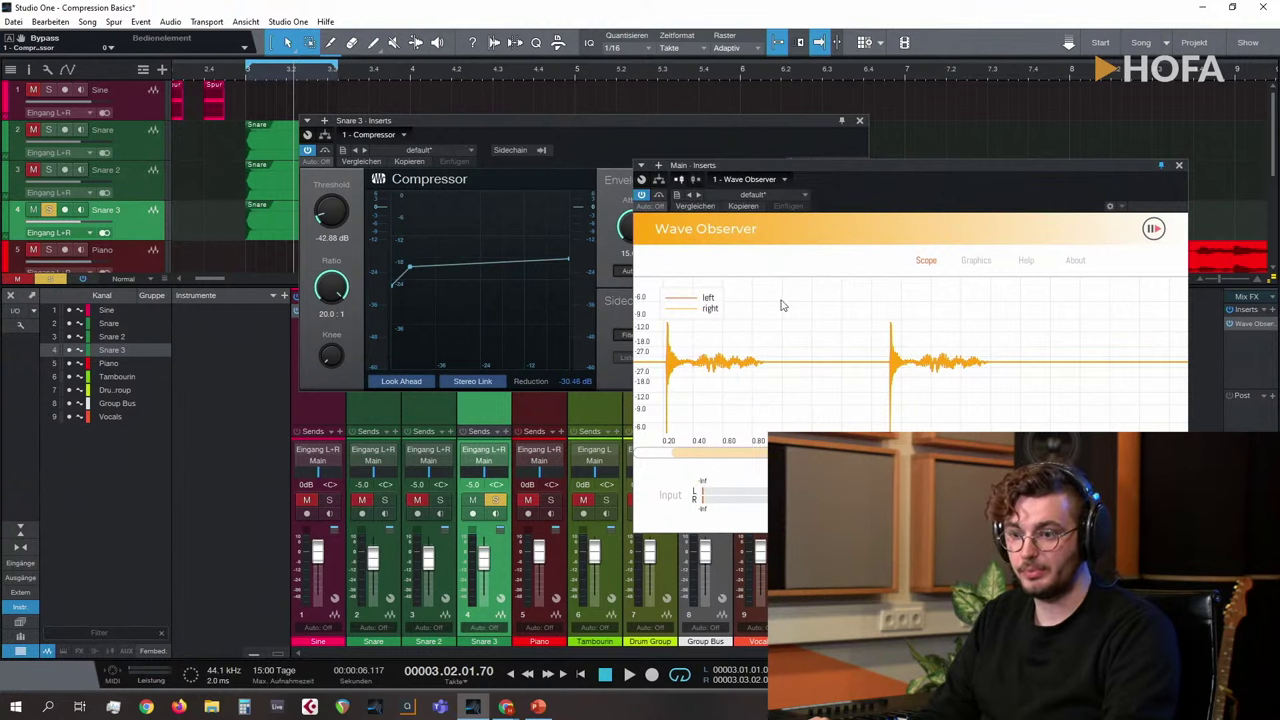
pyautogui.click(251, 77)
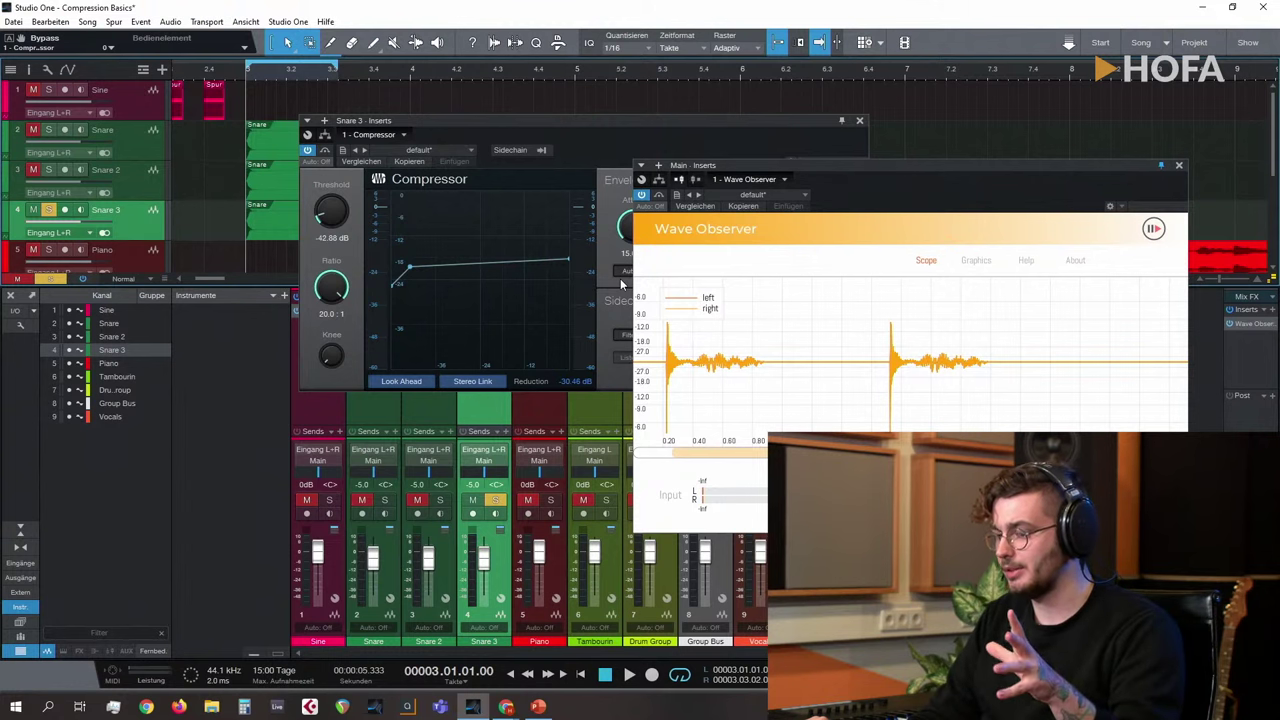
# Step: Close the Wave Observer and the Snare 3 compressor window
pyautogui.moveTo(734, 169); pyautogui.dragTo(724, 173)
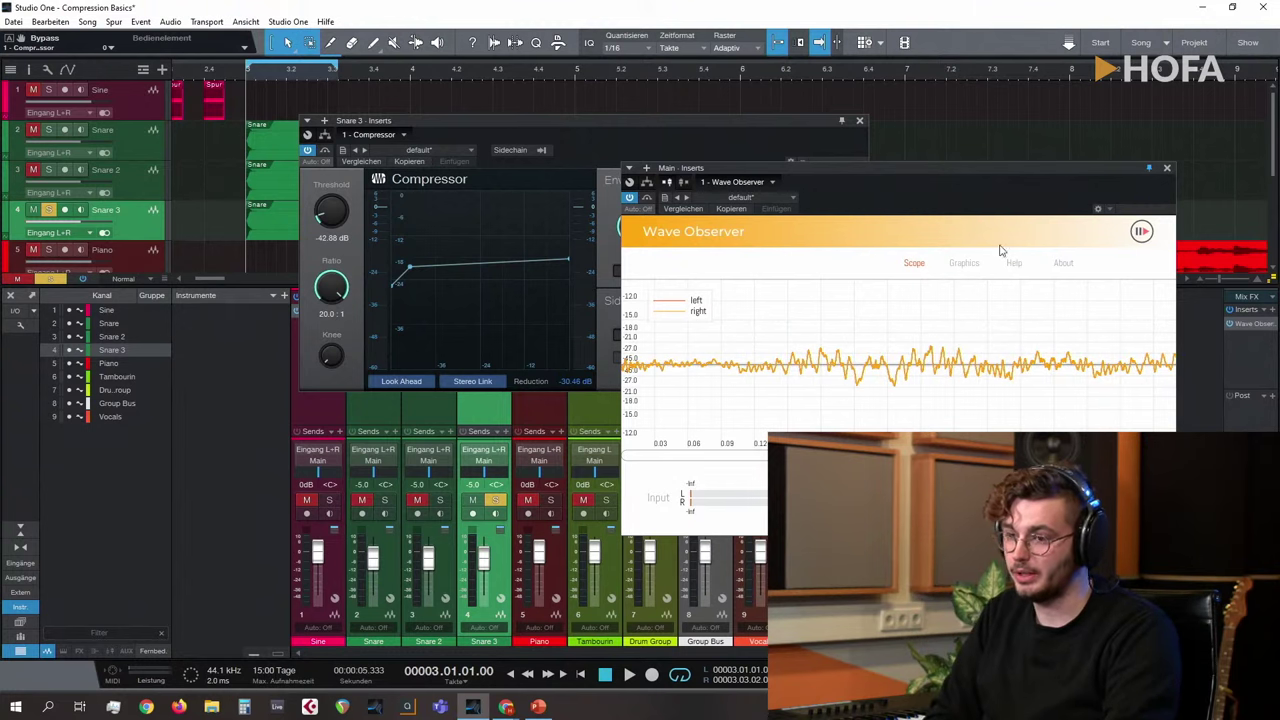
pyautogui.click(1166, 169)
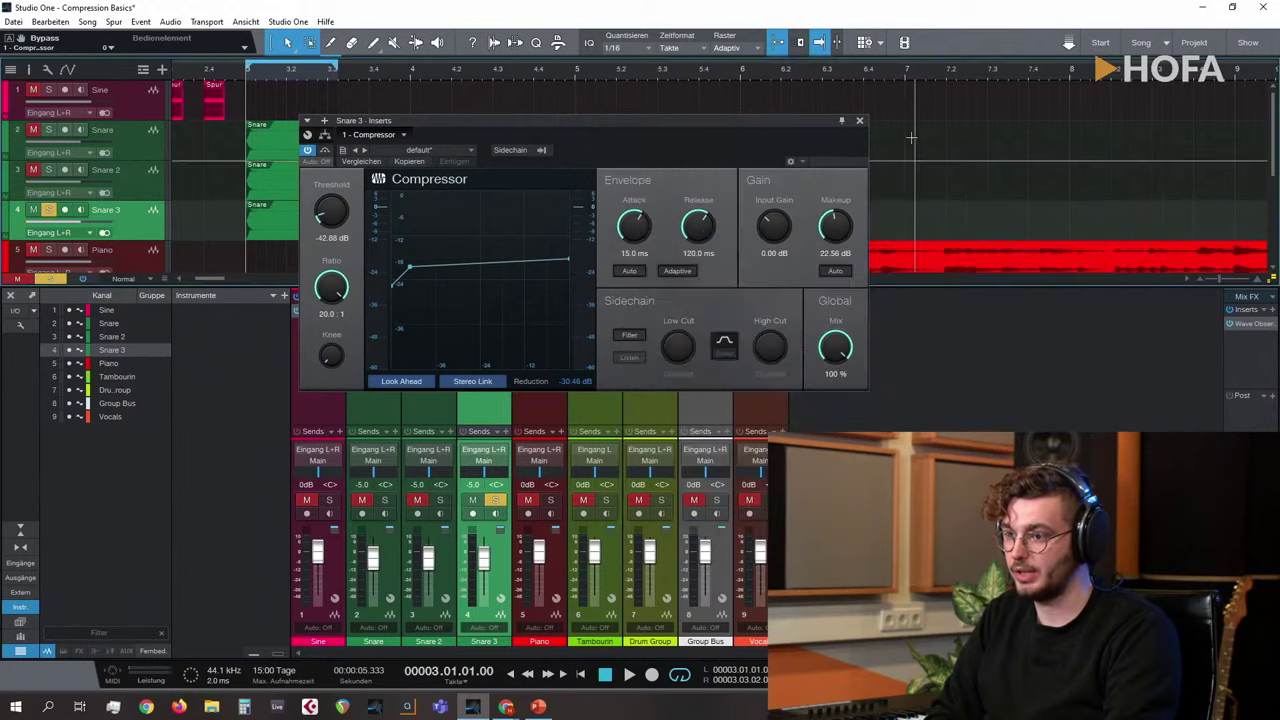
pyautogui.click(859, 120)
# Step: Play the snare loop, reopen the Snare 3 compressor and switch to the Snare 2 compressor
pyautogui.scroll(-3, 386, 76)
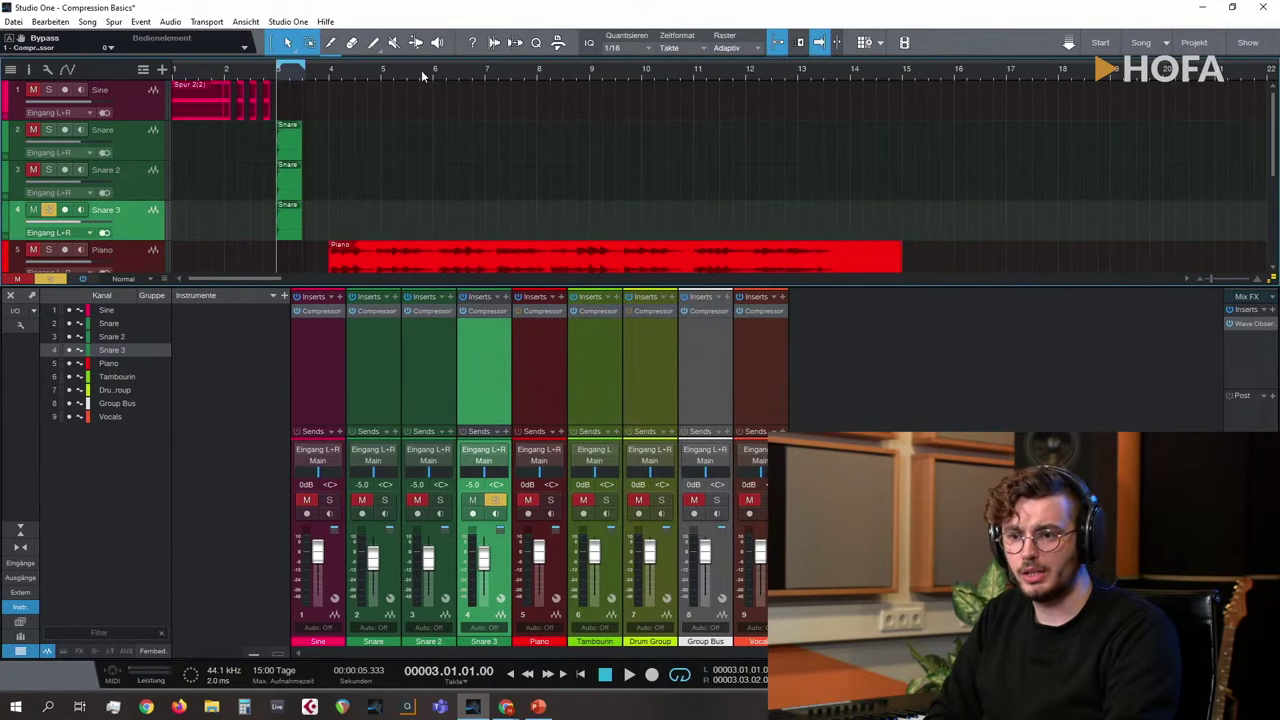
pyautogui.scroll(2, 276, 72)
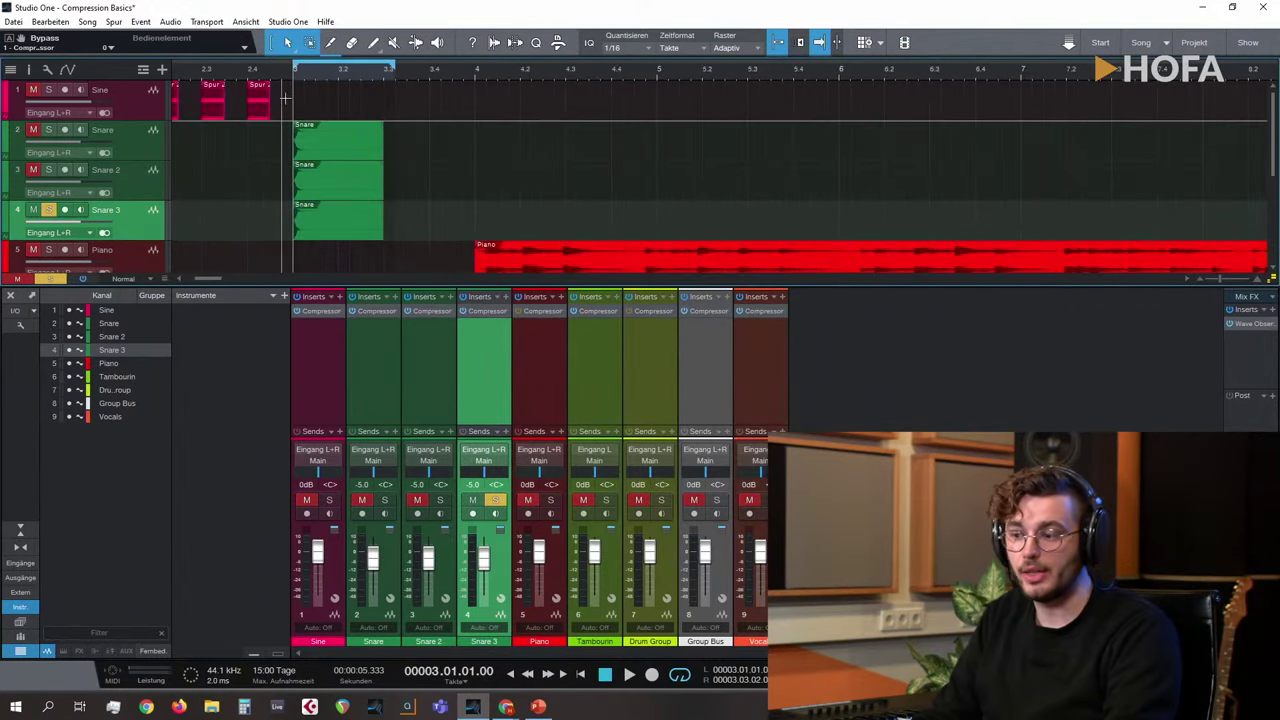
pyautogui.press('space')
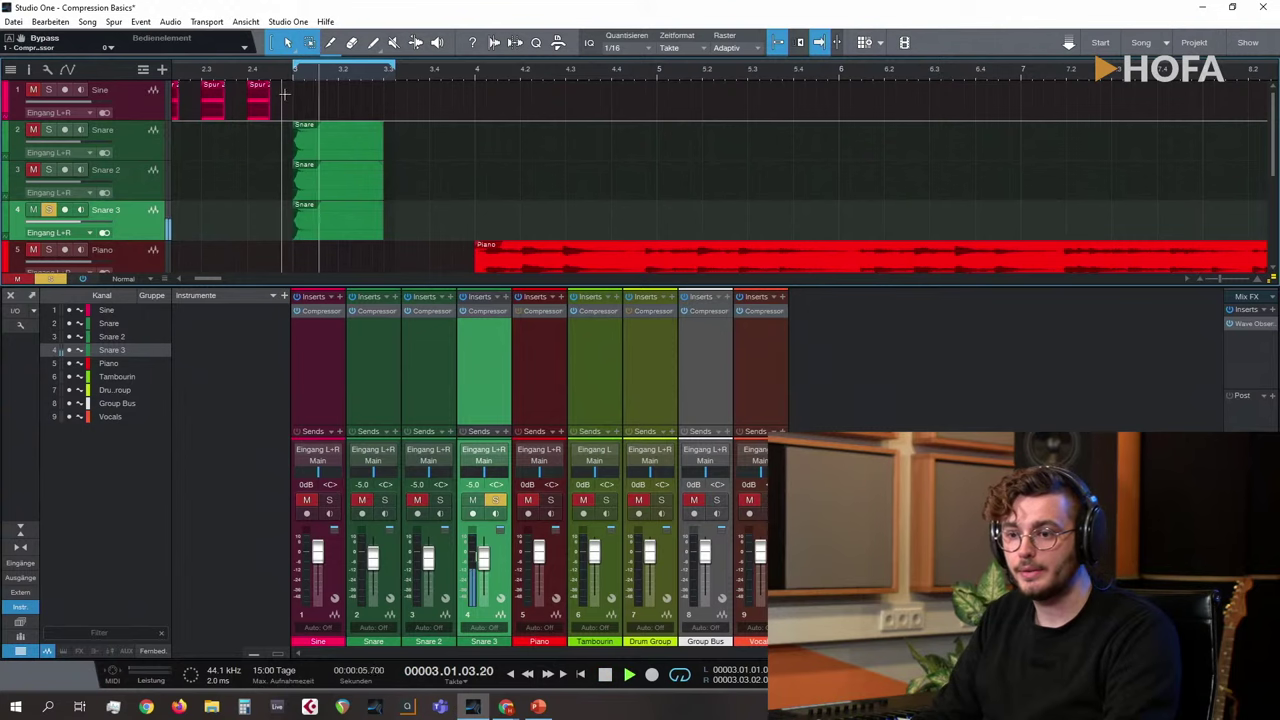
pyautogui.click(475, 312)
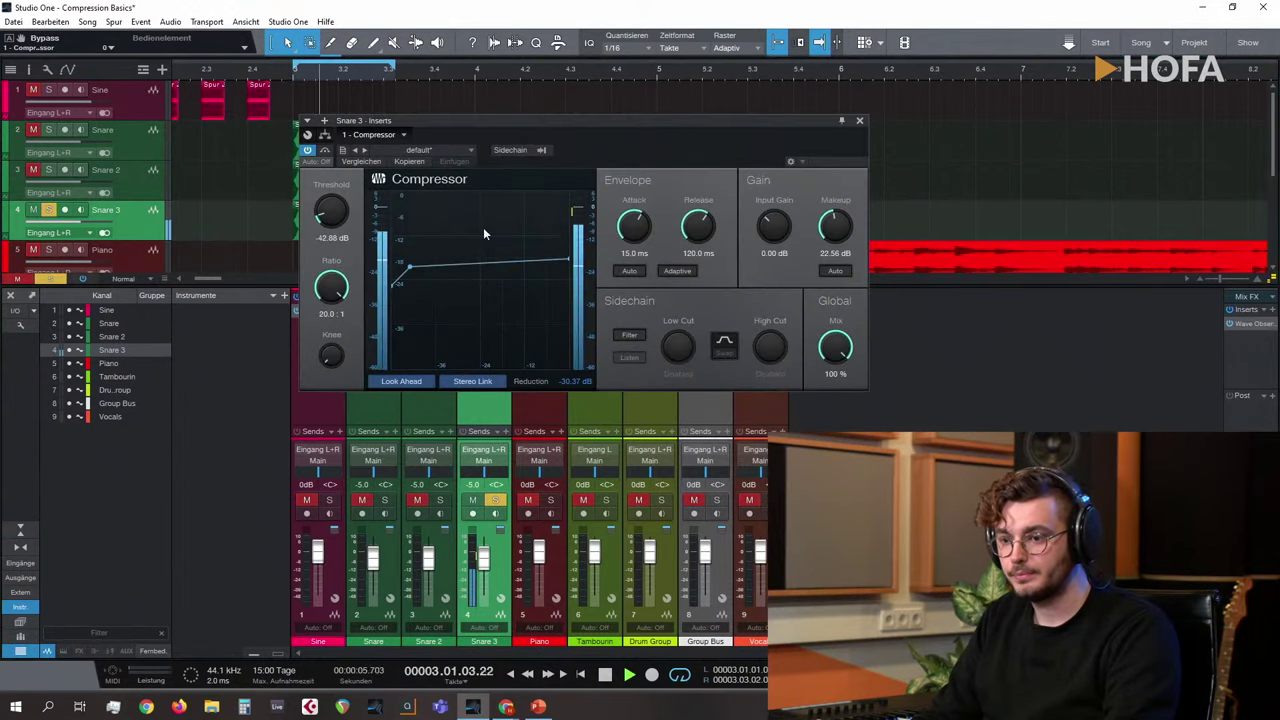
pyautogui.click(434, 428)
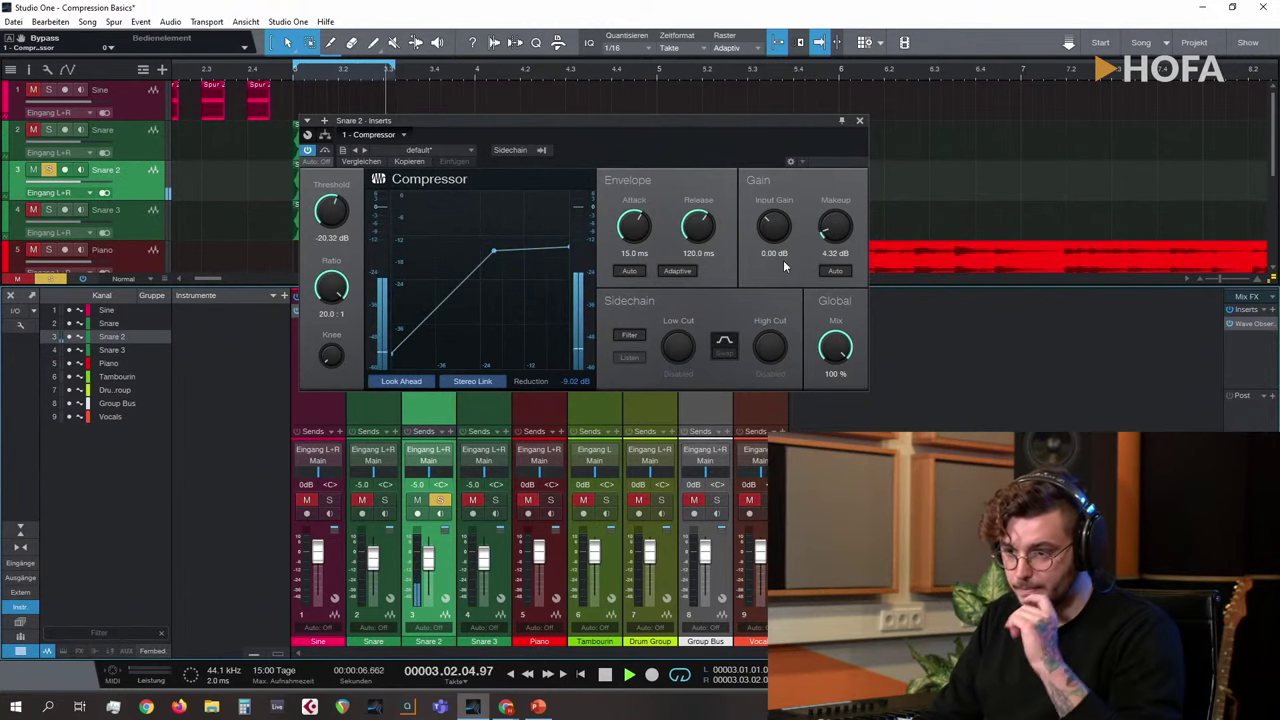
# Step: Set the Snare 2 compressor's release to 298.7 ms and move its window clear of the snare clips
pyautogui.moveTo(698, 226); pyautogui.dragTo(697, 199)
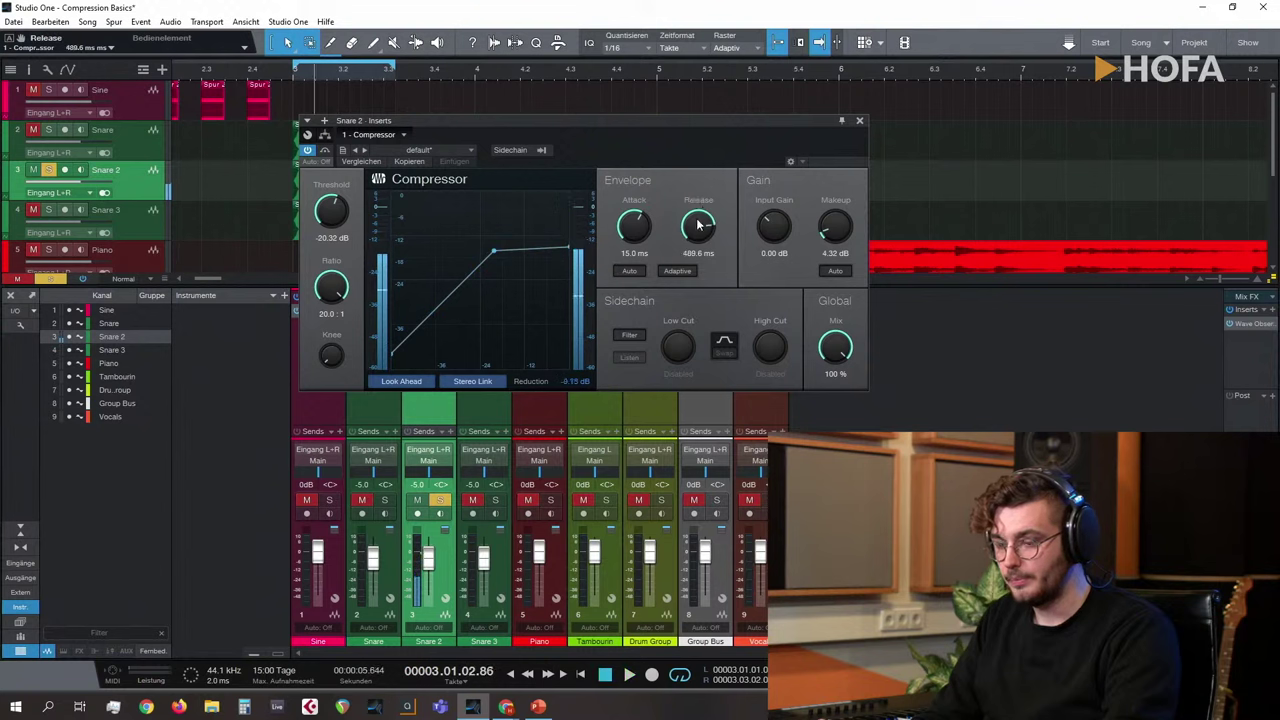
pyautogui.scroll(-3, 698, 226)
pyautogui.scroll(4, 700, 230)
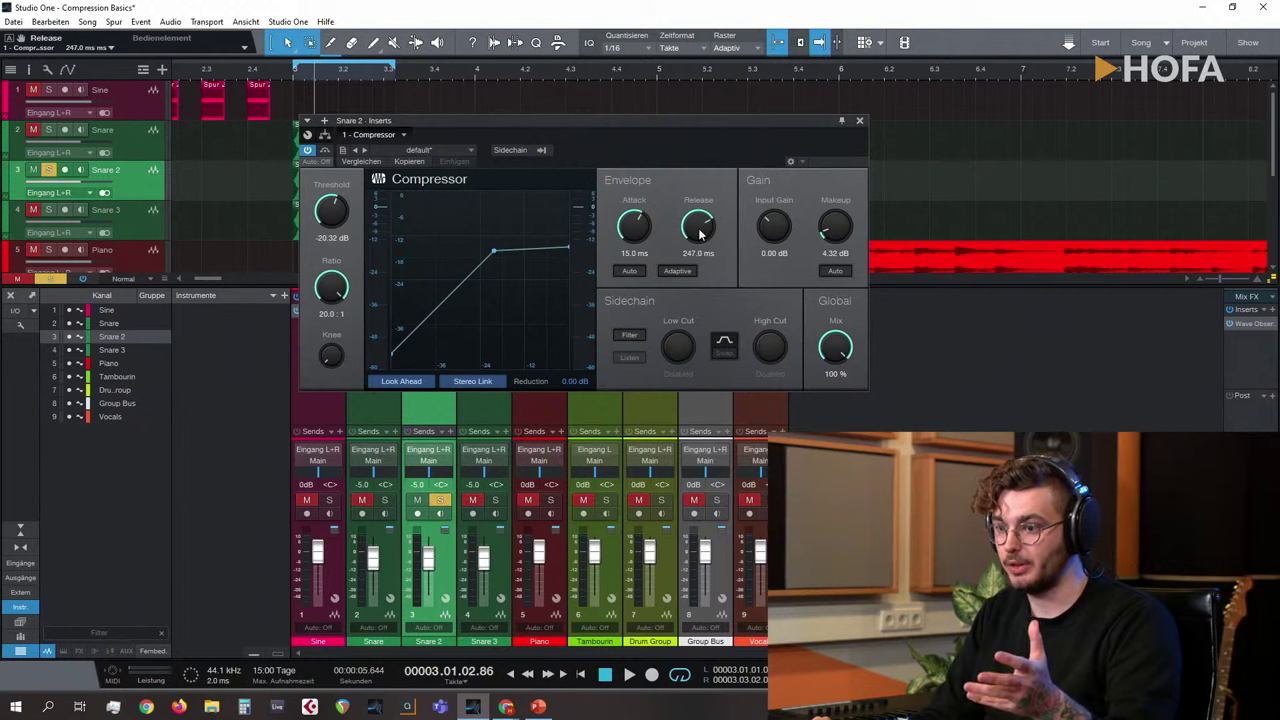
pyautogui.moveTo(691, 130); pyautogui.dragTo(785, 161)
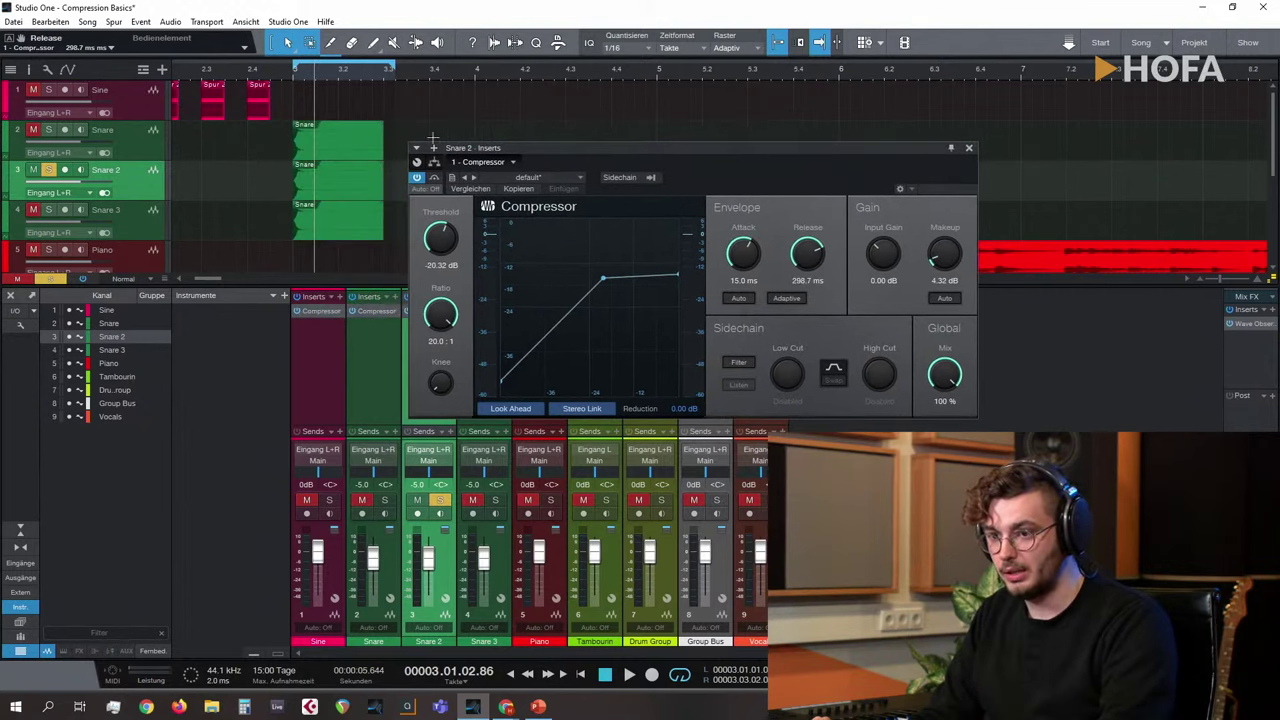
# Step: Return the playhead to the start of bar 3, set the Snare 2 compressor's release to 111.2 ms and play the loop
pyautogui.click(295, 70)
pyautogui.moveTo(806, 254); pyautogui.dragTo(805, 263)
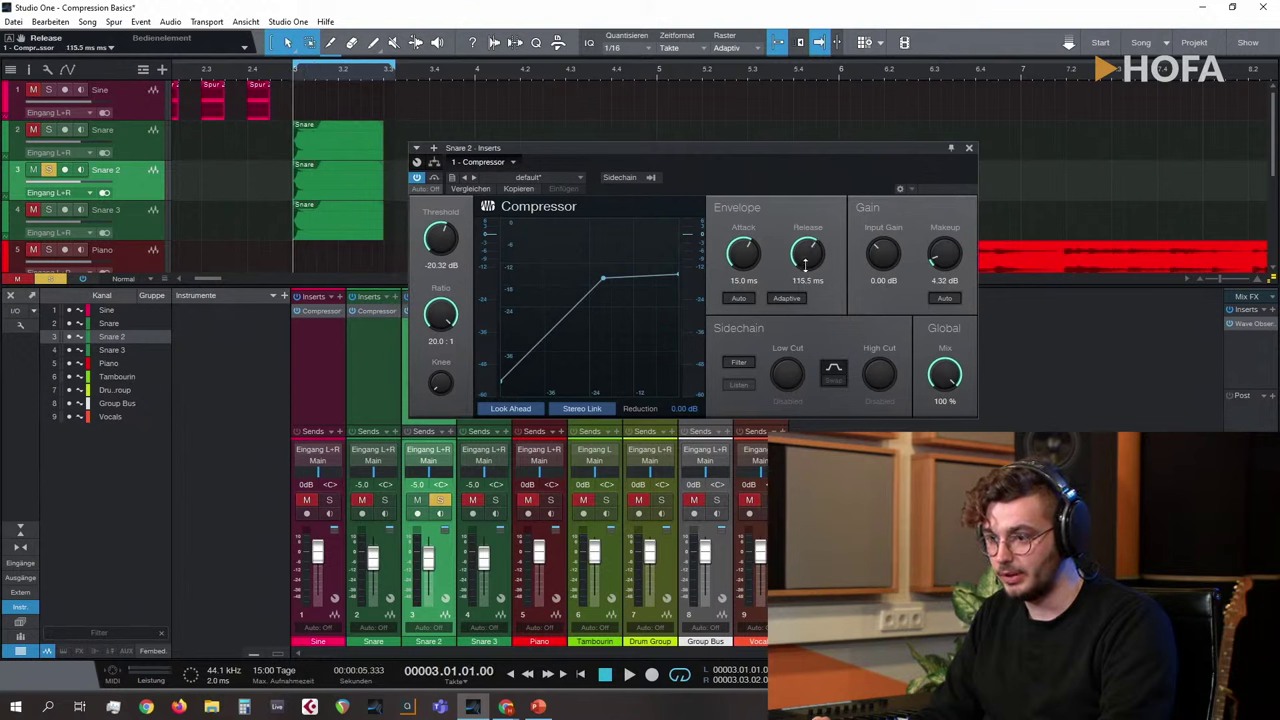
pyautogui.press('space')
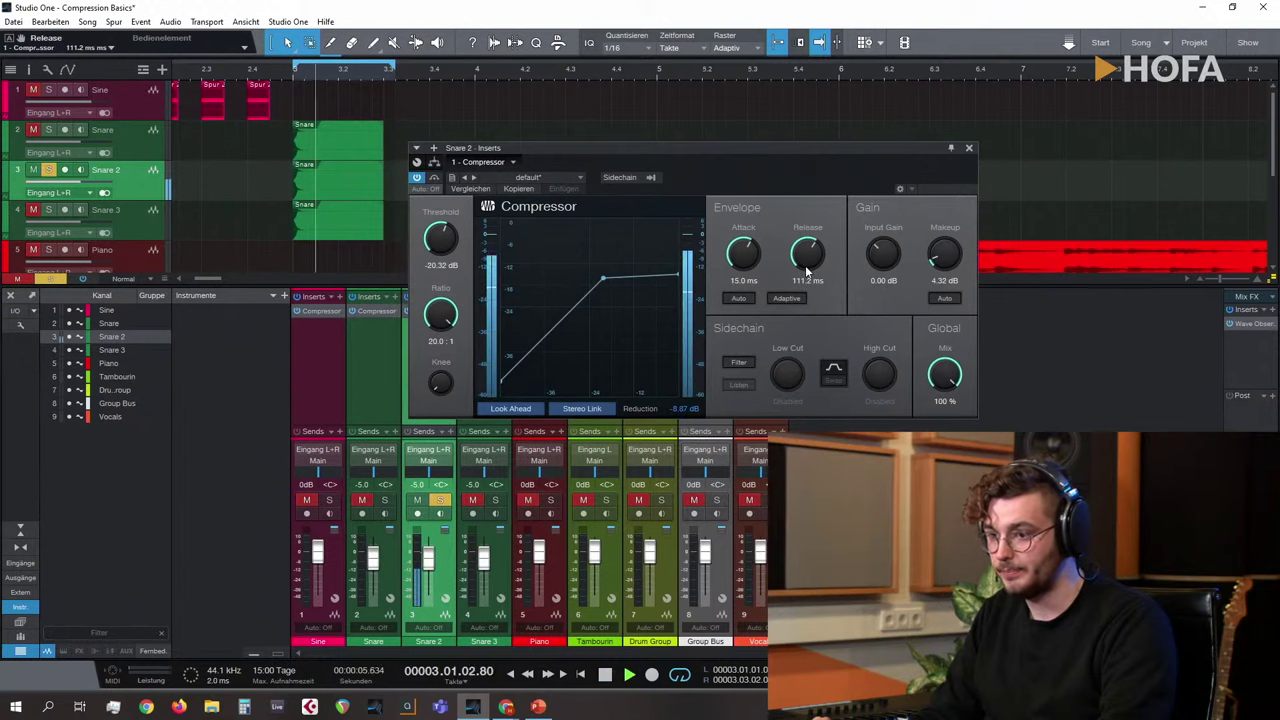
# Step: Open the Wave Observer on the main channel and arrange it side by side with the Snare 2 compressor
pyautogui.click(1262, 325)
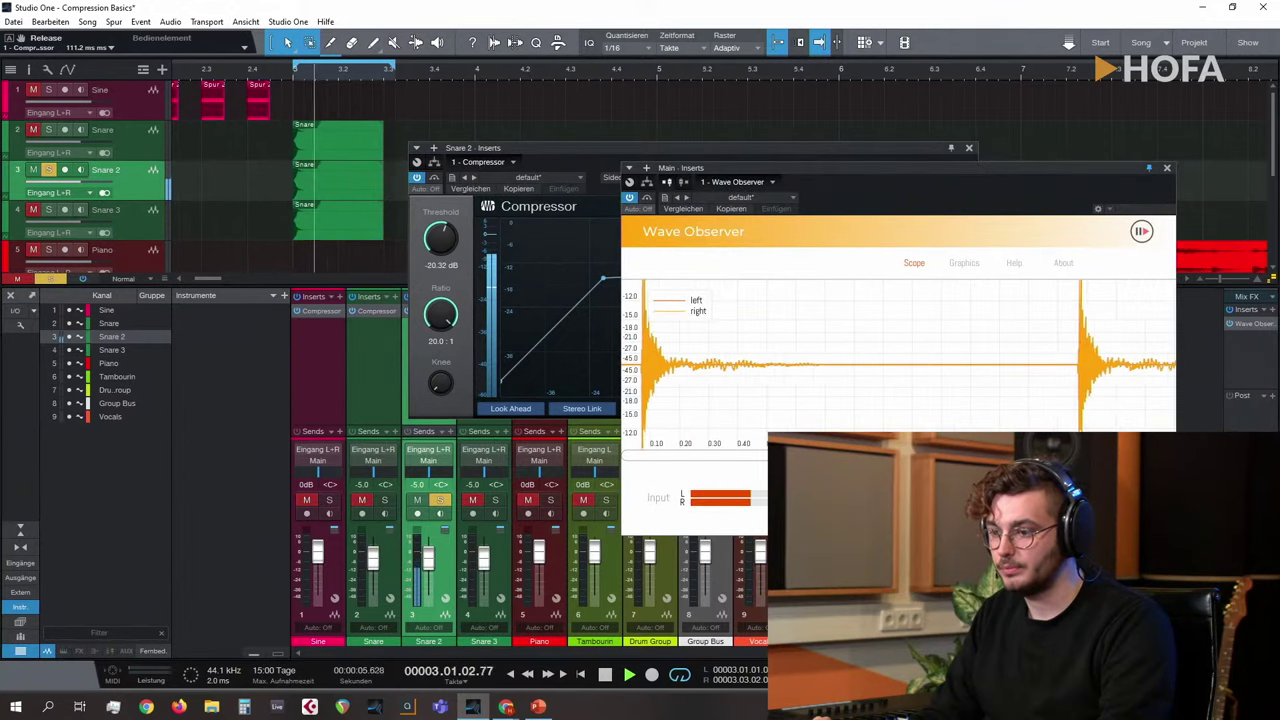
pyautogui.moveTo(829, 155); pyautogui.dragTo(539, 157)
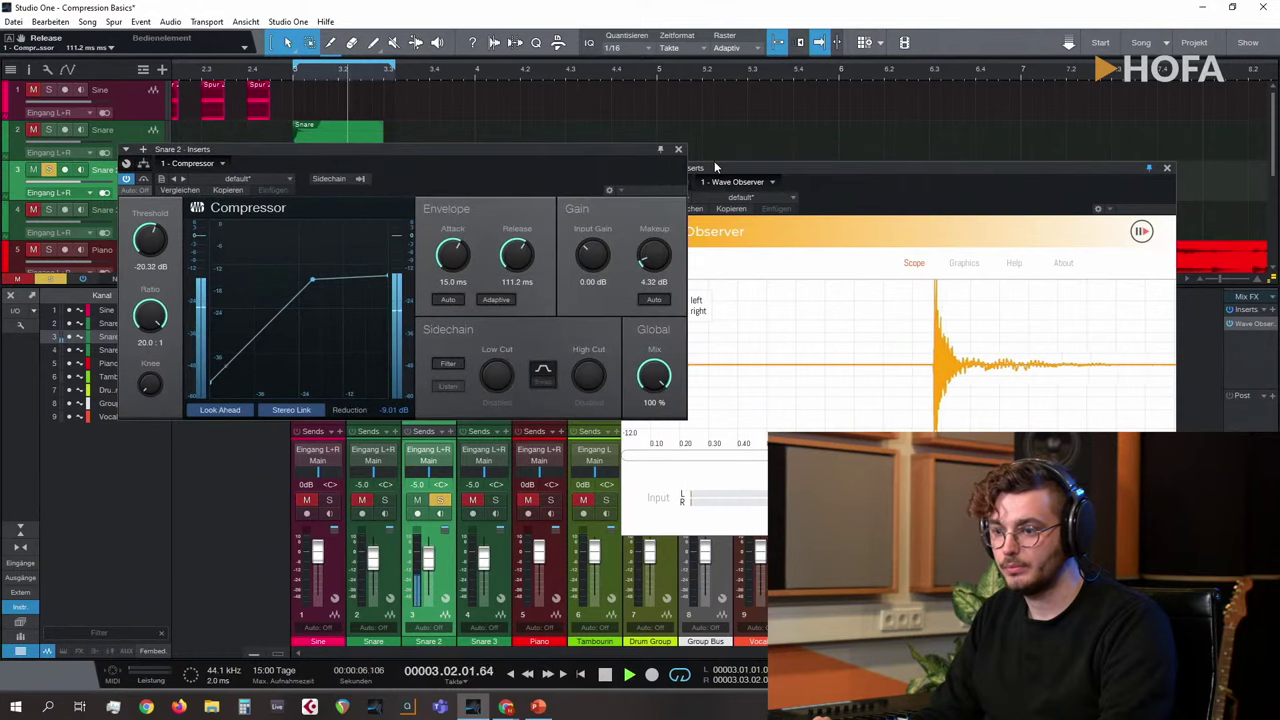
pyautogui.moveTo(721, 167); pyautogui.dragTo(817, 150)
# Step: Raise the Snare 2 compressor's release gradually to 2.00 s while the loop plays
pyautogui.moveTo(507, 267); pyautogui.dragTo(515, 230)
pyautogui.scroll(2, 516, 231)
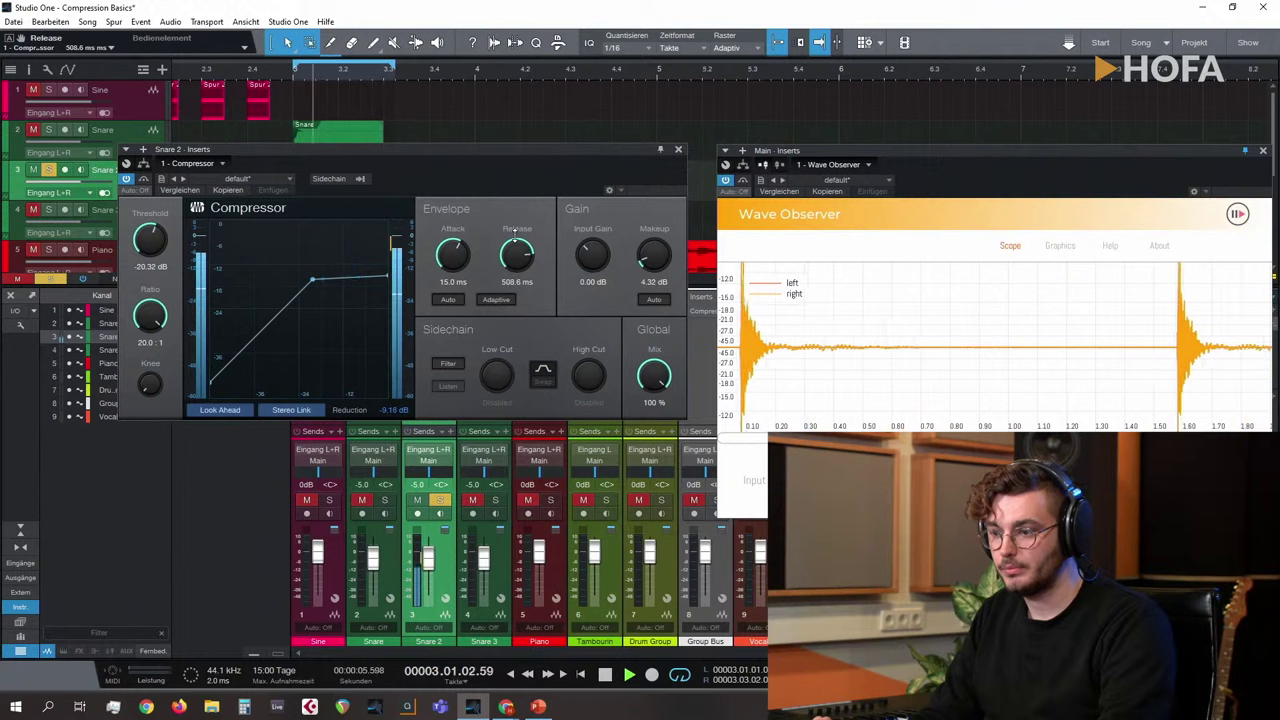
pyautogui.scroll(3, 516, 231)
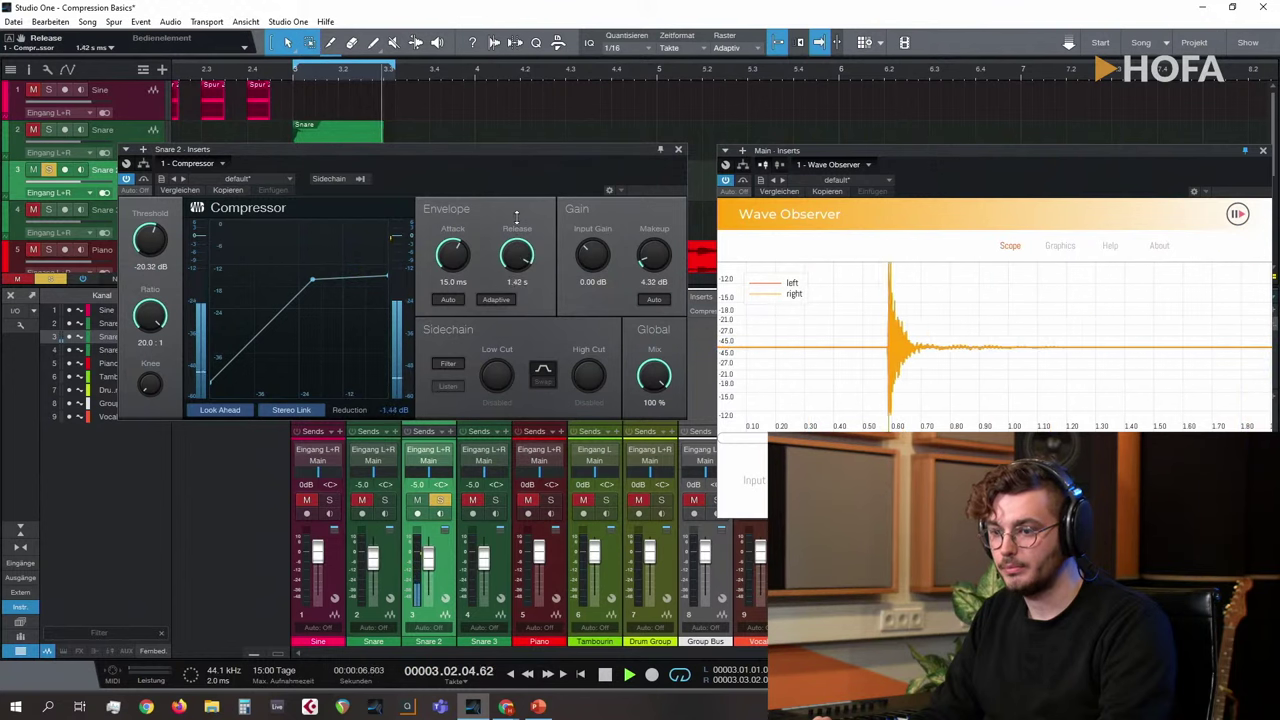
pyautogui.moveTo(517, 216); pyautogui.dragTo(515, 205)
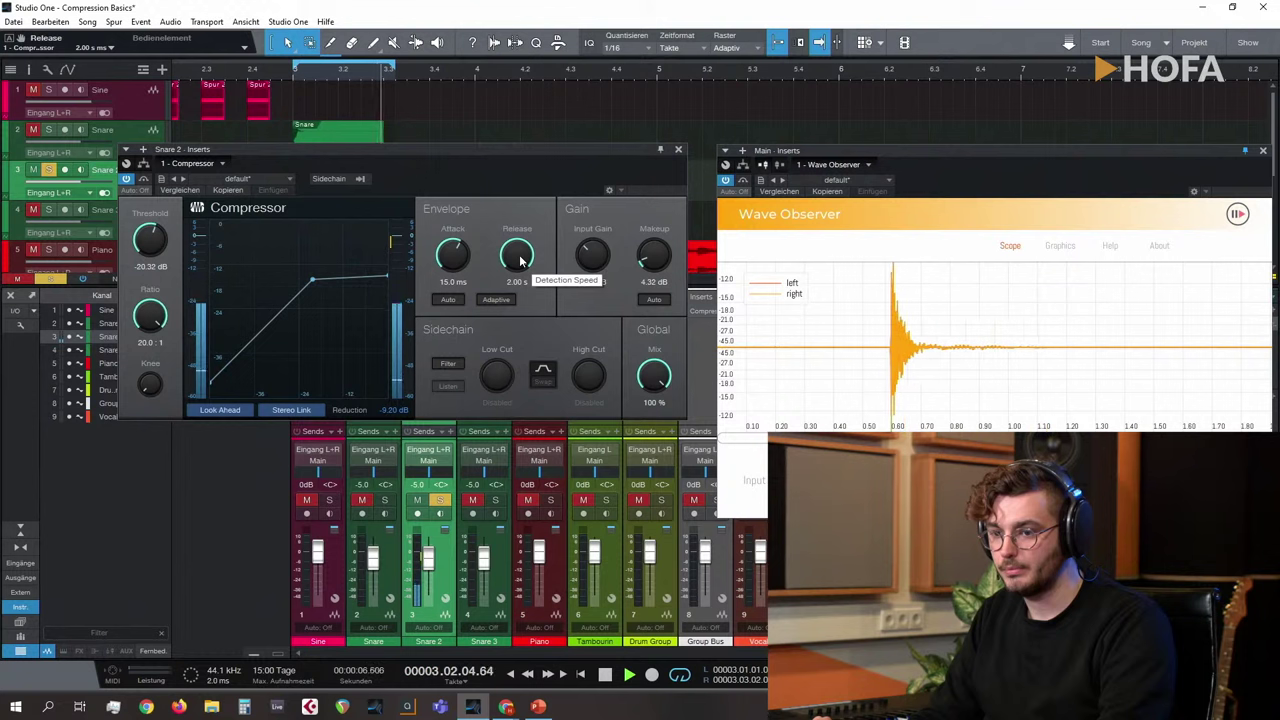
# Step: Lower the Snare 2 compressor's release to 1.00 ms and compare the snare tail in the Wave Observer
pyautogui.moveTo(520, 260); pyautogui.dragTo(519, 380)
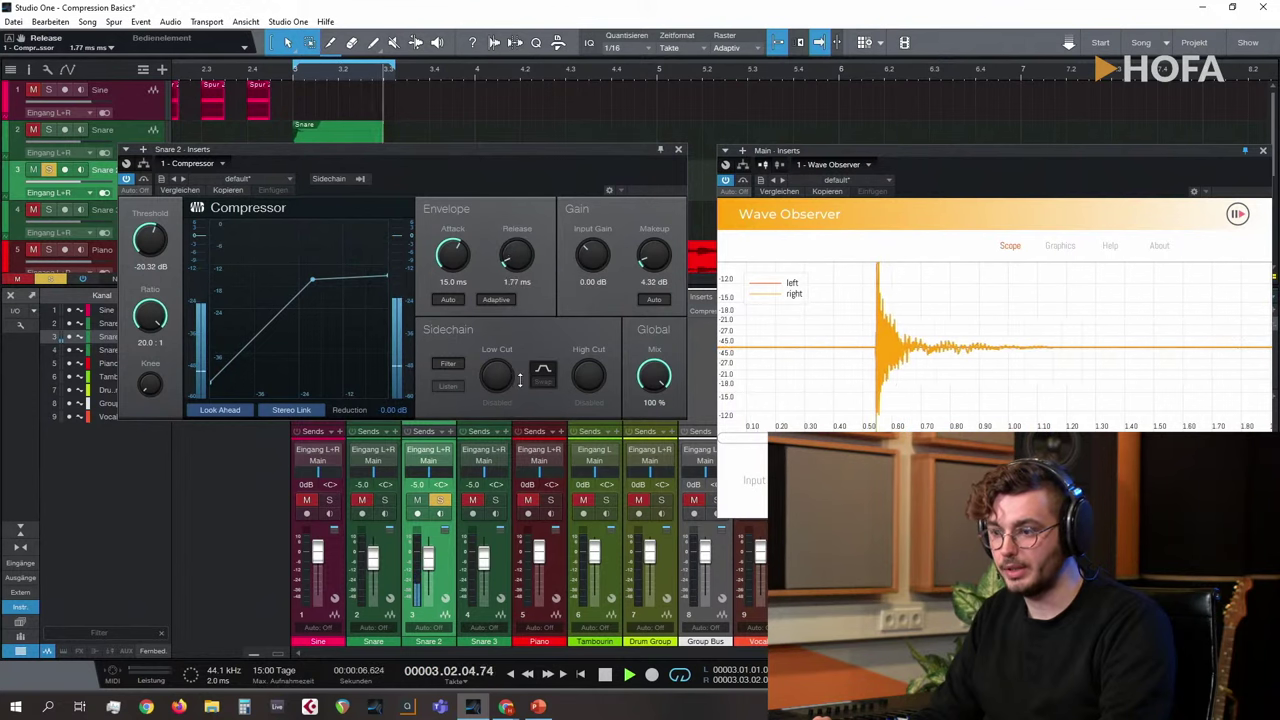
pyautogui.click(512, 299)
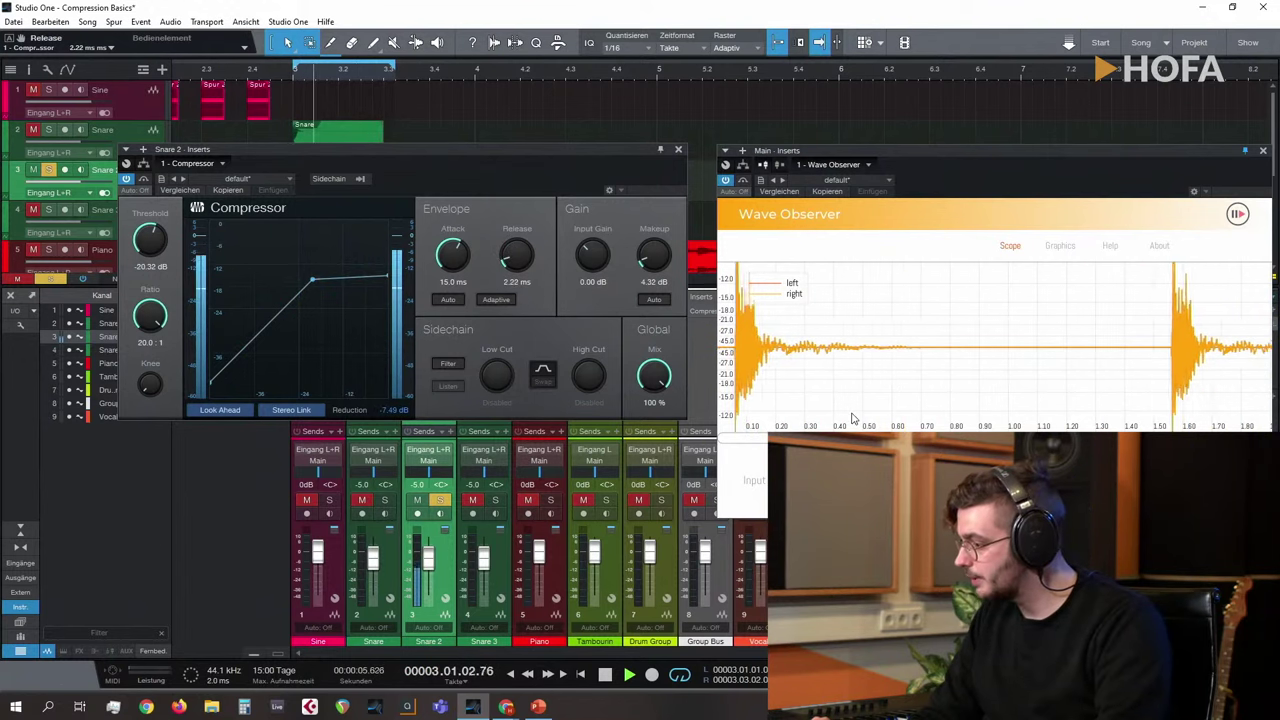
pyautogui.press('space')
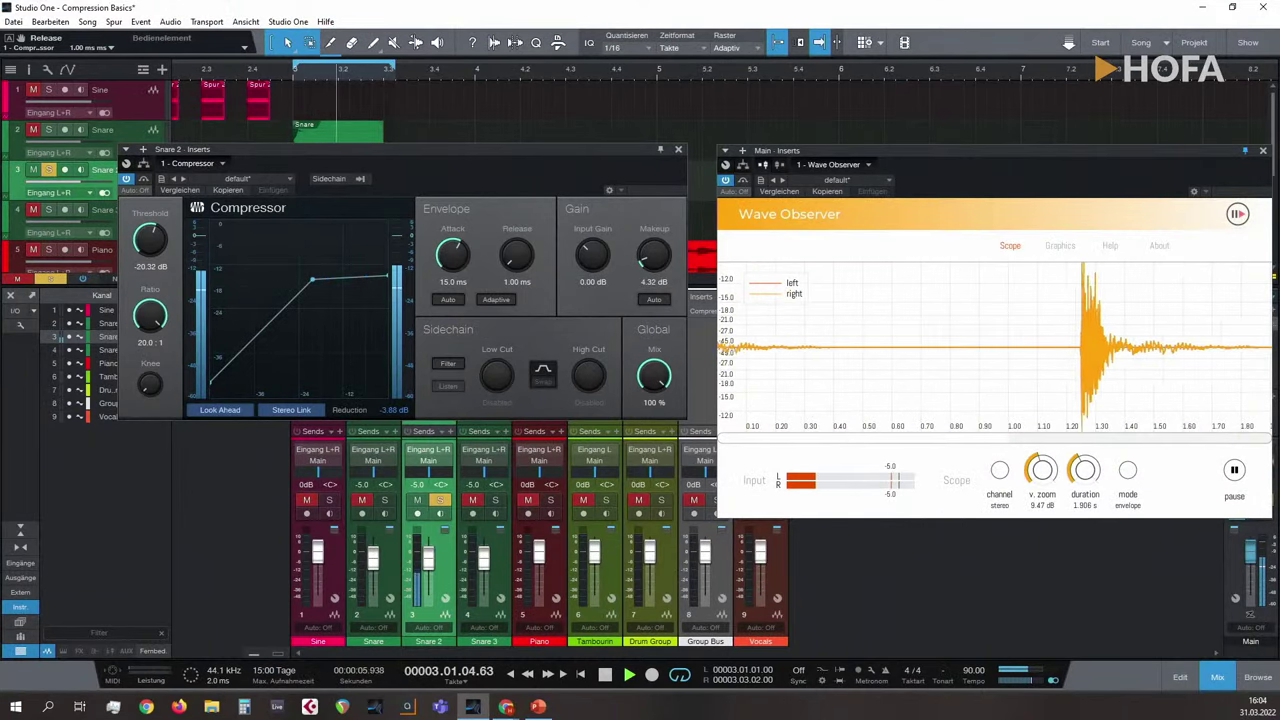
# Step: Open the performance monitor and examine the device list with the compressor inserts and their latency
pyautogui.click(152, 672)
pyautogui.moveTo(739, 126); pyautogui.dragTo(806, 126)
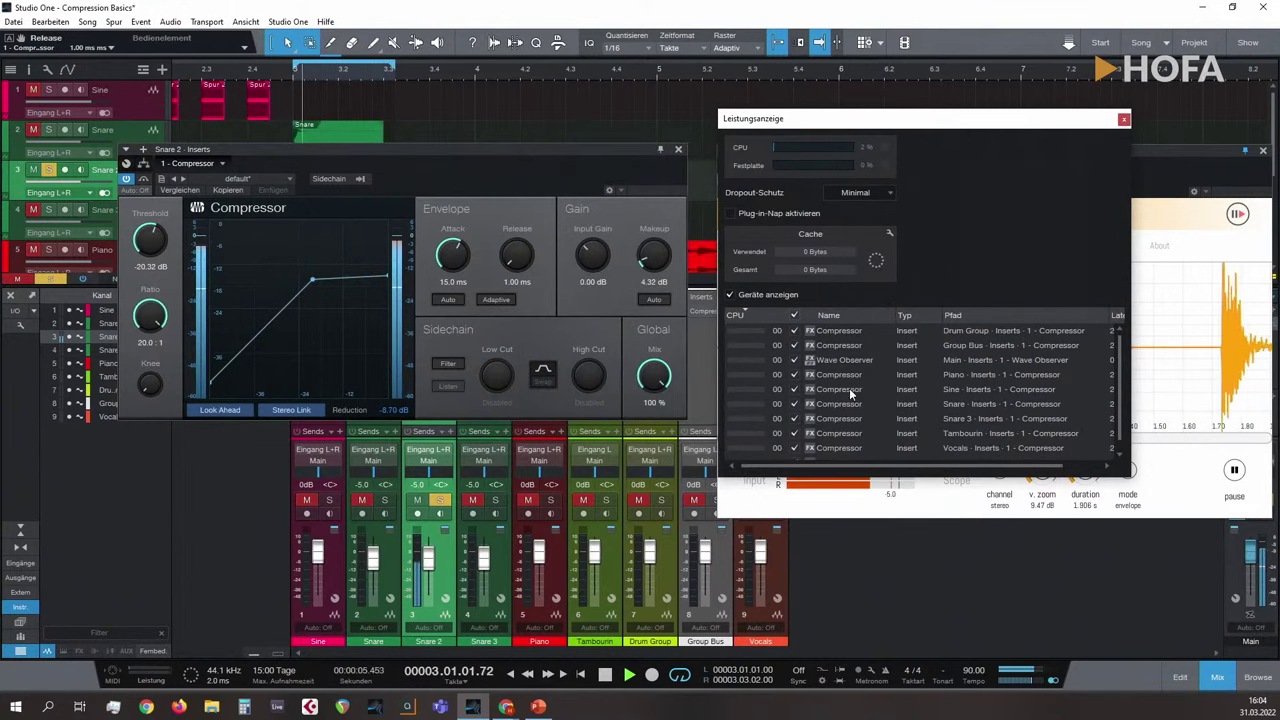
pyautogui.scroll(-1, 850, 394)
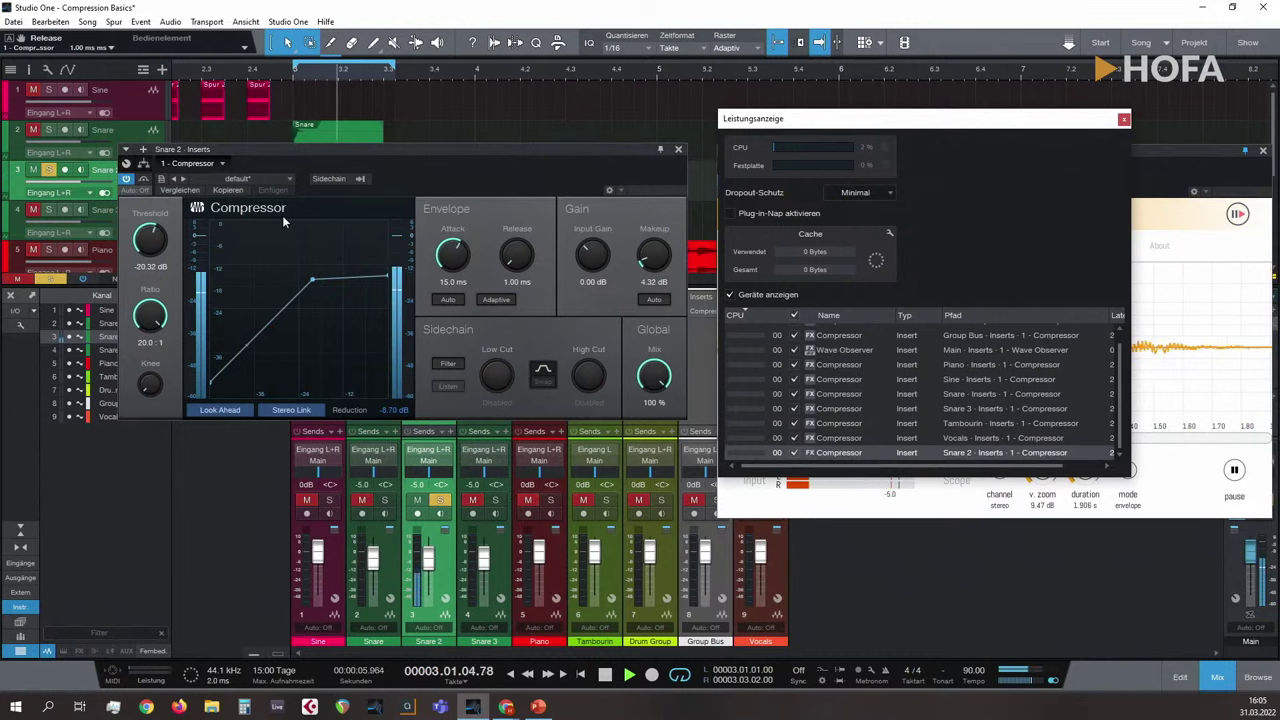
# Step: Set the Snare 2 compressor's release to 2.00 s and close the performance monitor, Wave Observer and compressor windows
pyautogui.moveTo(517, 255); pyautogui.dragTo(511, 124)
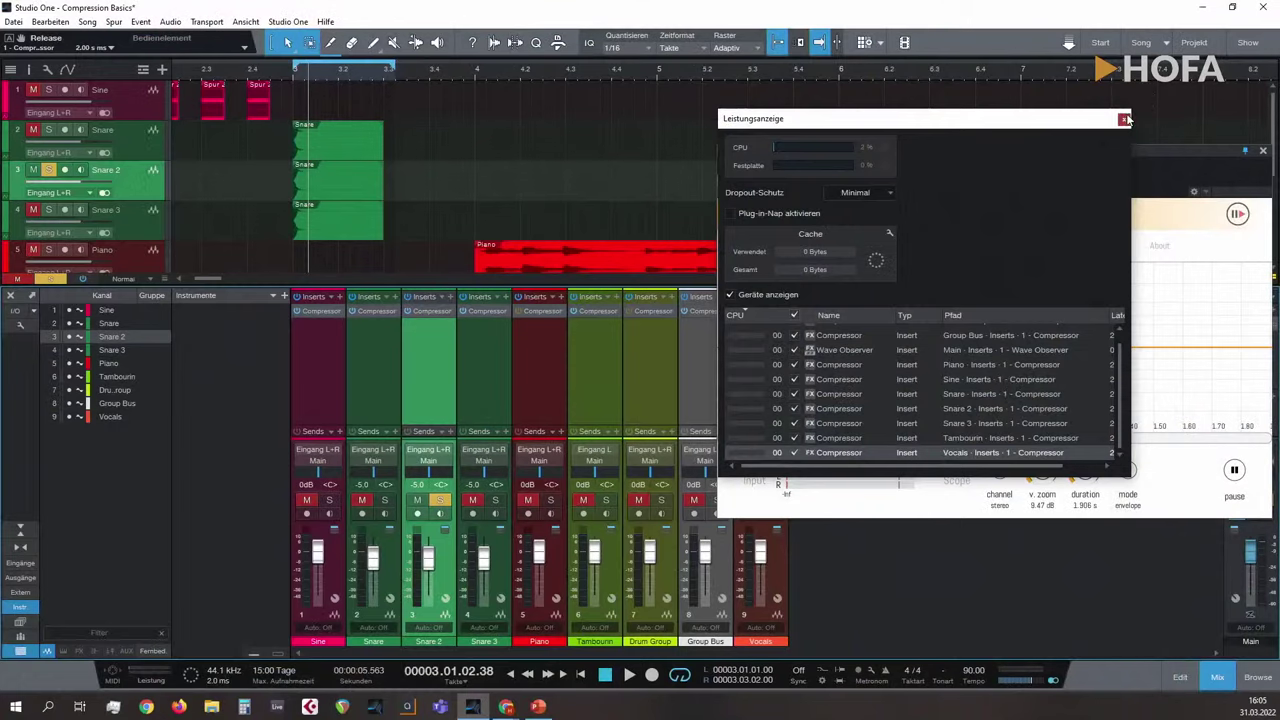
pyautogui.click(1124, 119)
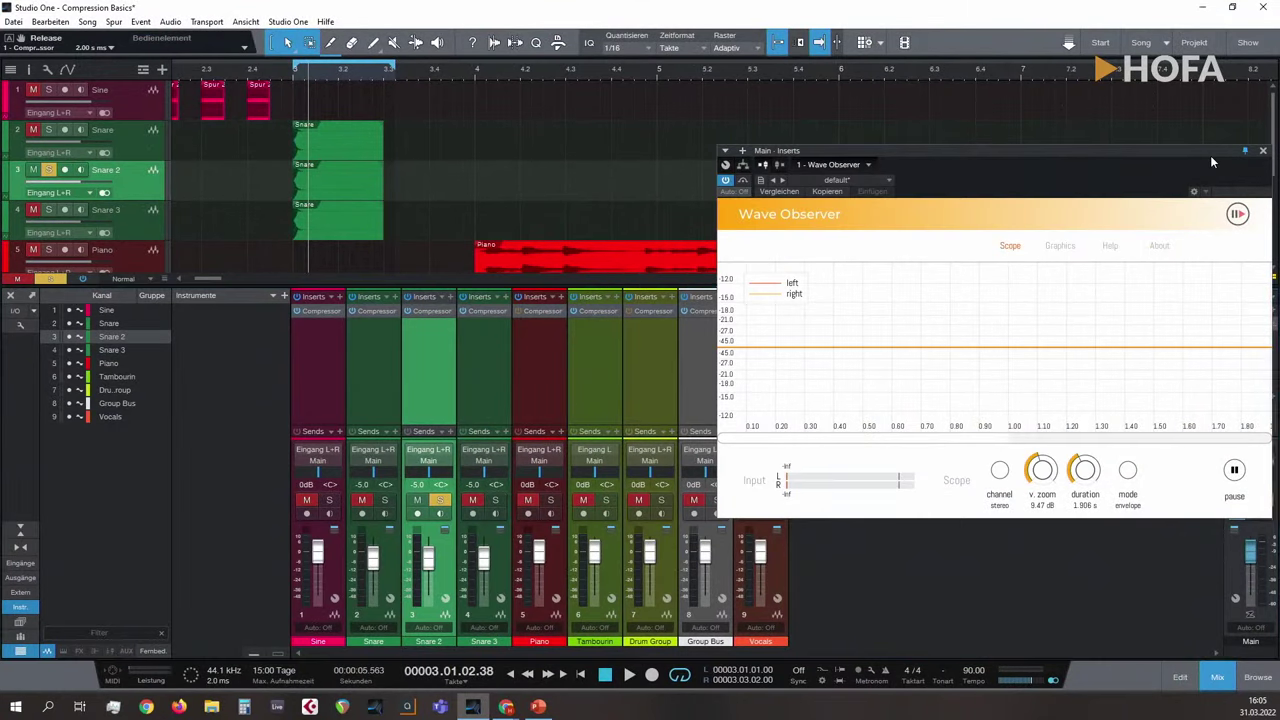
pyautogui.moveTo(1207, 150); pyautogui.dragTo(1057, 87)
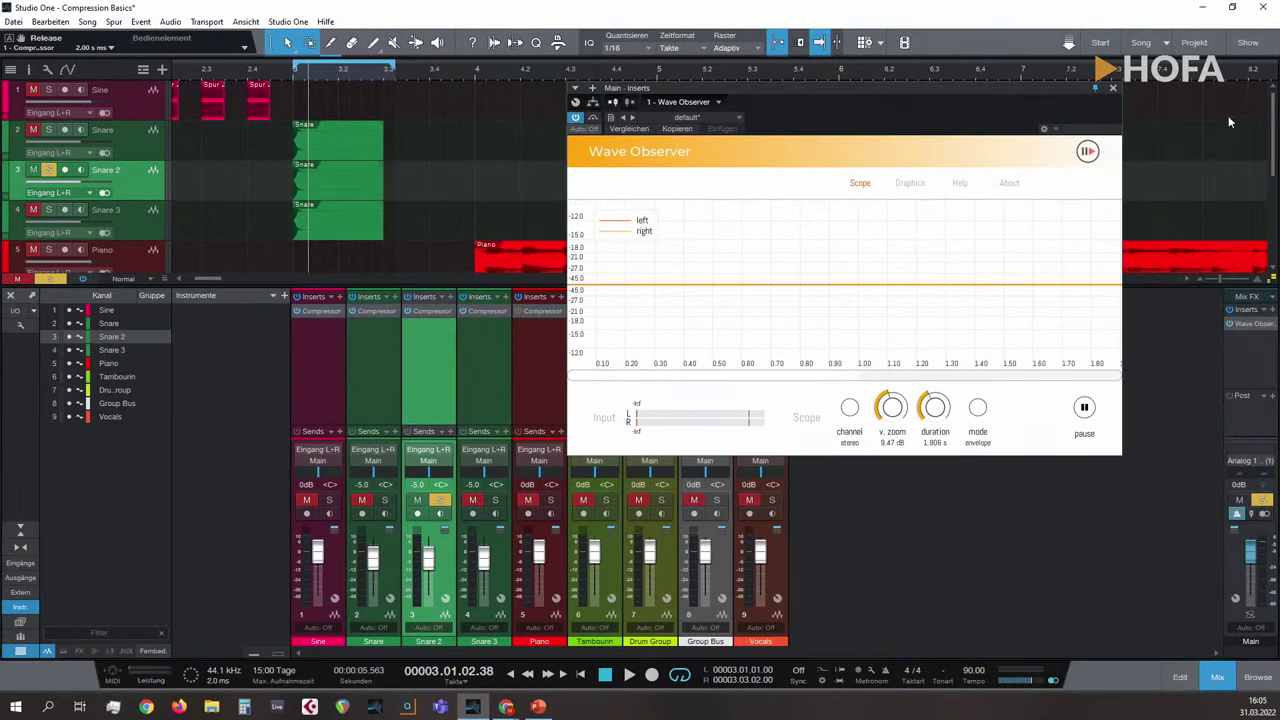
pyautogui.click(1113, 89)
pyautogui.click(419, 312)
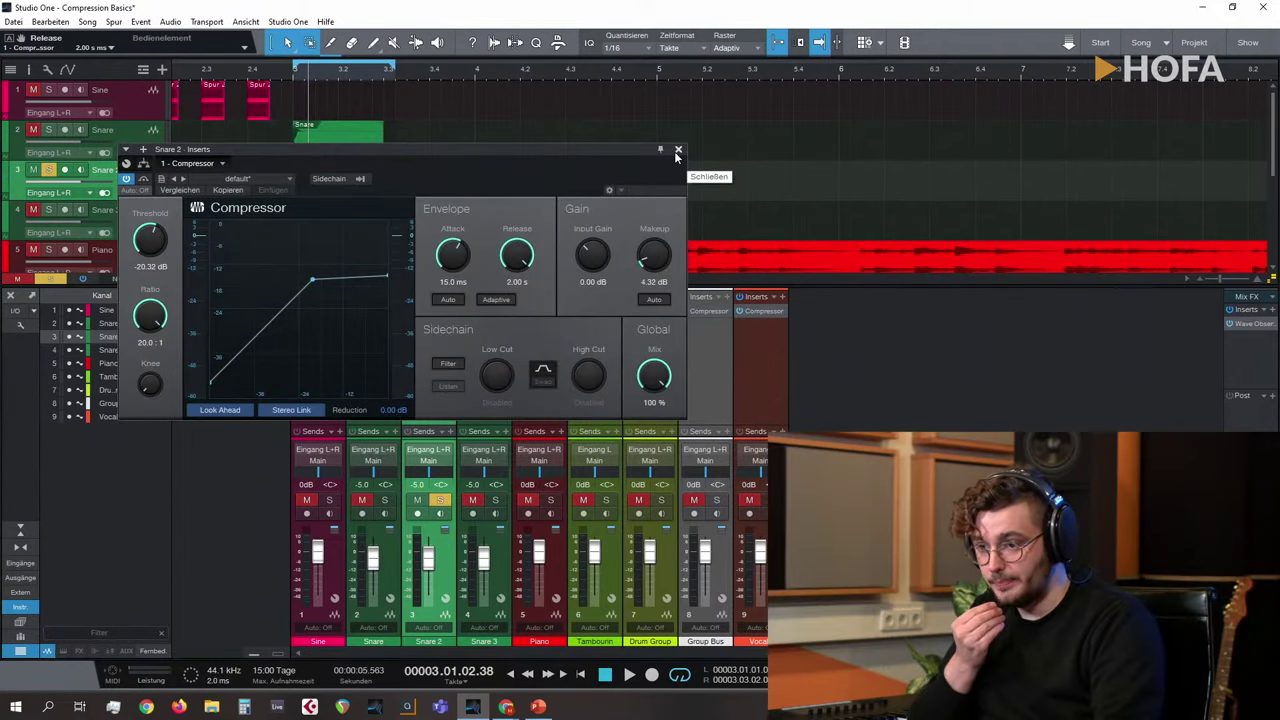
pyautogui.click(677, 150)
# Step: Shorten the Snare 2 clip so it ends at 3.1.3 and duplicate it directly behind itself
pyautogui.scroll(2, 311, 89)
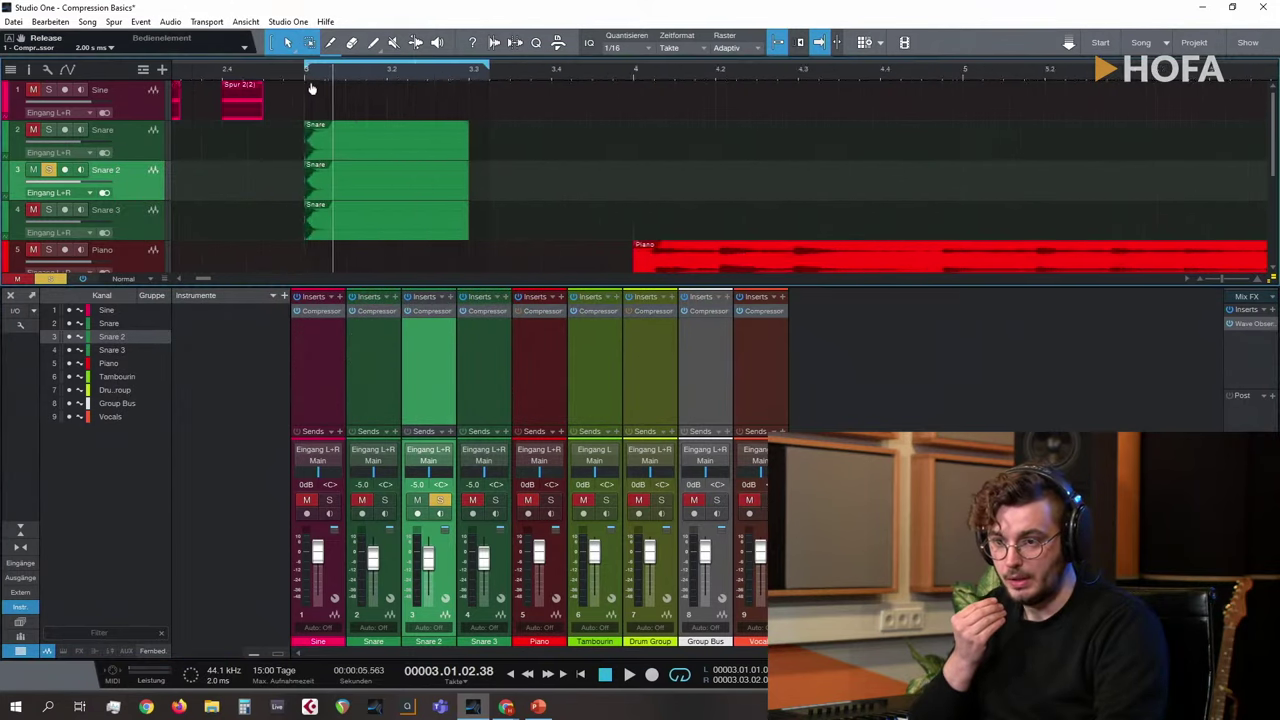
pyautogui.scroll(3, 366, 103)
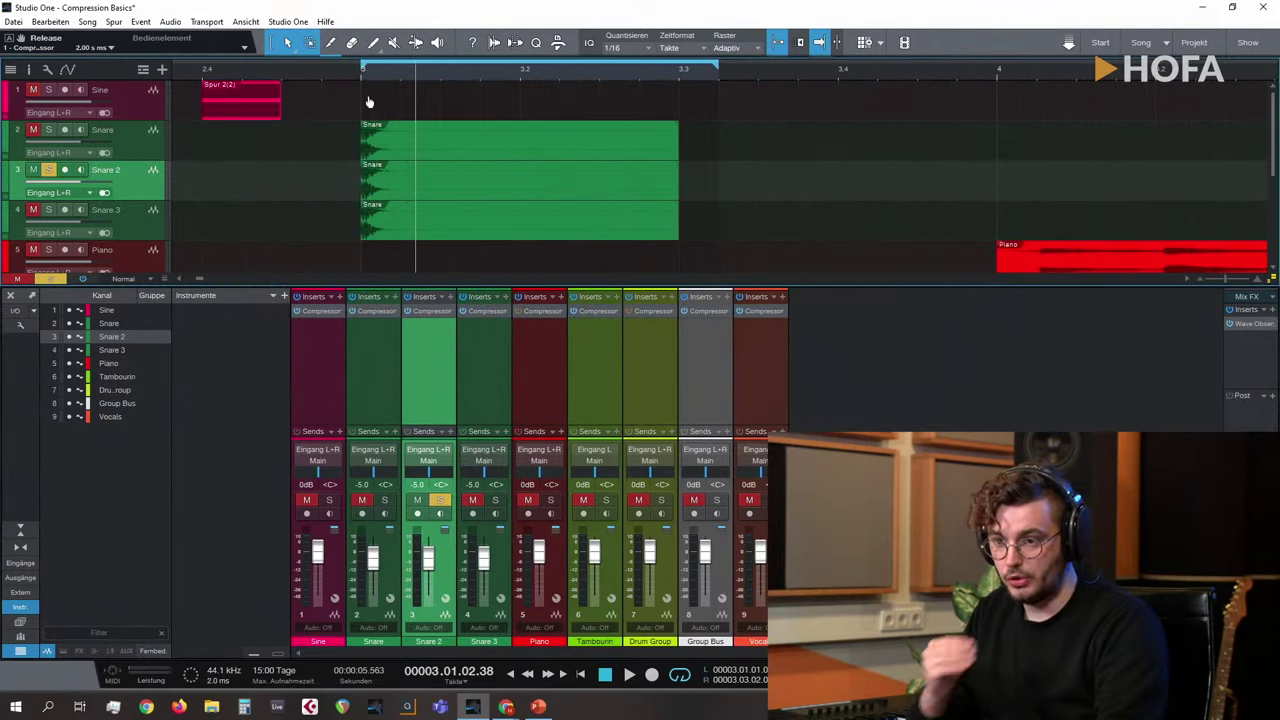
pyautogui.keyDown('alt'); pyautogui.click(577, 167); pyautogui.keyUp('alt')
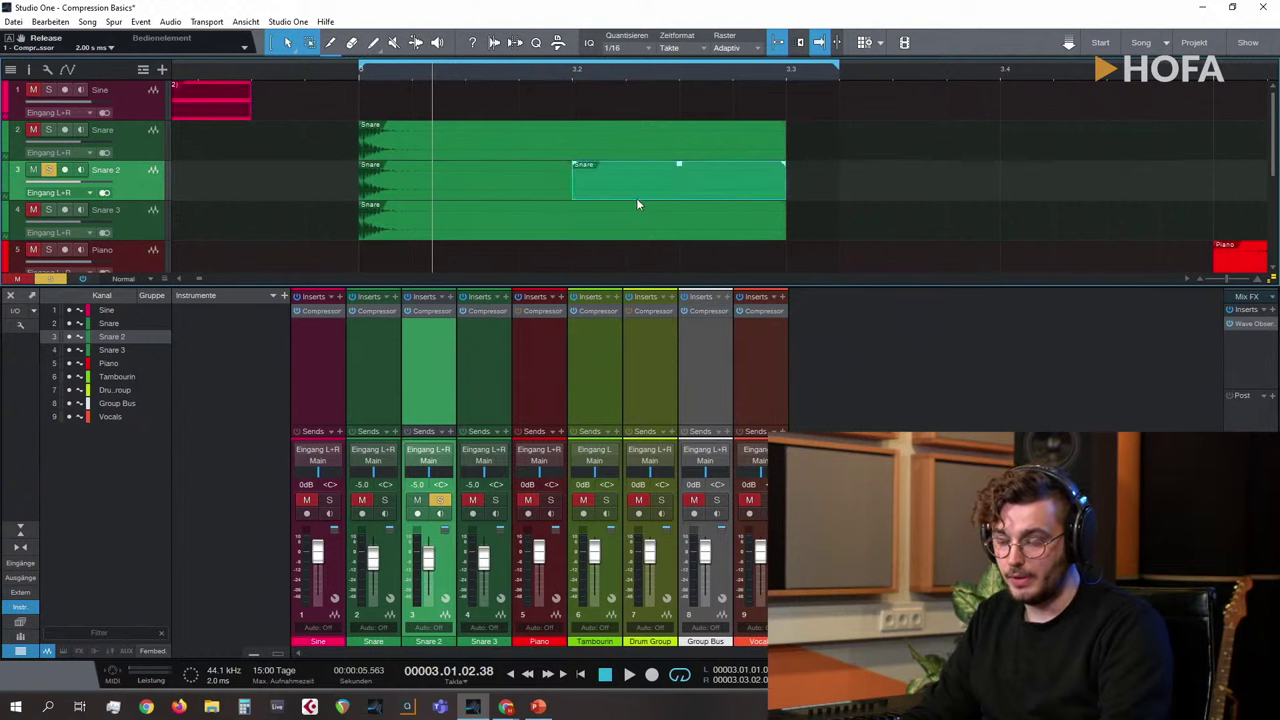
pyautogui.press('Delete')
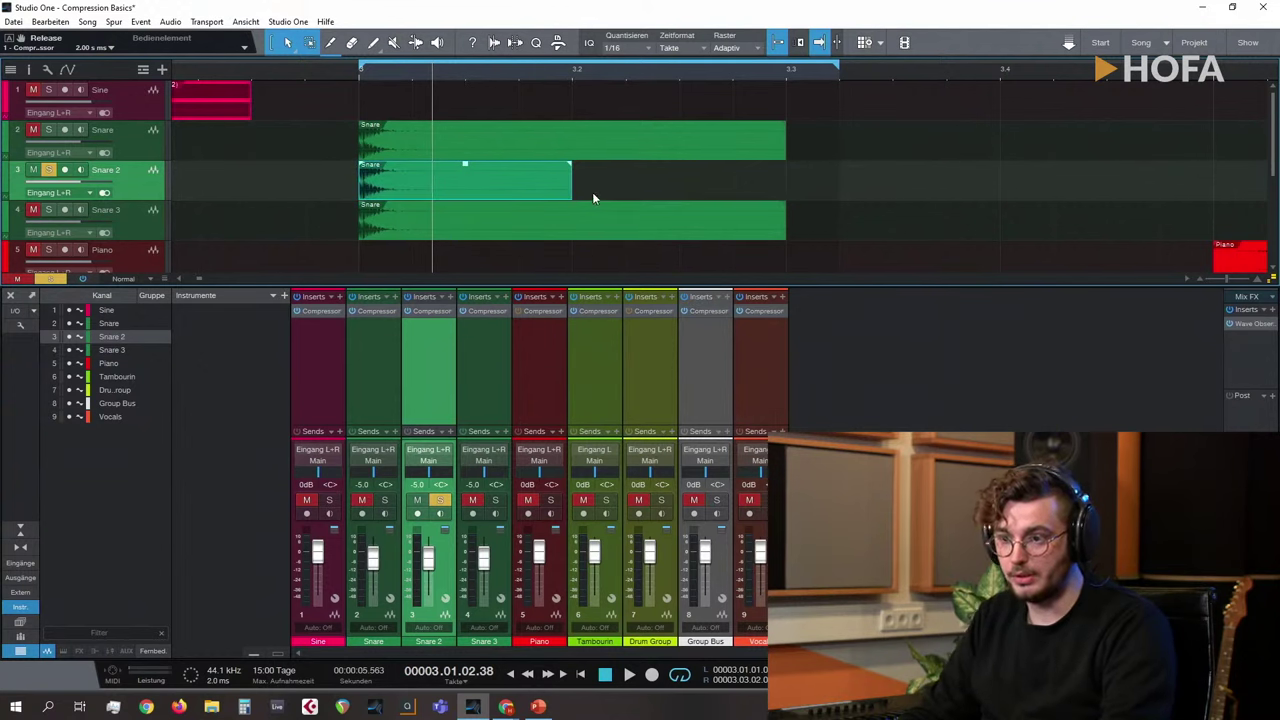
pyautogui.moveTo(572, 190); pyautogui.dragTo(471, 191)
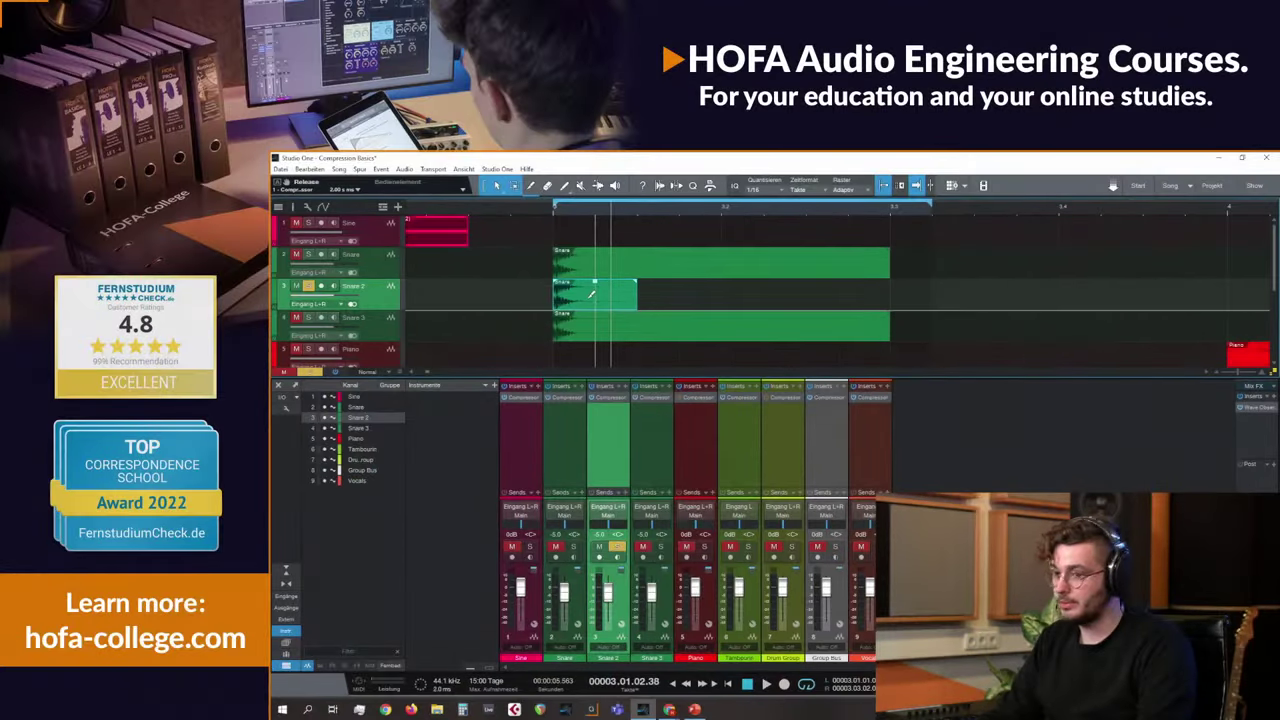
pyautogui.press('d')
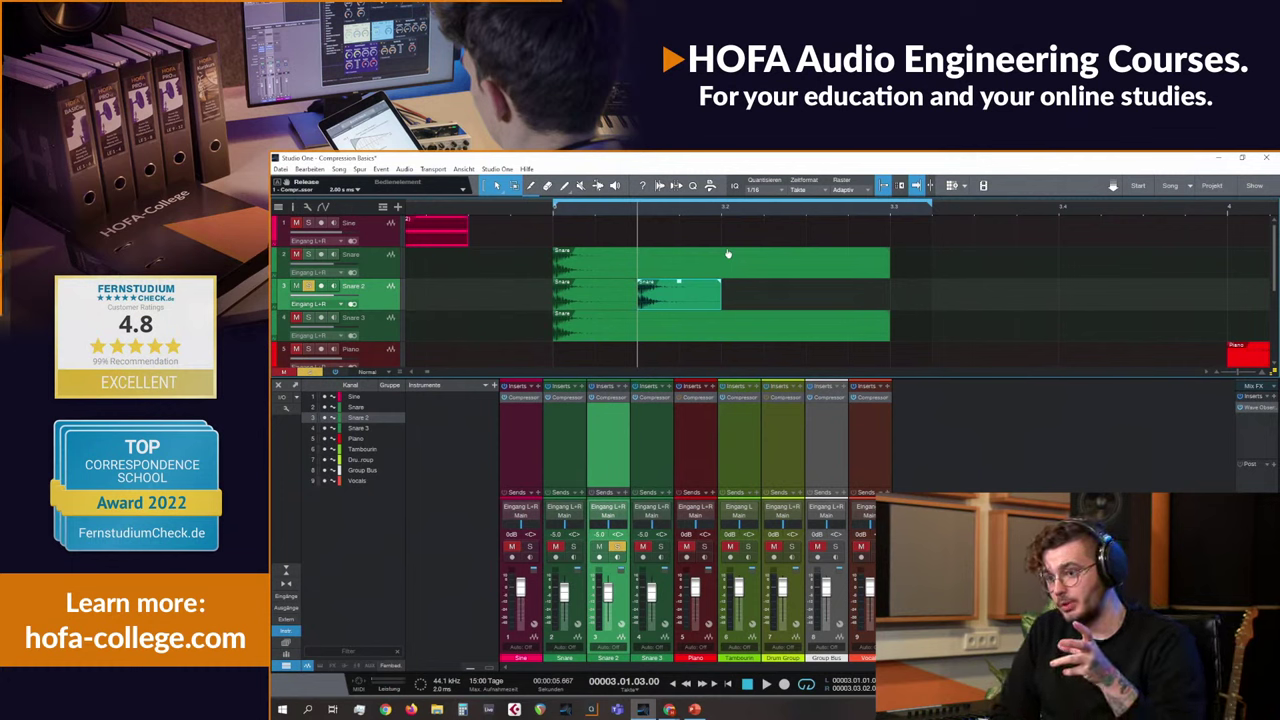
# Step: Reopen the Snare 2 compressor clear of the first snare hits and set the playhead to check the duplicated hit
pyautogui.click(604, 405)
pyautogui.moveTo(605, 276); pyautogui.dragTo(1014, 301)
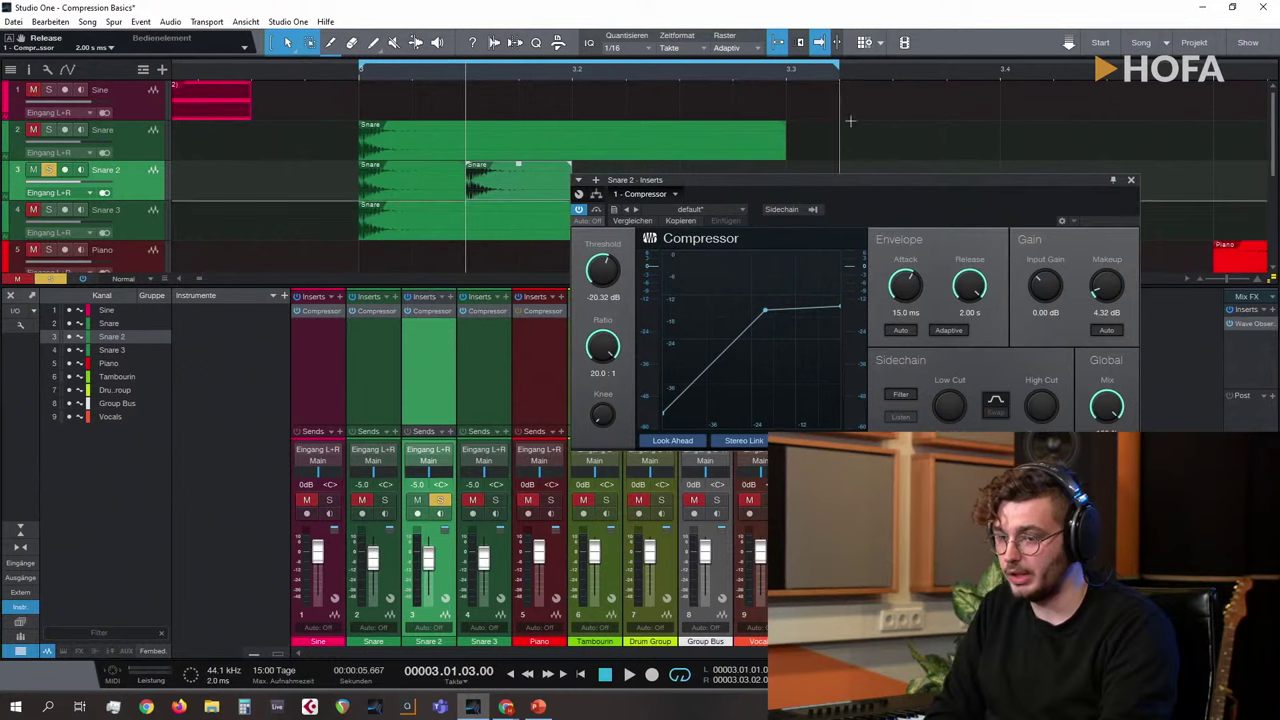
pyautogui.moveTo(860, 179); pyautogui.dragTo(826, 178)
pyautogui.click(358, 84)
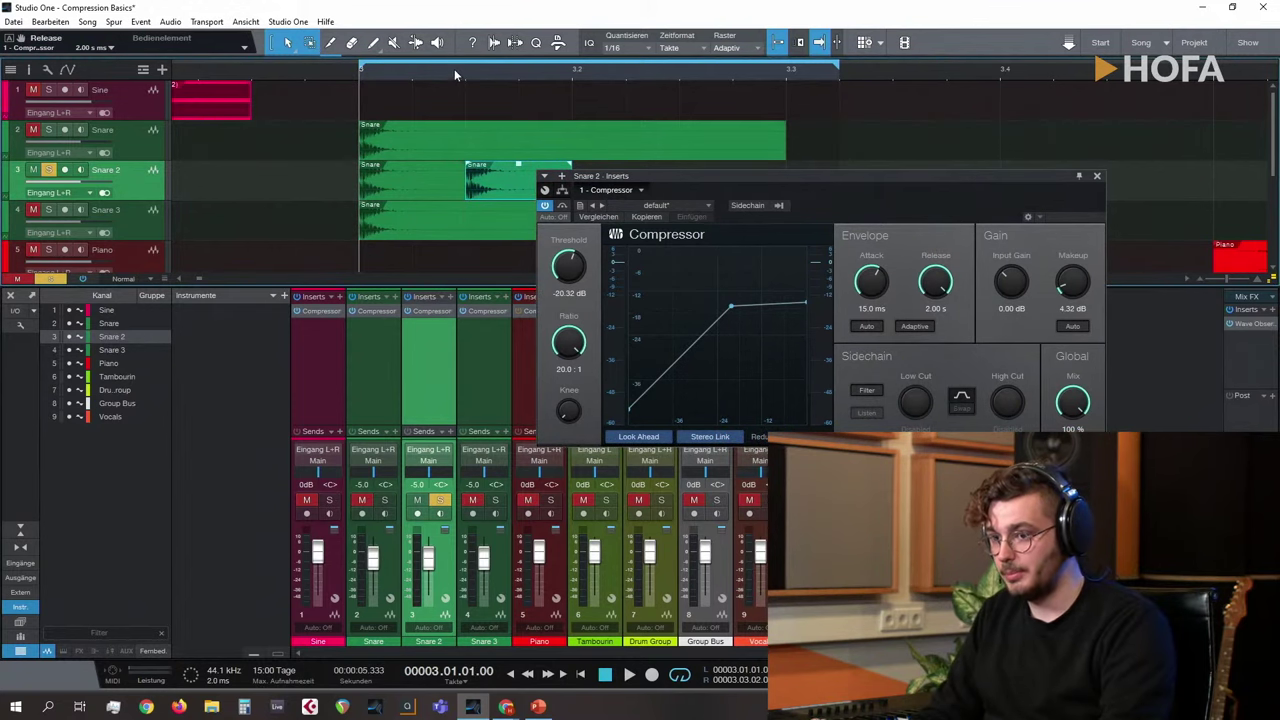
pyautogui.click(490, 185)
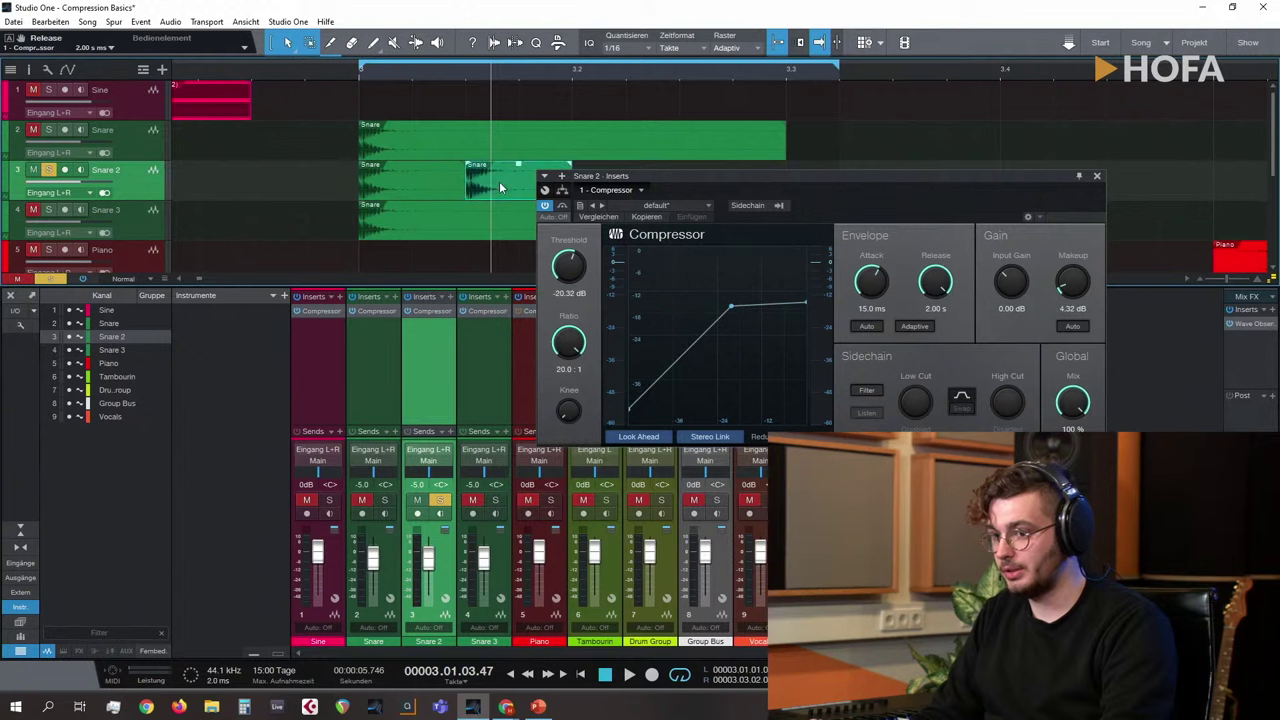
pyautogui.moveTo(501, 187); pyautogui.dragTo(514, 189)
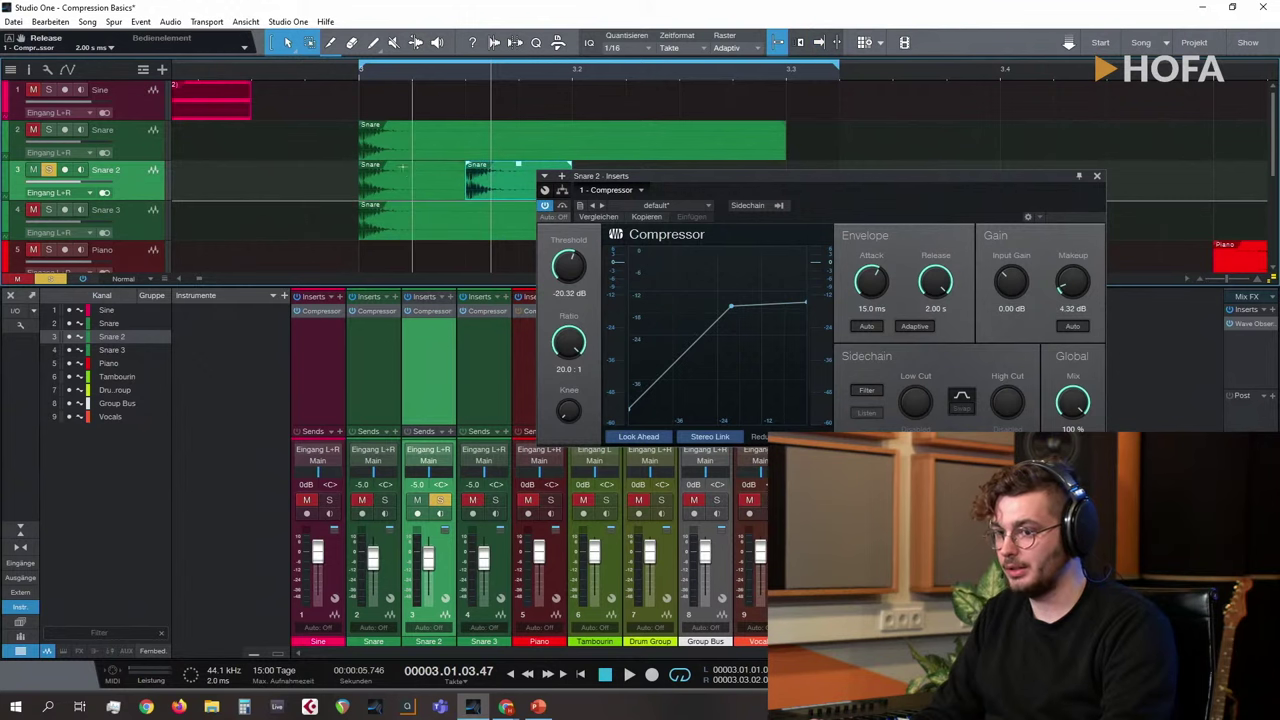
# Step: Reopen the Wave Observer, play the two-hit snare loop and bring the Snare 2 compressor into view beside the waveform
pyautogui.click(1254, 323)
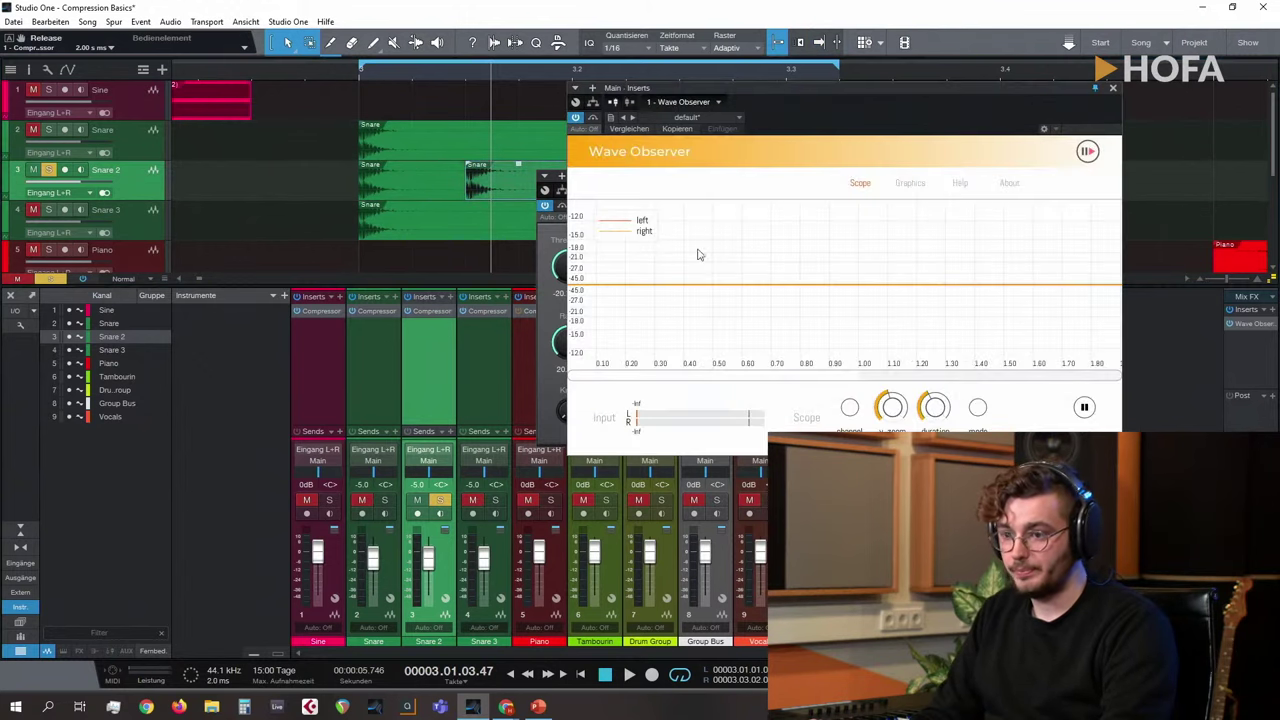
pyautogui.press('space')
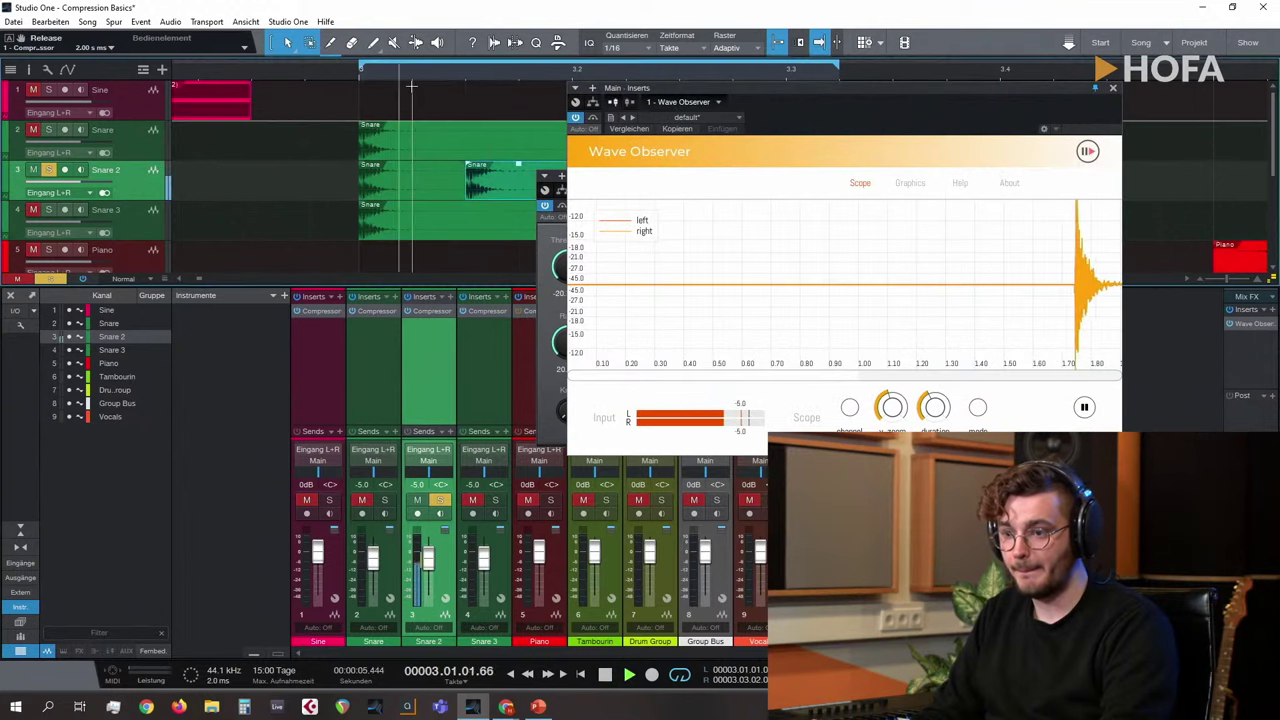
pyautogui.click(546, 188)
pyautogui.moveTo(731, 177); pyautogui.dragTo(513, 188)
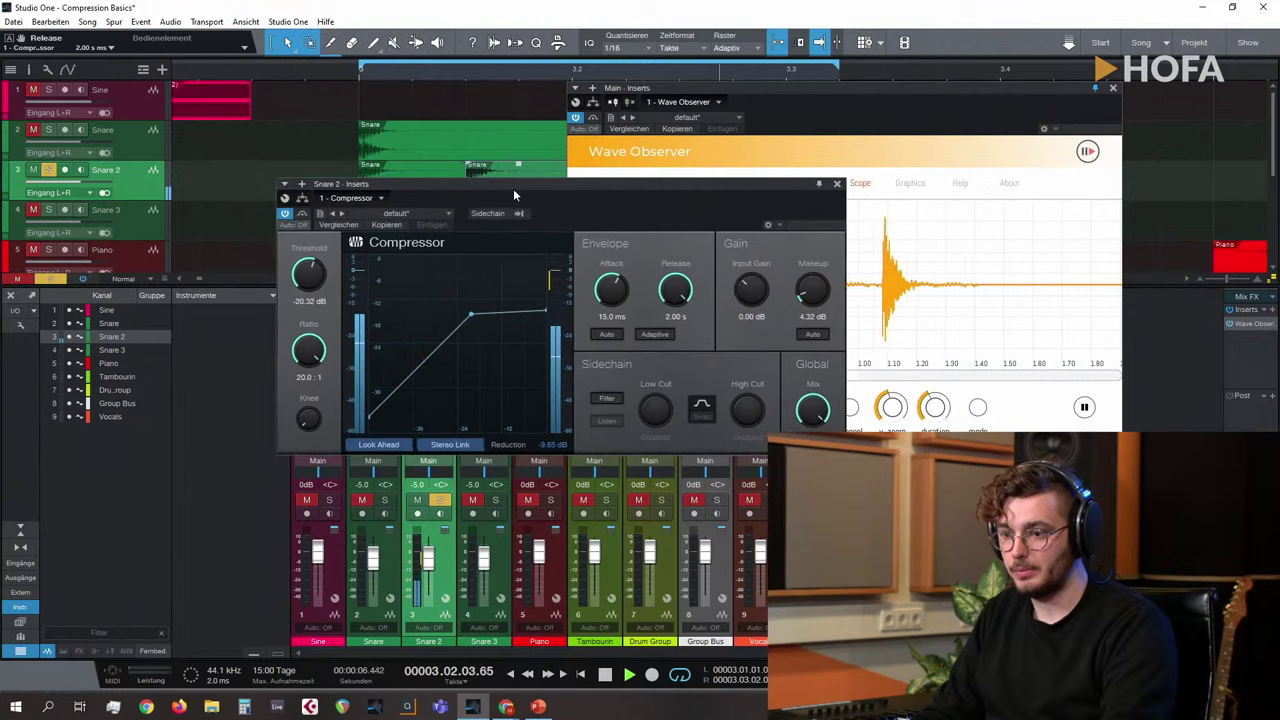
# Step: Lower the Snare 2 compressor's threshold to -26.08 dB and close its window
pyautogui.moveTo(347, 285); pyautogui.dragTo(350, 297)
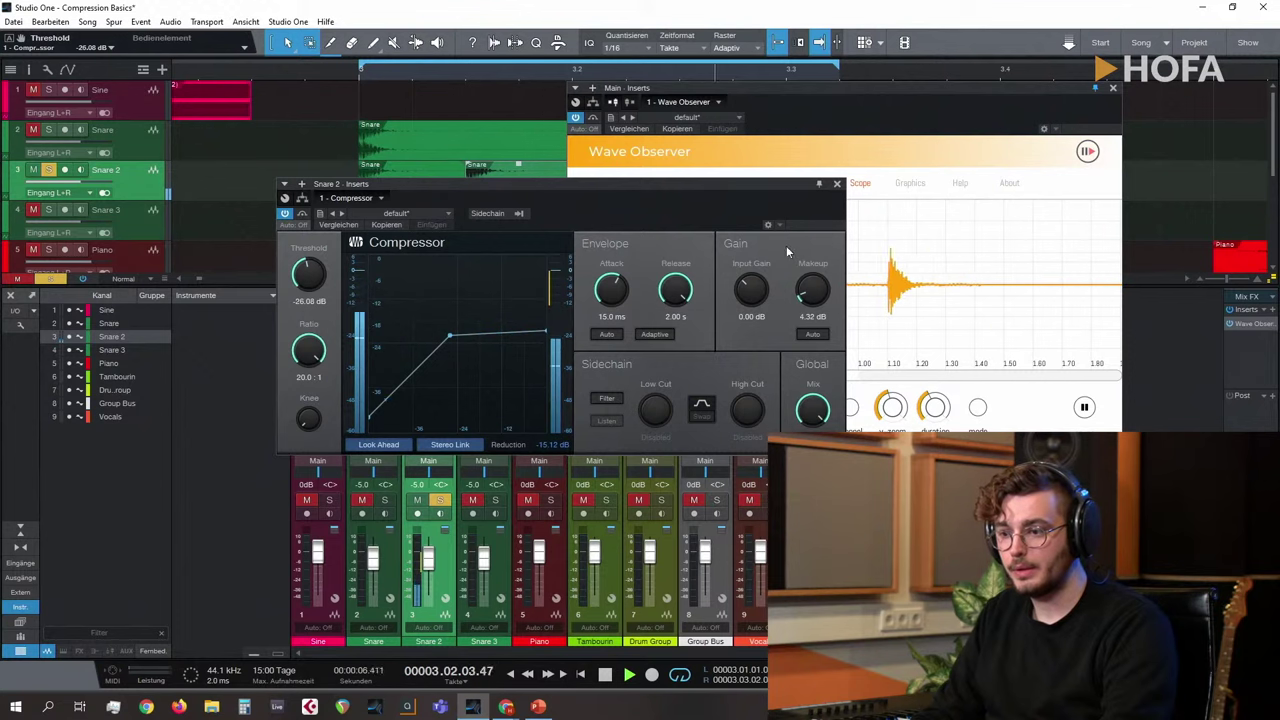
pyautogui.click(837, 184)
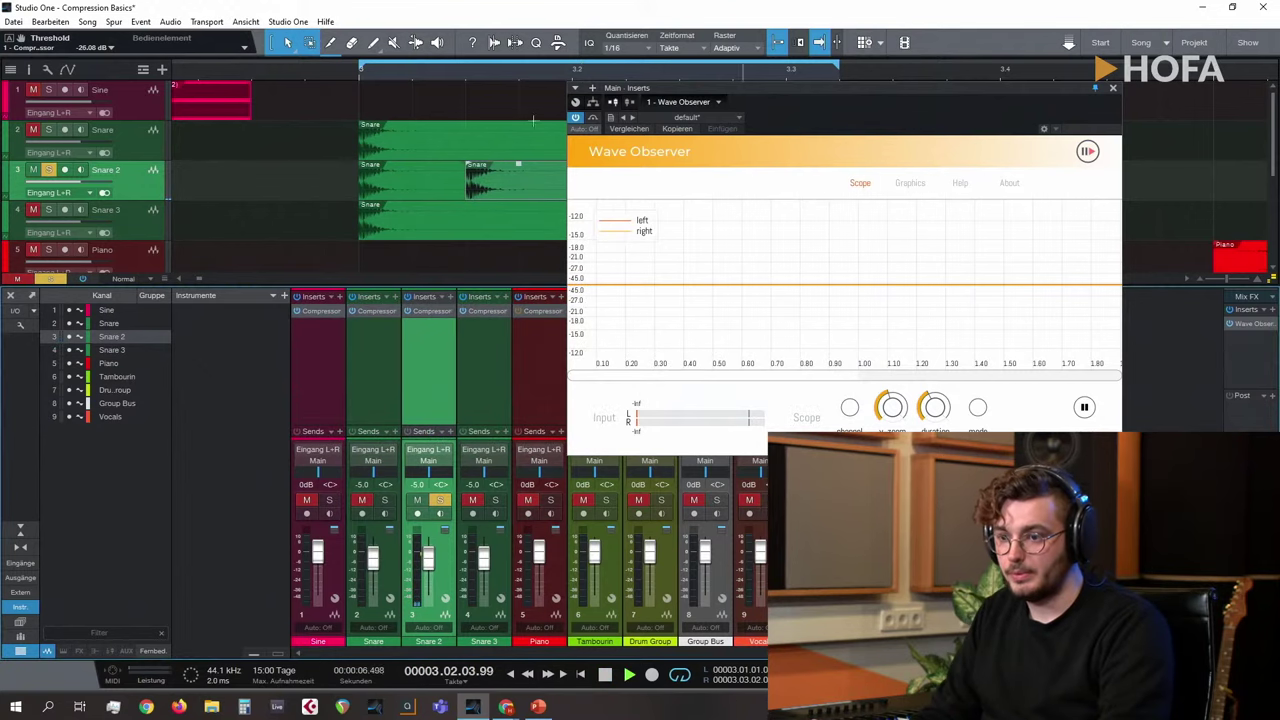
# Step: Pause the Wave Observer, shorten its displayed duration and compare the levels of the two captured snare hits
pyautogui.click(1085, 407)
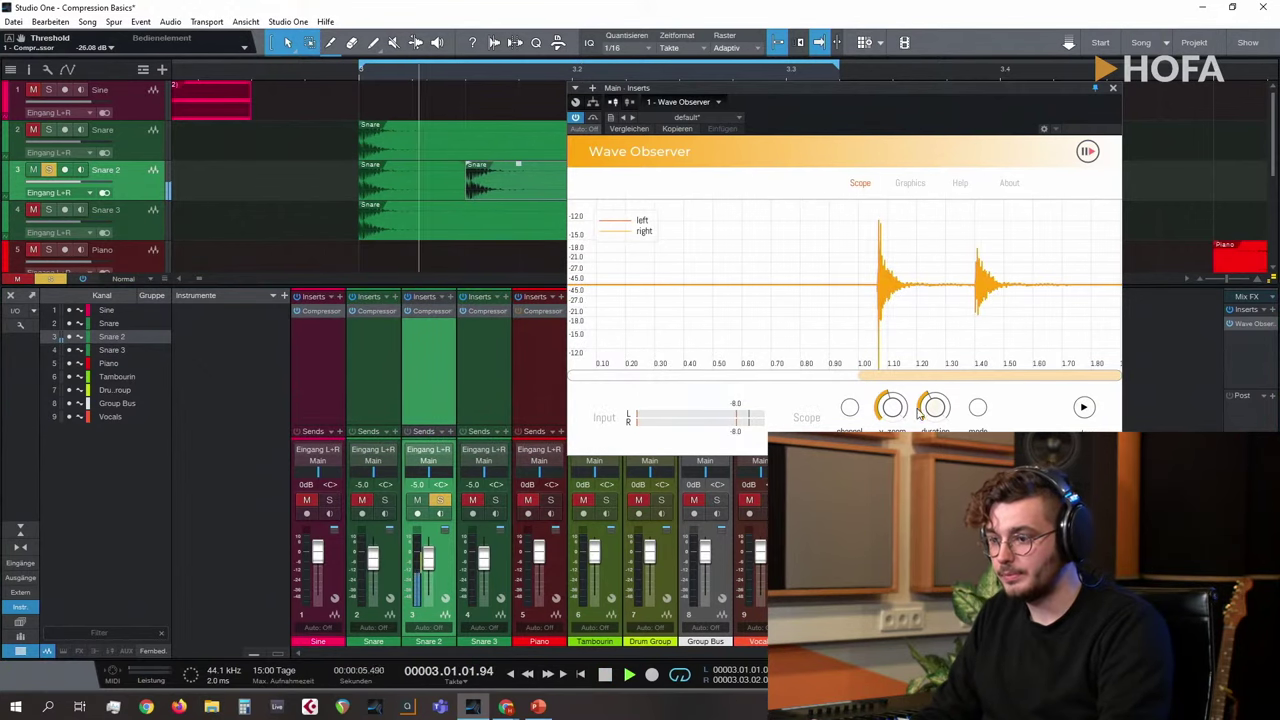
pyautogui.moveTo(903, 401); pyautogui.dragTo(934, 400)
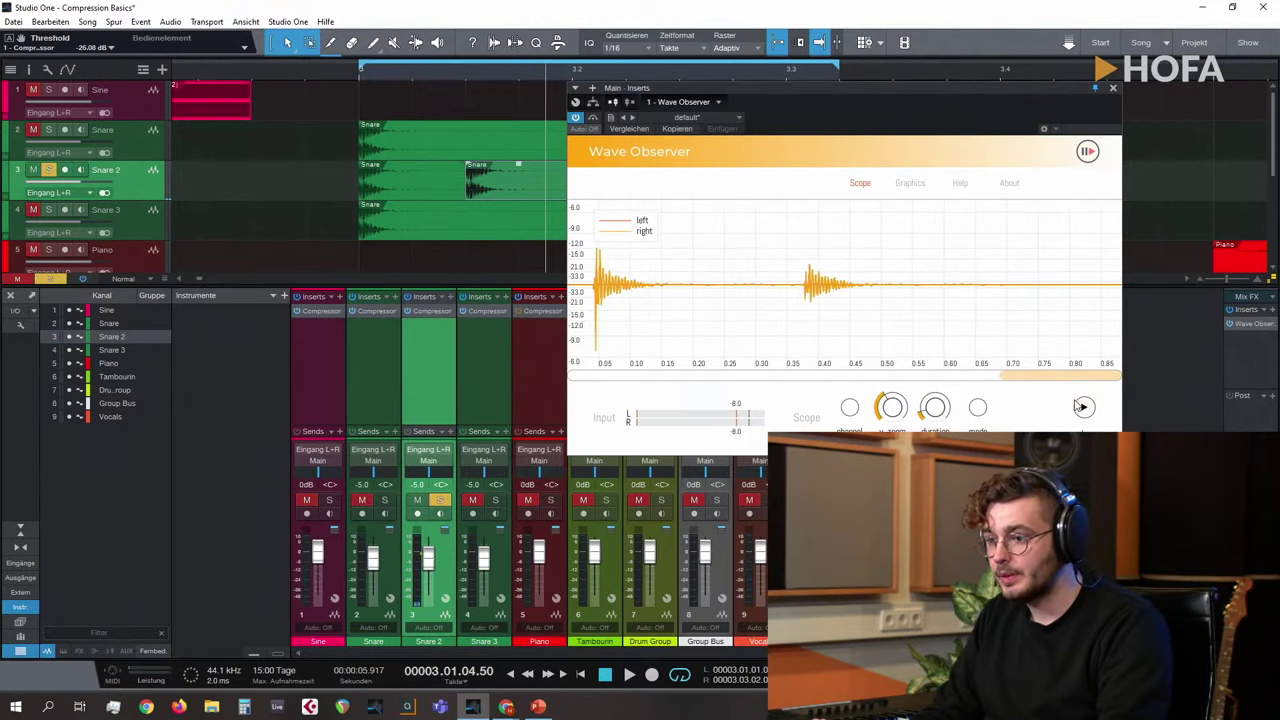
pyautogui.moveTo(1068, 385); pyautogui.dragTo(1036, 305)
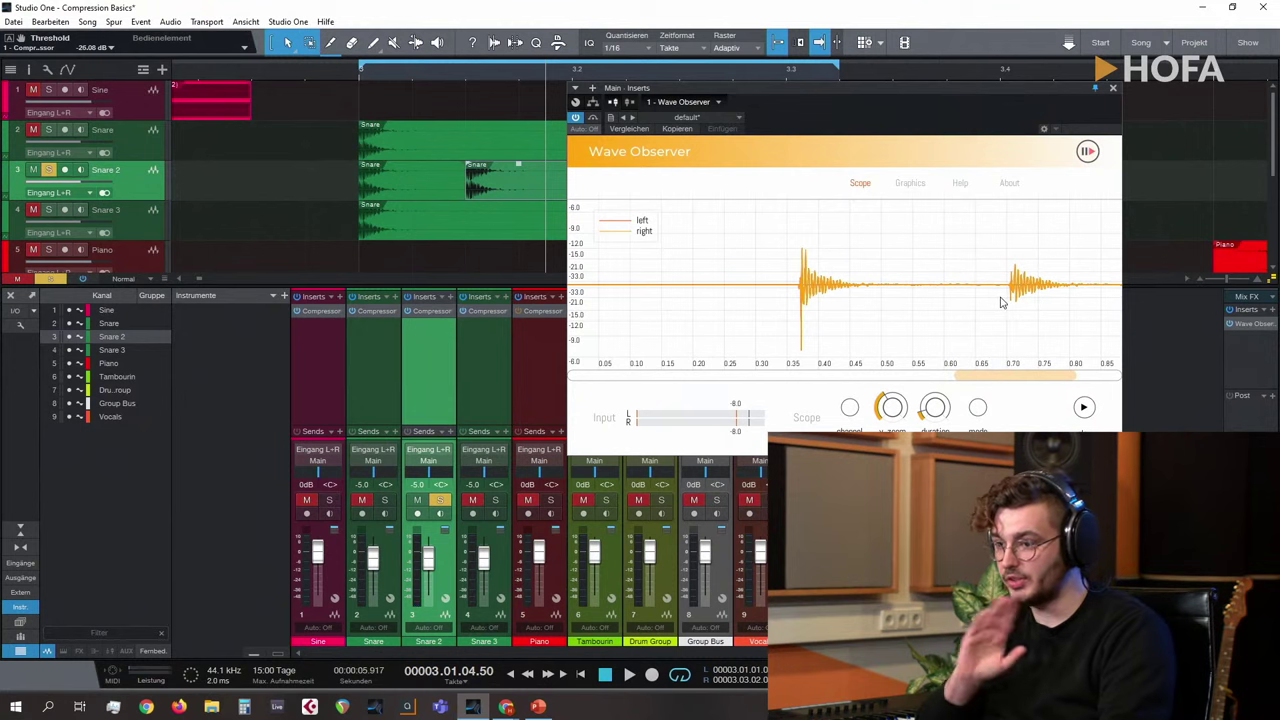
pyautogui.moveTo(996, 380); pyautogui.dragTo(1020, 381)
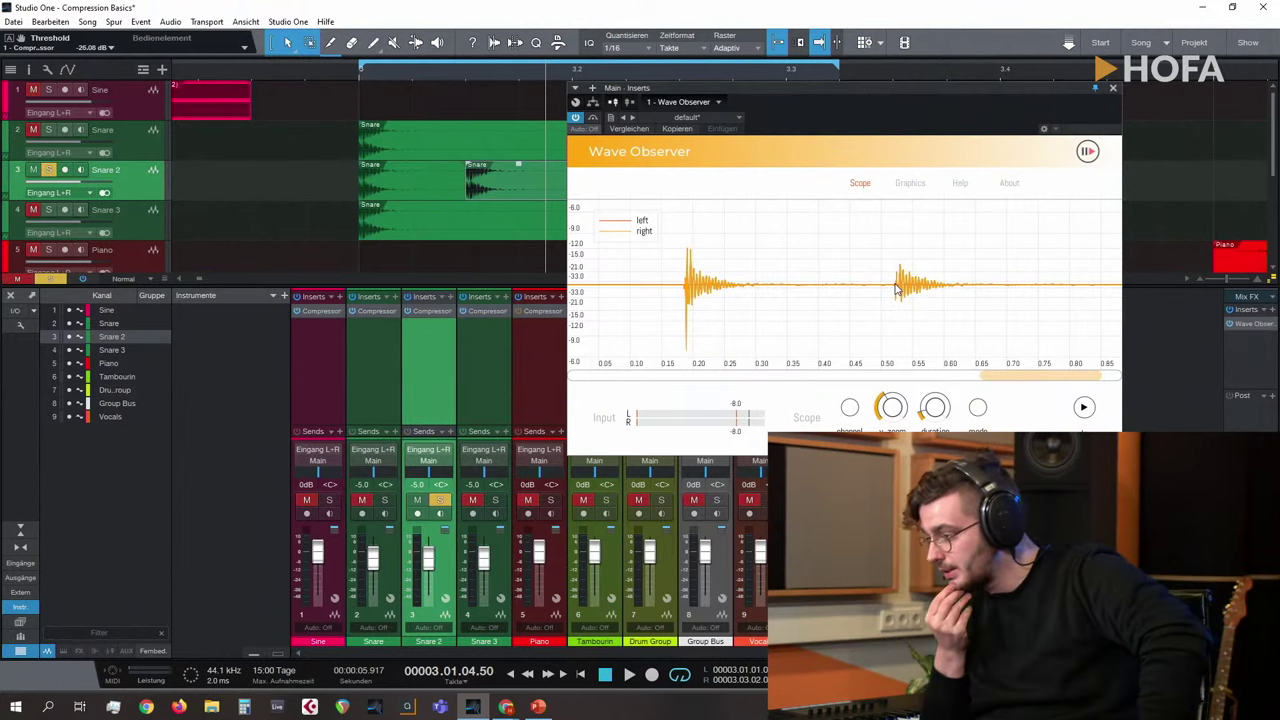
# Step: Close the Wave Observer, move the duplicated Snare 2 hit to beat 3.2 and set the loop range from 3.2 to 3.3
pyautogui.click(1113, 87)
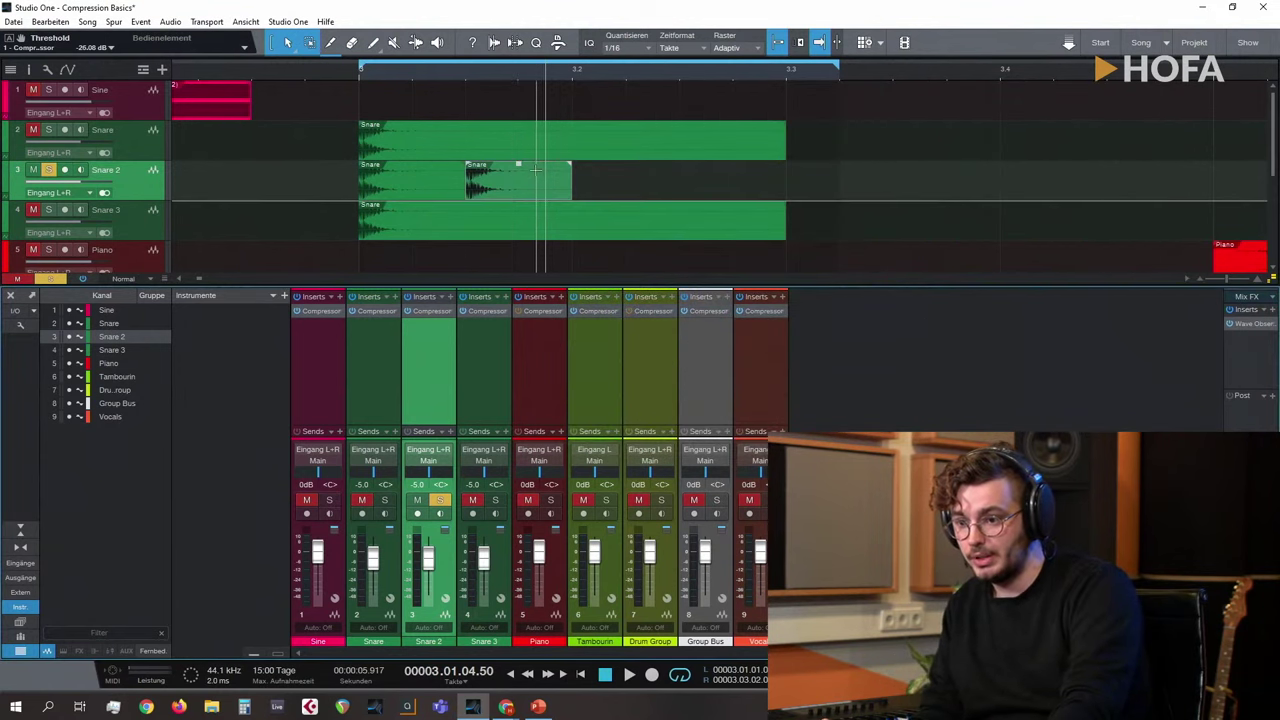
pyautogui.moveTo(530, 187); pyautogui.dragTo(637, 187)
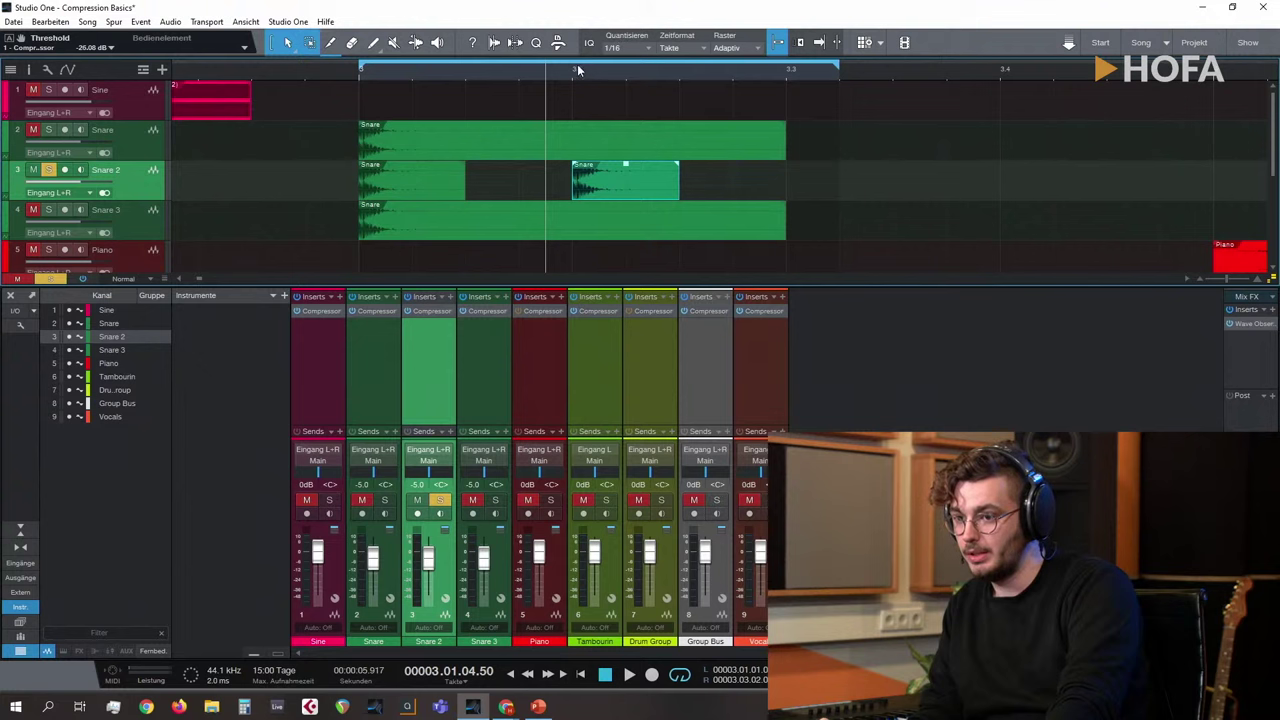
pyautogui.moveTo(577, 62); pyautogui.dragTo(787, 64)
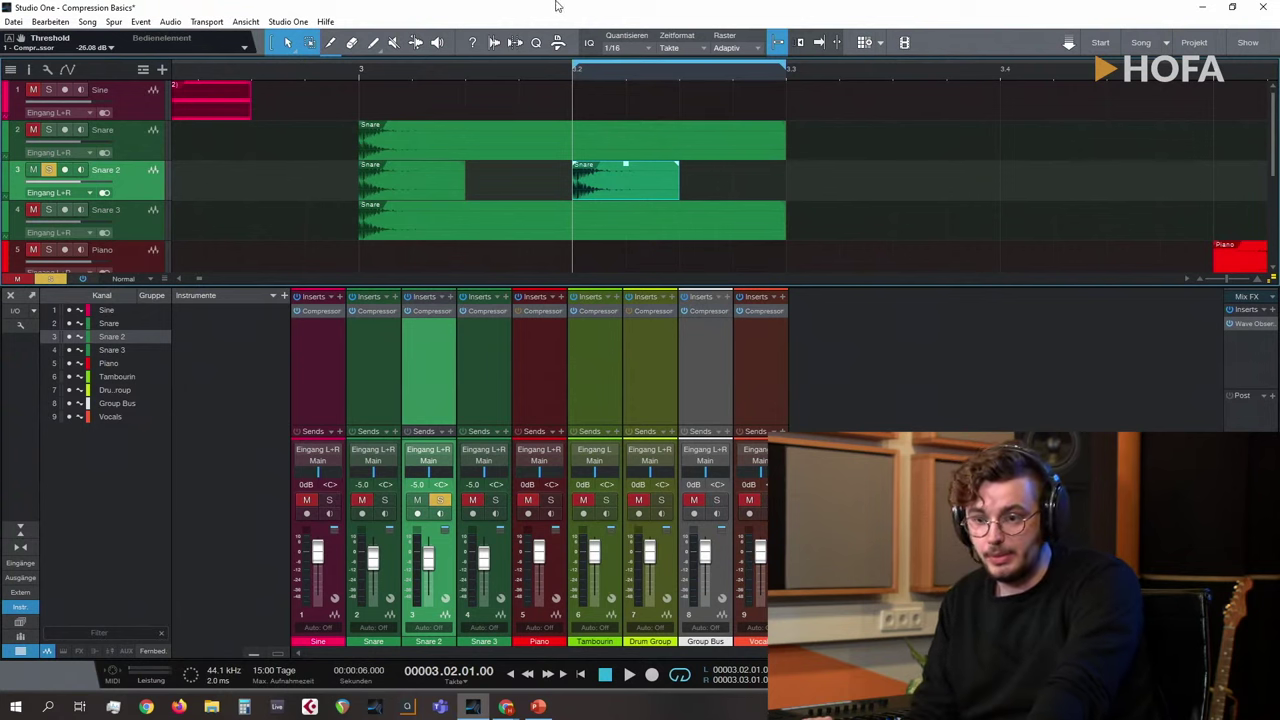
# Step: Open the Snare 2 compressor and listen to the moved snare hit on its own
pyautogui.click(428, 311)
pyautogui.press('space')
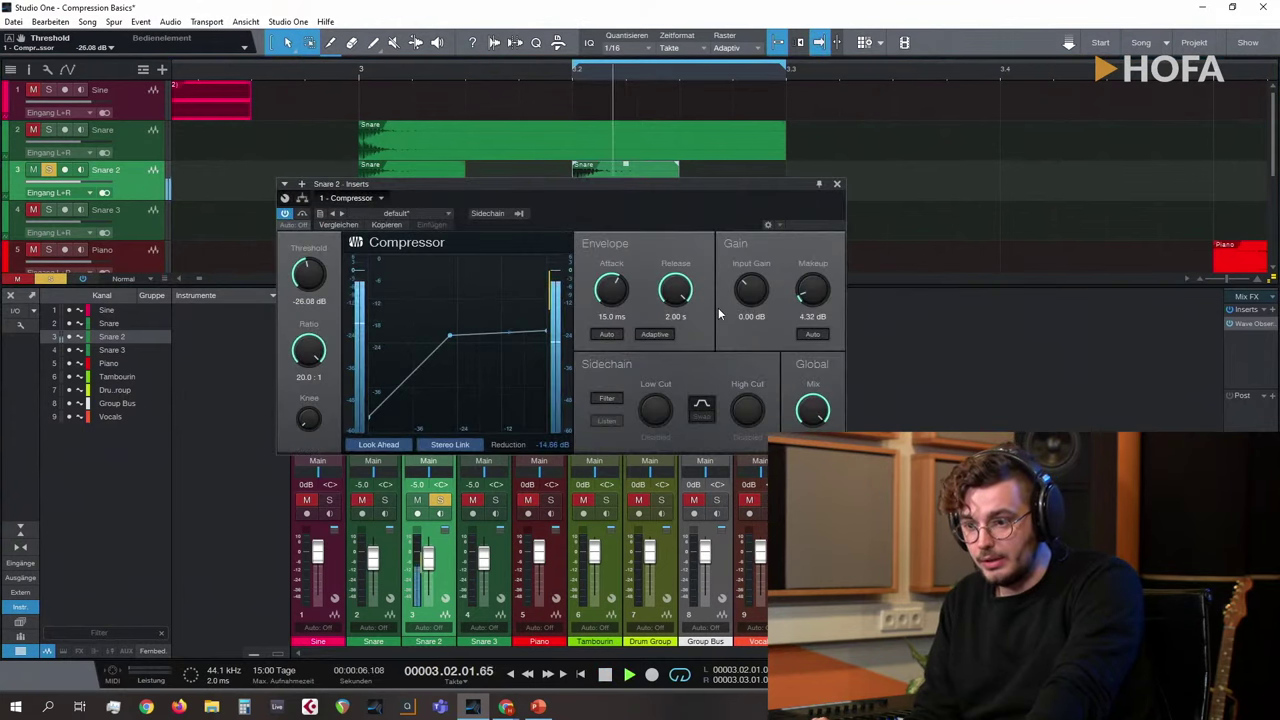
pyautogui.press('space')
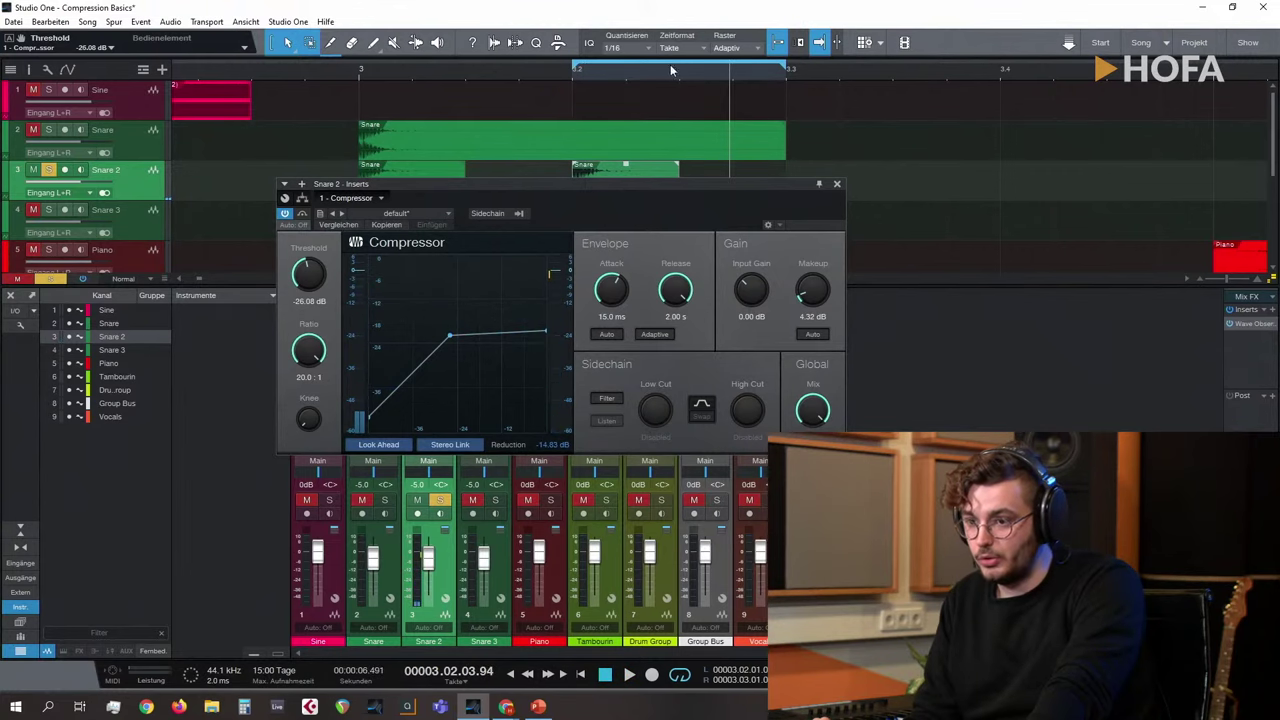
# Step: Delete the duplicated snare hit, extend the first Snare 2 clip to 3.3 and loop the range from bar 3 to 3.3
pyautogui.click(592, 154)
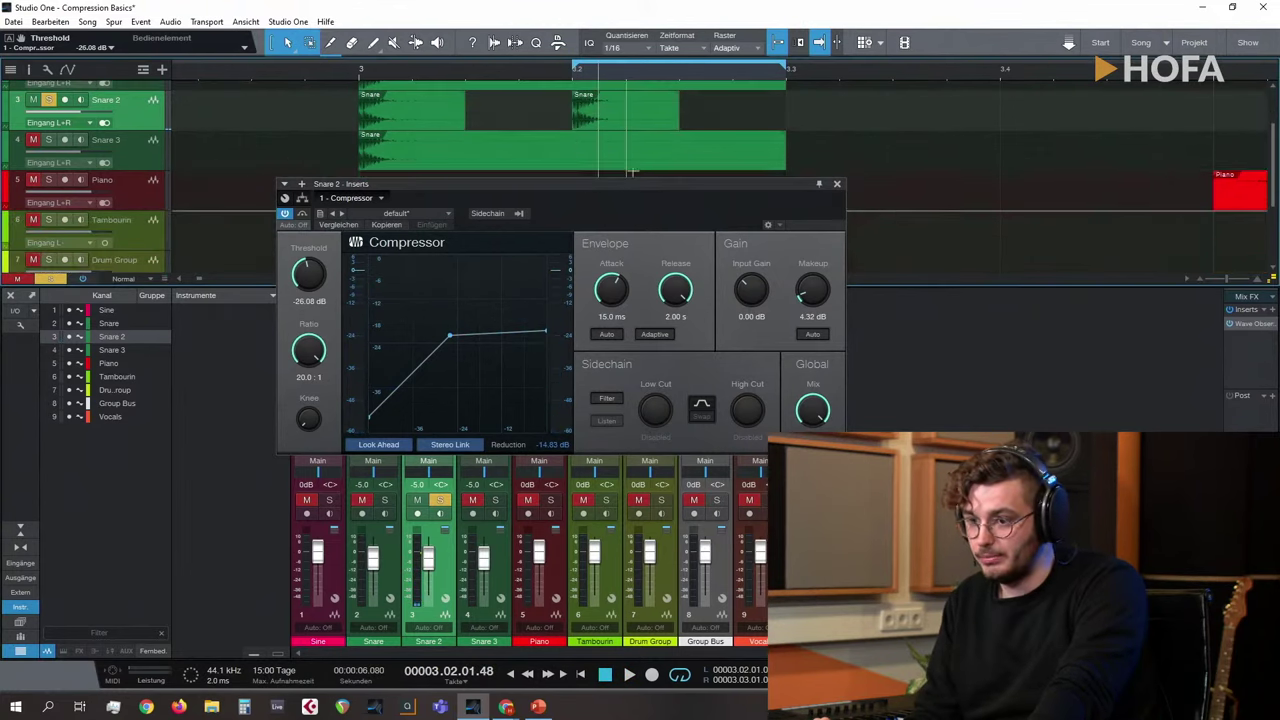
pyautogui.scroll(-2, 620, 145)
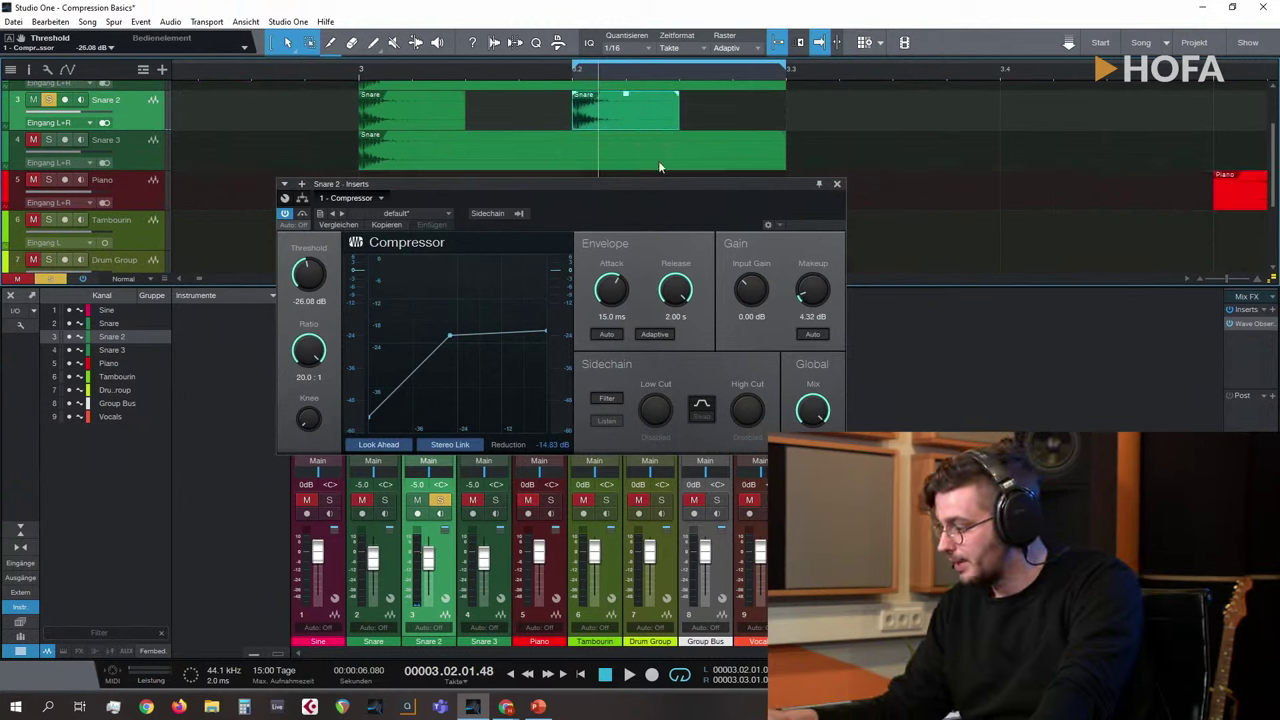
pyautogui.press('Left')
pyautogui.moveTo(462, 110); pyautogui.dragTo(784, 112)
pyautogui.moveTo(572, 67); pyautogui.dragTo(352, 74)
# Step: Play the single-hit loop while stepping the Snare 2 compressor's release through 120.1, 592.7 and 900.4 ms to 8.09 ms
pyautogui.moveTo(679, 302); pyautogui.dragTo(689, 353)
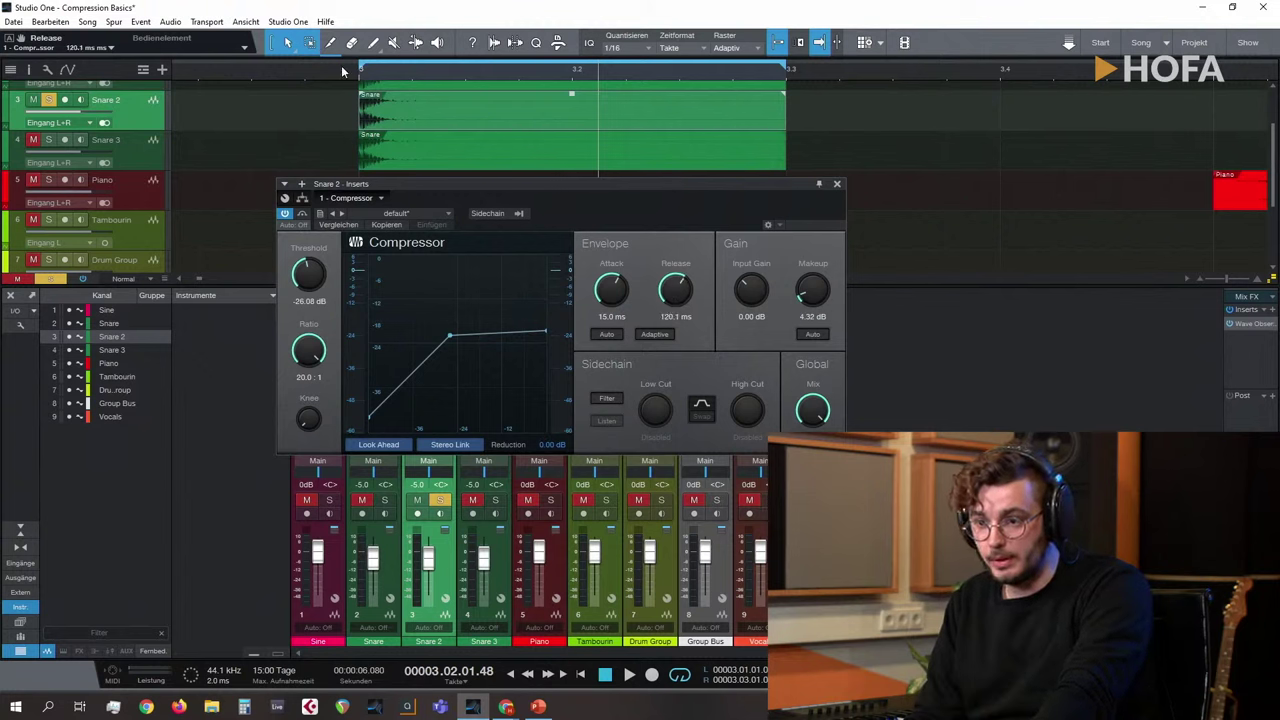
pyautogui.press('space')
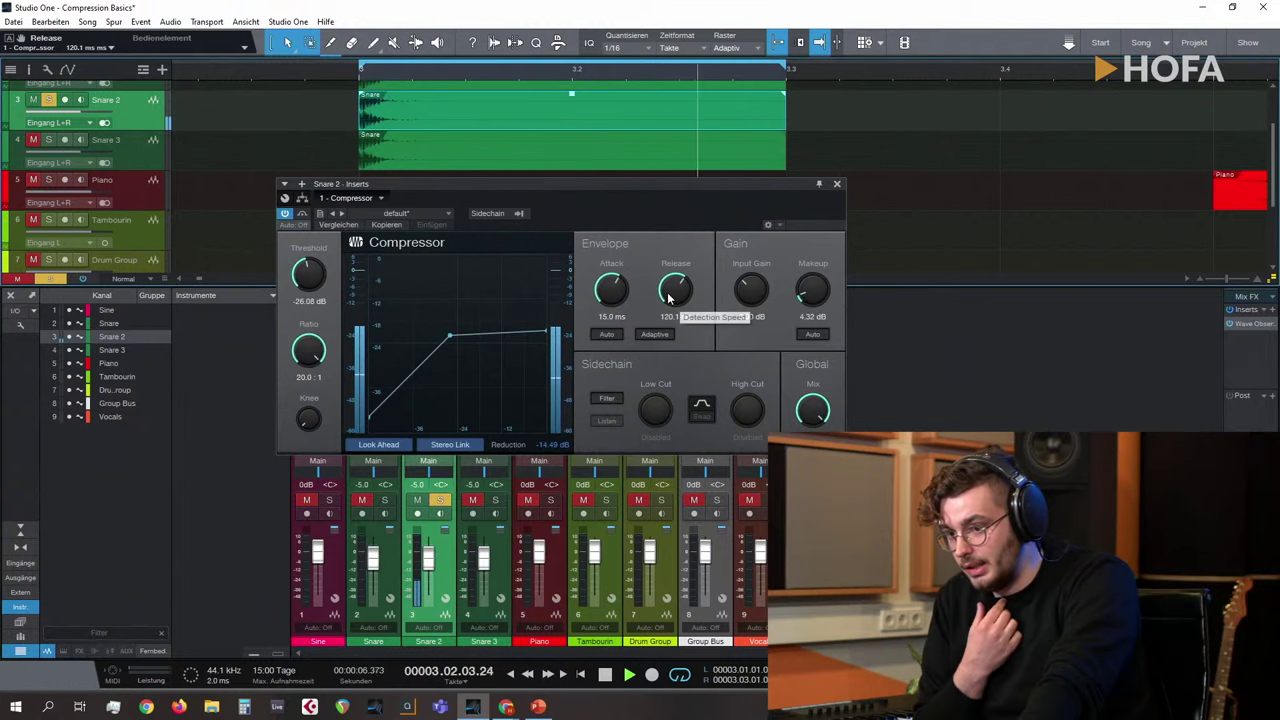
pyautogui.moveTo(670, 292); pyautogui.dragTo(677, 279)
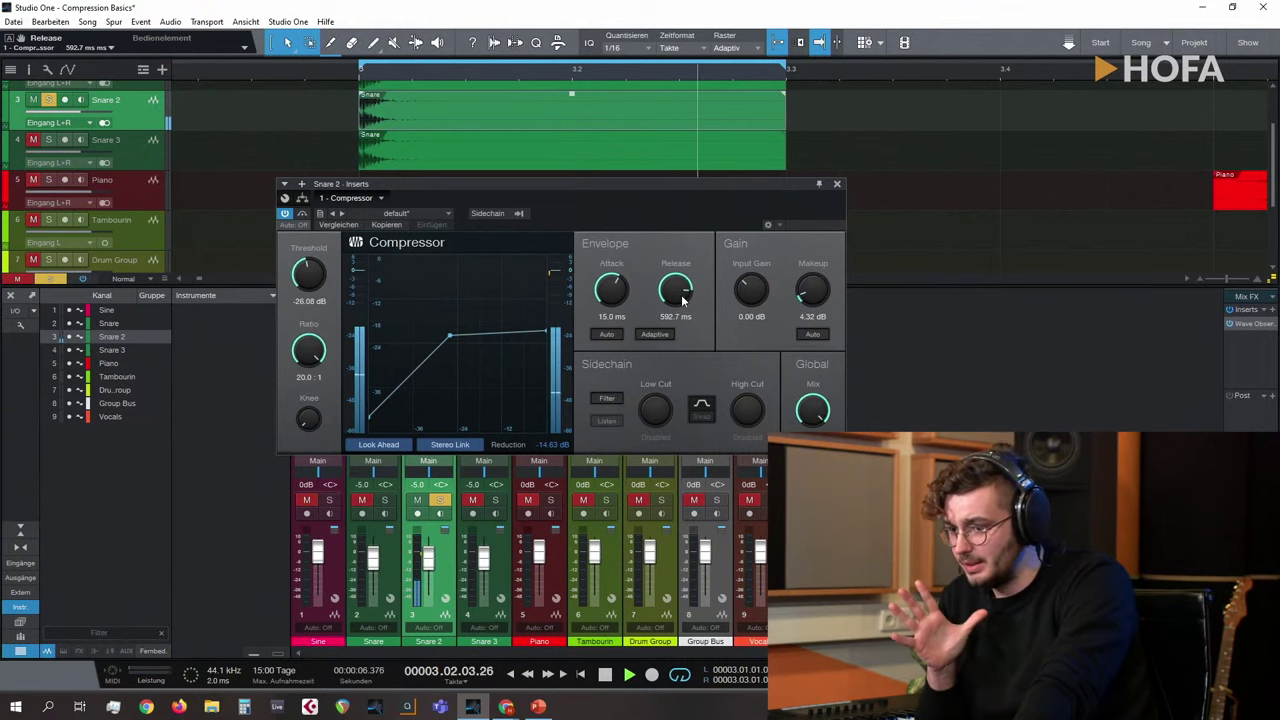
pyautogui.moveTo(683, 298); pyautogui.dragTo(677, 287)
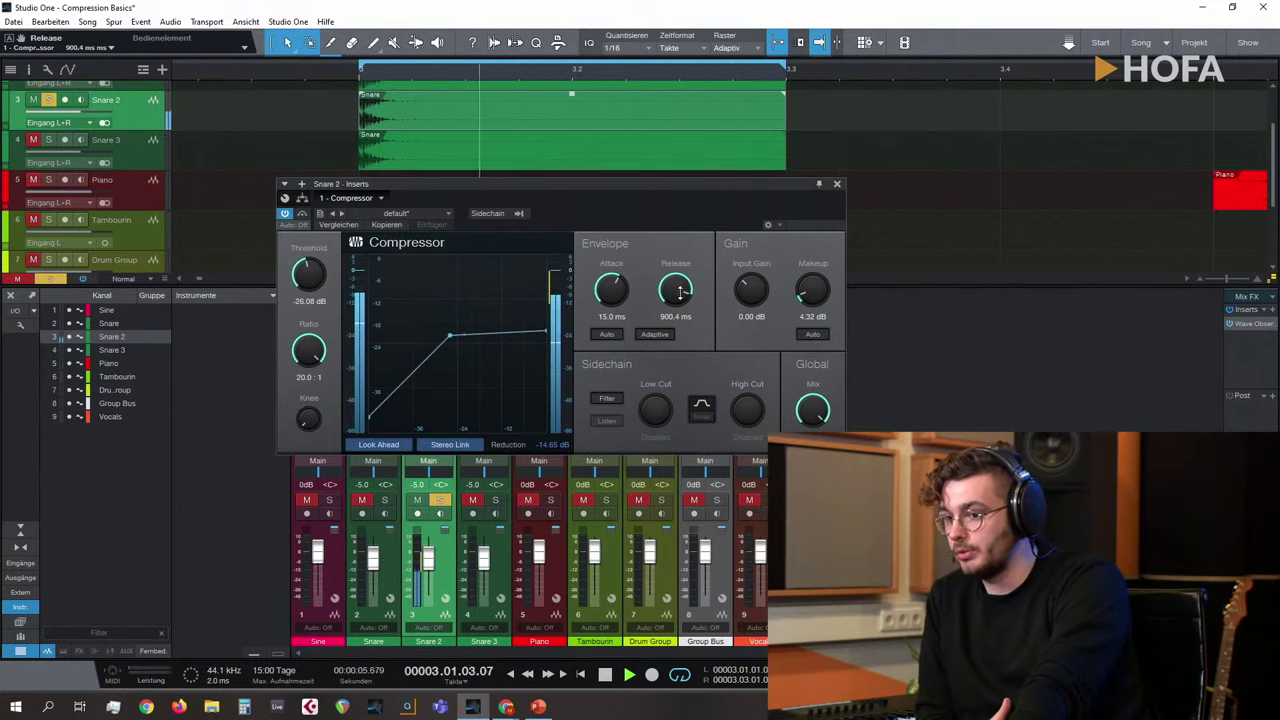
pyautogui.moveTo(680, 291); pyautogui.dragTo(681, 375)
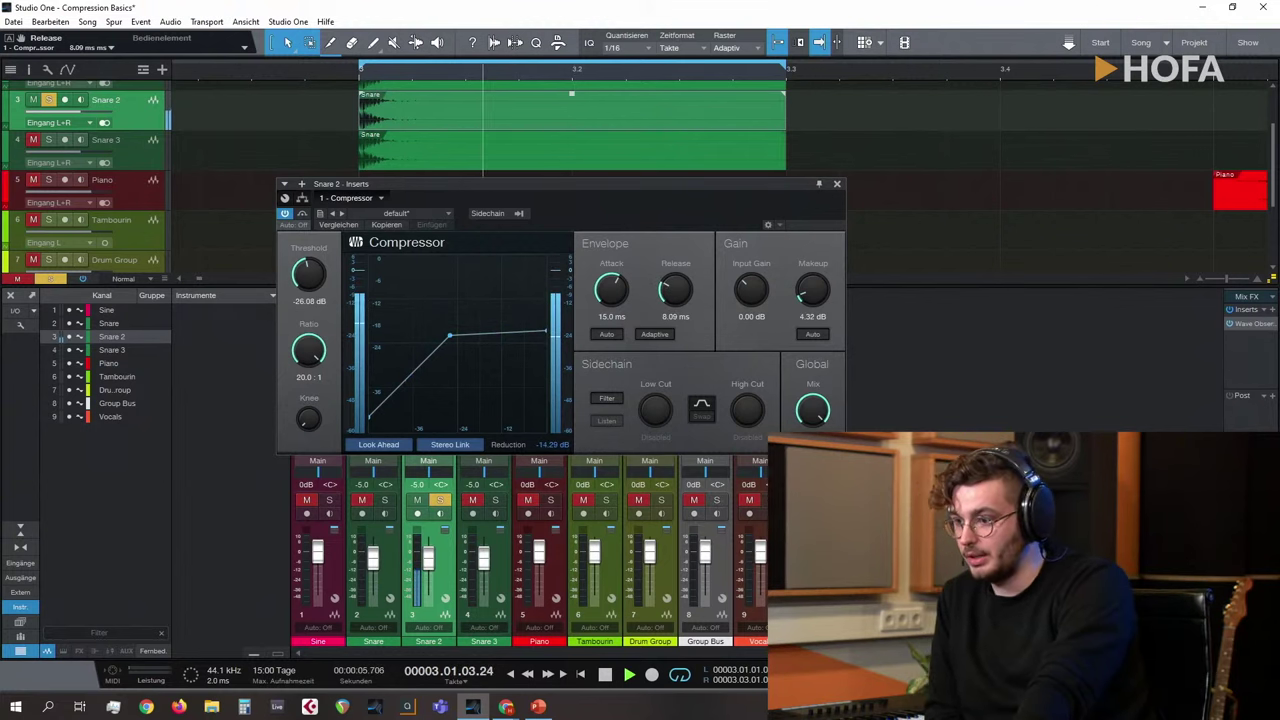
# Step: Open and run the Wave Observer beside the compressor, with its displayed duration set to about two seconds
pyautogui.click(1250, 323)
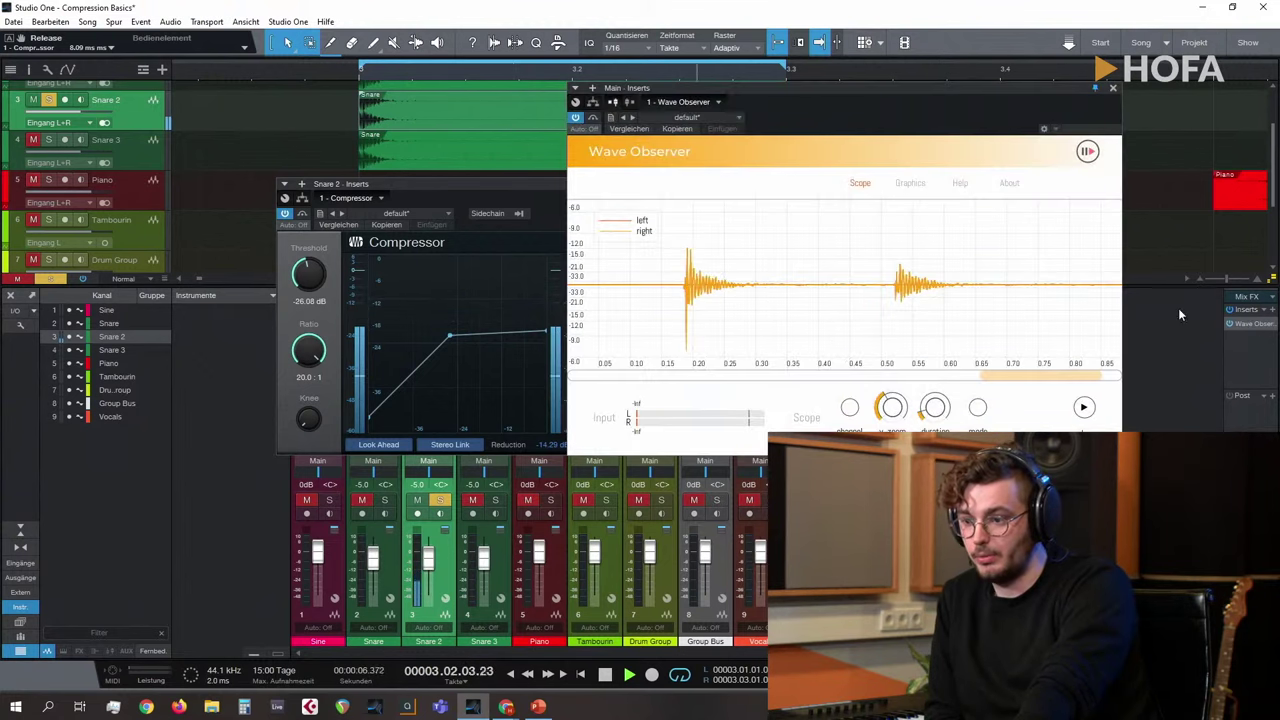
pyautogui.click(1083, 407)
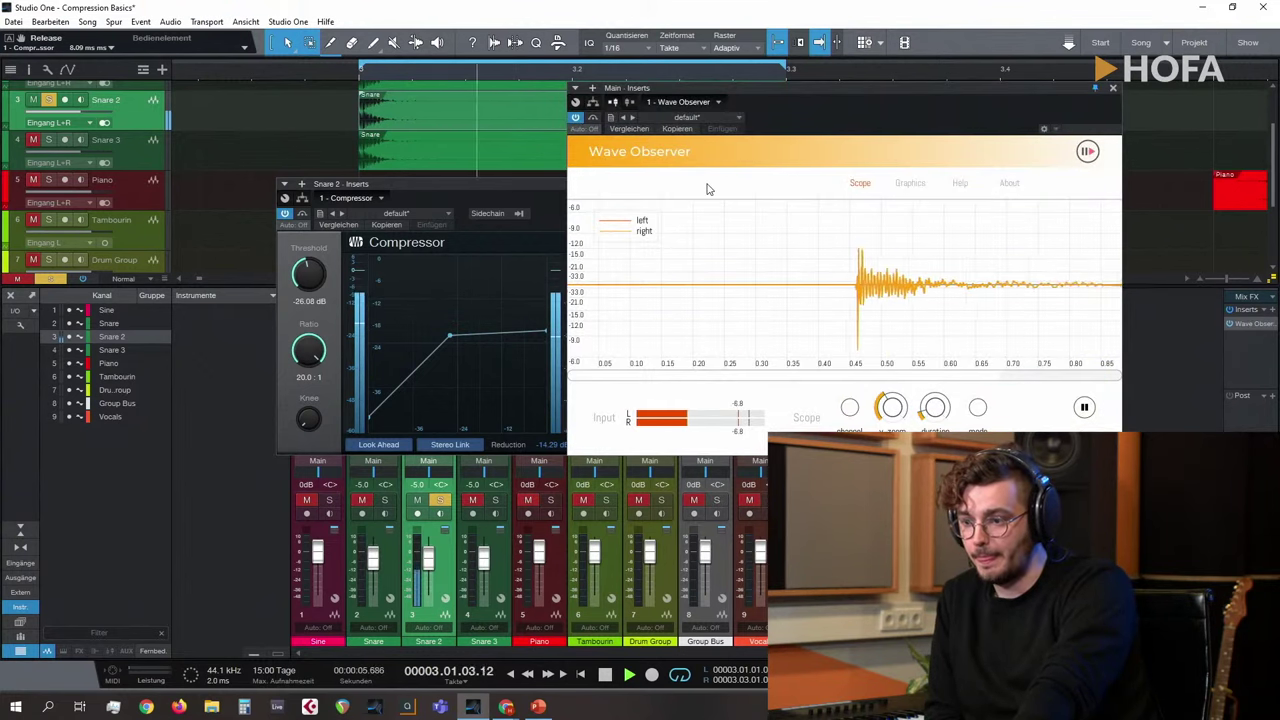
pyautogui.moveTo(484, 187); pyautogui.dragTo(346, 182)
pyautogui.moveTo(864, 85); pyautogui.dragTo(986, 91)
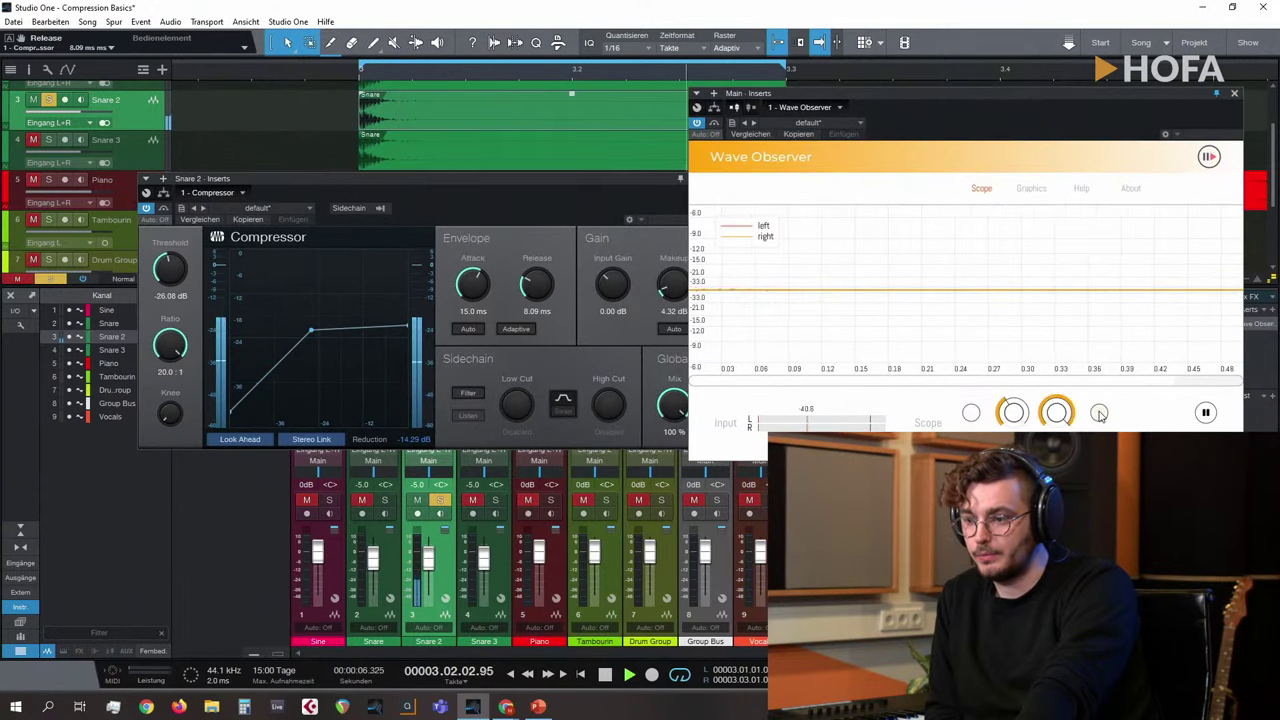
pyautogui.moveTo(1056, 413); pyautogui.dragTo(1054, 334)
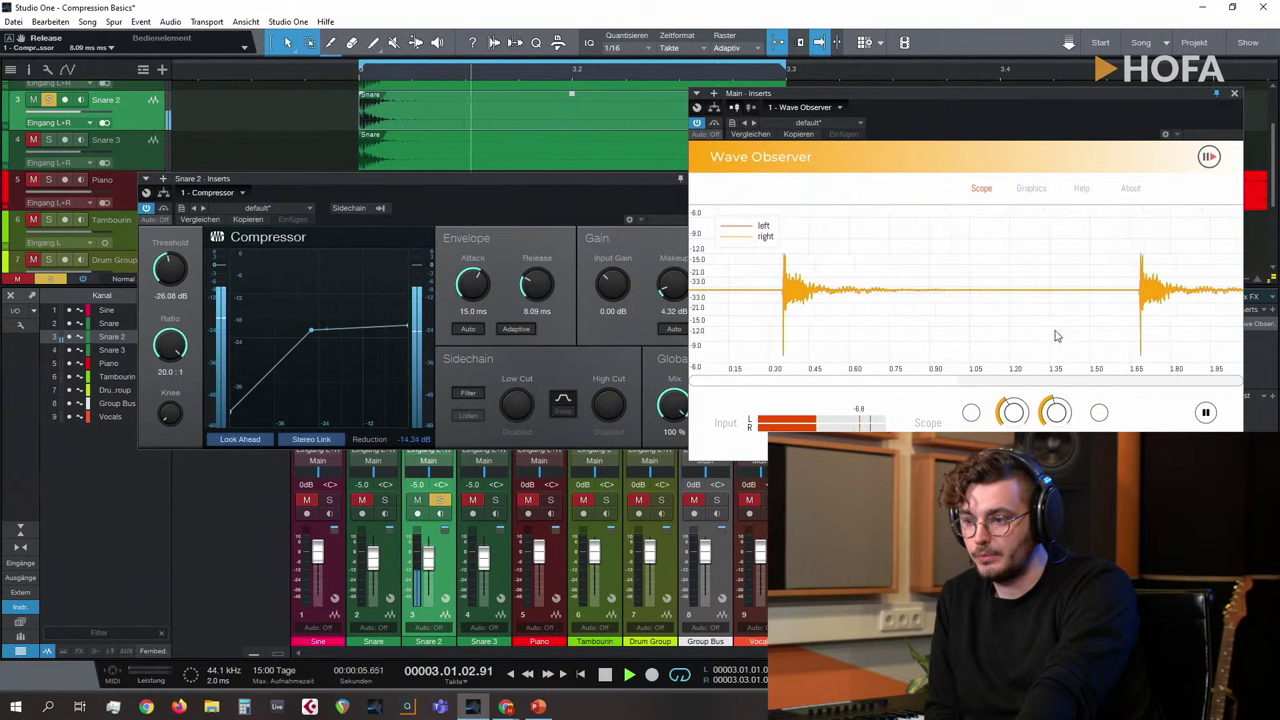
# Step: Switch the compressor's release from 549.4 ms to 3.64 ms during playback and pause the Wave Observer to capture both hits
pyautogui.moveTo(536, 270); pyautogui.dragTo(537, 222)
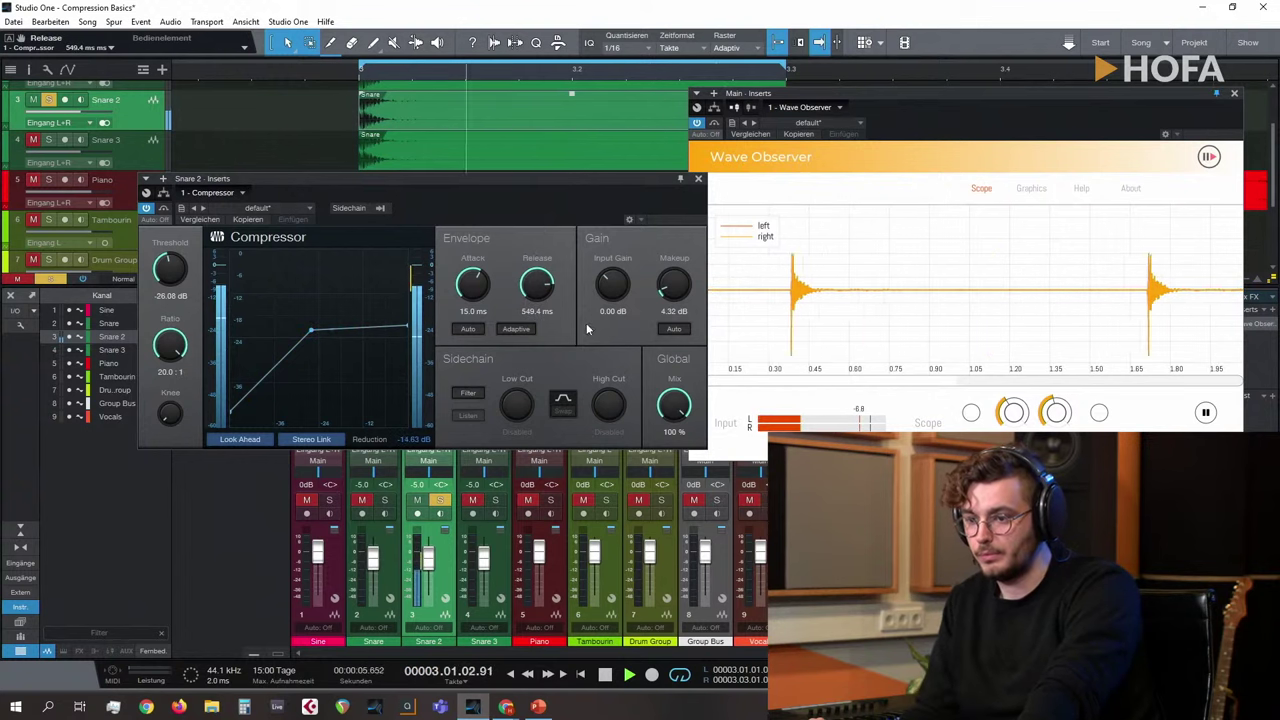
pyautogui.moveTo(548, 280); pyautogui.dragTo(543, 371)
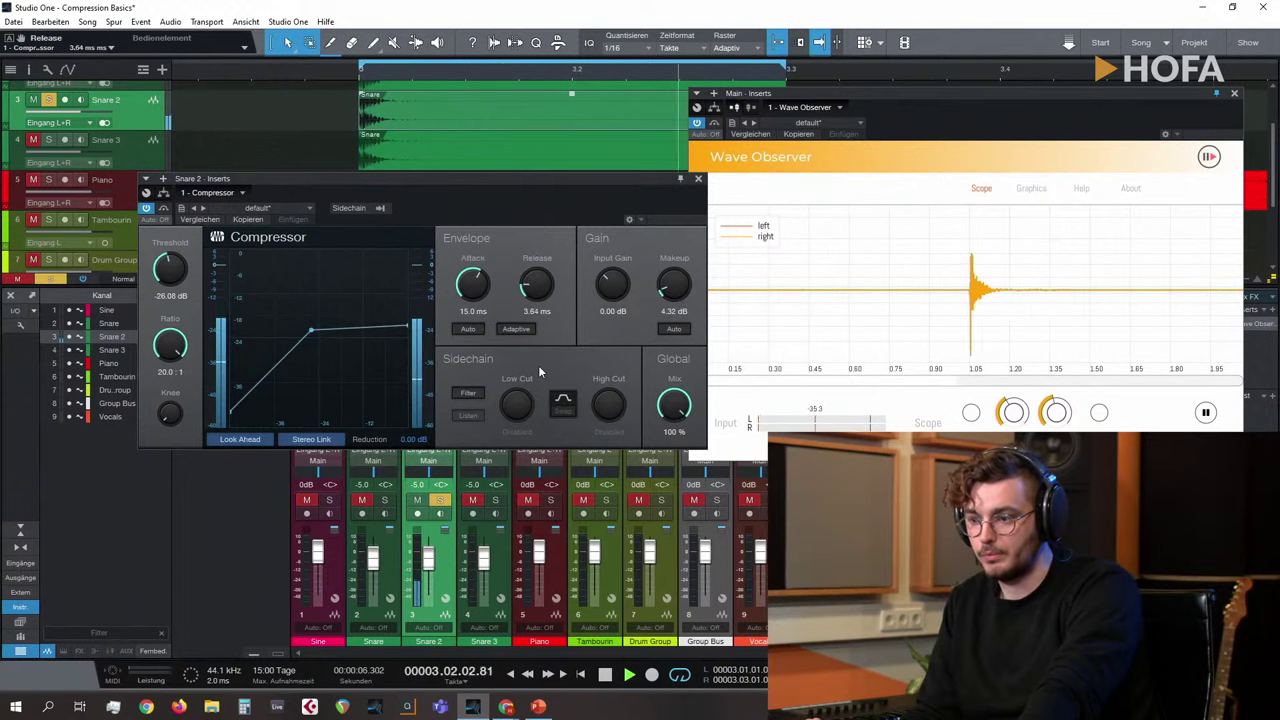
pyautogui.click(1205, 412)
pyautogui.click(1205, 412)
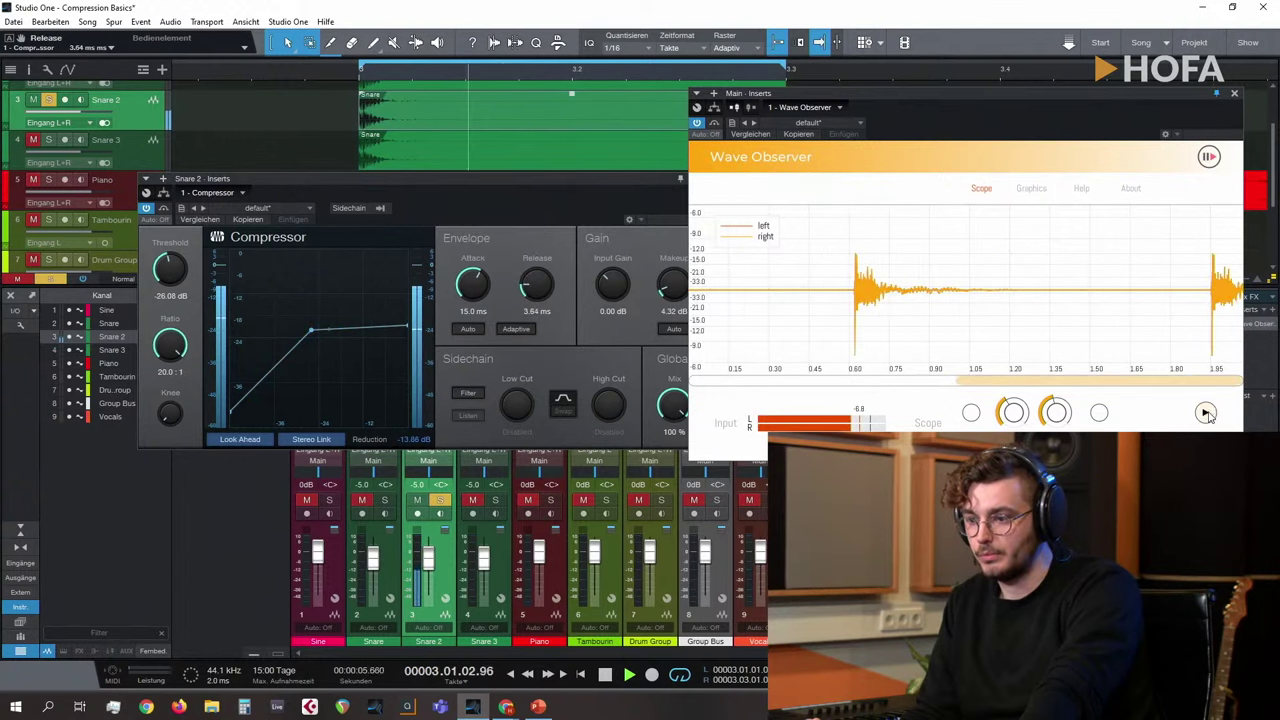
# Step: Compare the decays of the two captured snare hits in the paused Wave Observer at a higher amplitude zoom
pyautogui.moveTo(1025, 381); pyautogui.dragTo(872, 388)
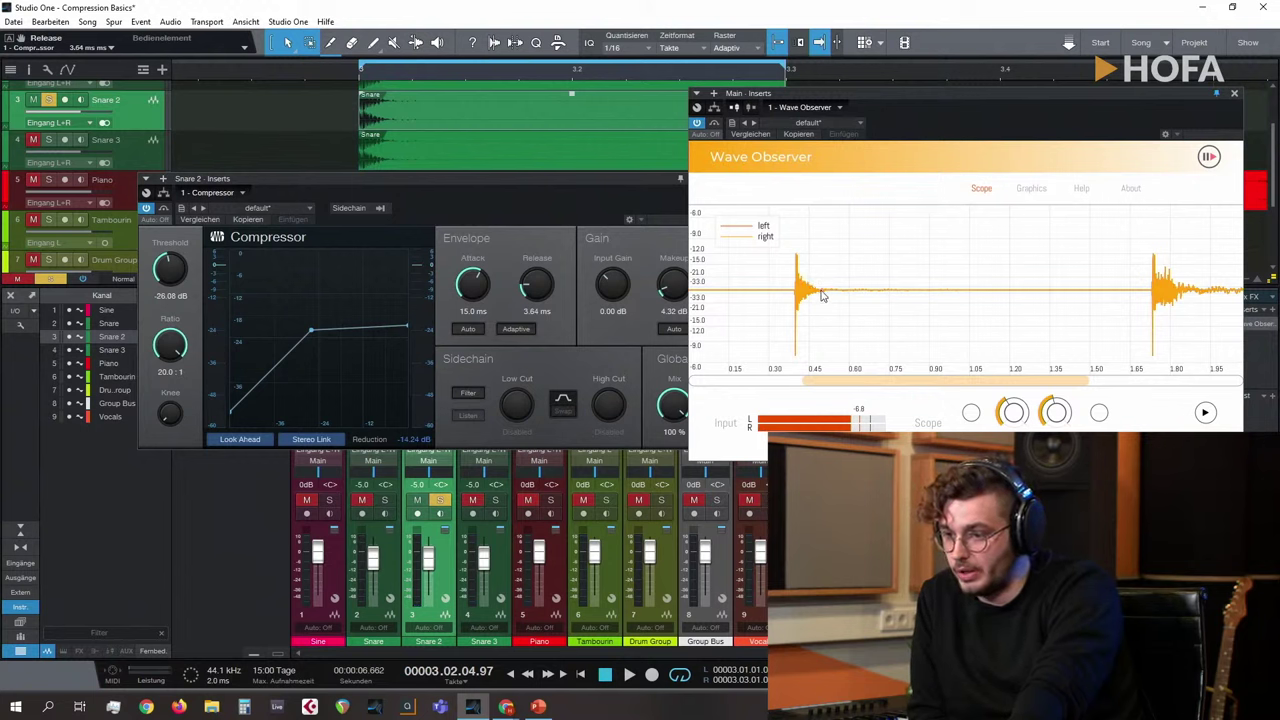
pyautogui.moveTo(940, 391); pyautogui.dragTo(993, 390)
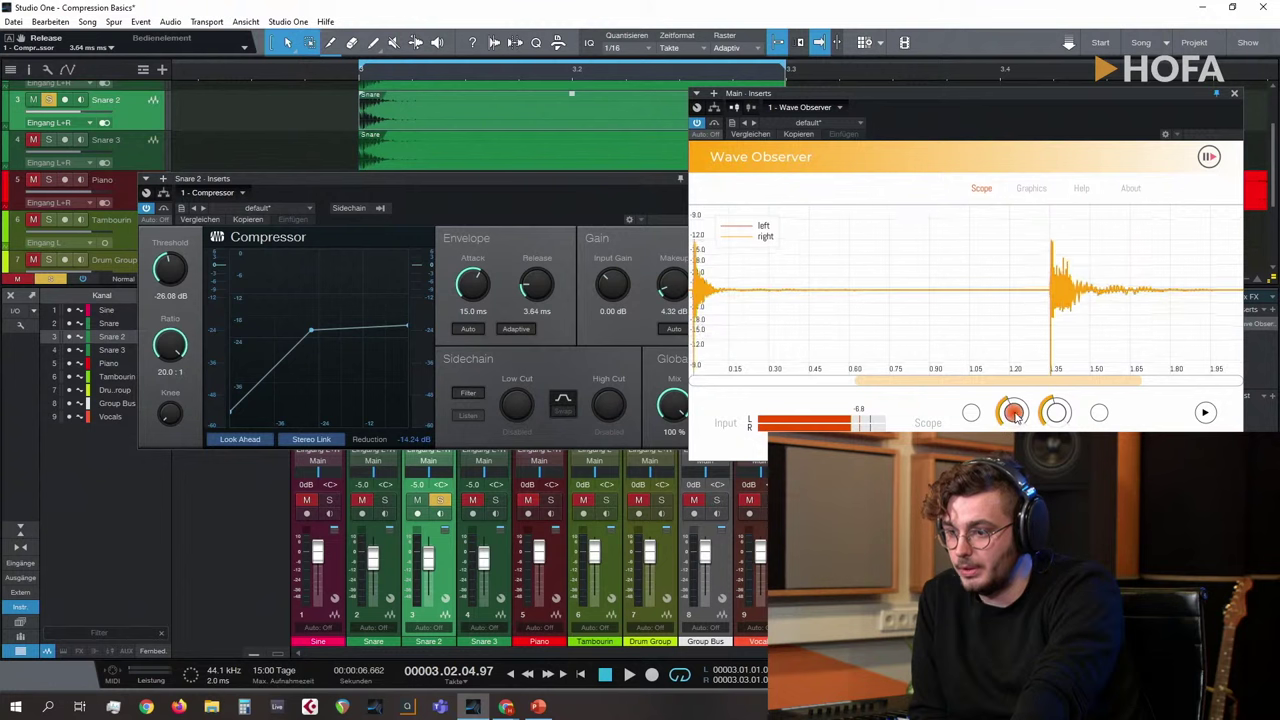
pyautogui.moveTo(1012, 391); pyautogui.dragTo(967, 396)
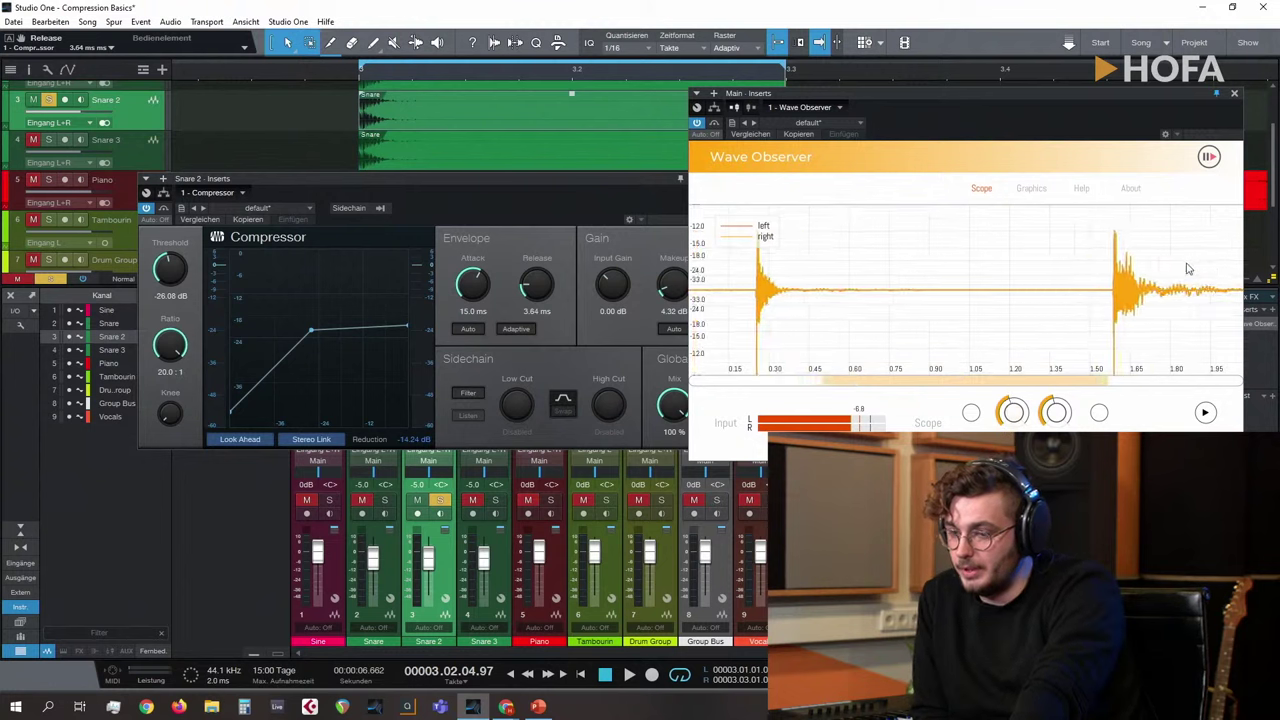
pyautogui.moveTo(1036, 105); pyautogui.dragTo(1011, 104)
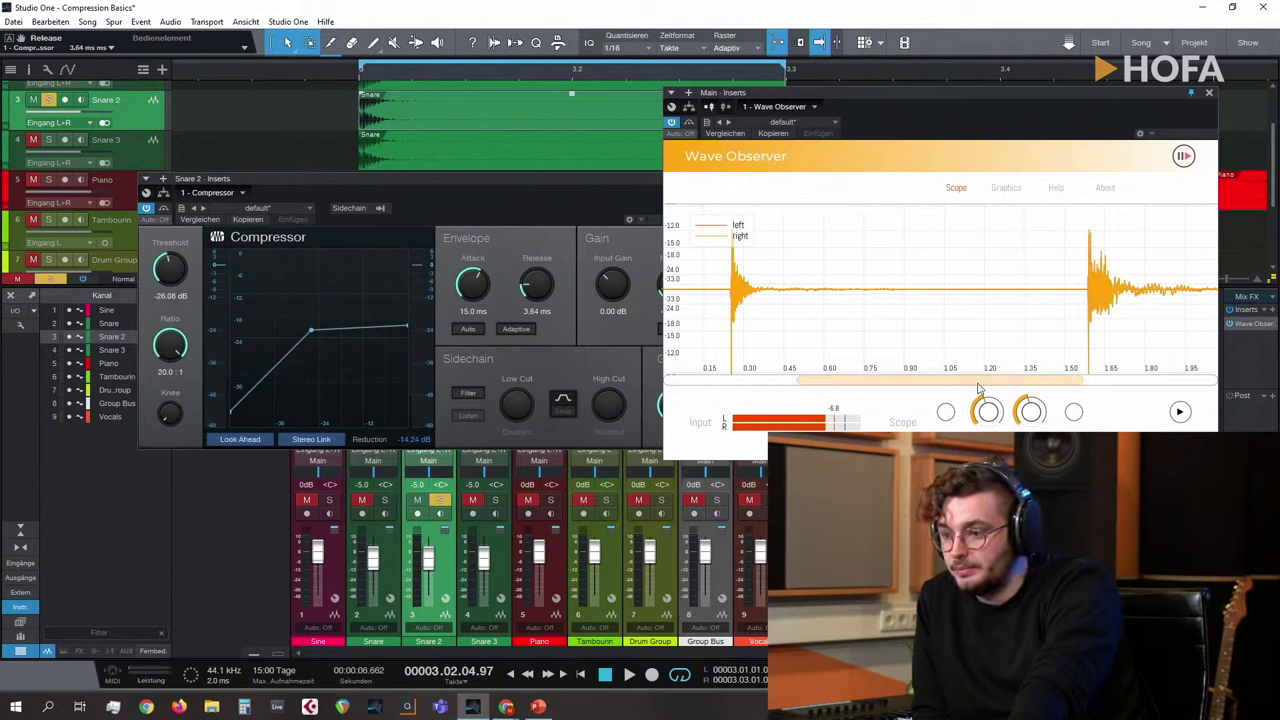
pyautogui.moveTo(979, 385); pyautogui.dragTo(1016, 385)
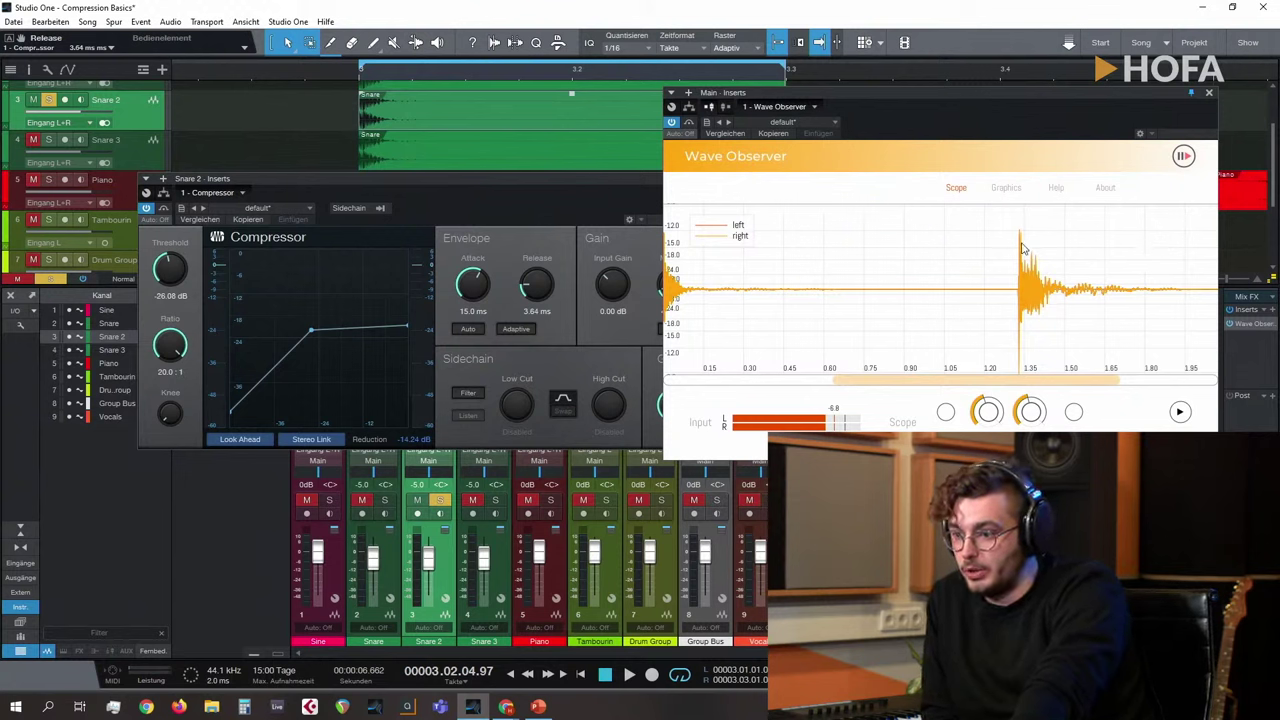
# Step: Play the snare loop again, raise the Snare 2 compressor's release to 34.3 ms and shift its window beside the waveform
pyautogui.click(608, 183)
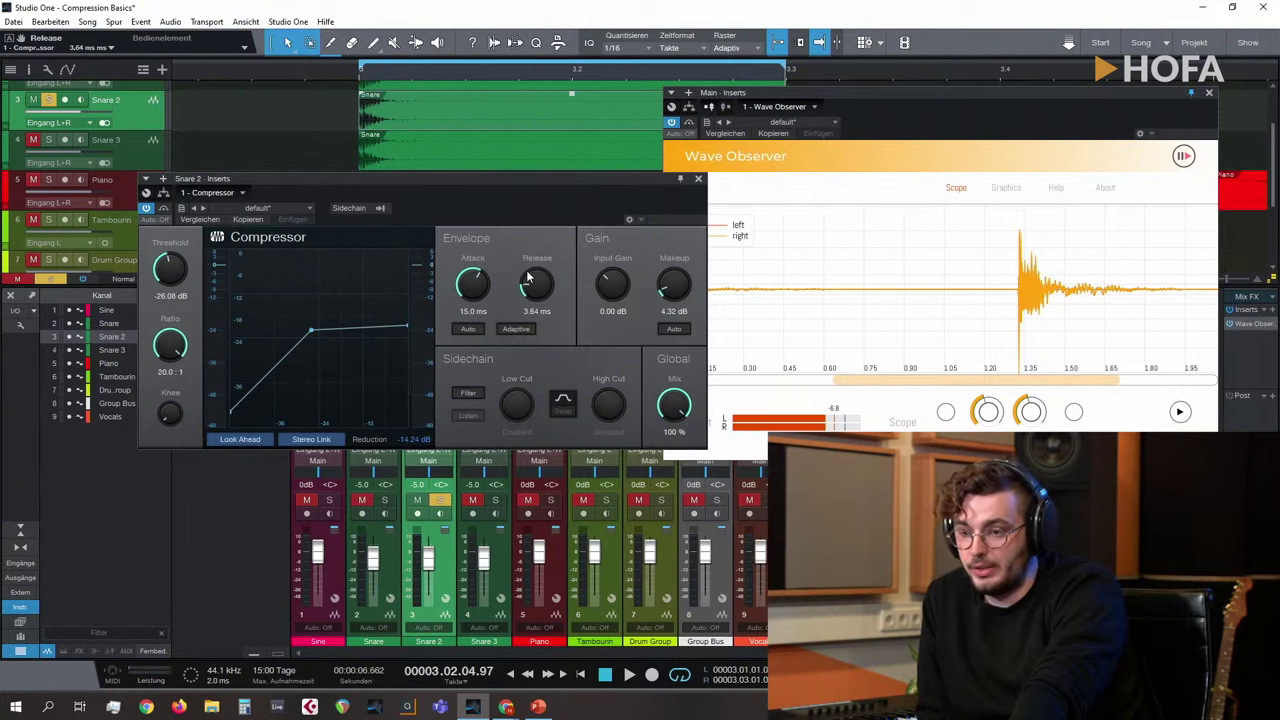
pyautogui.press('space')
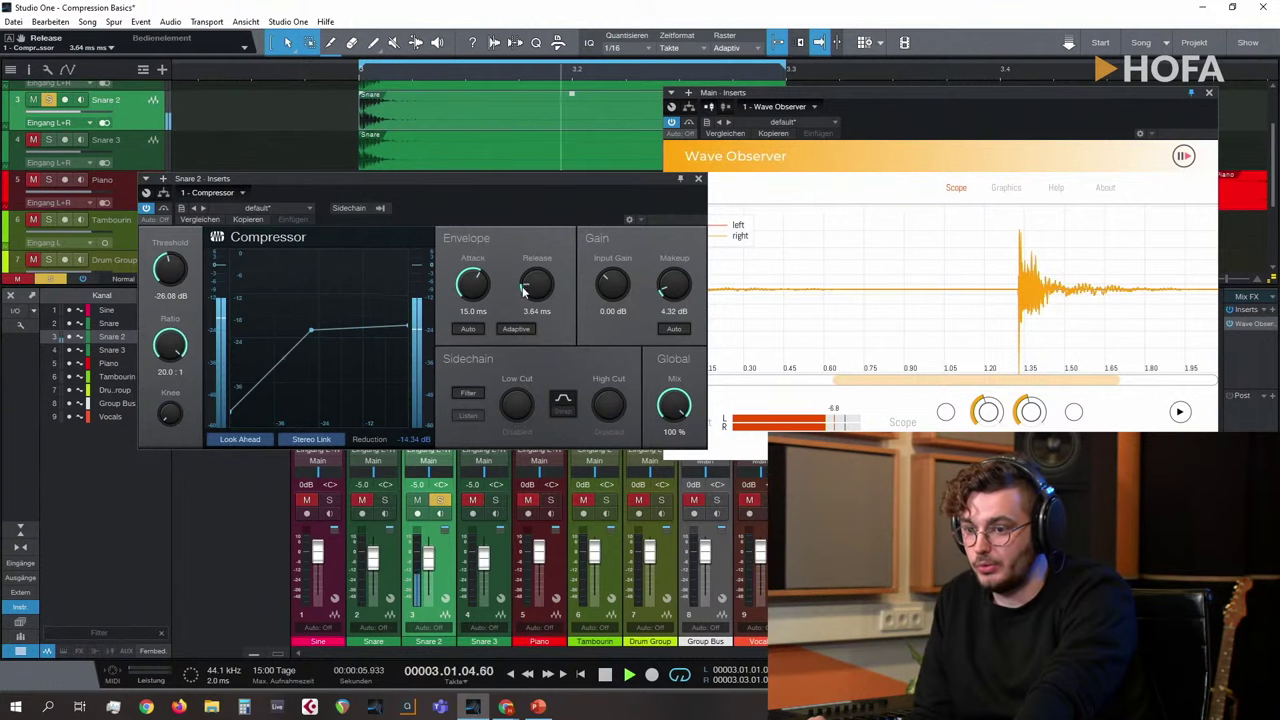
pyautogui.moveTo(527, 289); pyautogui.dragTo(537, 250)
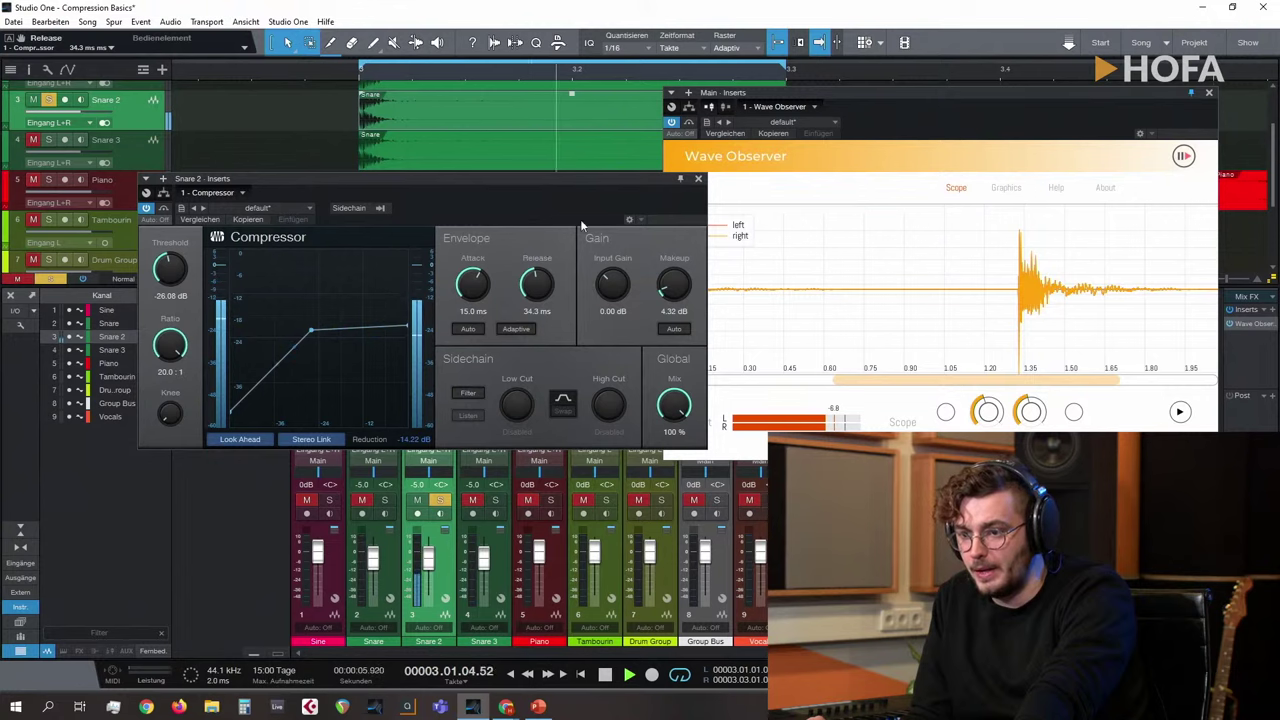
pyautogui.moveTo(610, 177); pyautogui.dragTo(670, 180)
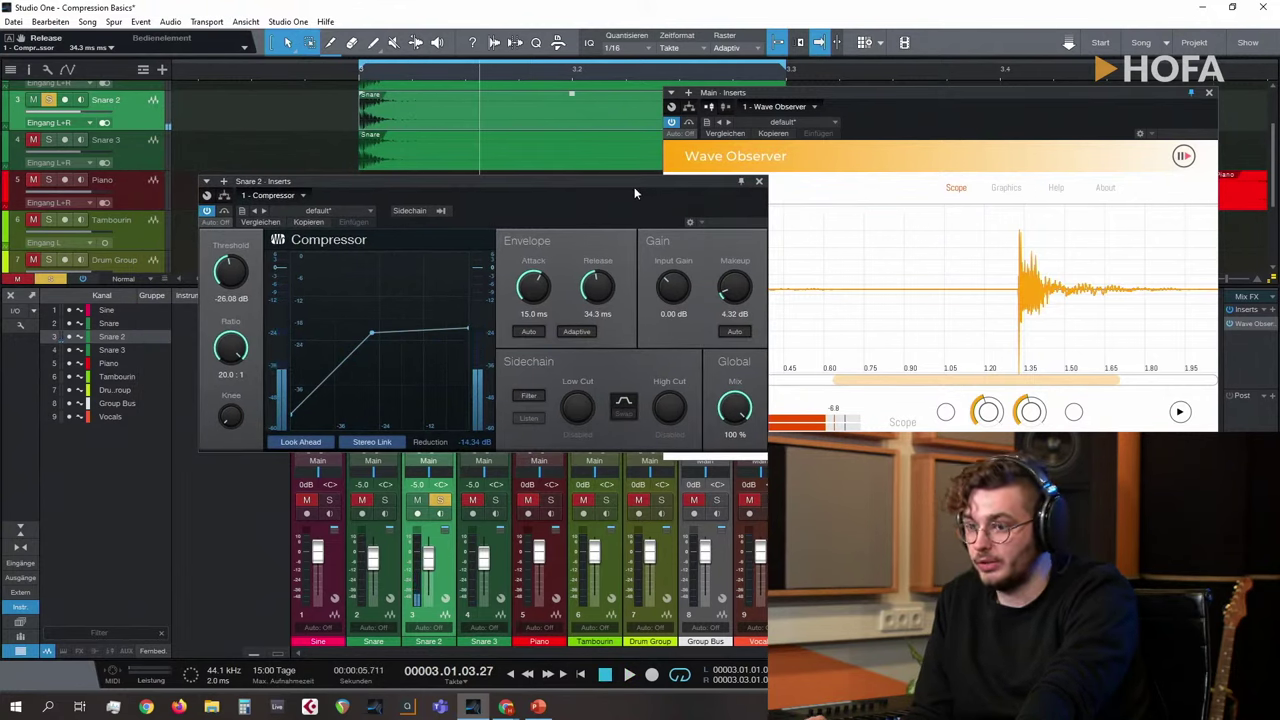
pyautogui.moveTo(634, 187); pyautogui.dragTo(630, 186)
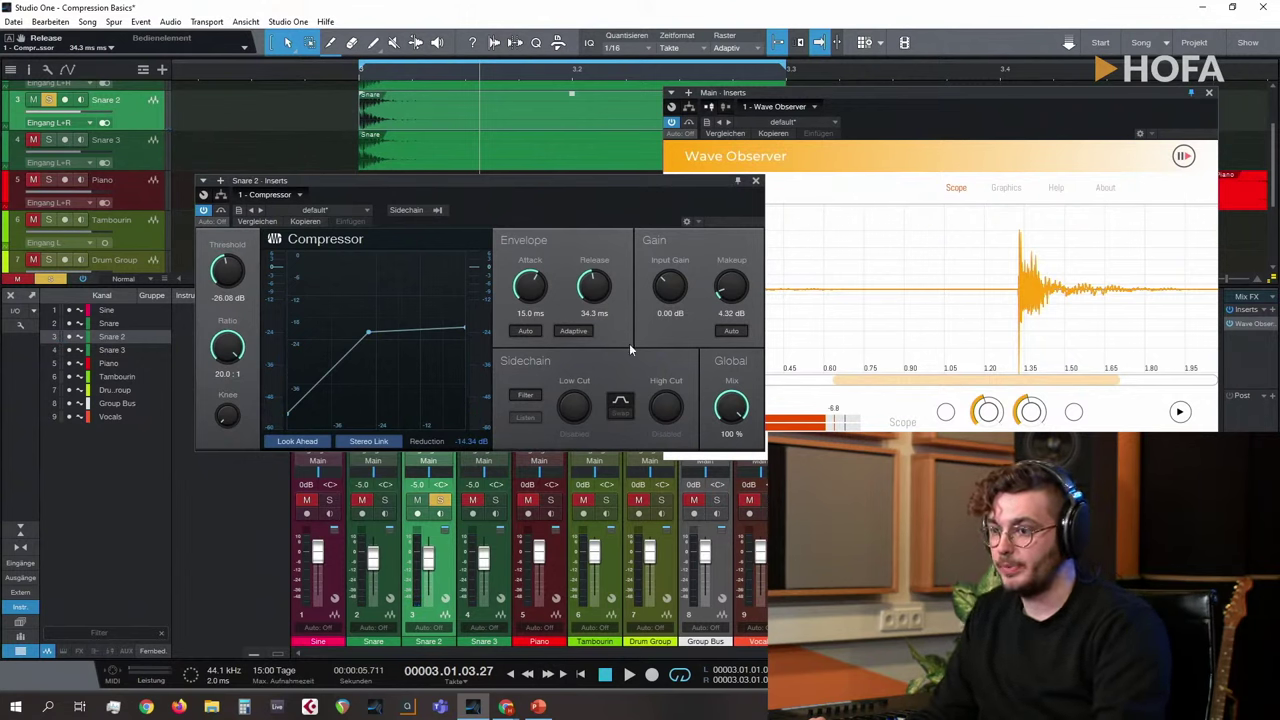
# Step: Close the Wave Observer and compressor windows and widen the arrangement view to include the Piano clip
pyautogui.click(1208, 94)
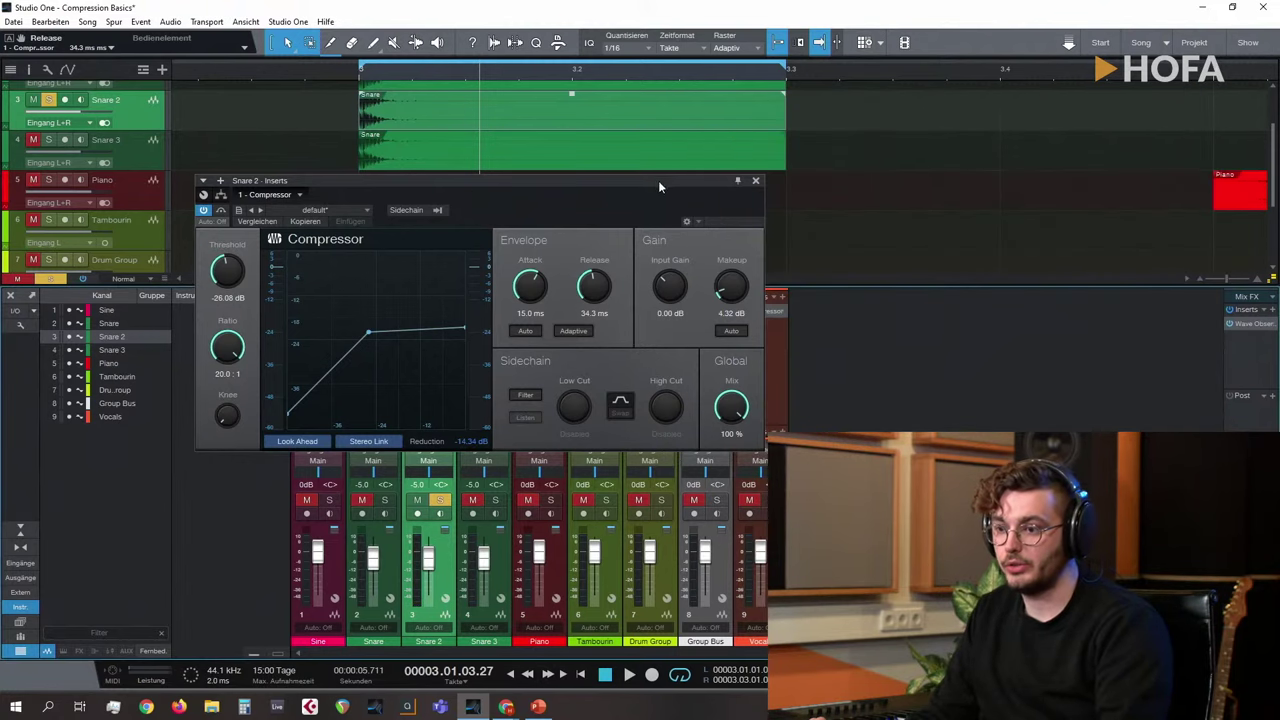
pyautogui.click(754, 183)
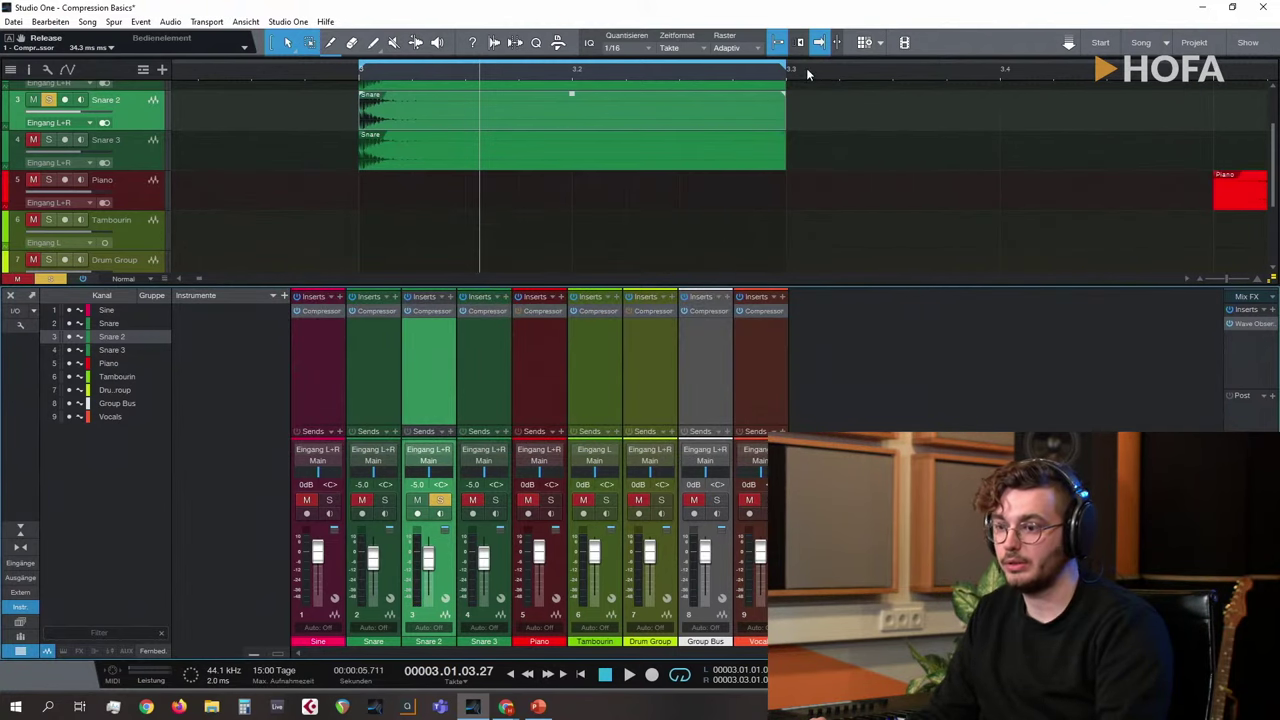
pyautogui.moveTo(808, 74); pyautogui.dragTo(765, 33)
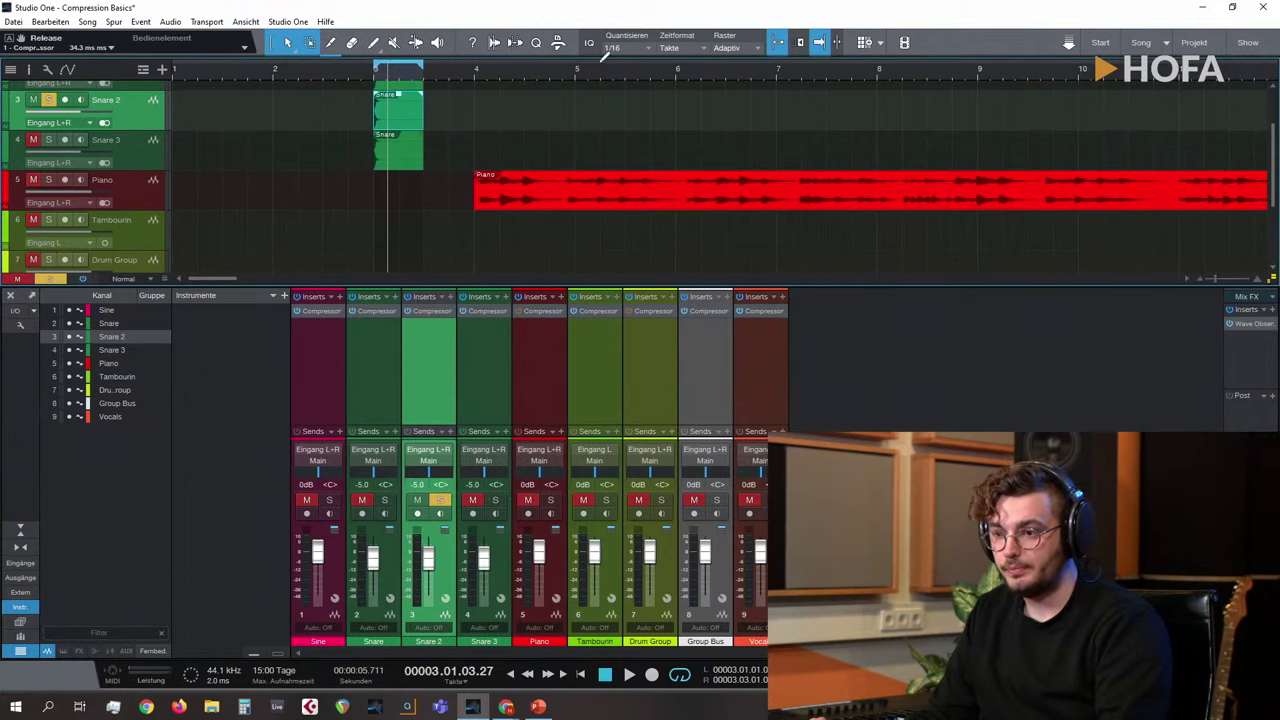
pyautogui.moveTo(603, 57); pyautogui.dragTo(604, 72)
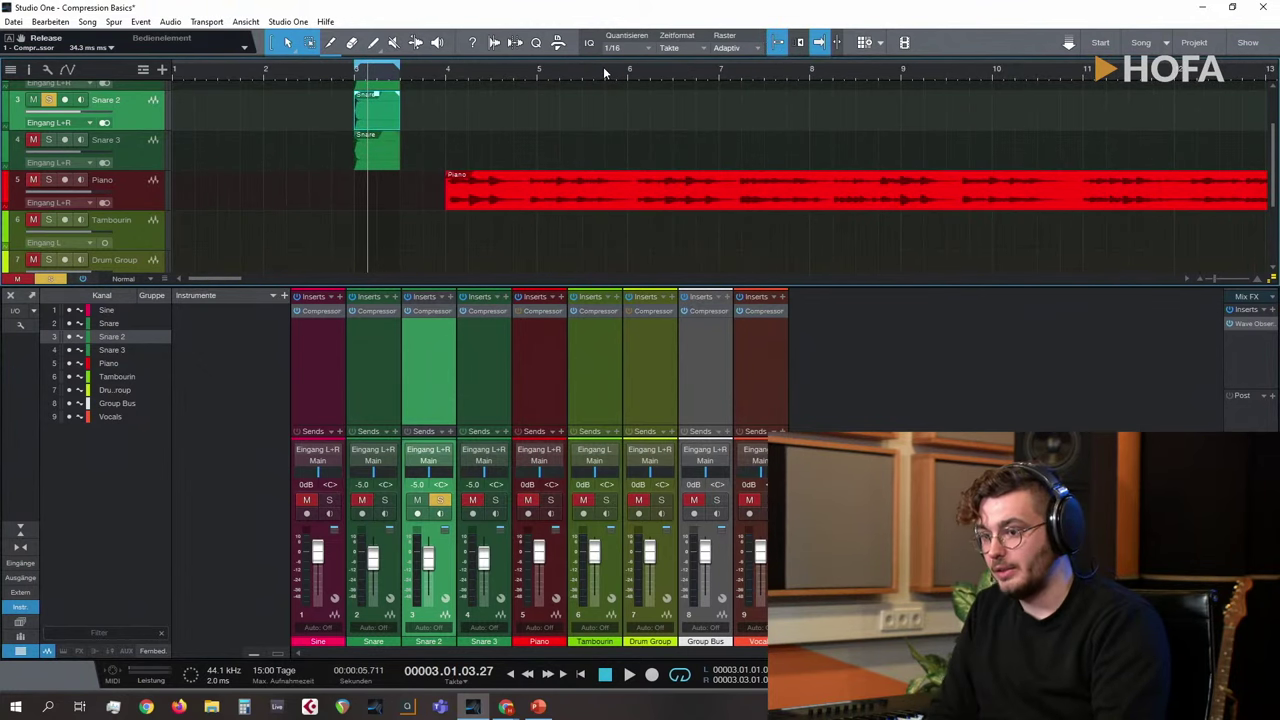
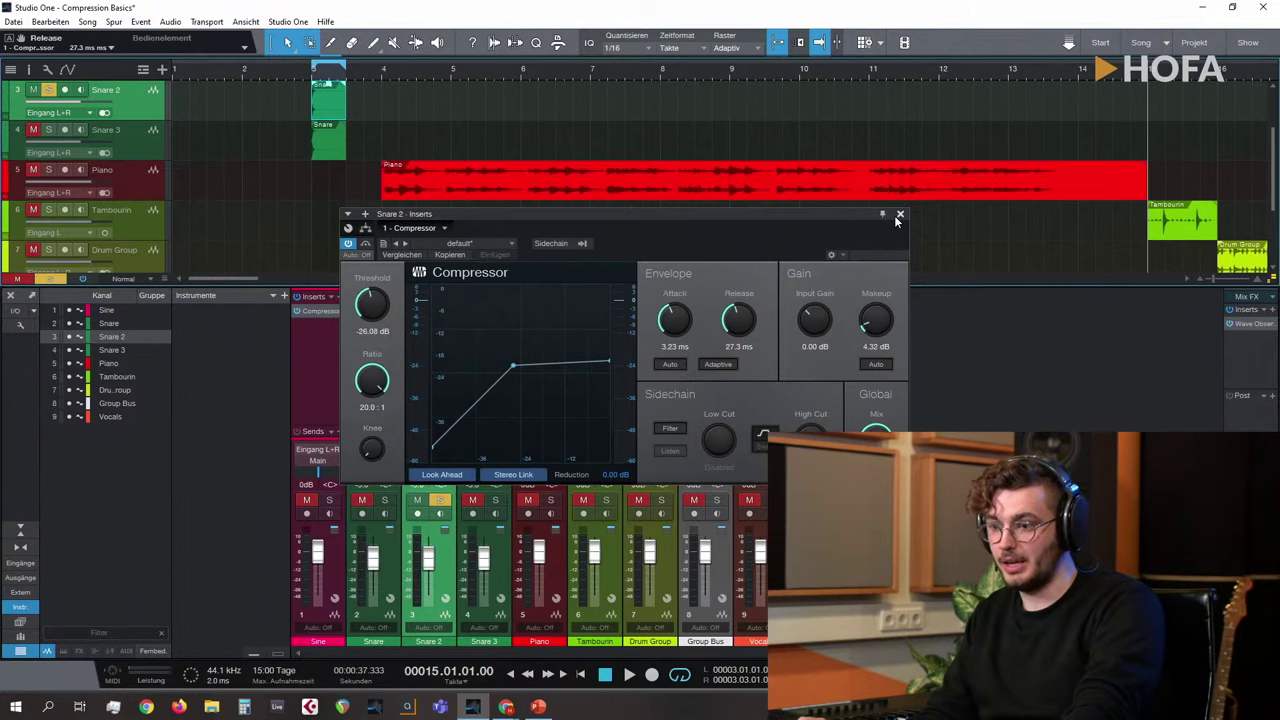
# Step: Close the reopened Snare 2 compressor and place the playhead at 3.1.2 in the snare section
pyautogui.click(899, 214)
pyautogui.scroll(2, 371, 142)
pyautogui.click(315, 72)
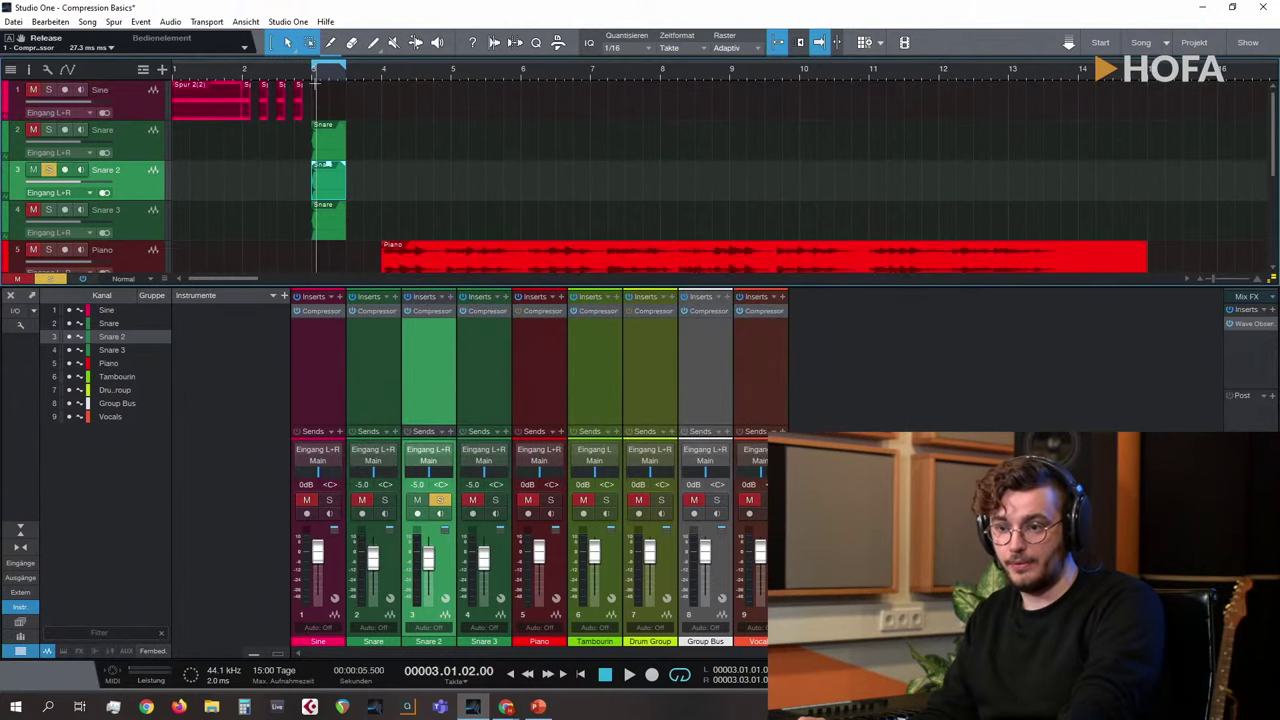
# Step: Solo the Snare track and, during loop playback, set its compressor's threshold to -18.88 dB and release to 145.1 ms
pyautogui.click(338, 149)
pyautogui.press('space')
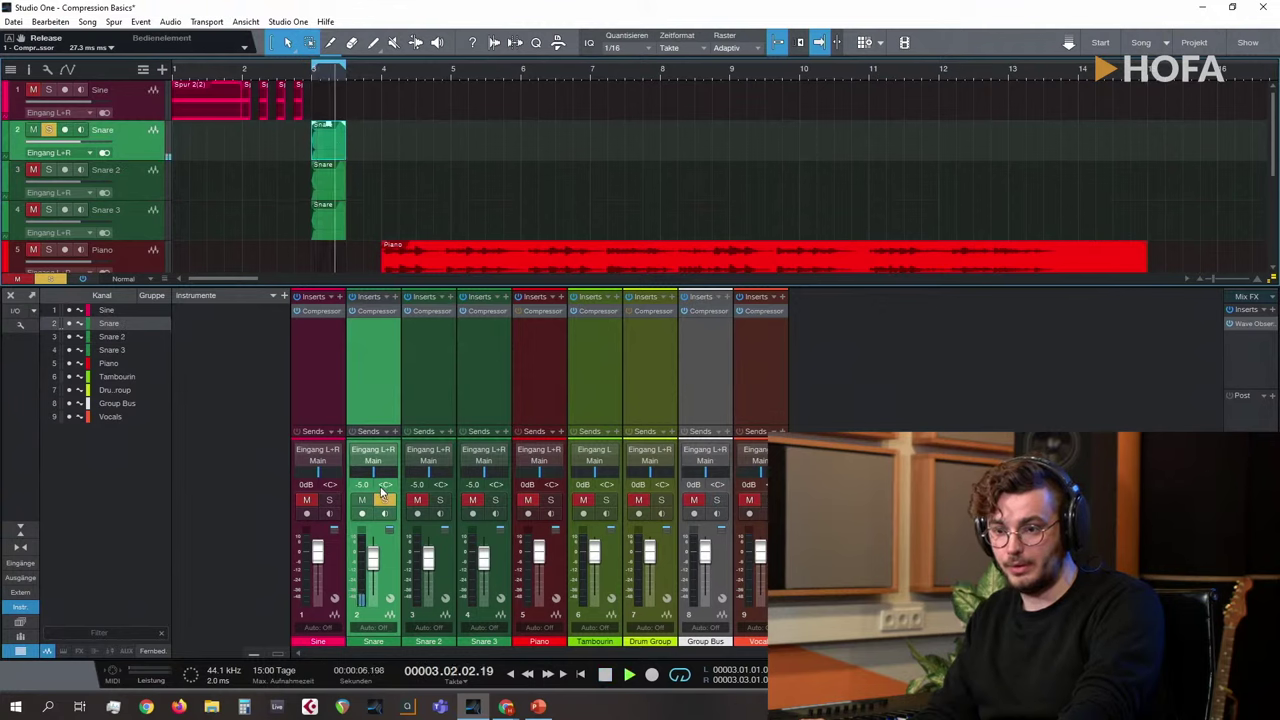
pyautogui.click(376, 311)
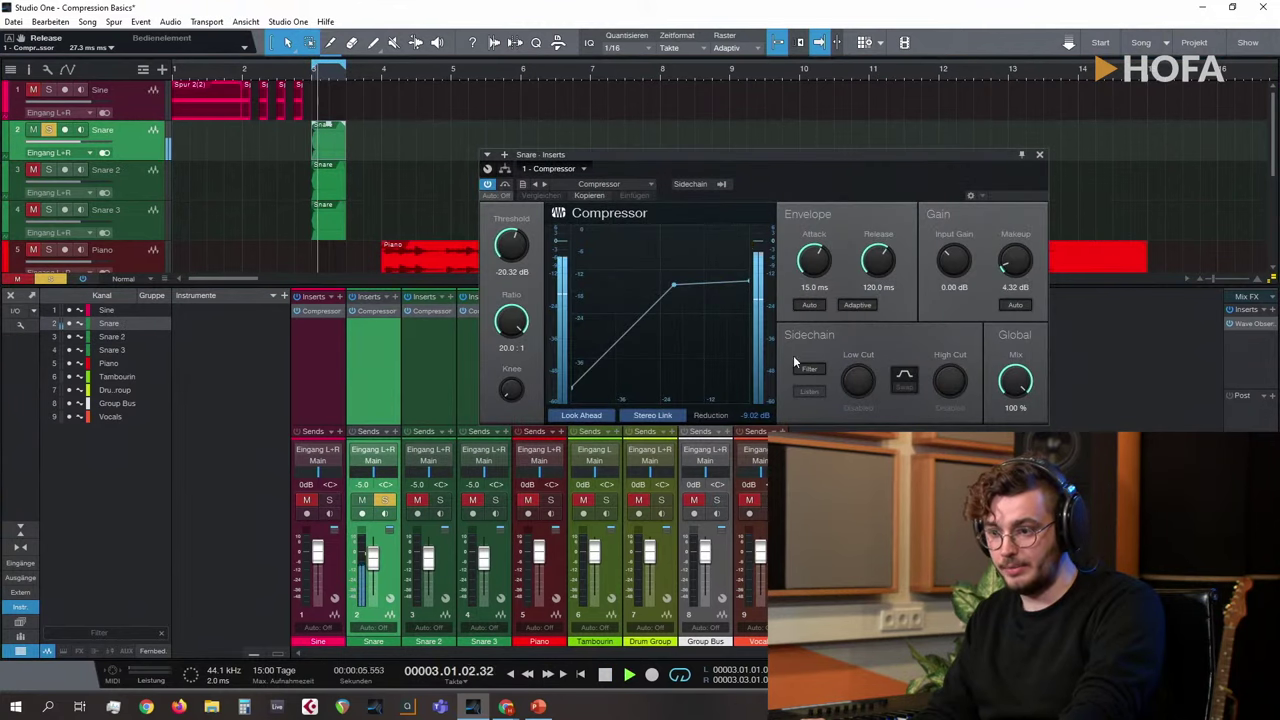
pyautogui.moveTo(511, 246); pyautogui.dragTo(511, 236)
pyautogui.moveTo(877, 259); pyautogui.dragTo(962, 293)
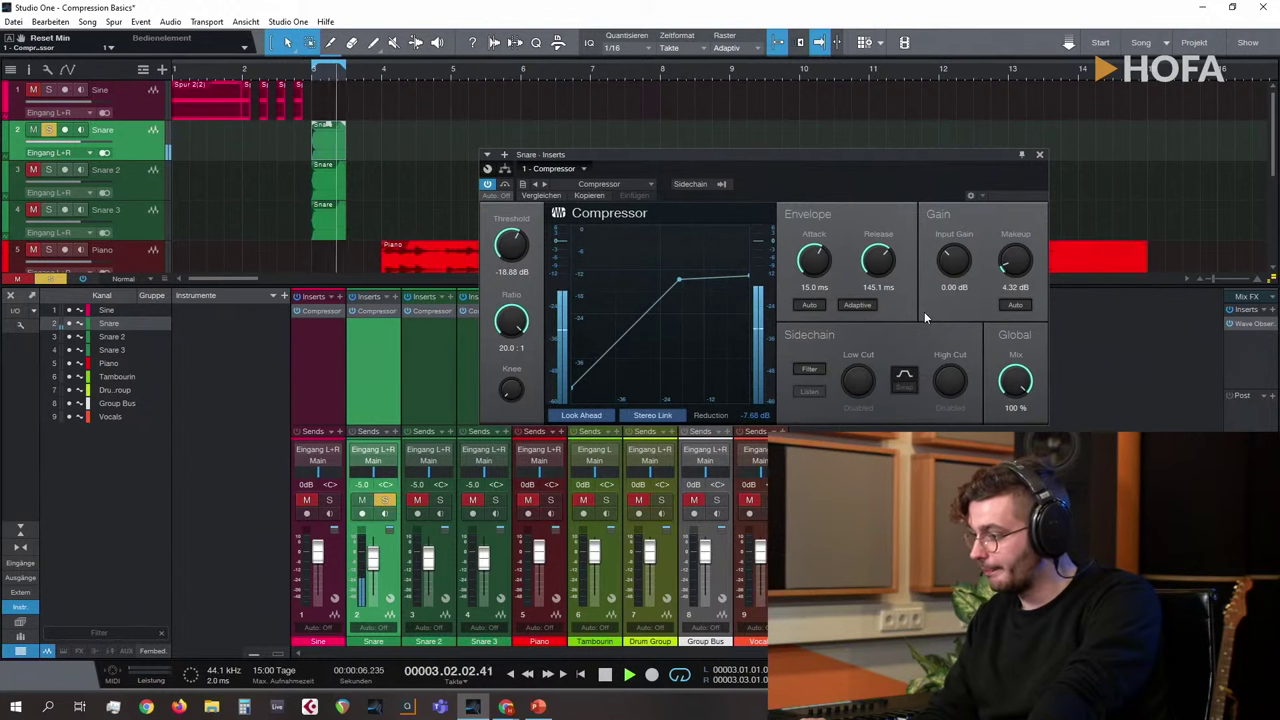
pyautogui.press('space')
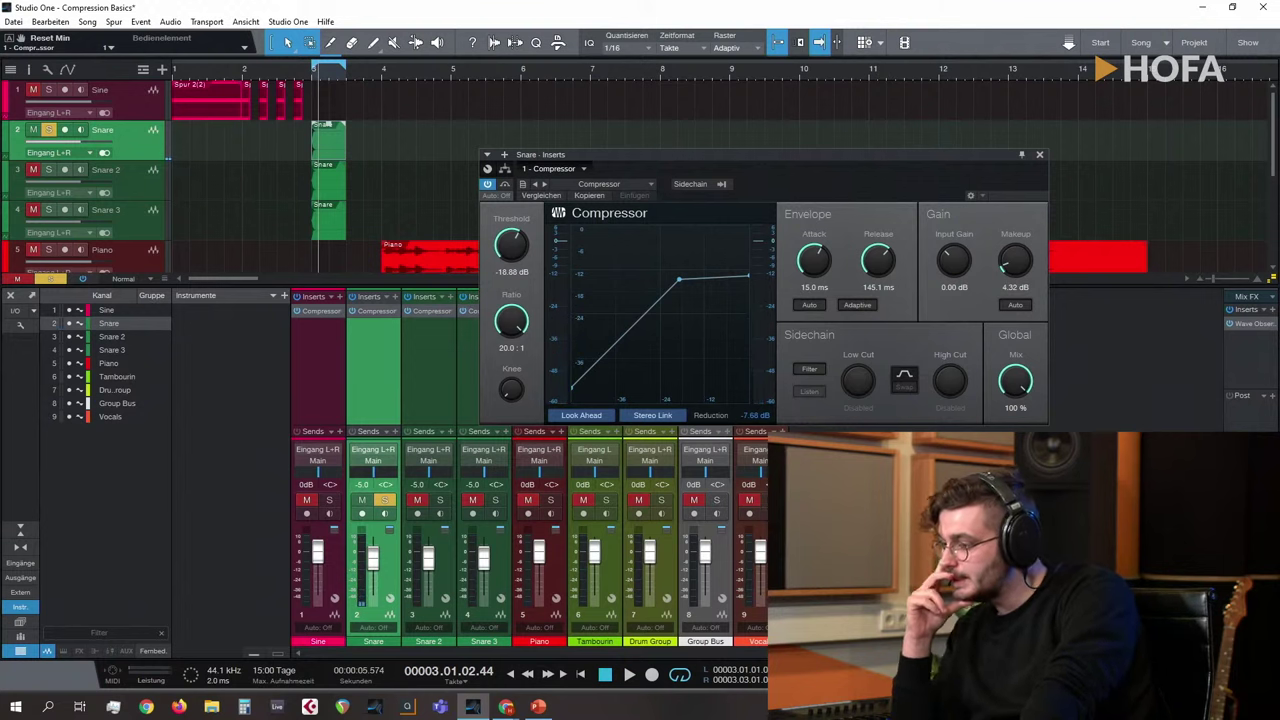
pyautogui.press('space')
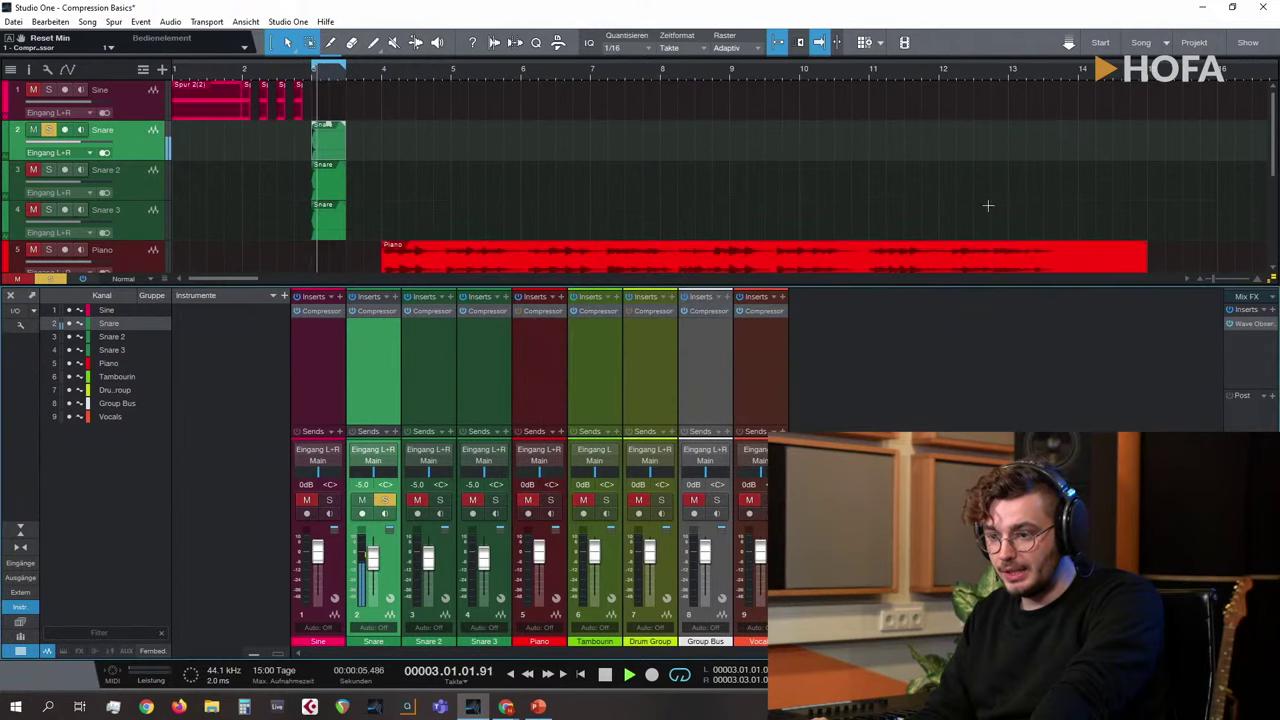
# Step: Replace the Group Bus channel's compressor with a copy of the Snare channel's compressor and close the plug-in windows
pyautogui.click(1039, 154)
pyautogui.rightClick(733, 313)
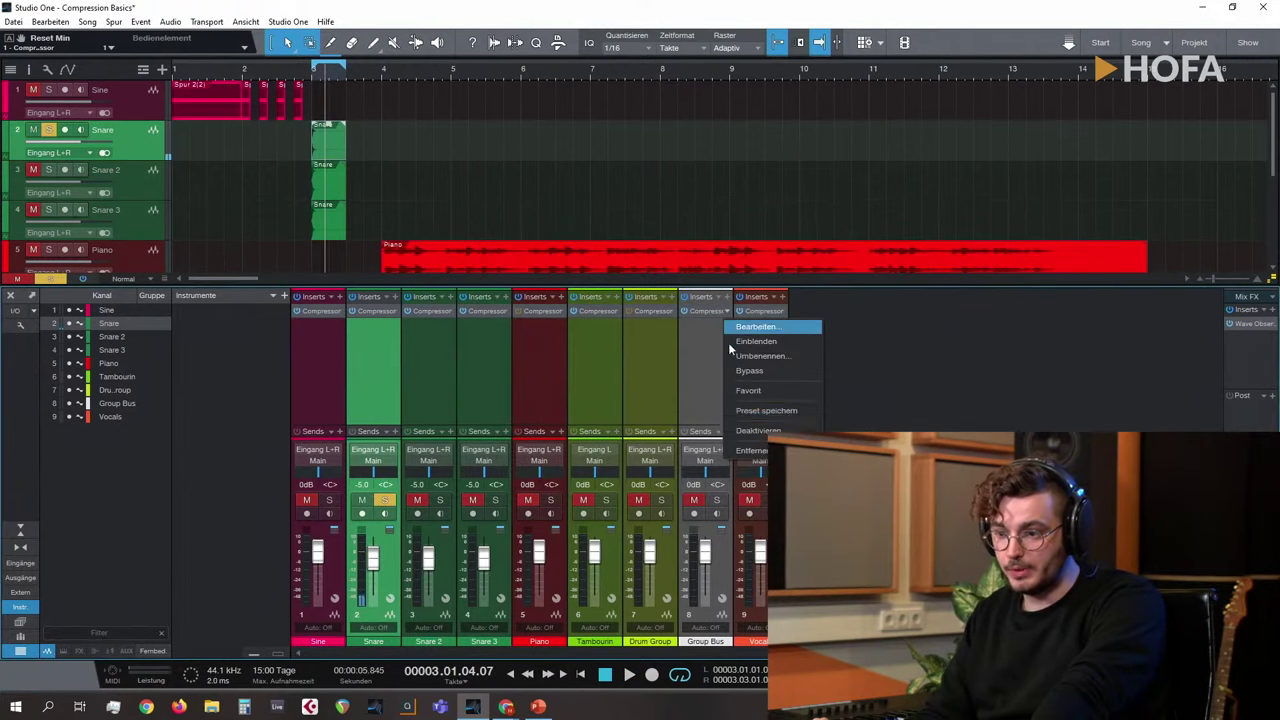
pyautogui.click(750, 424)
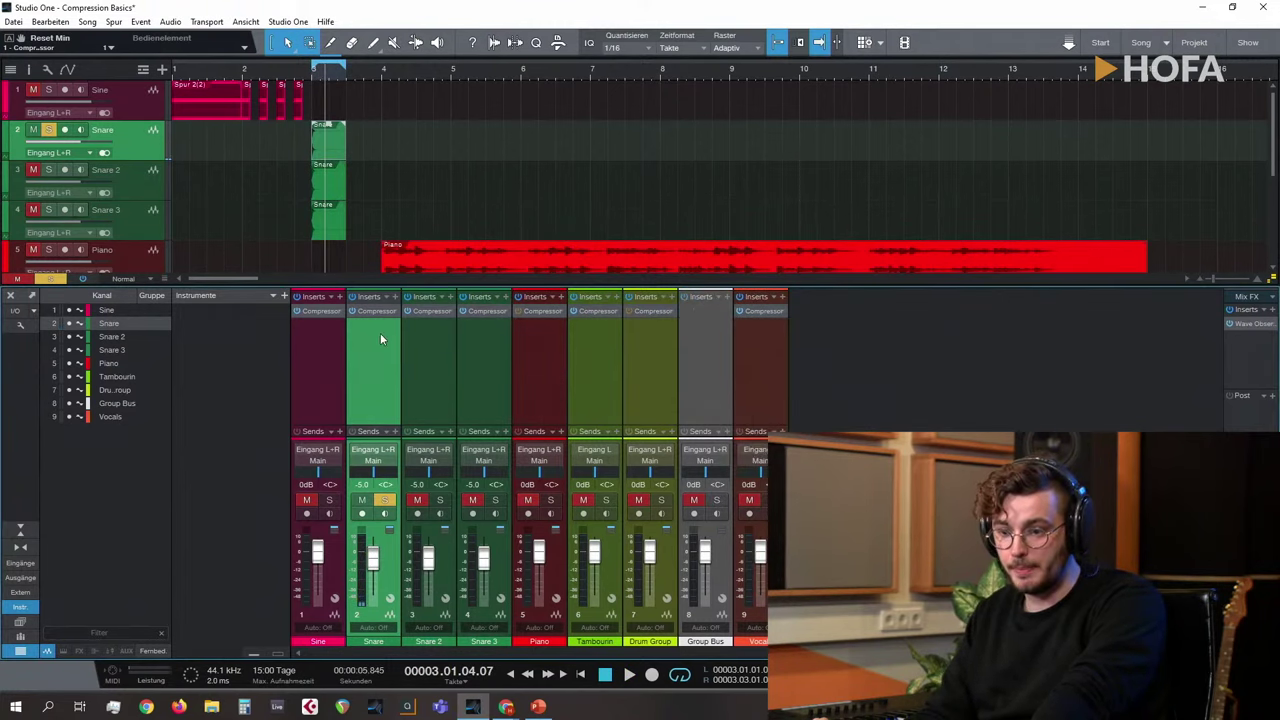
pyautogui.moveTo(372, 311); pyautogui.dragTo(704, 312)
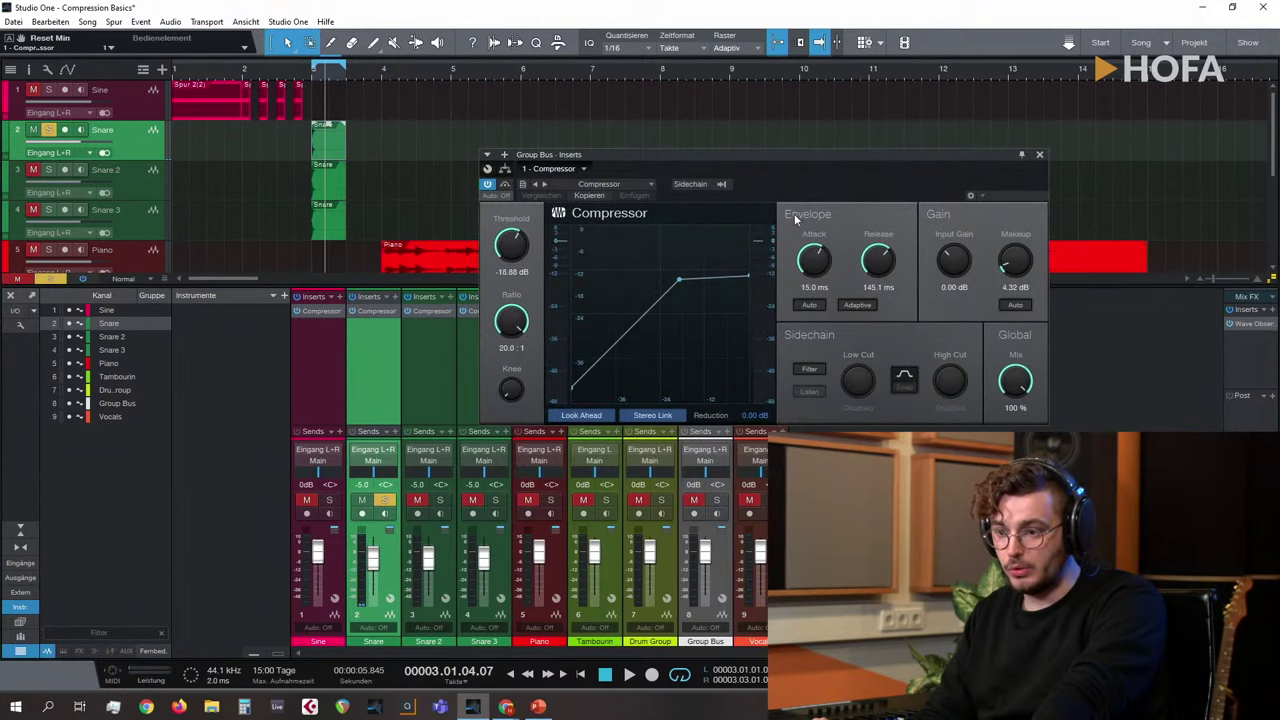
pyautogui.click(1040, 157)
# Step: Play the arrangement from bar 16 and solo the Drum Group track
pyautogui.moveTo(180, 280); pyautogui.dragTo(335, 278)
pyautogui.scroll(-3, 340, 200)
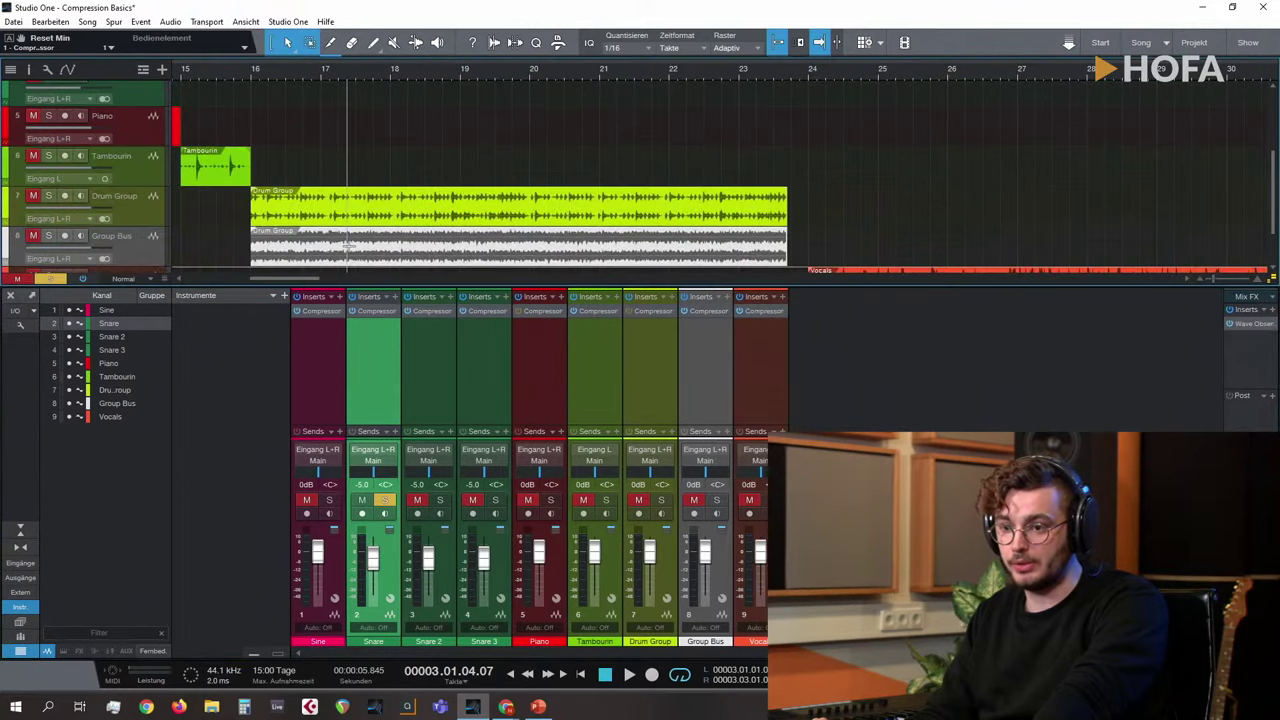
pyautogui.click(252, 70)
pyautogui.press('space')
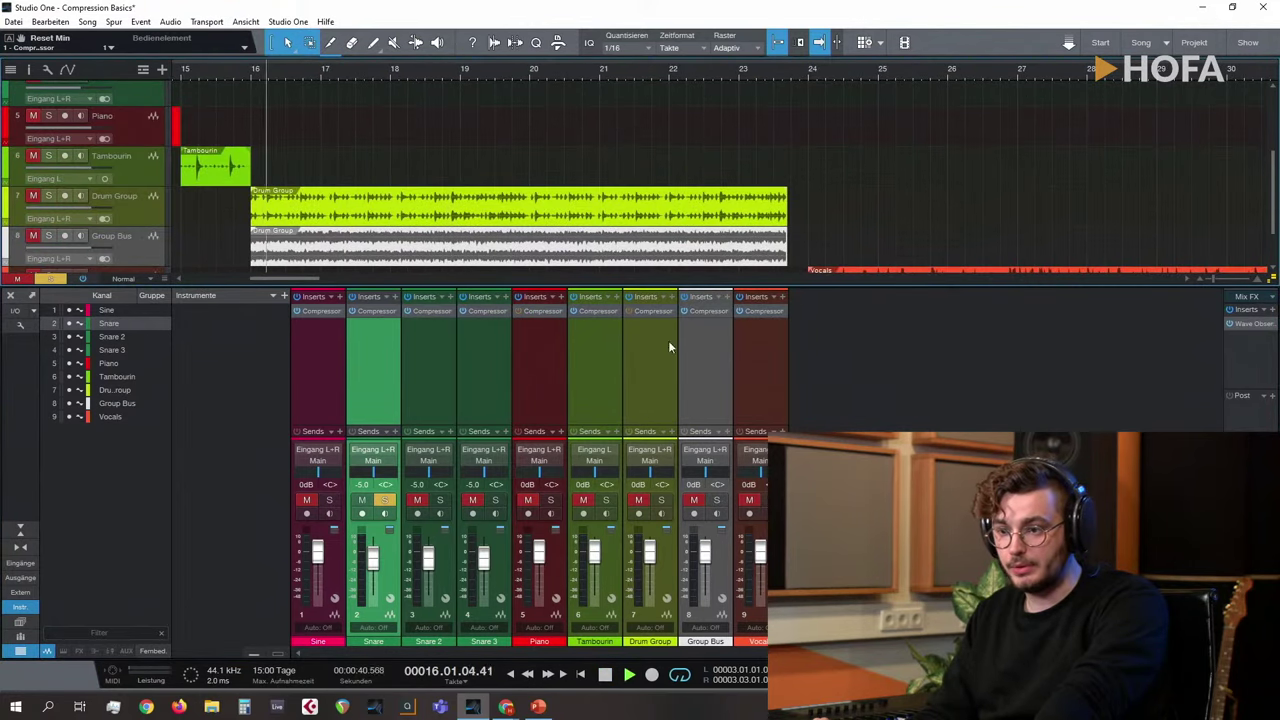
pyautogui.click(689, 370)
pyautogui.click(631, 357)
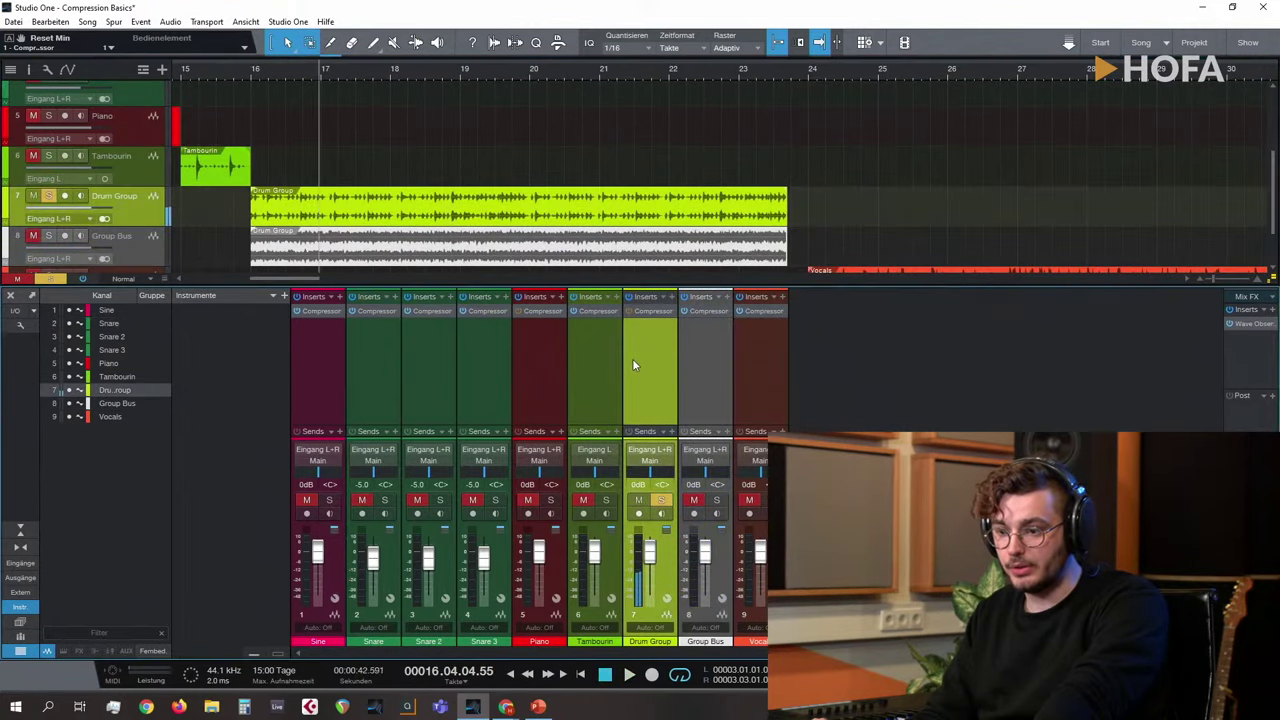
# Step: Remove the bypassed compressor from the Drum Group channel and insert a copy of the Snare channel's compressor instead
pyautogui.doubleClick(652, 312)
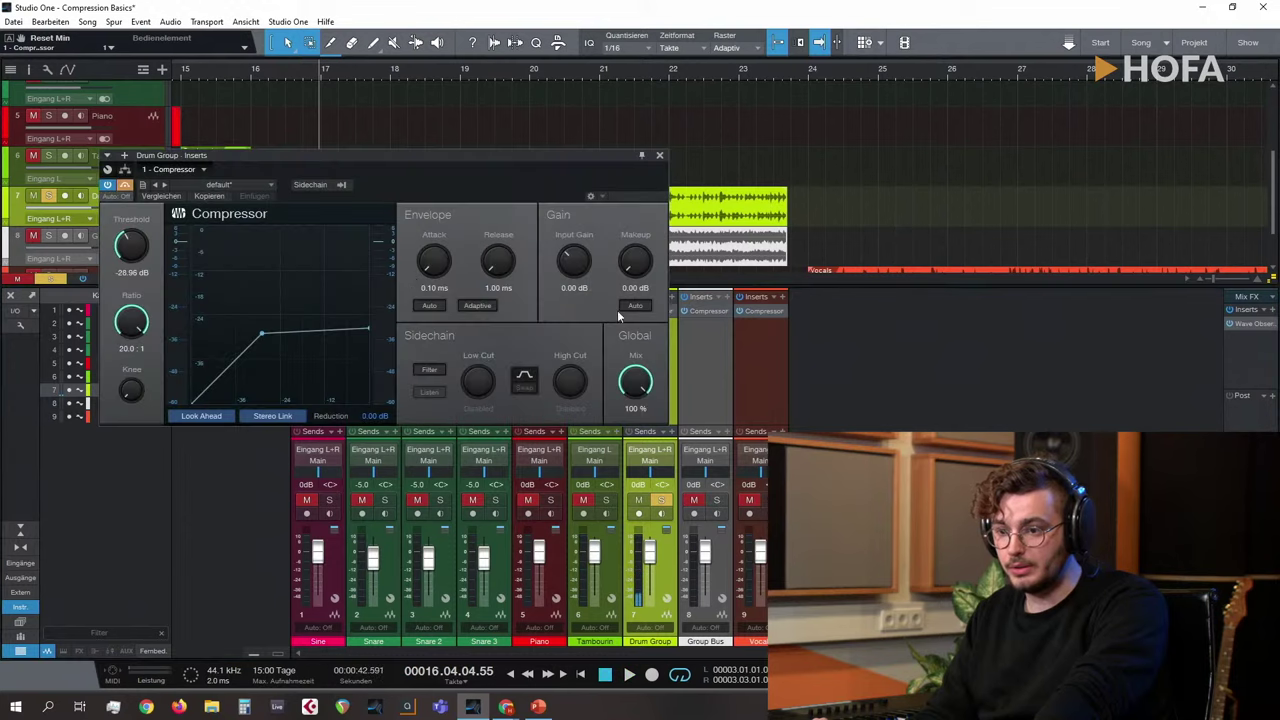
pyautogui.click(659, 158)
pyautogui.click(670, 314)
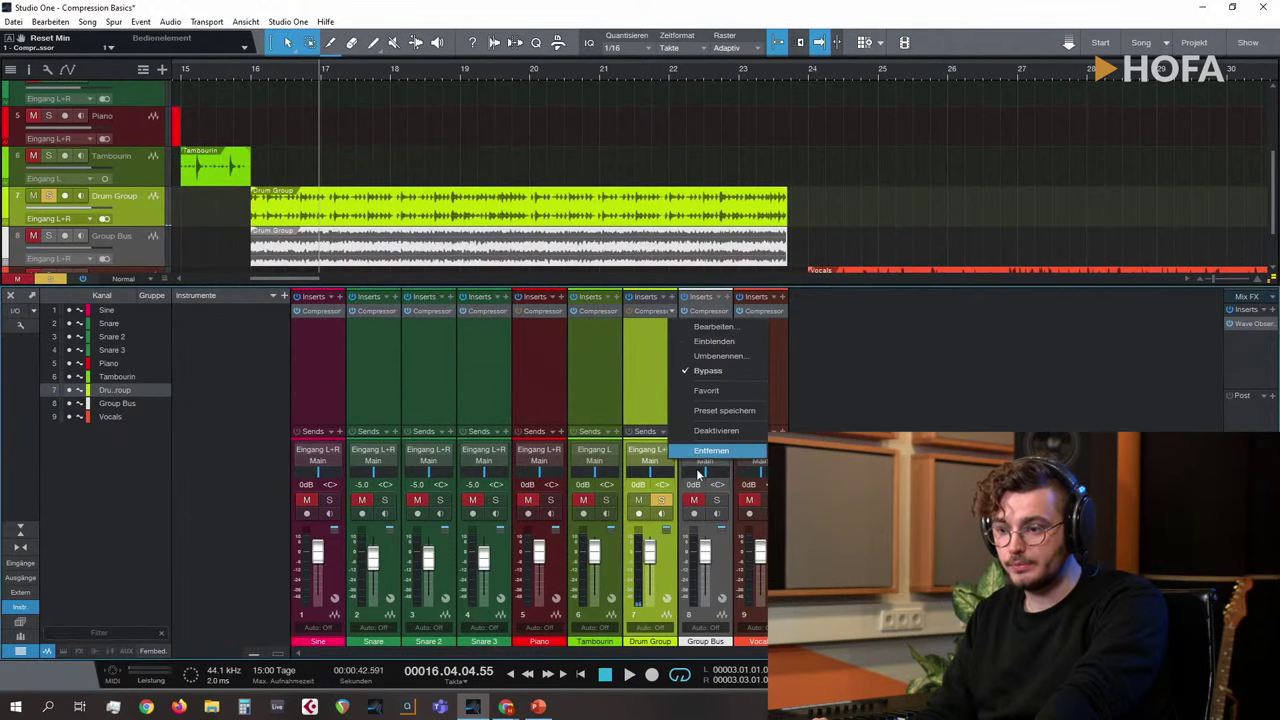
pyautogui.click(698, 452)
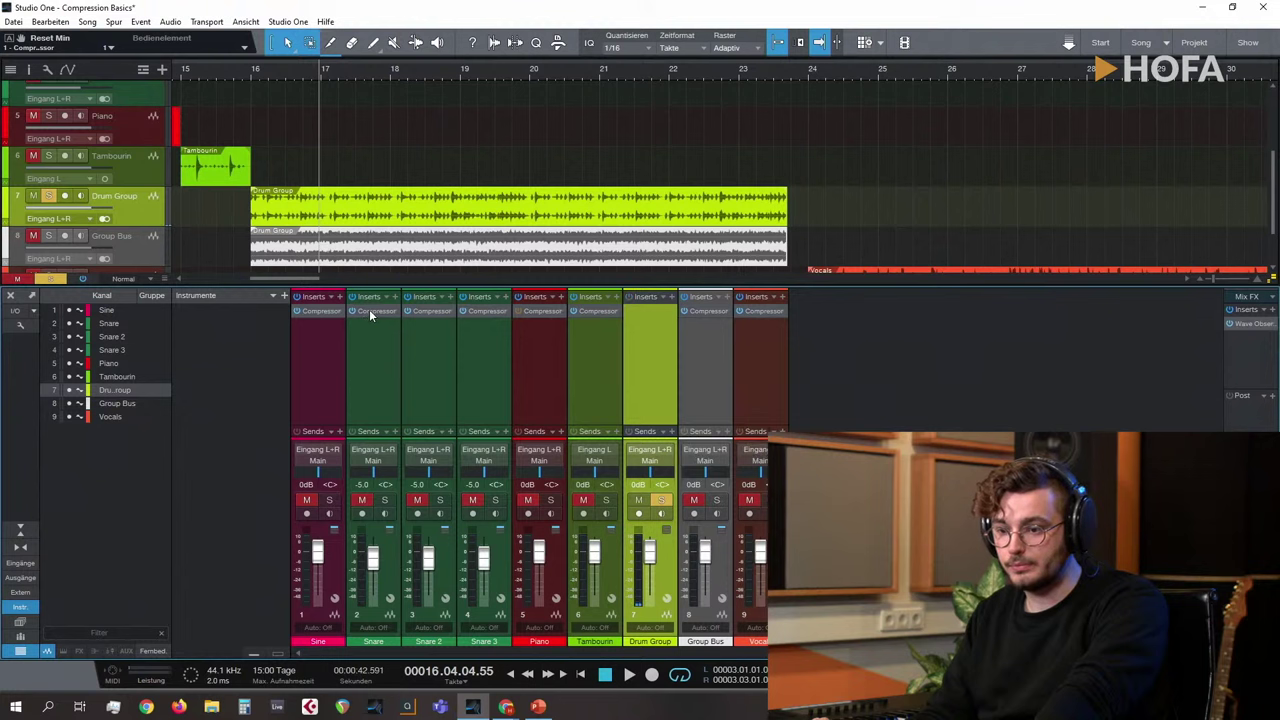
pyautogui.moveTo(370, 317); pyautogui.dragTo(652, 314)
# Step: Set the Drum Group compressor's threshold to -26.08 dB while the drums play, and stop playback
pyautogui.press('space')
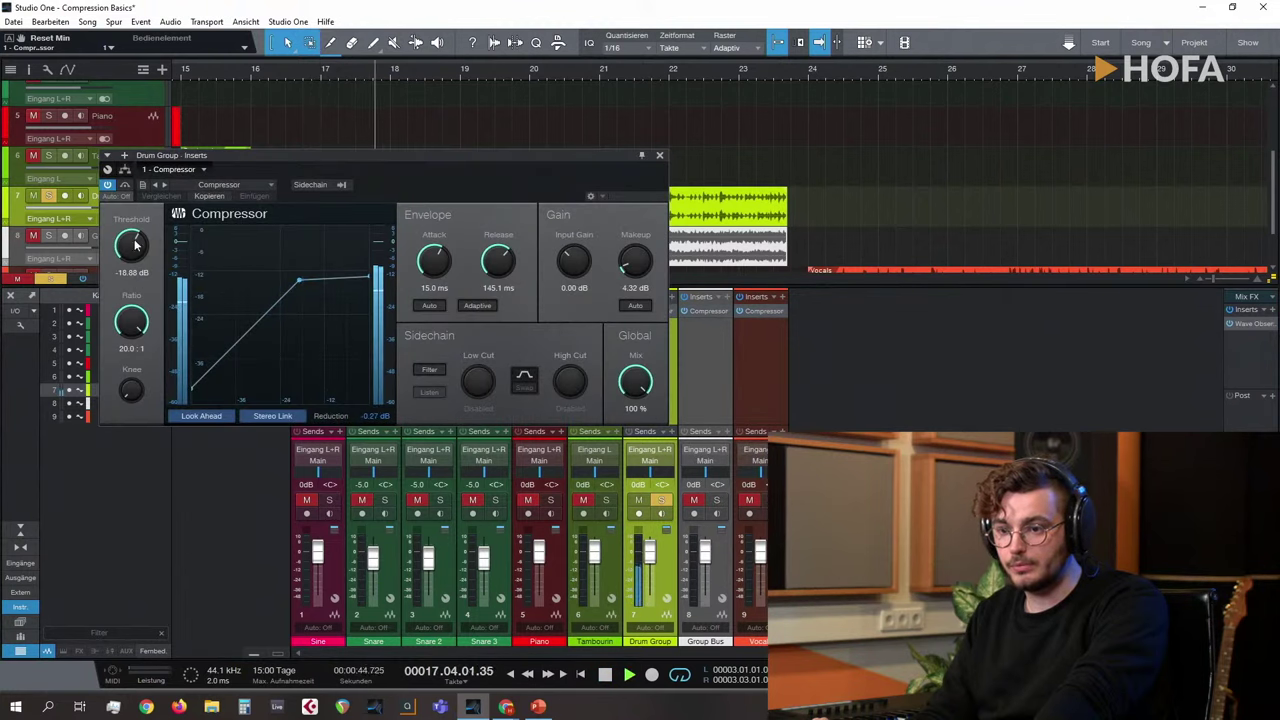
pyautogui.moveTo(130, 244); pyautogui.dragTo(137, 264)
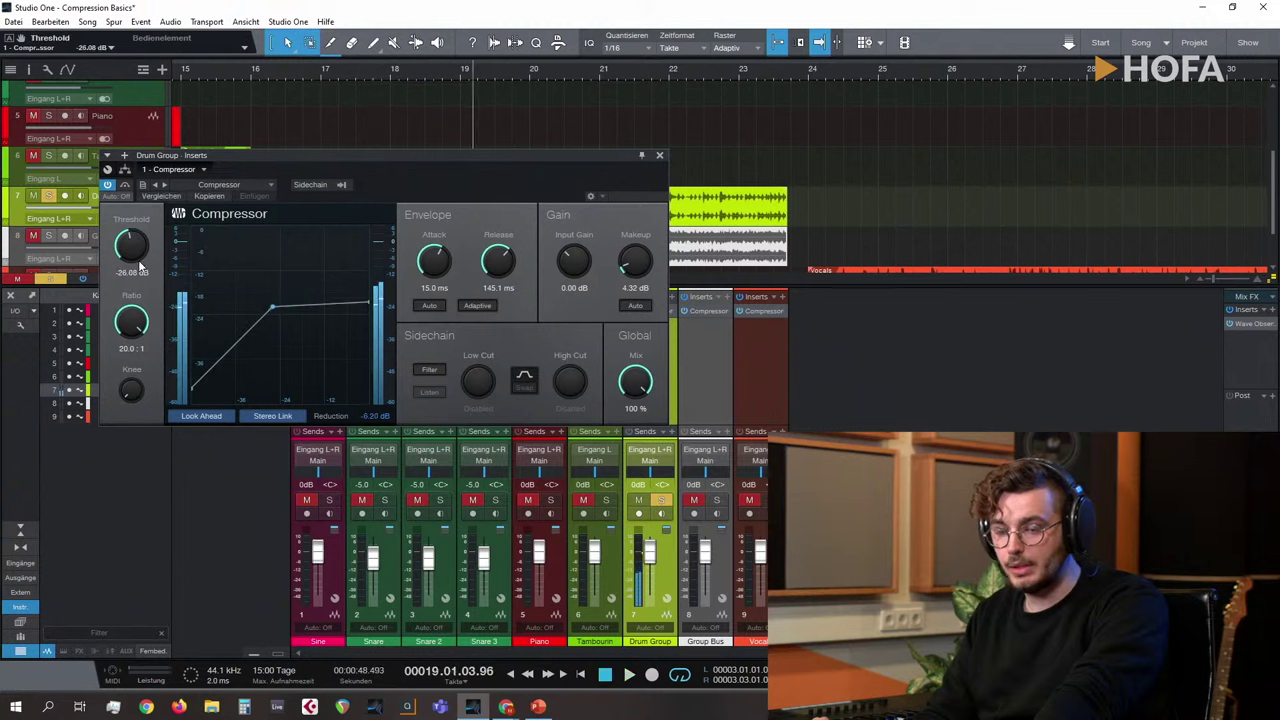
pyautogui.press('space')
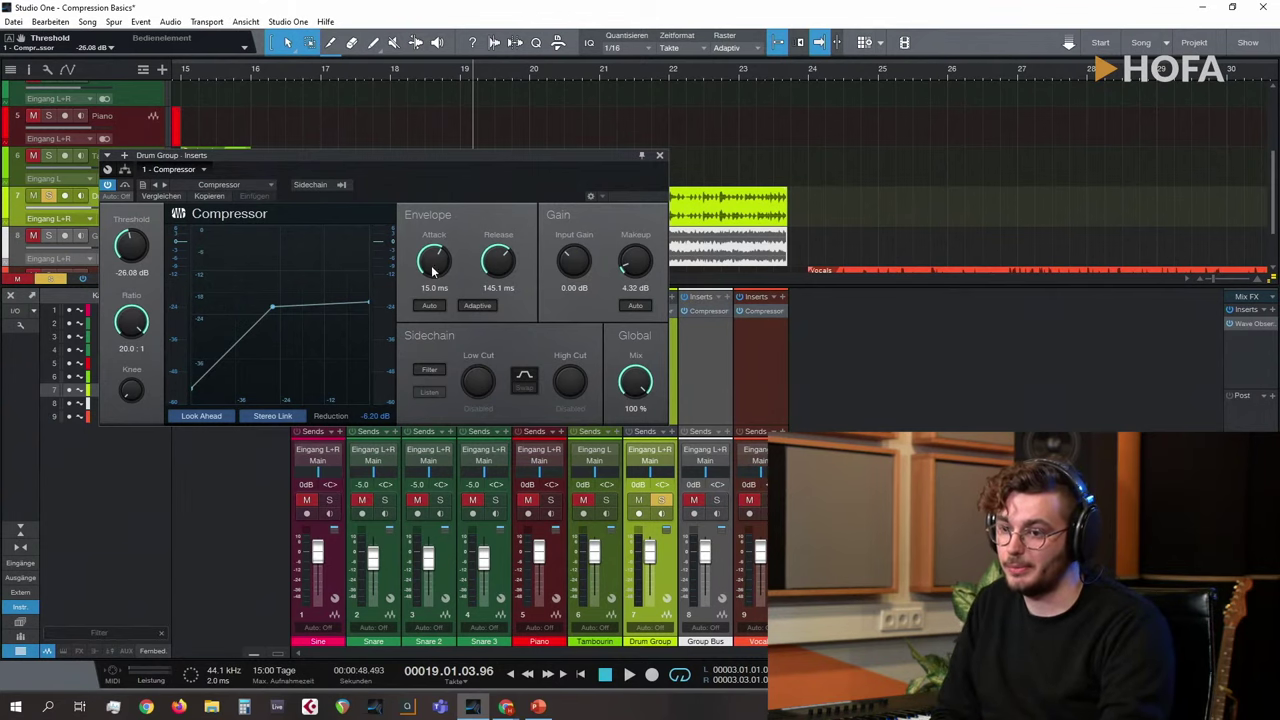
# Step: Set the Drum Group compressor's attack to 8.05 ms and its release to 56.1 ms, and close its window
pyautogui.moveTo(432, 270); pyautogui.dragTo(431, 276)
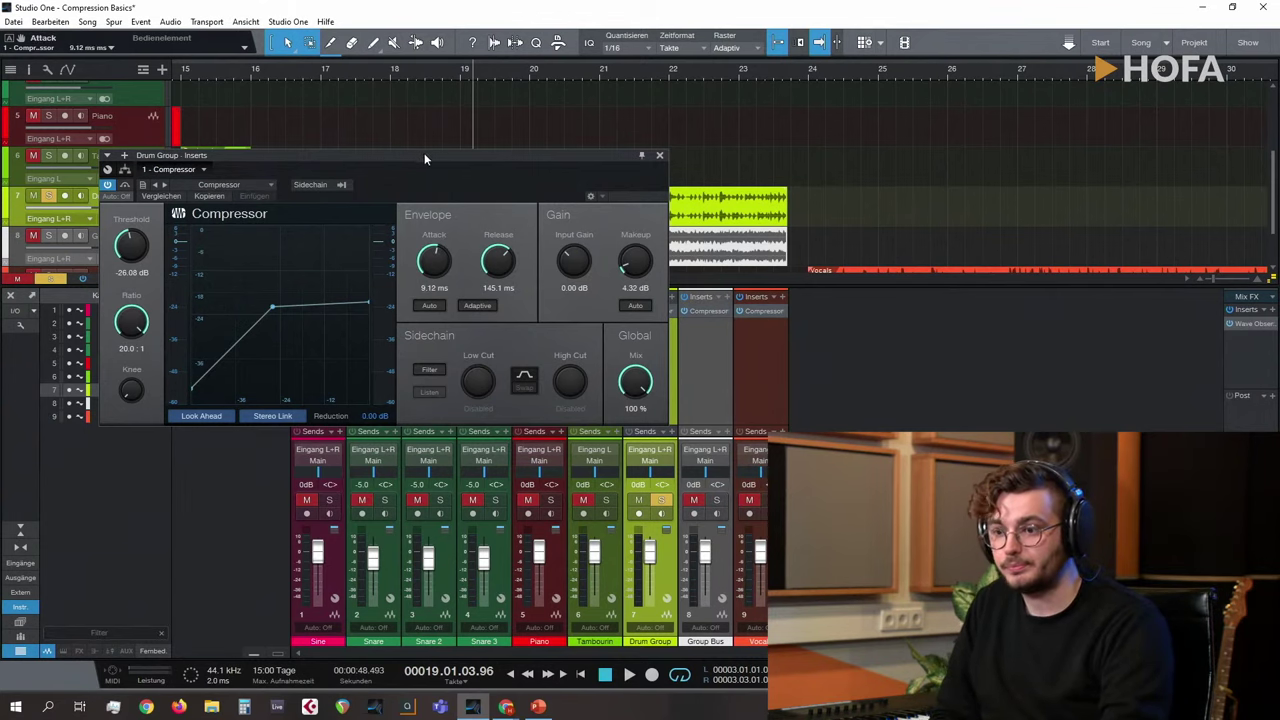
pyautogui.moveTo(422, 156); pyautogui.dragTo(754, 158)
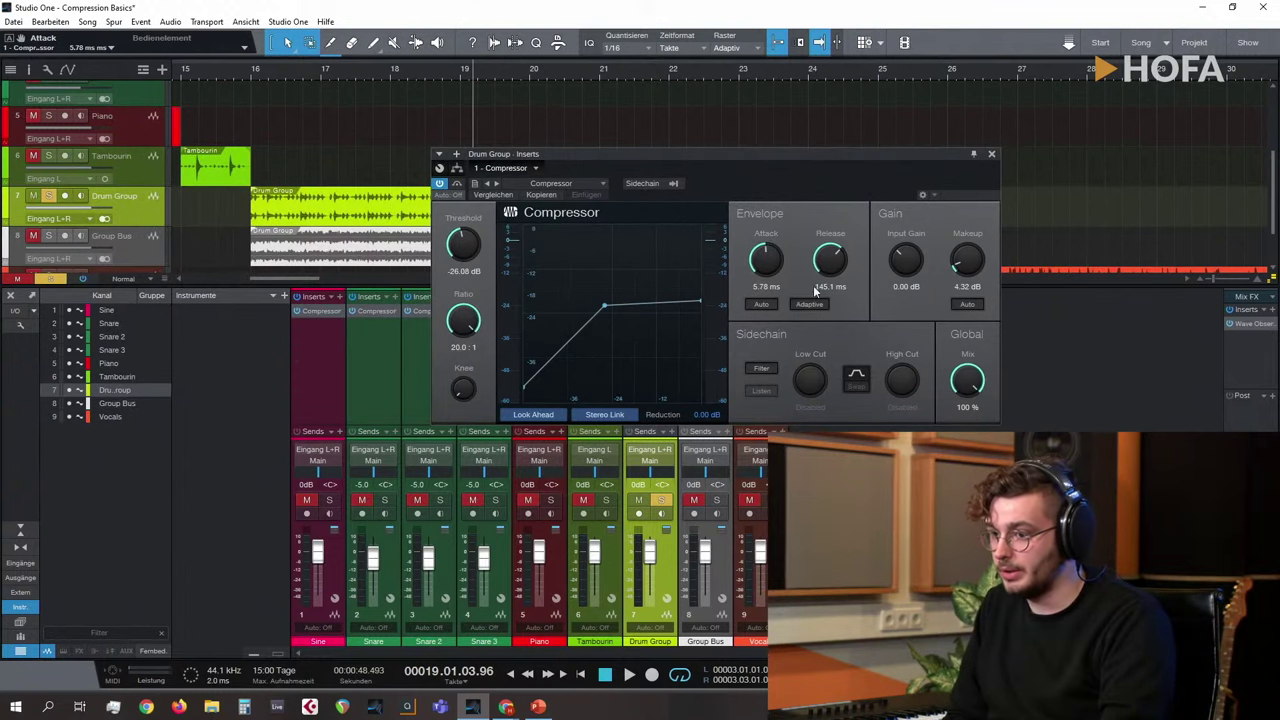
pyautogui.moveTo(776, 258); pyautogui.dragTo(776, 262)
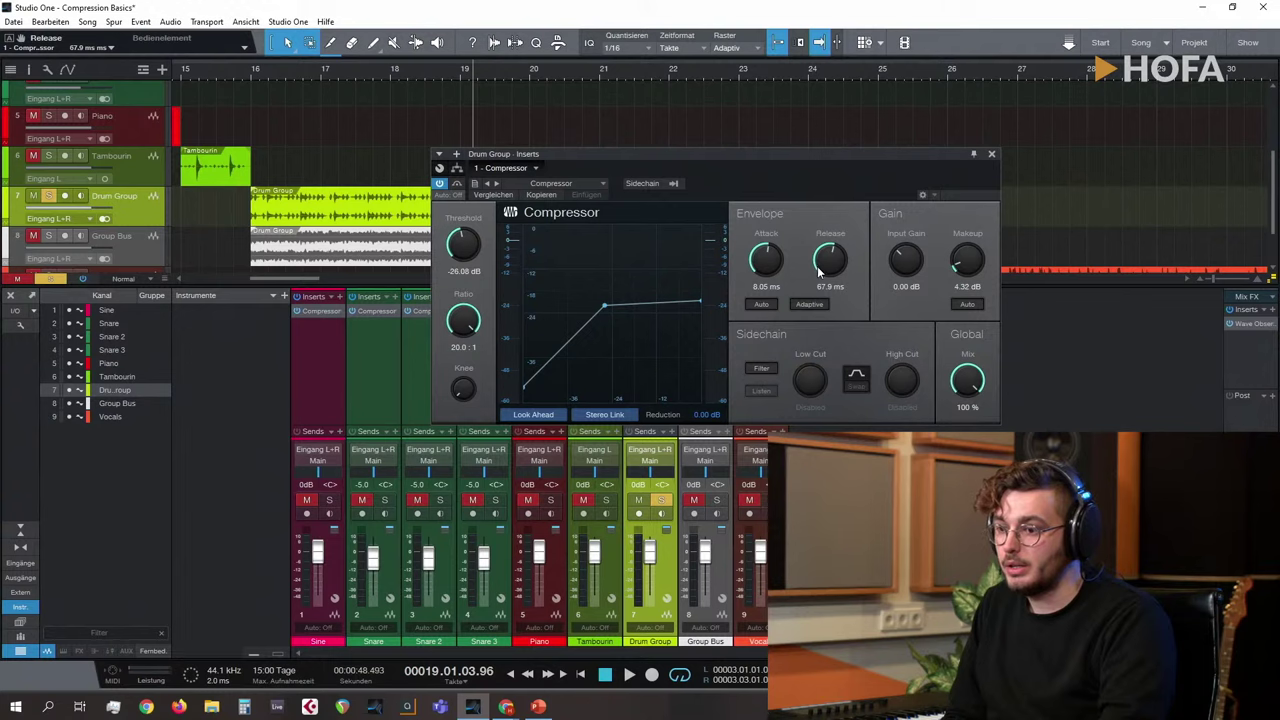
pyautogui.moveTo(822, 309); pyautogui.dragTo(822, 286)
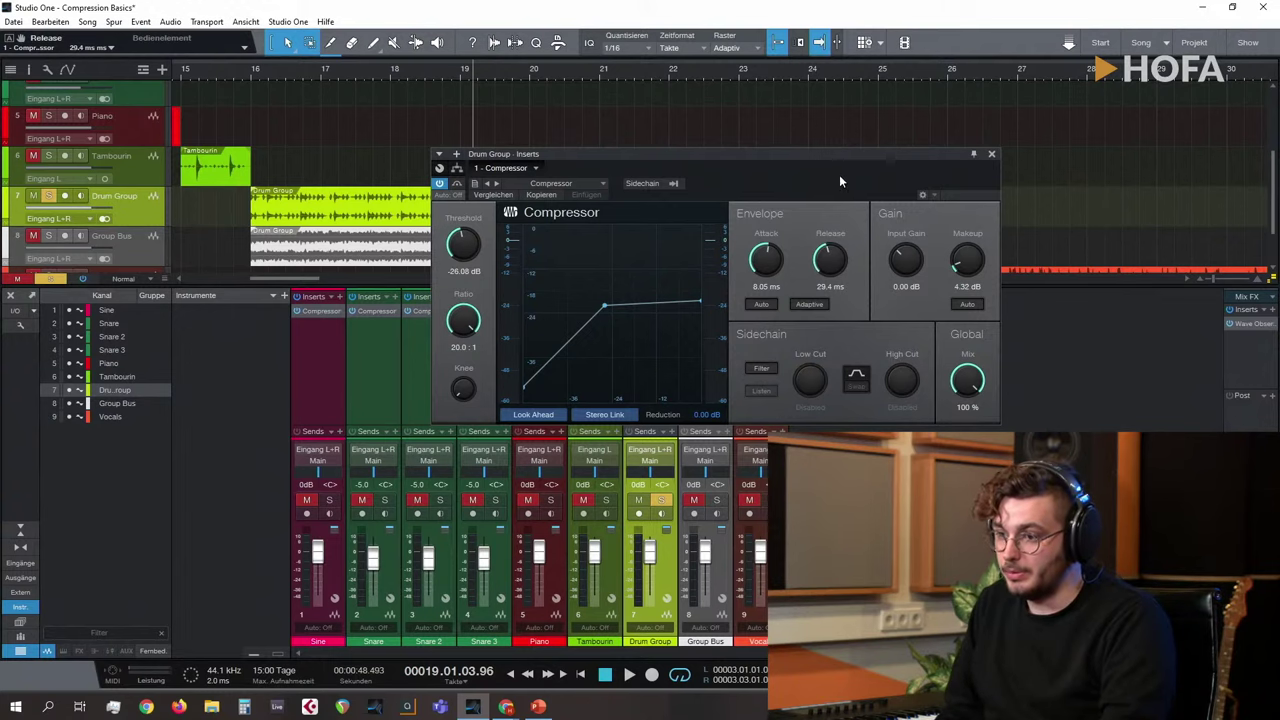
pyautogui.moveTo(838, 155); pyautogui.dragTo(673, 150)
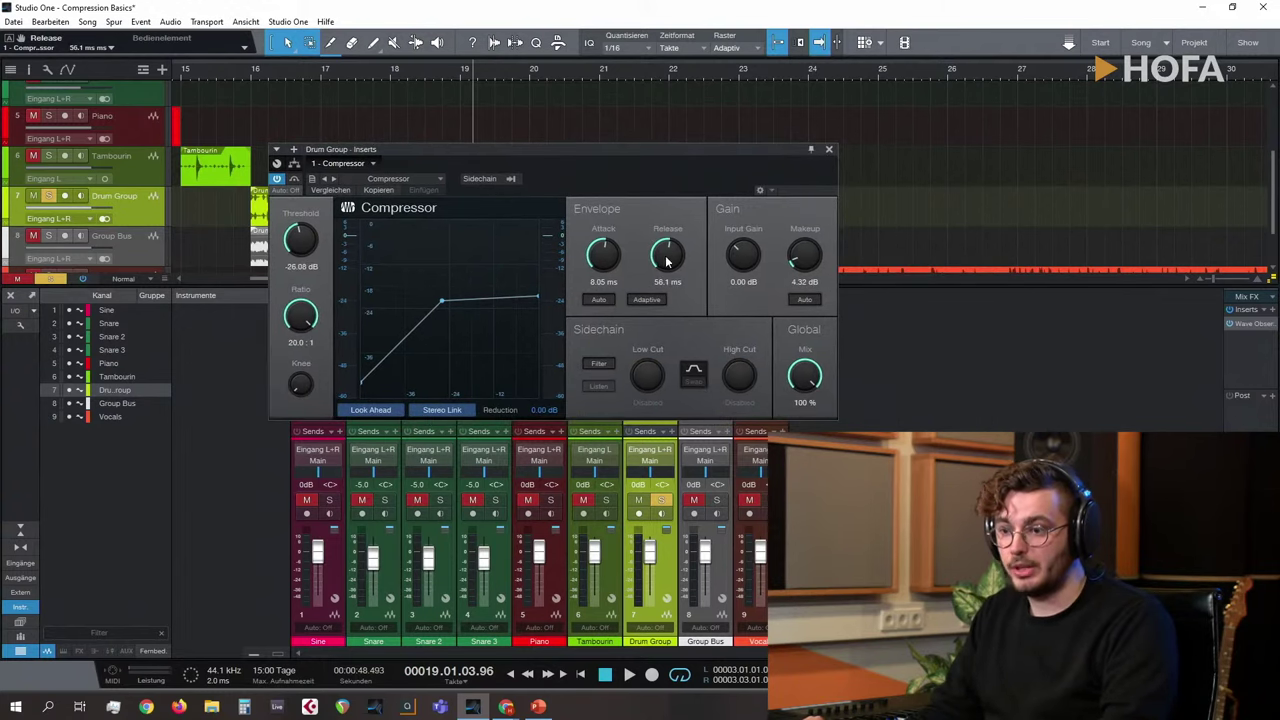
pyautogui.click(829, 149)
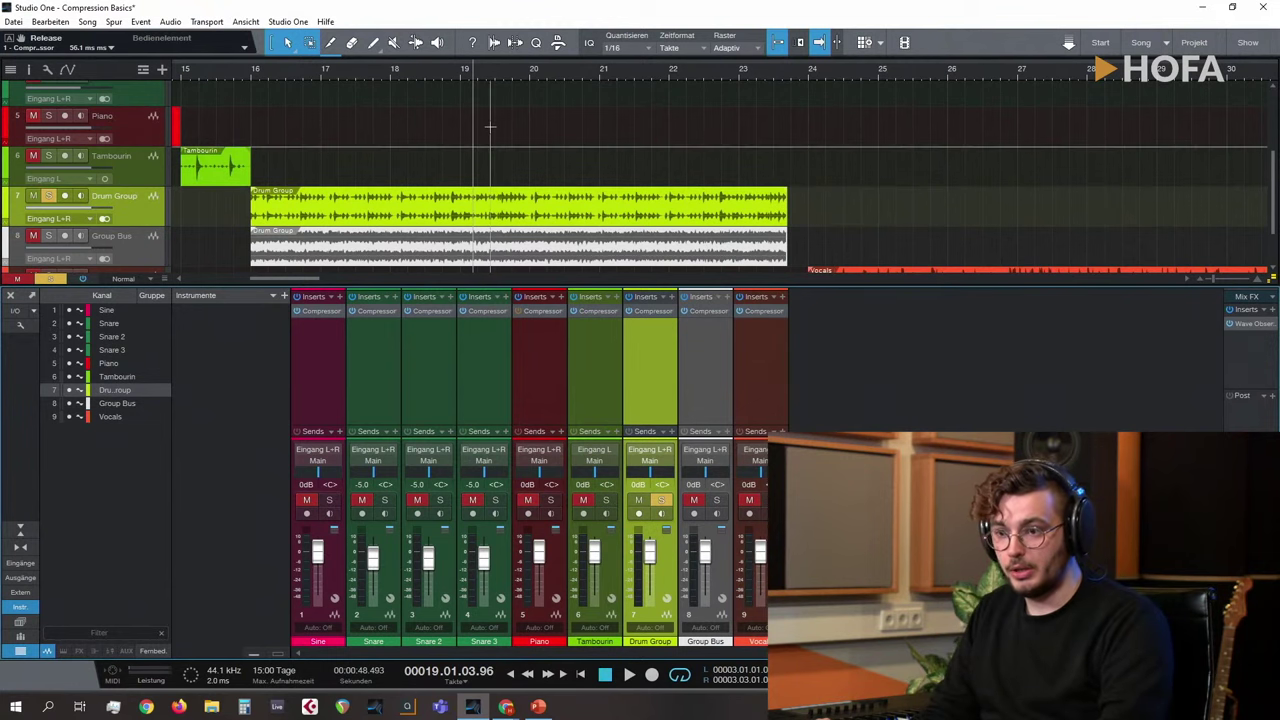
# Step: Set the loop range over the whole Drum Group clip, starting at bar 16
pyautogui.scroll(-2, 497, 64)
pyautogui.moveTo(497, 64); pyautogui.dragTo(560, 68)
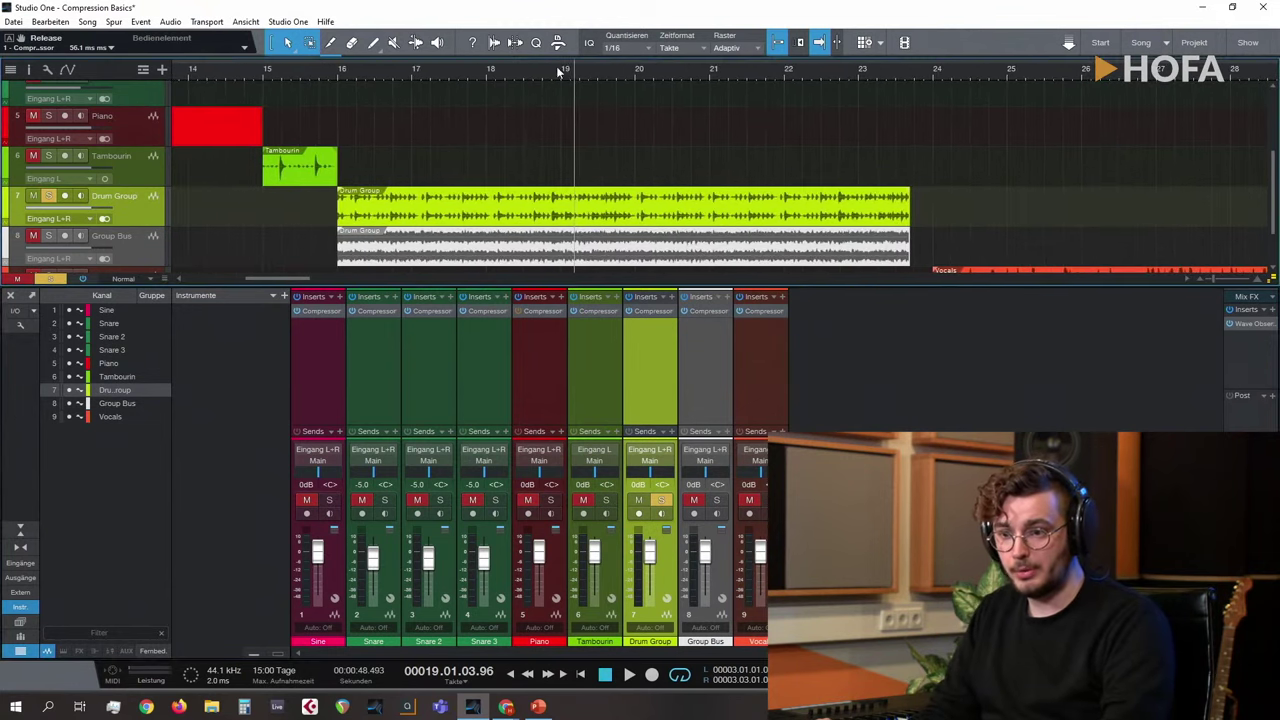
pyautogui.moveTo(342, 58); pyautogui.dragTo(900, 200)
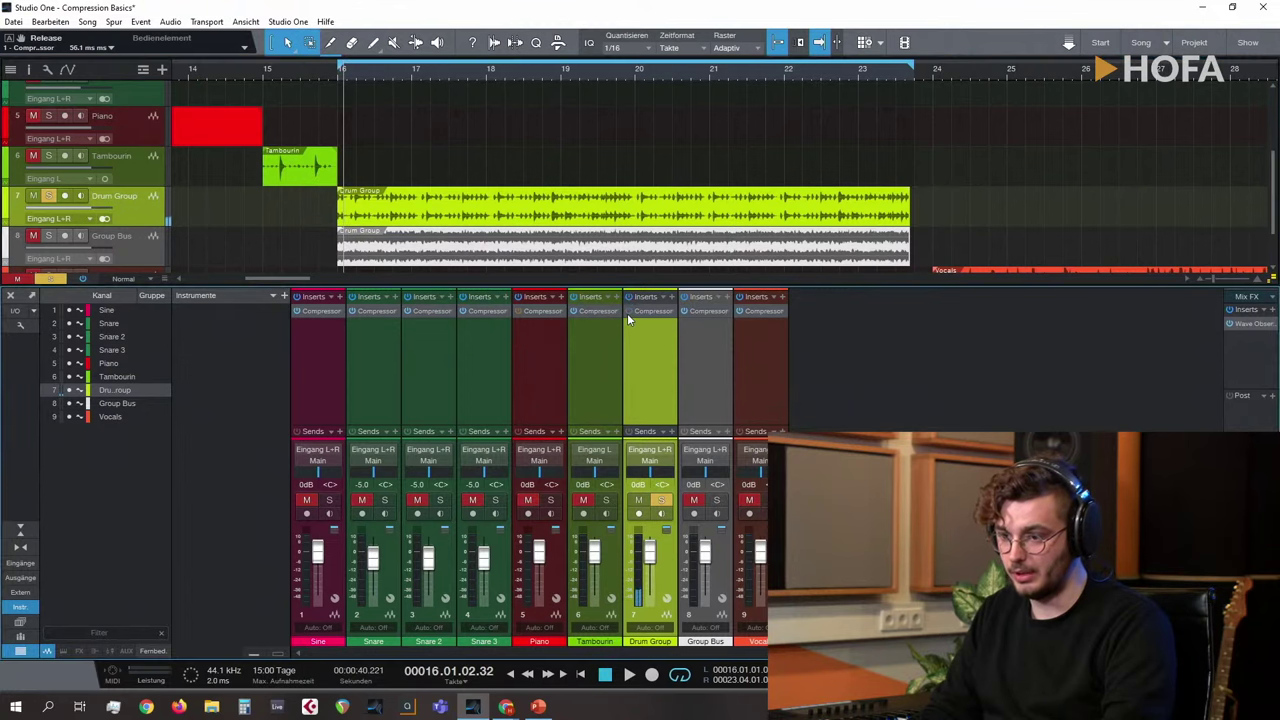
# Step: Enlarge the Drum Group track and listen to the drum loop while examining its waveform peaks
pyautogui.scroll(2, 661, 207)
pyautogui.scroll(1, 661, 207)
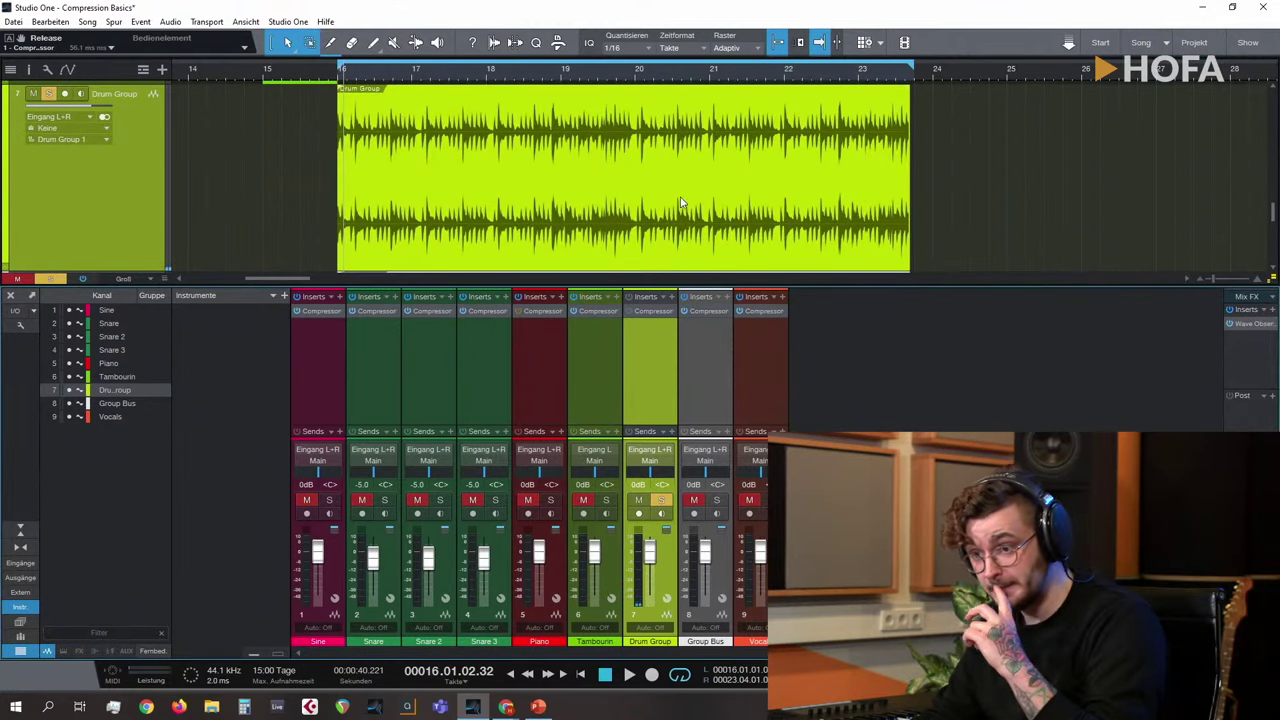
pyautogui.press('space')
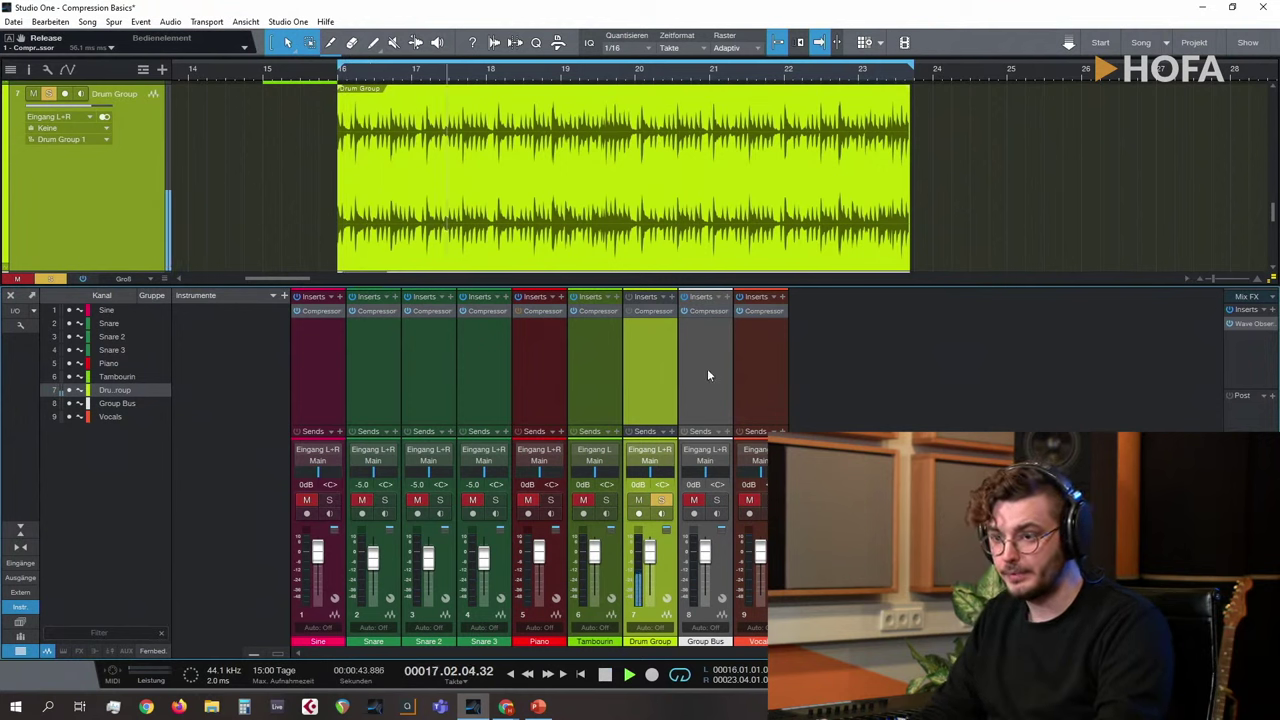
pyautogui.press('space')
pyautogui.scroll(3, 531, 122)
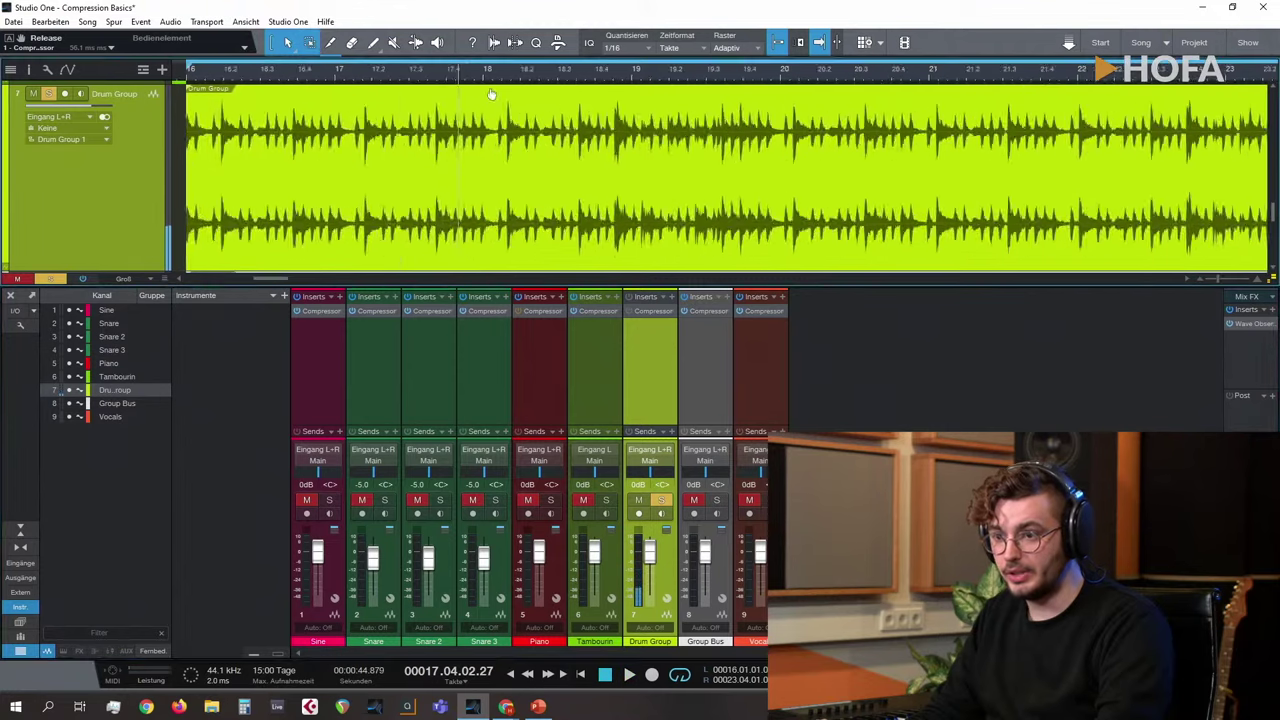
pyautogui.scroll(-5, 531, 122)
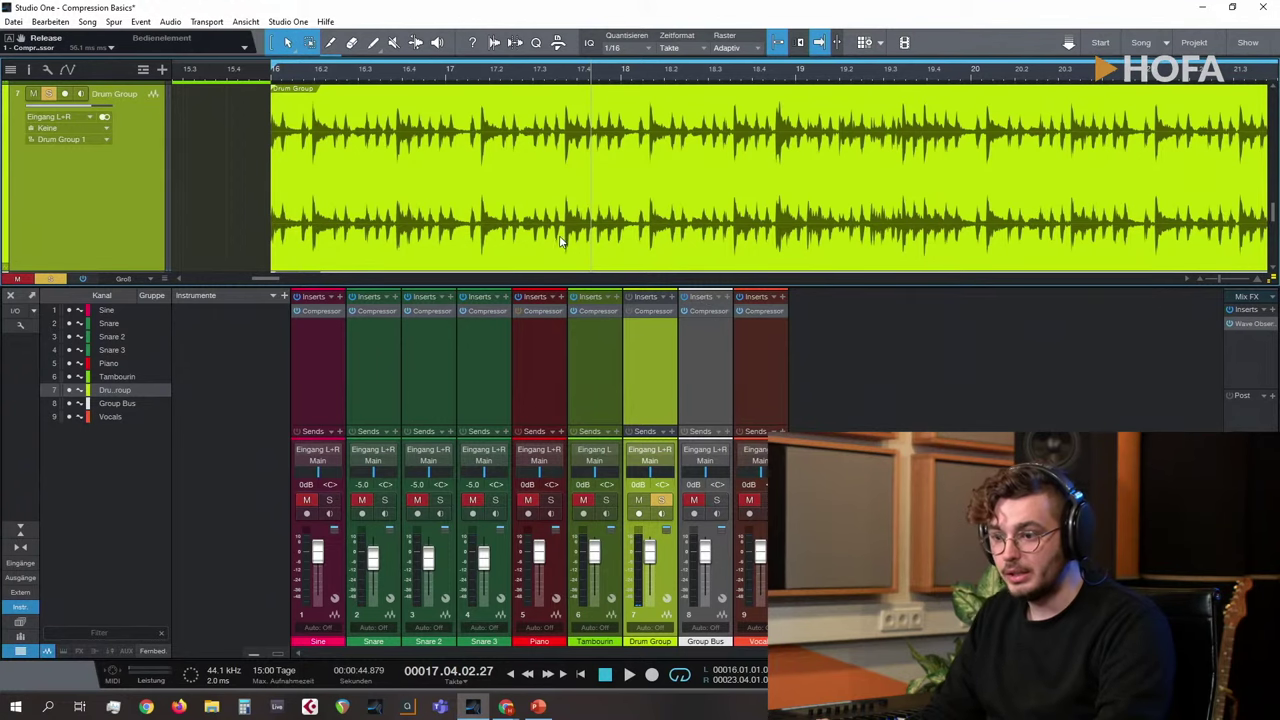
# Step: Reopen the Drum Group compressor, raise its threshold to -20.32 dB and reset its makeup gain to 0 dB
pyautogui.click(637, 312)
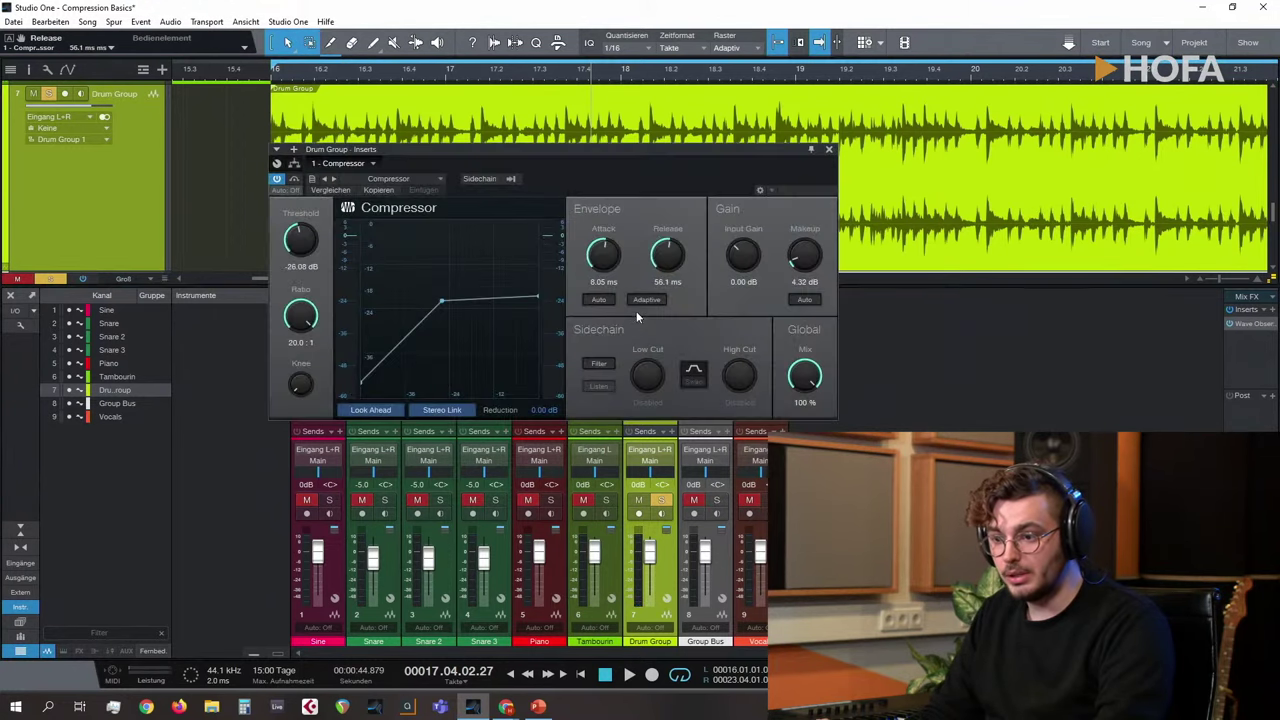
pyautogui.moveTo(300, 238); pyautogui.dragTo(311, 229)
pyautogui.moveTo(783, 254); pyautogui.dragTo(793, 330)
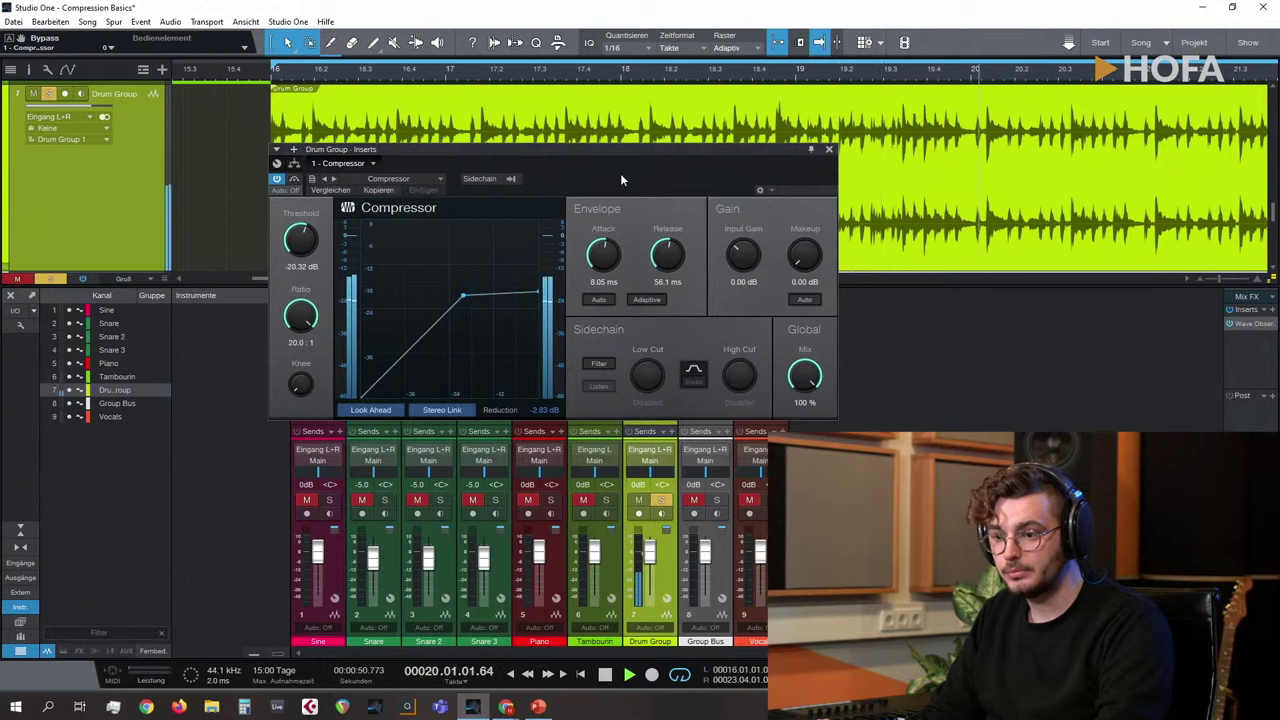
# Step: Lower the Drum Group compressor's threshold to -22.48 dB, add 1.44 dB makeup gain, turn off bypass and reduce the threshold further to -27.52 dB
pyautogui.moveTo(299, 229); pyautogui.dragTo(299, 234)
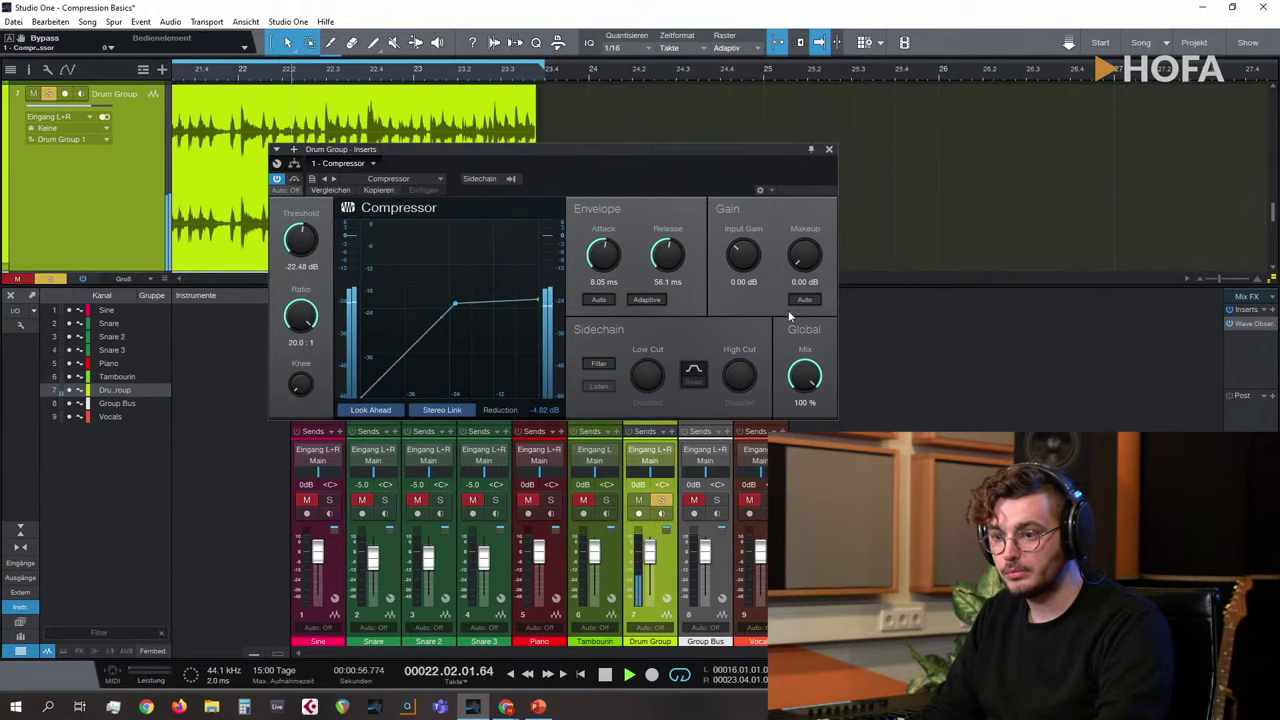
pyautogui.moveTo(801, 266); pyautogui.dragTo(801, 258)
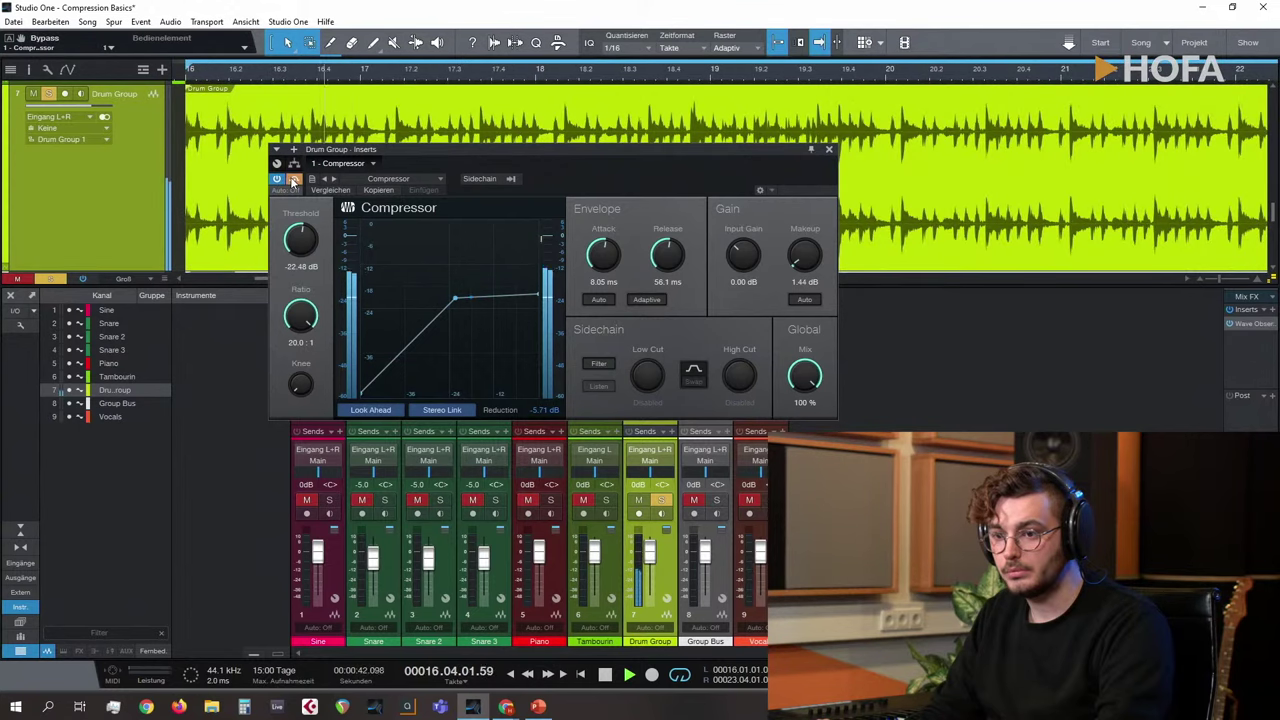
pyautogui.click(293, 180)
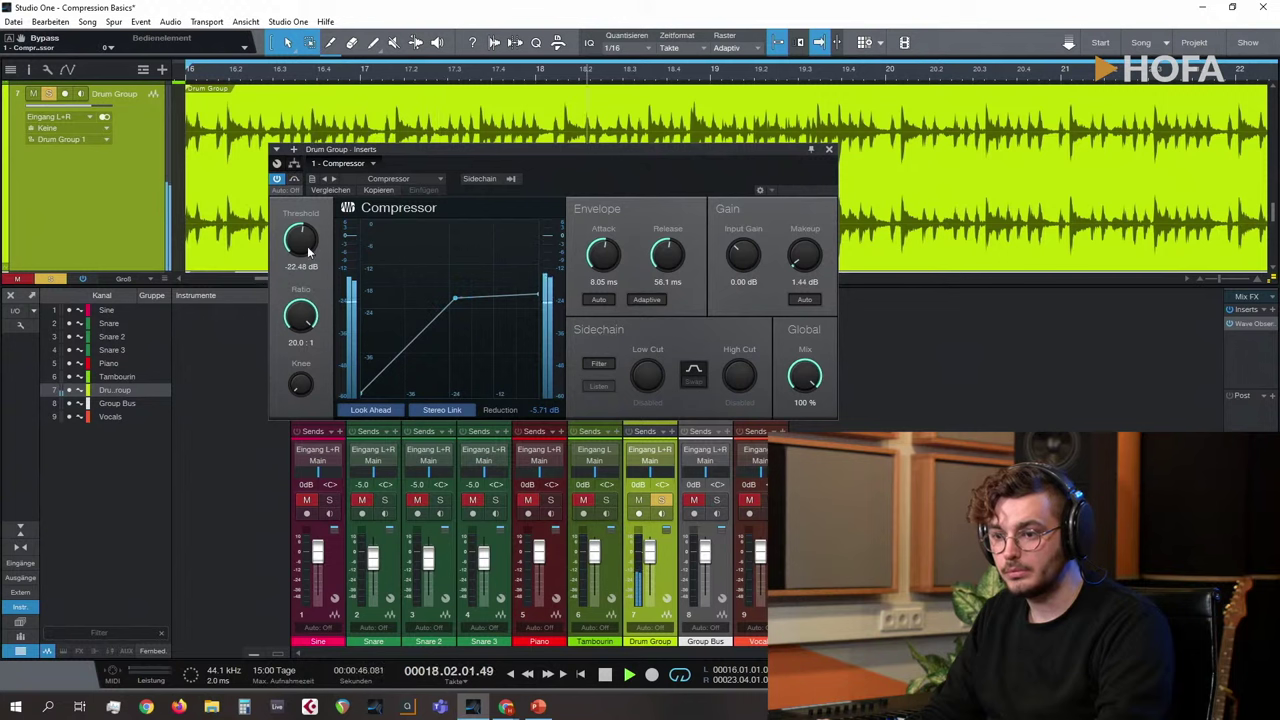
pyautogui.moveTo(302, 247); pyautogui.dragTo(302, 264)
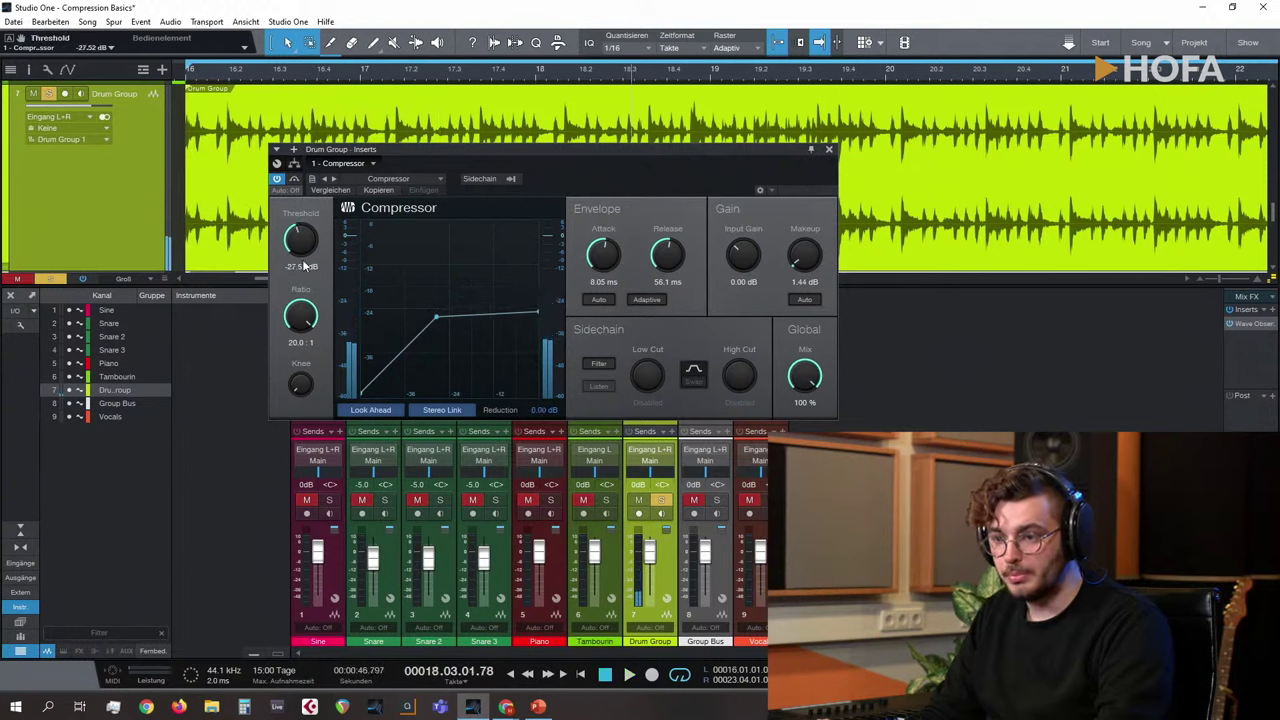
# Step: Play the drum loop, raise the threshold to -25.60 dB and adjust the makeup gain to 1.92 dB while comparing against bypass
pyautogui.press('space')
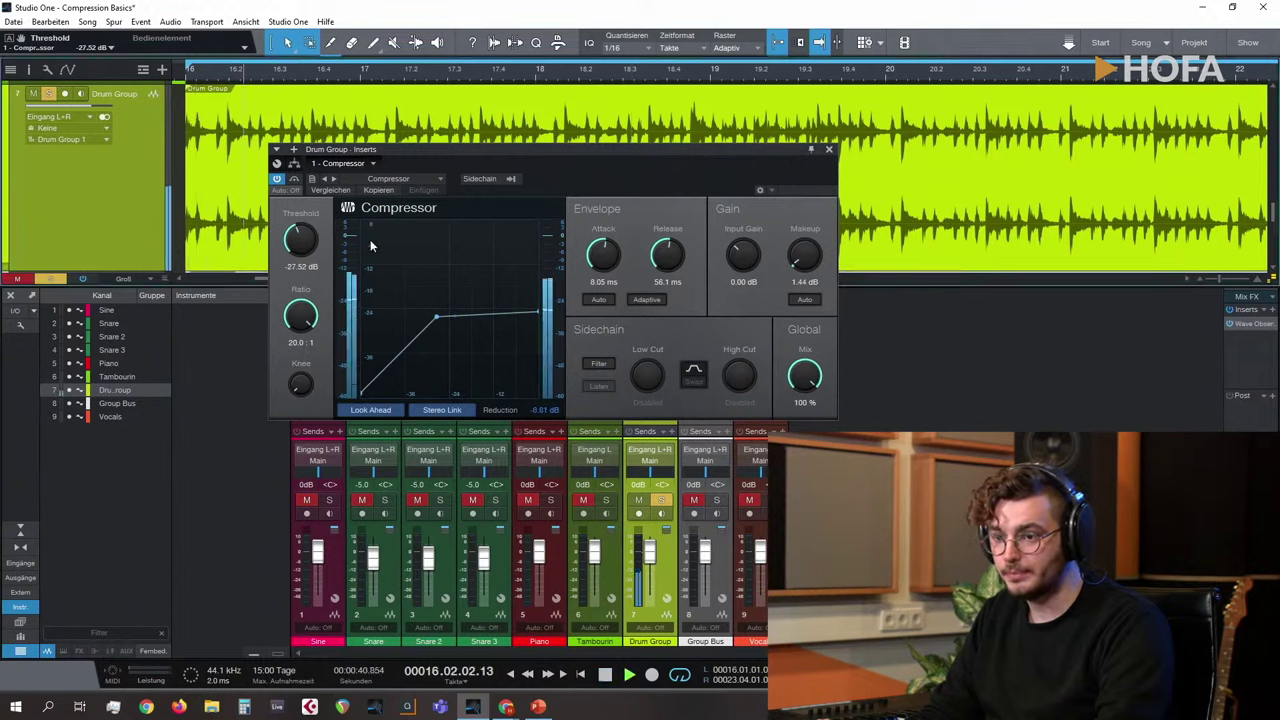
pyautogui.moveTo(297, 240); pyautogui.dragTo(296, 232)
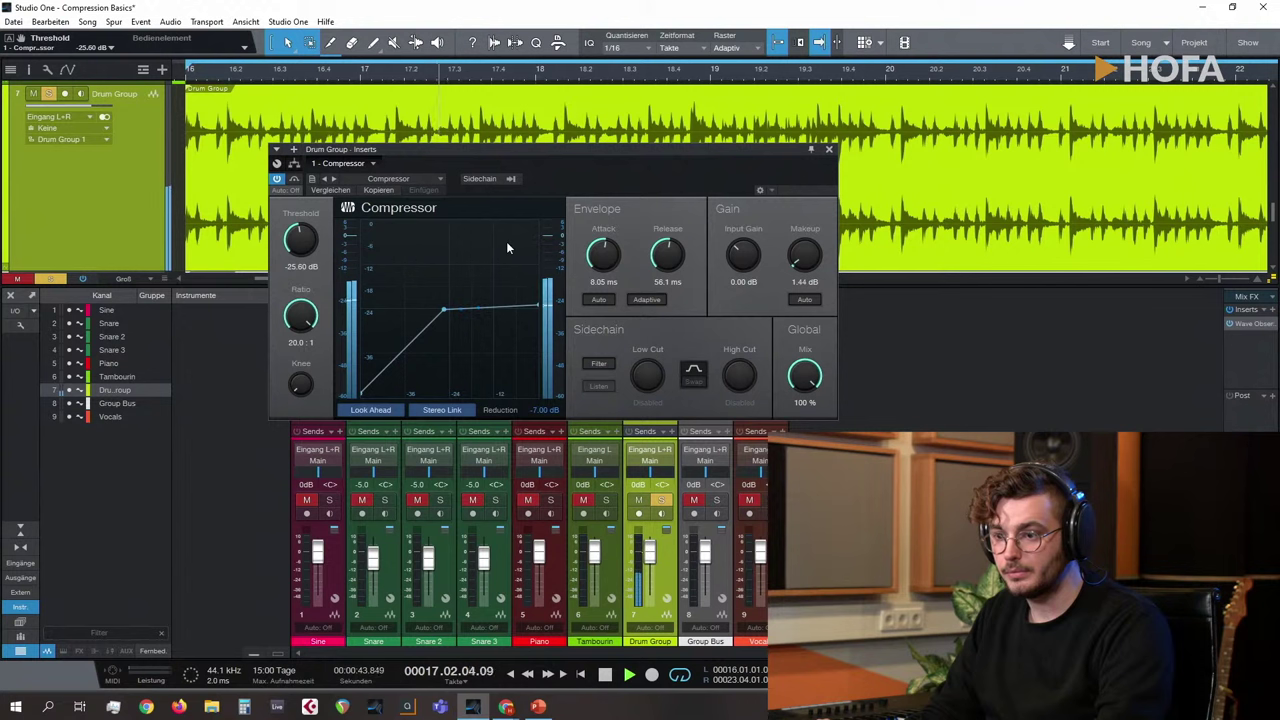
pyautogui.click(294, 180)
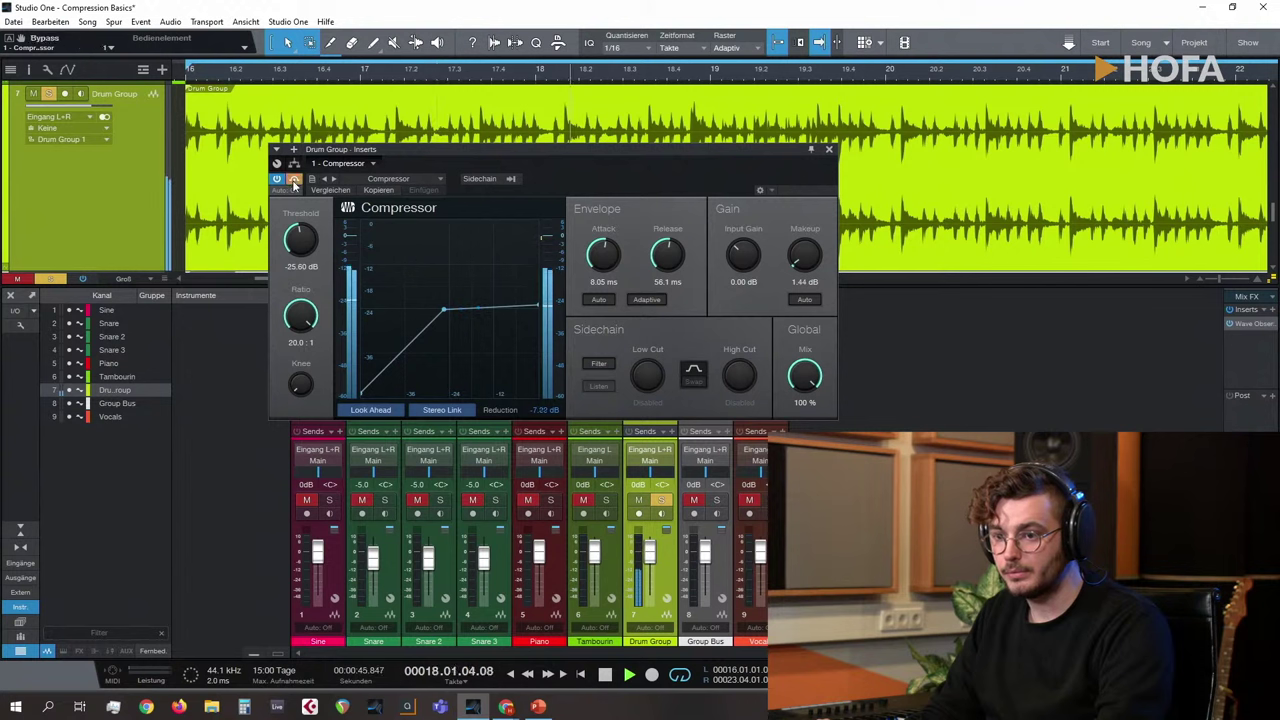
pyautogui.moveTo(810, 268); pyautogui.dragTo(804, 252)
pyautogui.click(294, 180)
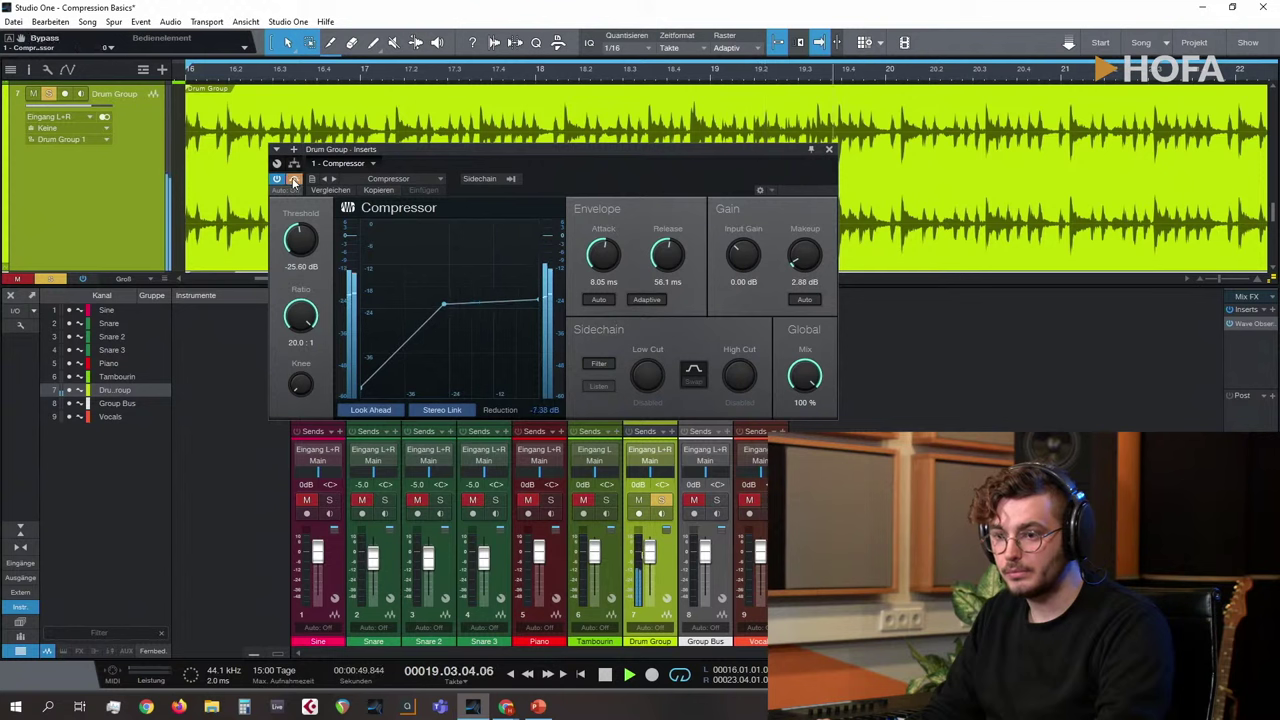
pyautogui.click(294, 180)
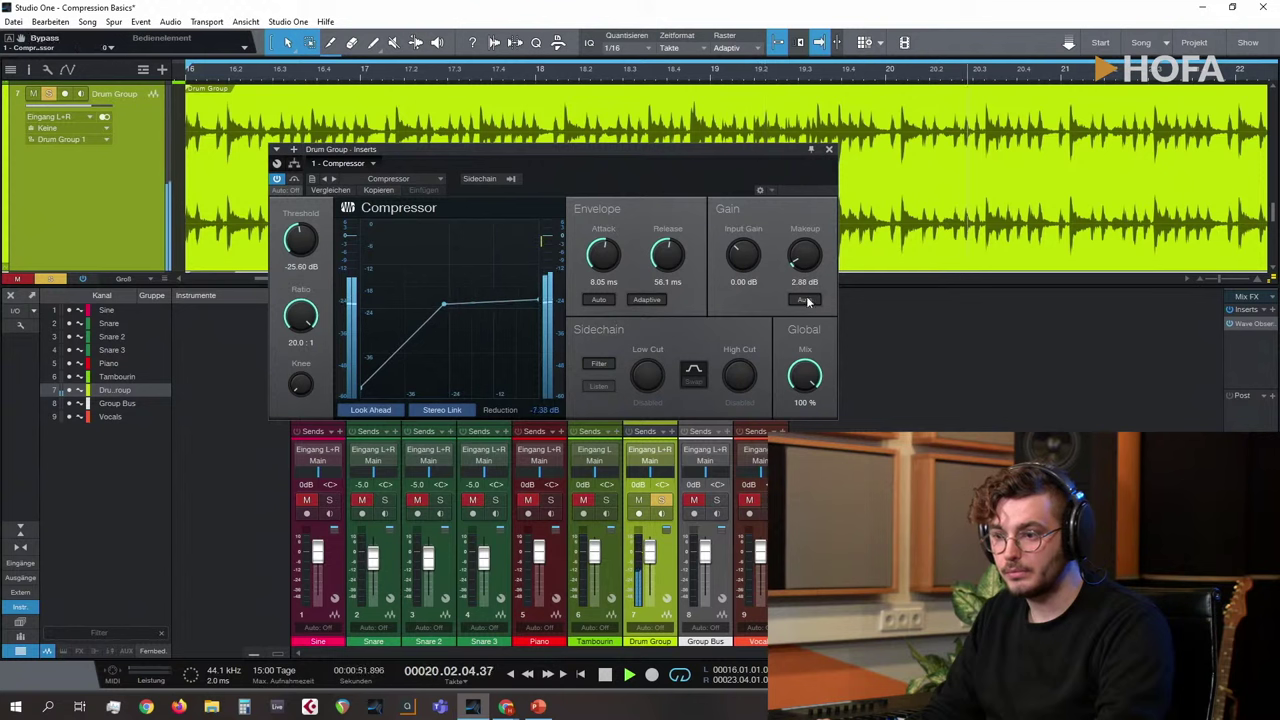
pyautogui.moveTo(806, 257); pyautogui.dragTo(806, 266)
pyautogui.press('space')
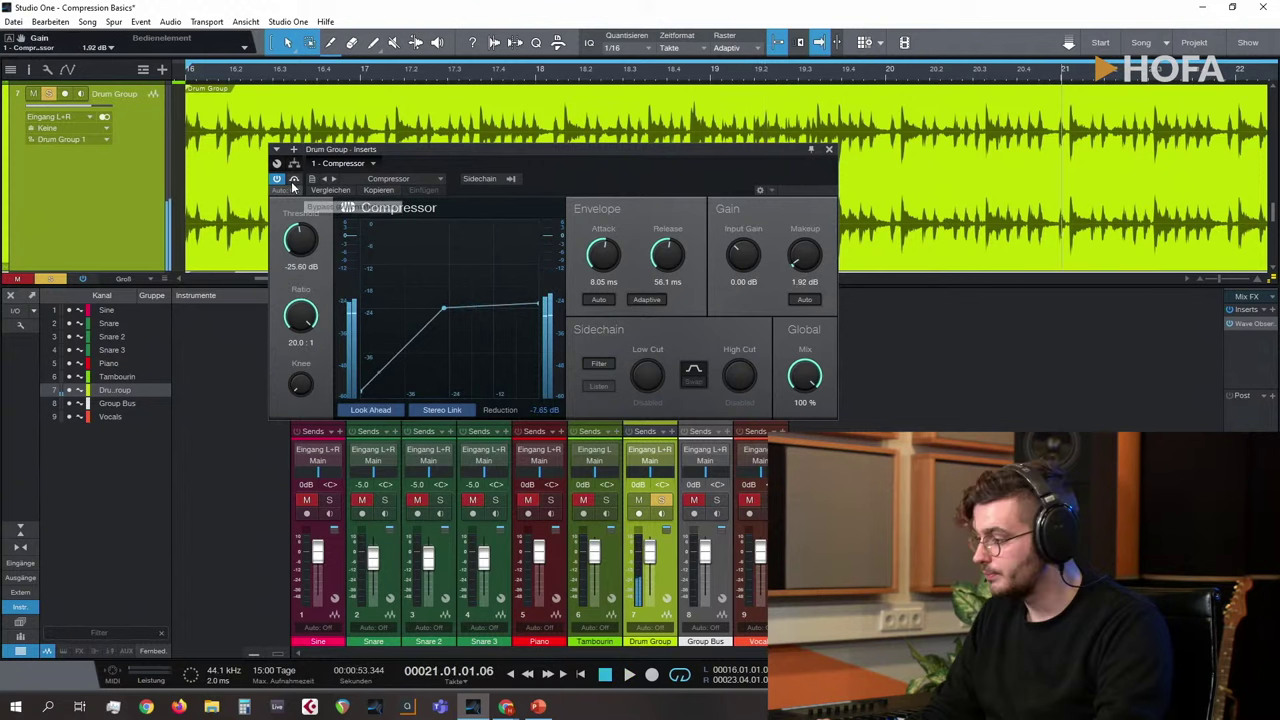
# Step: Open the main bus Wave Observer, run its scope from bar 16 and compare the drum waveform with the compressor bypassed and active
pyautogui.click(189, 74)
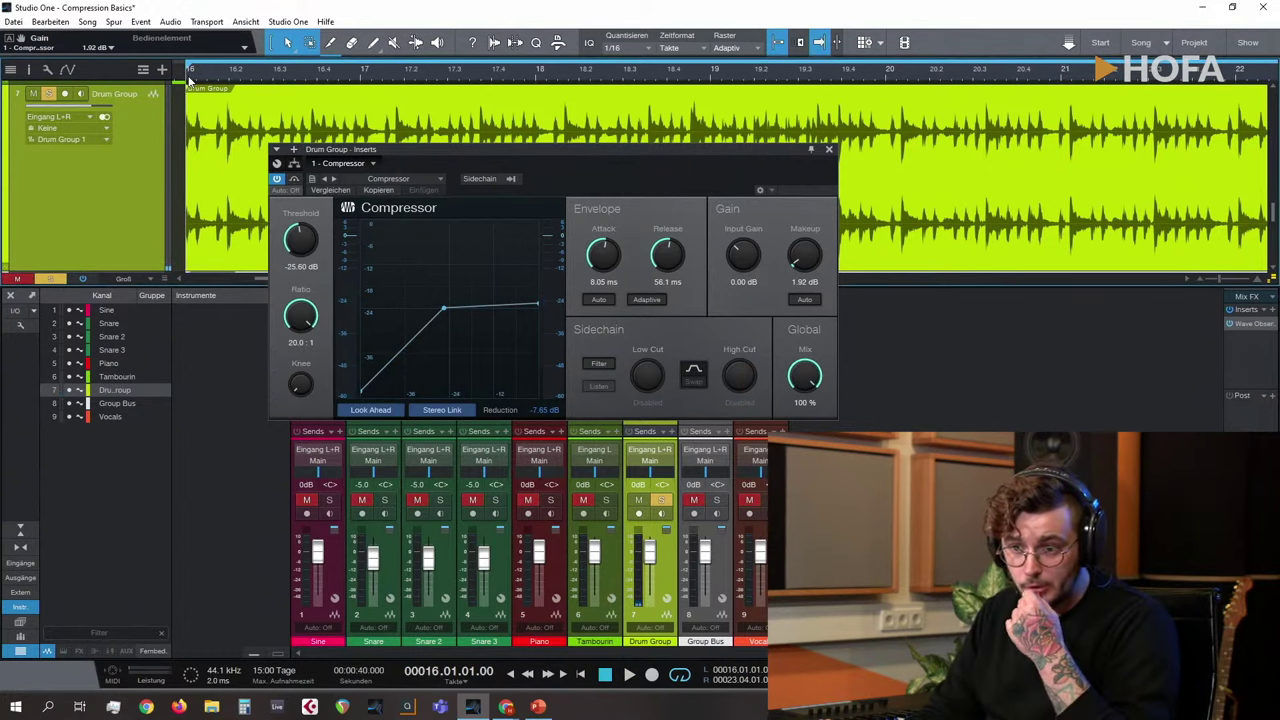
pyautogui.doubleClick(1258, 325)
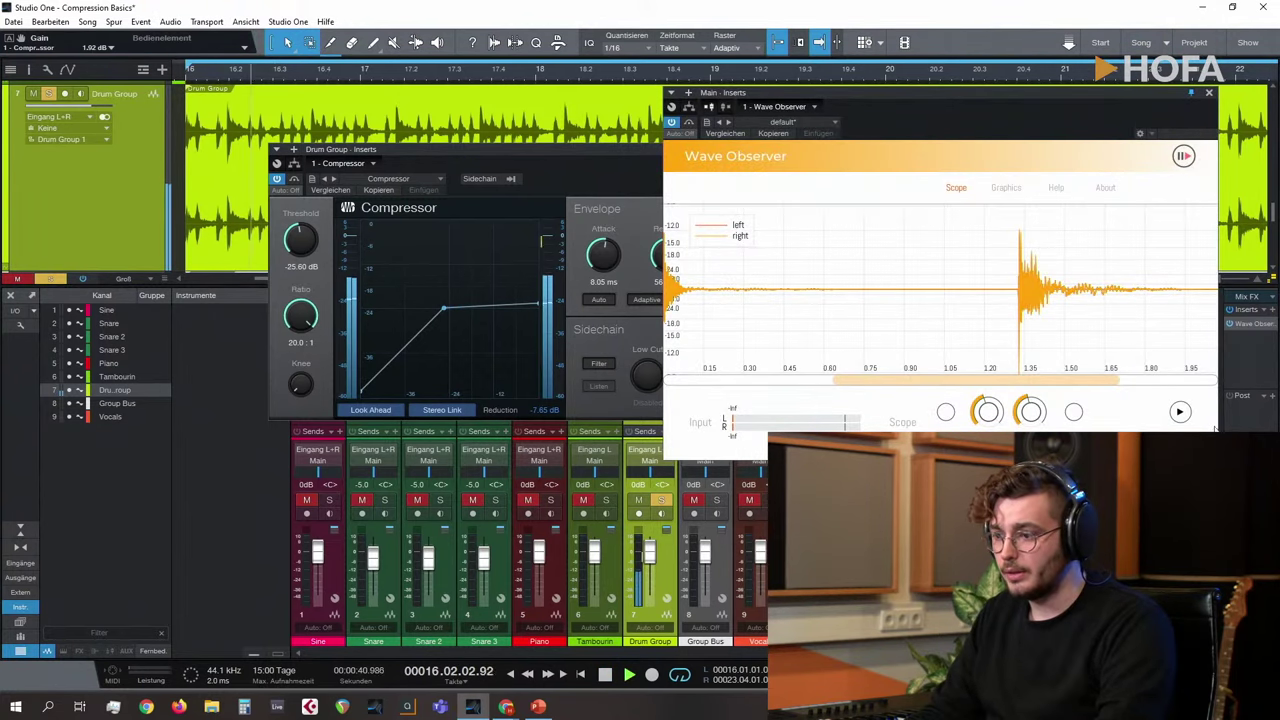
pyautogui.click(1179, 411)
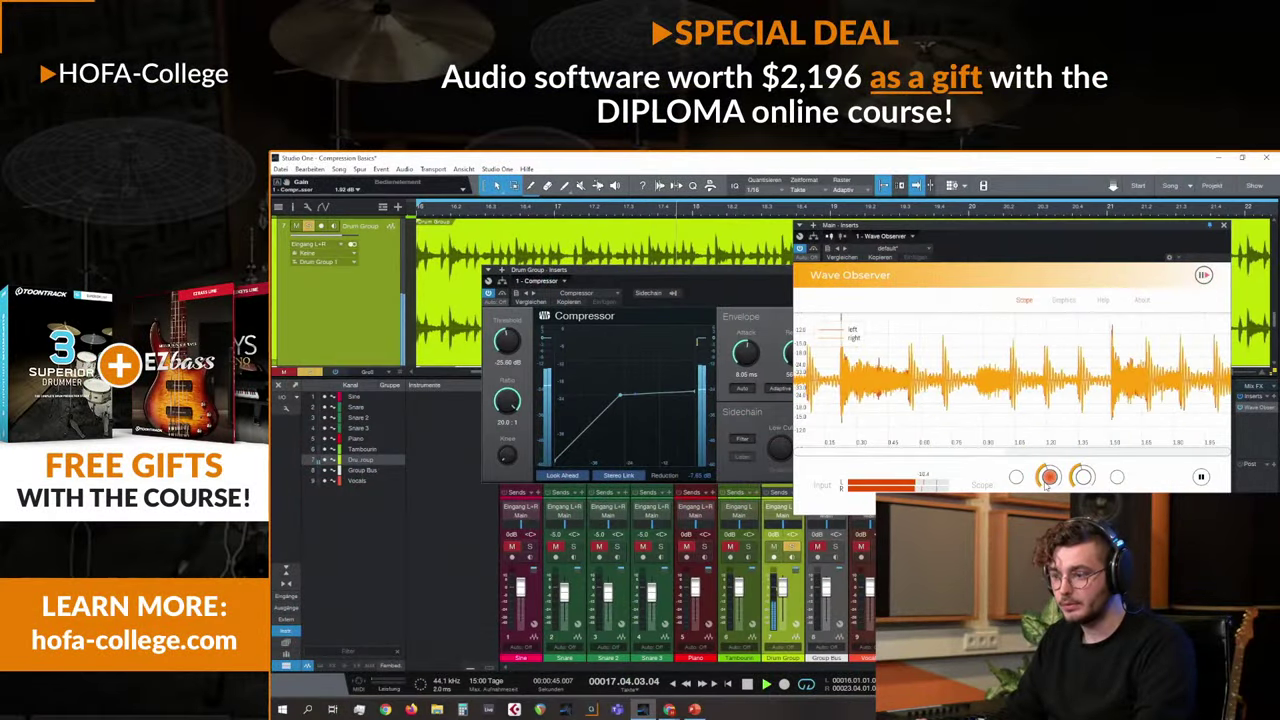
pyautogui.click(500, 297)
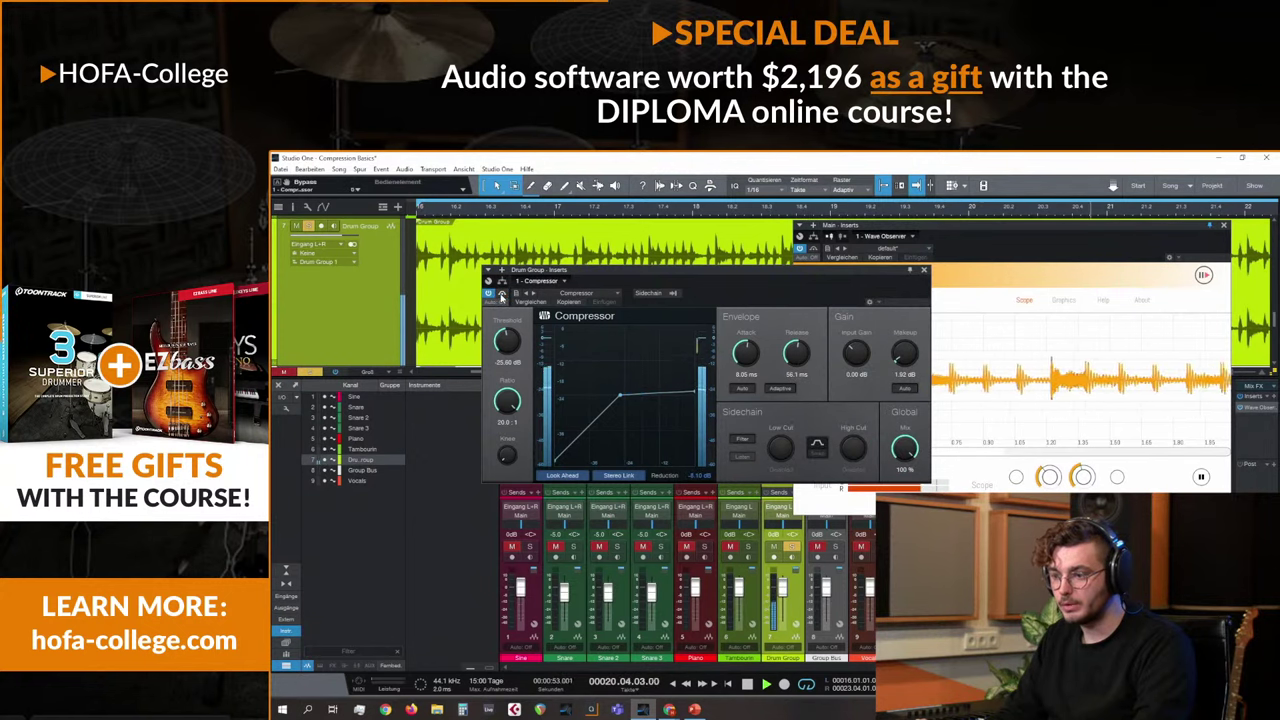
pyautogui.press('space')
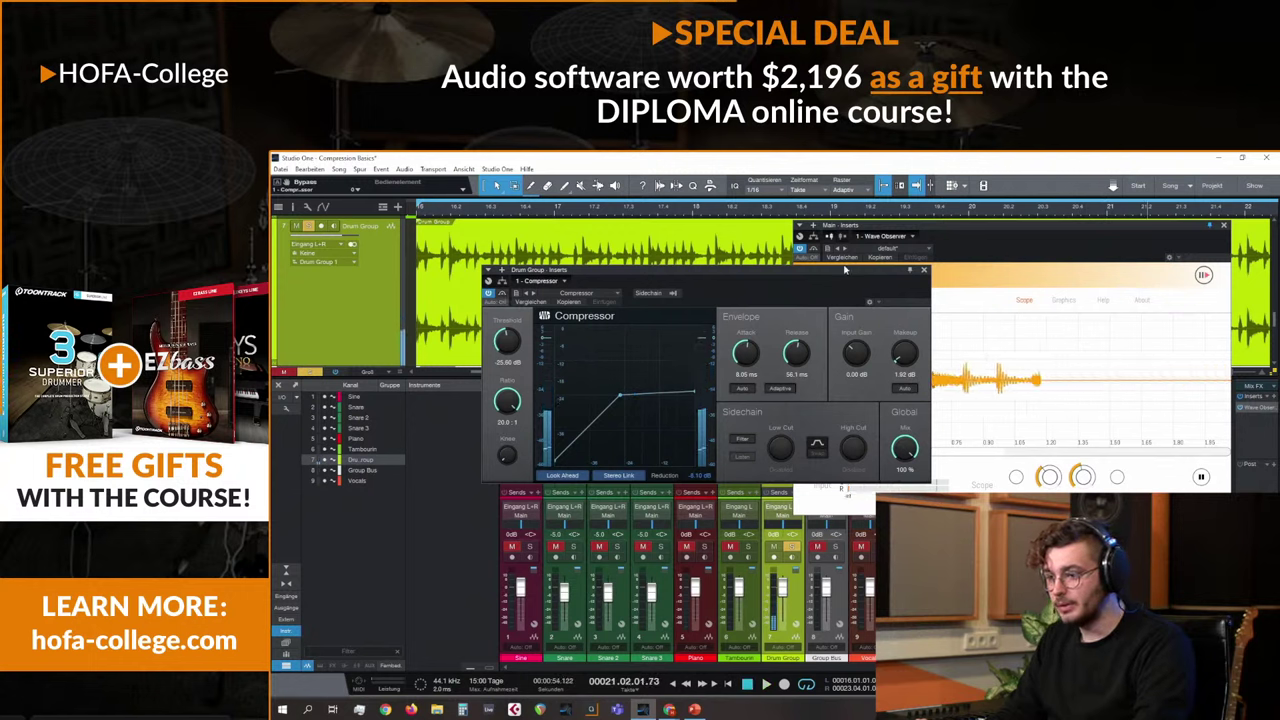
pyautogui.moveTo(847, 269); pyautogui.dragTo(851, 364)
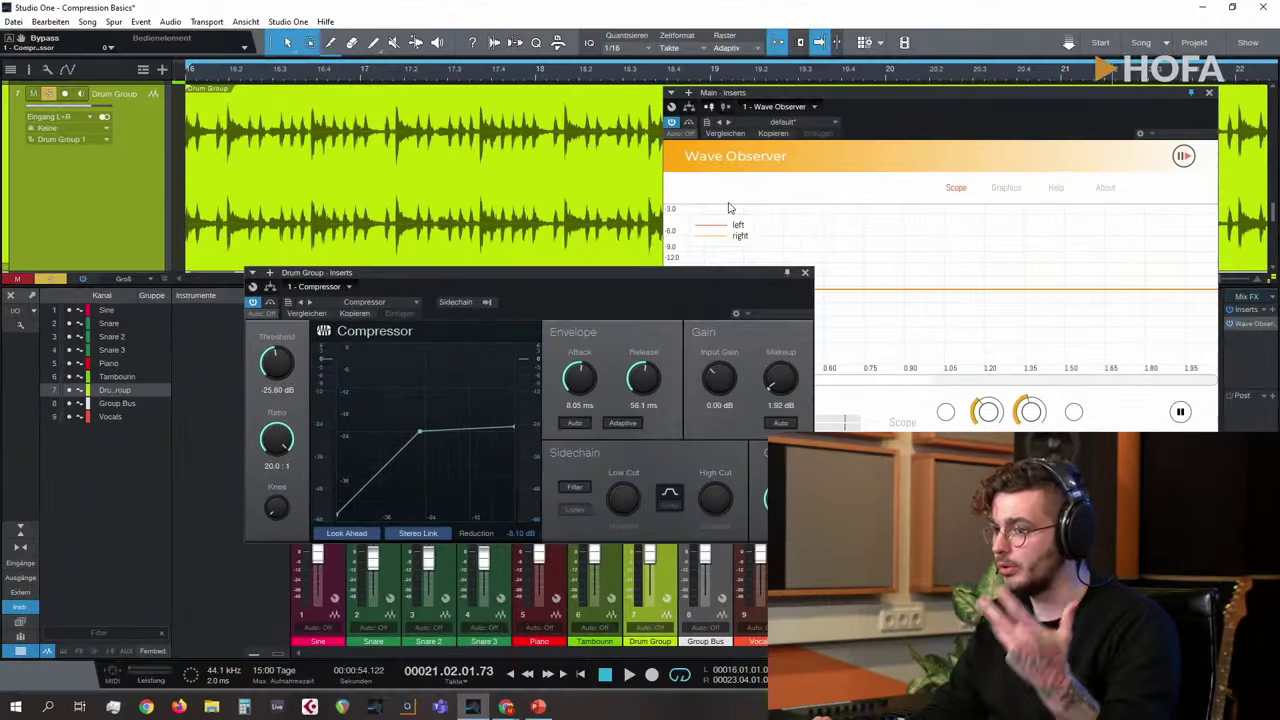
# Step: Play the drum loop with attack times of 16.3 ms, 8.75 ms and 173.3 ms, then return the playhead to bar 16
pyautogui.press('space')
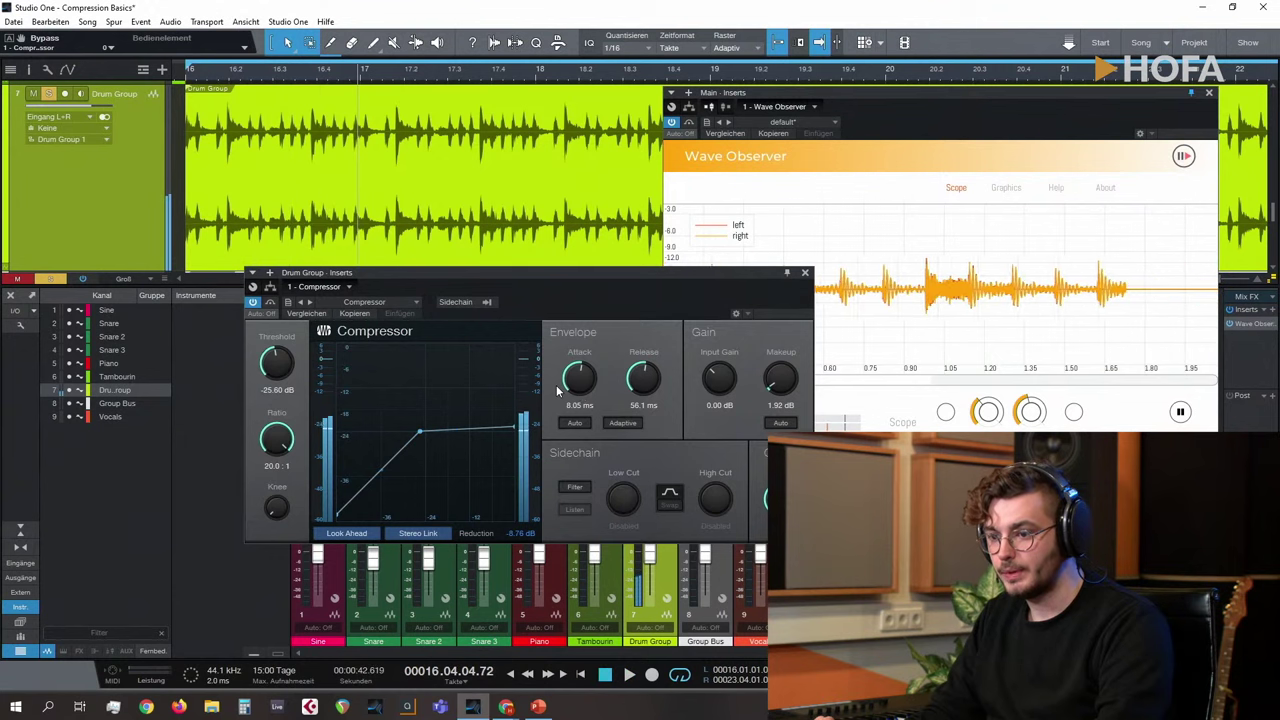
pyautogui.moveTo(578, 377); pyautogui.dragTo(577, 368)
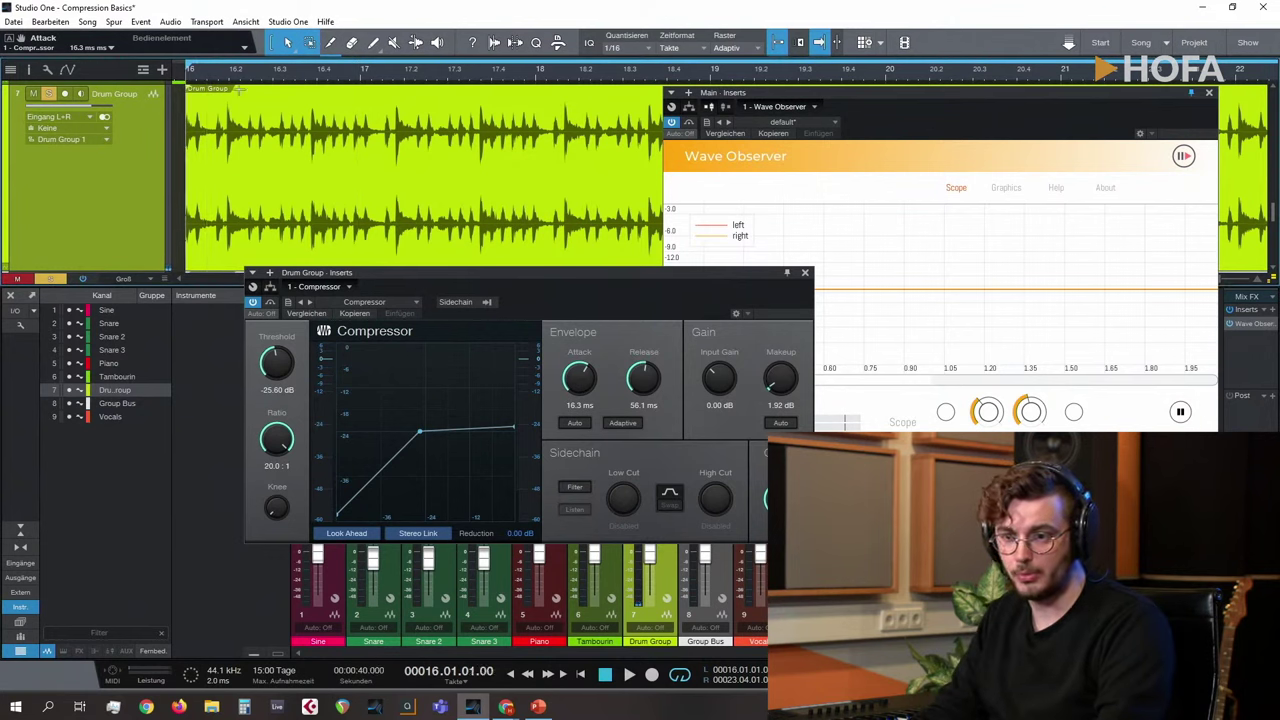
pyautogui.press('space')
pyautogui.moveTo(580, 378); pyautogui.dragTo(589, 353)
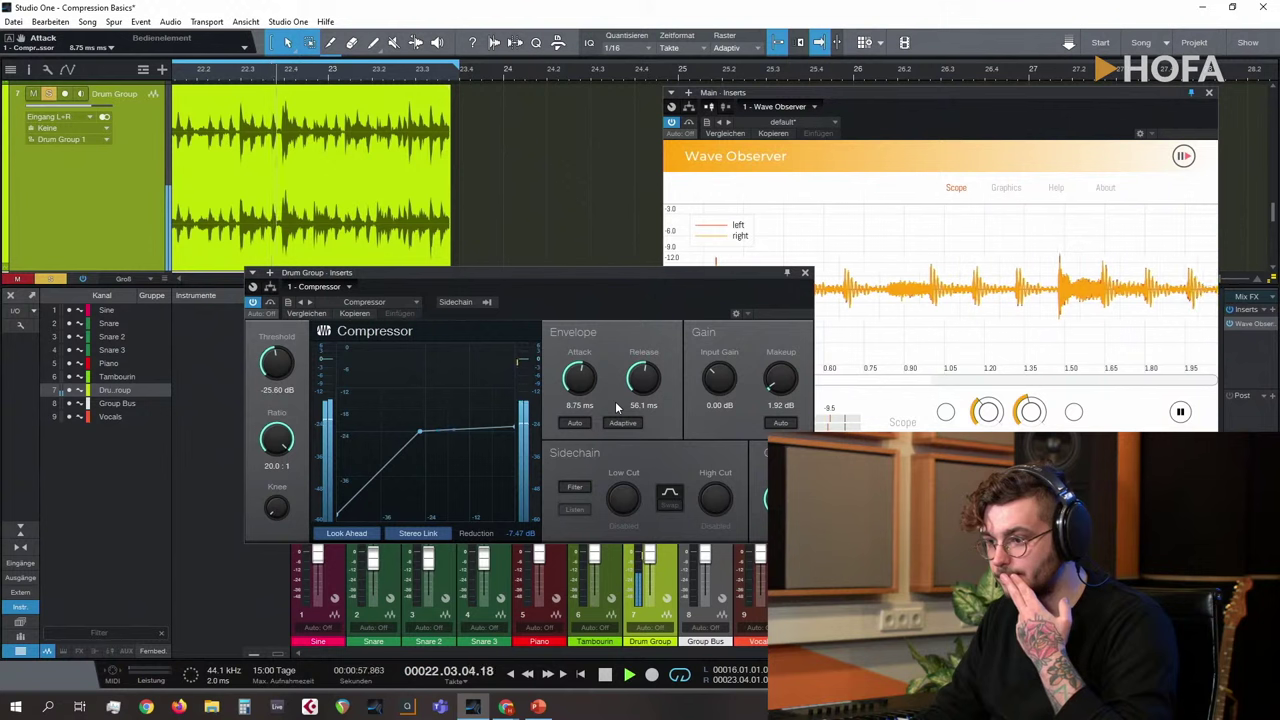
pyautogui.moveTo(584, 380); pyautogui.dragTo(585, 375)
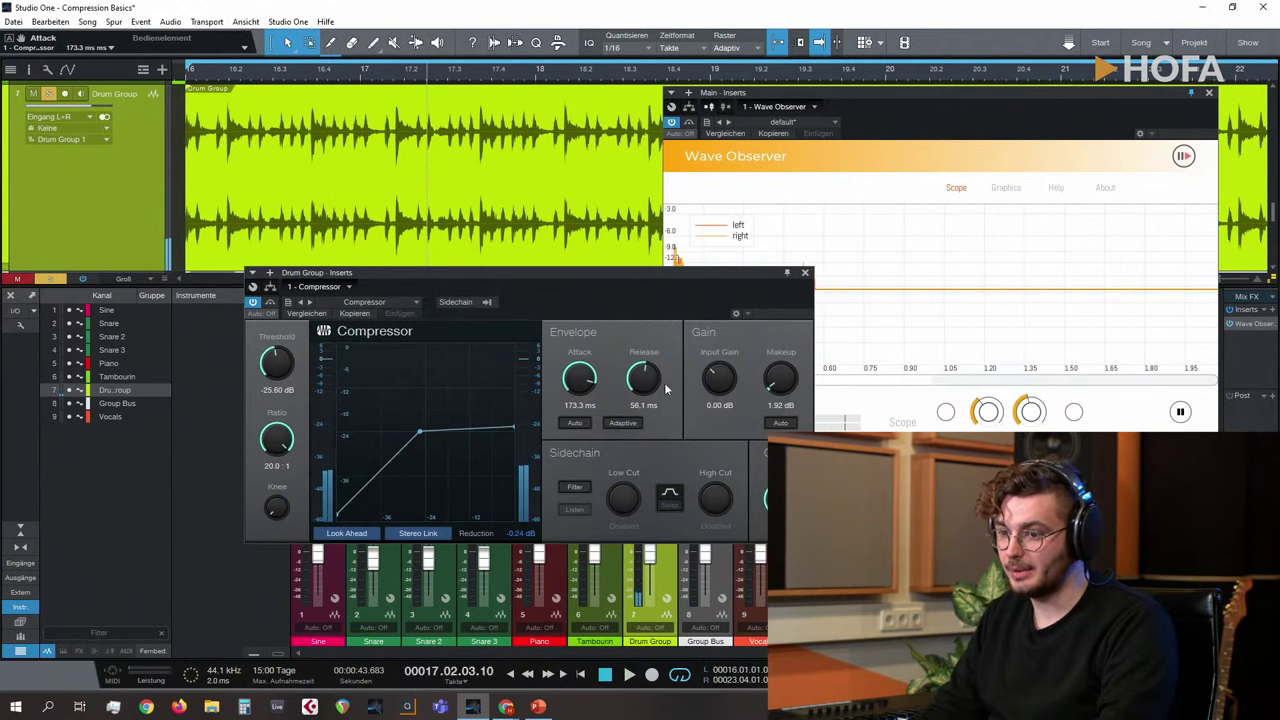
pyautogui.click(190, 72)
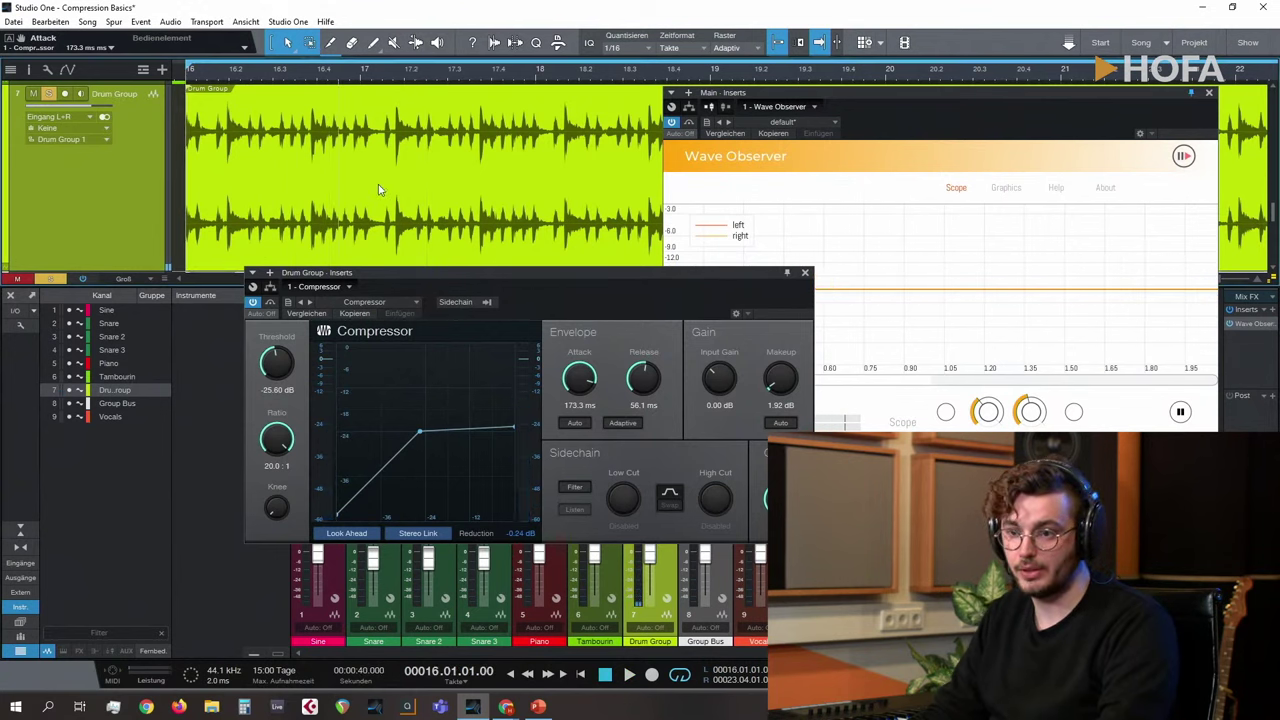
# Step: Shorten the Drum Group compressor's attack to 1.67 ms and listen to the loop while watching the scope
pyautogui.moveTo(578, 377); pyautogui.dragTo(575, 370)
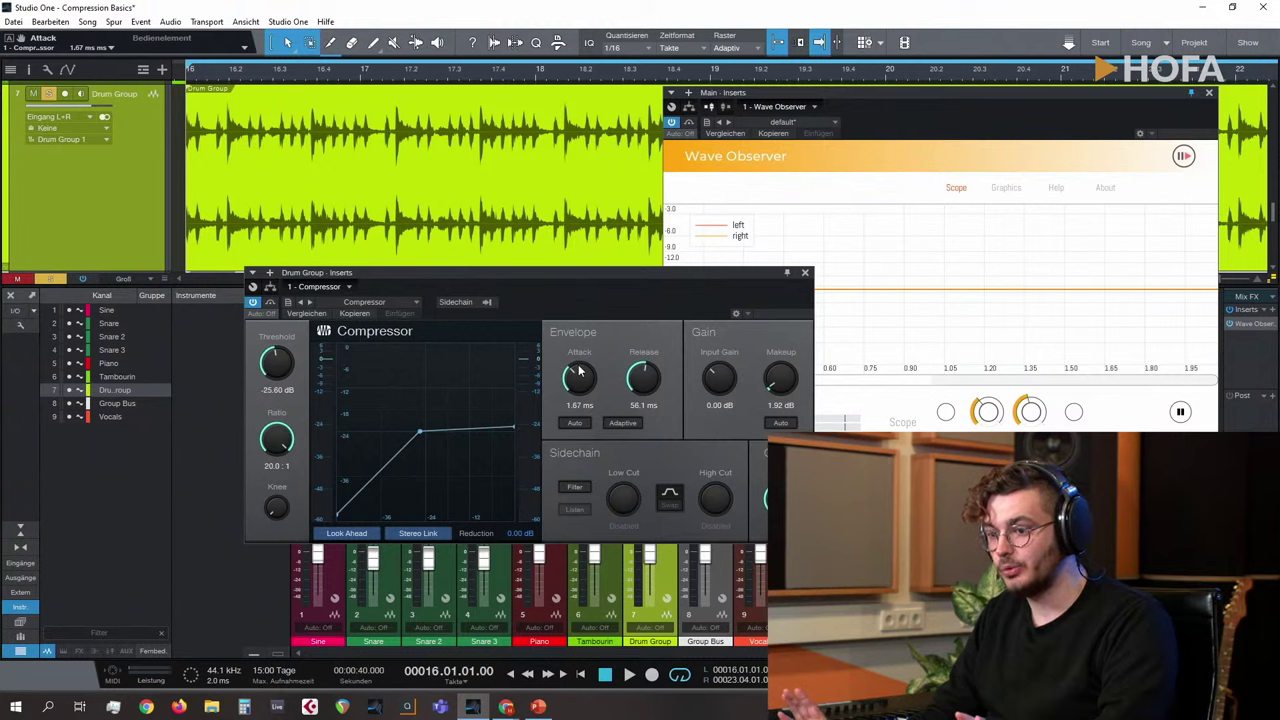
pyautogui.press('space')
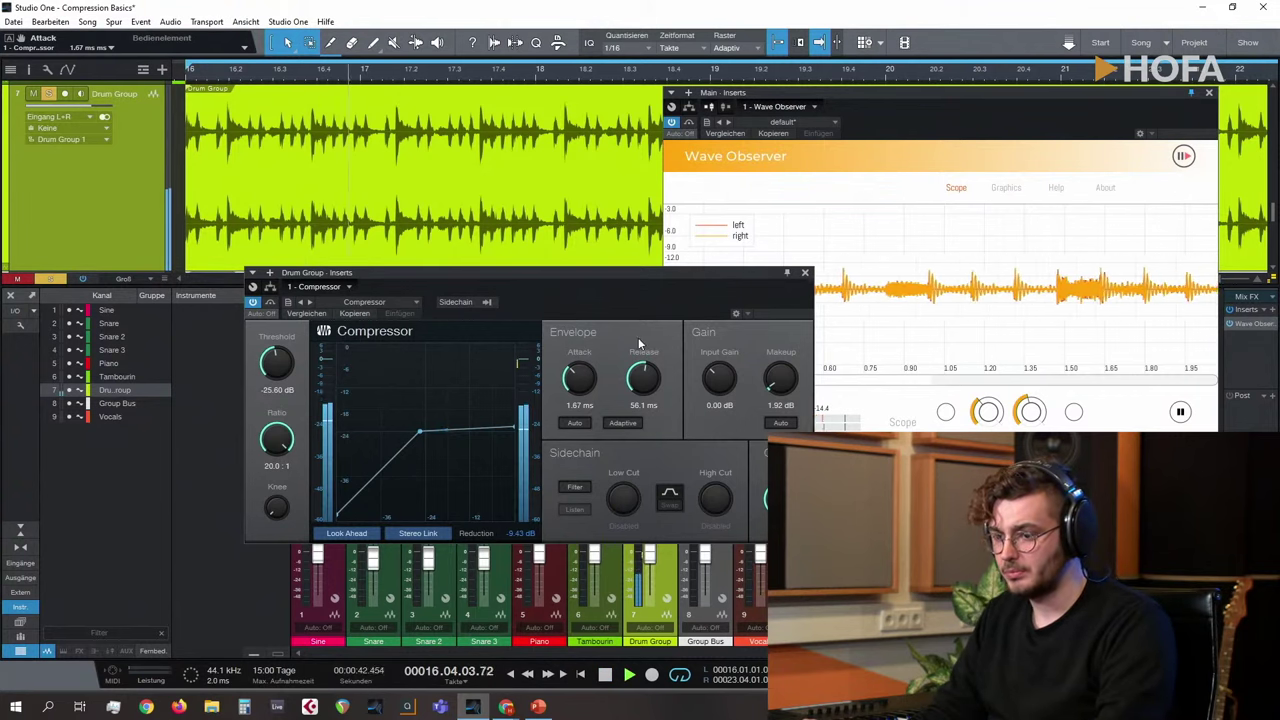
pyautogui.press('space')
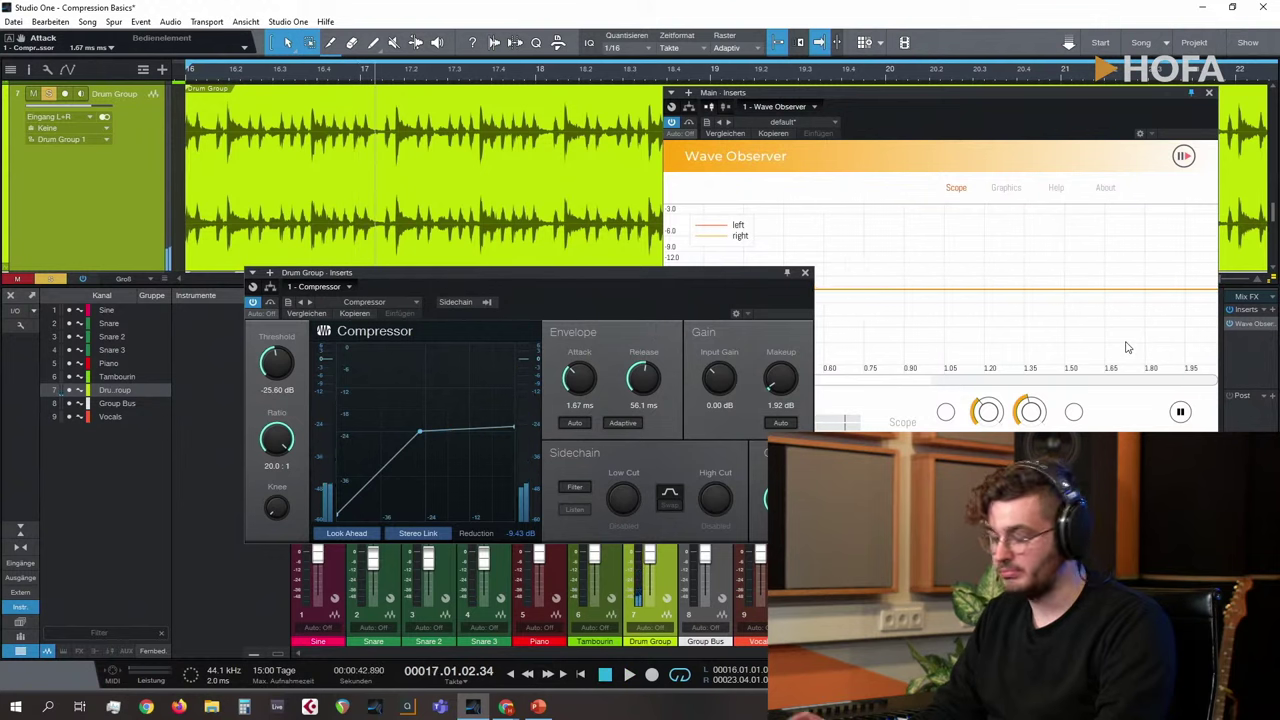
# Step: Set the Drum Group compressor's attack to 4.32 ms during playback and return the playhead to bar 16
pyautogui.moveTo(684, 283); pyautogui.dragTo(741, 276)
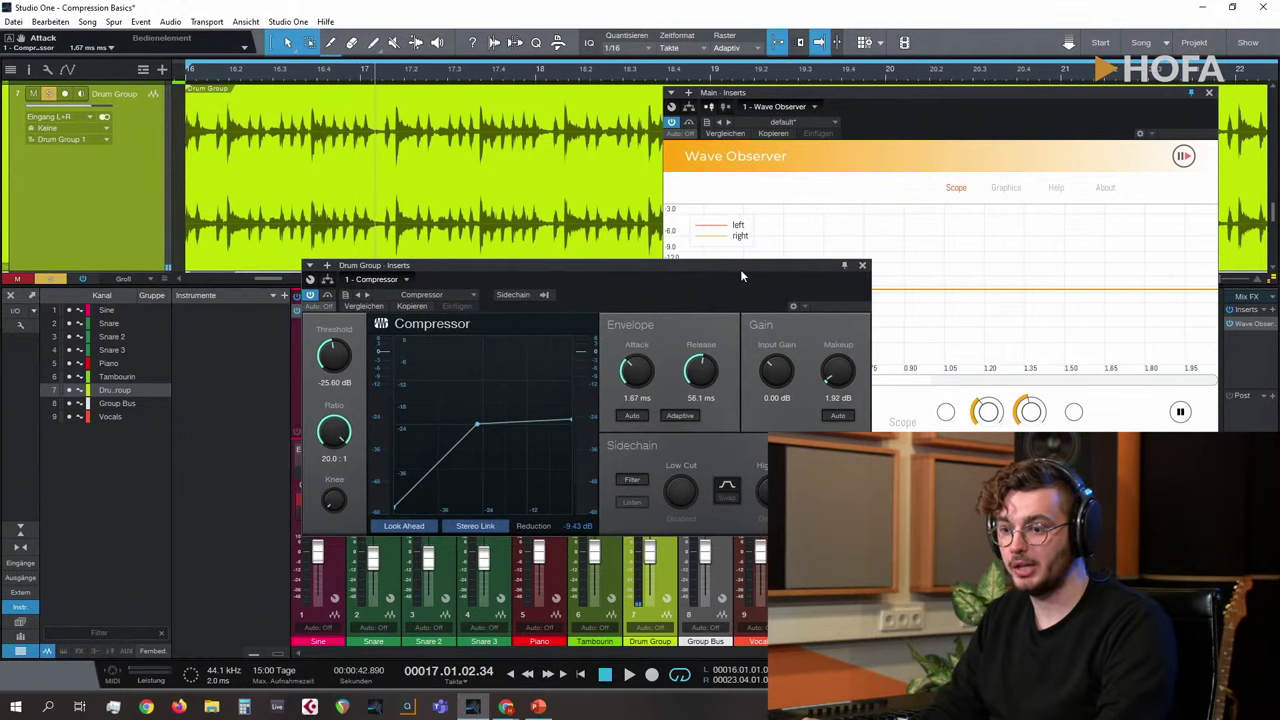
pyautogui.press('space')
pyautogui.moveTo(636, 382); pyautogui.dragTo(636, 374)
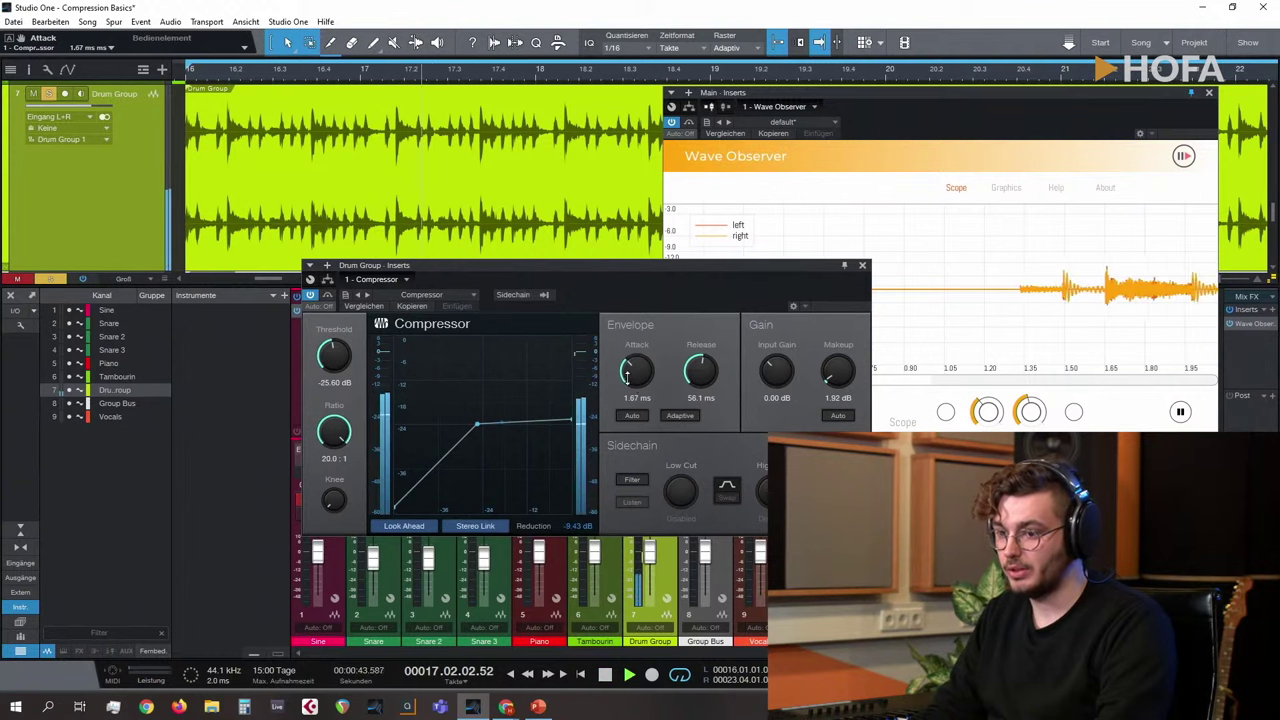
pyautogui.press('space')
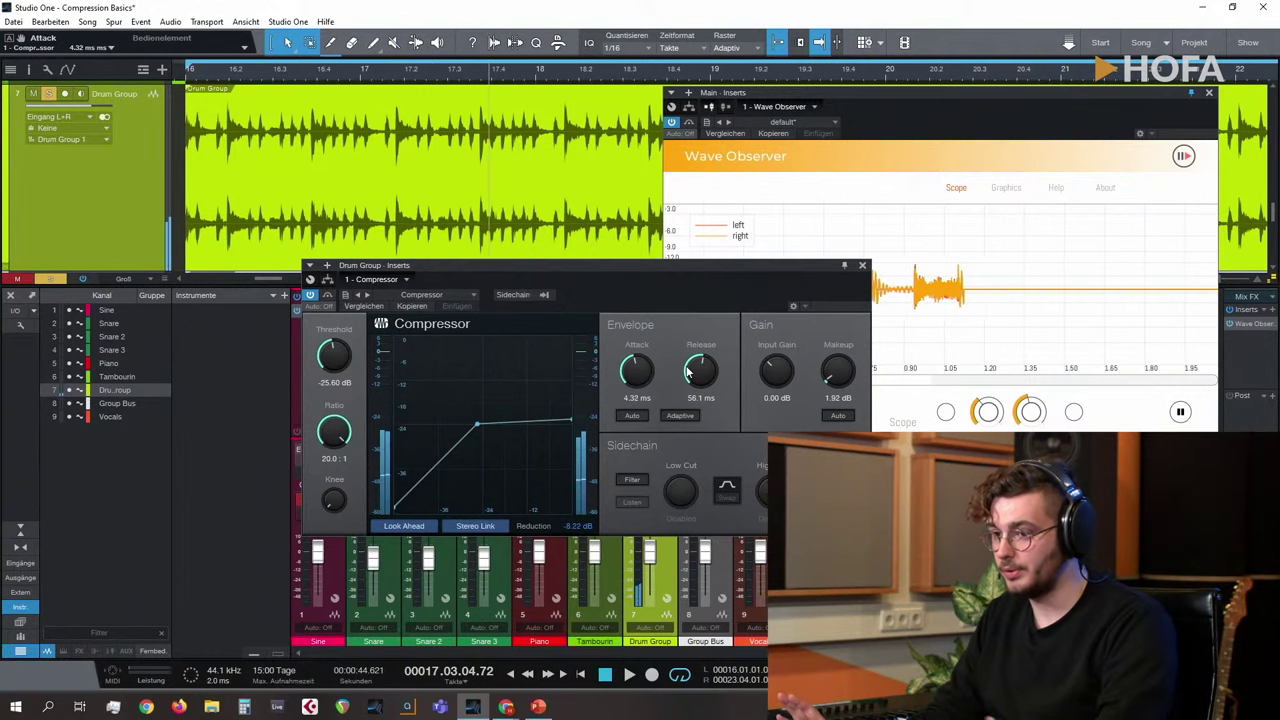
pyautogui.moveTo(775, 266); pyautogui.dragTo(758, 303)
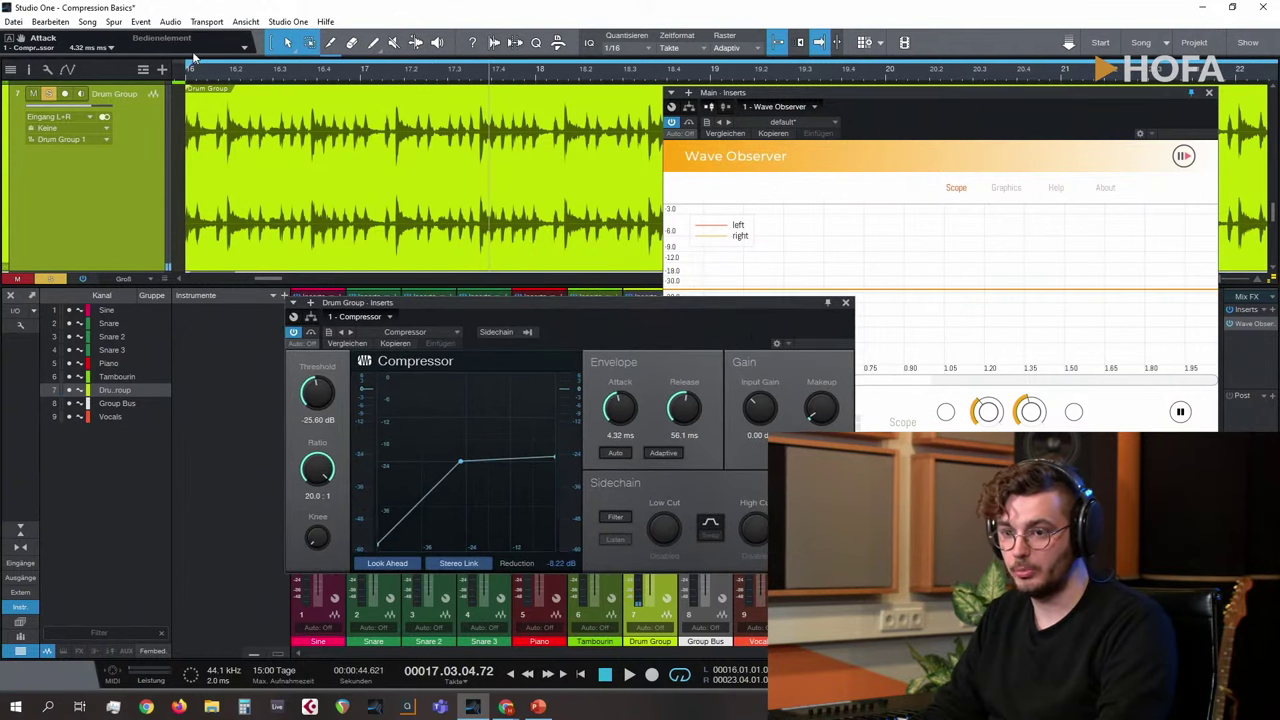
pyautogui.press(',')
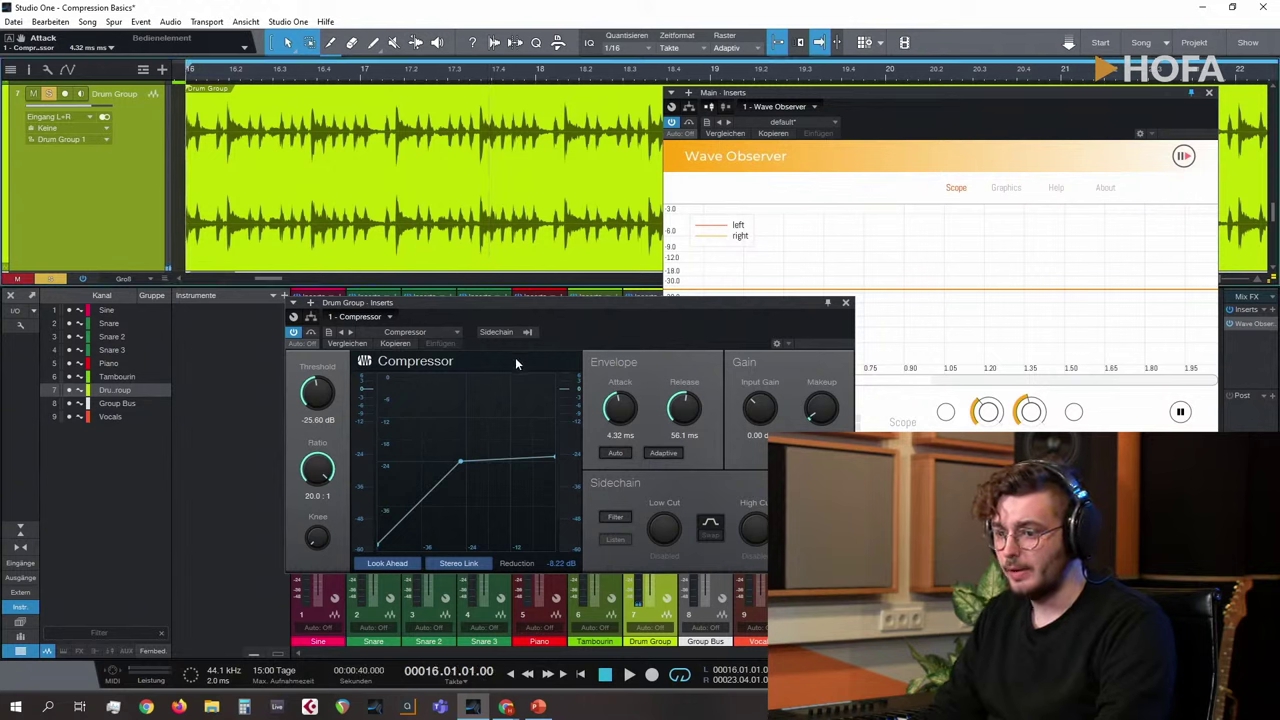
# Step: Set the Drum Group compressor's attack to 8.05 ms and play the loop, comparing it with bypass
pyautogui.moveTo(626, 402); pyautogui.dragTo(626, 396)
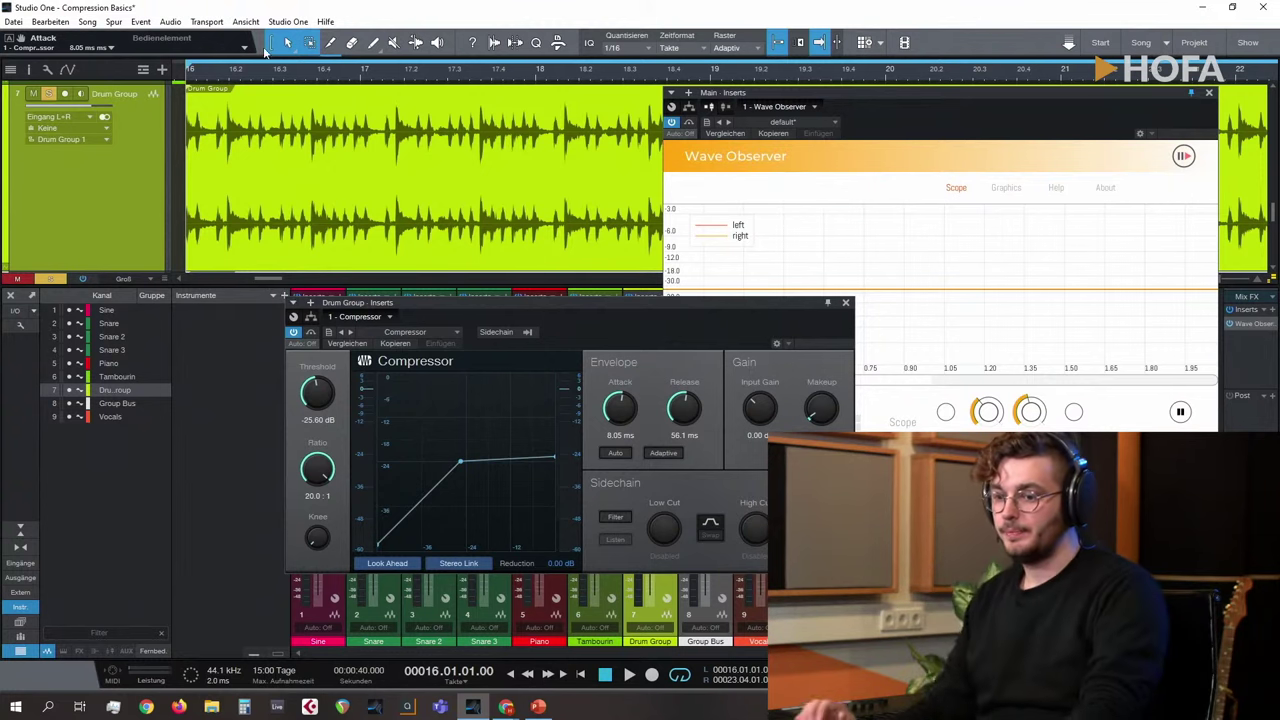
pyautogui.press('space')
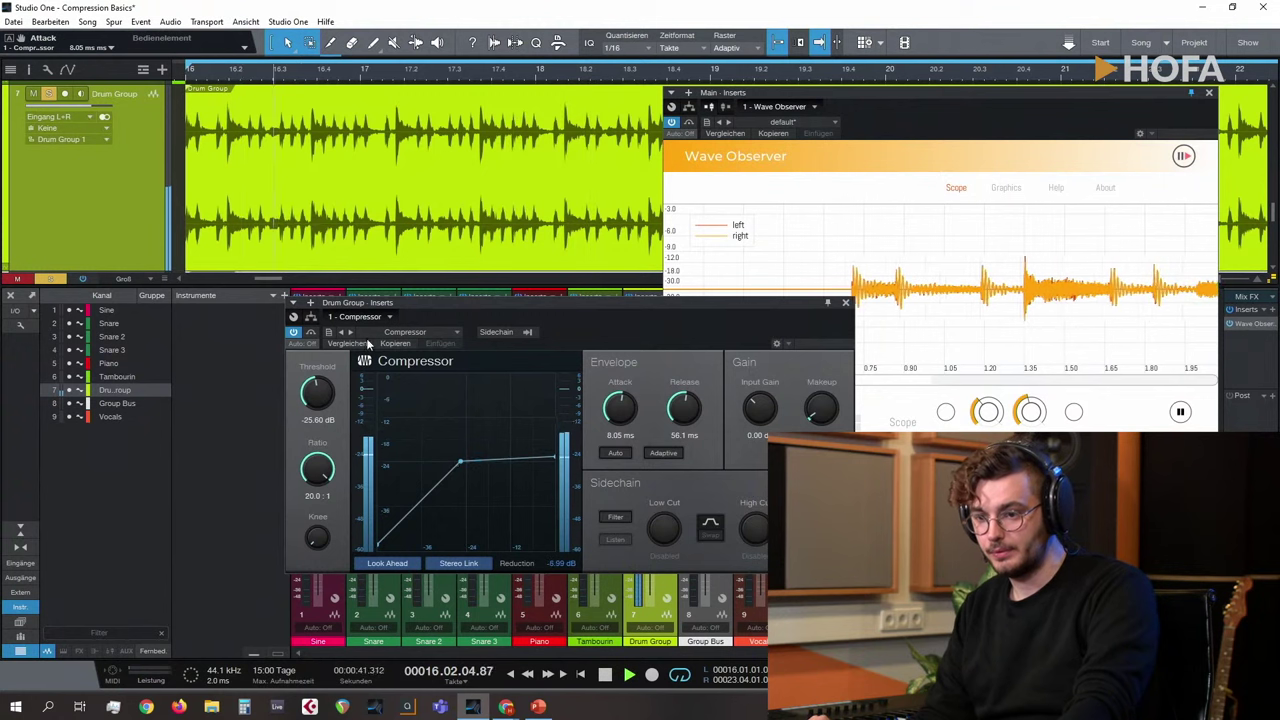
pyautogui.click(311, 332)
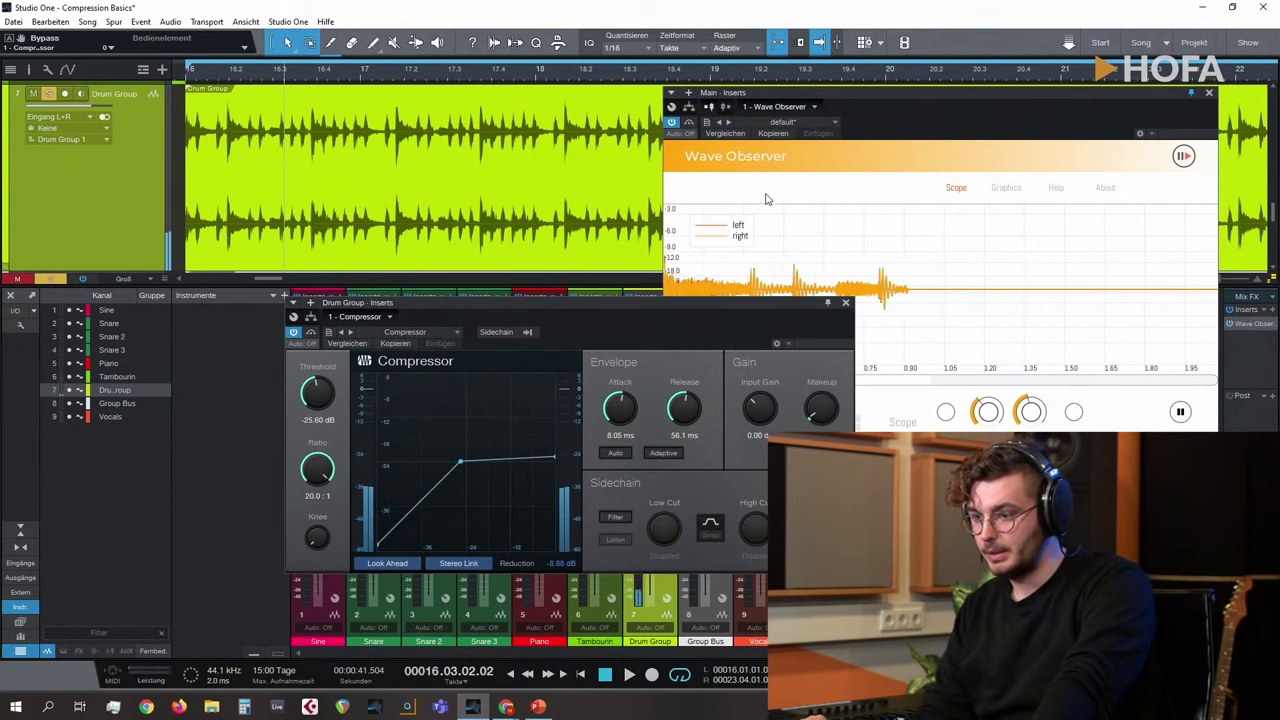
# Step: Close the Drum Group compressor and Wave Observer windows and solo the Group Bus track
pyautogui.click(843, 303)
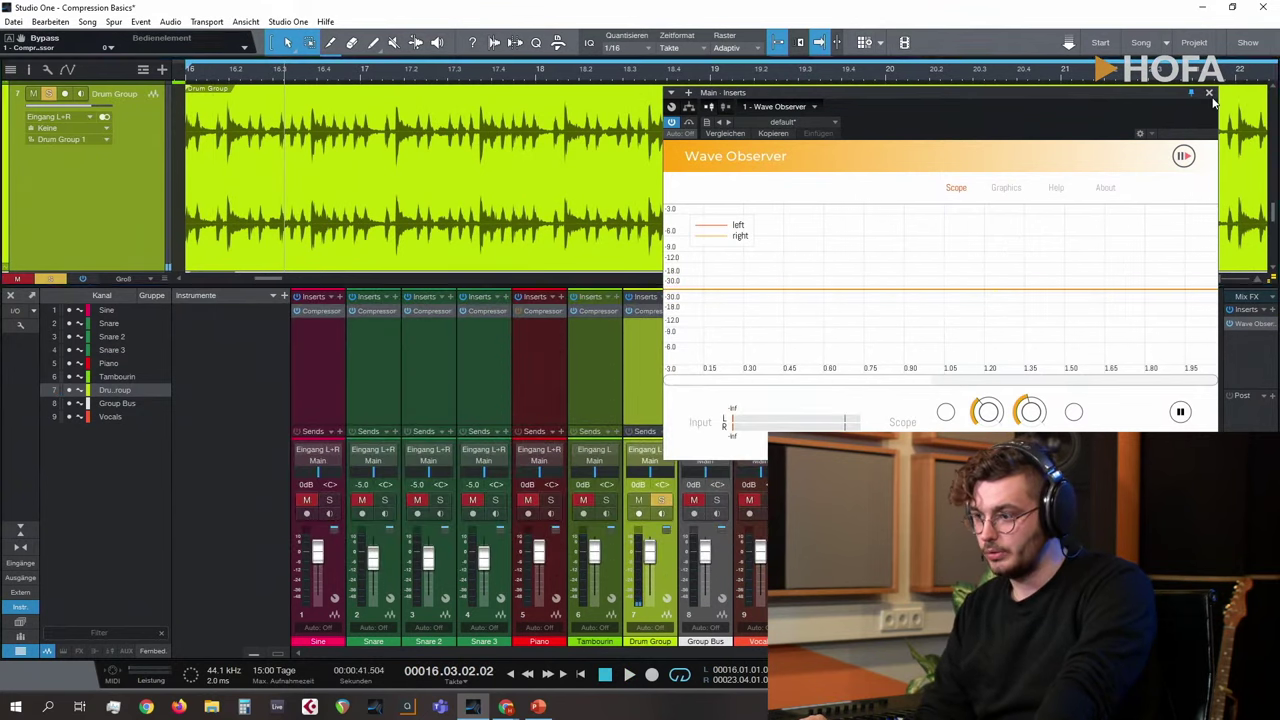
pyautogui.click(1208, 92)
pyautogui.press('z')
pyautogui.scroll(-3, 1025, 136)
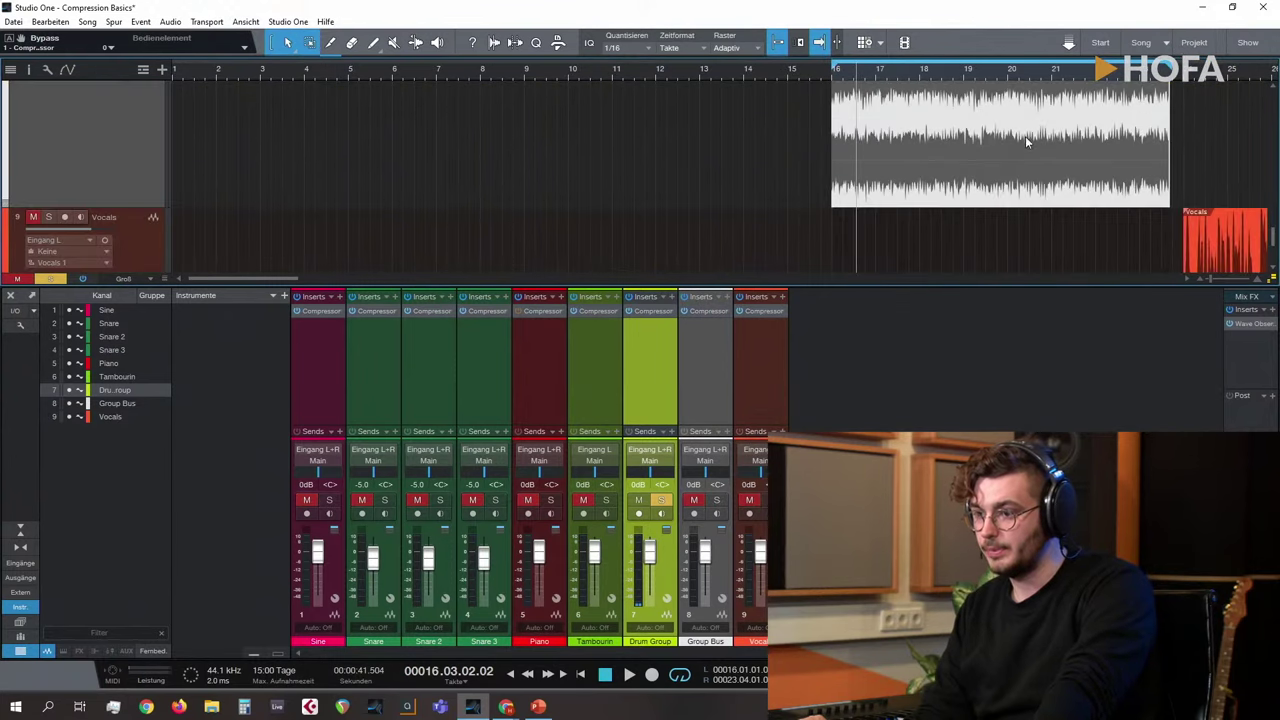
pyautogui.scroll(2, 1025, 136)
pyautogui.scroll(3, 1175, 80)
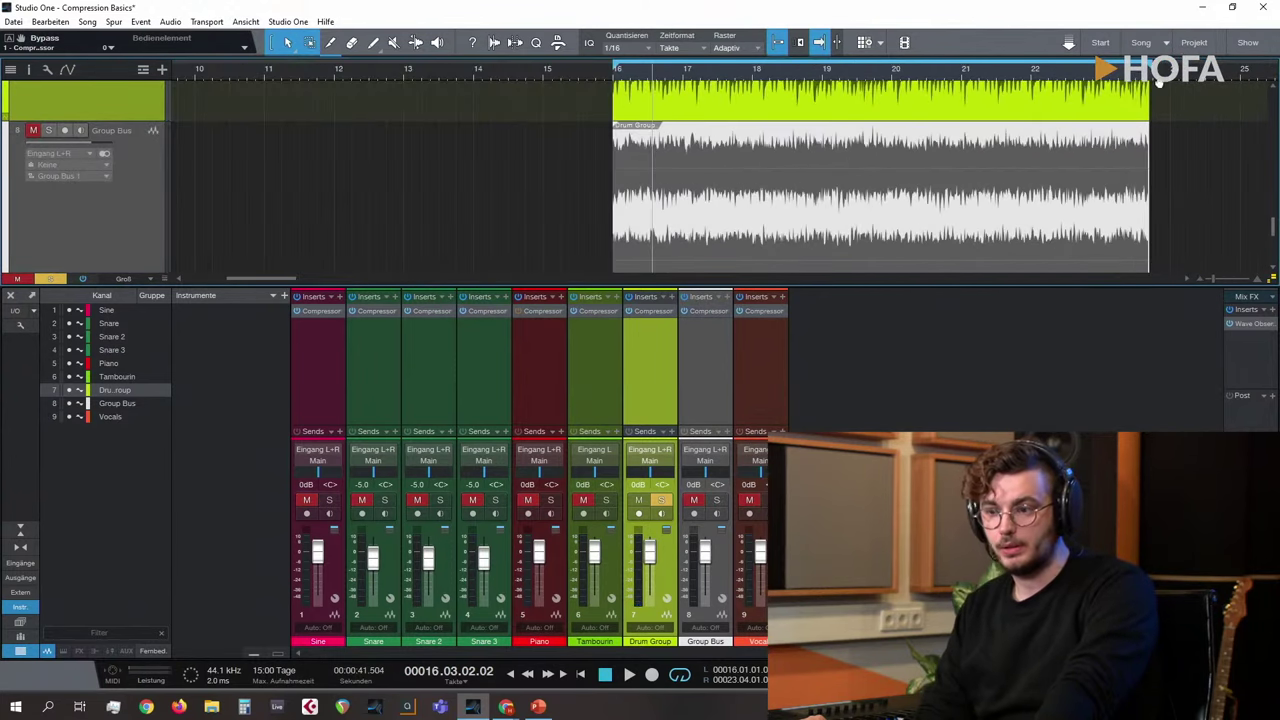
pyautogui.click(699, 394)
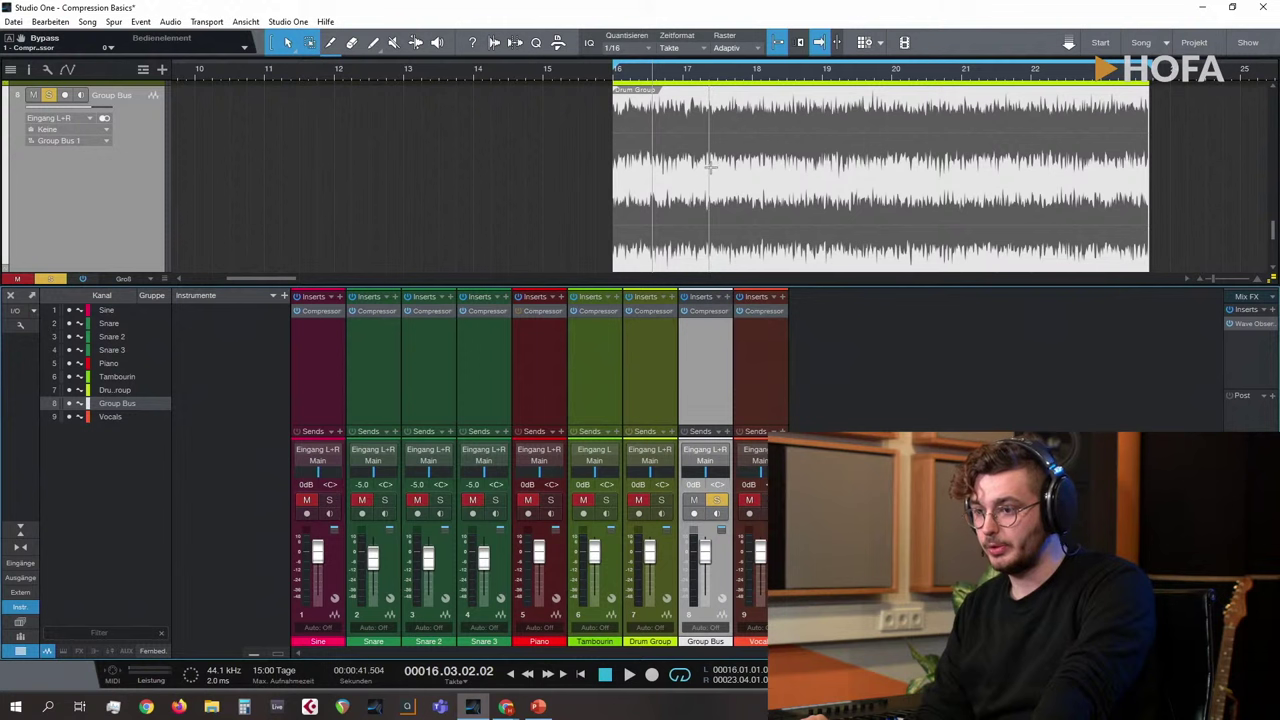
# Step: Place the playhead at bar 16 and open the compressor on the Group Bus channel
pyautogui.click(617, 75)
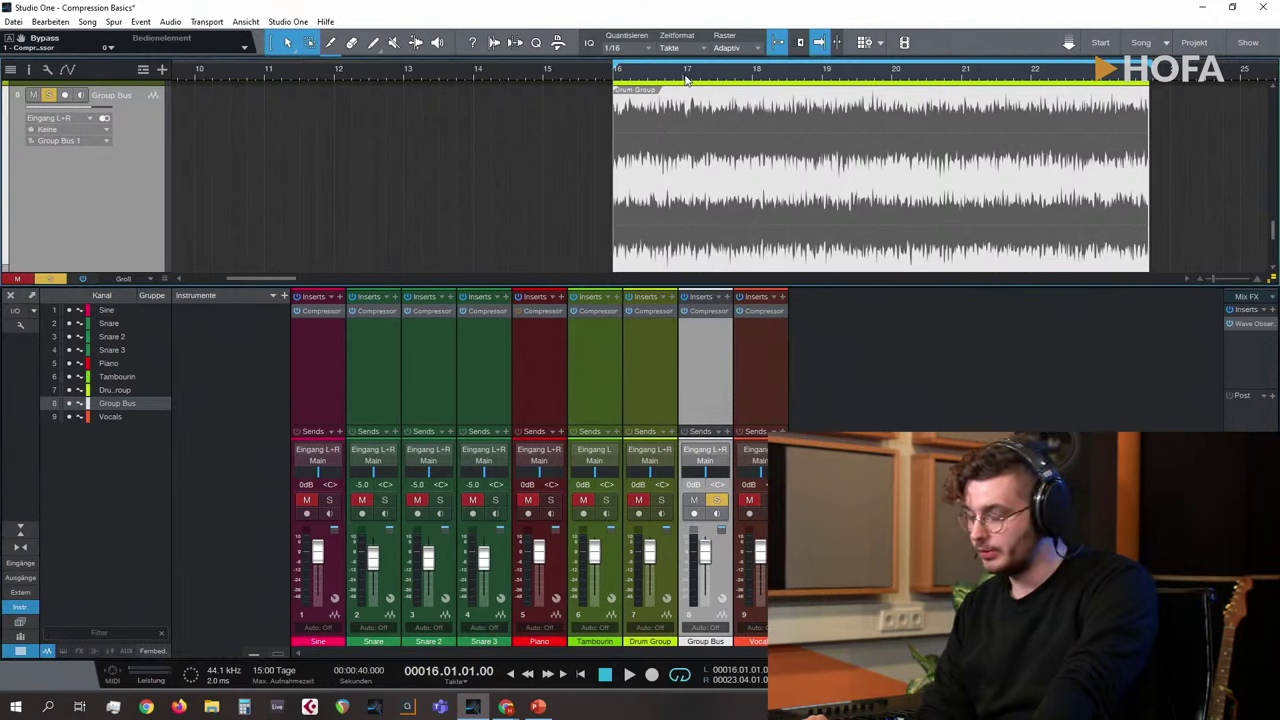
pyautogui.click(760, 360)
pyautogui.click(670, 356)
pyautogui.click(709, 360)
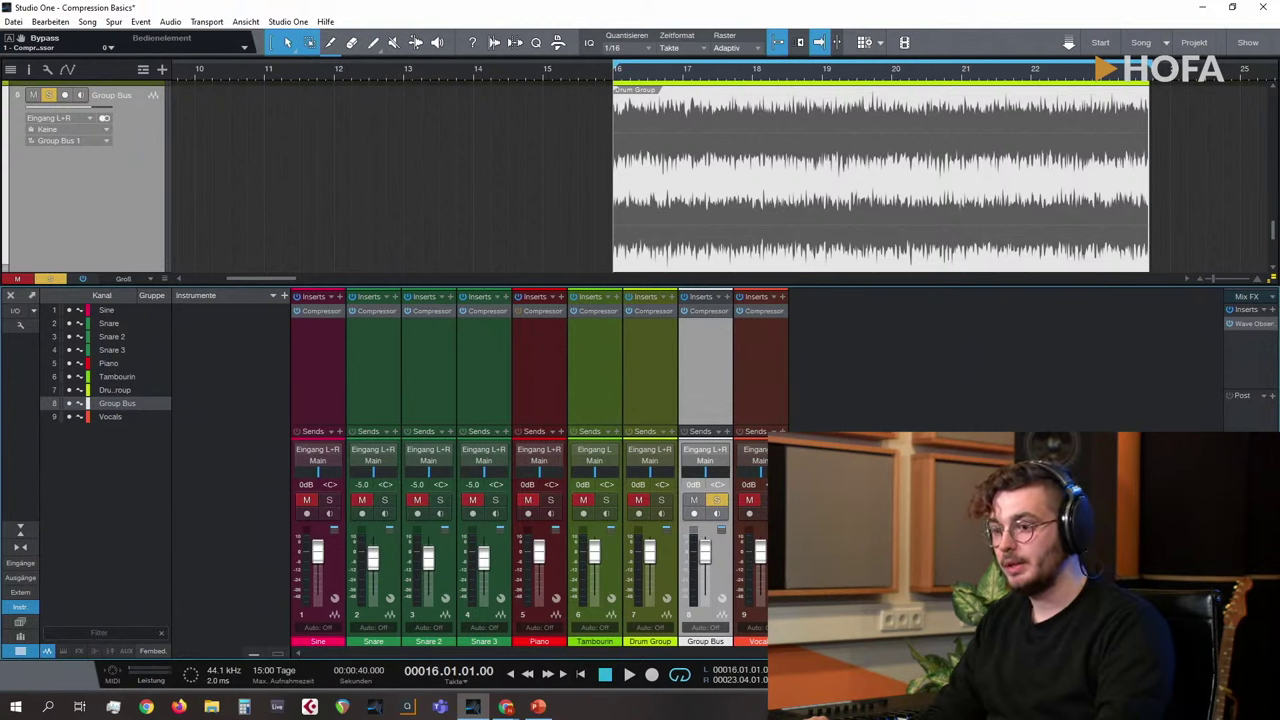
pyautogui.click(700, 312)
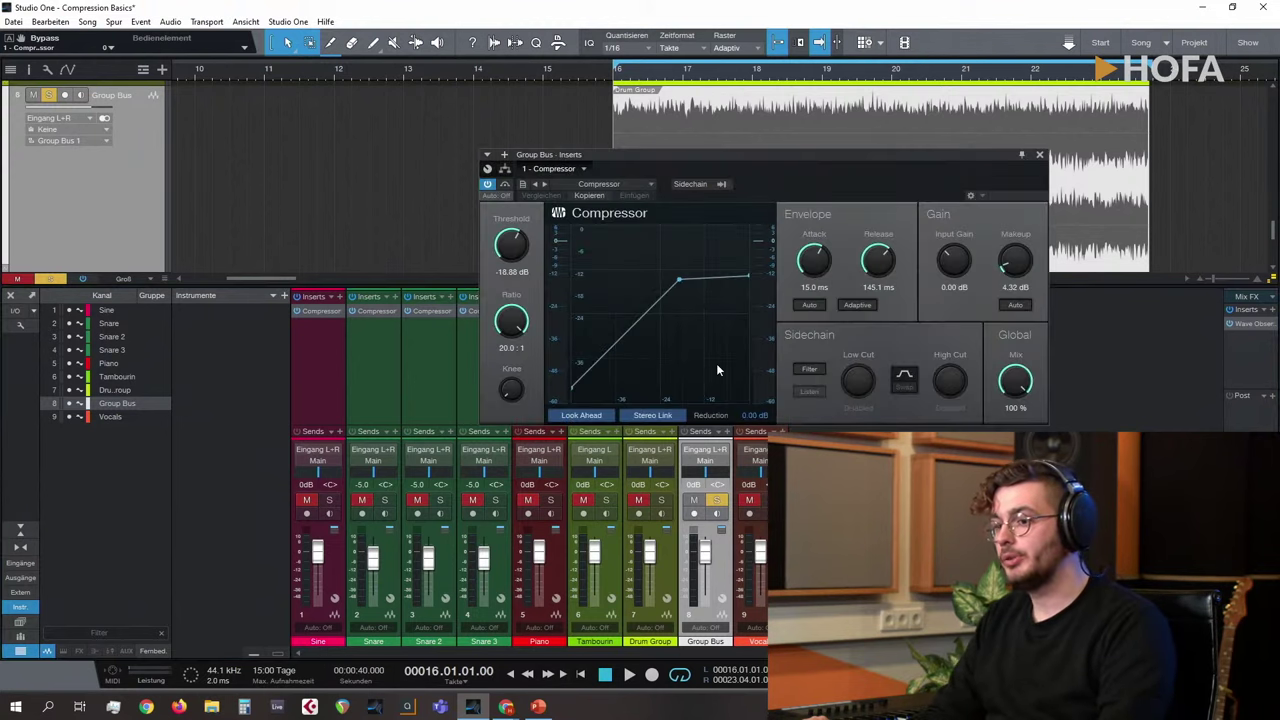
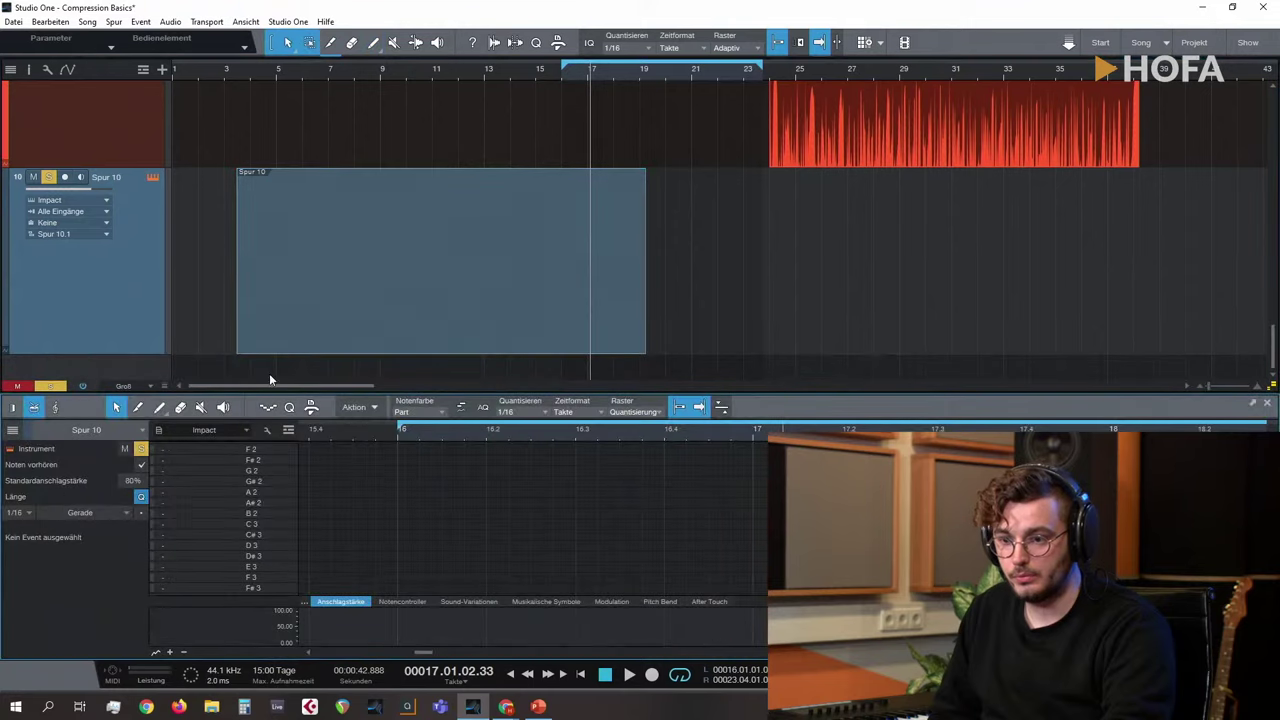
# Step: Draw four notes in the Spur 10 clip around bar 16: two on A#2, one on C#3 and one on A2
pyautogui.click(332, 502)
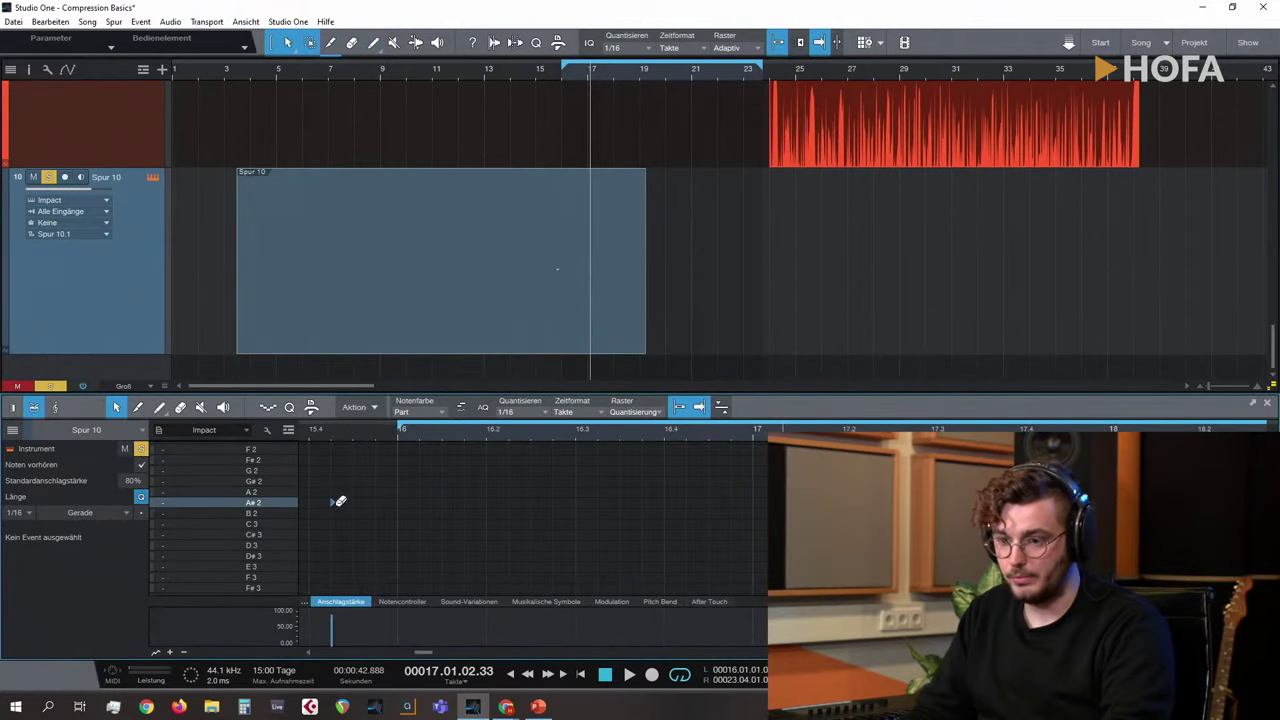
pyautogui.click(465, 502)
pyautogui.click(531, 534)
pyautogui.click(598, 492)
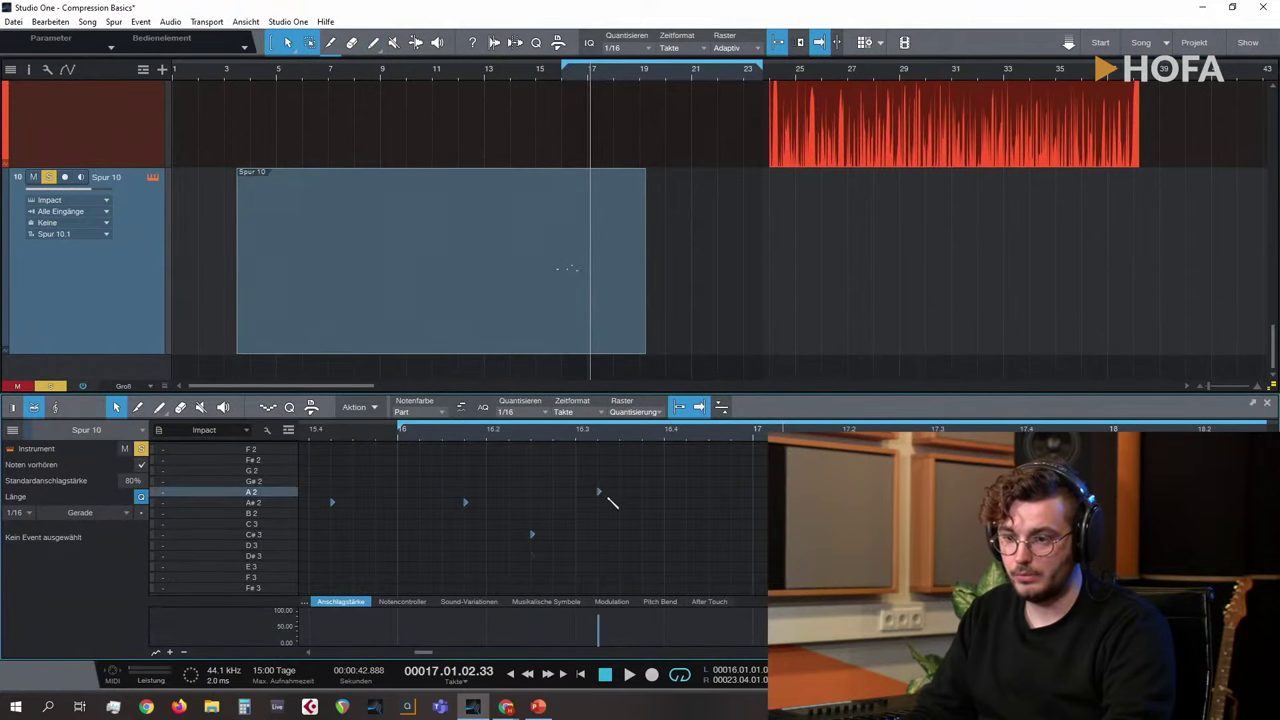
# Step: Set the loop range around the Spur 10 clip, from 3.03 to 19.03, and show the mixer
pyautogui.click(231, 70)
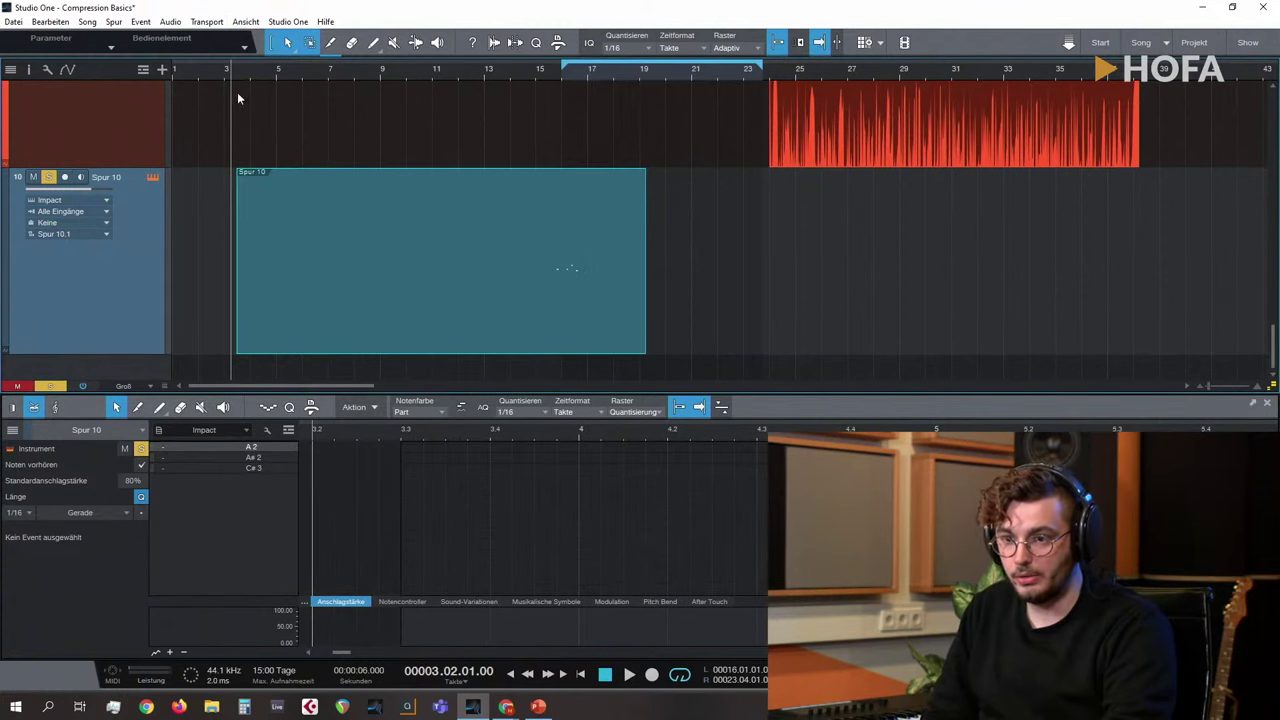
pyautogui.moveTo(240, 70); pyautogui.dragTo(660, 168)
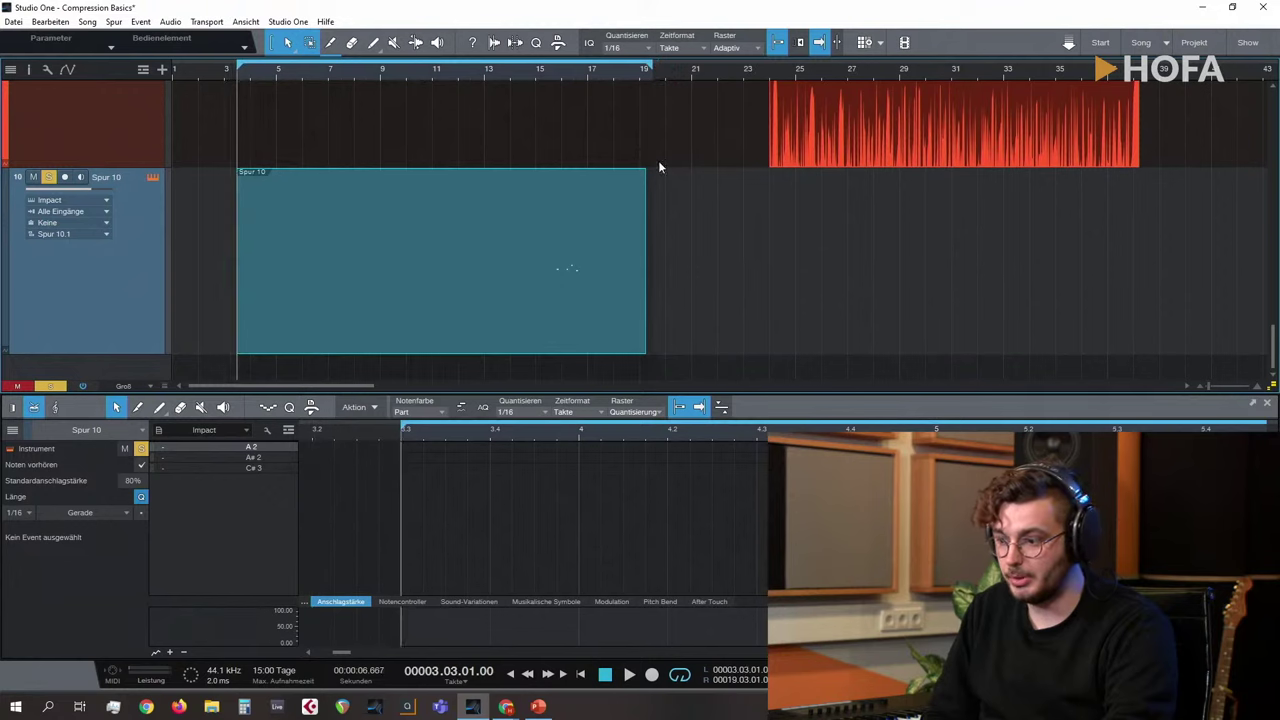
pyautogui.press('F3')
# Step: Rename the Spur 10 track as Track 10
pyautogui.click(98, 288)
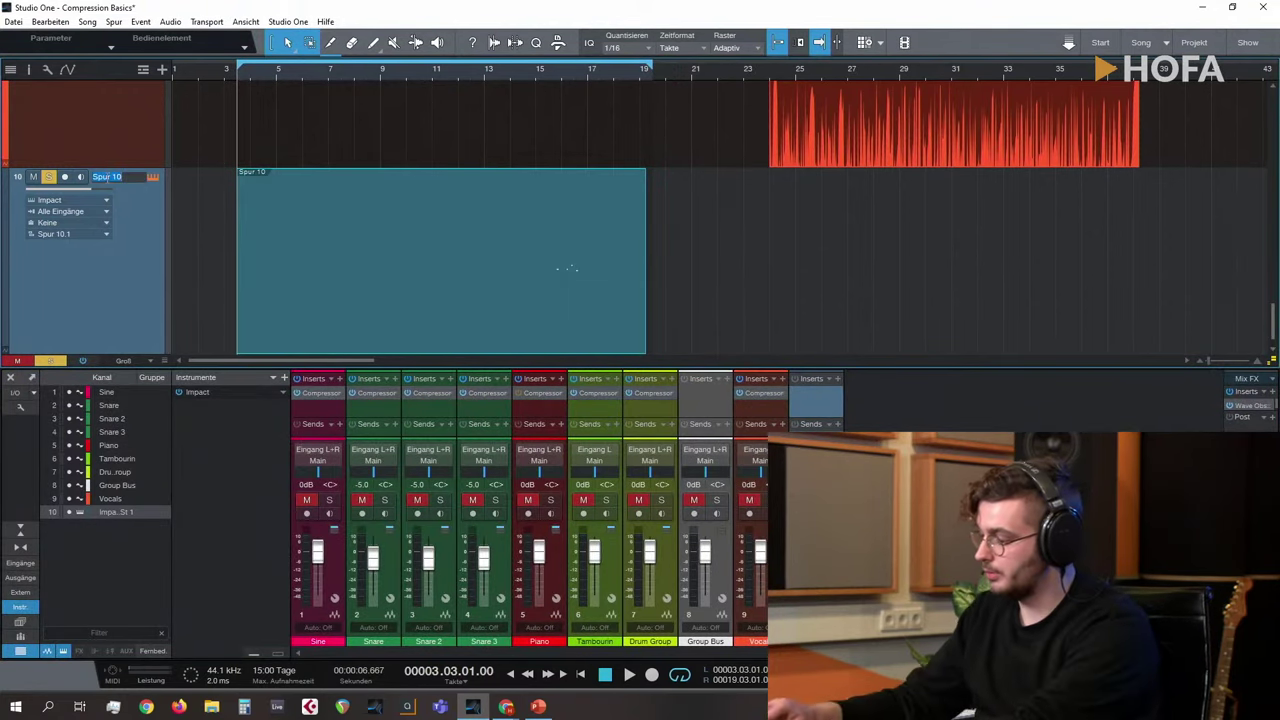
pyautogui.write('Track')
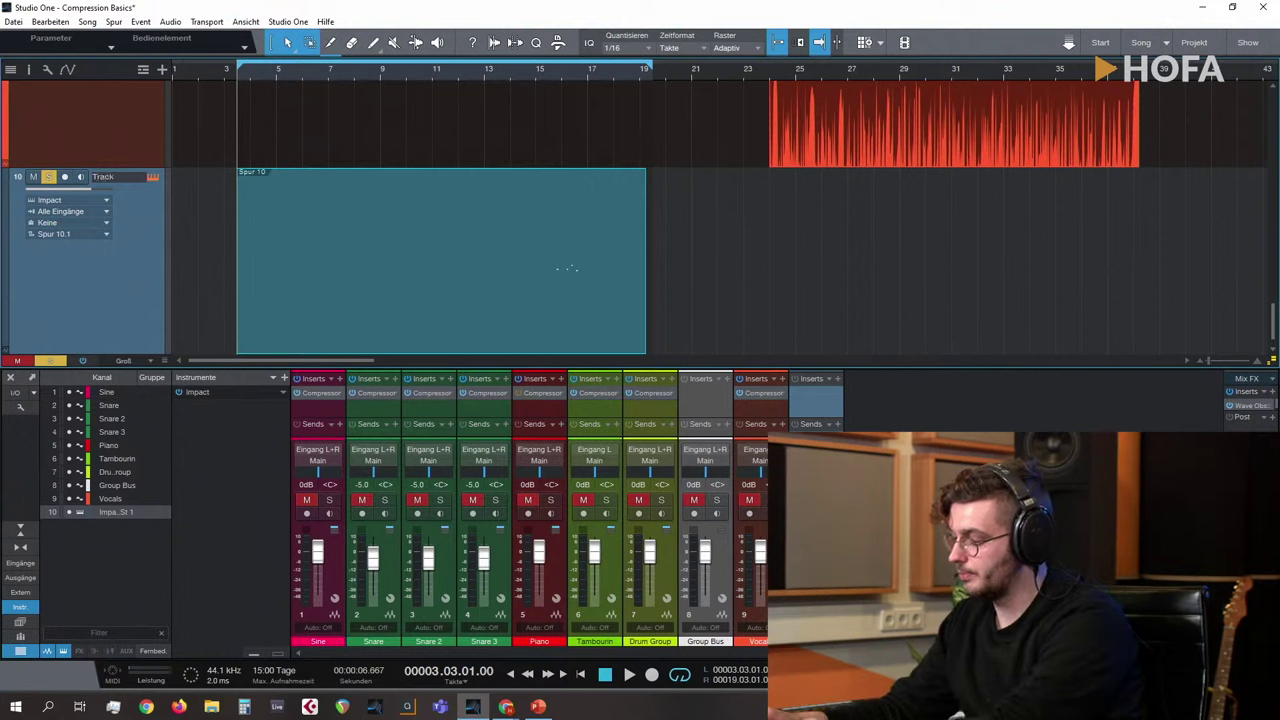
pyautogui.write(' 10')
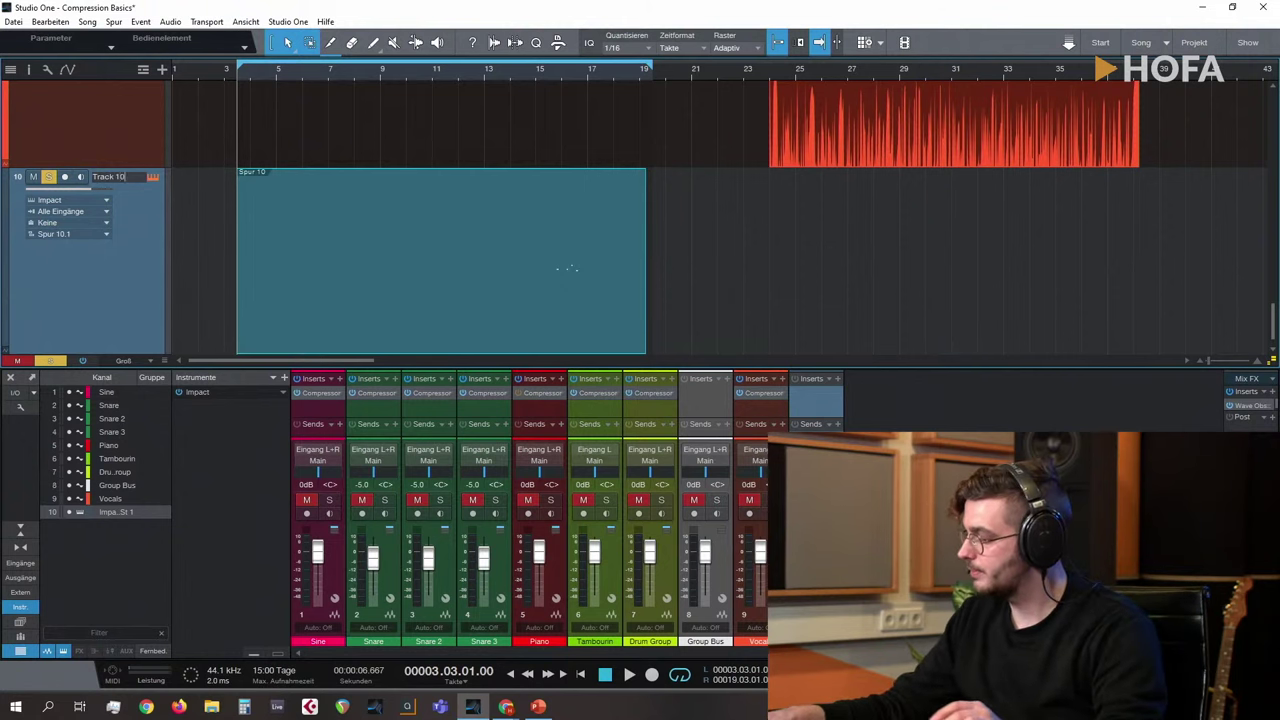
pyautogui.press('Return')
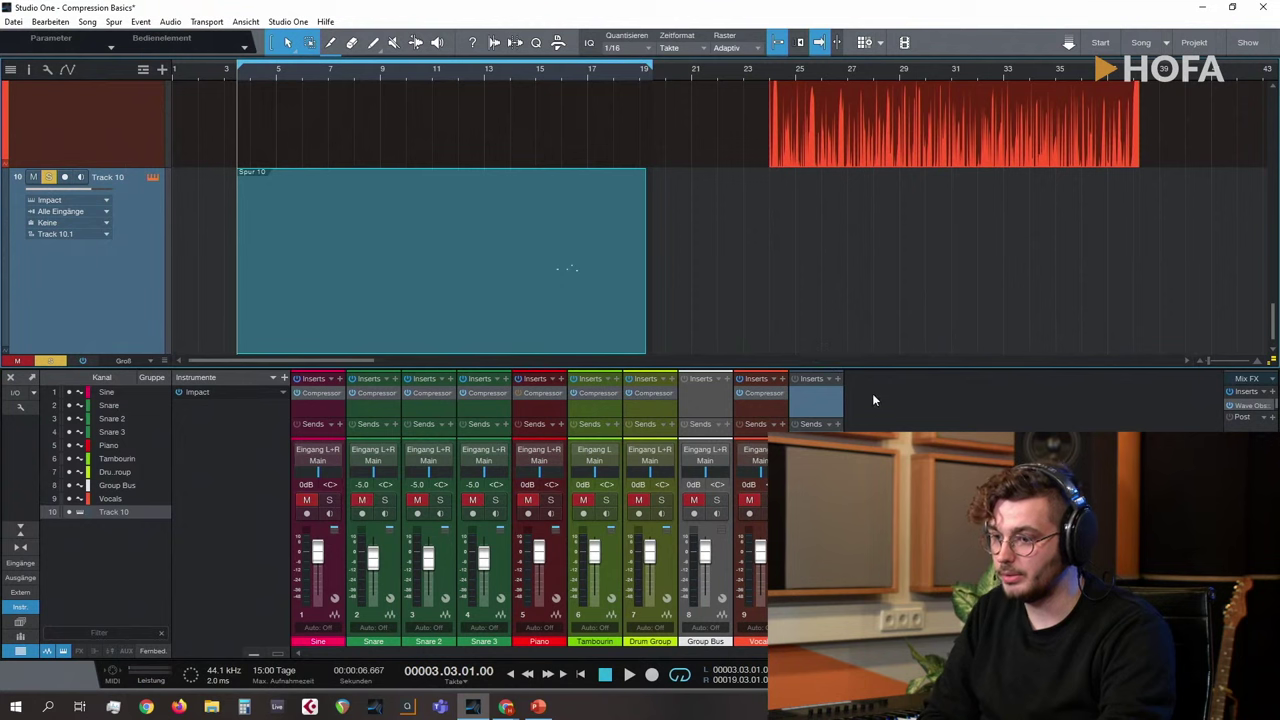
# Step: Insert the IQ-Comp plug-in on the Track 10 channel and position its window beside the clip
pyautogui.moveTo(854, 370); pyautogui.dragTo(858, 332)
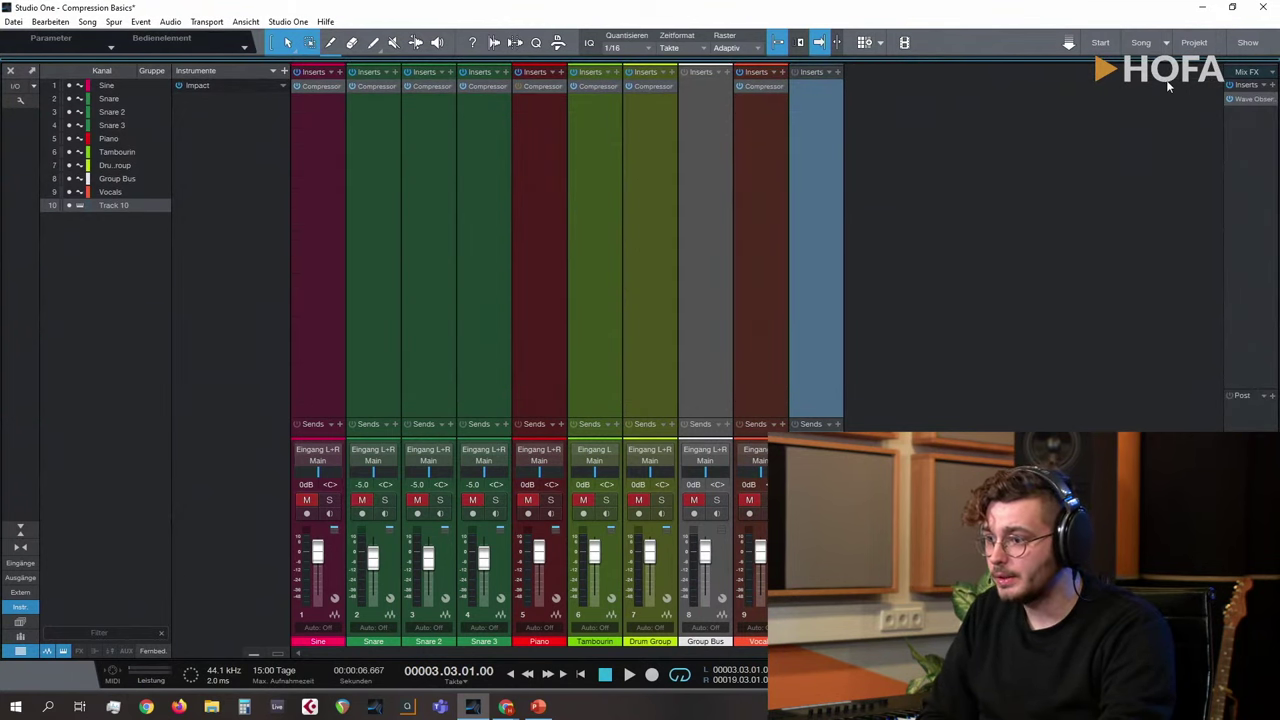
pyautogui.moveTo(1150, 62); pyautogui.dragTo(1150, 400)
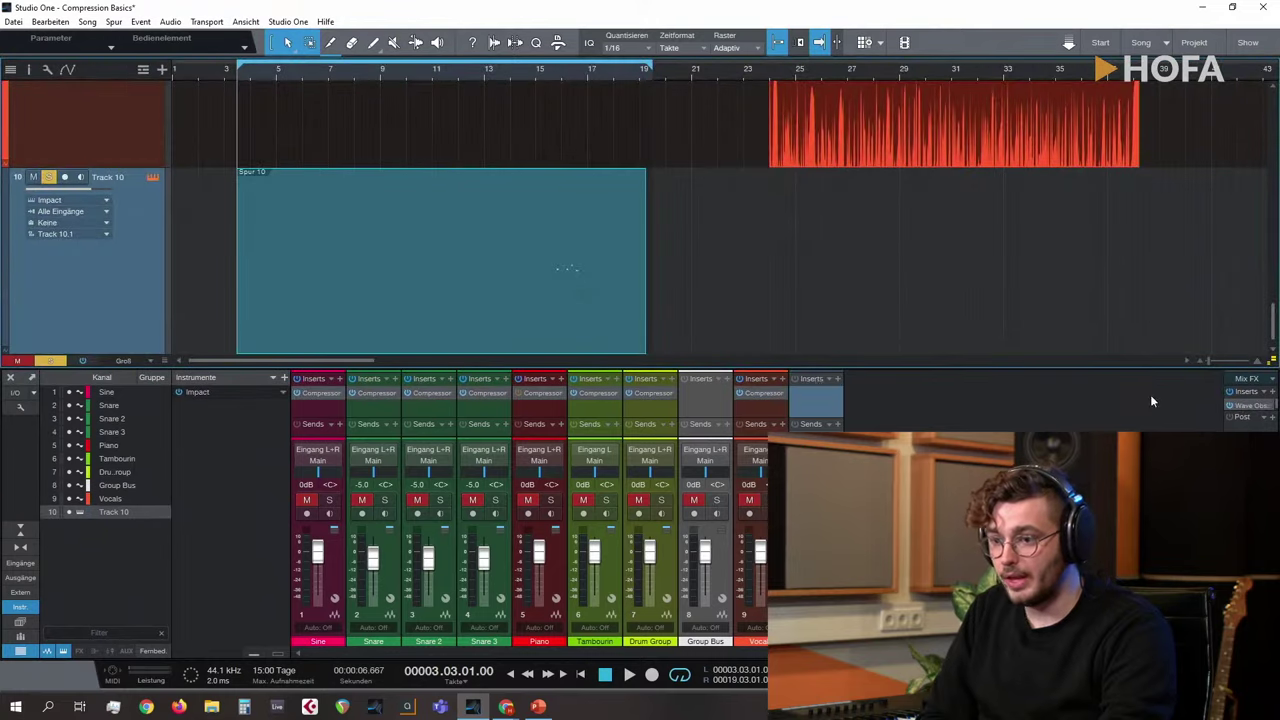
pyautogui.click(838, 380)
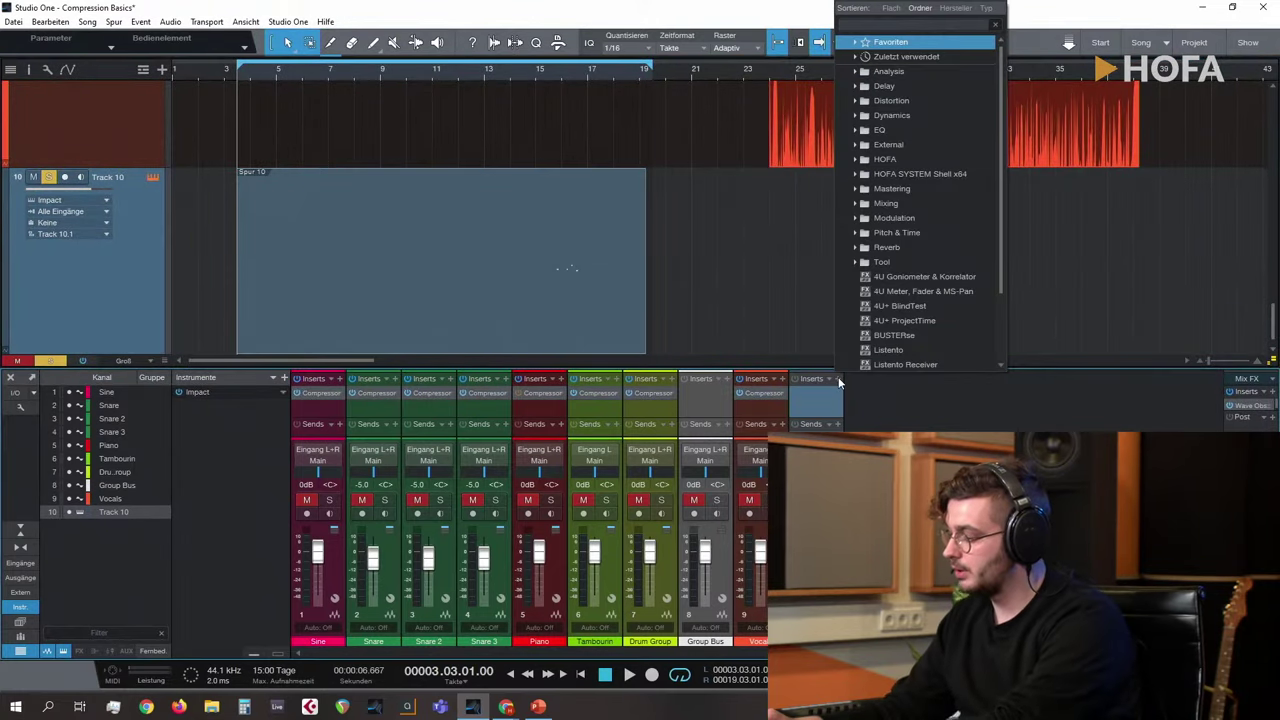
pyautogui.write('f')
pyautogui.press('BackSpace')
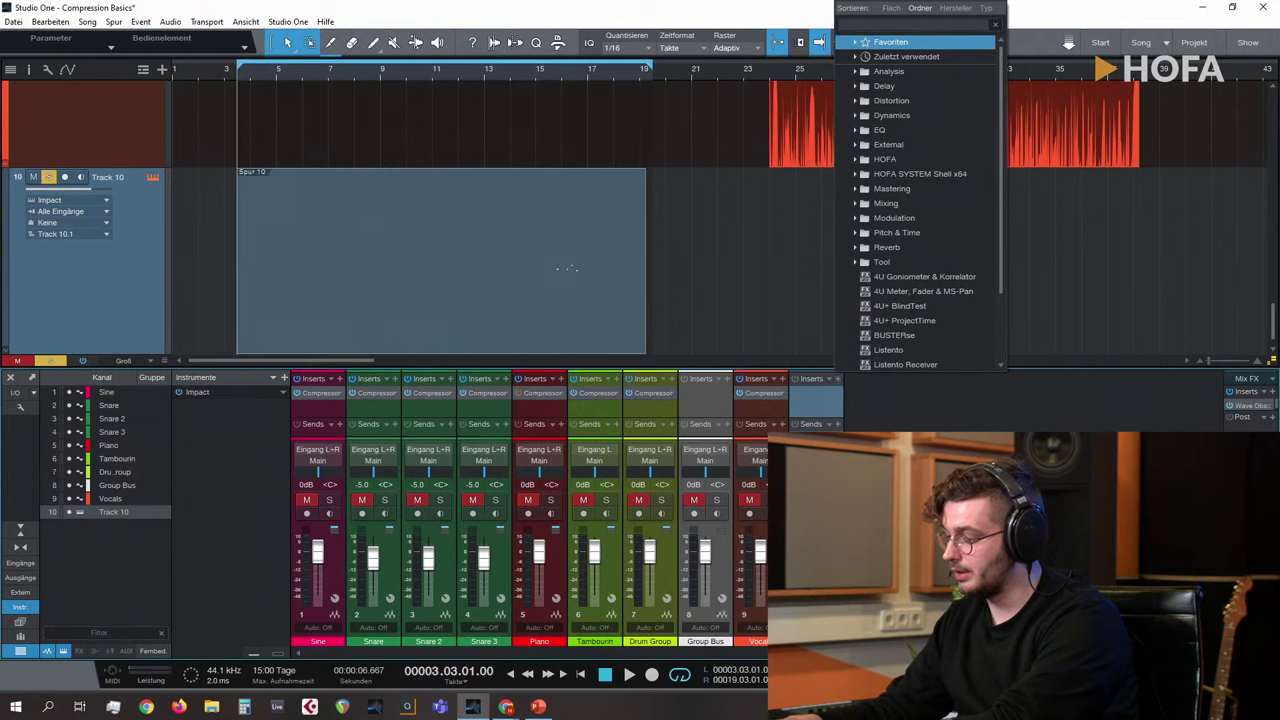
pyautogui.write('hofa')
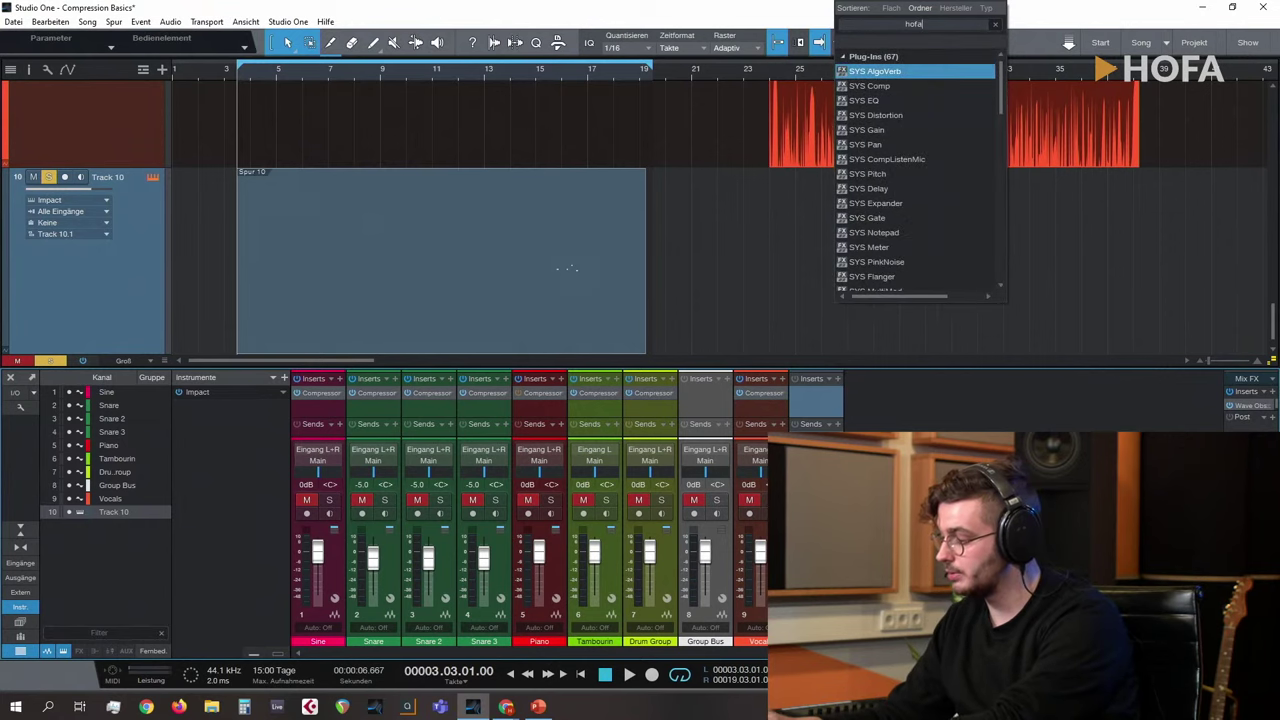
pyautogui.press('BackSpace')
pyautogui.press('BackSpace')
pyautogui.press('BackSpace')
pyautogui.press('BackSpace')
pyautogui.write('iq.c')
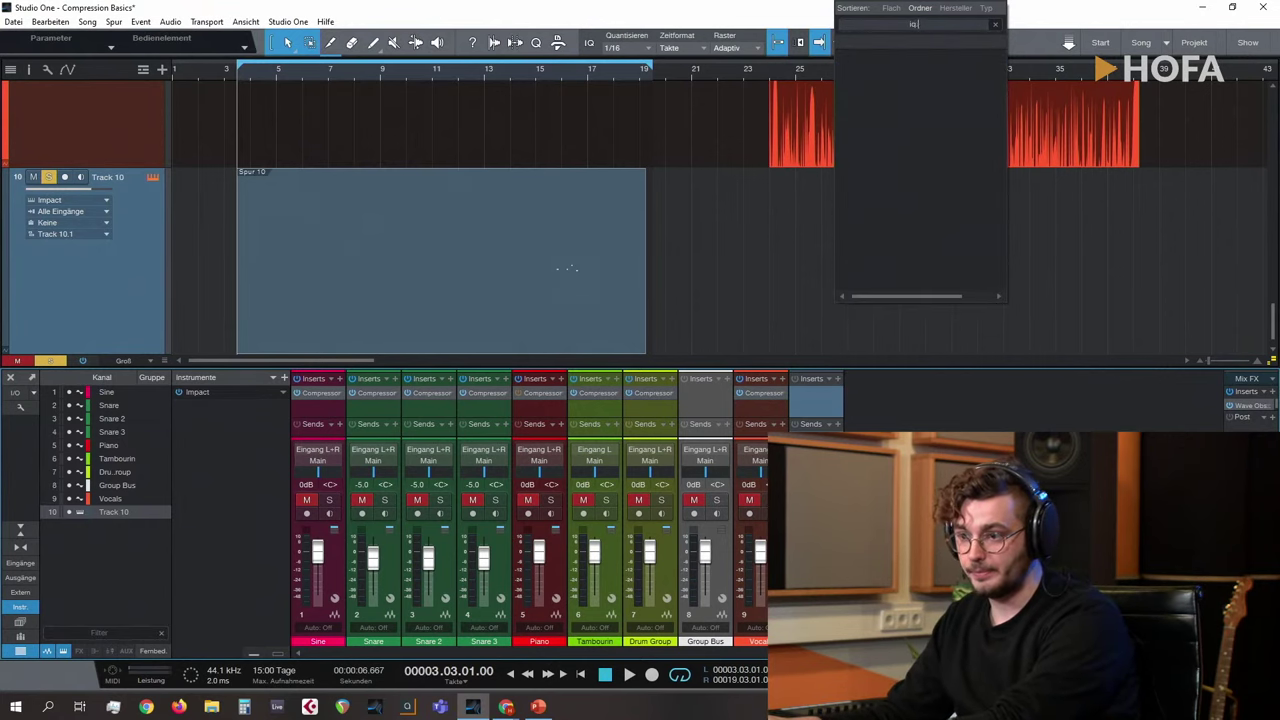
pyautogui.press('Return')
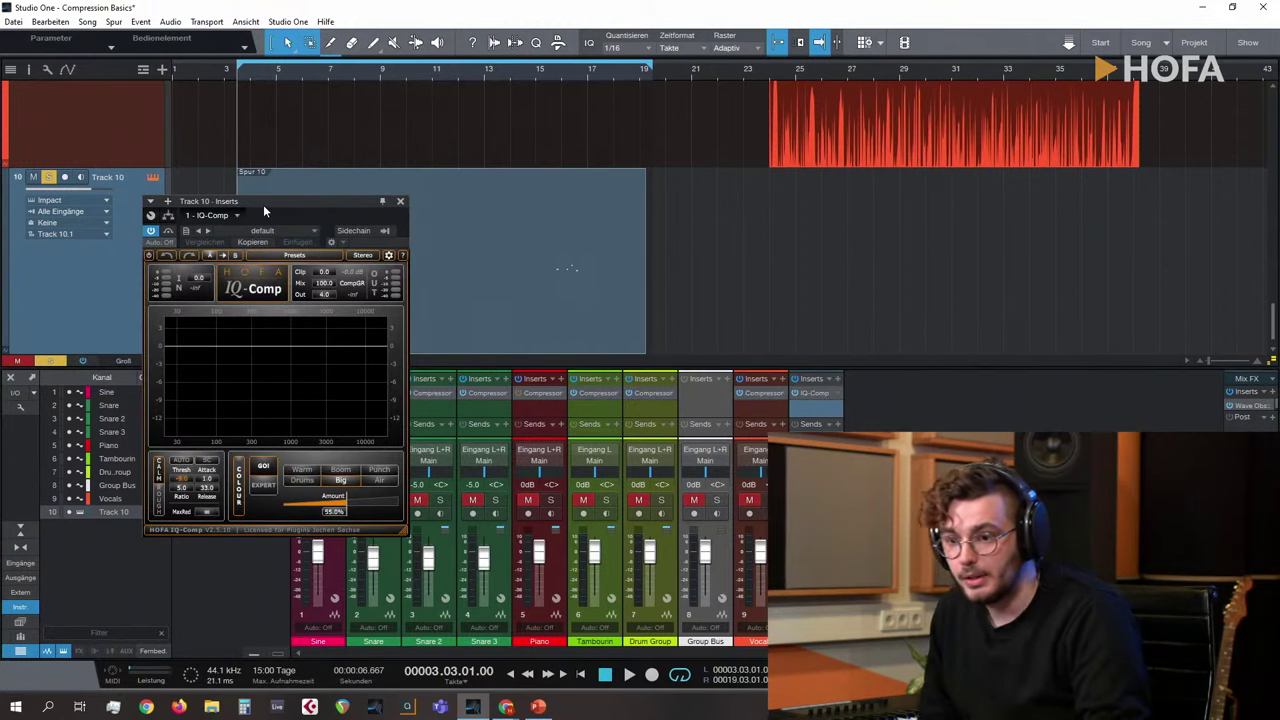
pyautogui.moveTo(263, 204); pyautogui.dragTo(741, 174)
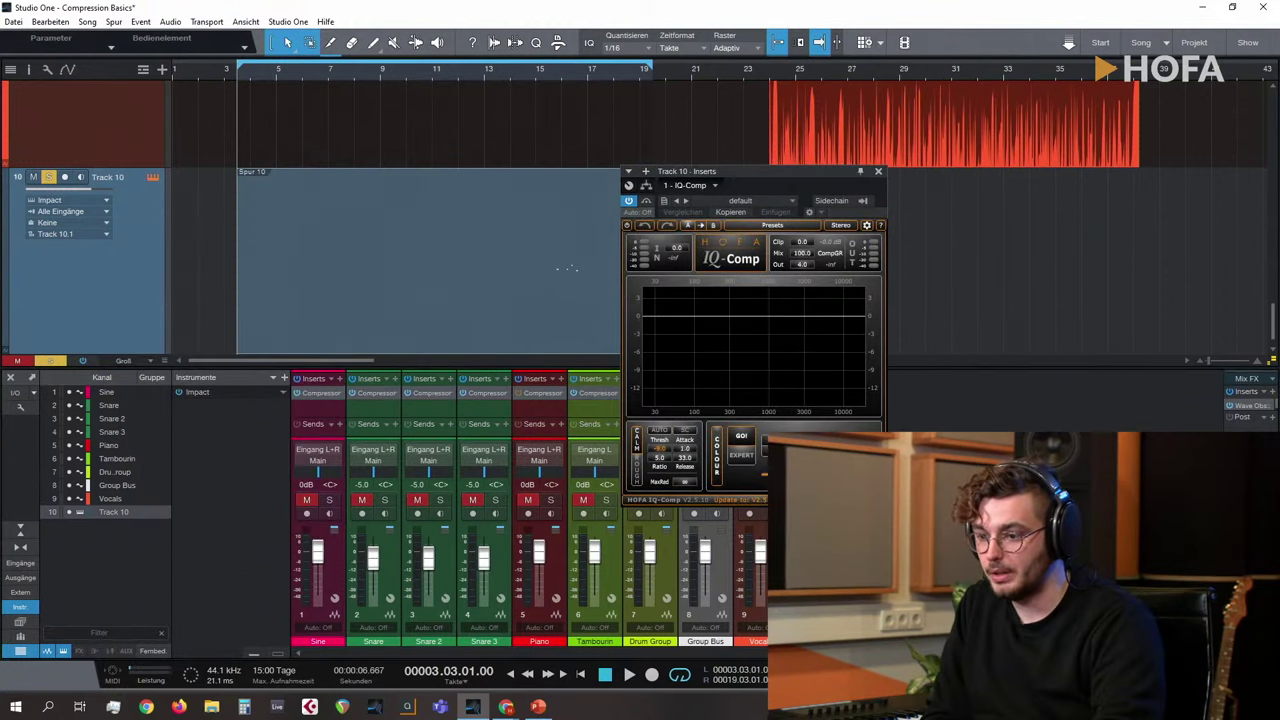
# Step: Close the Vocals compressor window, place the playhead at bar 12 and reopen IQ-Comp on Track 10
pyautogui.click(729, 246)
pyautogui.click(815, 150)
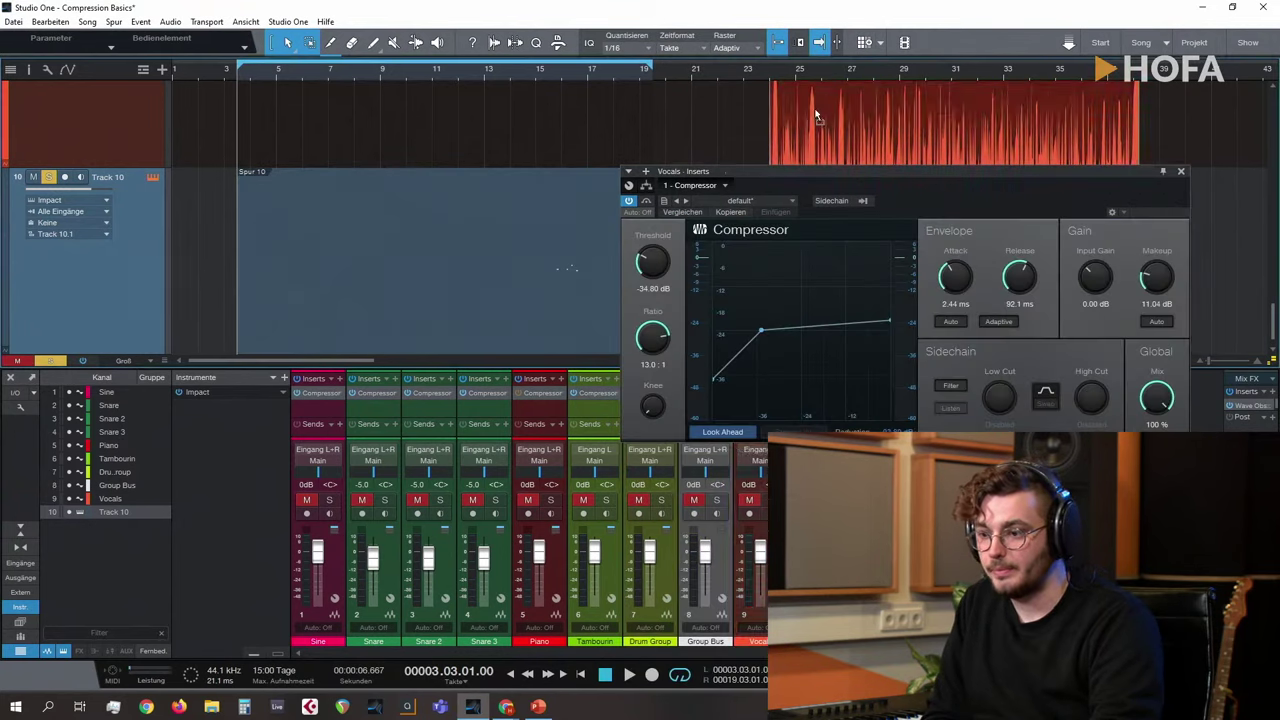
pyautogui.click(1180, 171)
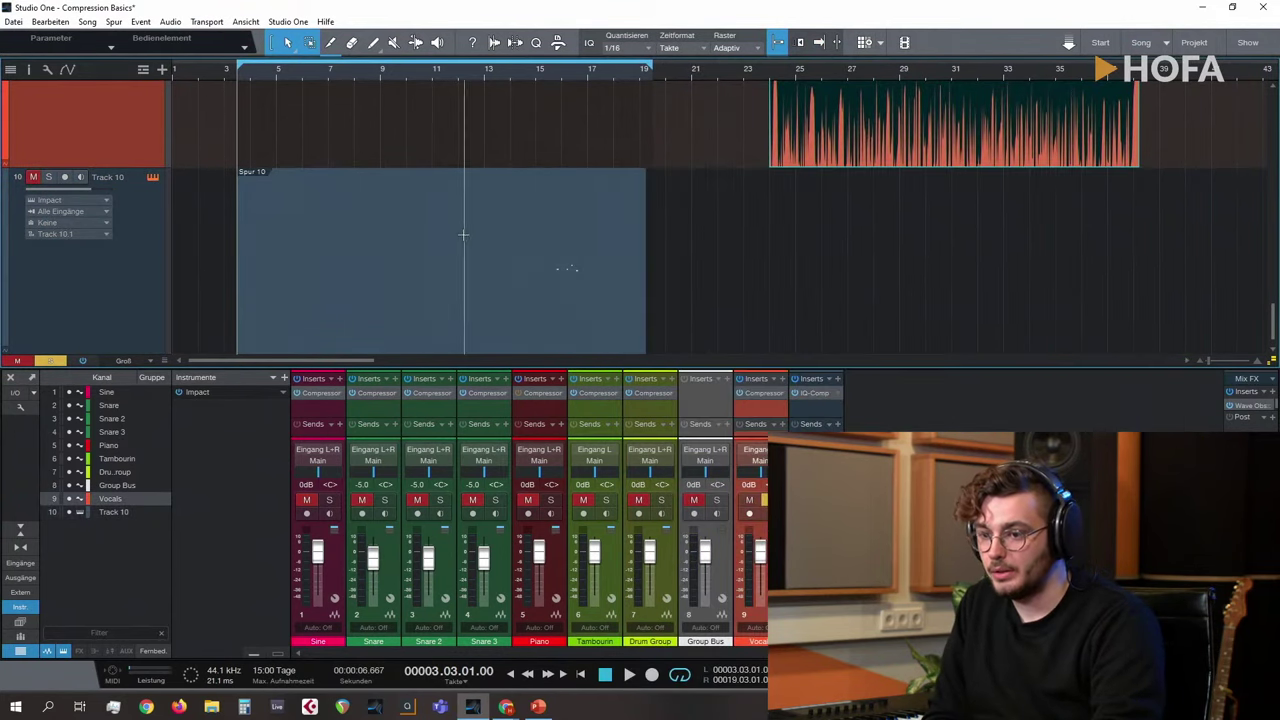
pyautogui.click(464, 260)
pyautogui.click(797, 393)
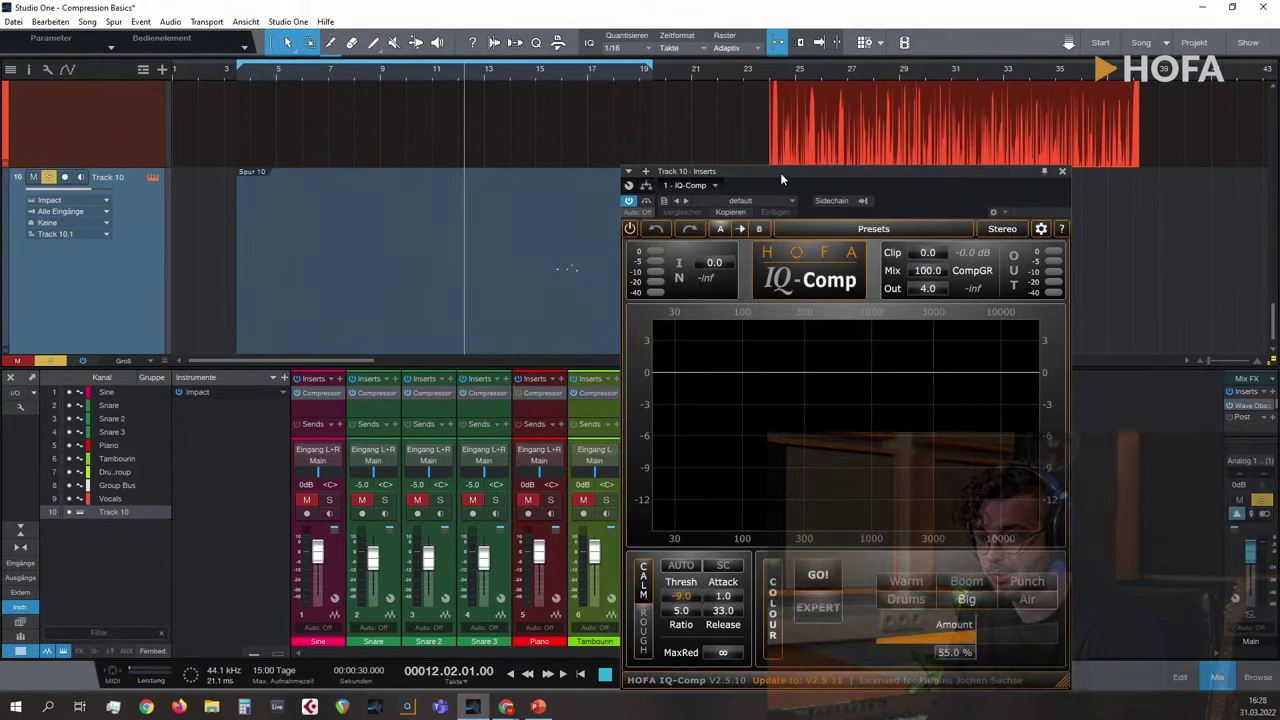
# Step: Set IQ-Comp's threshold to -13.8, attack to 1.2 and release to 30.0, and close the plug-in window
pyautogui.moveTo(780, 172); pyautogui.dragTo(774, 134)
pyautogui.moveTo(674, 557); pyautogui.dragTo(675, 582)
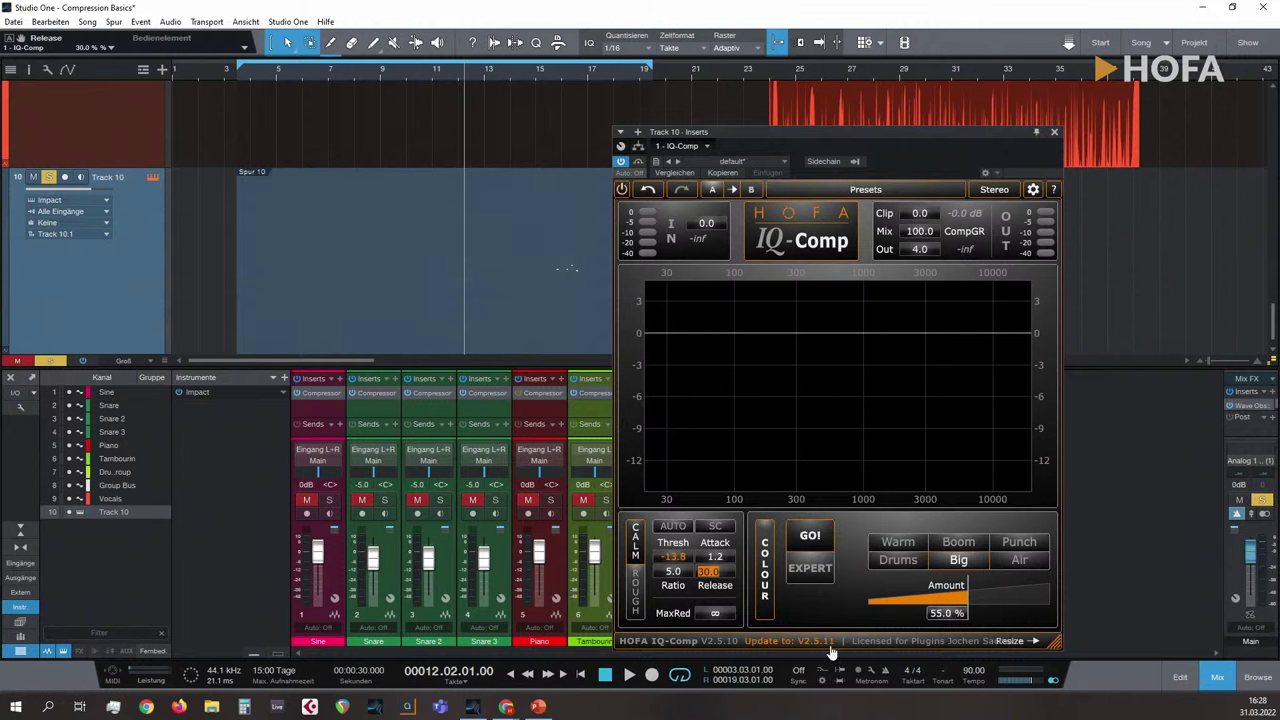
pyautogui.moveTo(900, 137); pyautogui.dragTo(866, 127)
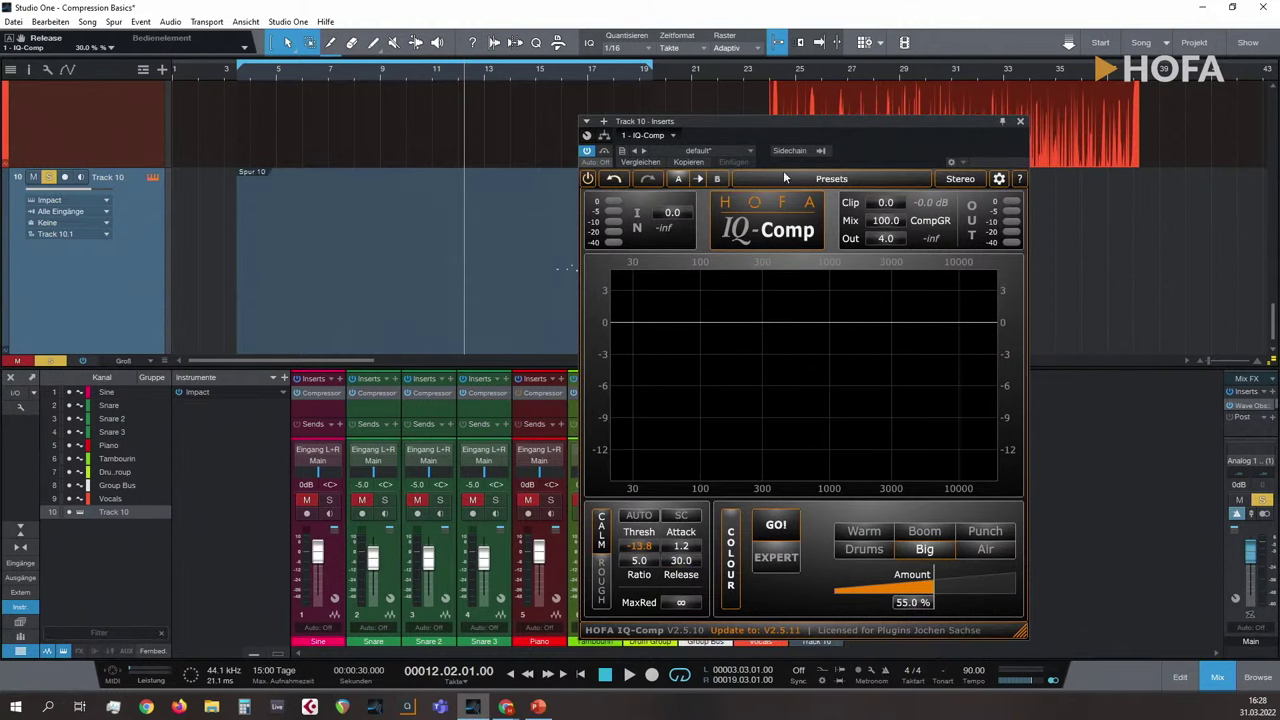
pyautogui.moveTo(802, 118); pyautogui.dragTo(785, 112)
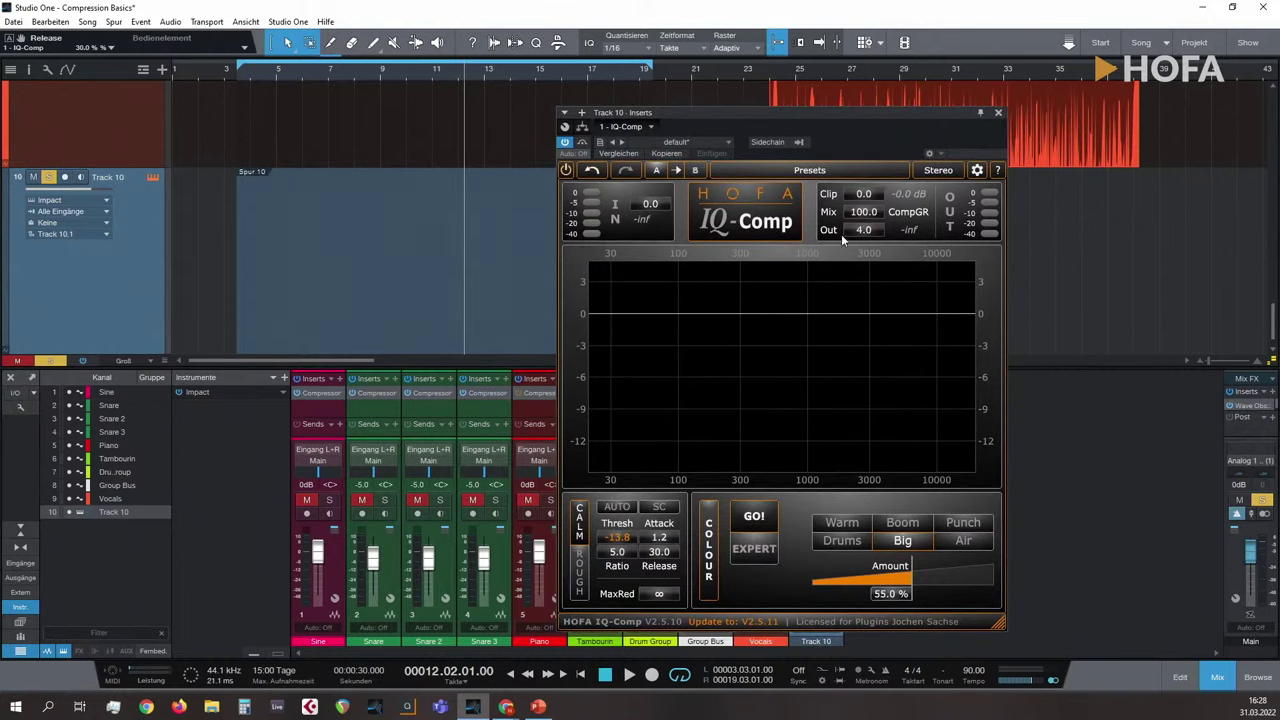
pyautogui.click(997, 116)
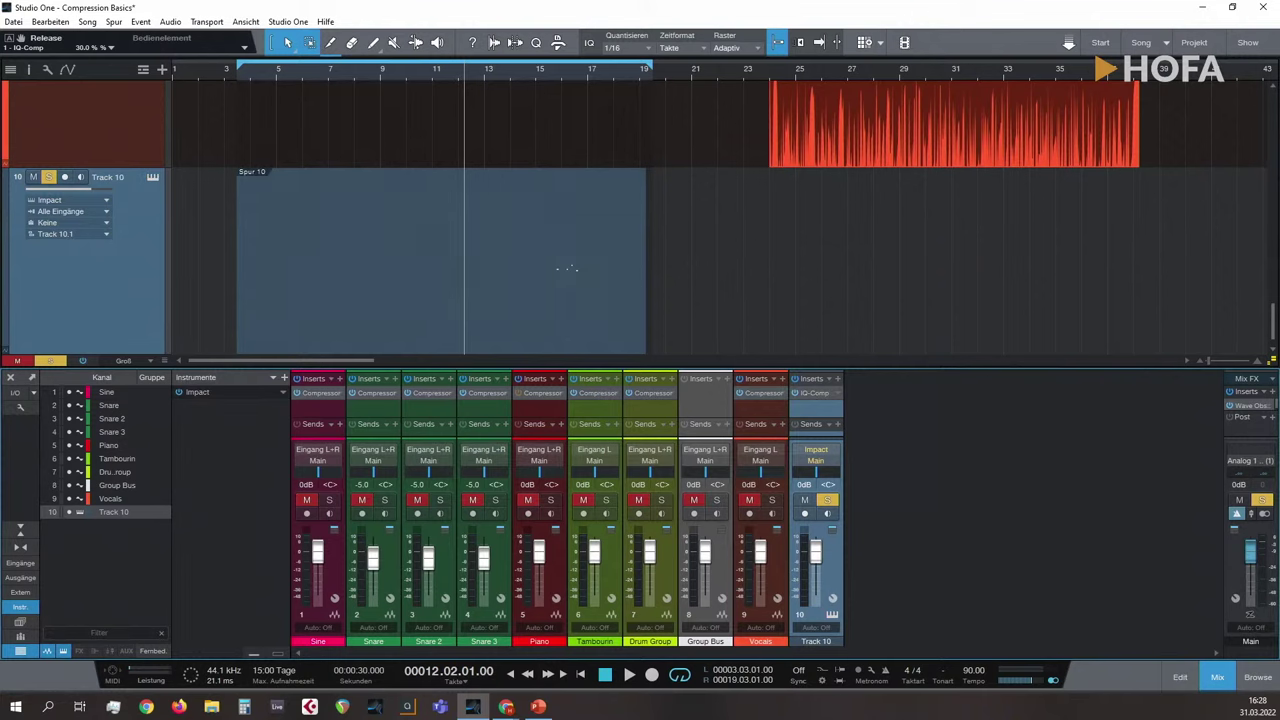
# Step: Examine the Drum Group compressor's Mix control and close the plug-in window
pyautogui.hotkey('alt', 'Tab')
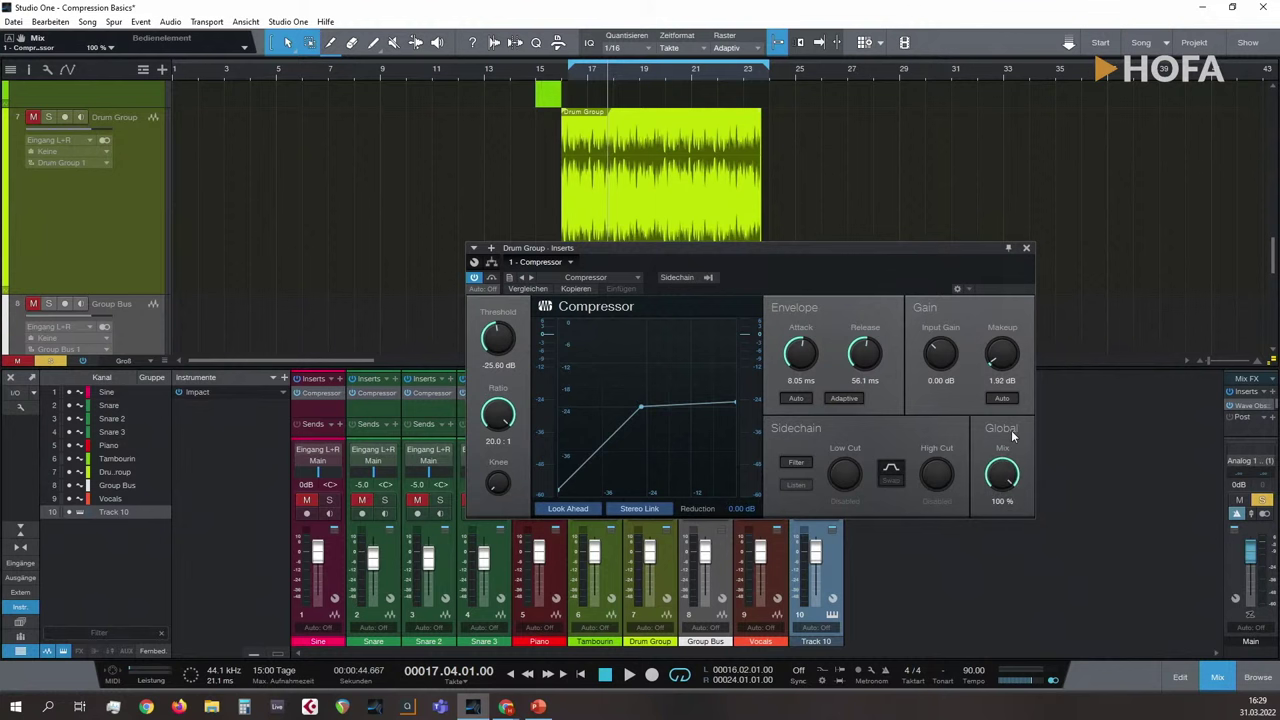
pyautogui.moveTo(999, 243); pyautogui.dragTo(915, 234)
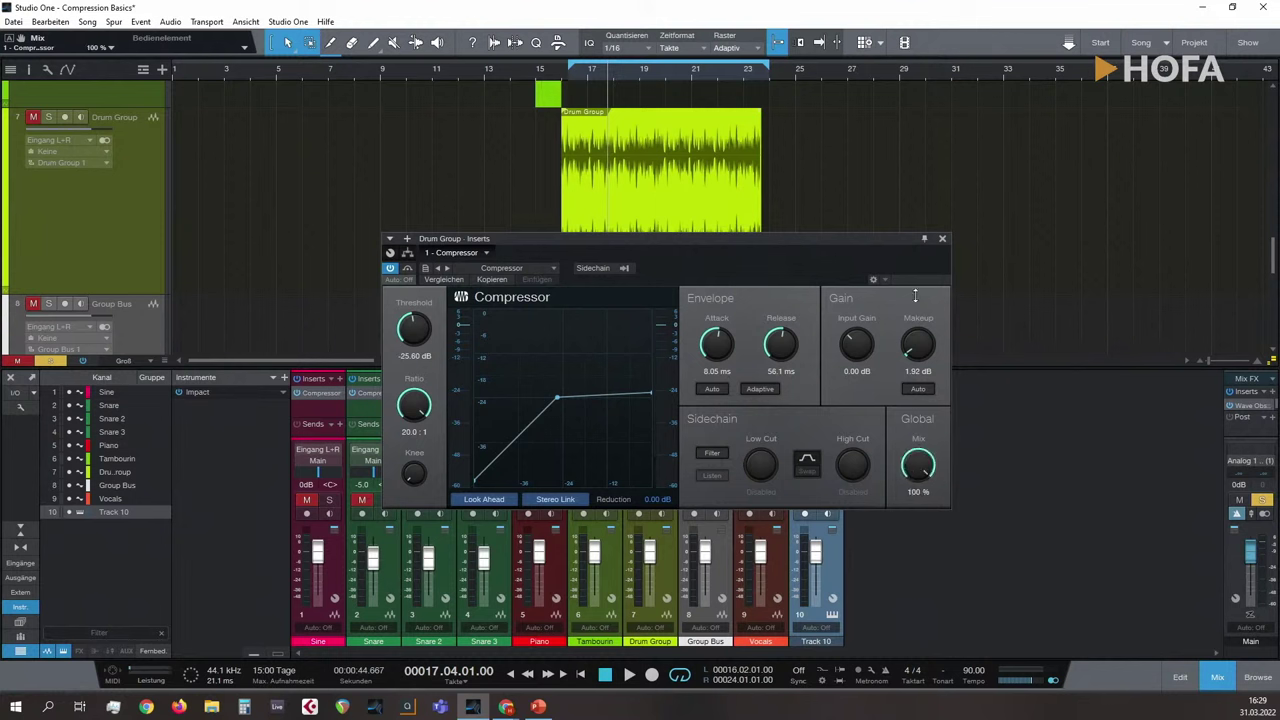
pyautogui.click(941, 239)
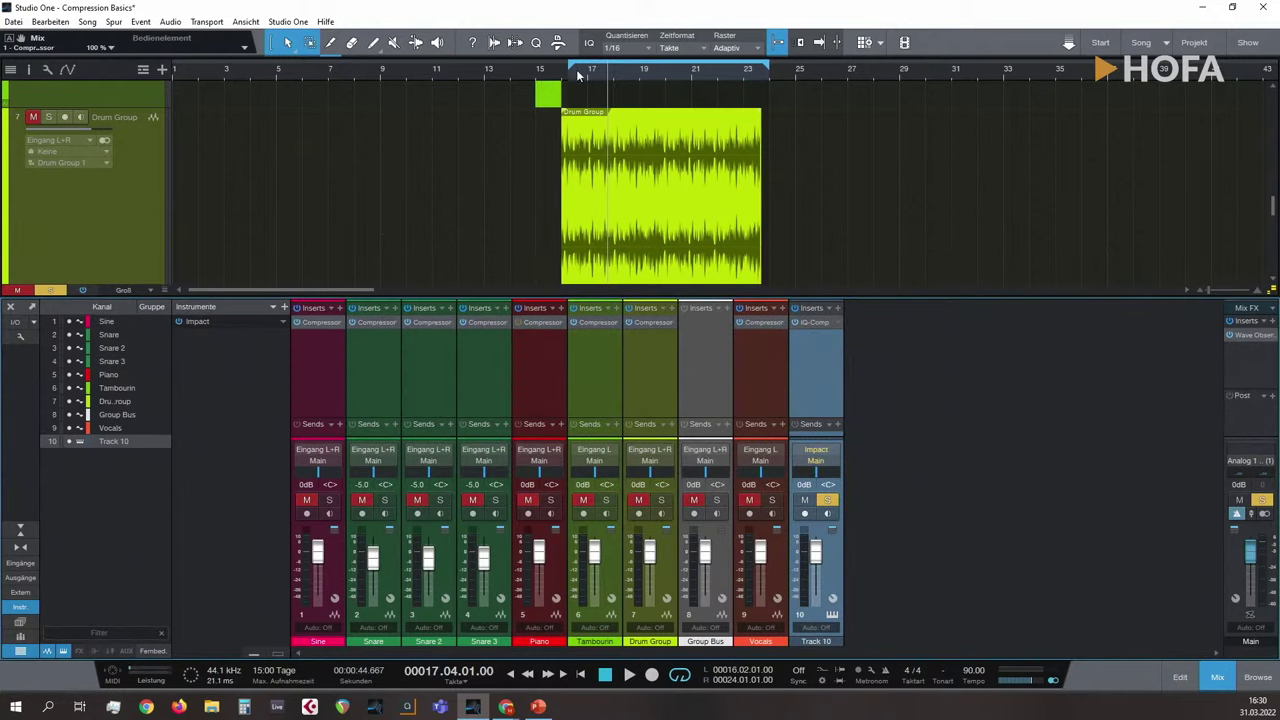
# Step: Start playback from 16.02 and solo the Drum Group channel
pyautogui.click(578, 76)
pyautogui.click(620, 375)
pyautogui.press('space')
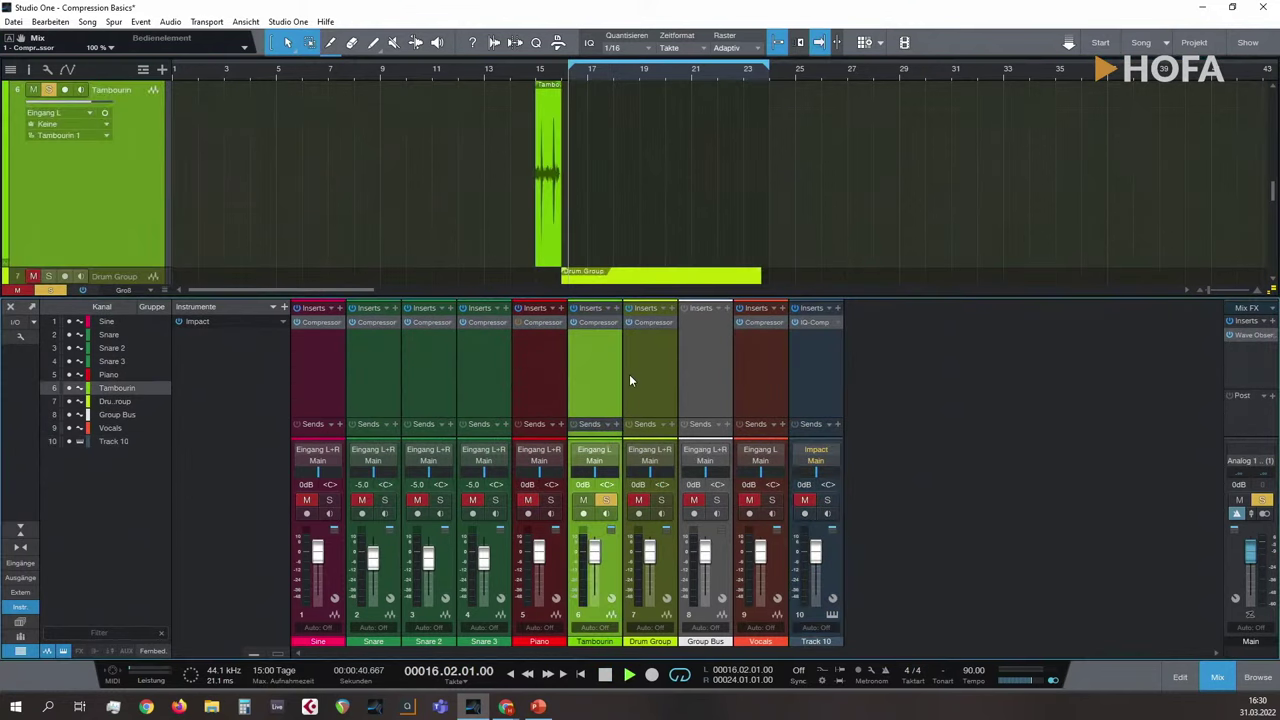
pyautogui.click(657, 404)
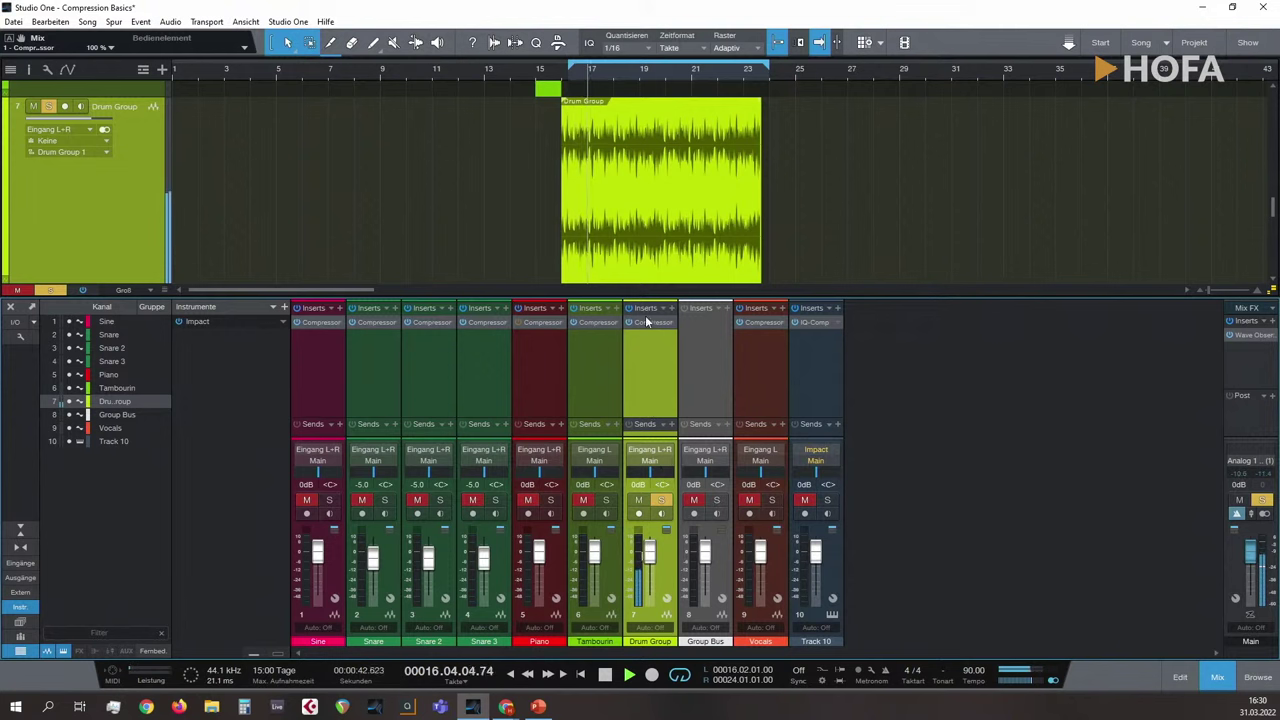
# Step: Enlarge the mixer's send section and add a send from Drum Group to a new effect channel
pyautogui.moveTo(646, 299); pyautogui.dragTo(645, 230)
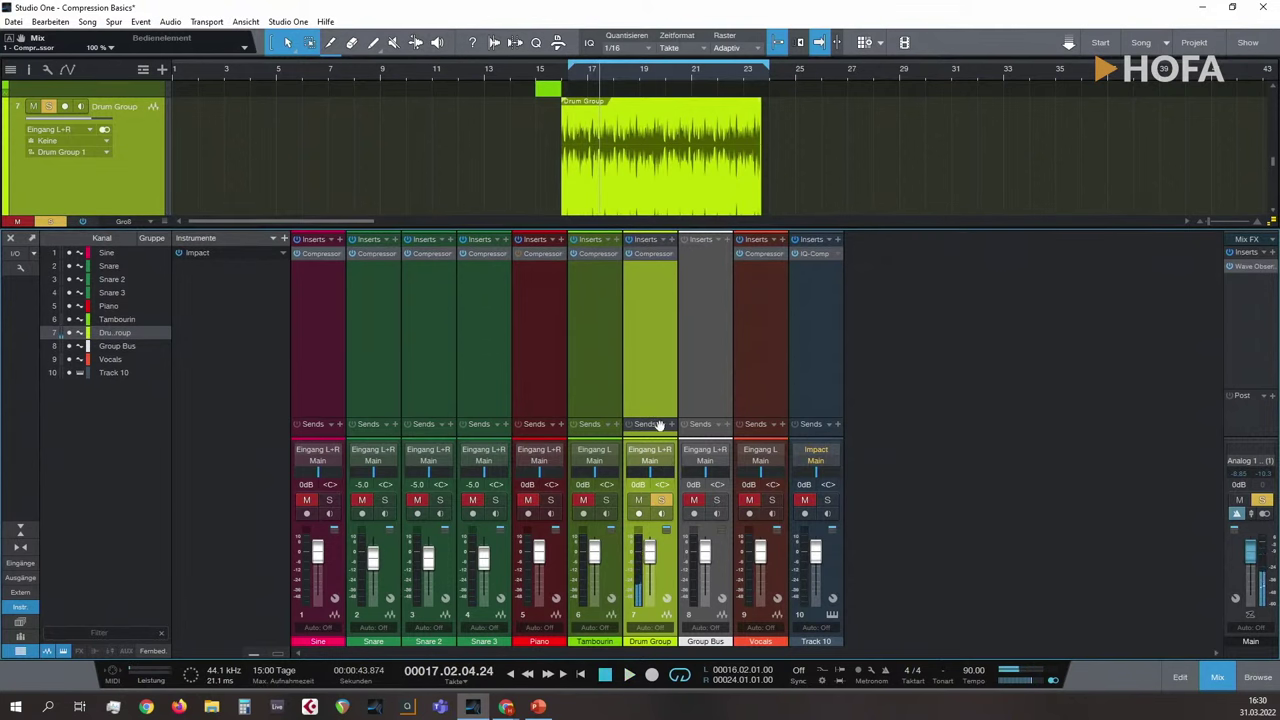
pyautogui.moveTo(653, 417); pyautogui.dragTo(656, 349)
pyautogui.click(671, 348)
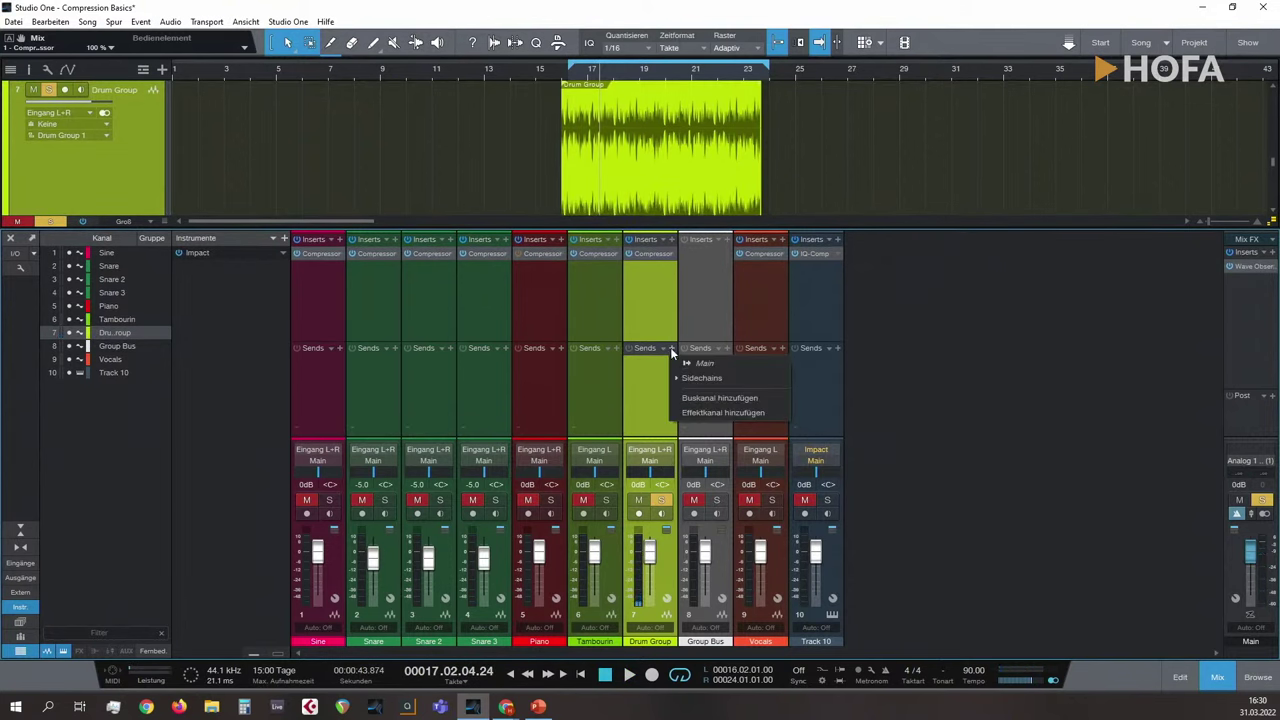
pyautogui.click(724, 413)
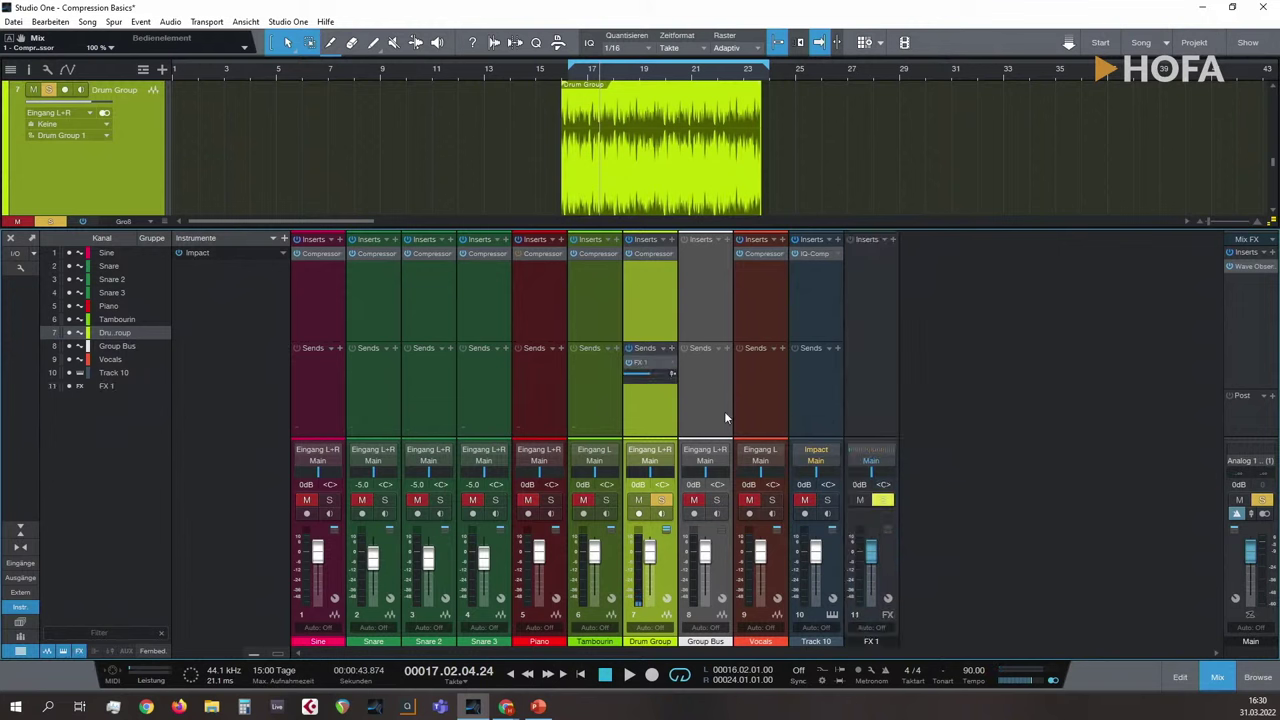
# Step: Insert the Compressor on the FX 1 channel, set its threshold to -45.76 dB during playback and close its window
pyautogui.click(892, 240)
pyautogui.write('comp')
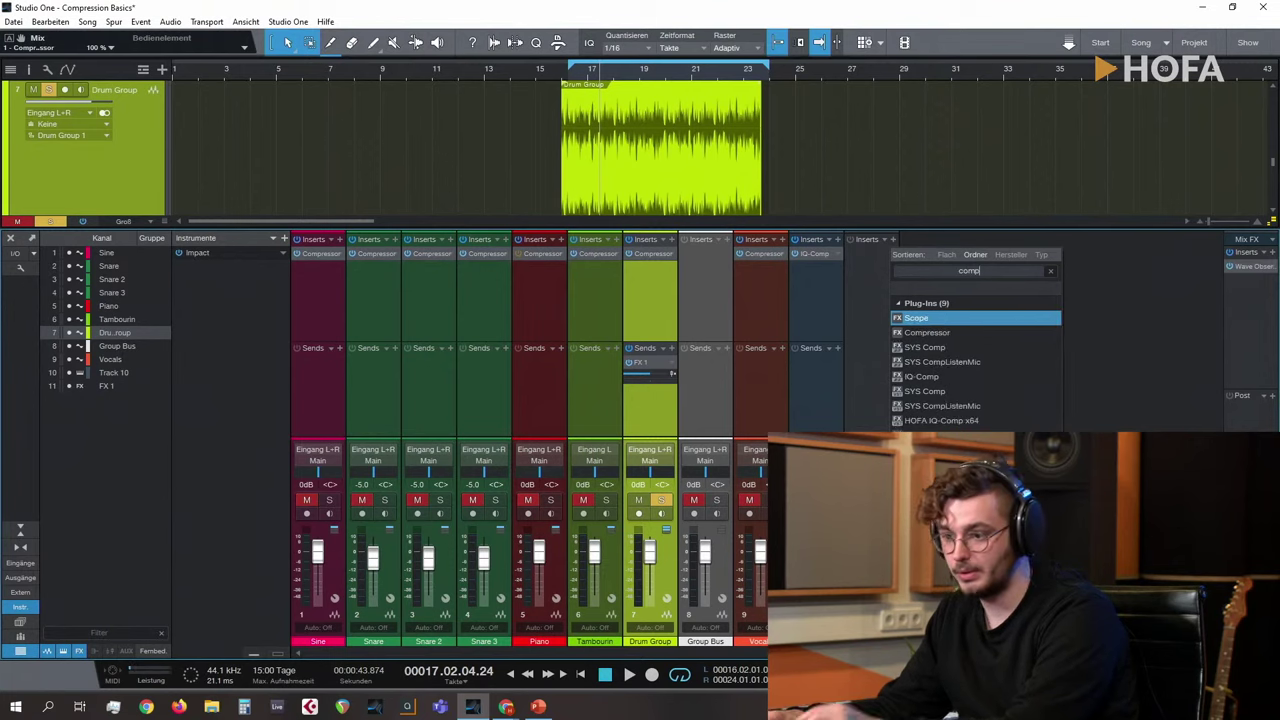
pyautogui.press('Return')
pyautogui.press('space')
pyautogui.moveTo(414, 330); pyautogui.dragTo(414, 428)
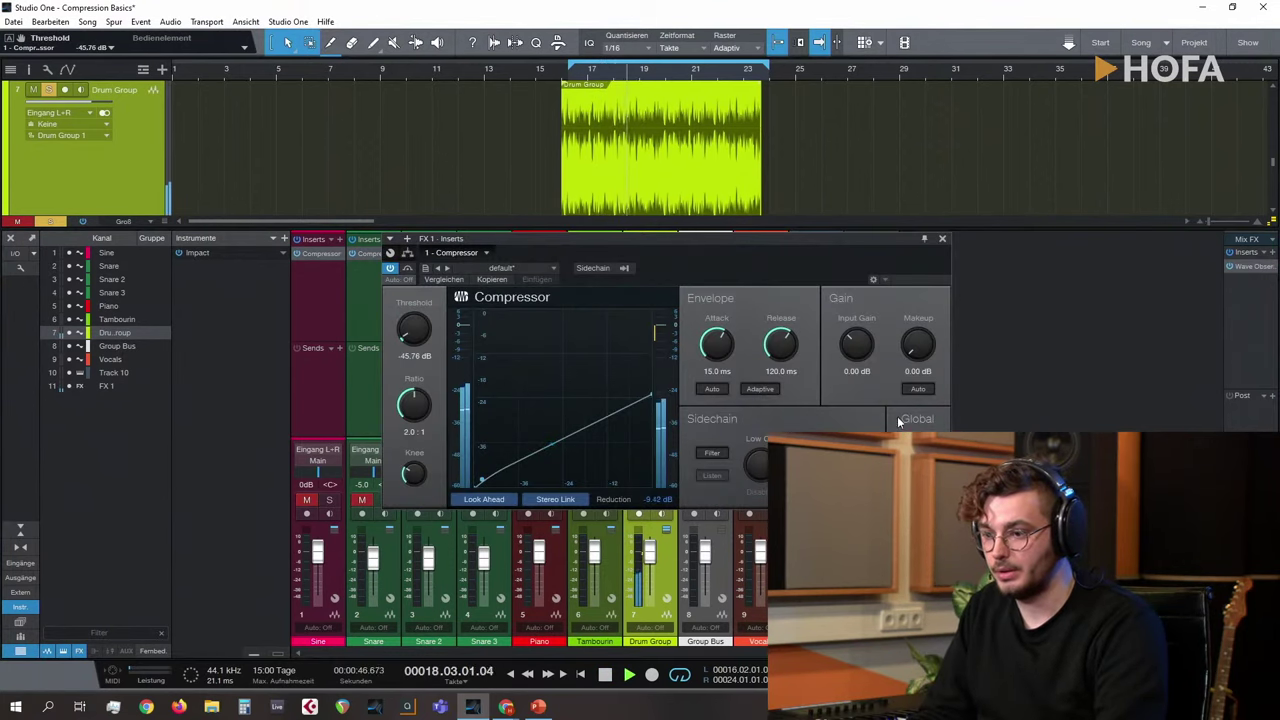
pyautogui.click(942, 241)
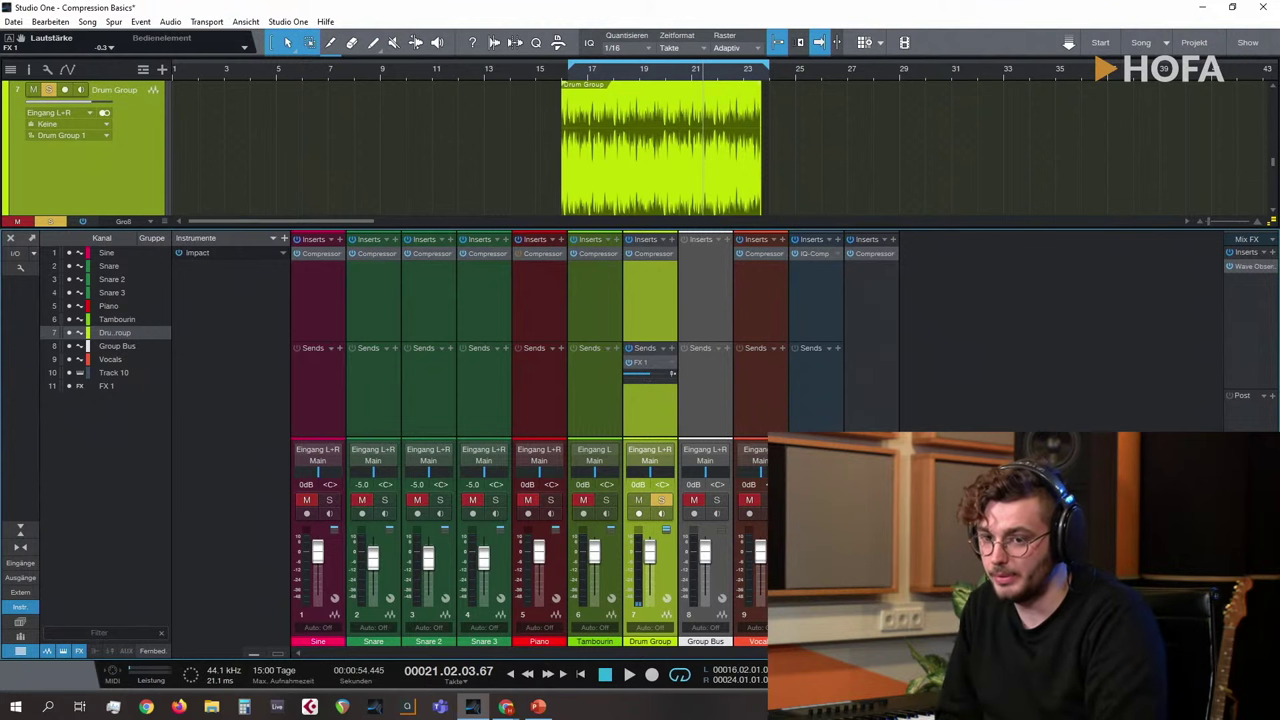
# Step: Remove the FX 1 send from Drum Group and enlarge the mixer's insert section
pyautogui.rightClick(670, 360)
pyautogui.click(690, 447)
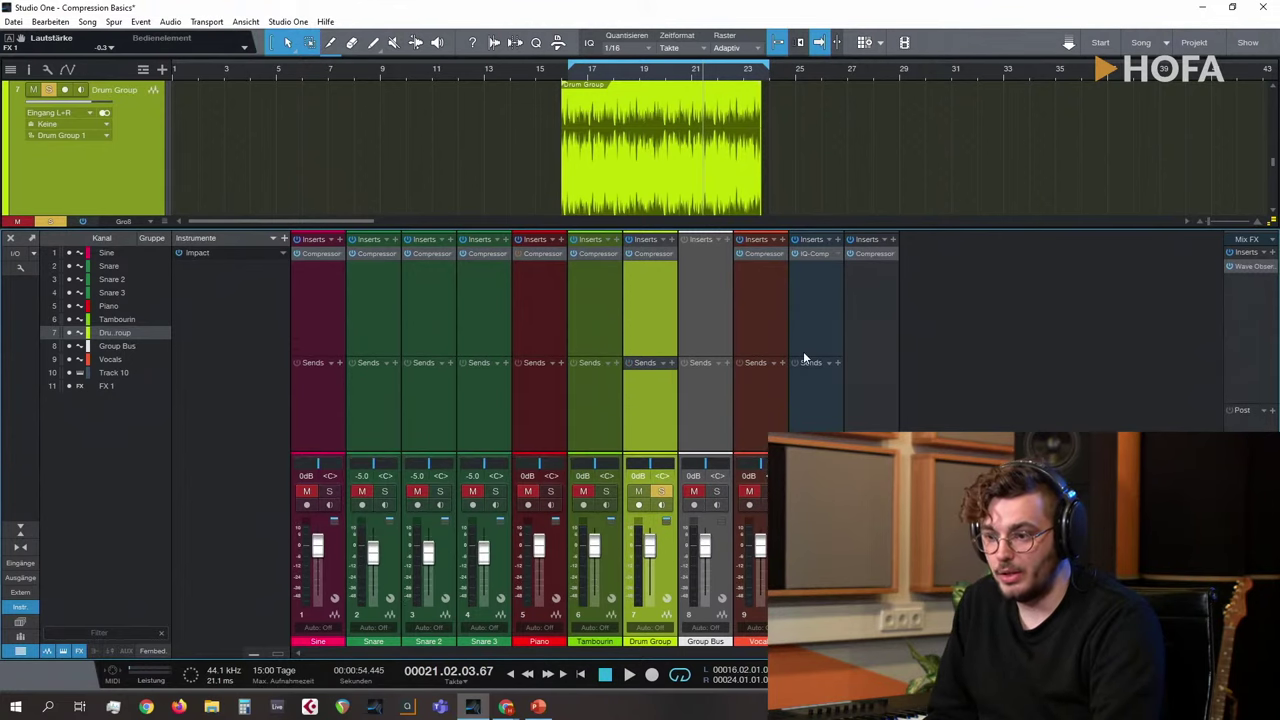
pyautogui.moveTo(805, 356); pyautogui.dragTo(803, 386)
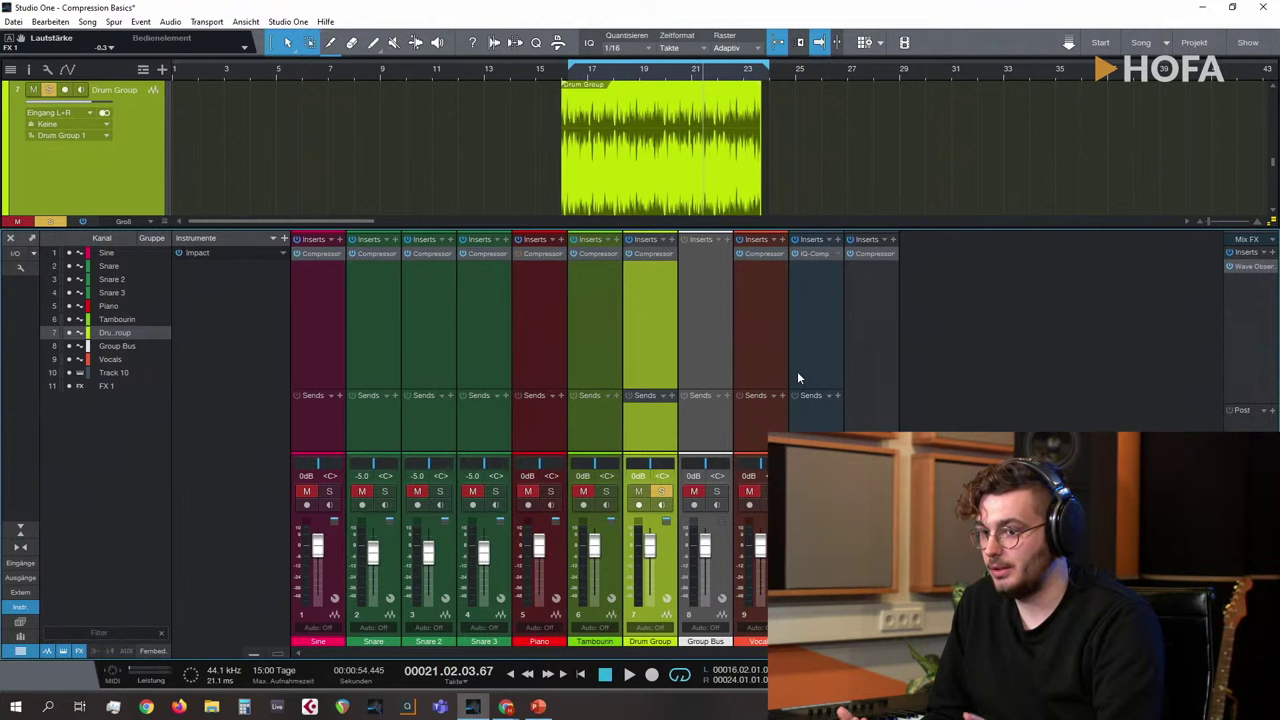